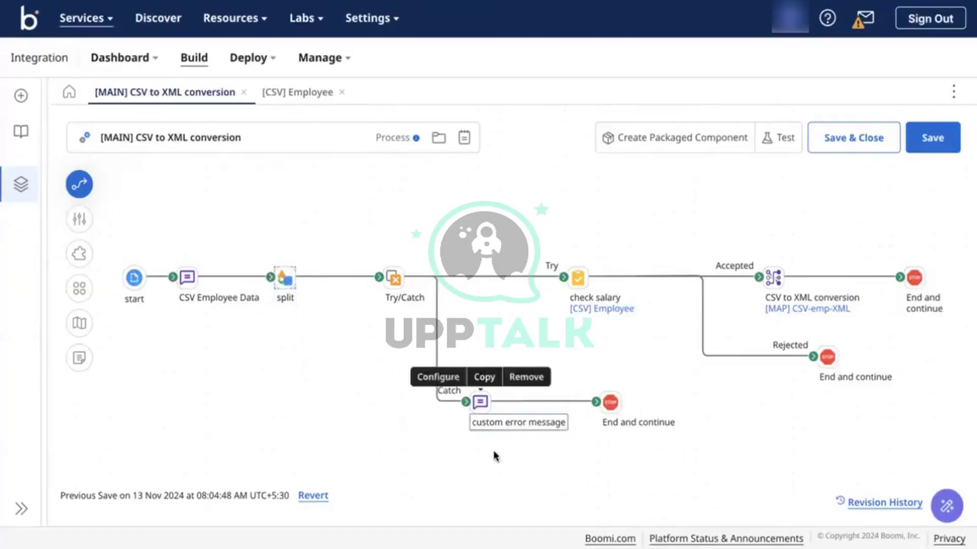
Review the configuration of the custom error message step and the CSV Employee Data message step.
left_click(482, 403)
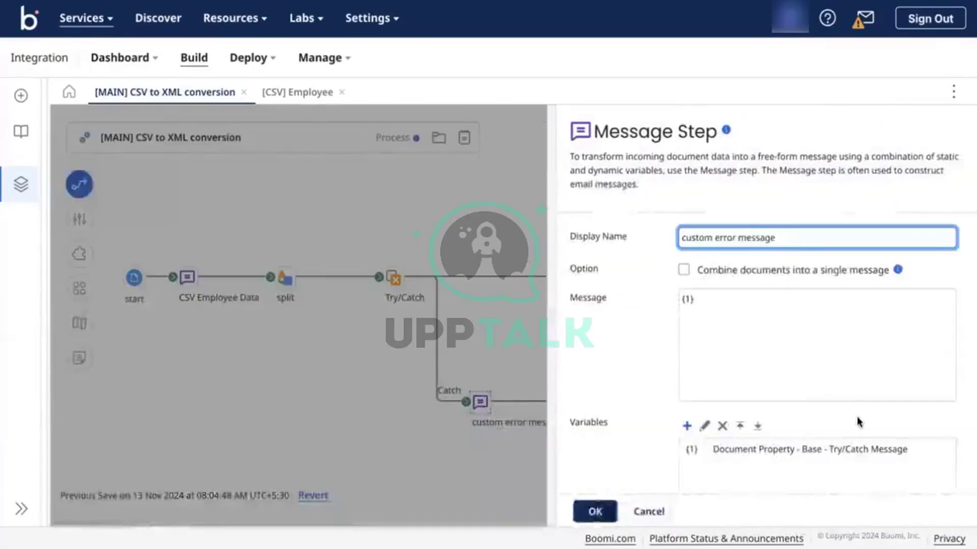
scroll(859, 422, "down", 2)
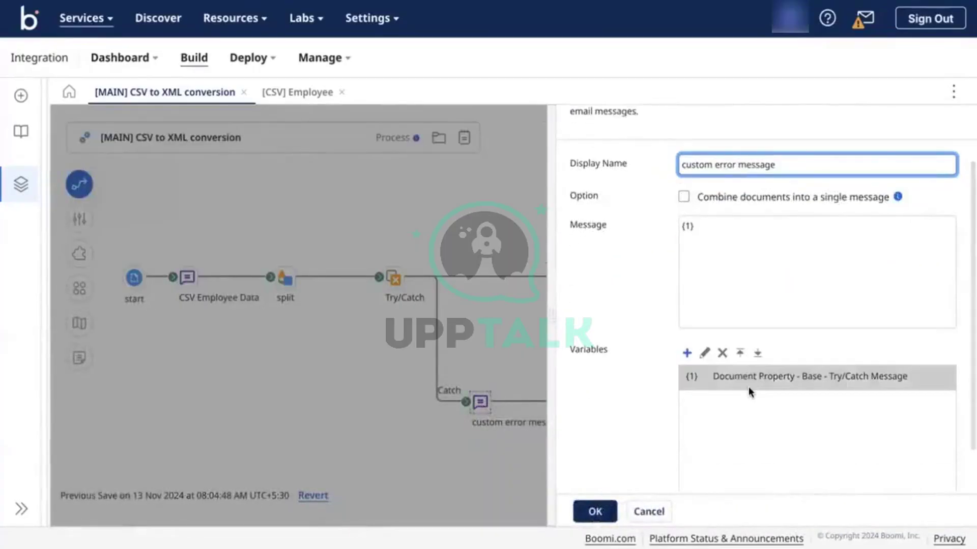
left_click(415, 373)
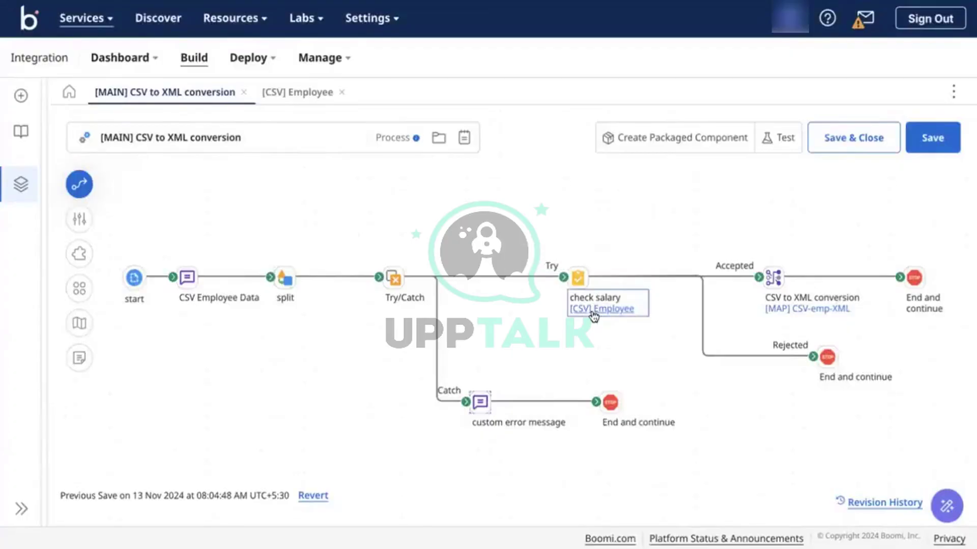
left_click(187, 277)
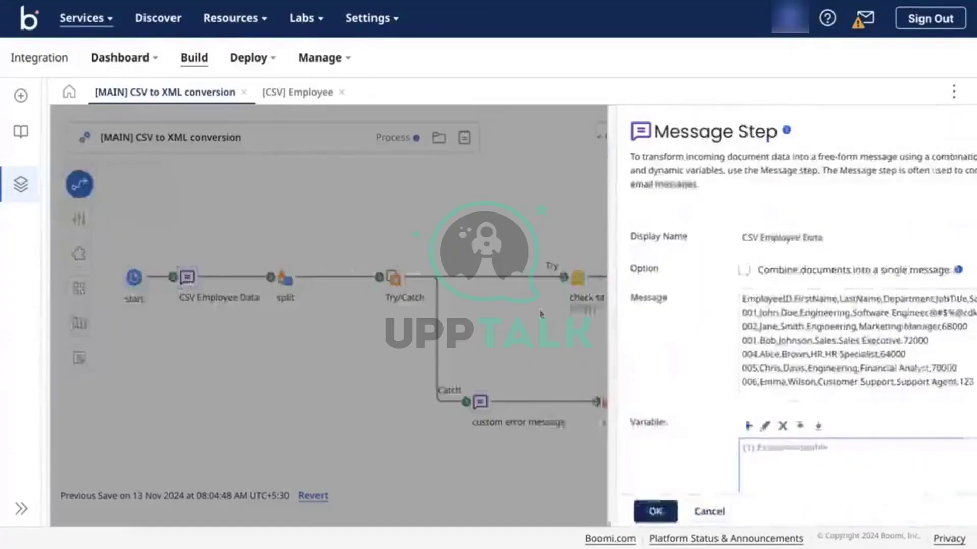
left_click(459, 341)
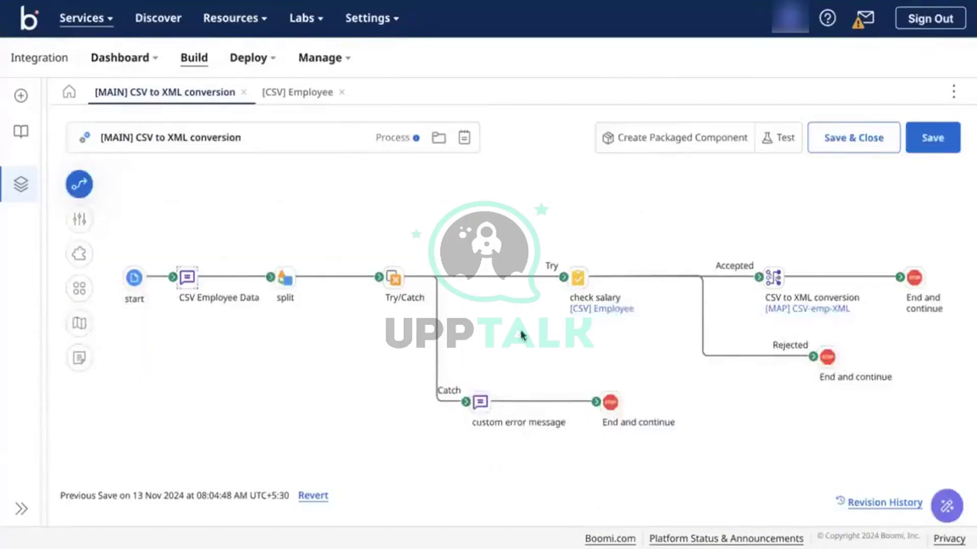
Detach the split step from Try/Catch and insert a Set Properties step between them.
mouse_move(615, 313)
left_click_drag(381, 283, 322, 280)
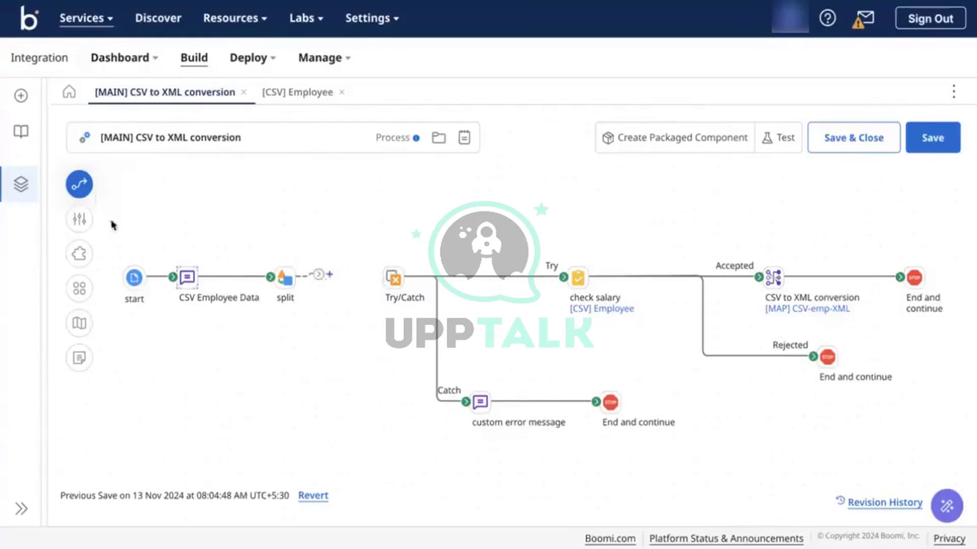
left_click(330, 276)
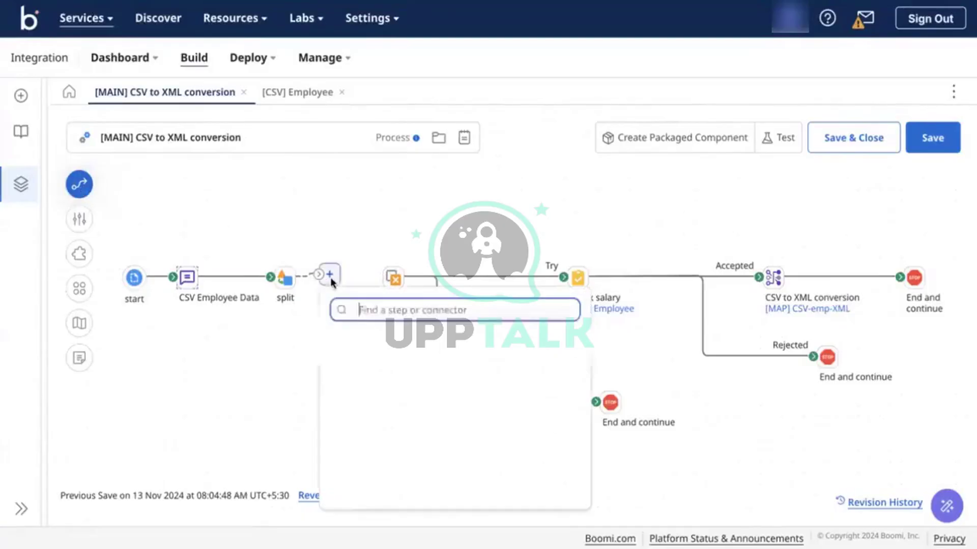
left_click(402, 391)
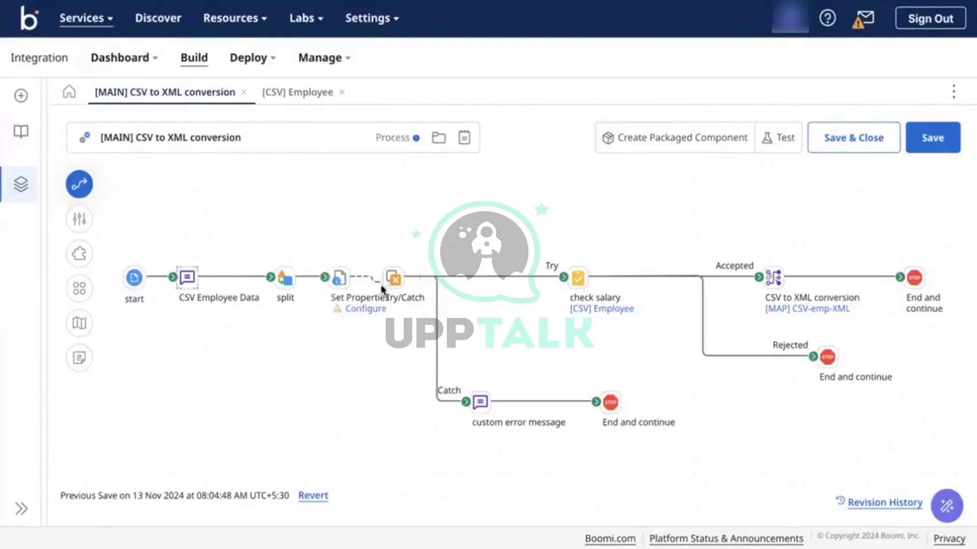
Name the Set Properties step DDP_EMPID and add a Dynamic Document Property with the same name.
left_click(338, 277)
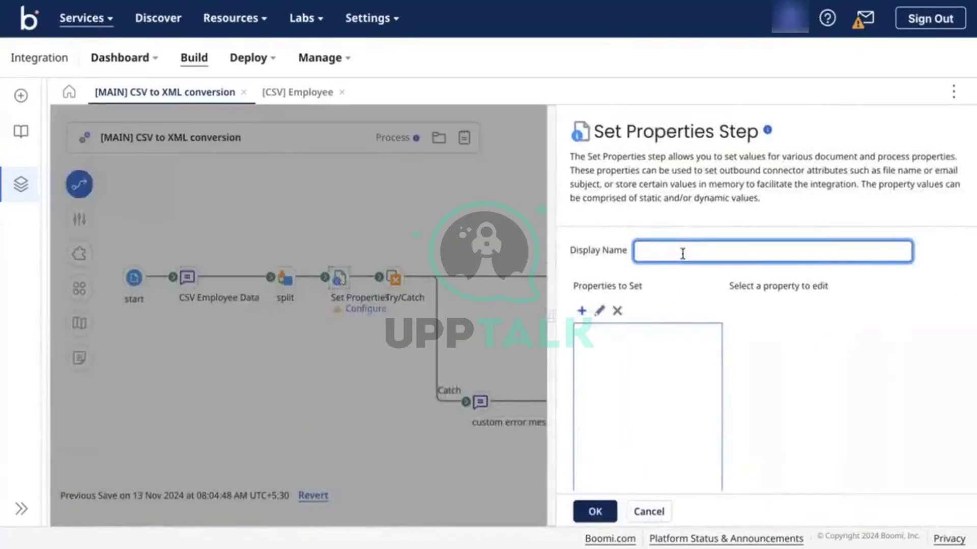
type("DDP_EMPID")
key("ctrl+a")
key("ctrl+c")
left_click(582, 310)
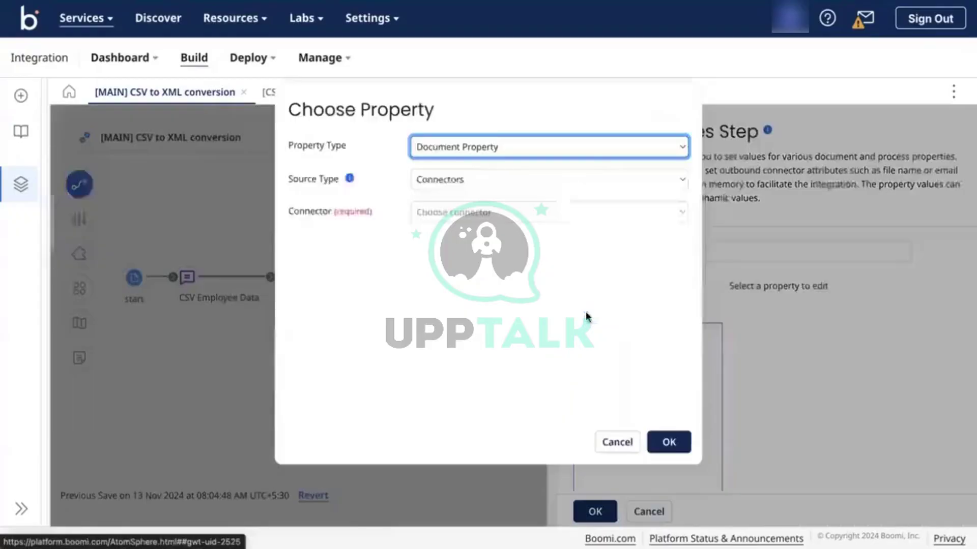
left_click(556, 152)
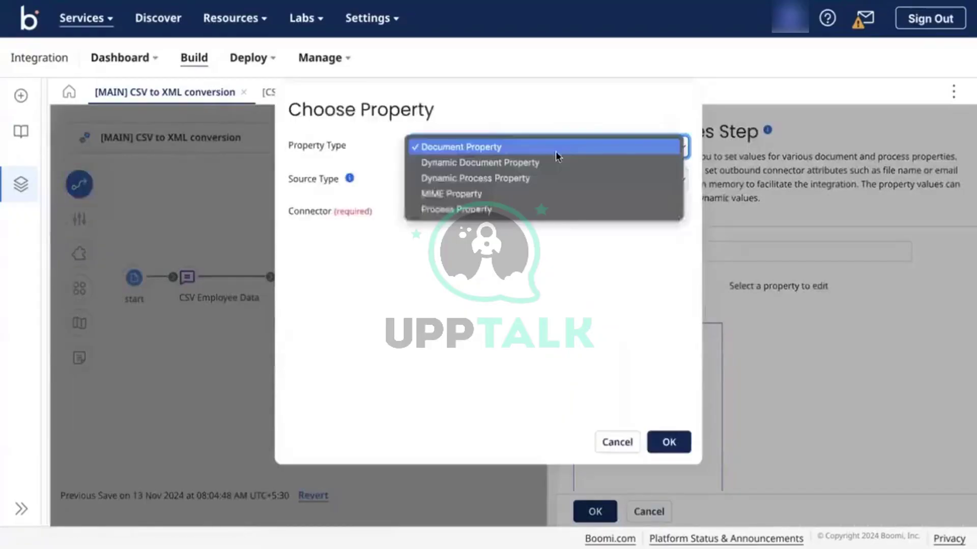
left_click(533, 168)
left_click(442, 179)
key("ctrl+v")
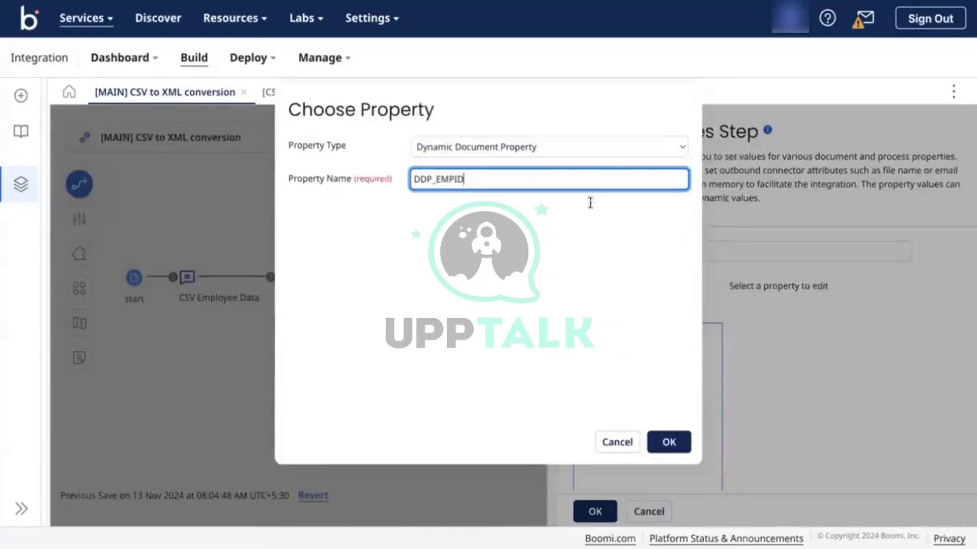
left_click(672, 444)
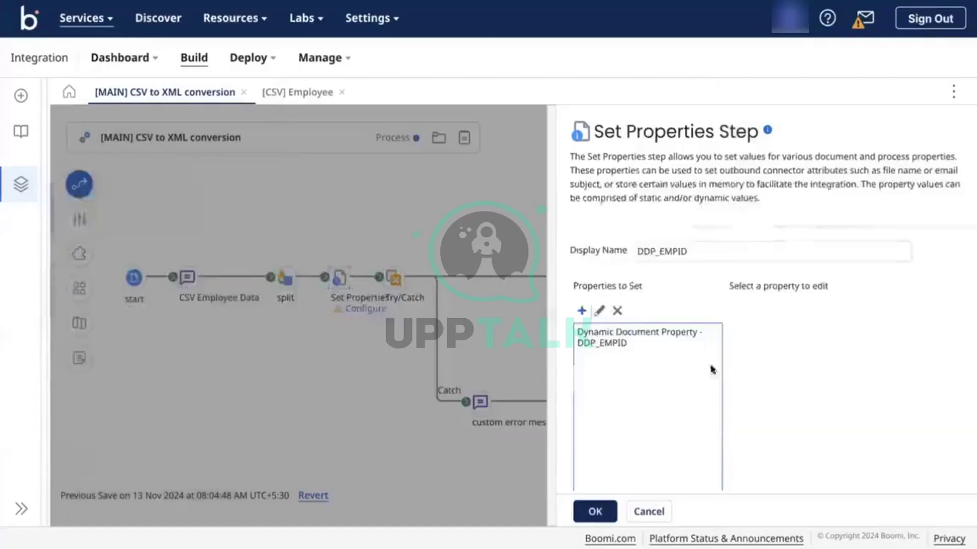
Add a Profile Element value to the DDP_EMPID property, using the Flat File profile [CSV] Employee.
left_click(683, 346)
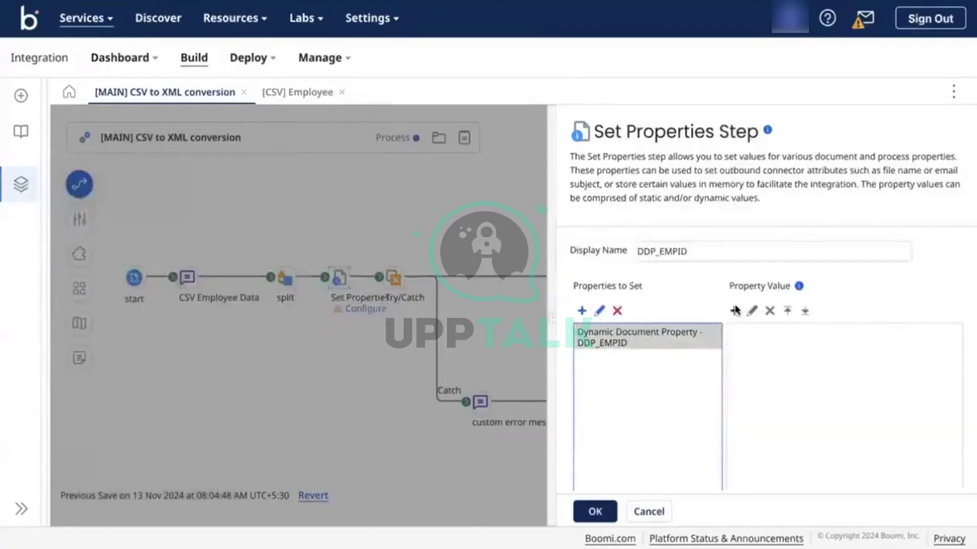
left_click(735, 310)
left_click(534, 100)
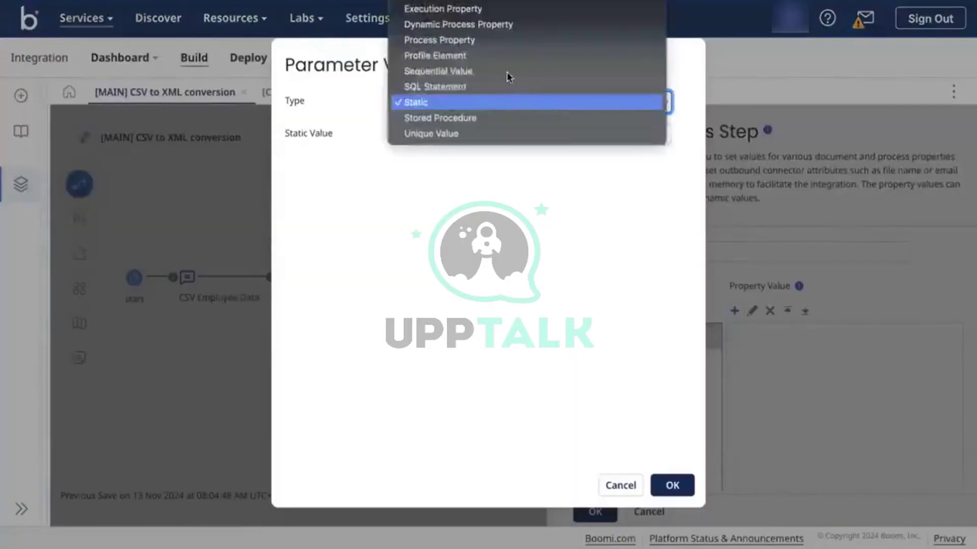
left_click(482, 54)
left_click(407, 135)
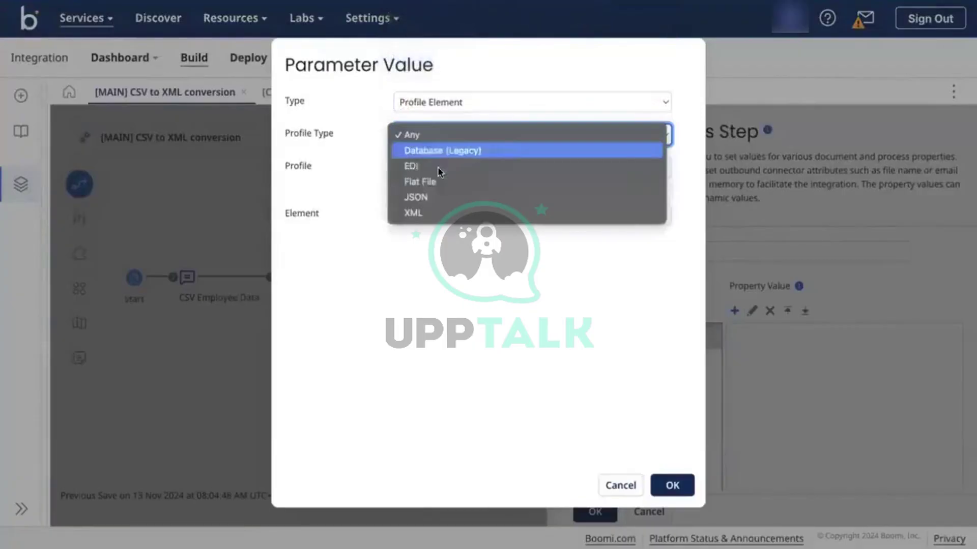
left_click(437, 182)
left_click(434, 167)
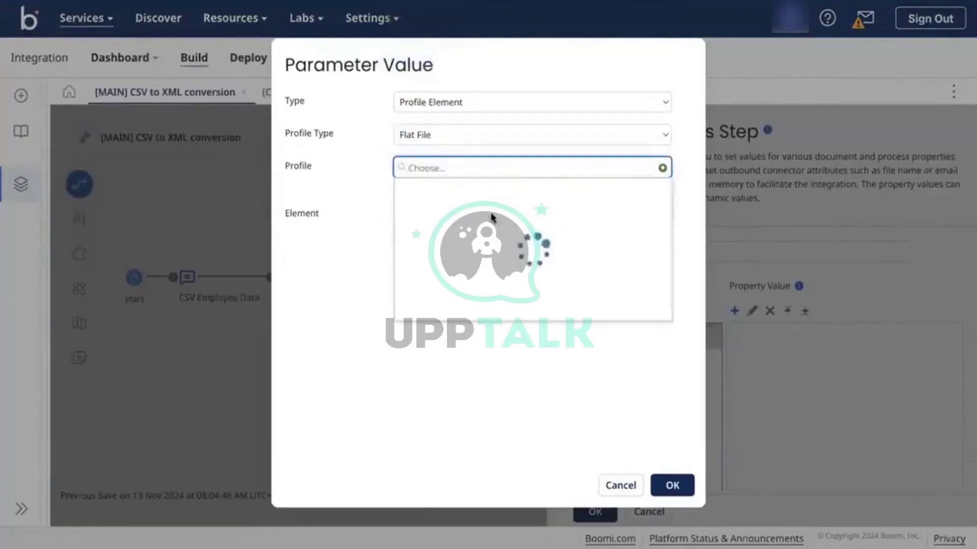
left_click(449, 230)
Choose EmployeeID as the profile element and accept the Set Properties configuration.
left_click(447, 214)
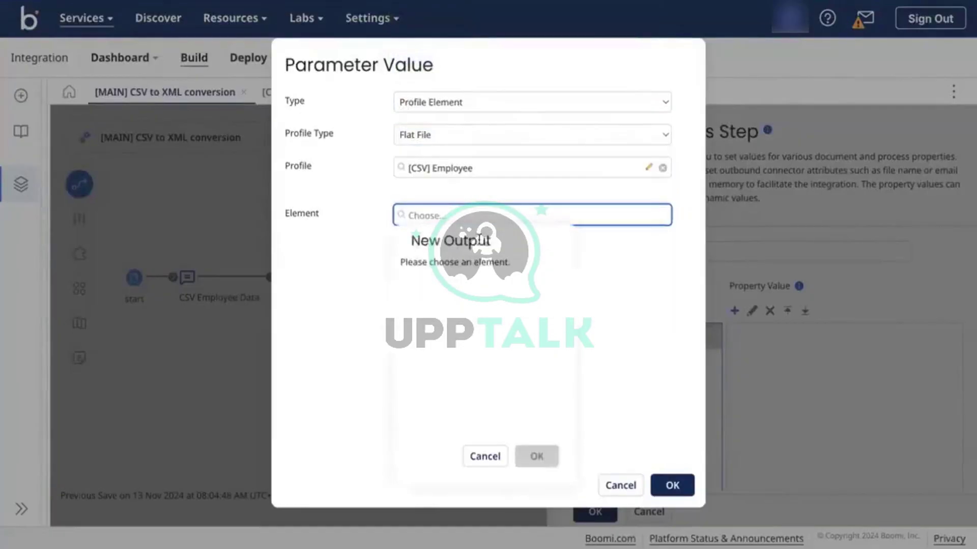
left_click(420, 294)
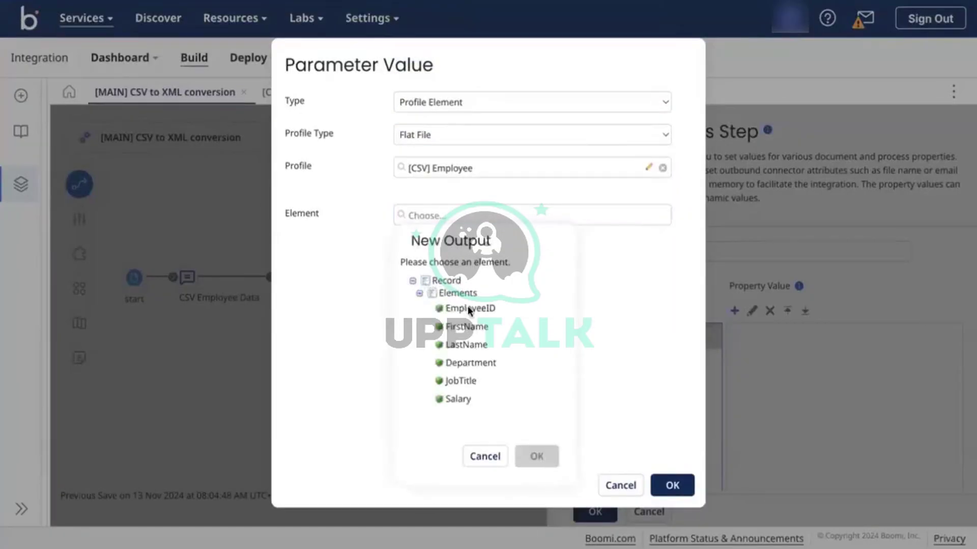
left_click(466, 308)
left_click(539, 458)
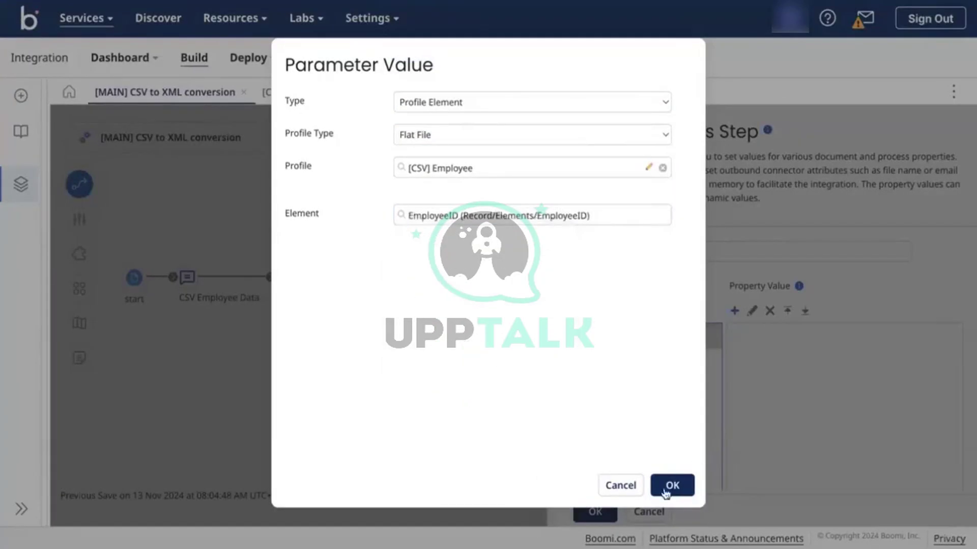
left_click(666, 488)
left_click(595, 512)
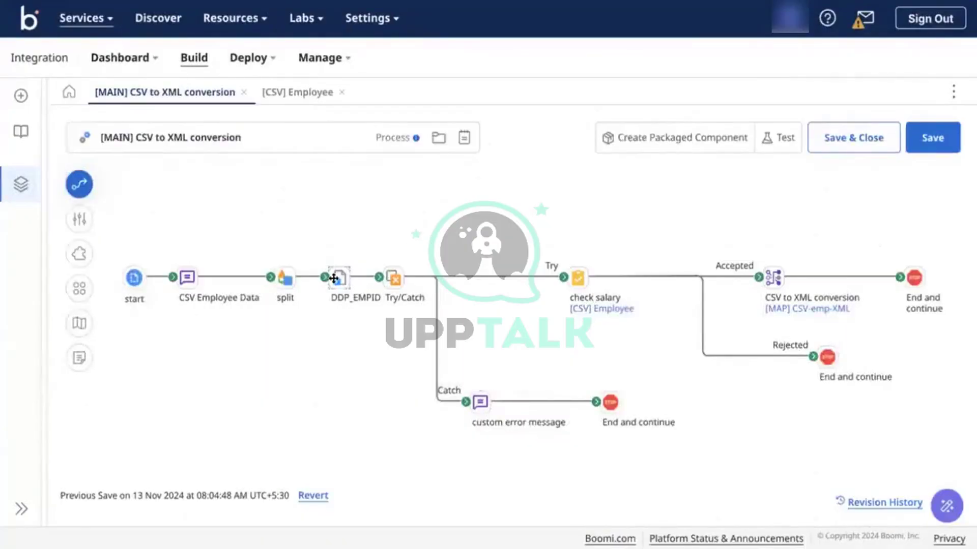
Add a Document Property variable to the custom error message step that references the Dynamic Document Property DDP_EMPID.
double_click(475, 398)
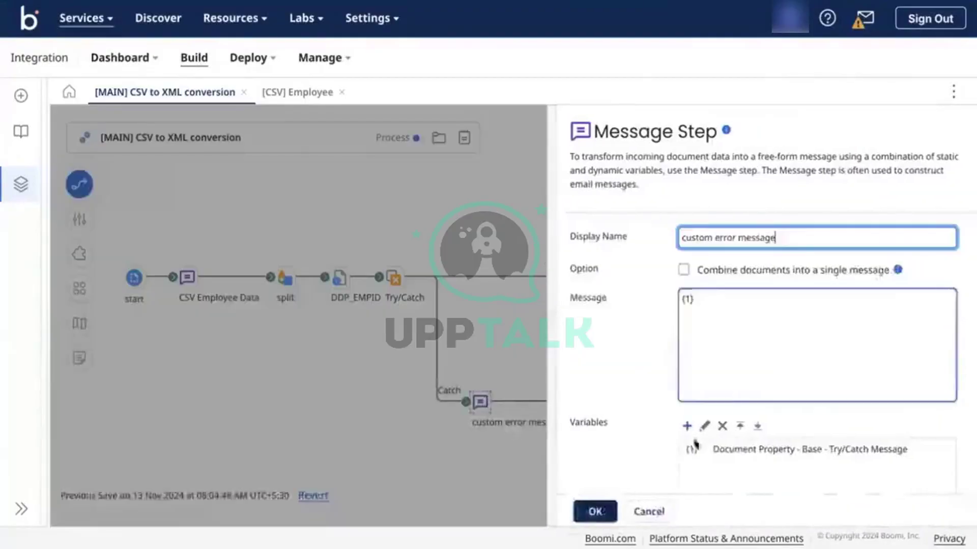
left_click(687, 425)
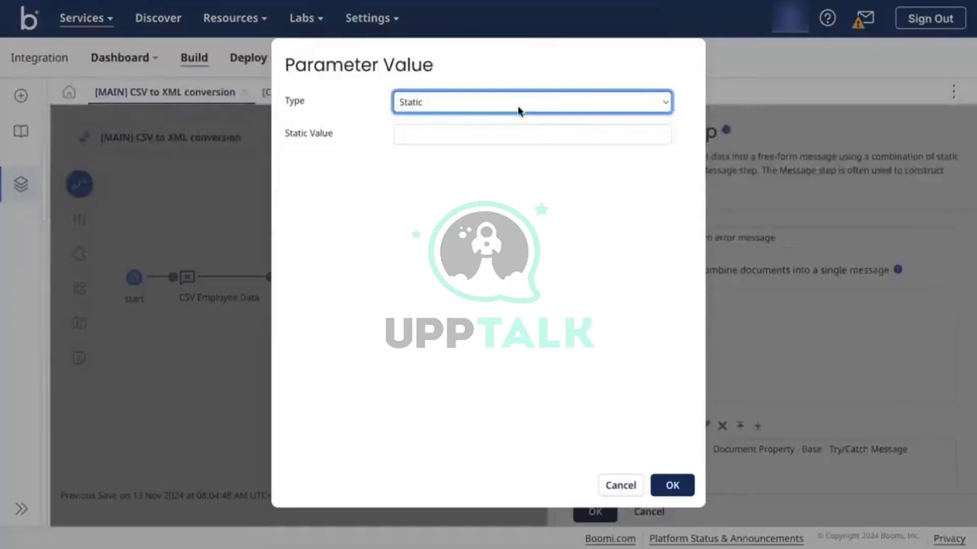
left_click(519, 105)
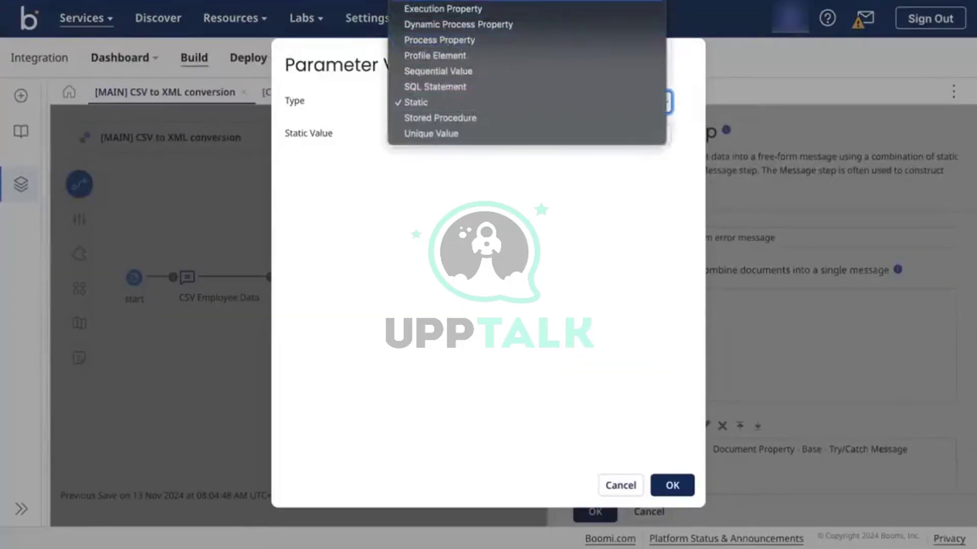
left_click(433, 1)
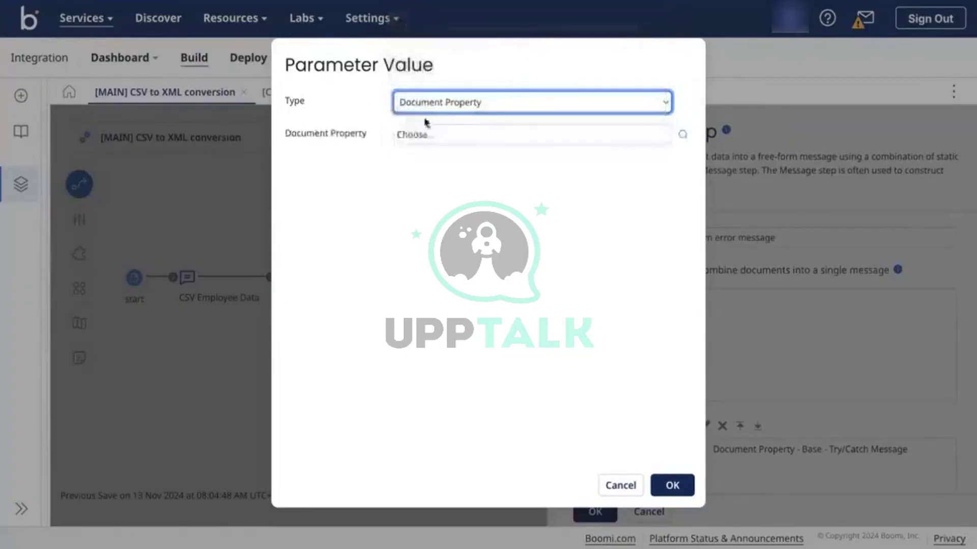
left_click(682, 134)
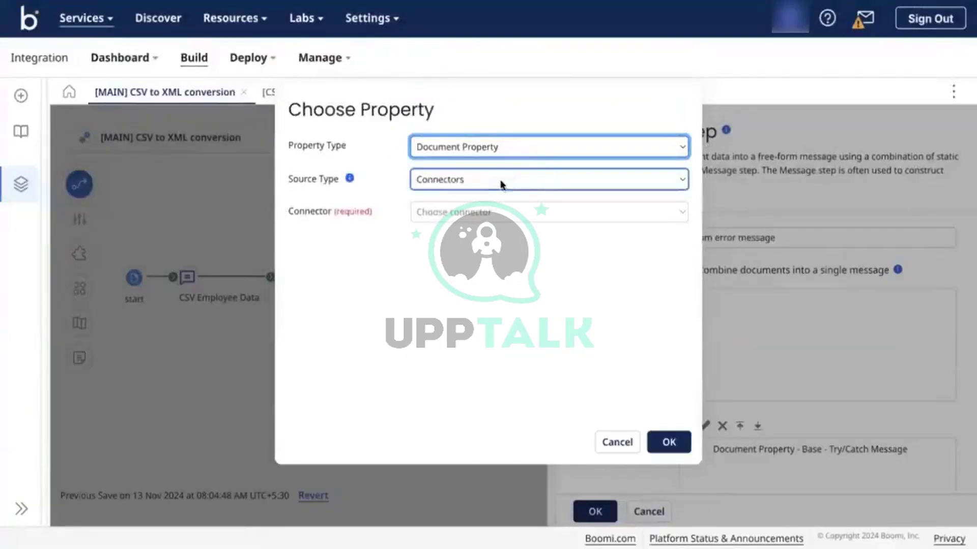
left_click(544, 151)
left_click(502, 164)
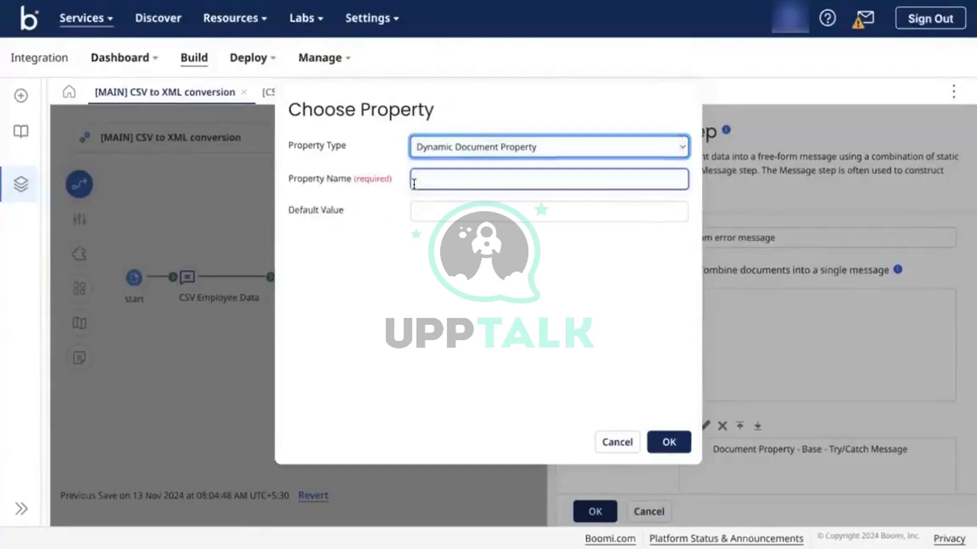
left_click(415, 183)
type("DDP_EMPID")
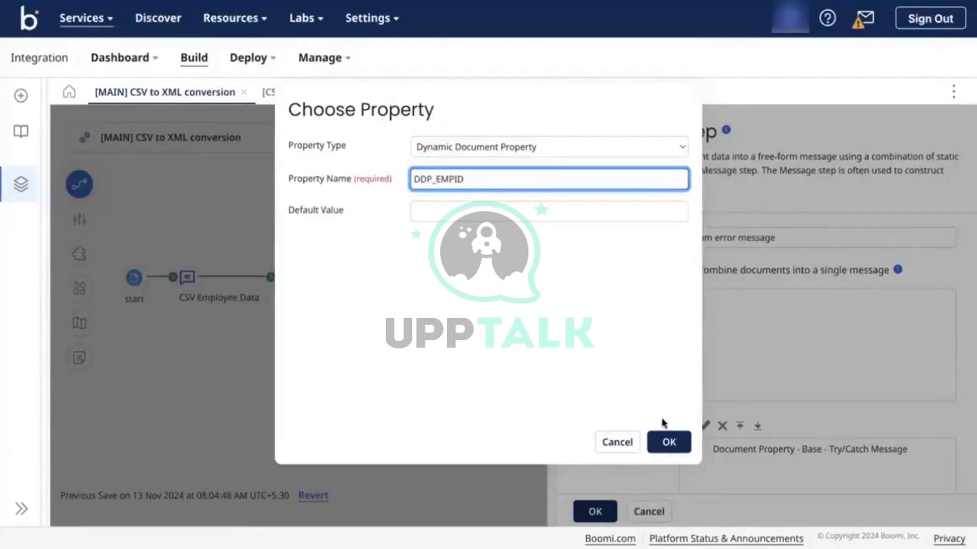
left_click(669, 442)
left_click(673, 484)
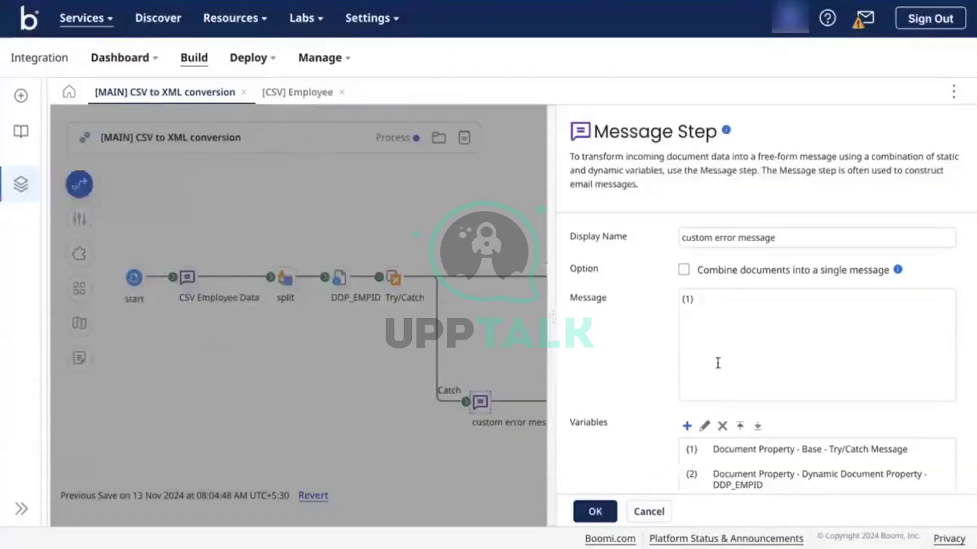
Change the message text to "Employee with ID {2} record rejected." followed by "Reason: {1}" on a new line.
left_click(687, 305)
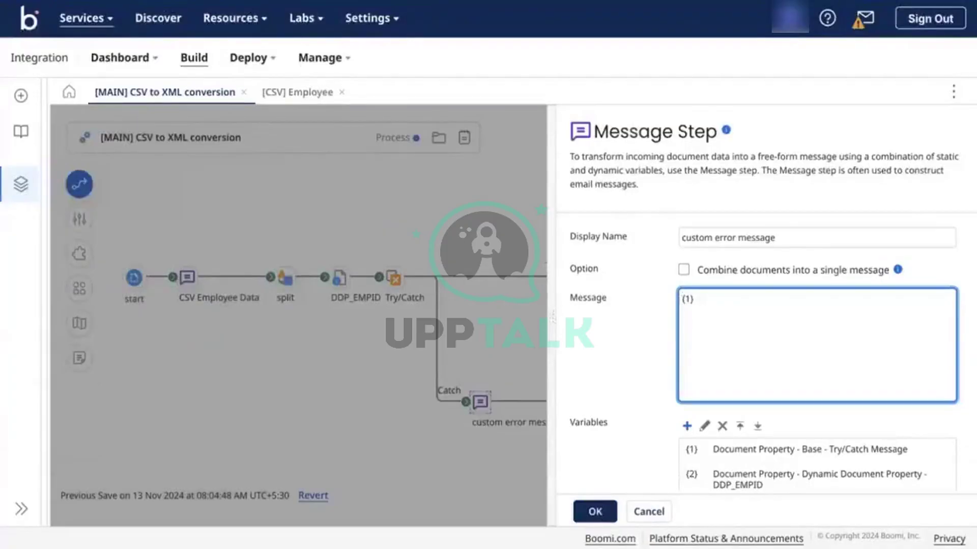
type("Emp")
type("loyee wit")
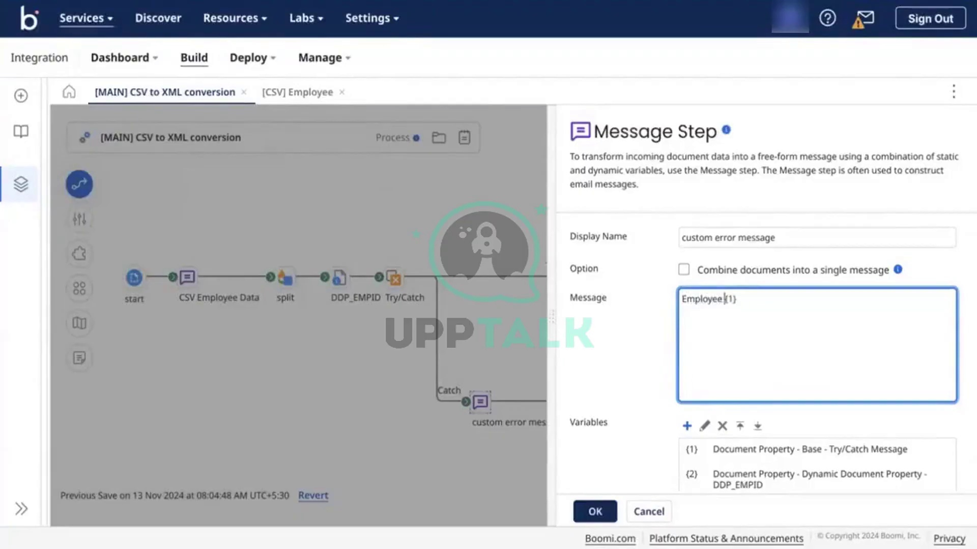
type("h ID")
type("record")
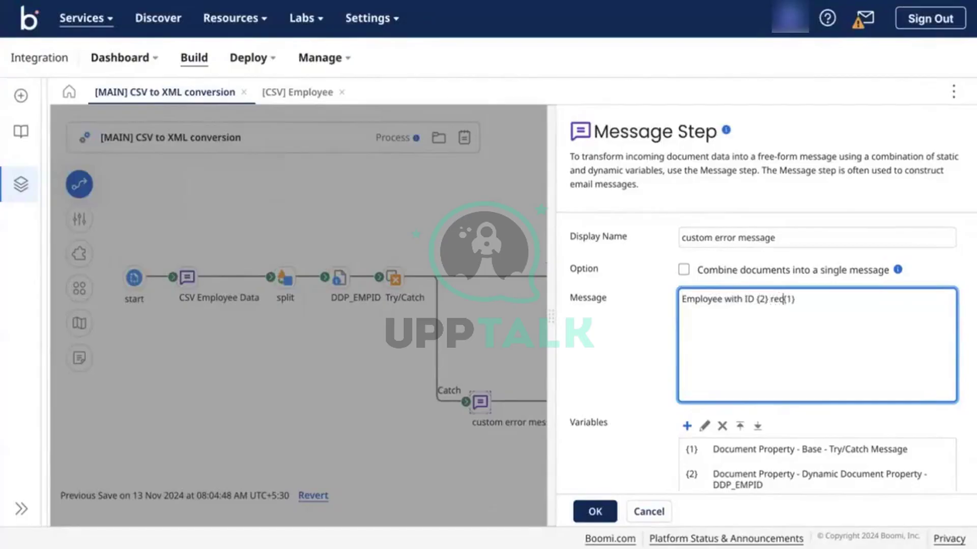
type(" rejected for")
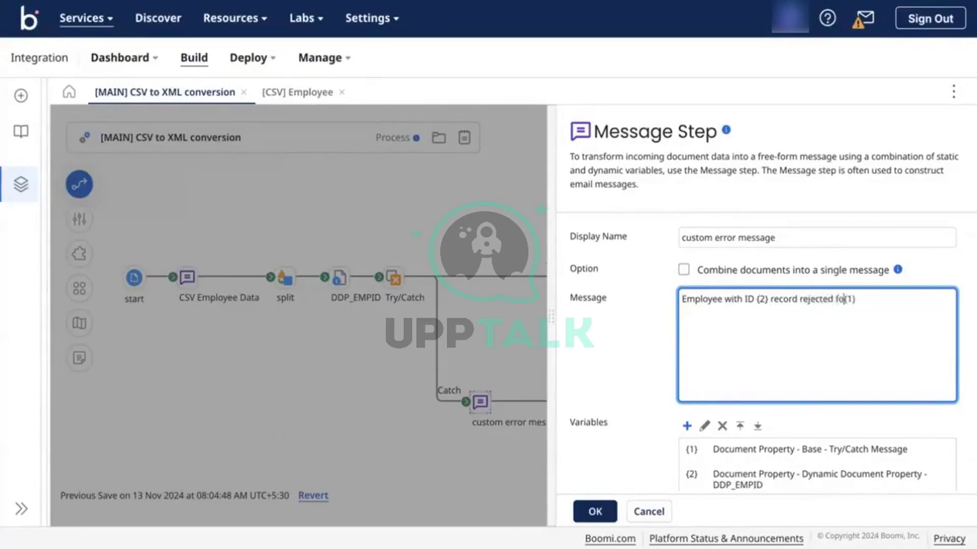
key("BackSpace")
key("BackSpace")
key("BackSpace")
key("BackSpace")
type(".")
key("Return")
type("Reason:")
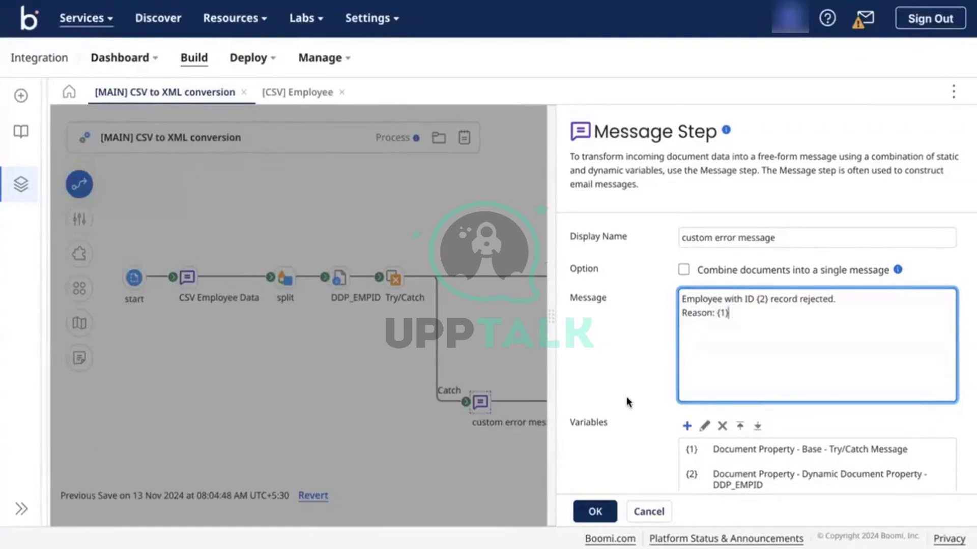
scroll(629, 402, "down", 2)
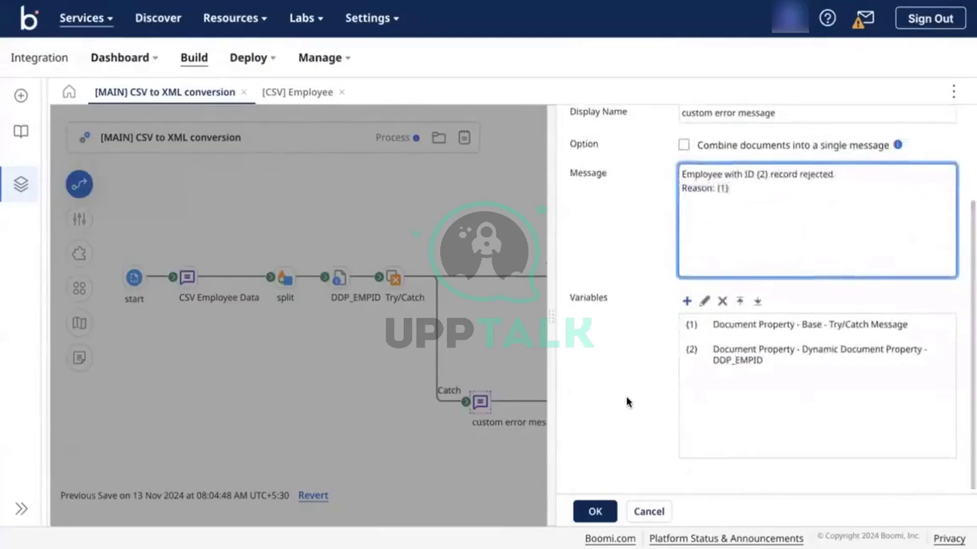
Accept the custom error message configuration and open the Salary element in the check salary step's [CSV] Employee profile.
left_click(595, 511)
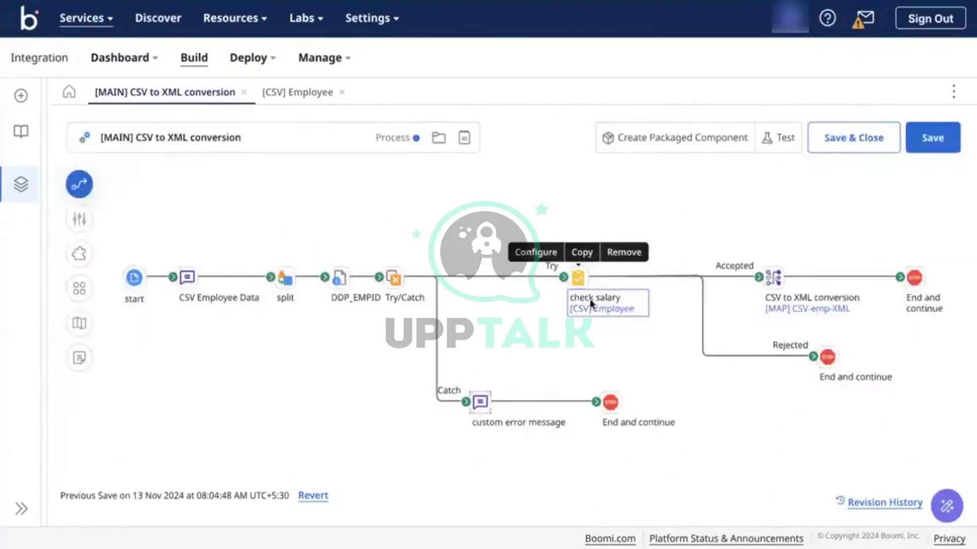
left_click(611, 308)
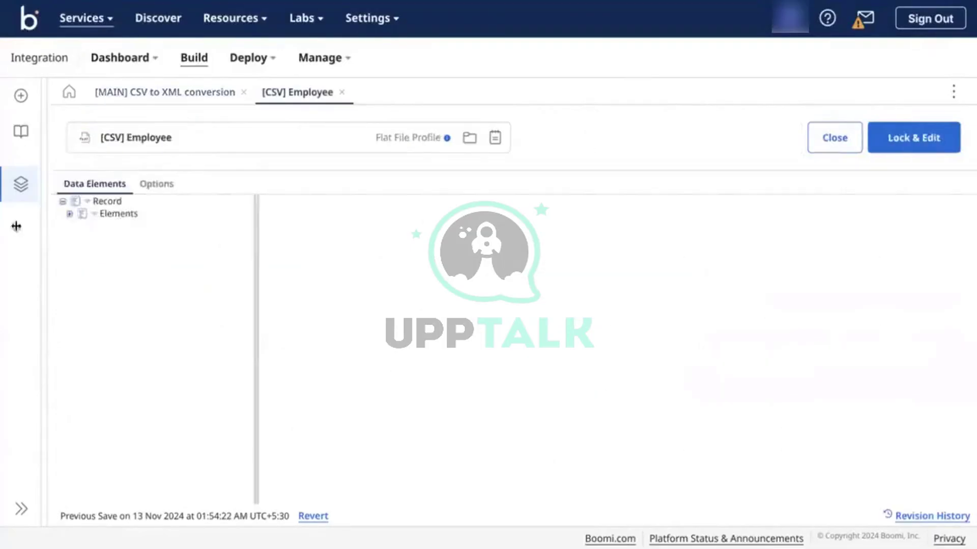
left_click(69, 214)
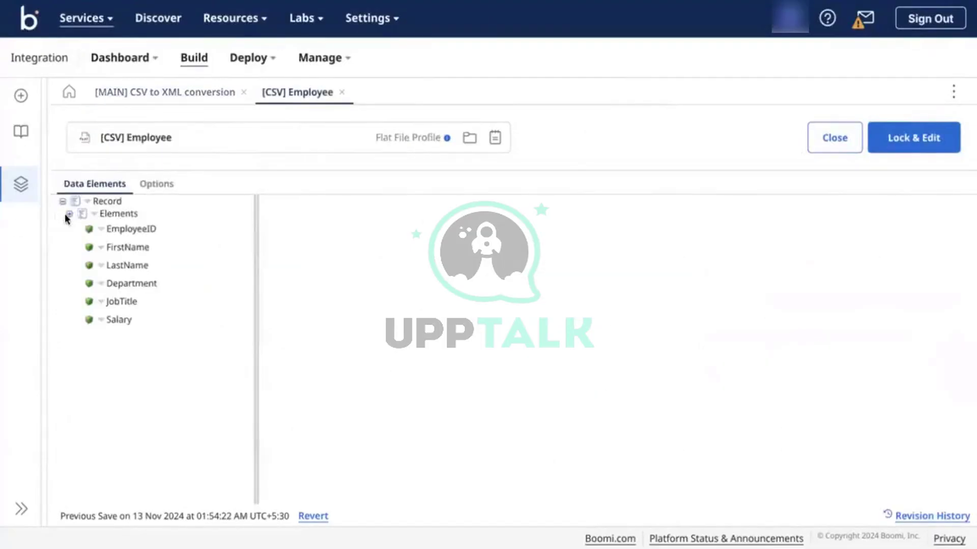
left_click(125, 320)
Set the Salary element's data type to Number and save the [CSV] Employee profile after locking it for editing.
scroll(508, 464, "down", 2)
left_click(476, 468)
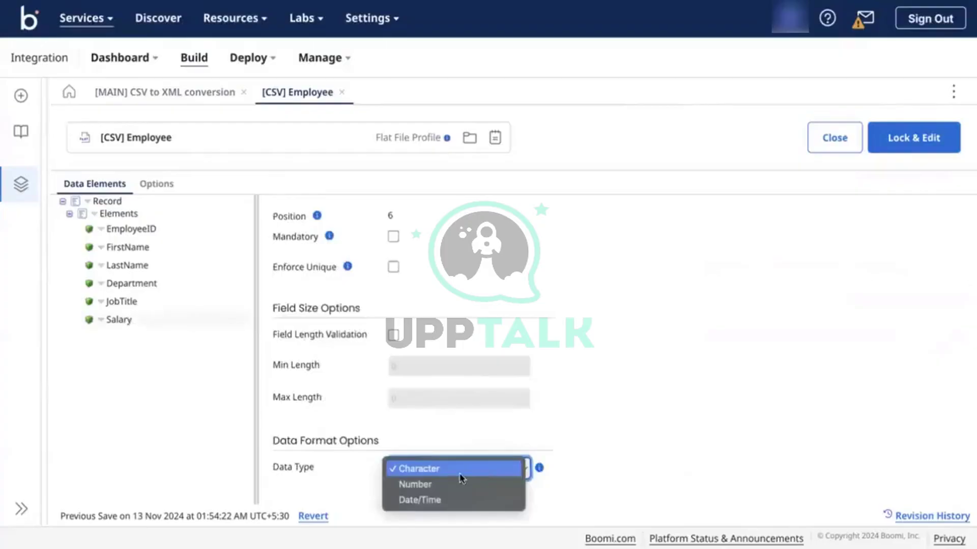
left_click(441, 486)
scroll(625, 379, "down", 2)
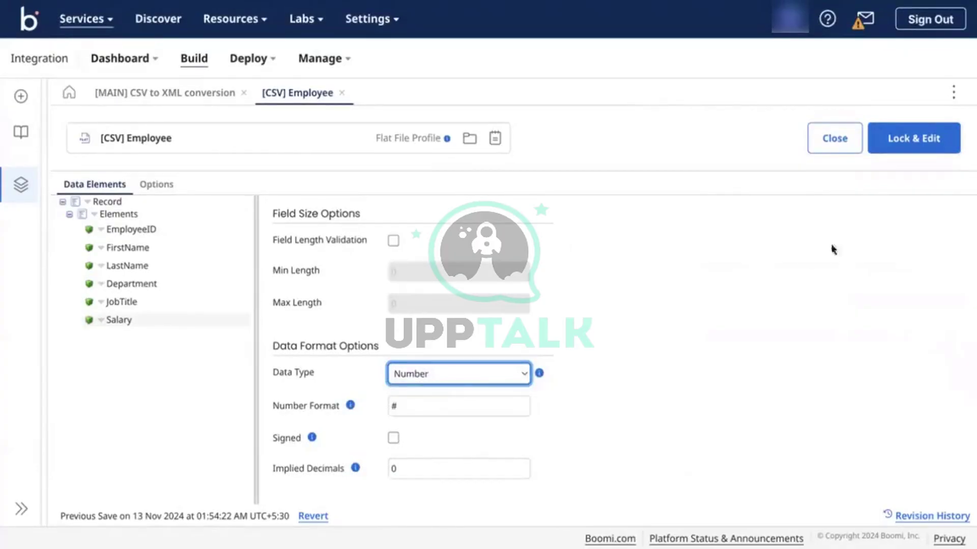
left_click(916, 139)
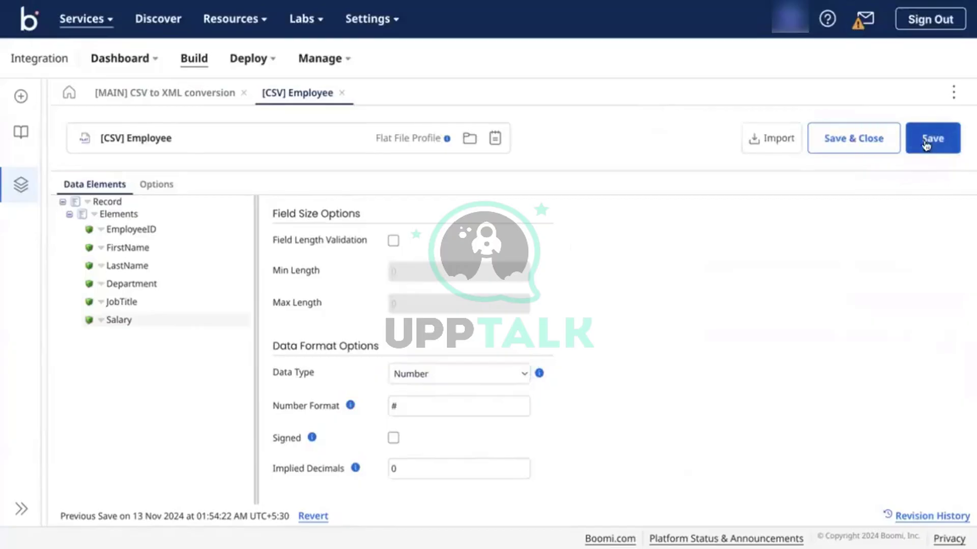
left_click(926, 145)
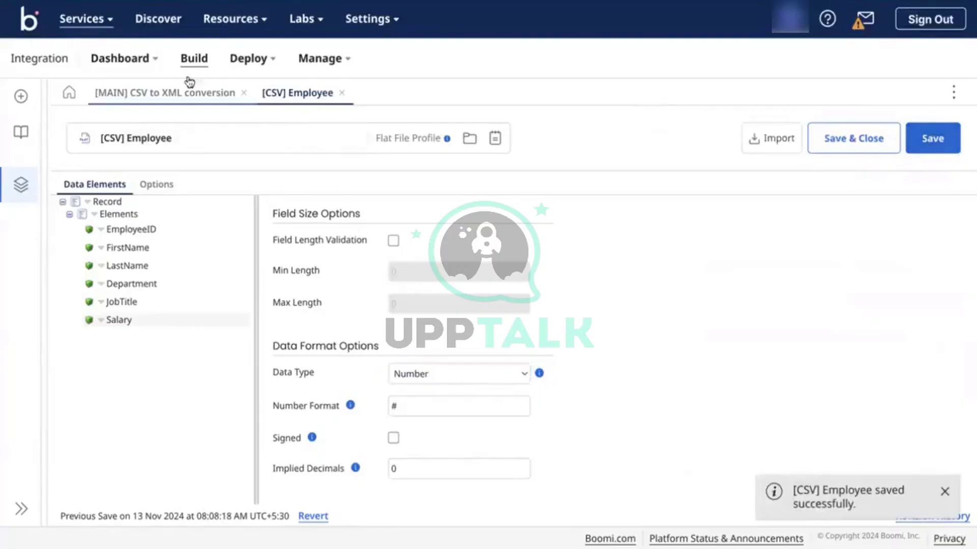
Review the DDP_EMPID property's source value in the process and the sample employee records in the CSV Employee Data step.
left_click(182, 91)
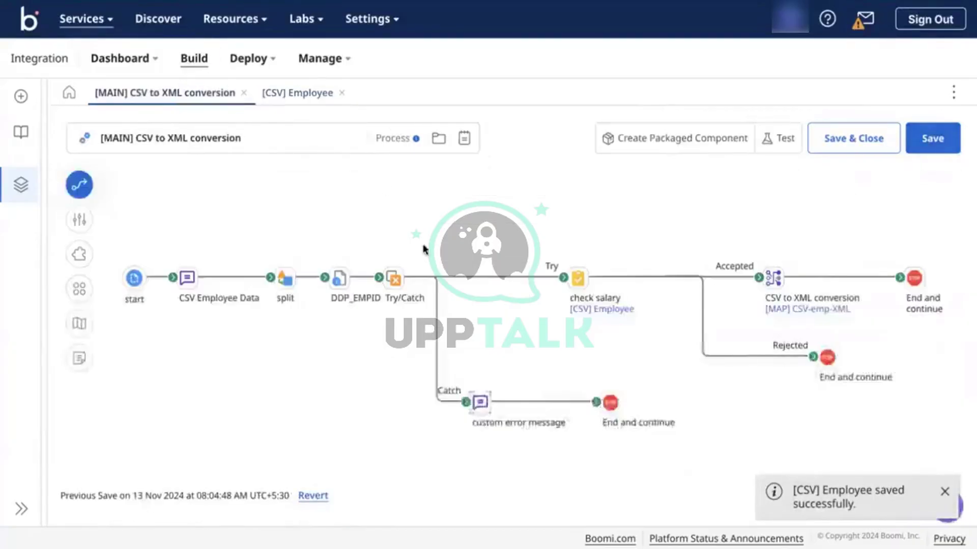
left_click(336, 282)
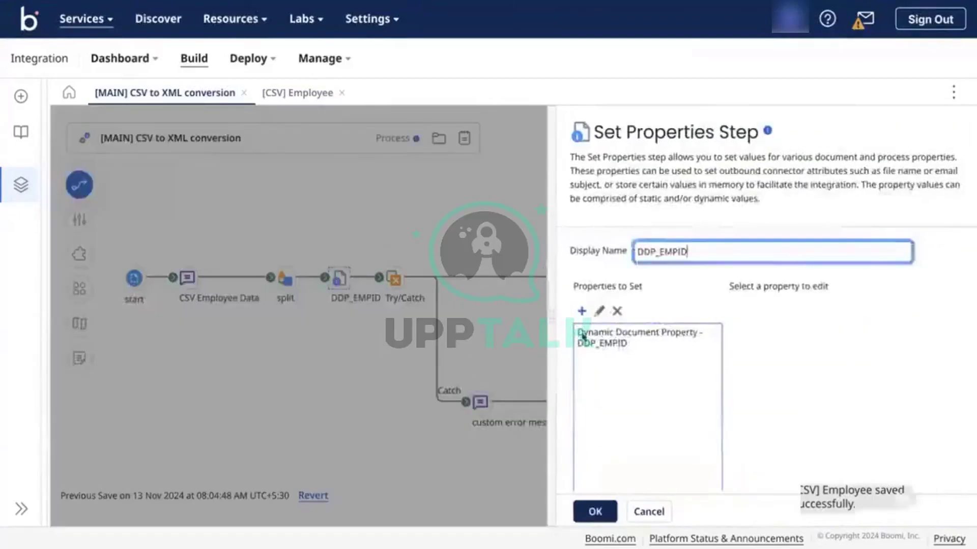
left_click(585, 335)
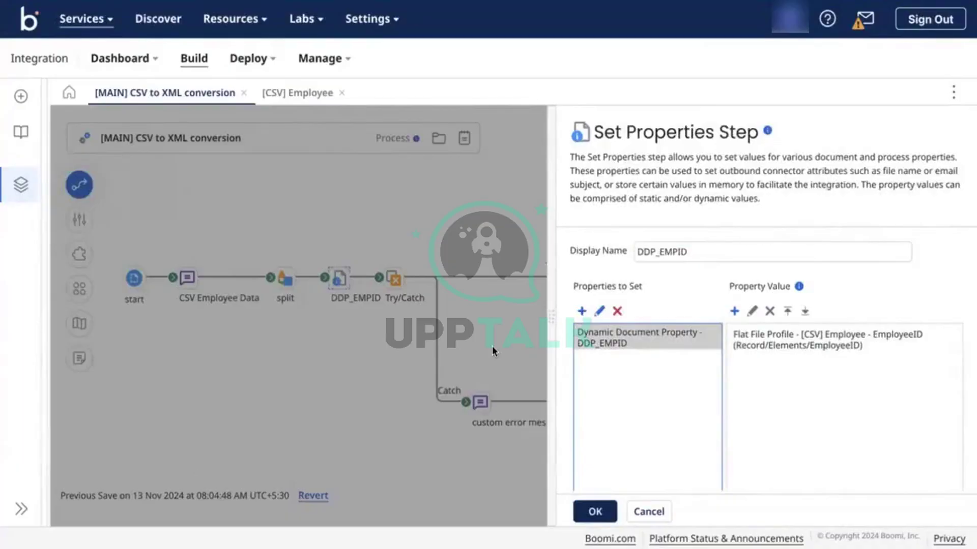
key("Escape")
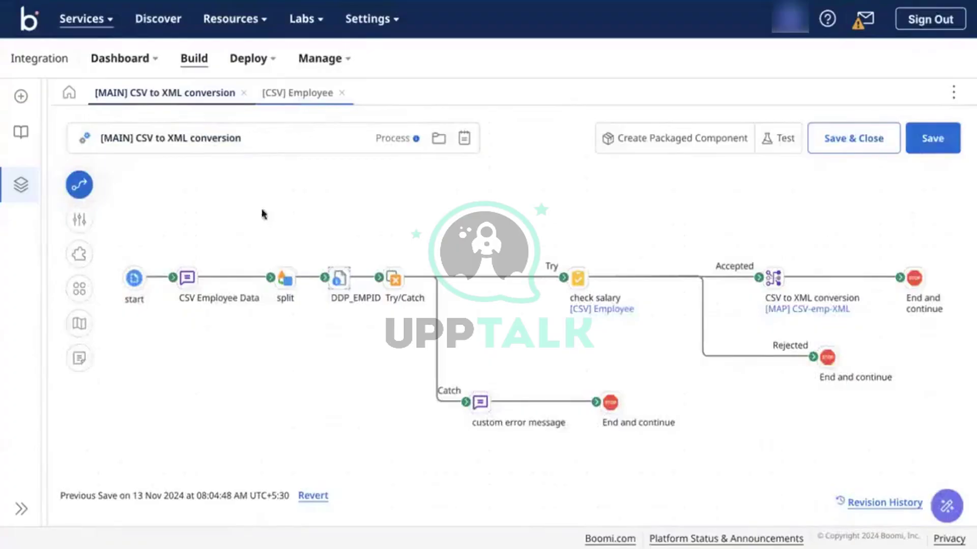
left_click(189, 278)
left_click(824, 234)
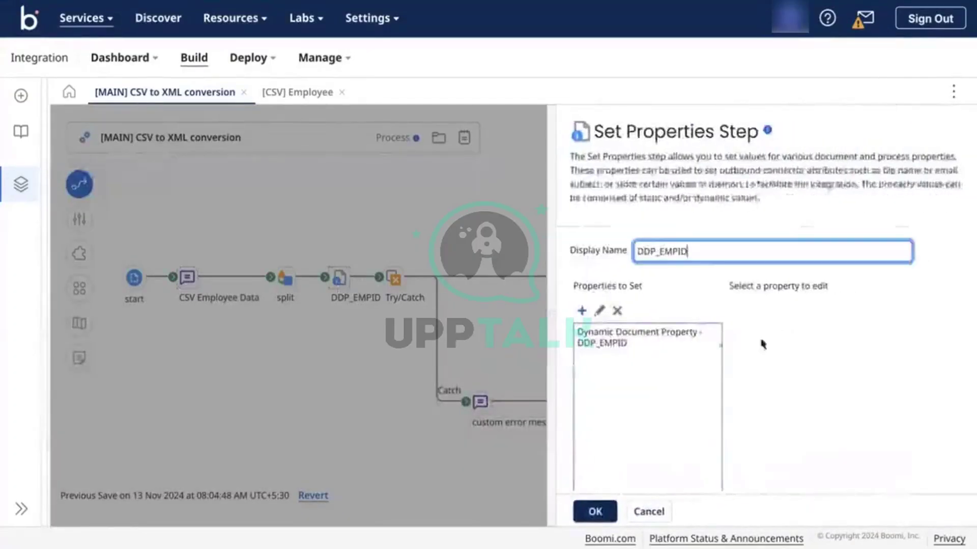
left_click(678, 336)
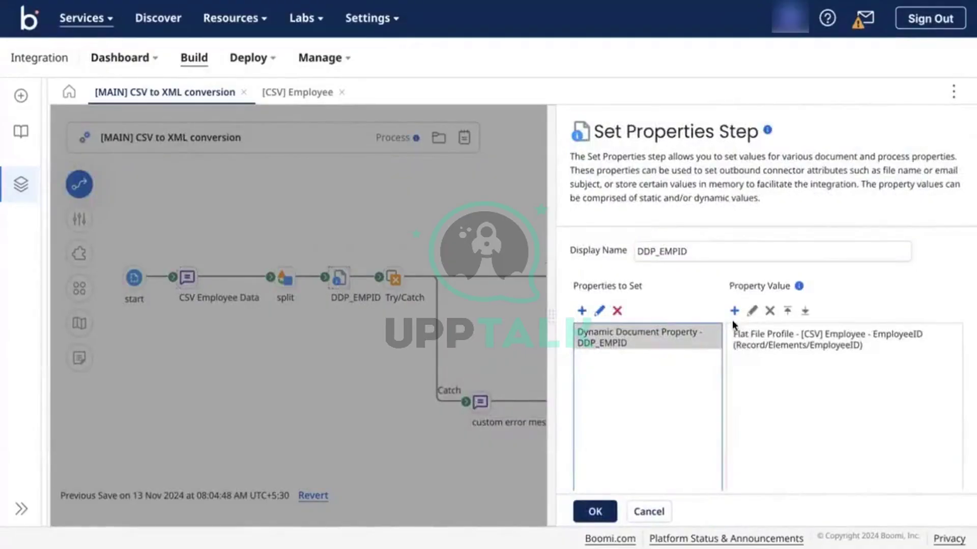
left_click(764, 350)
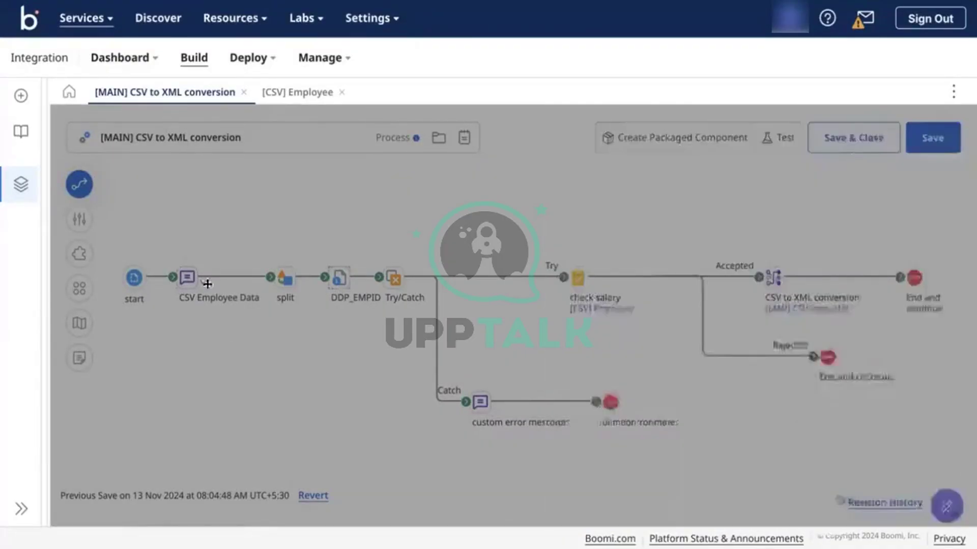
left_click(187, 279)
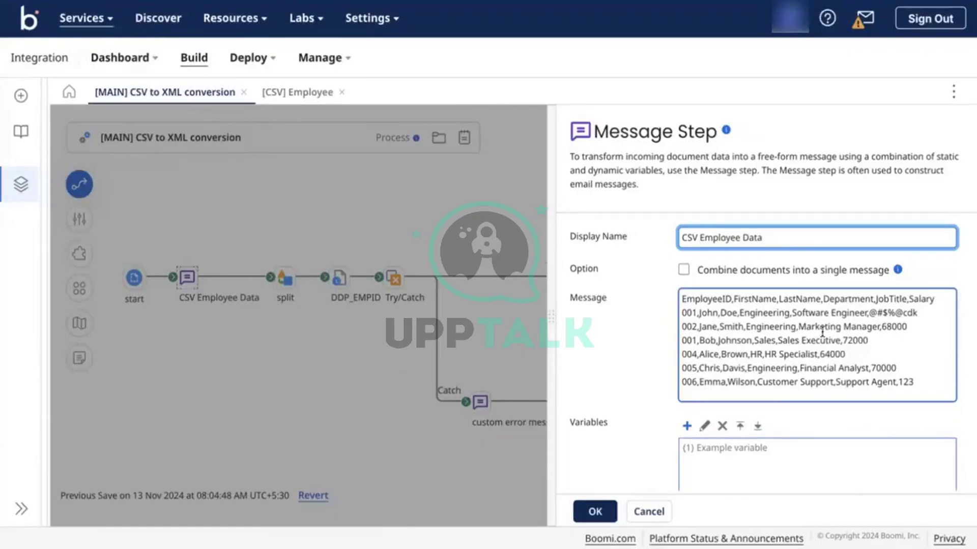
key("Escape")
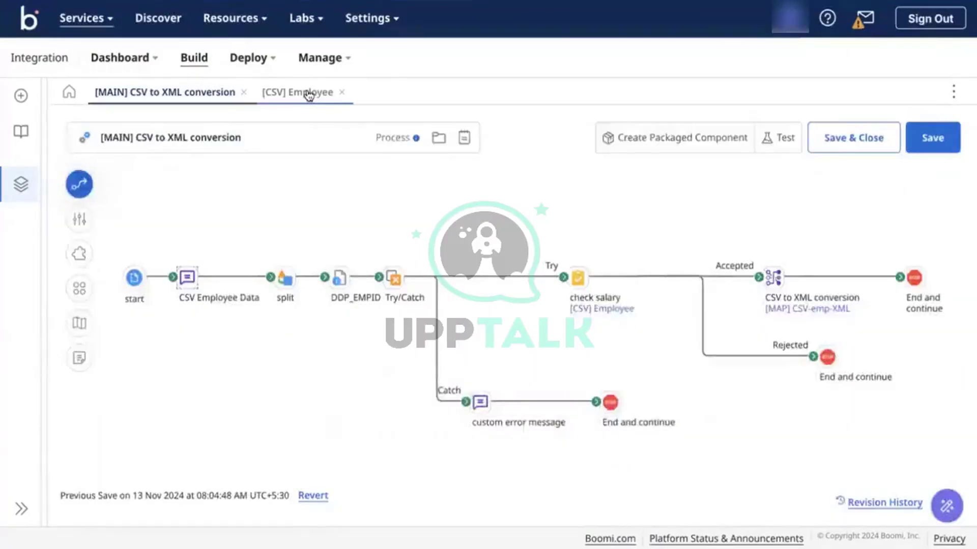
Set the Salary element's data type to Character in the [CSV] Employee profile and save it.
left_click(309, 95)
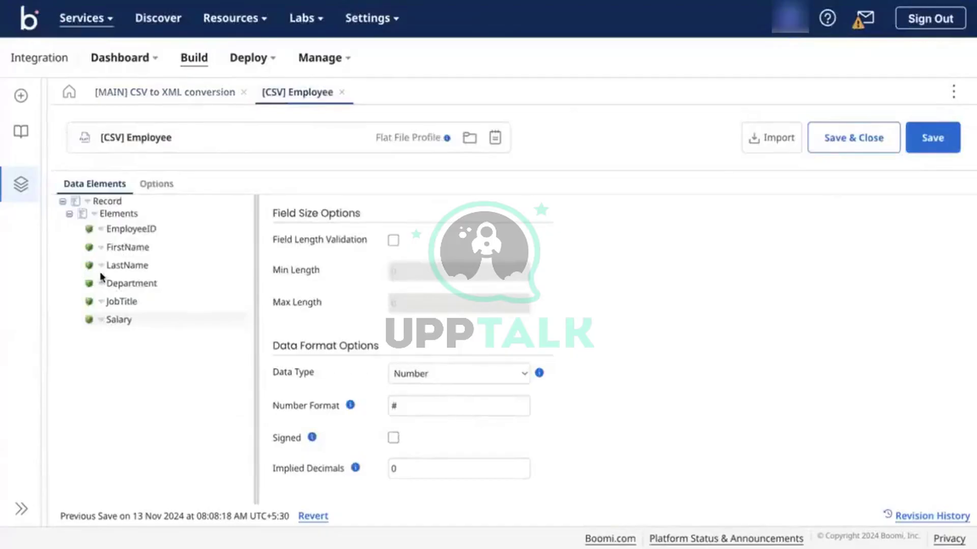
left_click(441, 379)
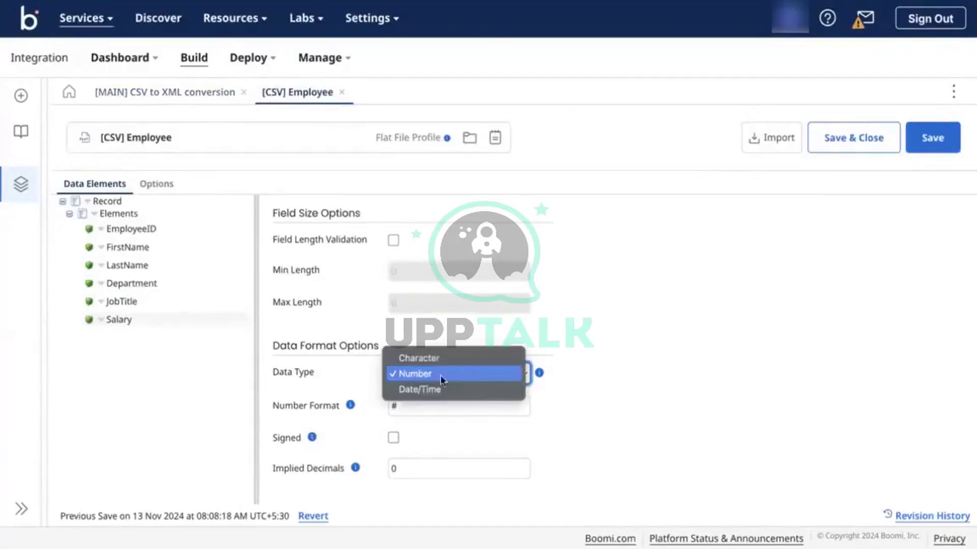
left_click(419, 359)
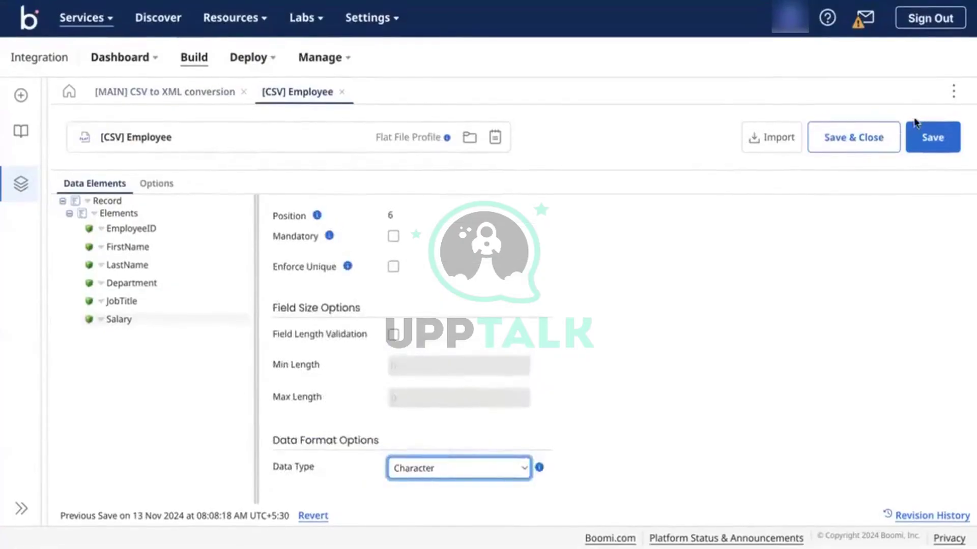
left_click(919, 138)
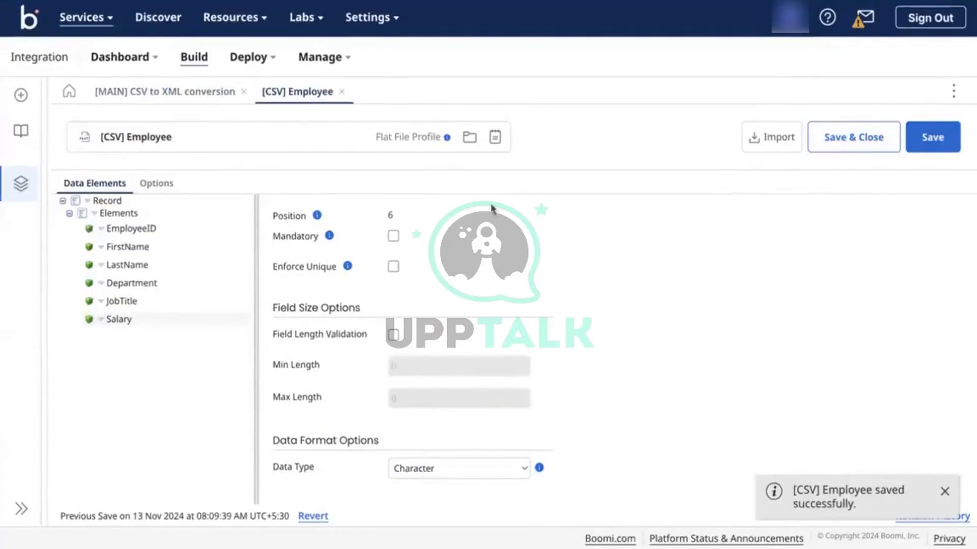
left_click(391, 468)
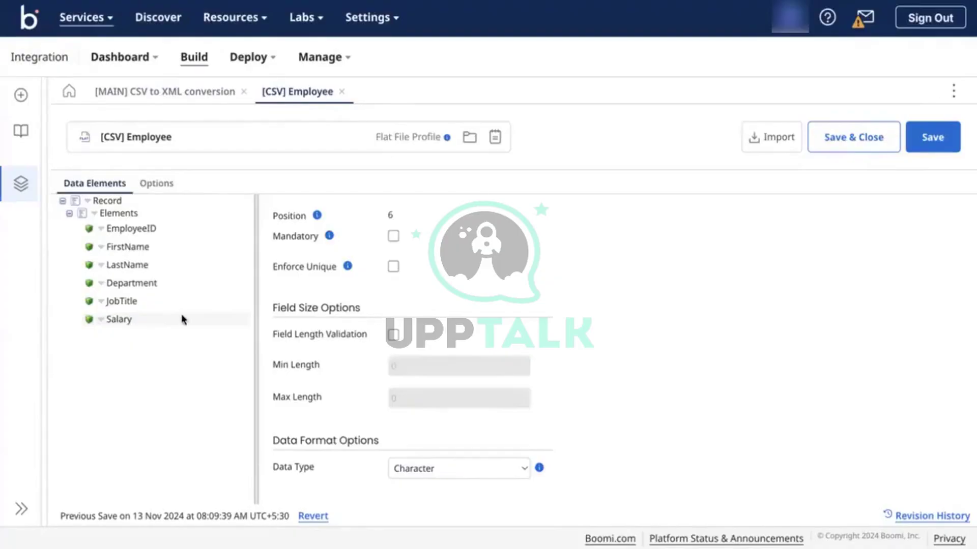
Return to the CSV to XML process and check the salary values in the CSV Employee Data message.
left_click(234, 94)
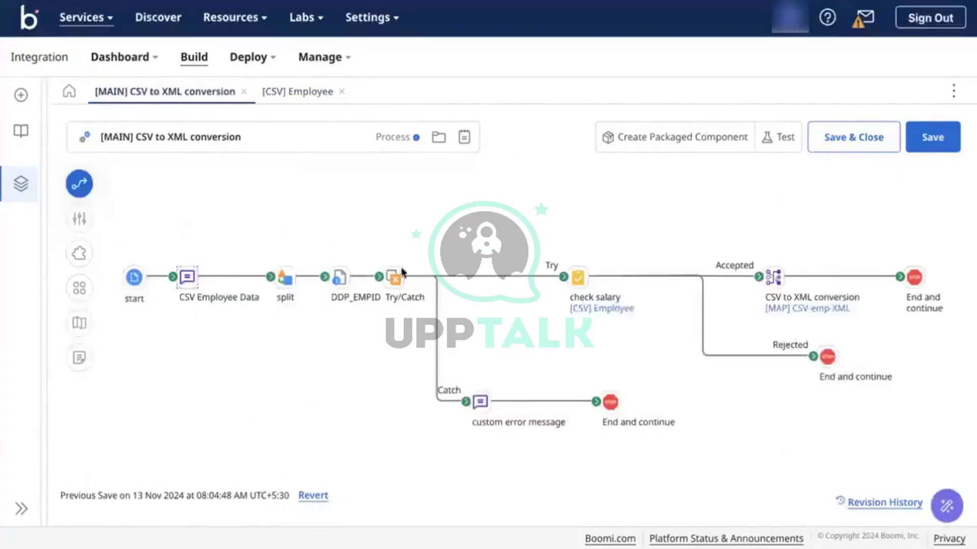
left_click(188, 277)
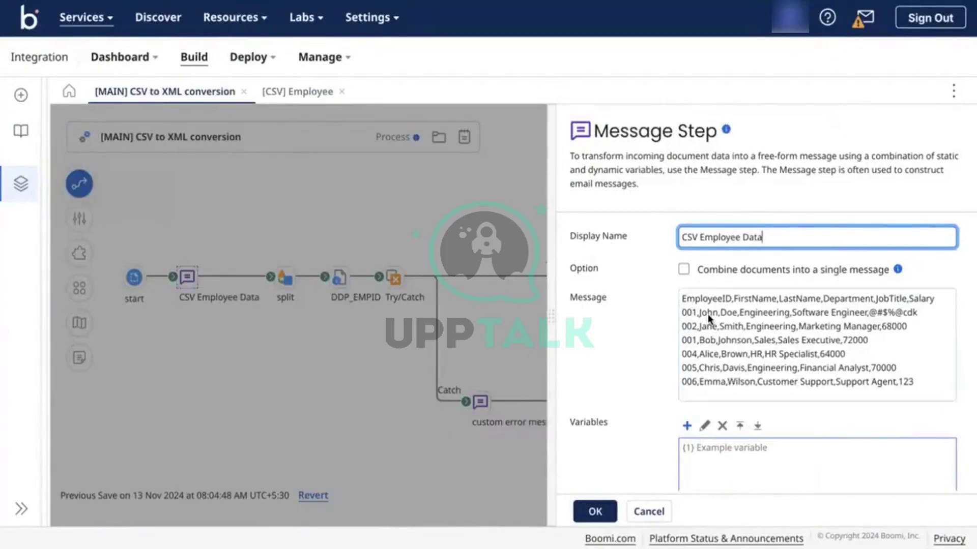
left_click(419, 325)
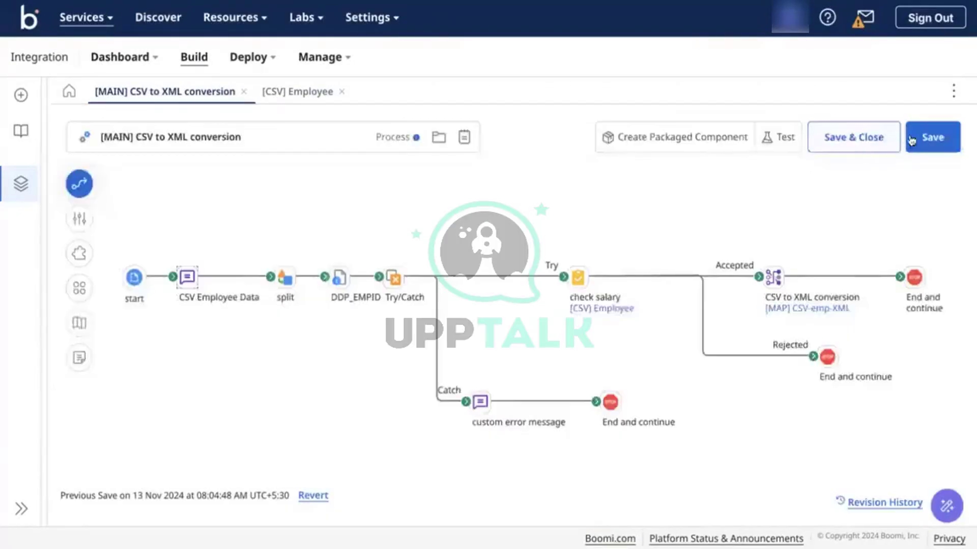
Save the CSV to XML process and run a test of it on the Test-DV atom.
left_click(778, 137)
left_click(569, 111)
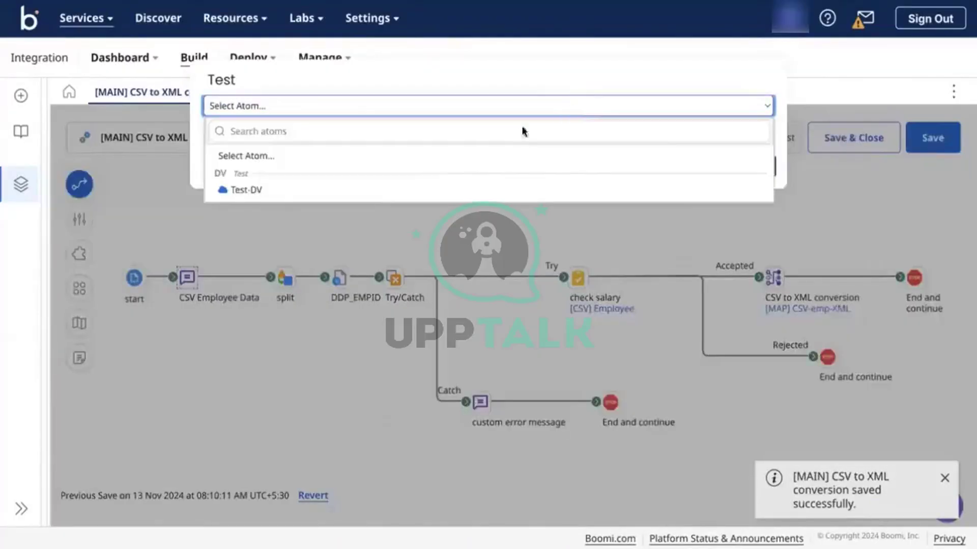
left_click(399, 191)
left_click(741, 174)
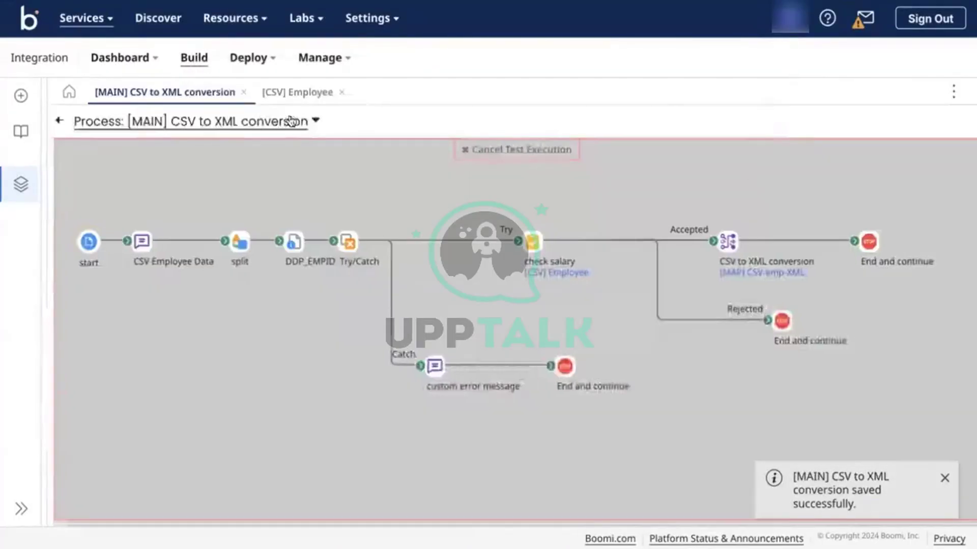
Review the data type options of the Salary element in the [CSV] Employee profile without changing the selection.
left_click(285, 99)
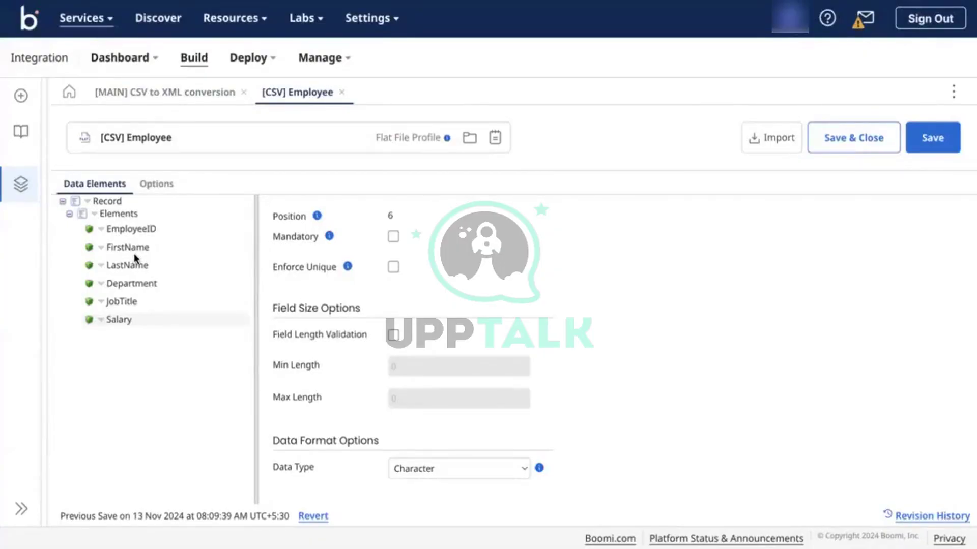
left_click(487, 471)
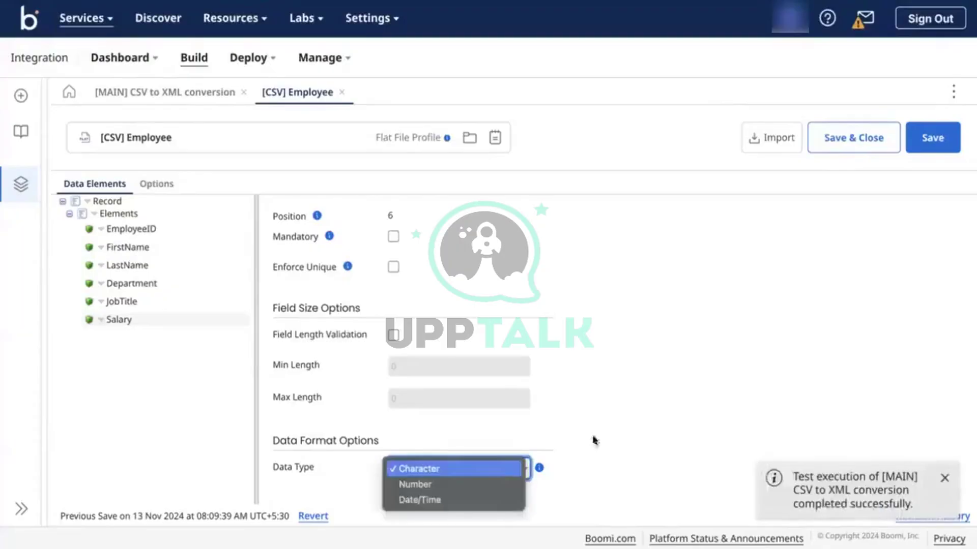
left_click(644, 413)
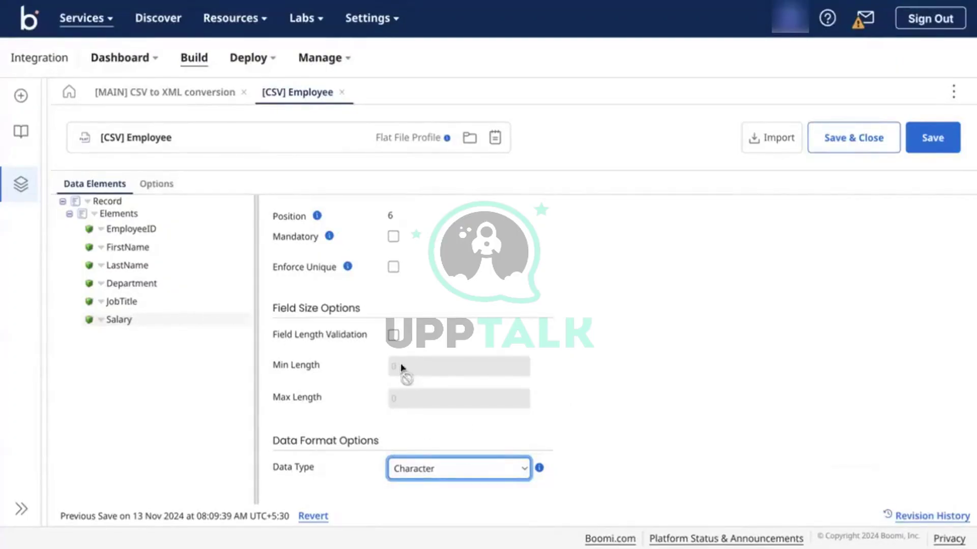
left_click(449, 476)
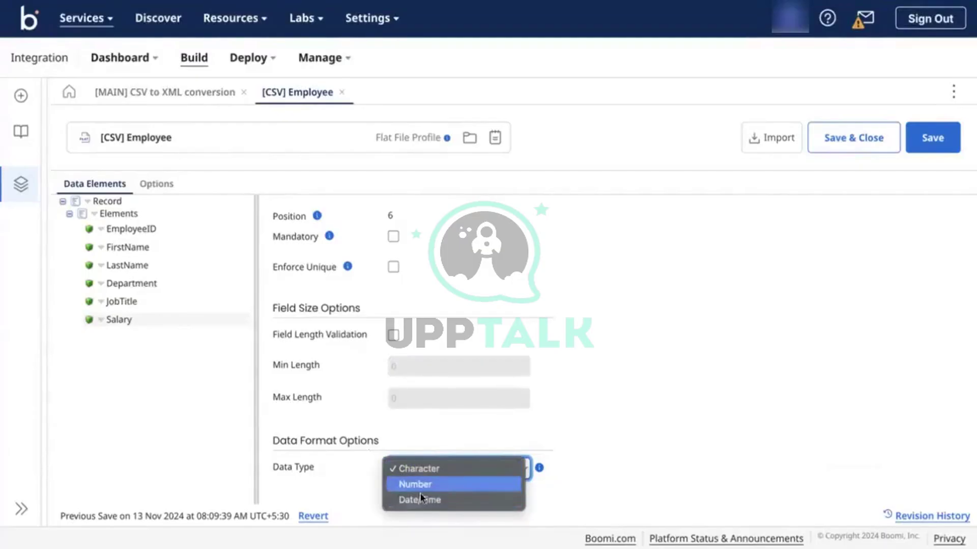
left_click(576, 360)
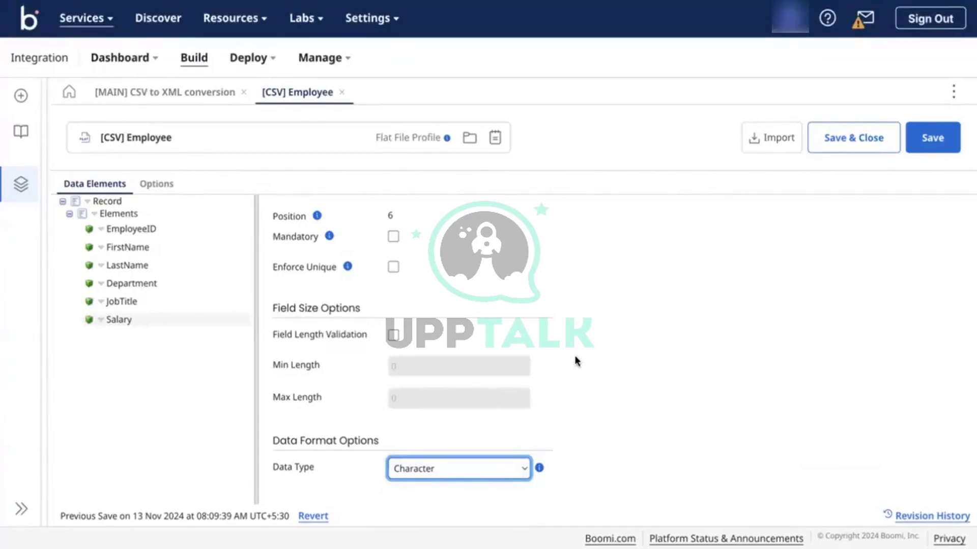
View the source document of the Catch branch's End and continue step in the test results and close the viewer.
left_click(181, 91)
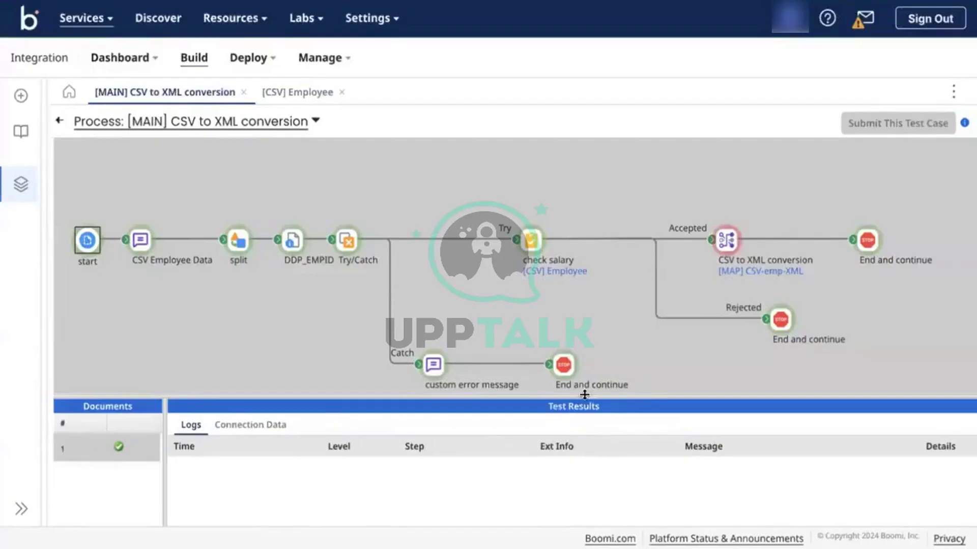
left_click(565, 367)
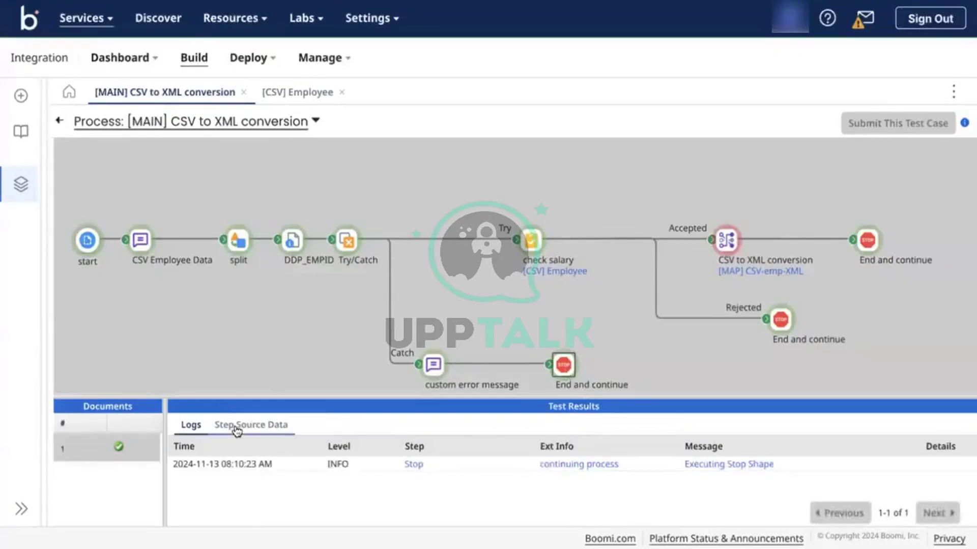
left_click(237, 425)
left_click(179, 470)
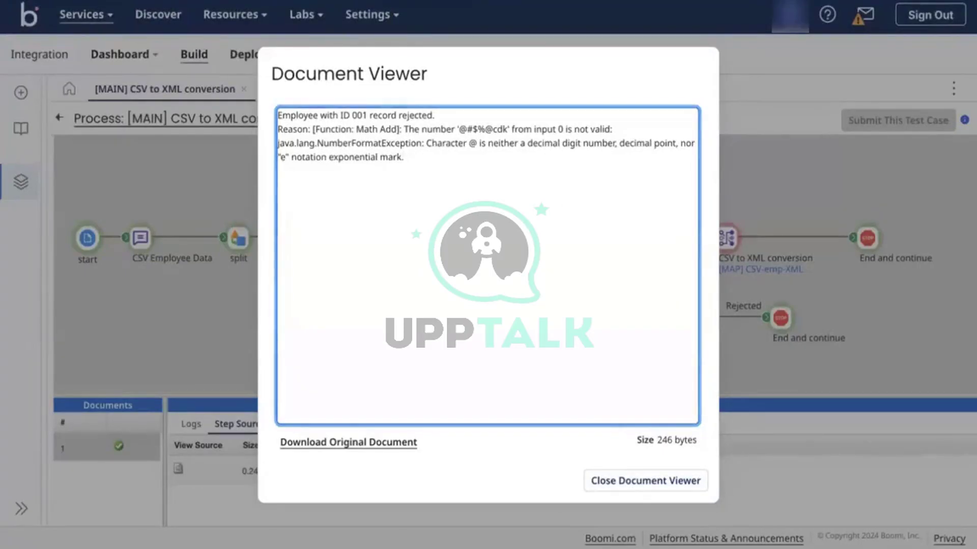
left_click(627, 482)
Check the Salary data type in the [CSV] Employee profile and reread the Catch branch's rejection document in the test results.
left_click(295, 91)
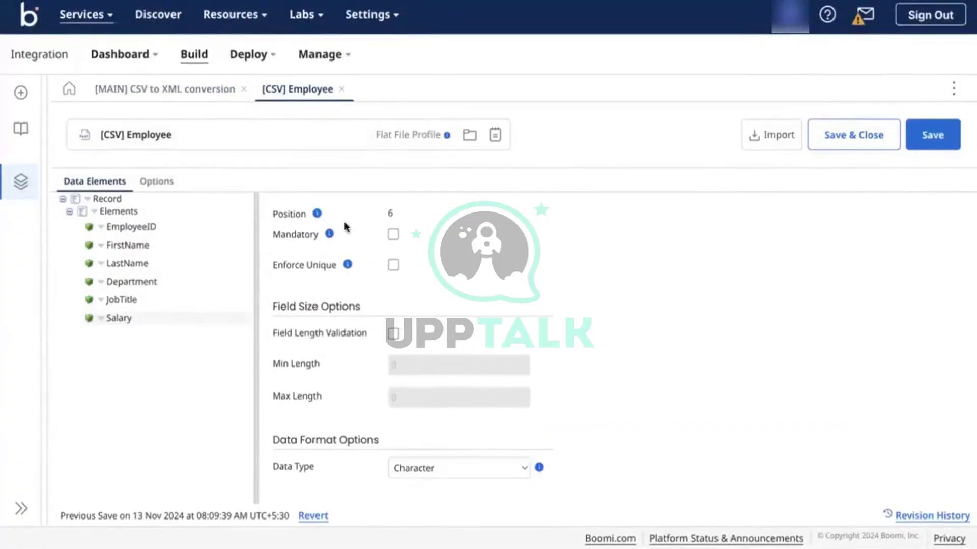
left_click(192, 92)
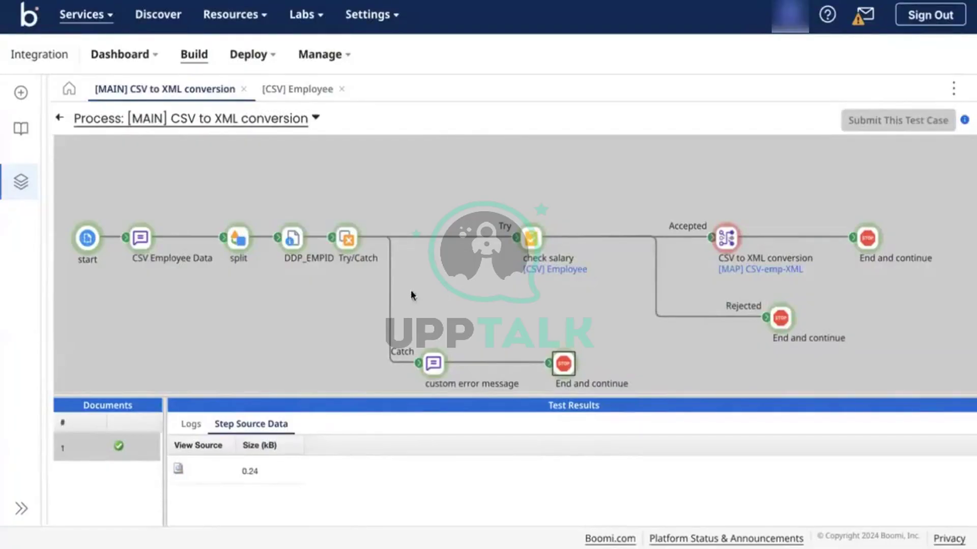
left_click(181, 469)
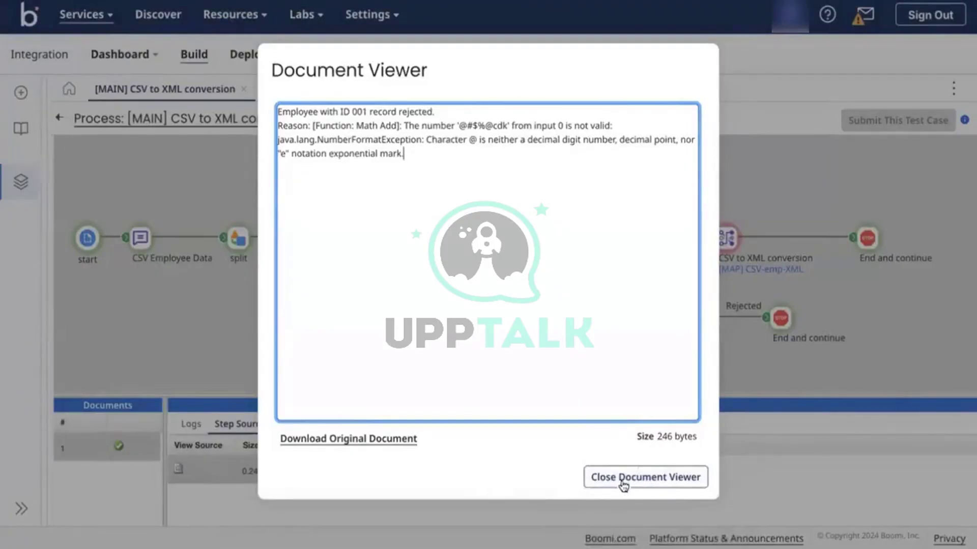
left_click(624, 485)
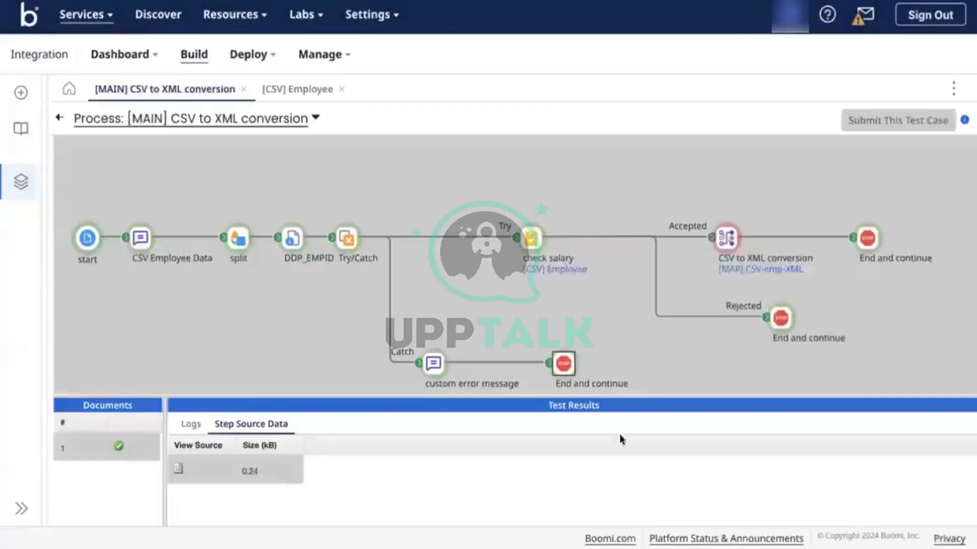
Examine the first employee record and its invalid salary value in the split step's source document, and close the viewer.
left_click(236, 239)
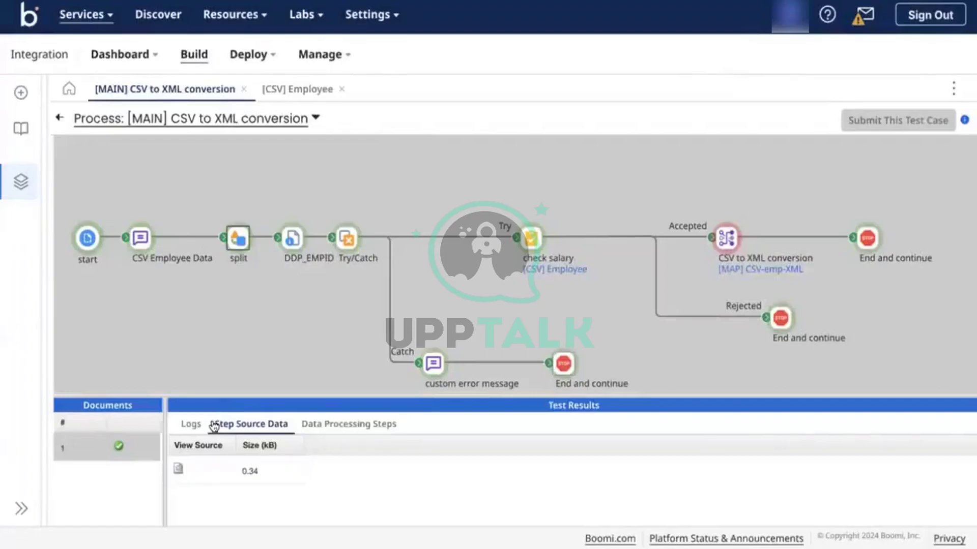
left_click(178, 468)
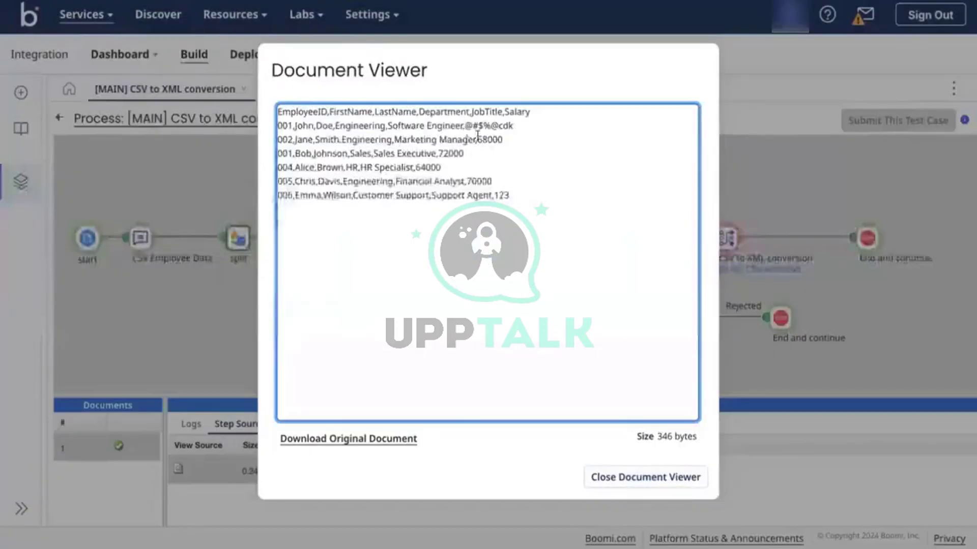
left_click_drag(464, 126, 514, 127)
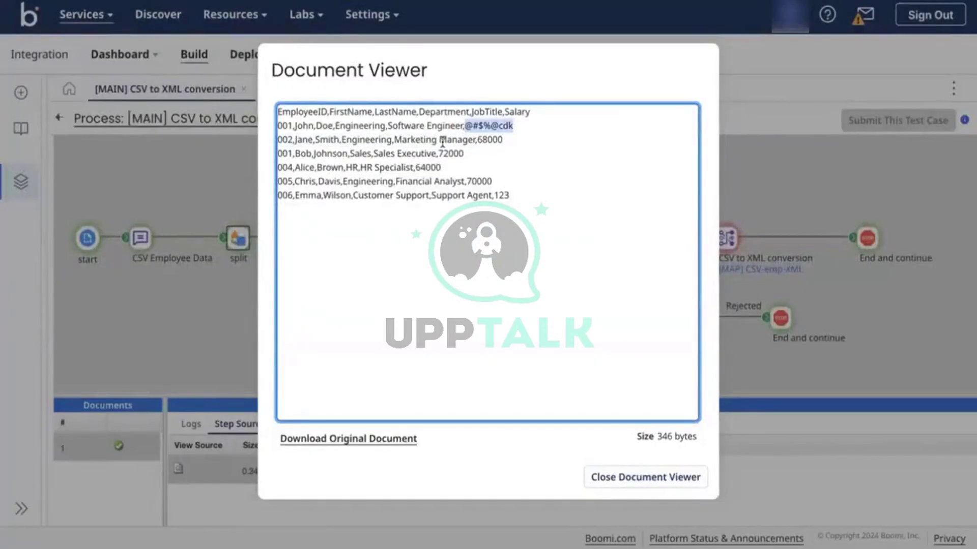
left_click(519, 136)
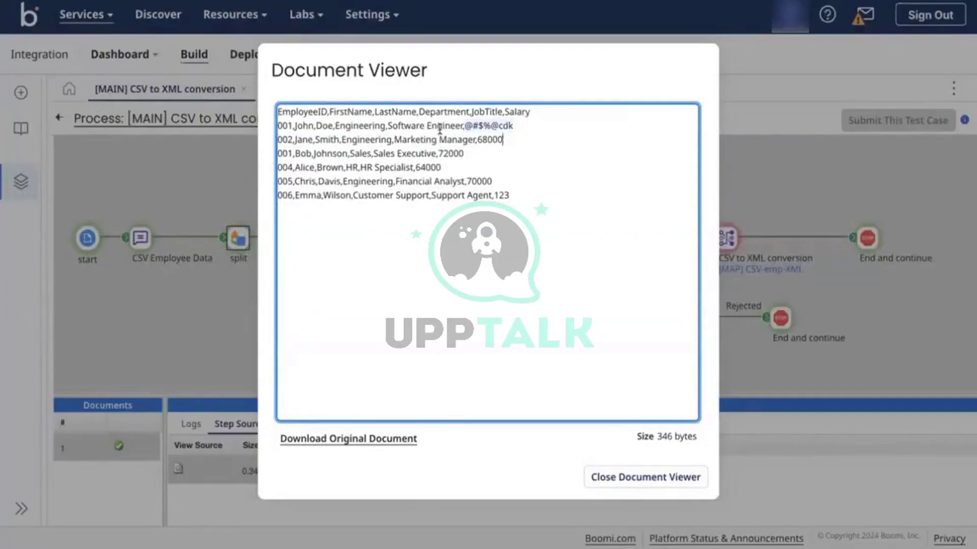
left_click_drag(464, 125, 275, 125)
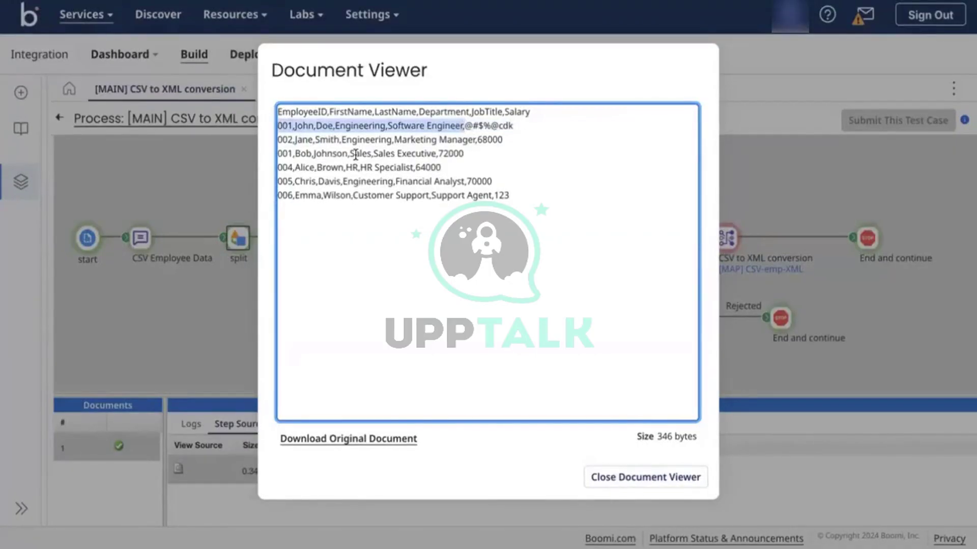
left_click(533, 125)
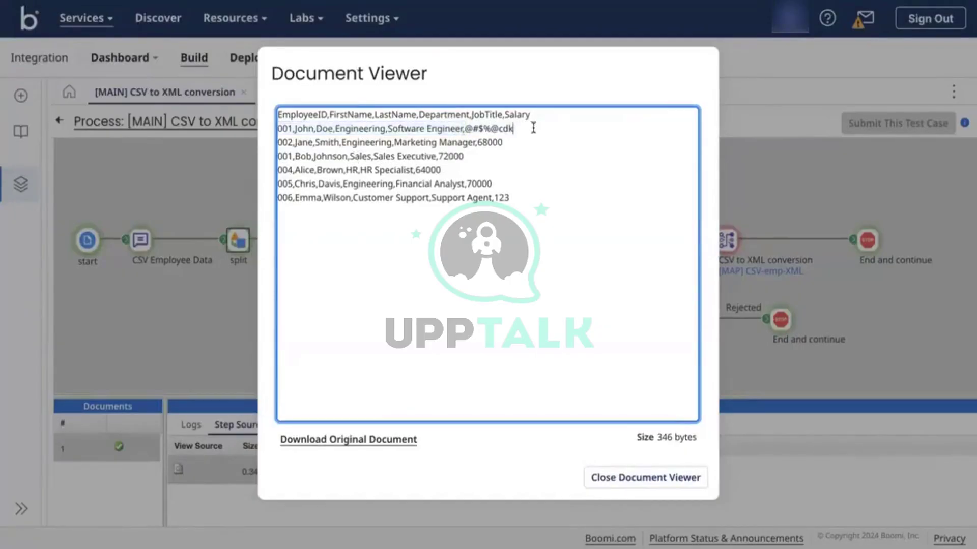
left_click_drag(515, 127, 467, 131)
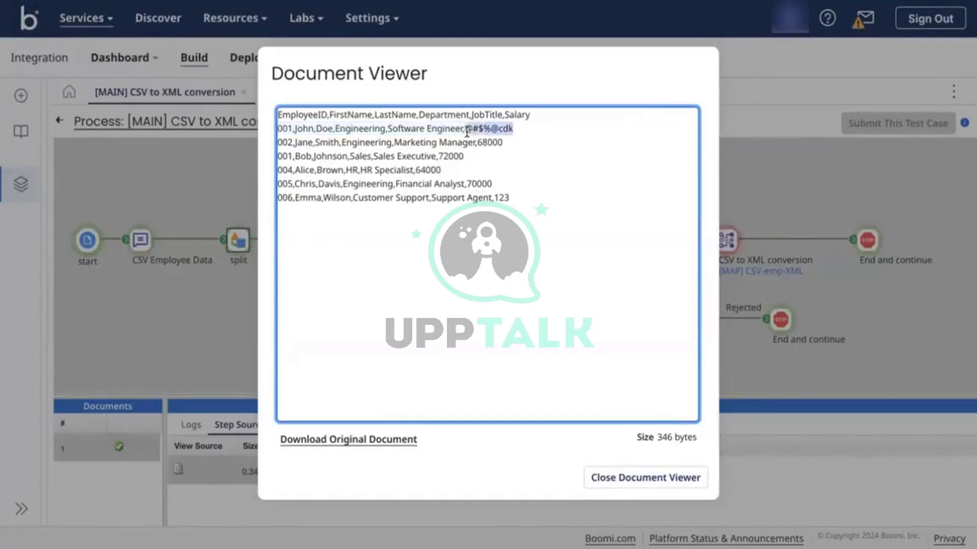
left_click(518, 131)
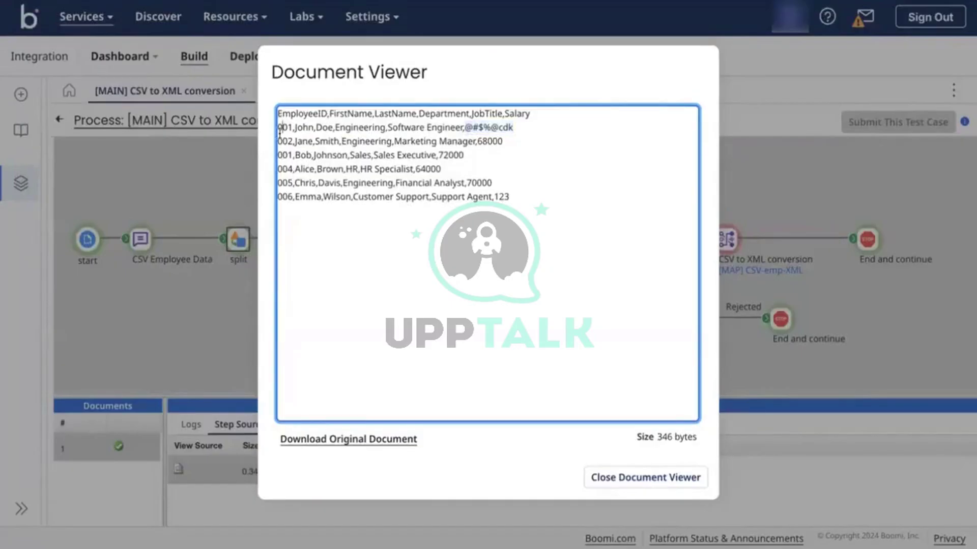
left_click_drag(278, 131, 465, 128)
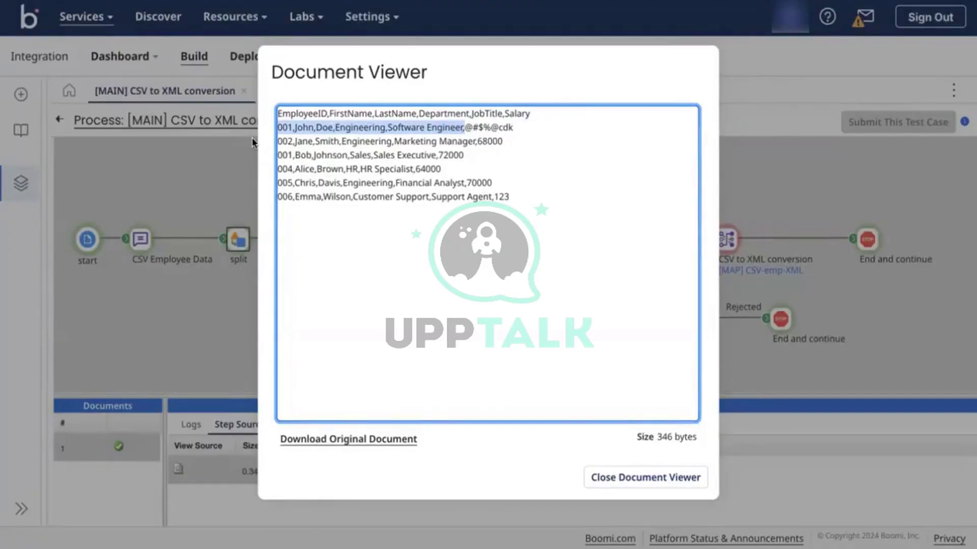
left_click(563, 182)
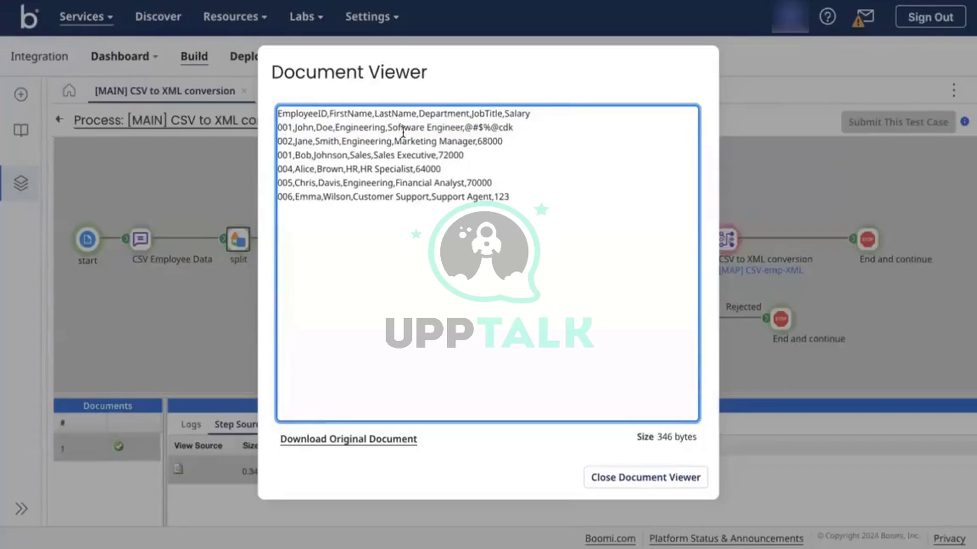
left_click(610, 480)
Read the check salary step's test logs, including the full message of the first executed "check salary greater than 70k" rule.
left_click(522, 250)
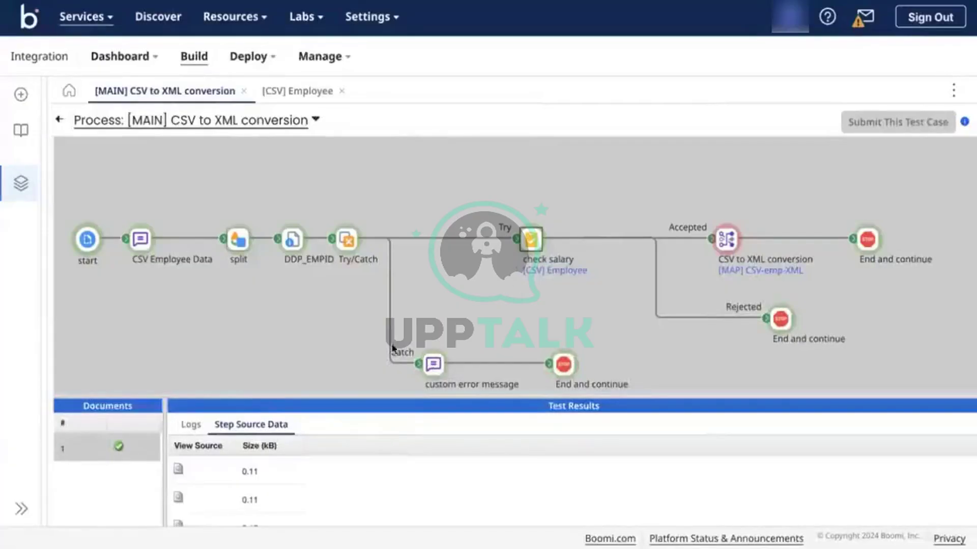
left_click(190, 423)
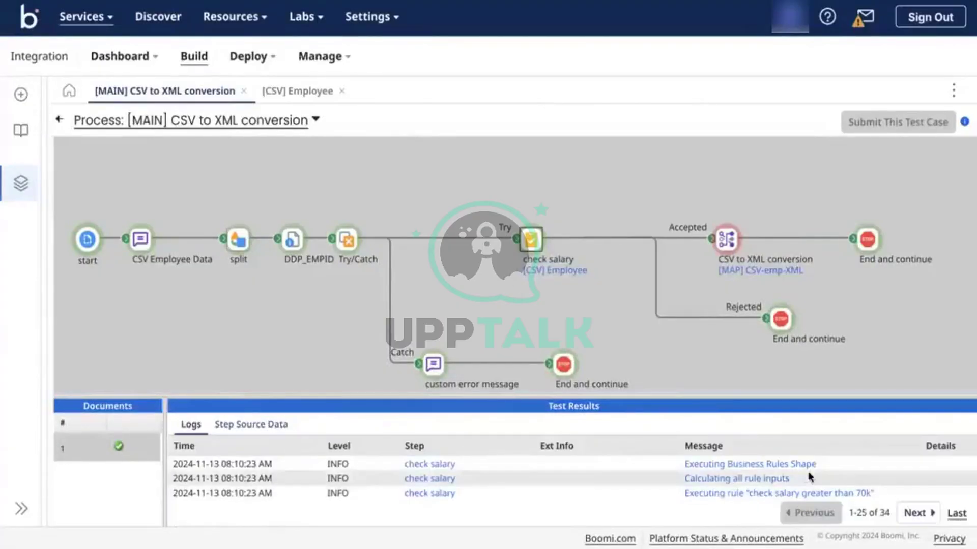
scroll(810, 478, "down", 5)
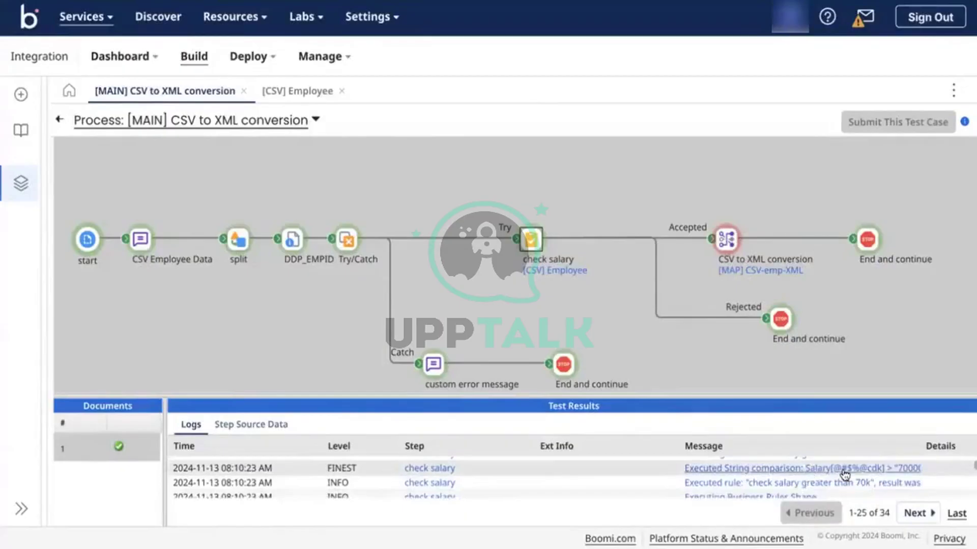
scroll(853, 477, "down", 1)
left_click(888, 466)
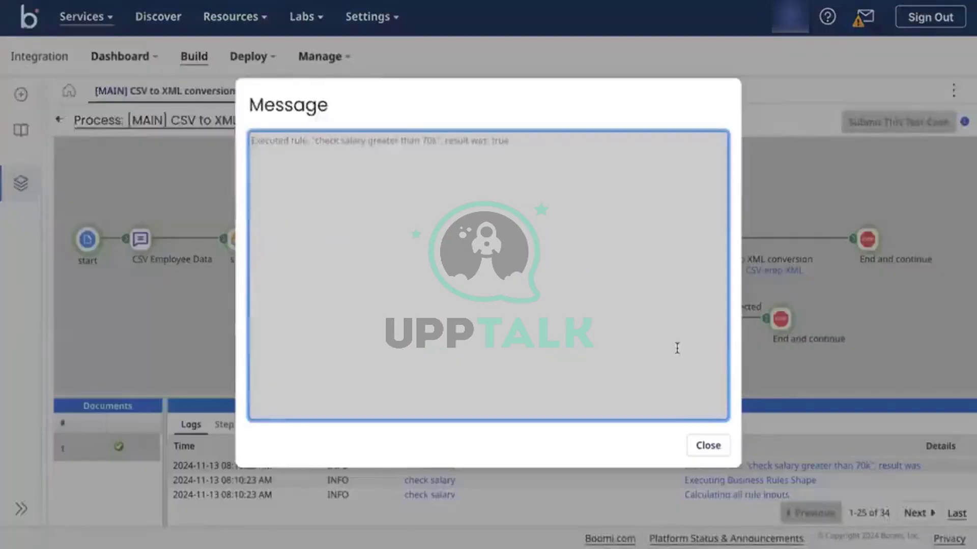
left_click(708, 445)
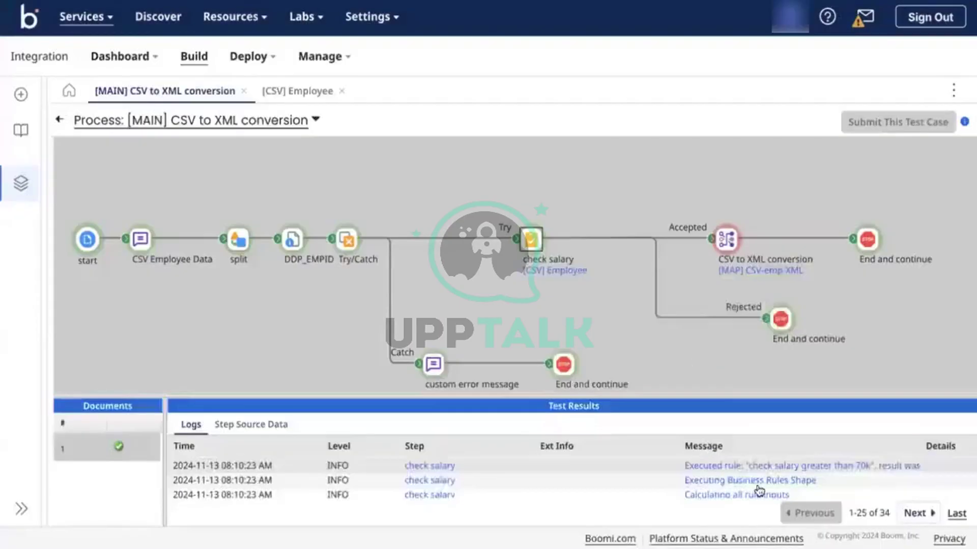
scroll(759, 491, "down", 3)
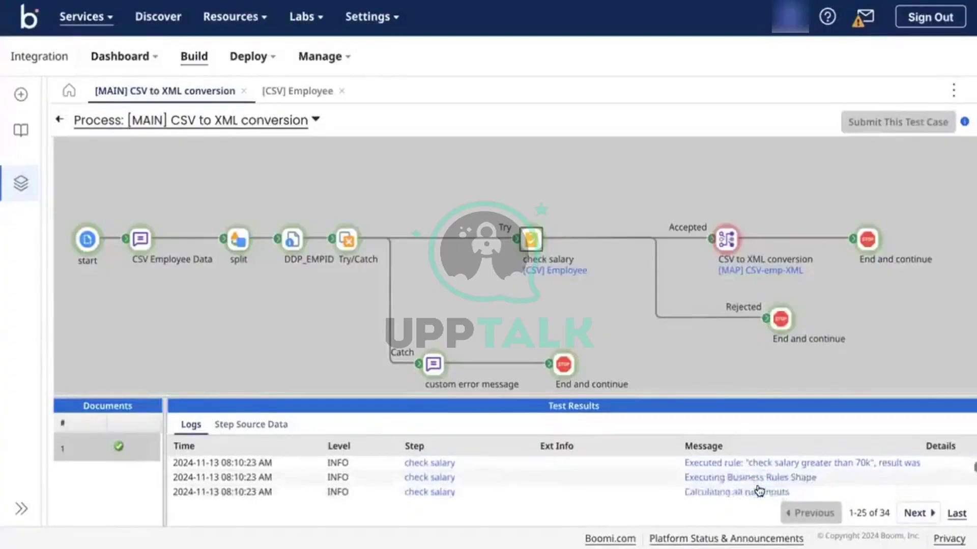
scroll(759, 491, "up", 1)
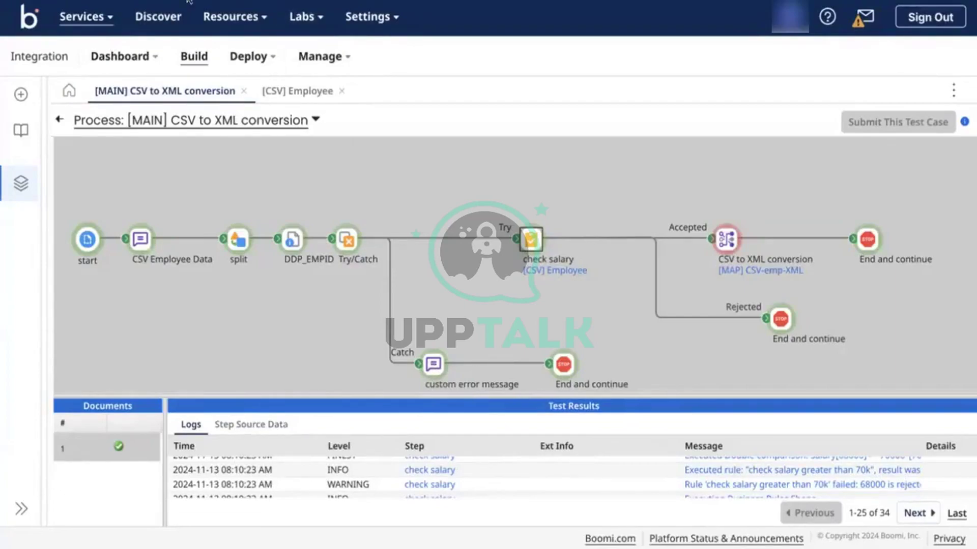
Leave the test results, review the "check salary greater than 70k" rule in the check salary step, and cancel the dialog.
left_click(59, 119)
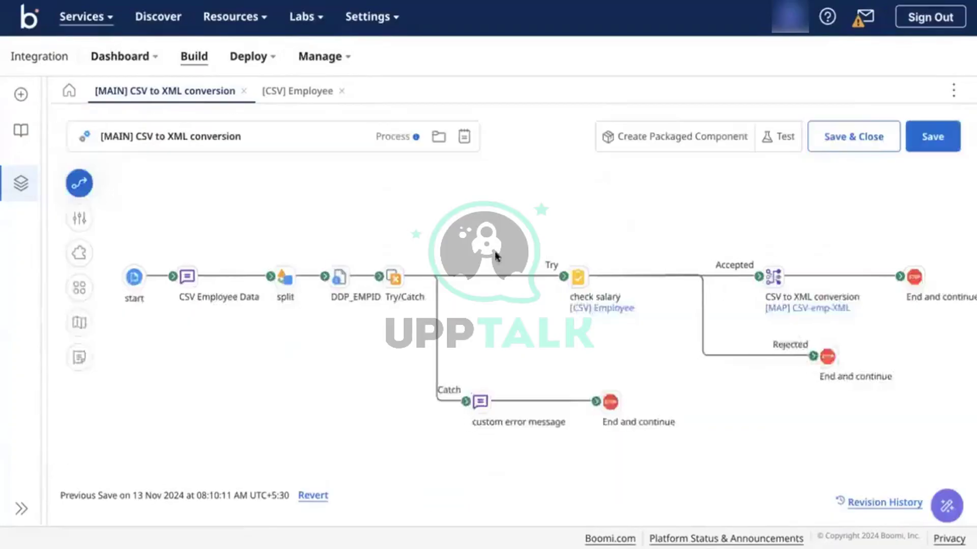
double_click(583, 278)
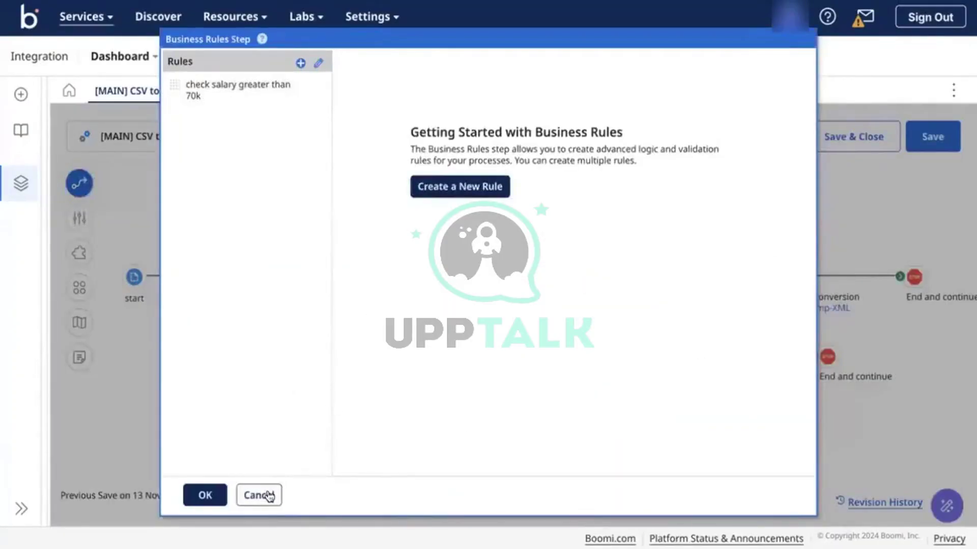
left_click(212, 90)
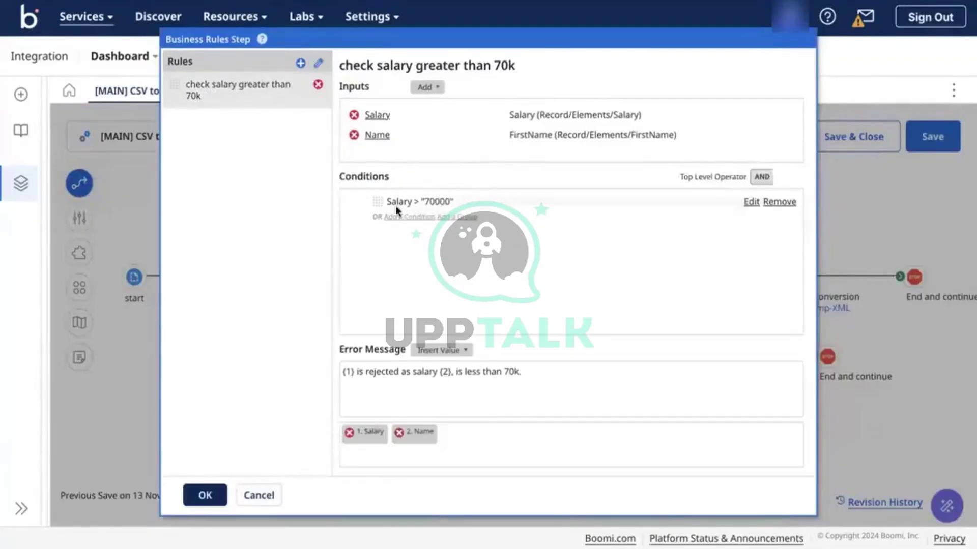
left_click(261, 497)
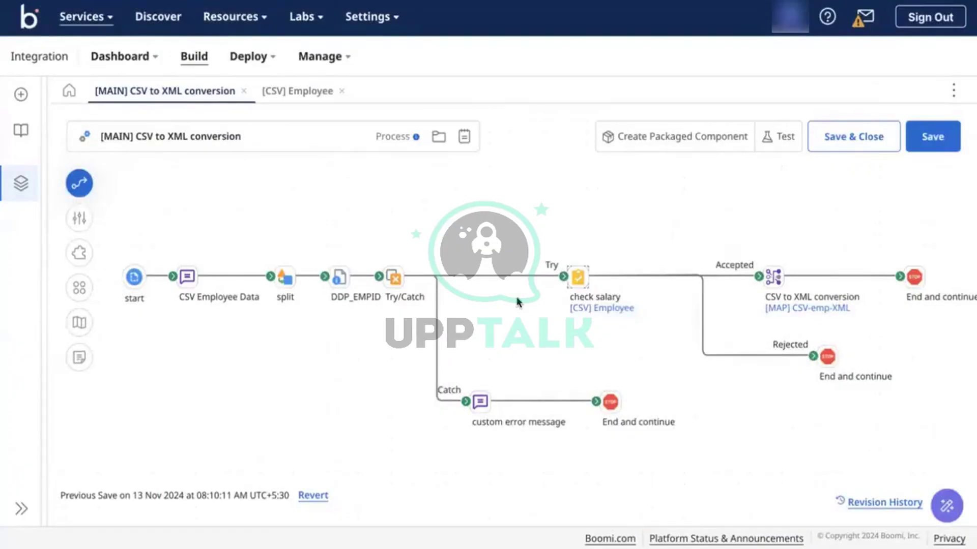
Check the Salary element's data type setting in the [CSV] Employee profile.
left_click(266, 92)
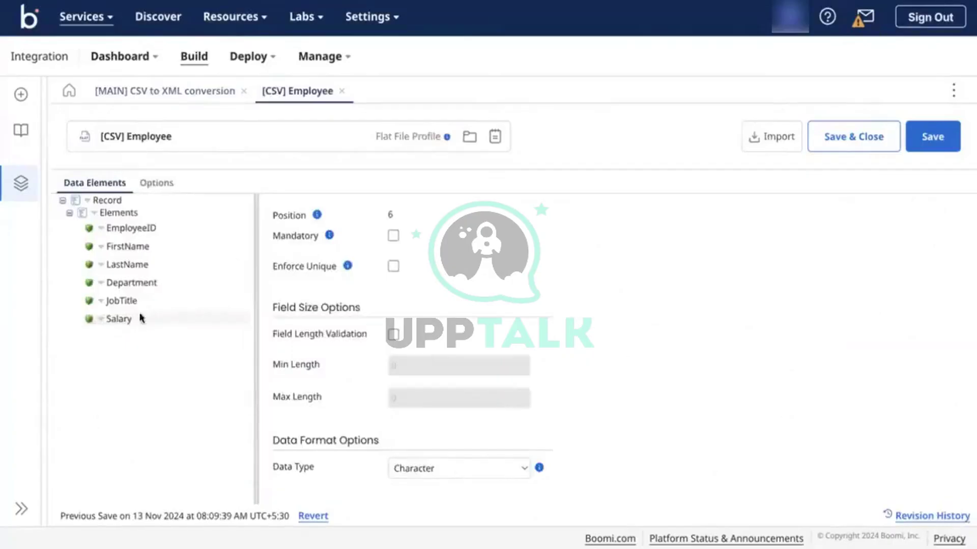
left_click(470, 465)
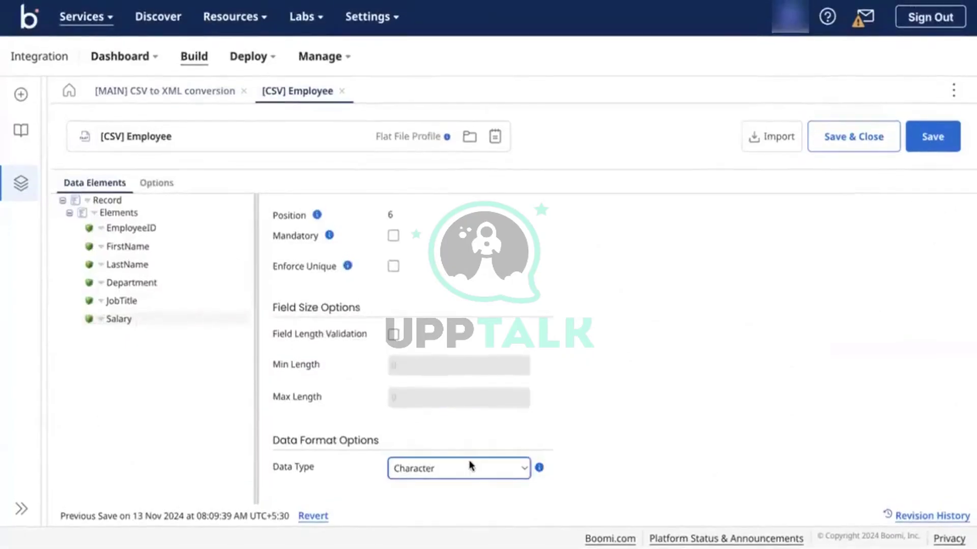
left_click(471, 466)
left_click(421, 470)
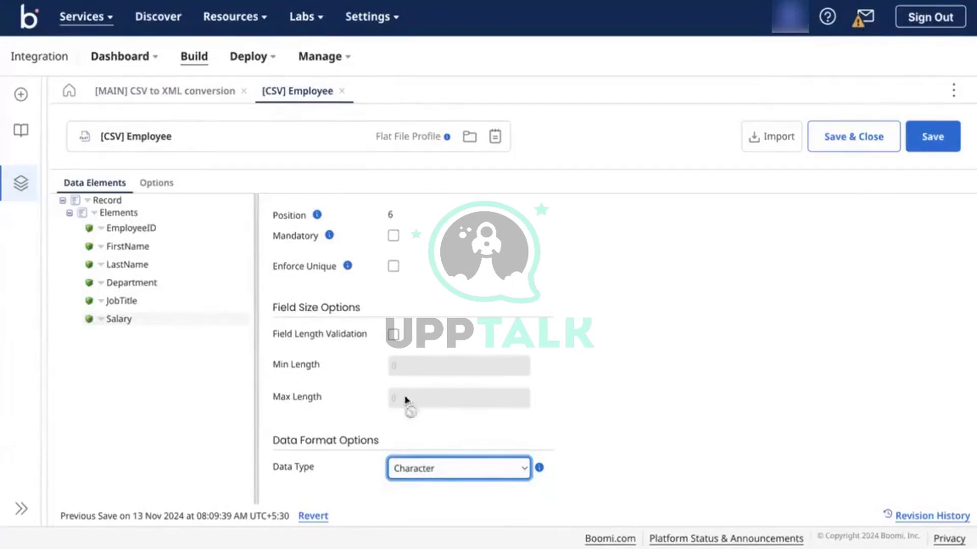
Return to the process, open and cancel the check salary step's rules, and inspect the property value set in the DDP_EMPID step.
left_click(153, 93)
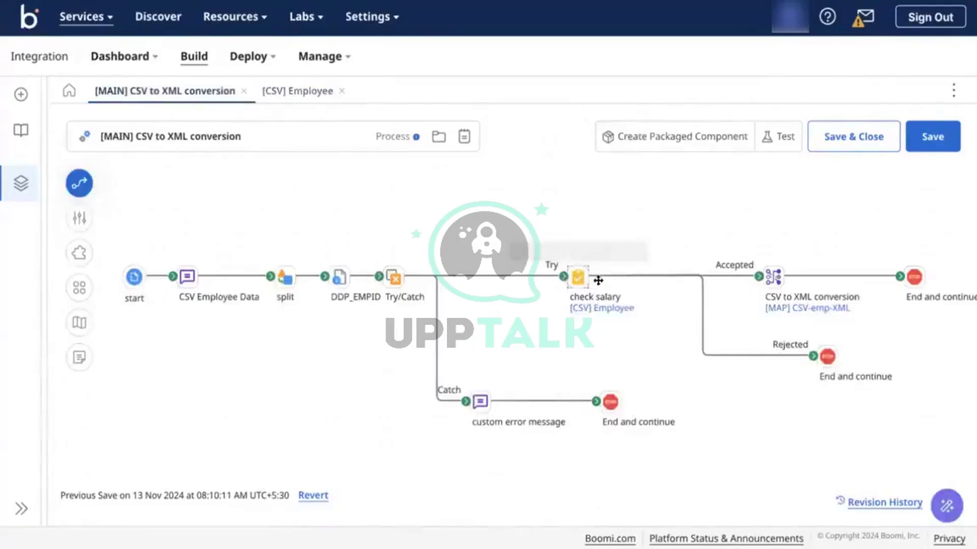
mouse_move(575, 279)
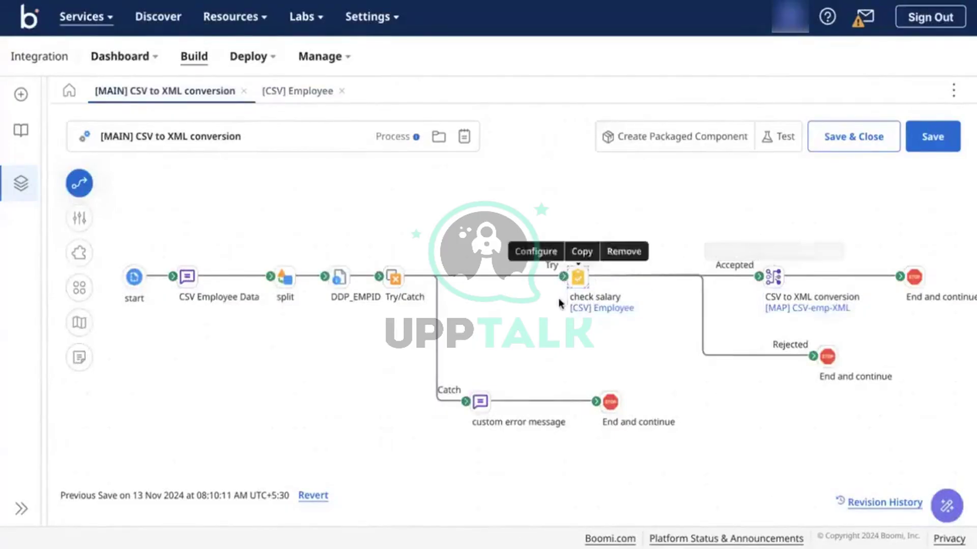
left_click(577, 279)
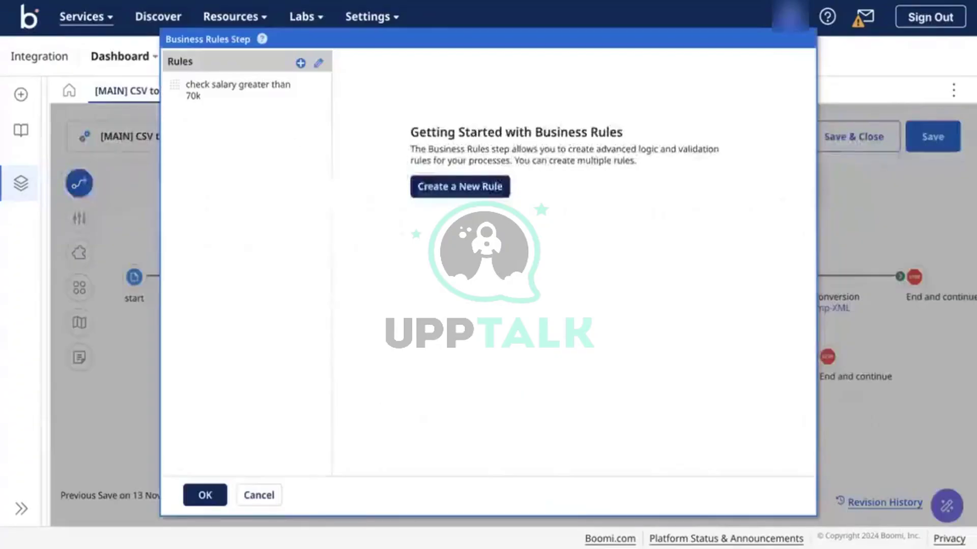
left_click(248, 494)
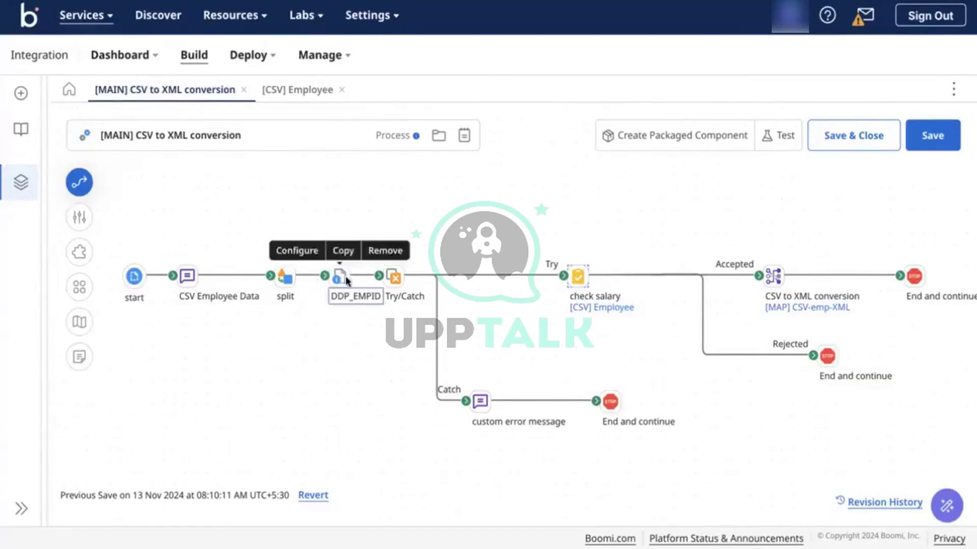
double_click(338, 278)
left_click(708, 326)
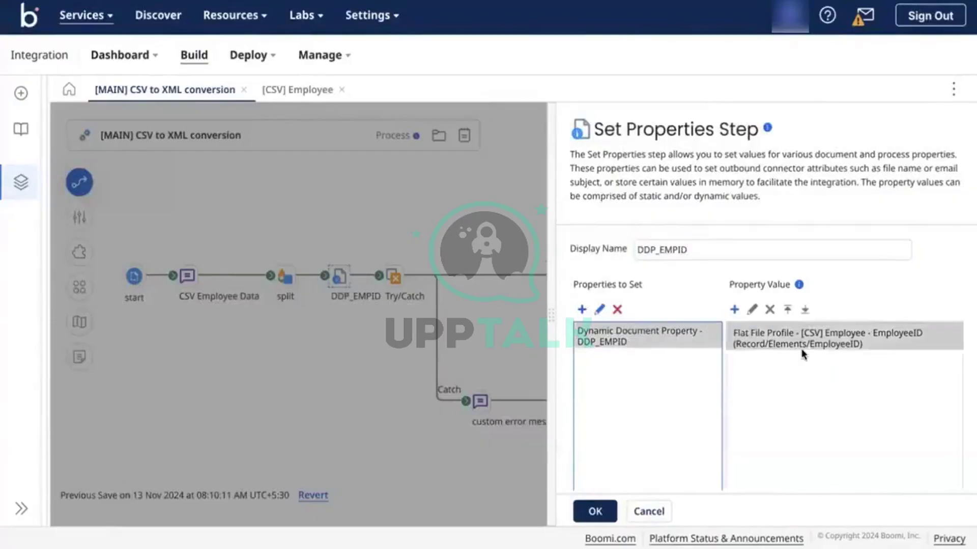
Review the data type options of the Salary element in the [CSV] Employee profile, keep Character, and return to the process.
left_click(296, 91)
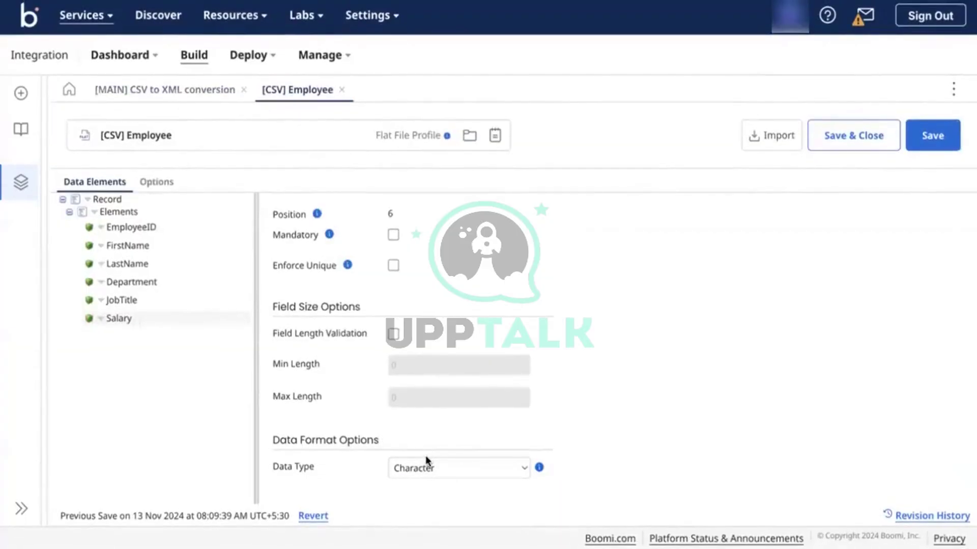
left_click(432, 467)
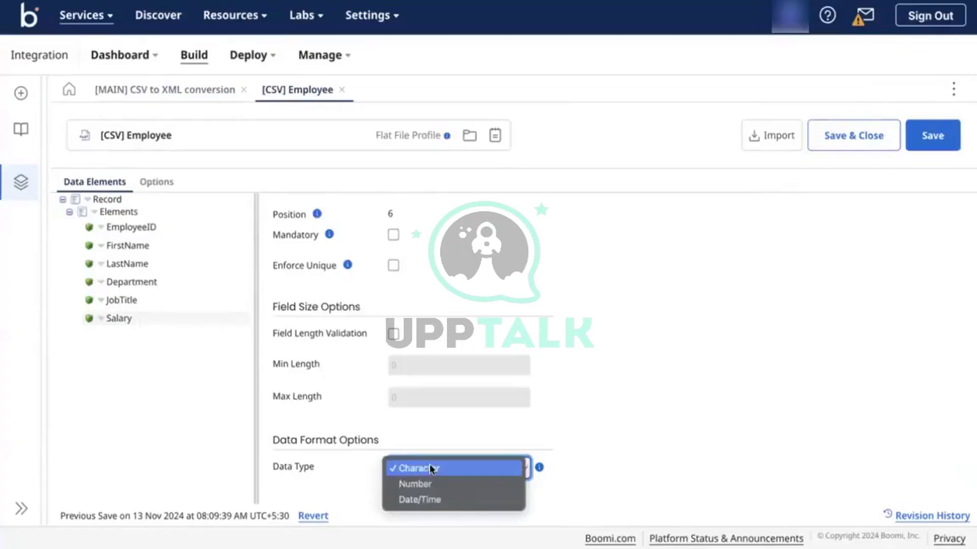
left_click(376, 465)
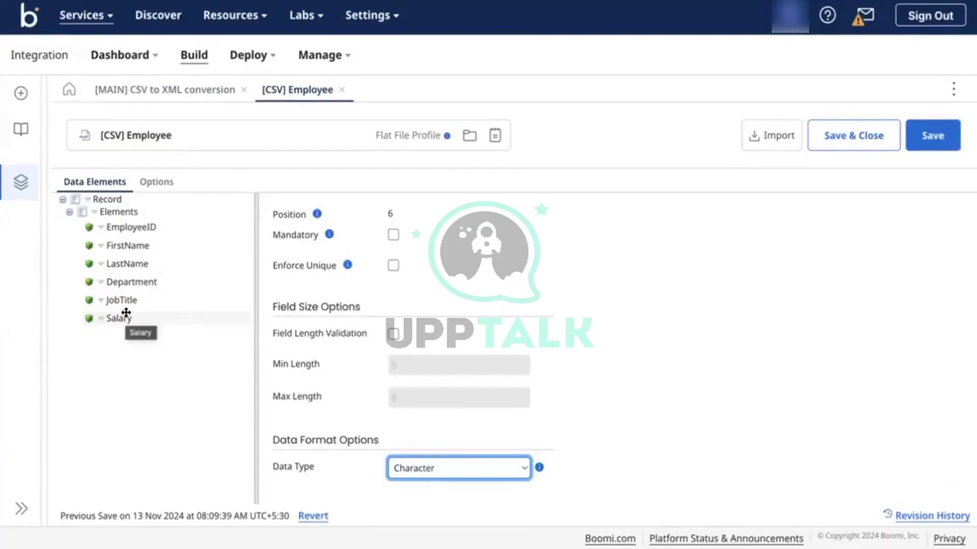
left_click(191, 91)
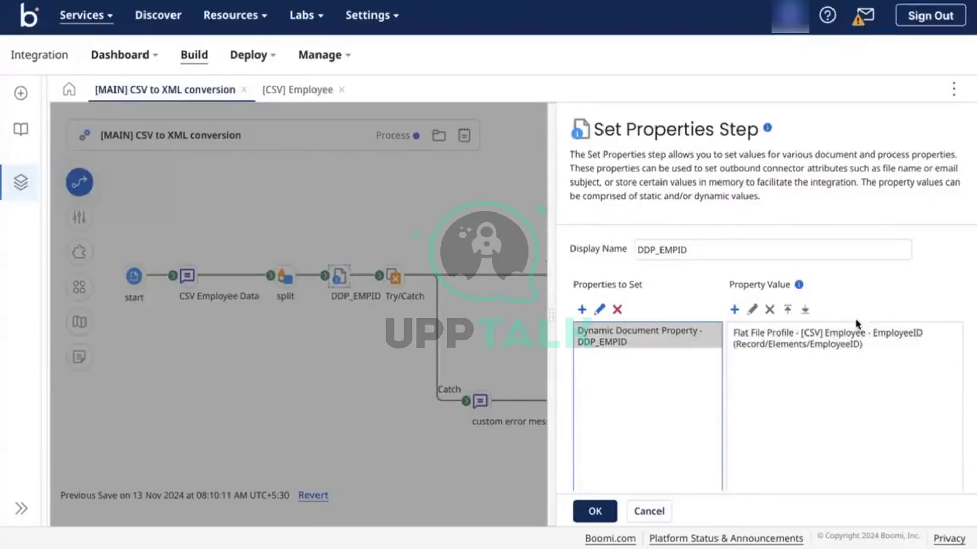
Close the DDP_EMPID step and examine the first employee record in the CSV Employee Data message.
left_click(258, 304)
left_click(188, 276)
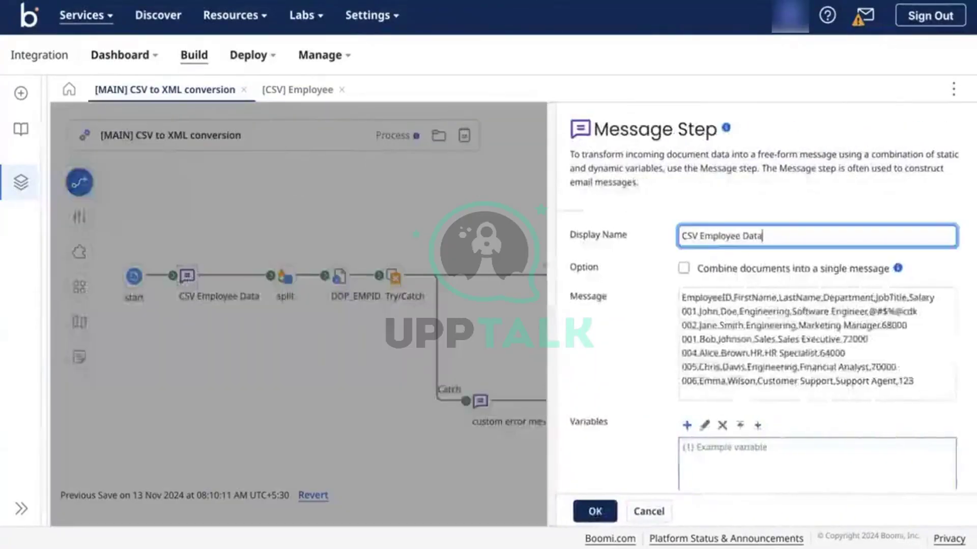
left_click(922, 301)
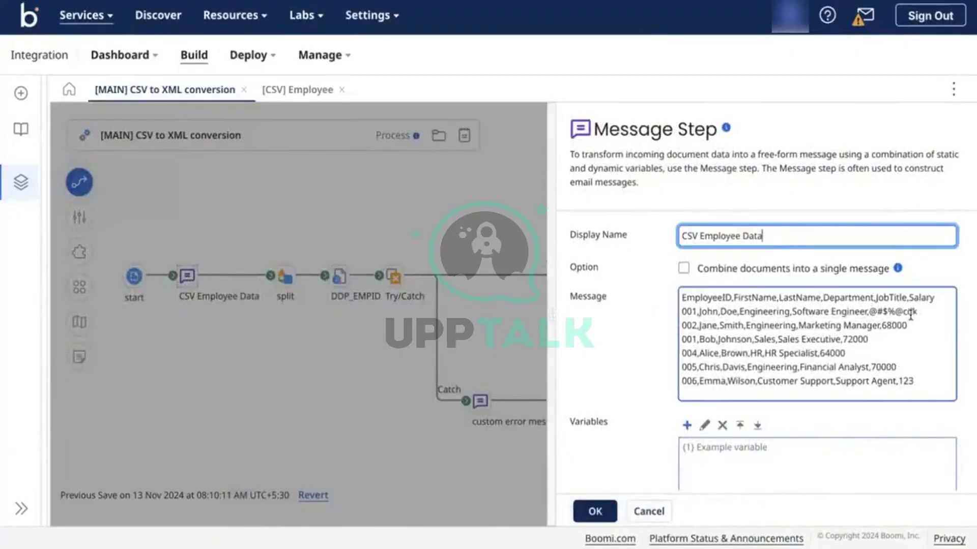
left_click_drag(930, 312, 681, 310)
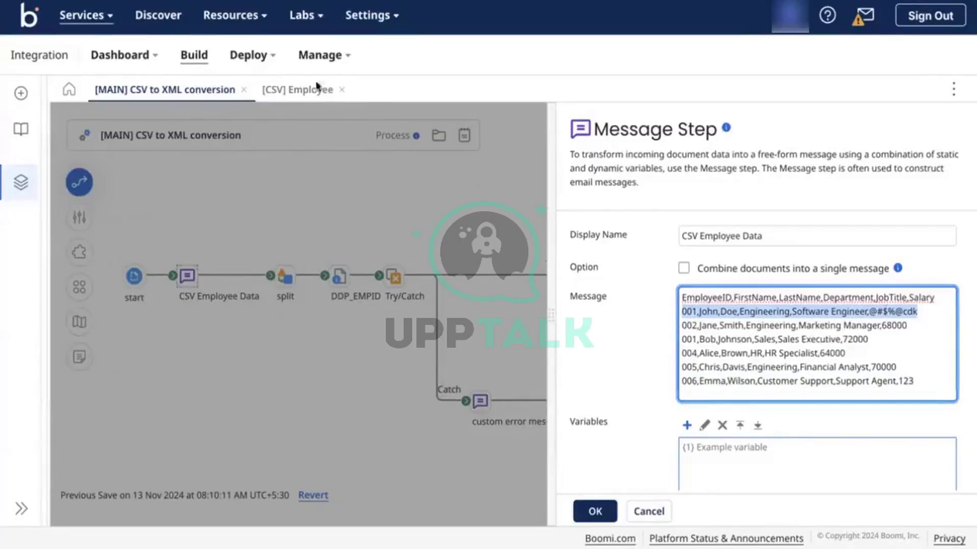
Examine the EmployeeID and FirstName element settings in the [CSV] Employee profile, including FirstName's data type.
left_click(300, 101)
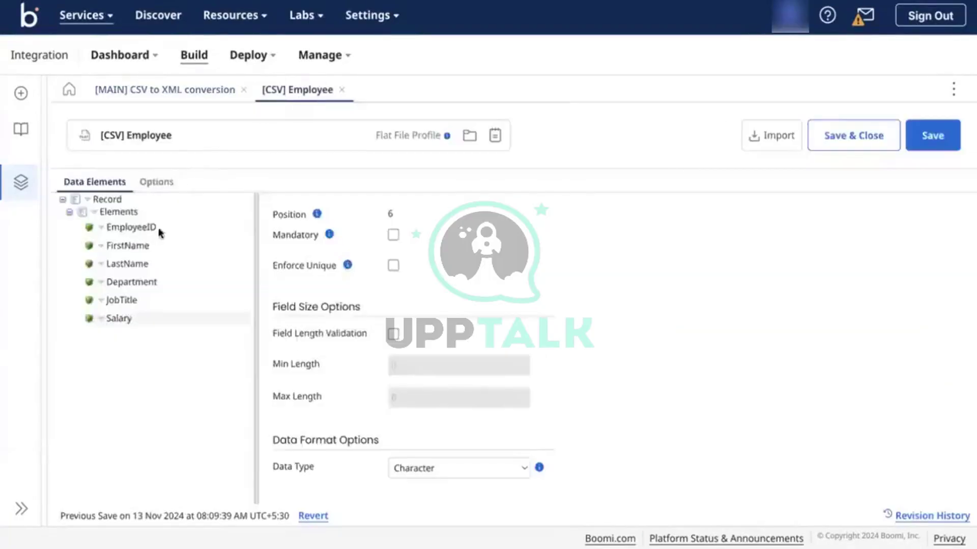
left_click(132, 228)
left_click(128, 247)
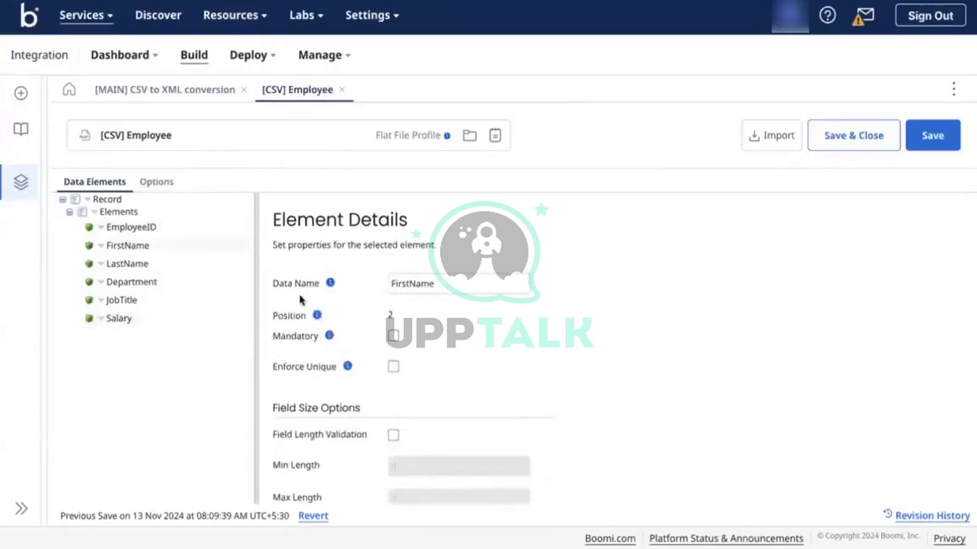
scroll(299, 295, "down", 1)
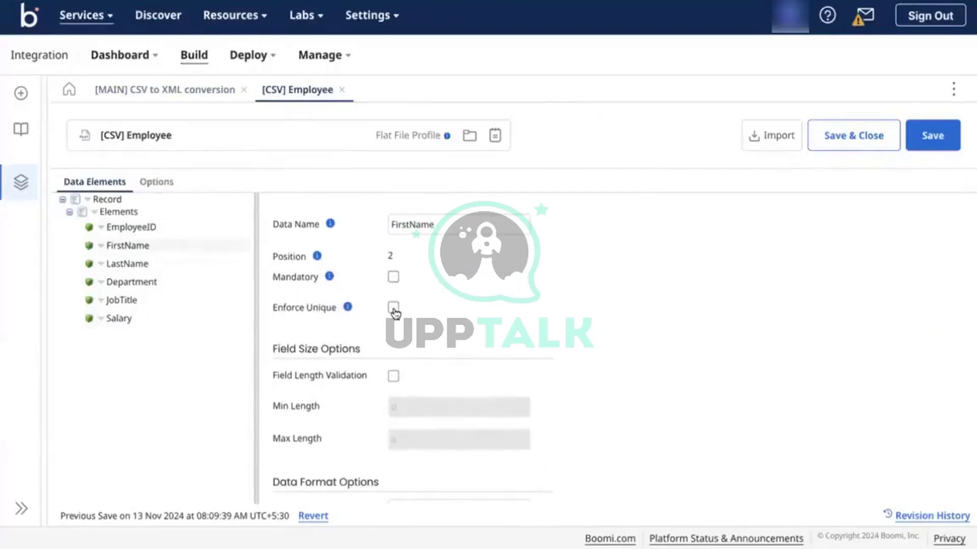
scroll(395, 310, "down", 1)
scroll(394, 311, "up", 2)
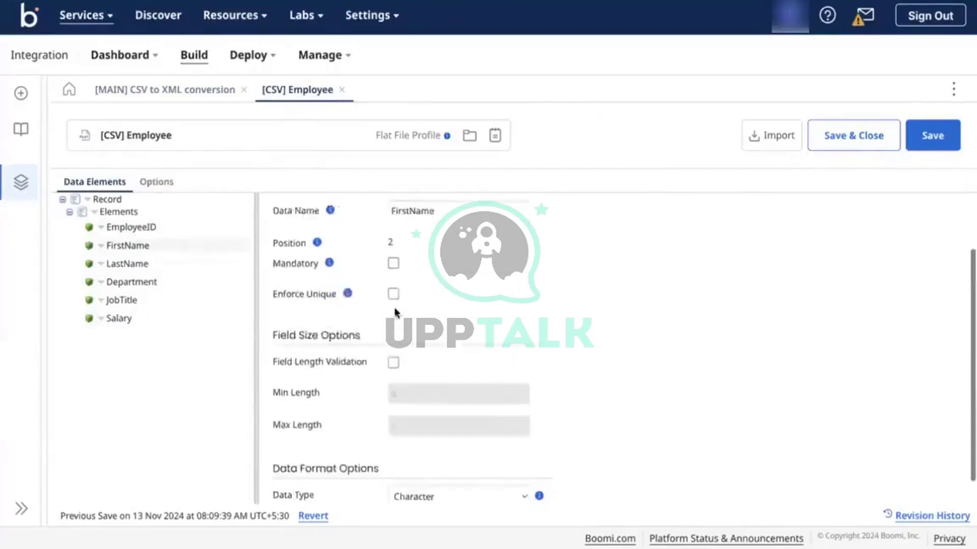
Return to the process, highlight the first employee record in the CSV Employee Data message, and close the step.
left_click(196, 96)
left_click(721, 304)
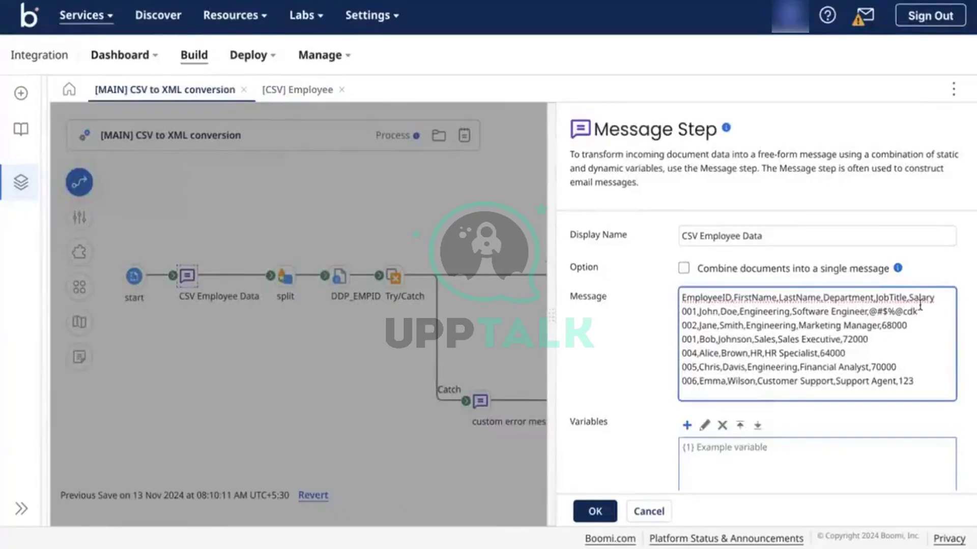
left_click_drag(925, 311, 677, 321)
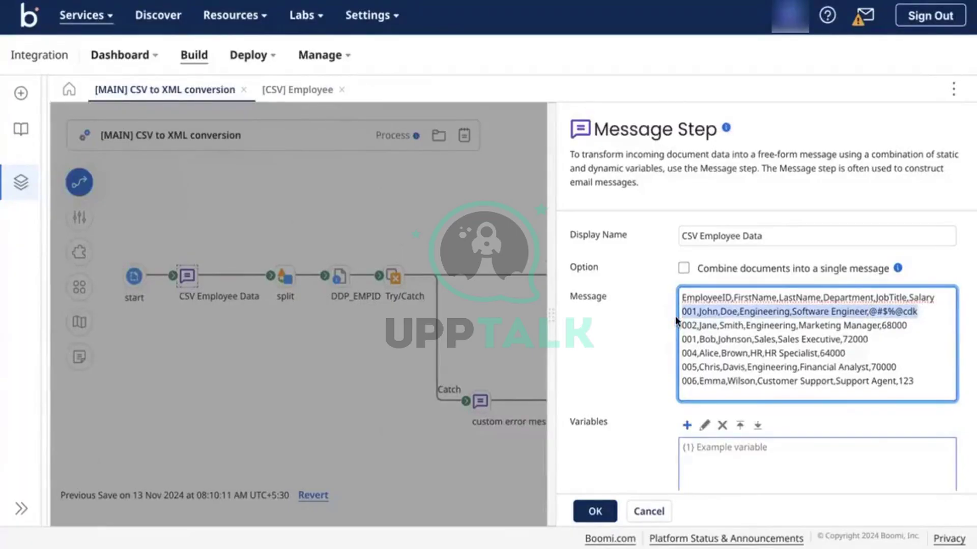
scroll(676, 315, "down", 3)
left_click(379, 326)
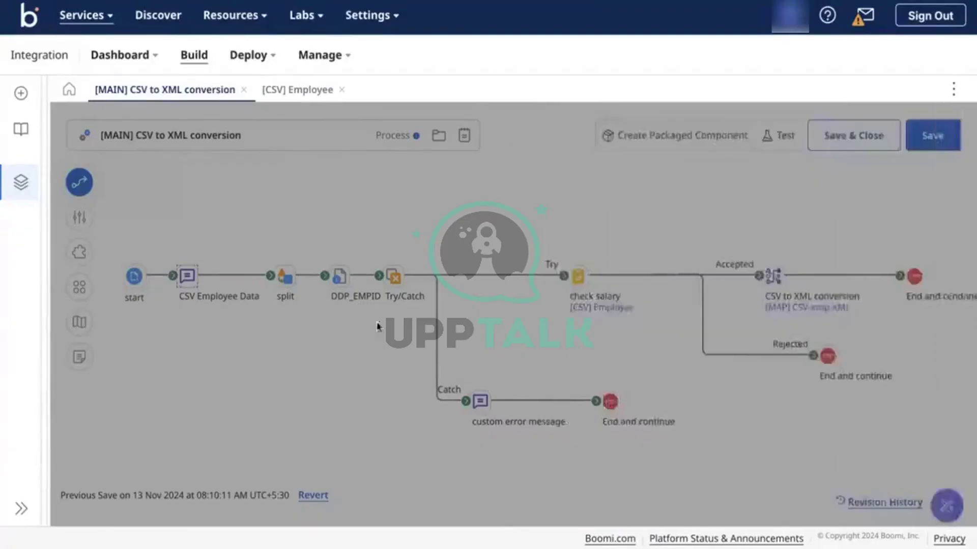
Inspect the value assigned to the dynamic document property in the DDP_EMPID step, reopen the step to recheck it, and close it.
left_click(340, 277)
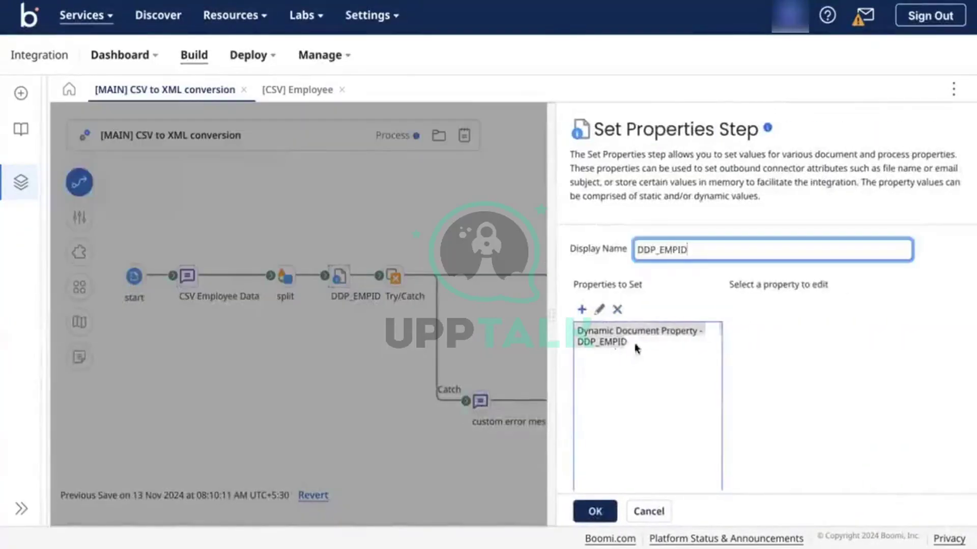
left_click(636, 346)
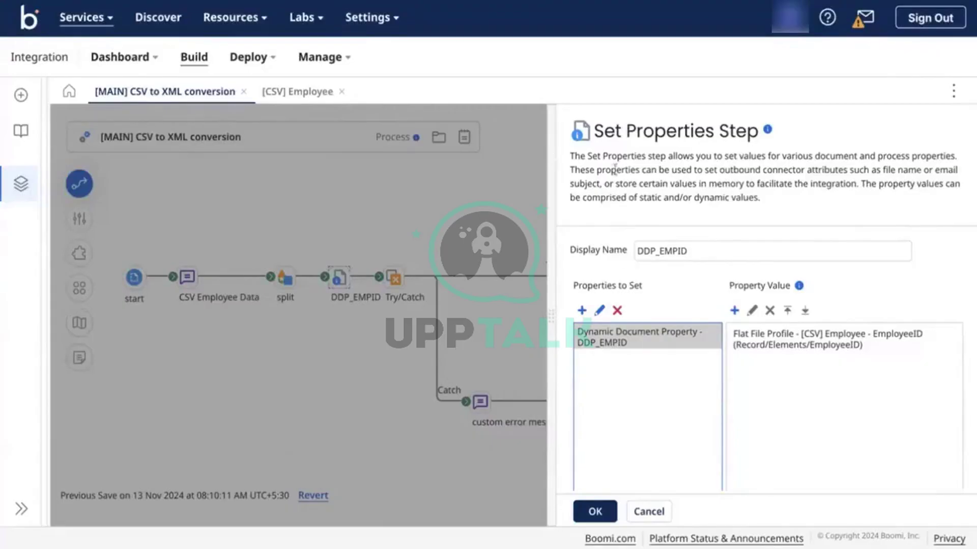
left_click(402, 286)
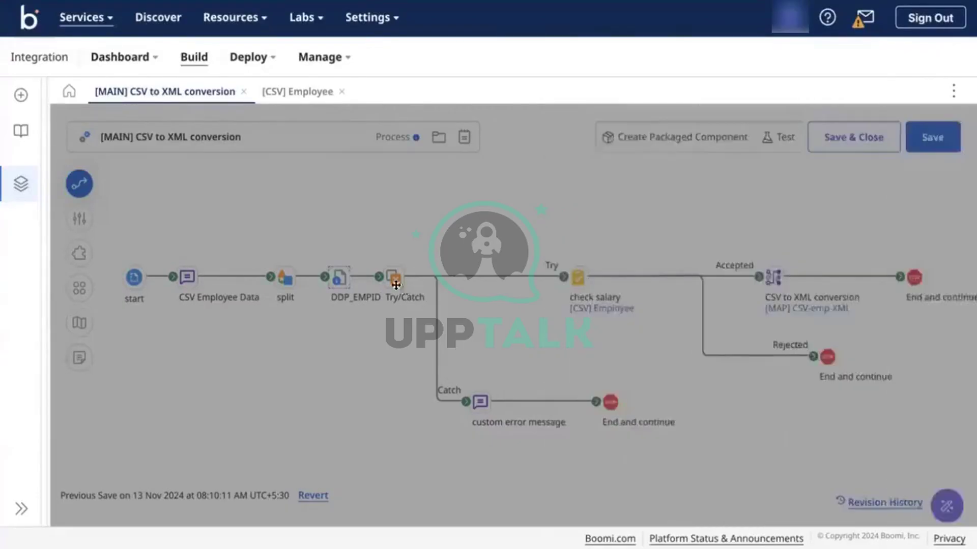
mouse_move(346, 282)
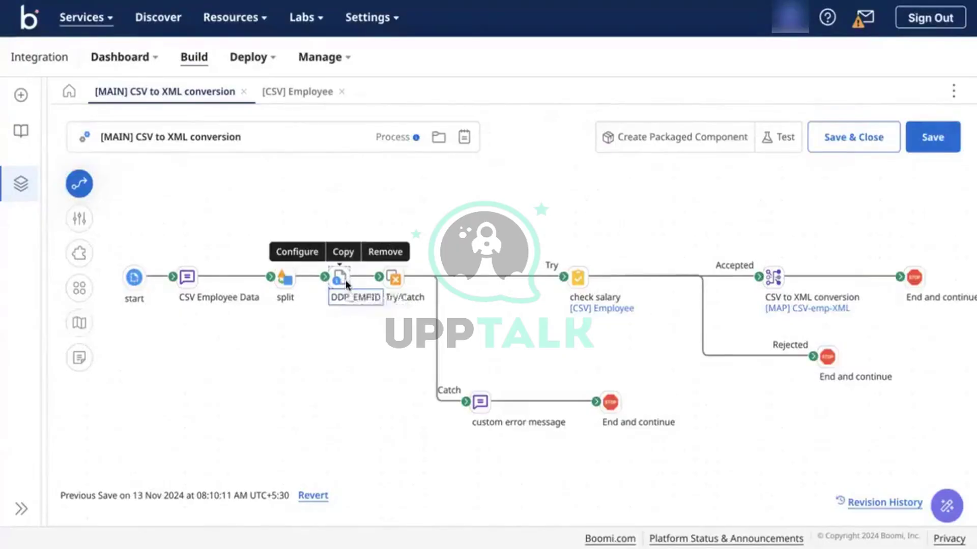
double_click(345, 281)
scroll(630, 301, "down", 1)
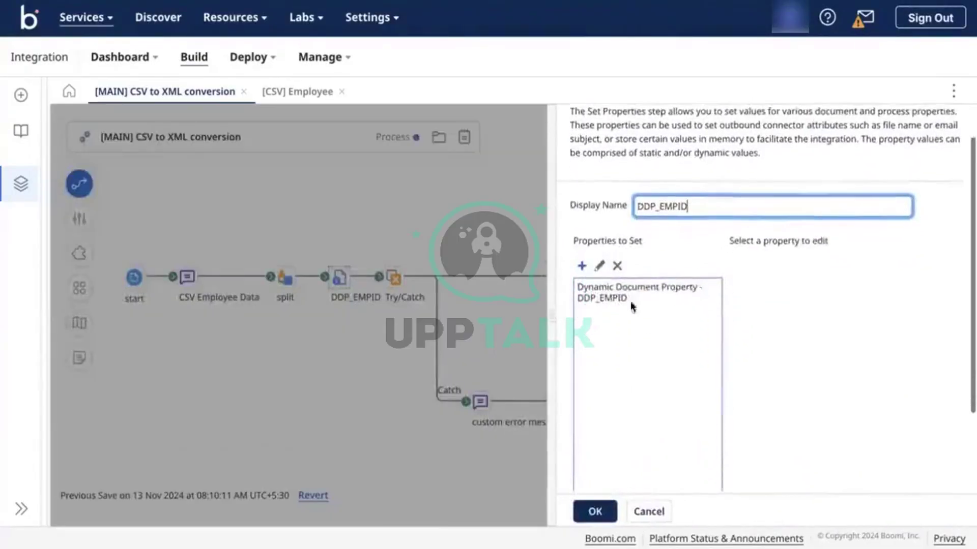
left_click(631, 274)
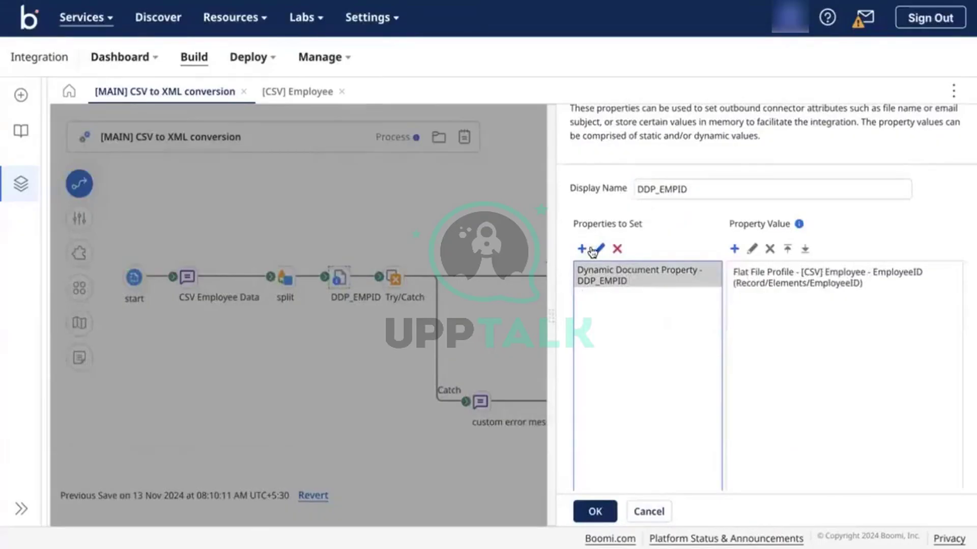
left_click(313, 321)
Review all records in the CSV Employee Data message, highlight the first employee record, and close the step.
left_click(187, 277)
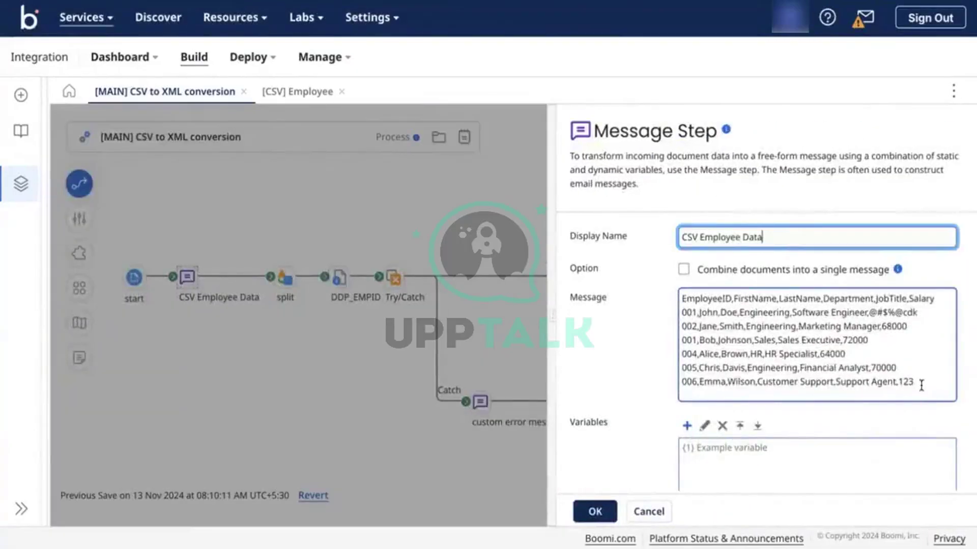
left_click_drag(921, 385, 660, 291)
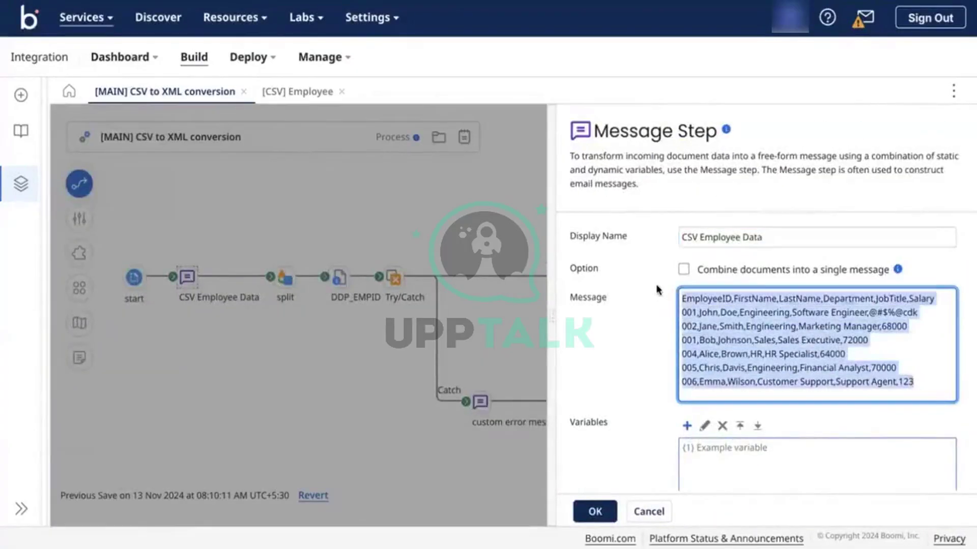
left_click(760, 331)
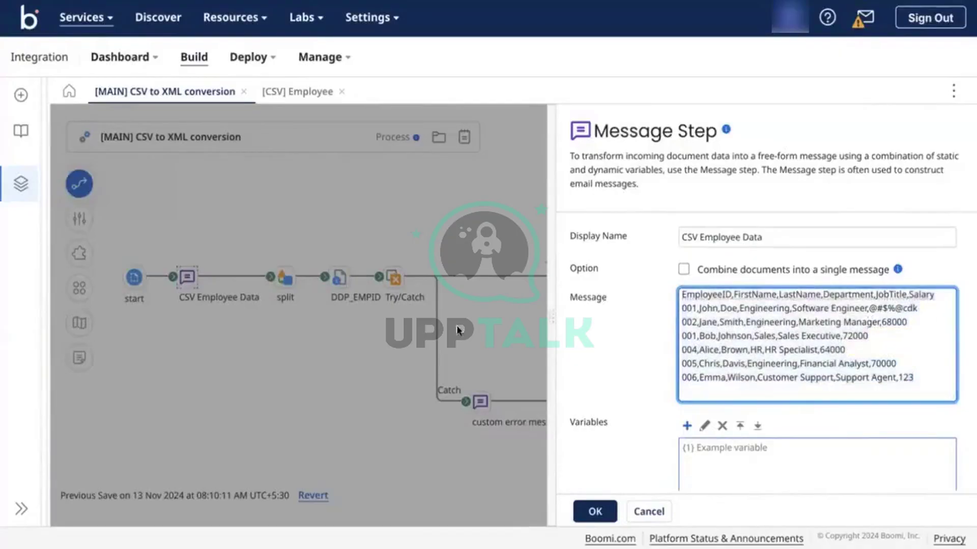
left_click(931, 310)
left_click_drag(918, 309, 678, 308)
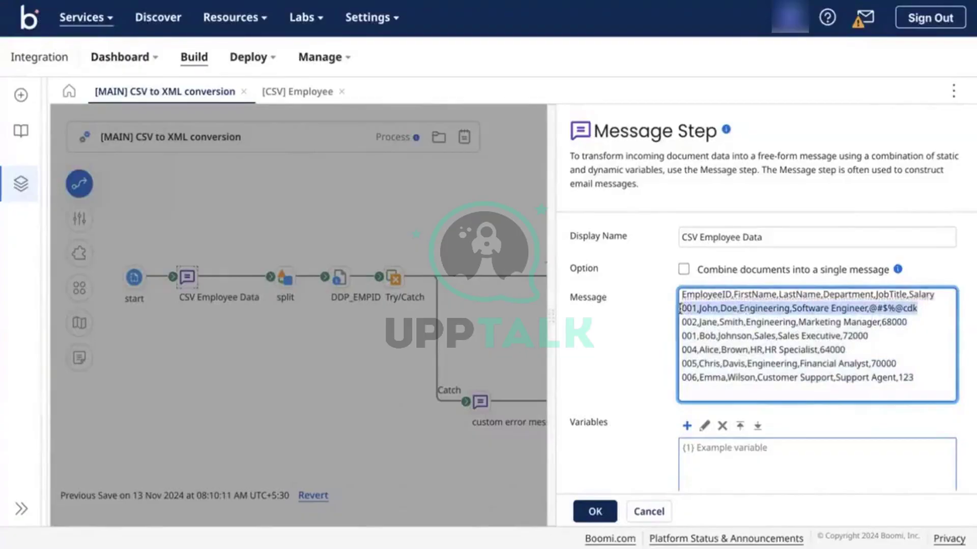
left_click(332, 292)
Compare the DDP_EMPID step's property value with the employee records in the CSV Employee Data message, closing each step after viewing.
left_click(345, 277)
left_click(612, 346)
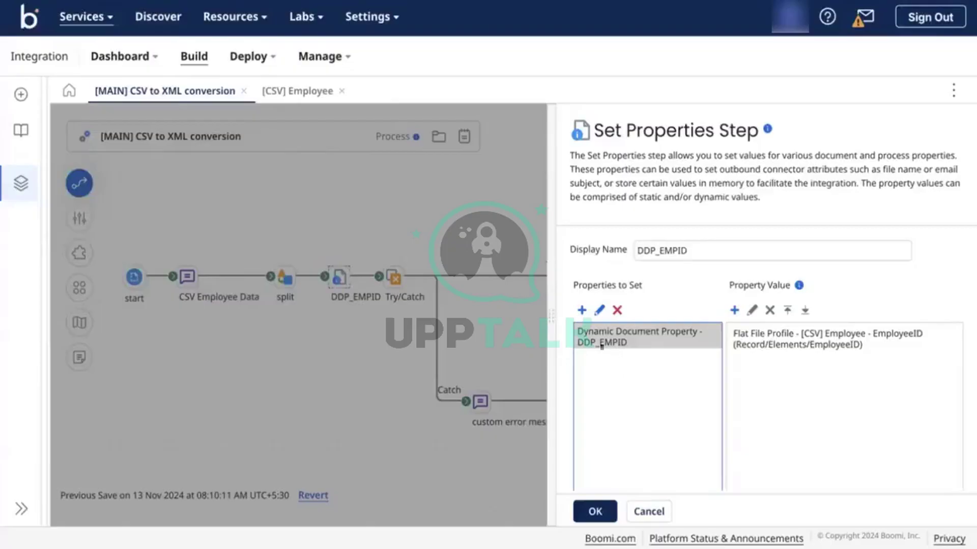
left_click(252, 331)
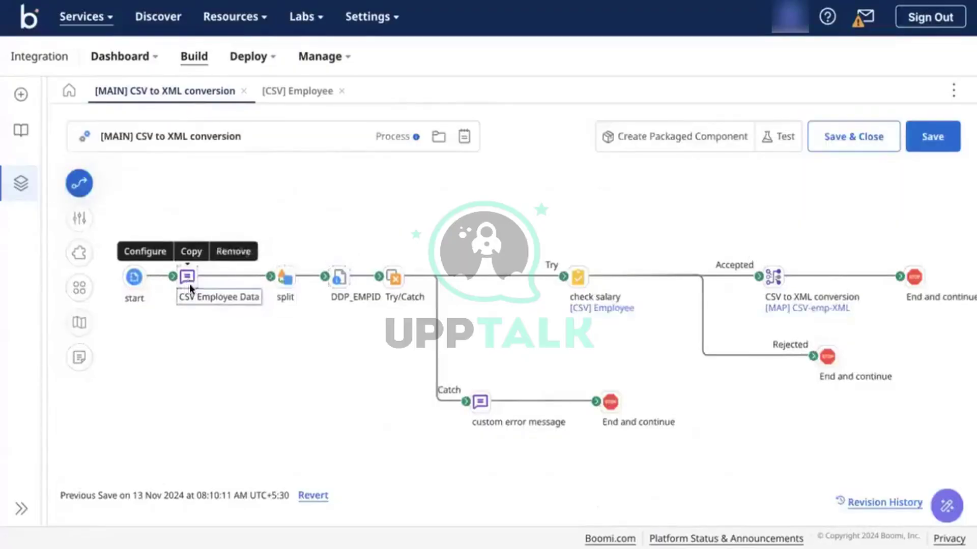
left_click(188, 277)
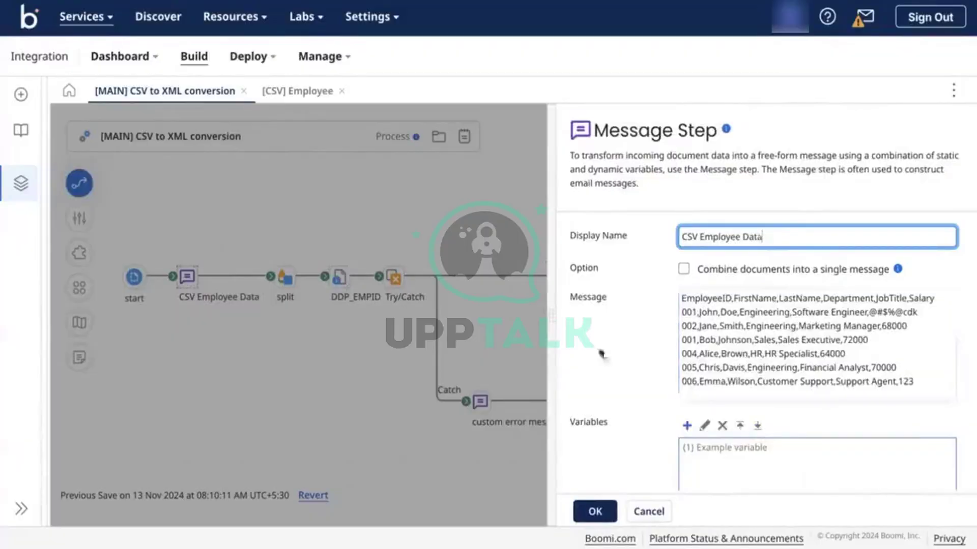
left_click(595, 511)
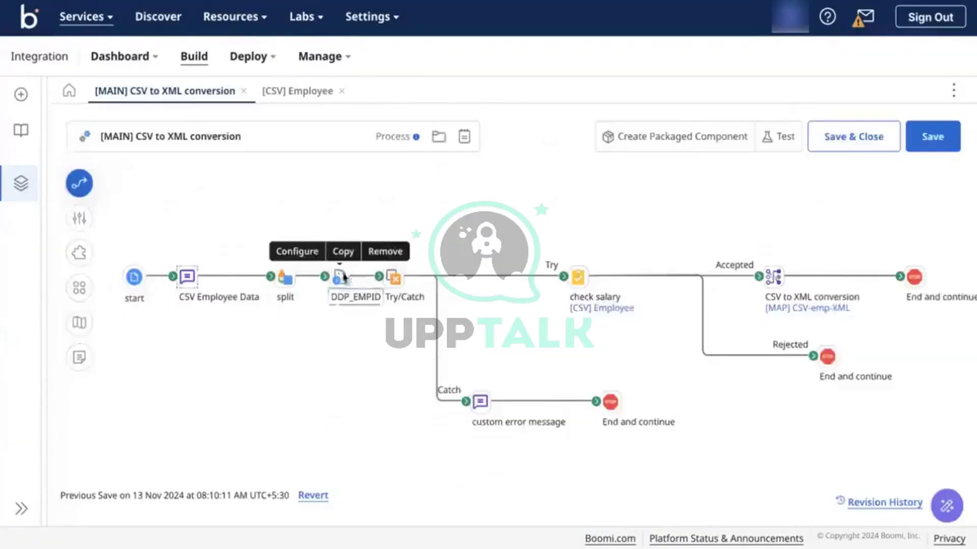
left_click(344, 277)
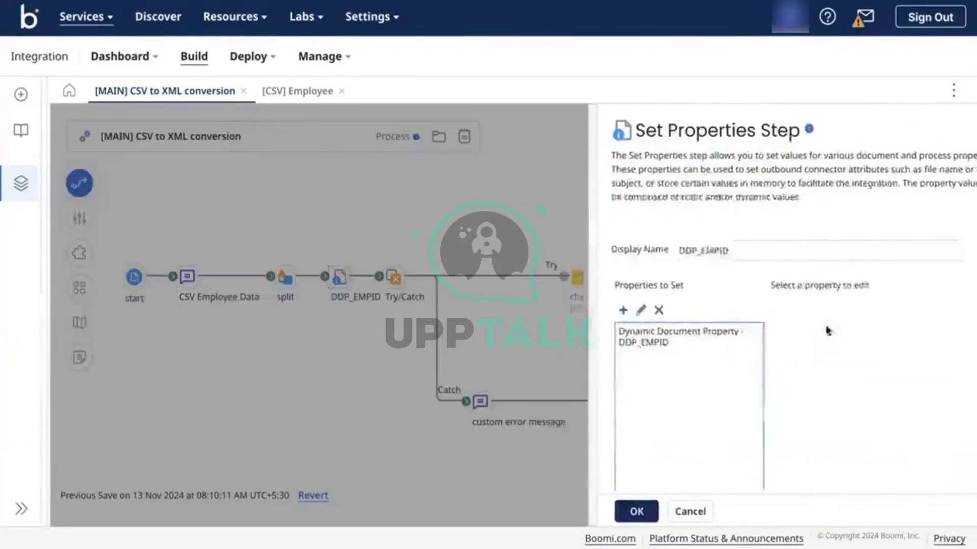
left_click(632, 348)
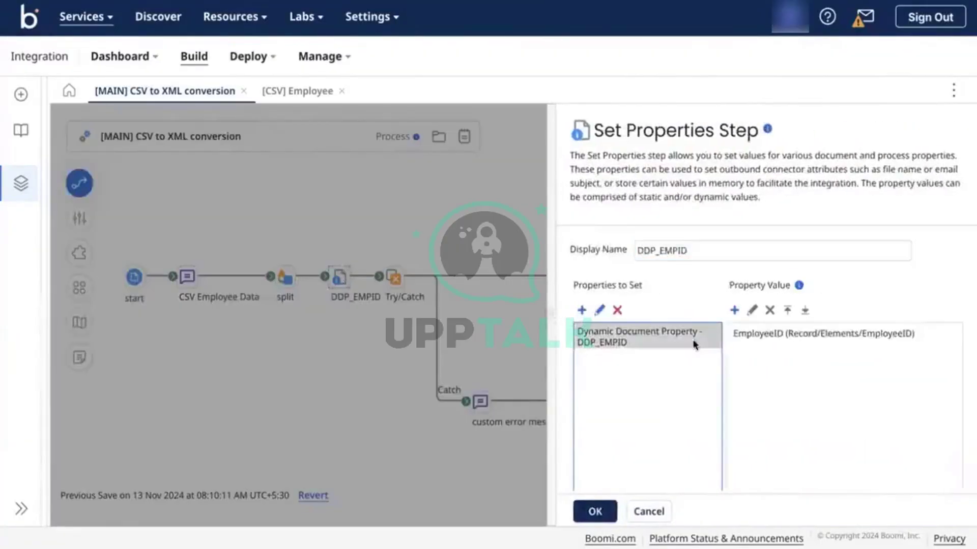
left_click(352, 359)
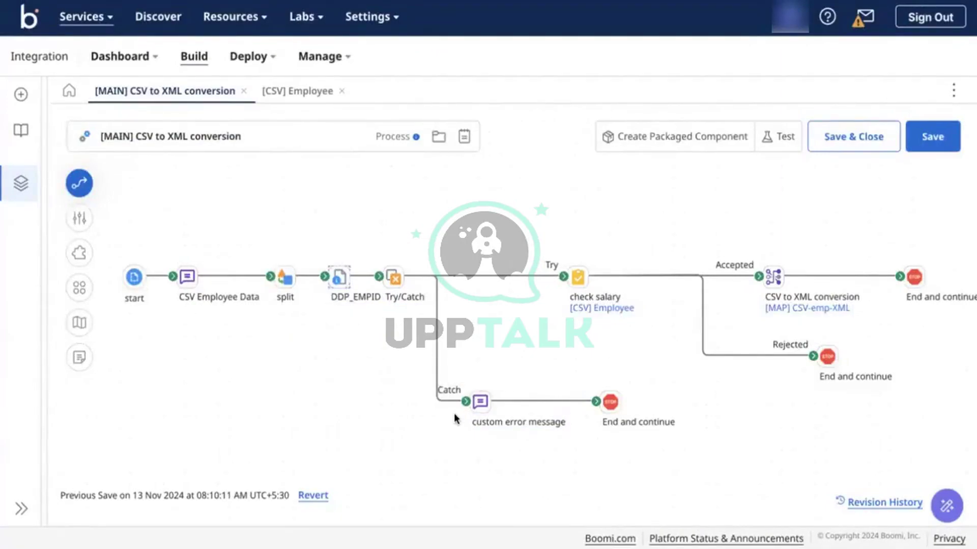
Reopen the DDP_EMPID step and select its EmployeeID profile element value to examine where the property gets its data.
left_click(334, 283)
left_click(656, 338)
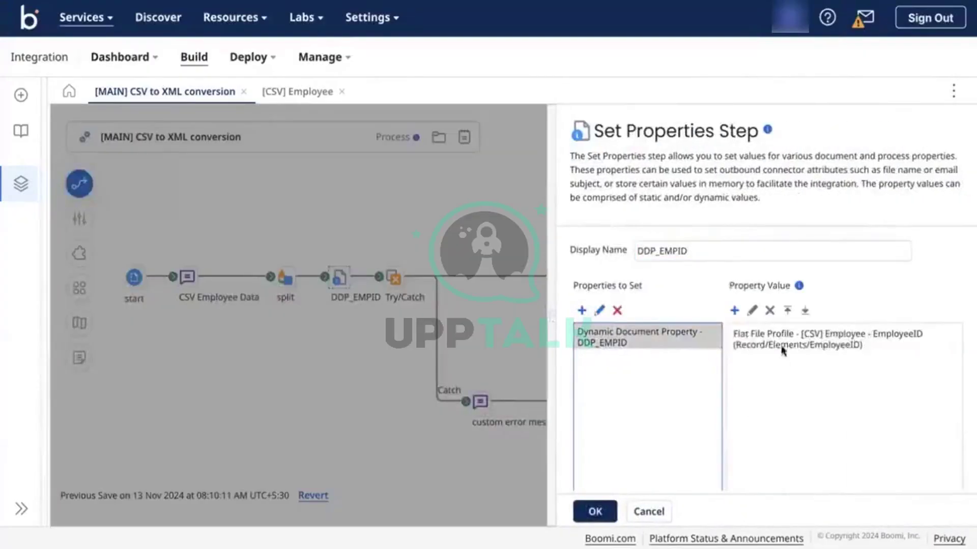
left_click(491, 346)
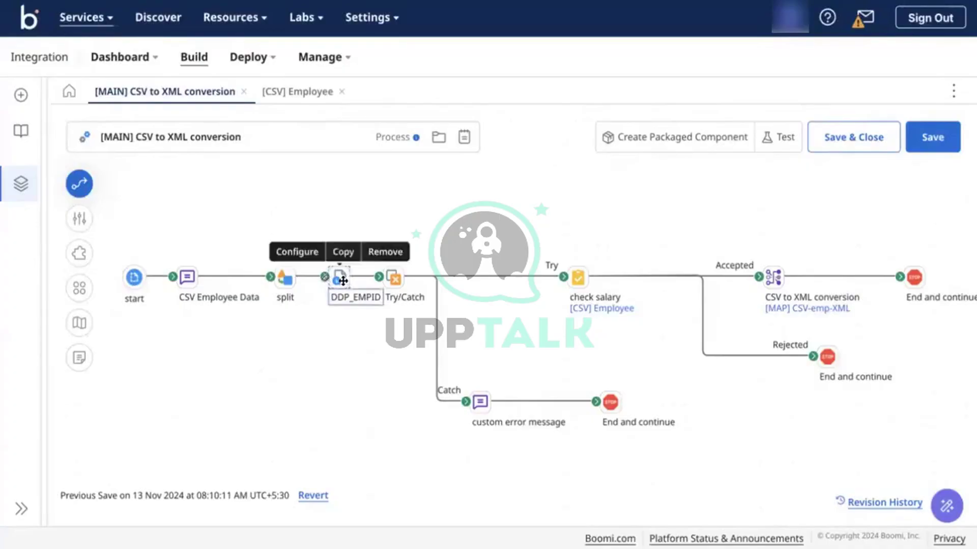
double_click(340, 277)
left_click(593, 331)
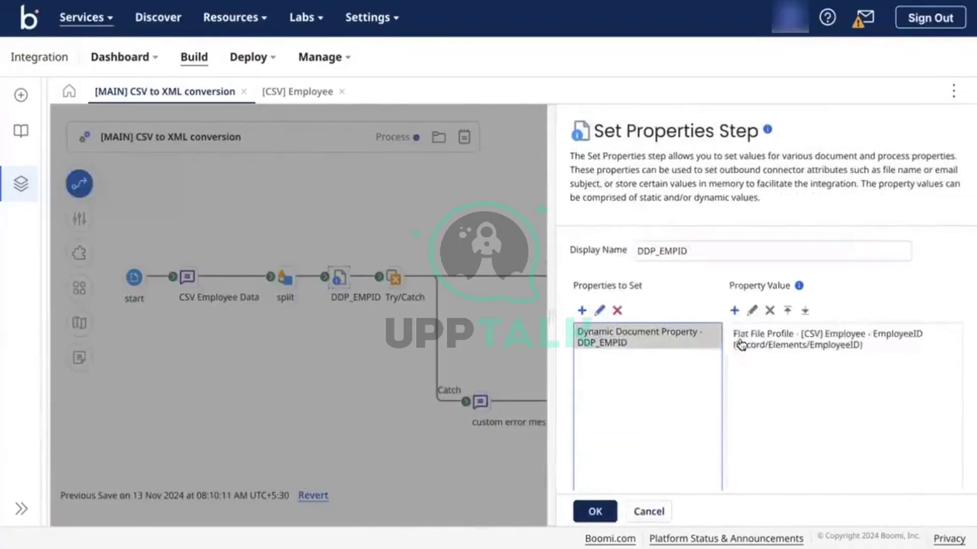
left_click(773, 345)
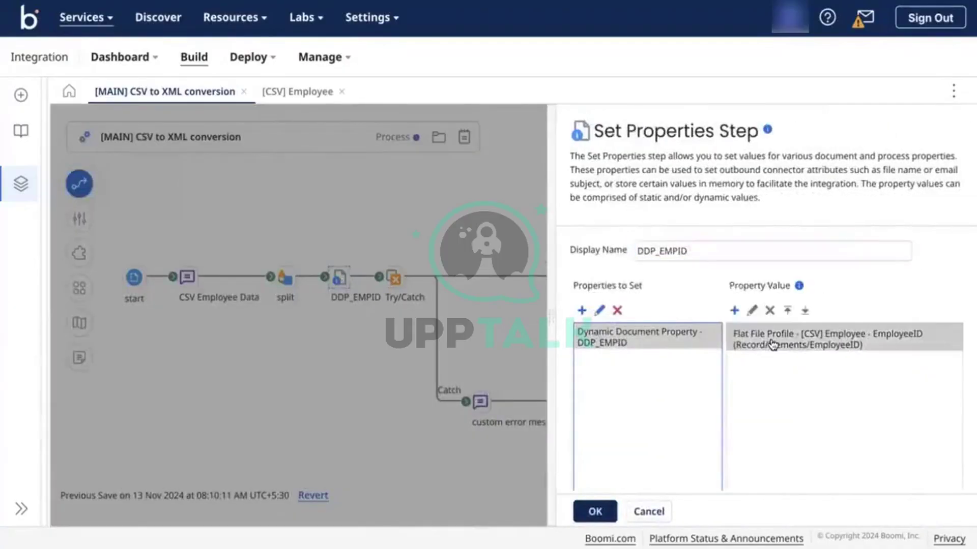
Close the DDP_EMPID step, reopen it to review the property and its assigned value, and close it again.
left_click(206, 300)
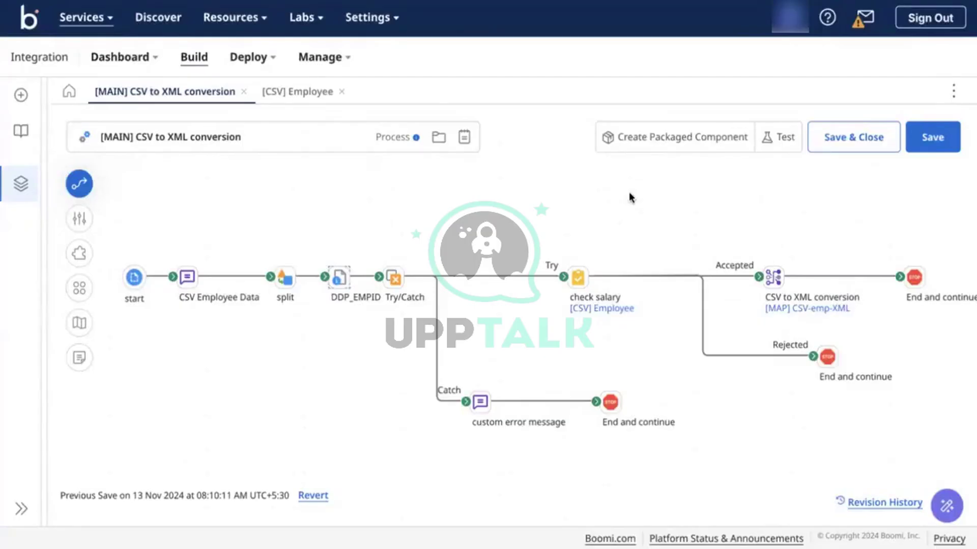
left_click(339, 277)
left_click(585, 338)
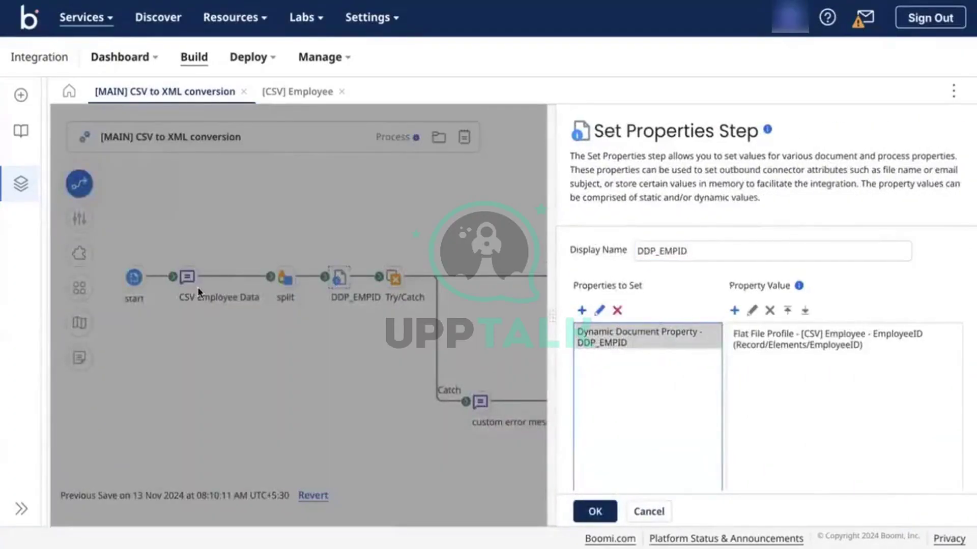
left_click(269, 284)
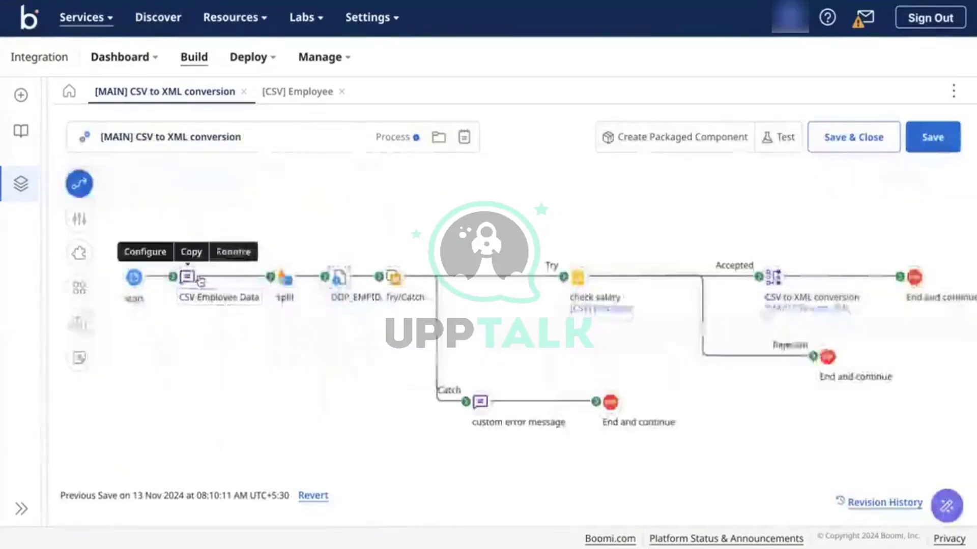
left_click_drag(199, 277, 282, 280)
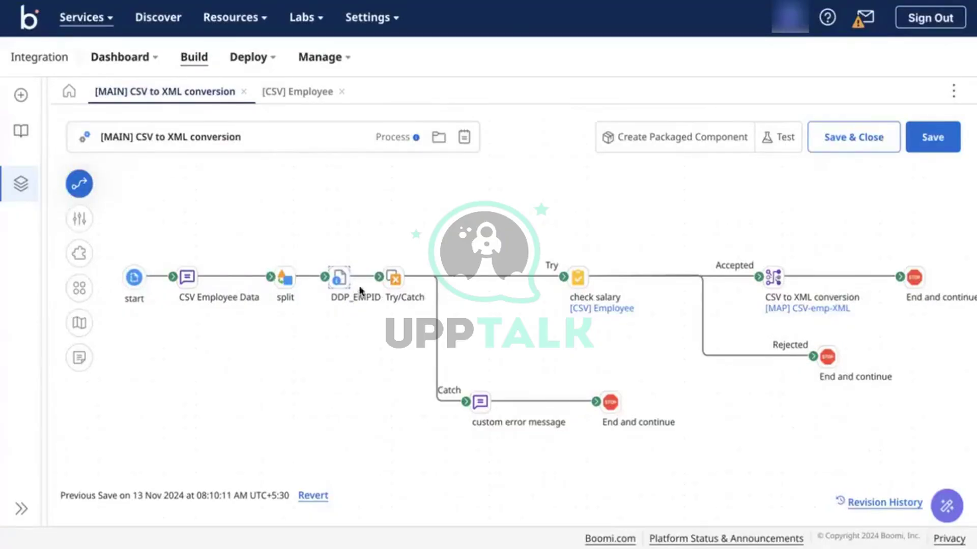
mouse_move(342, 280)
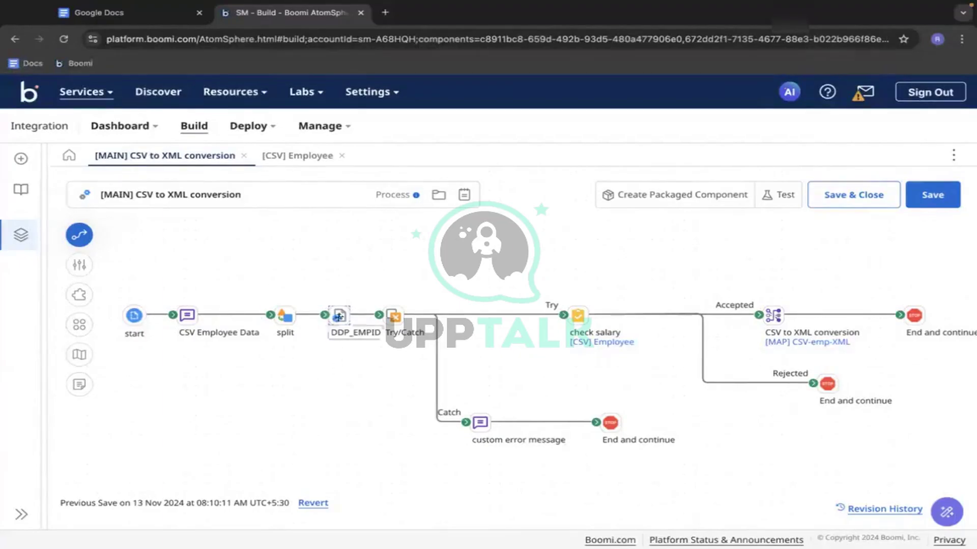
Review the employee records in the CSV Employee Data message against the EmployeeID value source in DDP_EMPID, closing both steps.
left_click(269, 300)
left_click(213, 306)
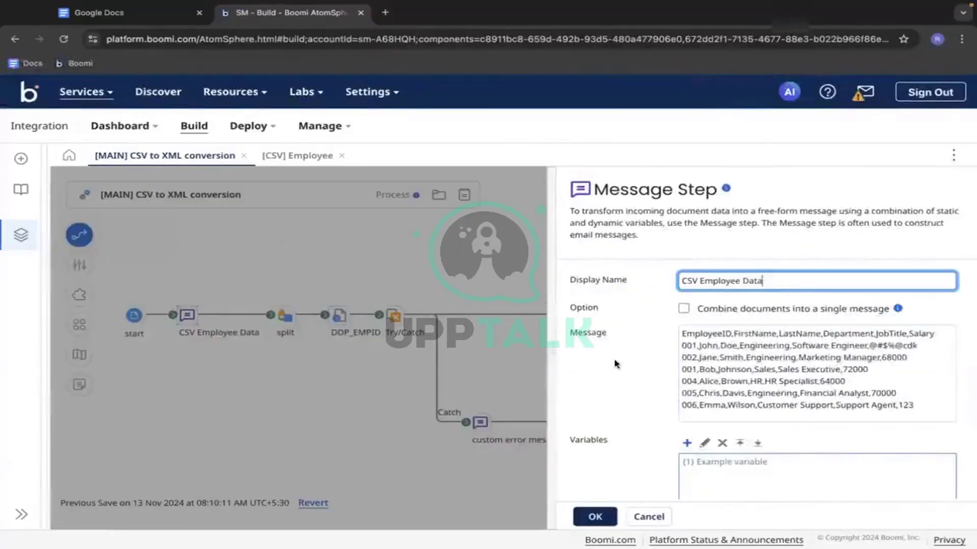
left_click(335, 371)
left_click(341, 314)
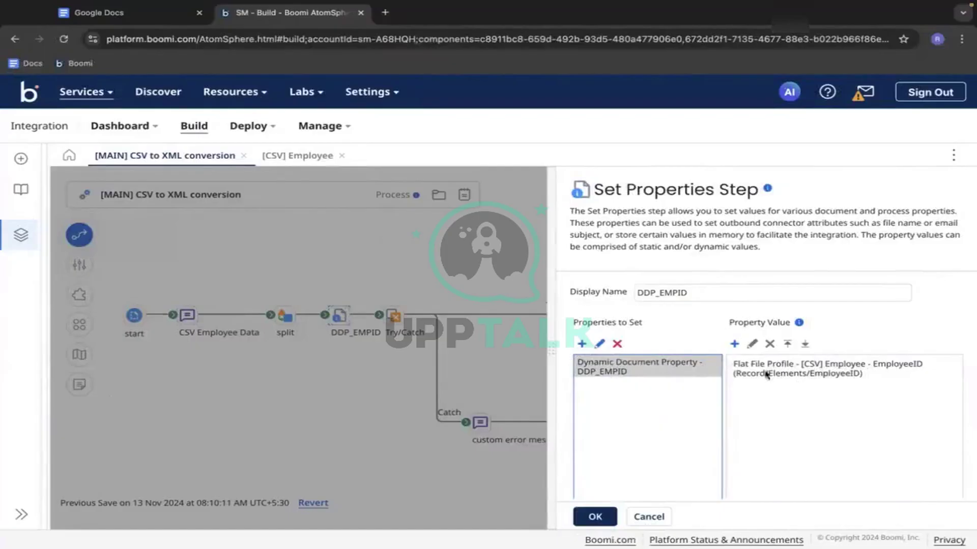
left_click(383, 356)
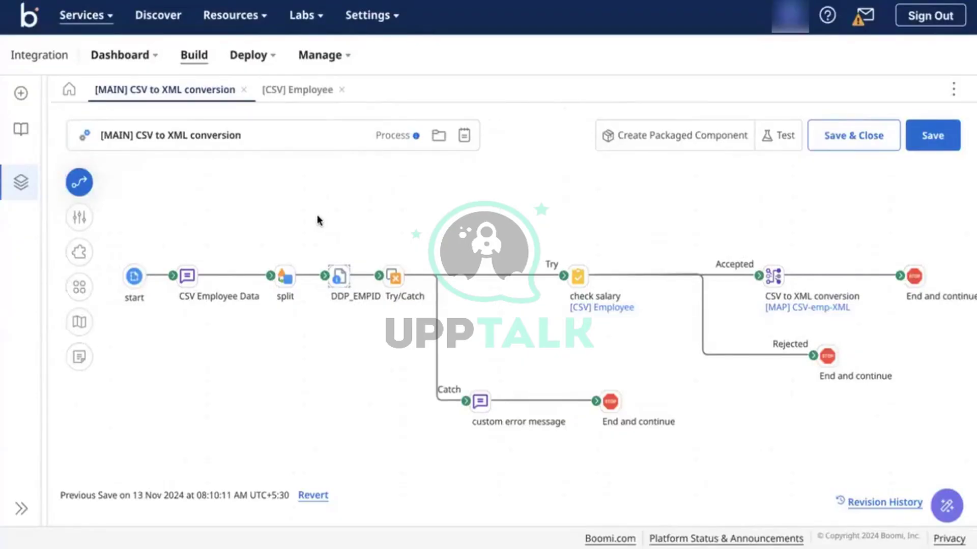
Remove the check salary step and connect the Try branch directly to the CSV to XML conversion map.
mouse_move(578, 274)
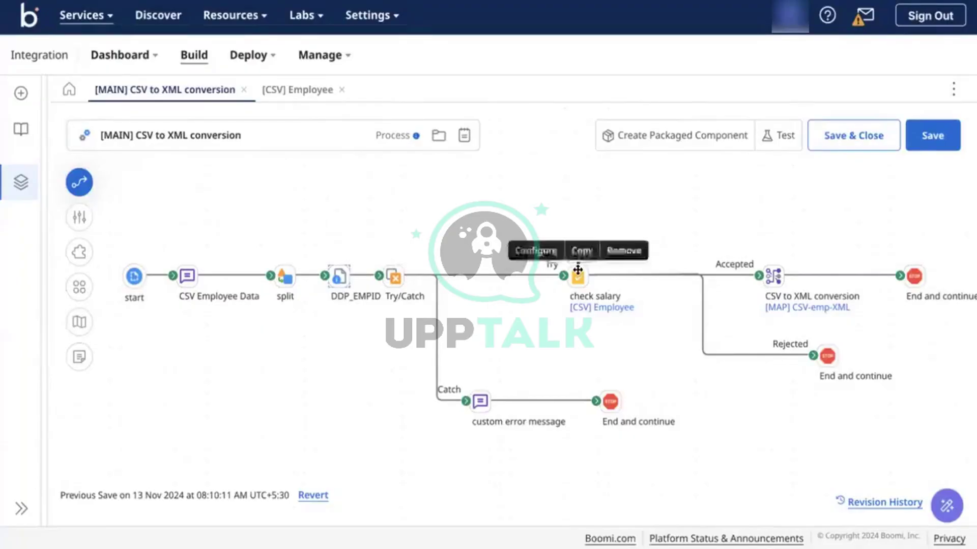
left_click(617, 254)
left_click(589, 308)
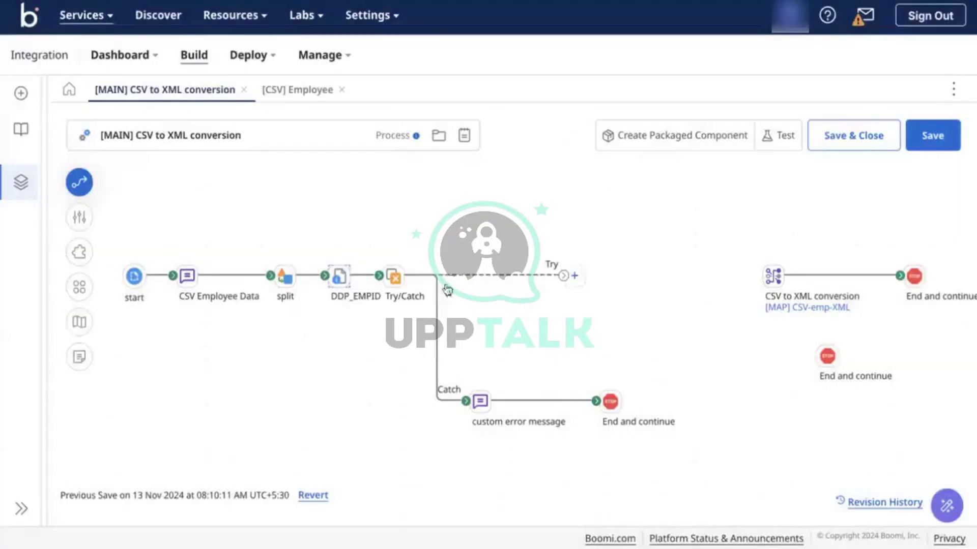
left_click_drag(563, 276, 768, 278)
Remove the disconnected End and continue step that belonged to the Rejected branch.
mouse_move(827, 356)
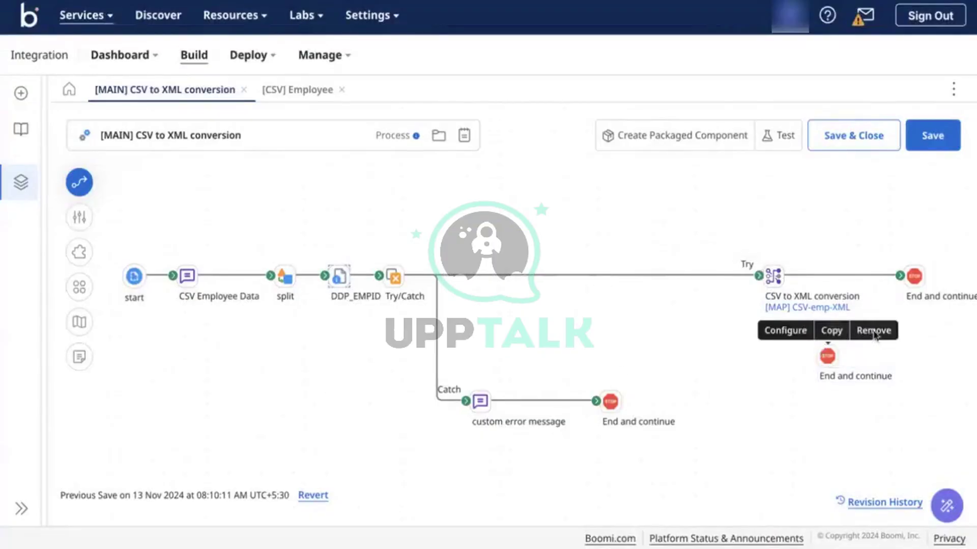
left_click(874, 331)
left_click(604, 311)
Move the CSV to XML conversion map and its stop step closer to Try/Catch, and shift both Catch branch steps further right.
mouse_move(774, 279)
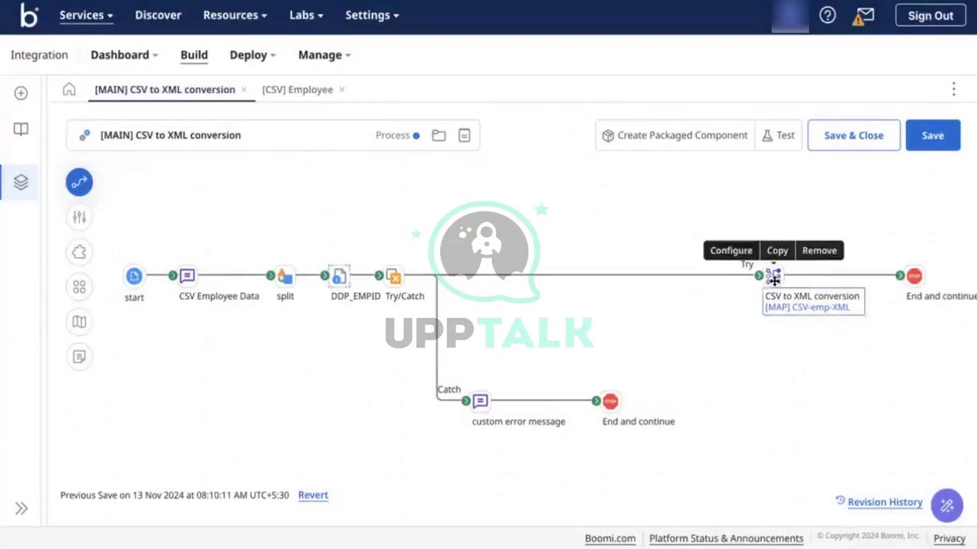
left_click_drag(774, 279, 546, 279)
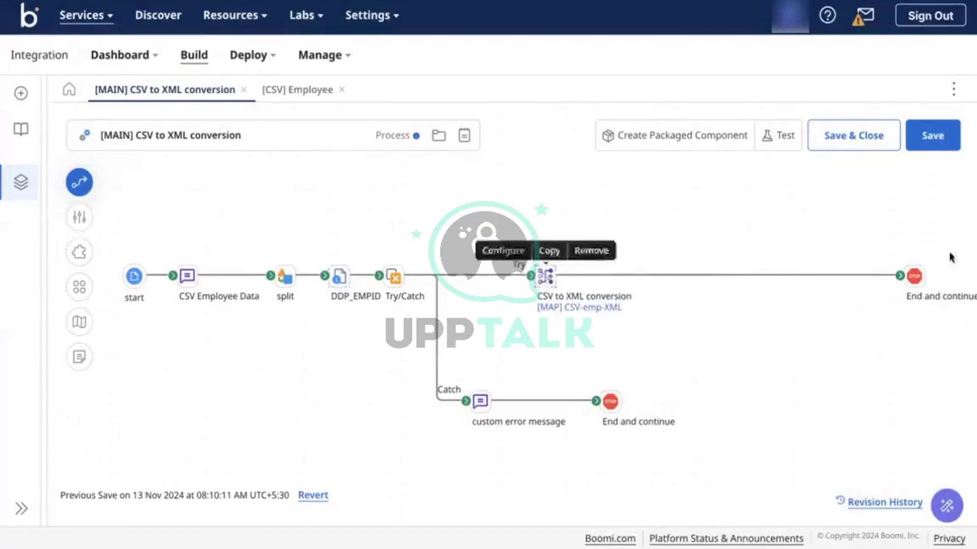
mouse_move(916, 277)
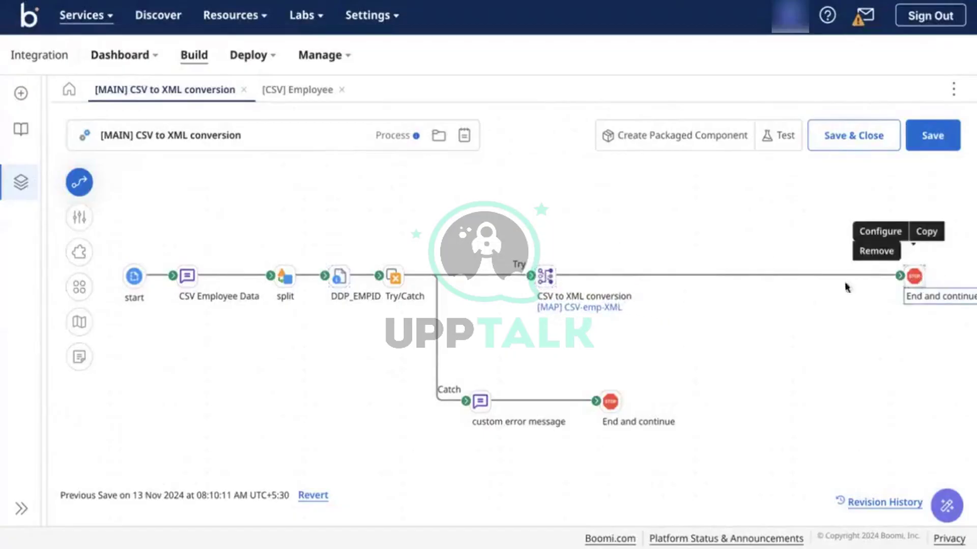
left_click_drag(914, 277, 697, 277)
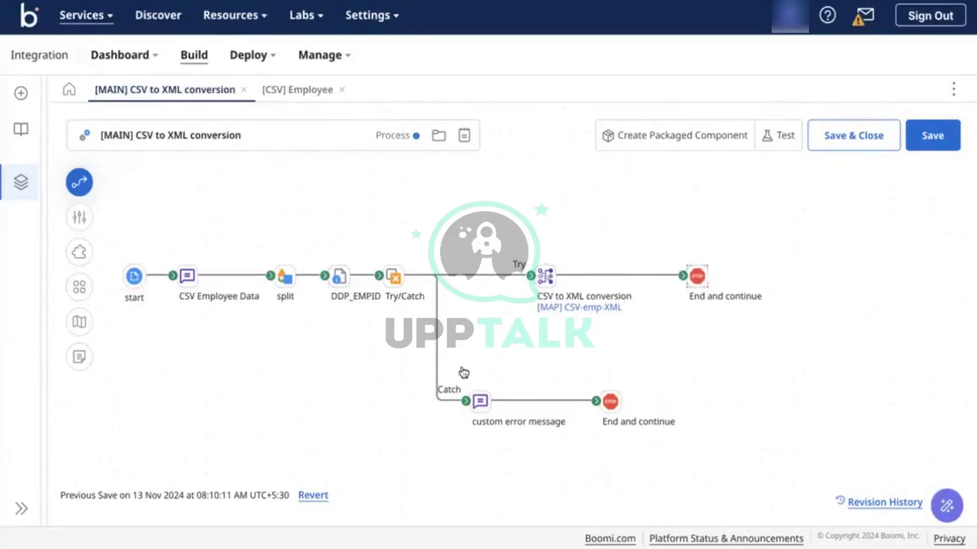
left_click_drag(421, 367, 692, 430)
left_click_drag(612, 406, 626, 405)
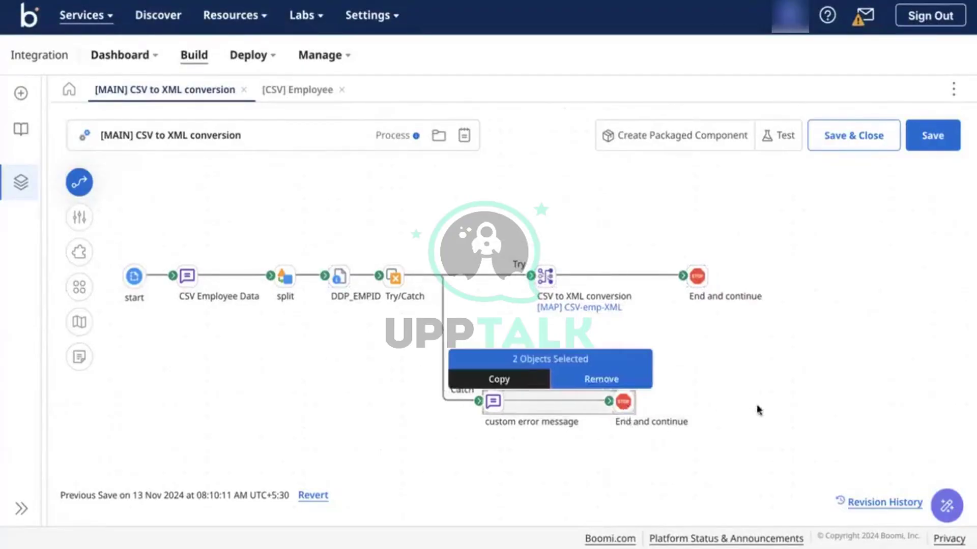
left_click_drag(758, 410, 732, 406)
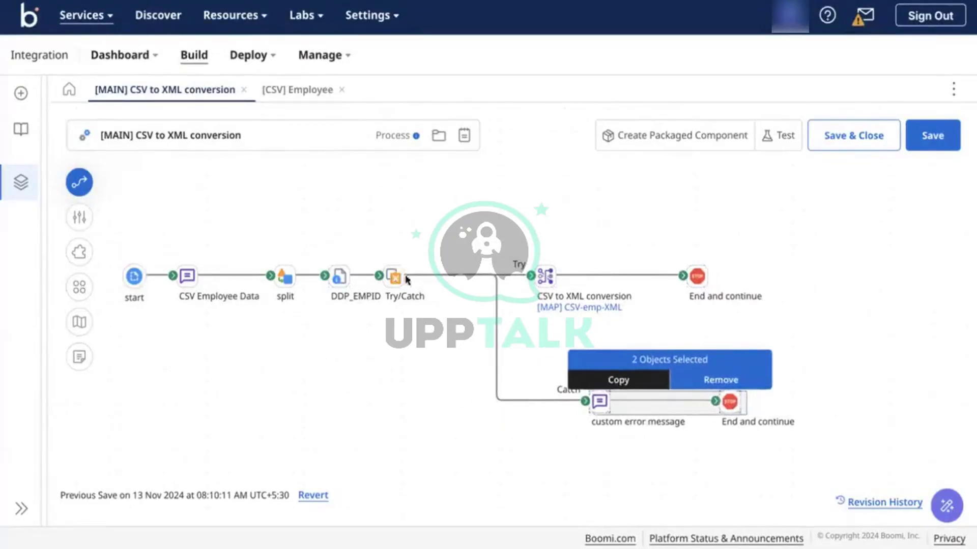
Even out the spacing of the Try/Catch, CSV to XML conversion, DDP_EMPID and Try branch End and continue steps.
left_click_drag(407, 280, 450, 279)
mouse_move(547, 272)
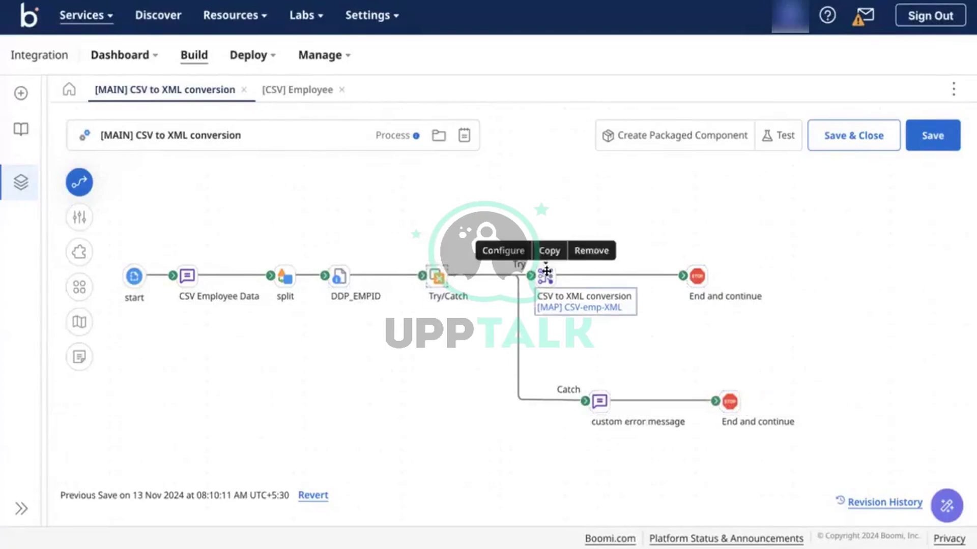
left_click_drag(547, 272, 590, 272)
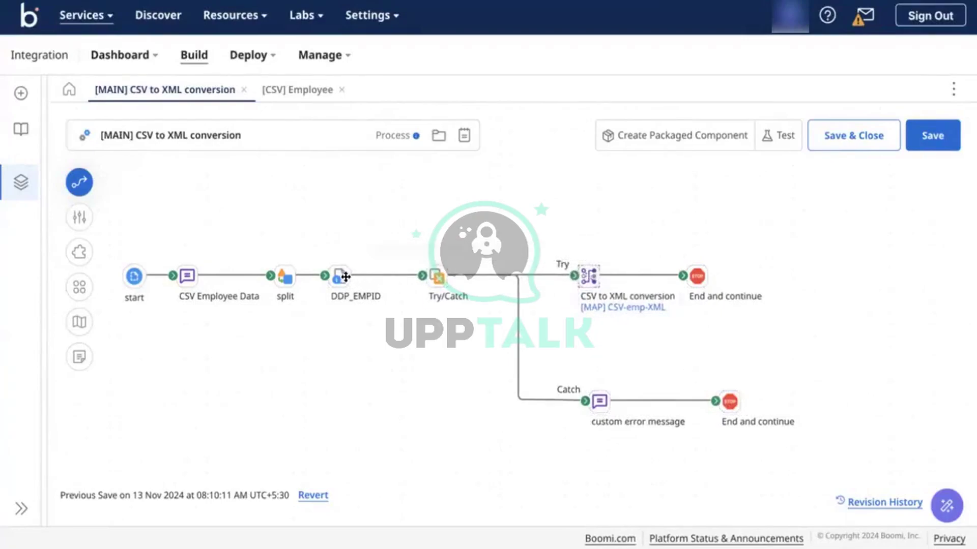
mouse_move(340, 278)
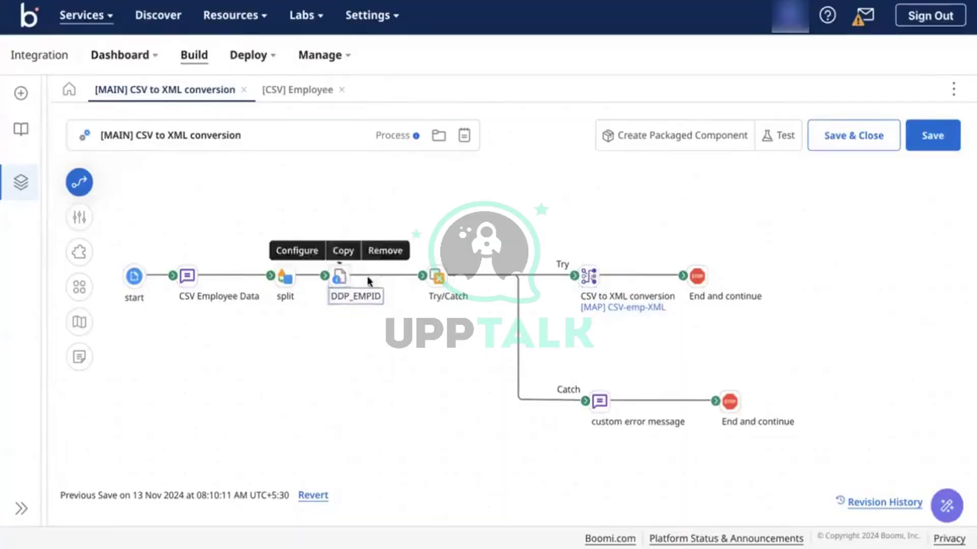
left_click_drag(368, 281, 389, 279)
left_click_drag(716, 277, 724, 280)
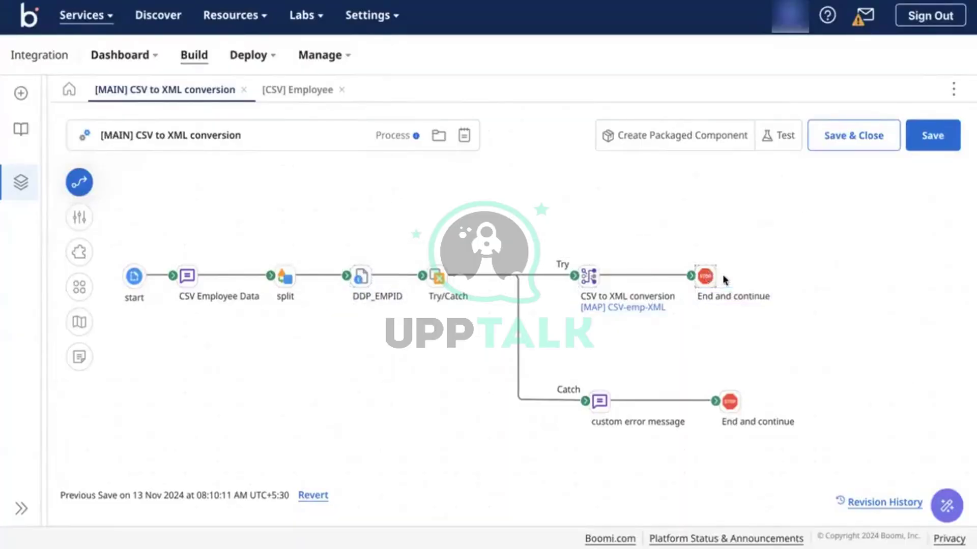
Open the CSV-emp-XML map, expand its source and destination elements, and delete the Math Add function.
left_click(610, 307)
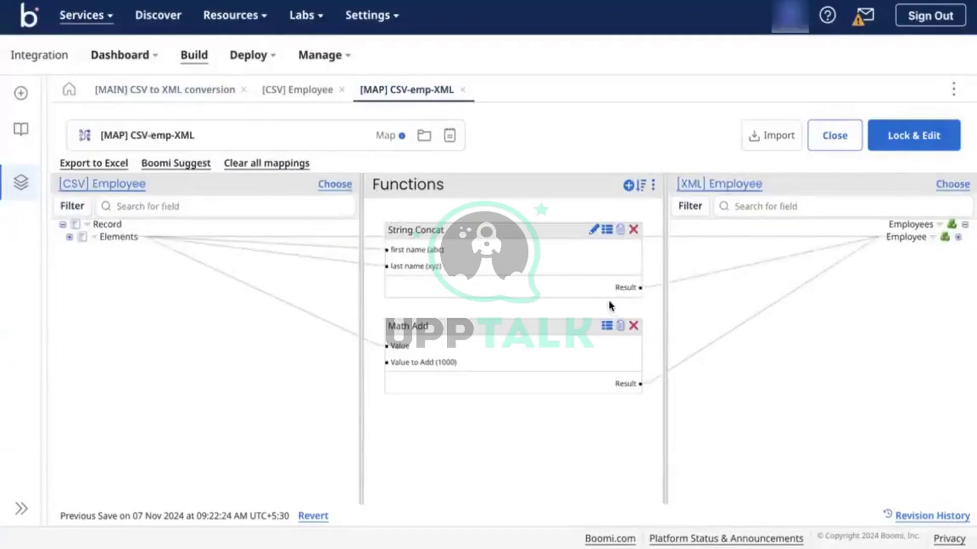
left_click(70, 237)
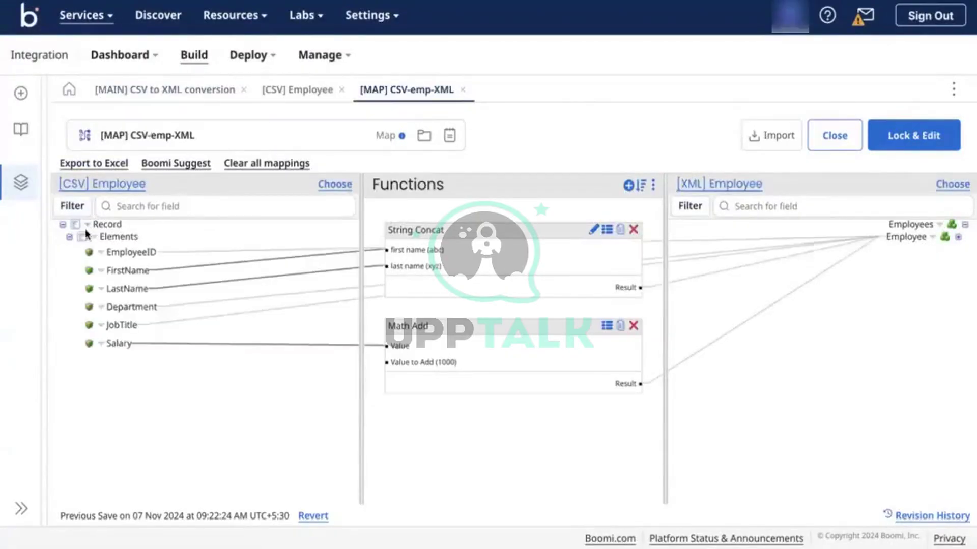
left_click(958, 237)
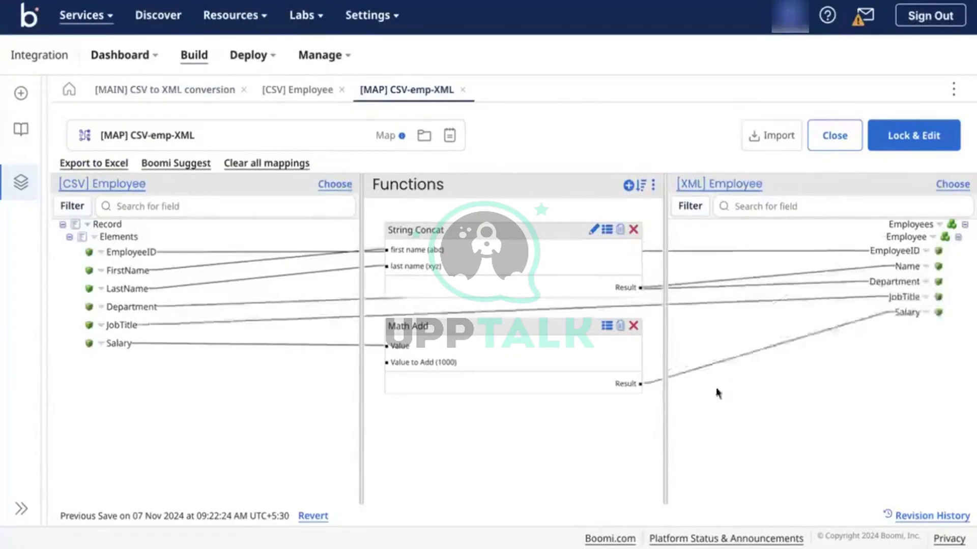
left_click(634, 326)
left_click(594, 304)
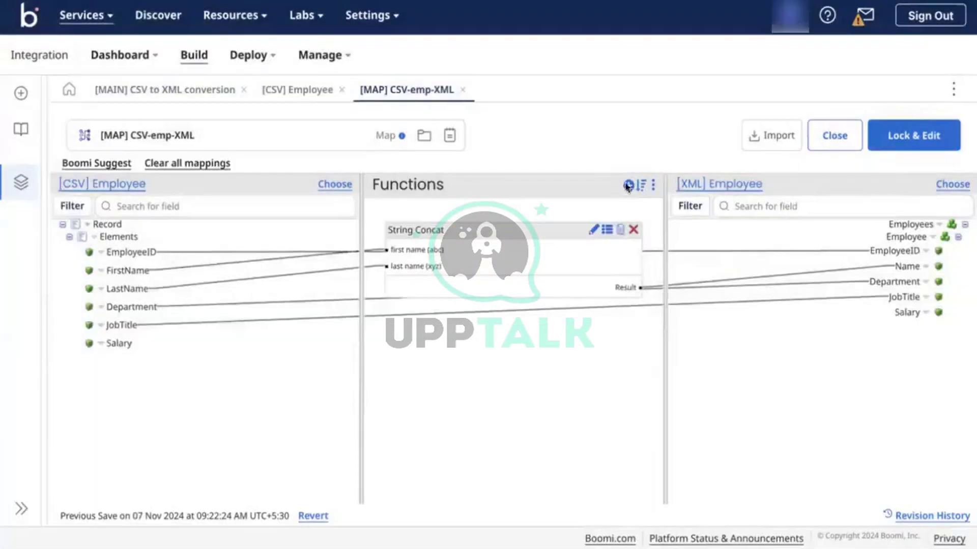
left_click(629, 186)
left_click(463, 148)
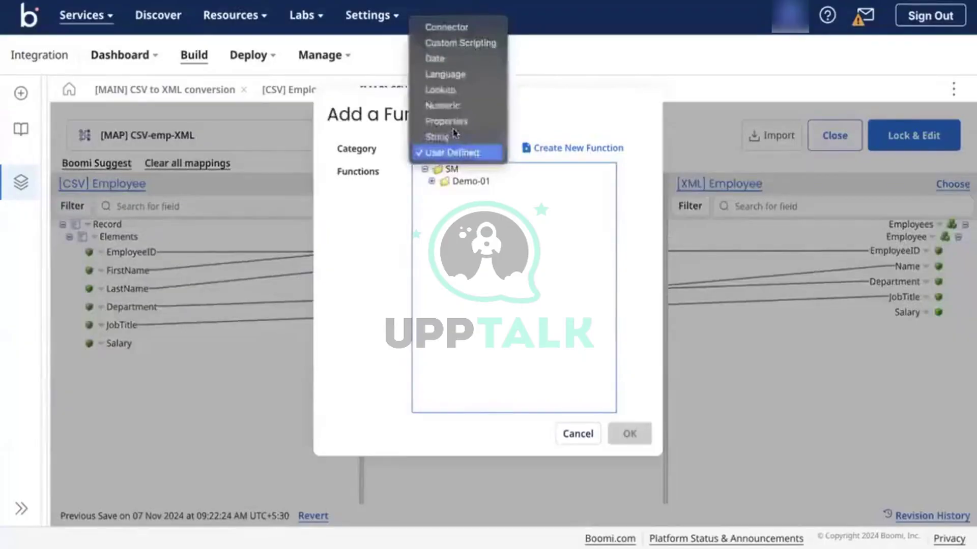
left_click(442, 104)
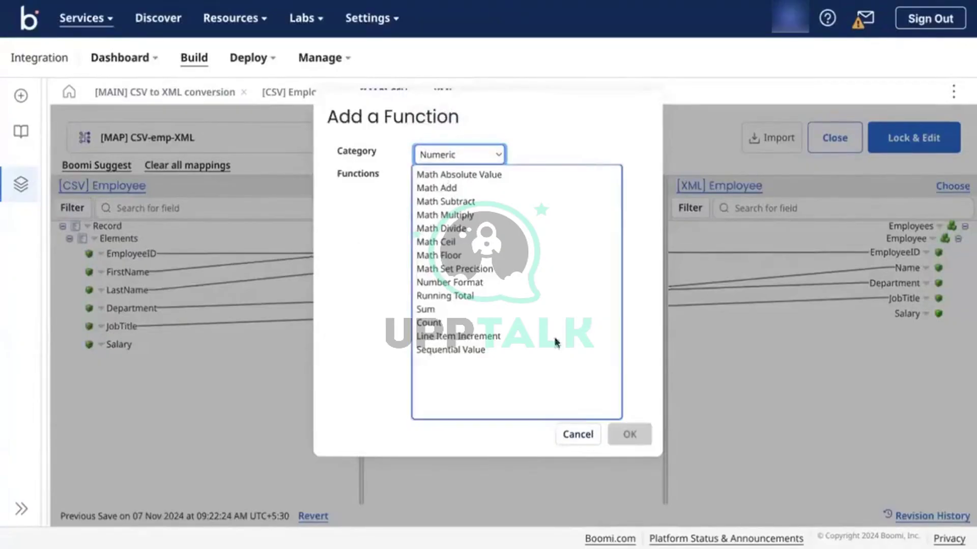
left_click(581, 435)
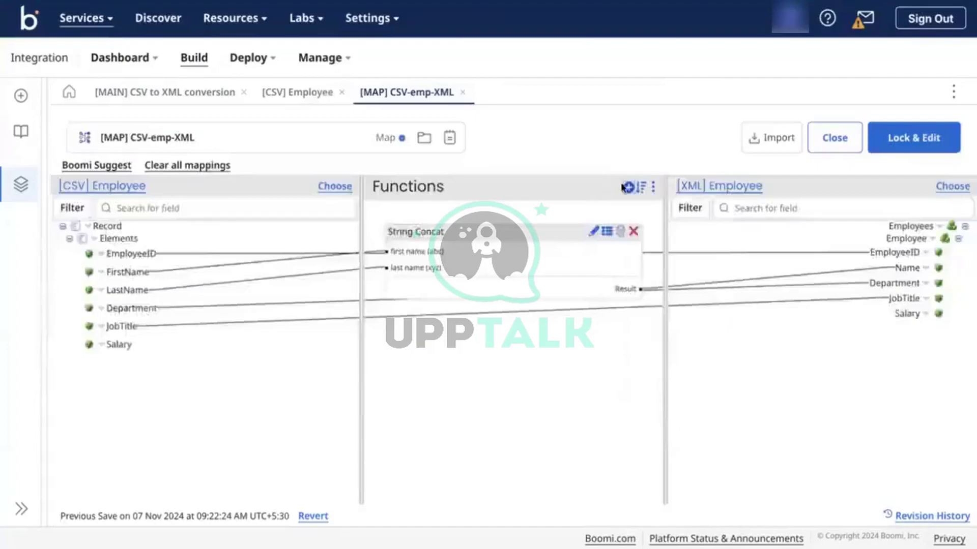
Add a Simple Lookup function from the Lookup category to the map.
left_click(625, 186)
left_click(486, 159)
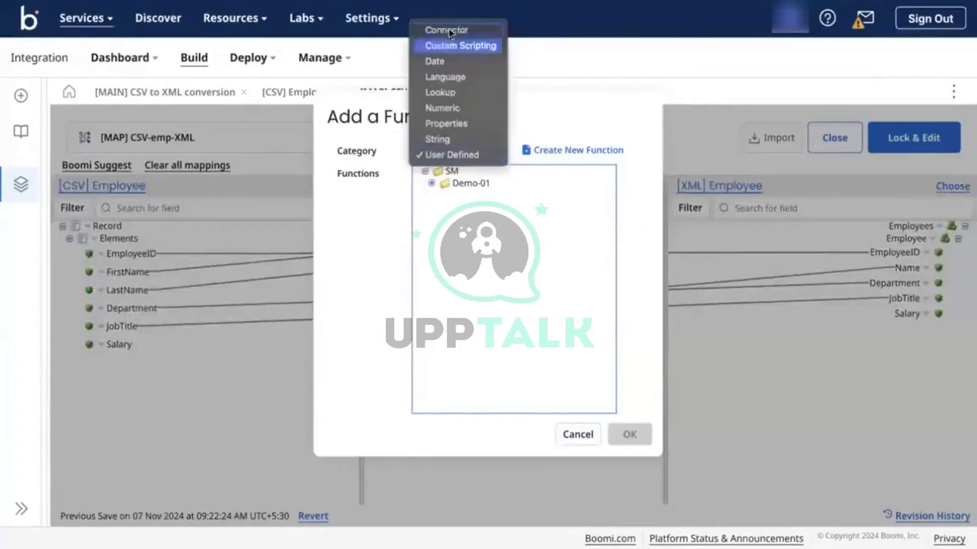
left_click(453, 93)
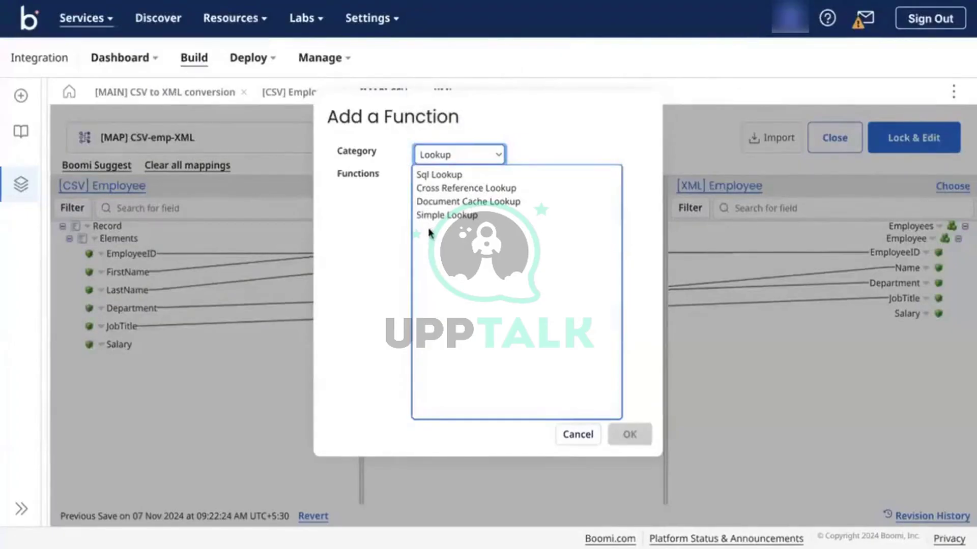
left_click(470, 217)
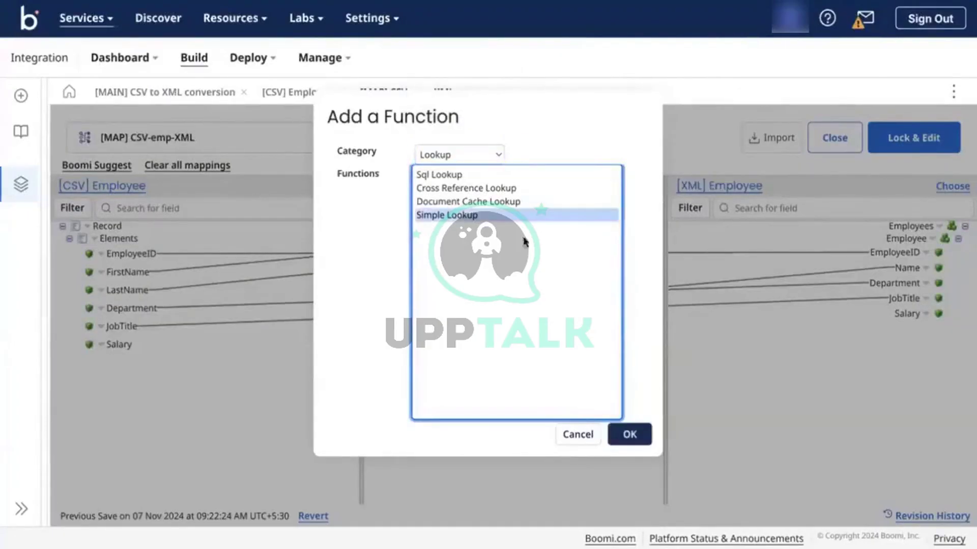
left_click(631, 435)
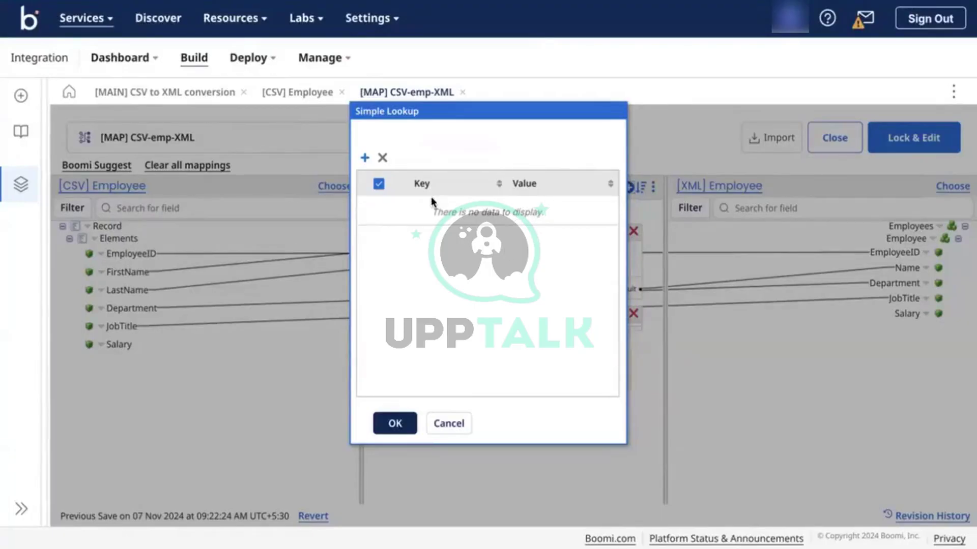
Add a lookup row that maps the key Software Developer to the value Consultant.
left_click(362, 159)
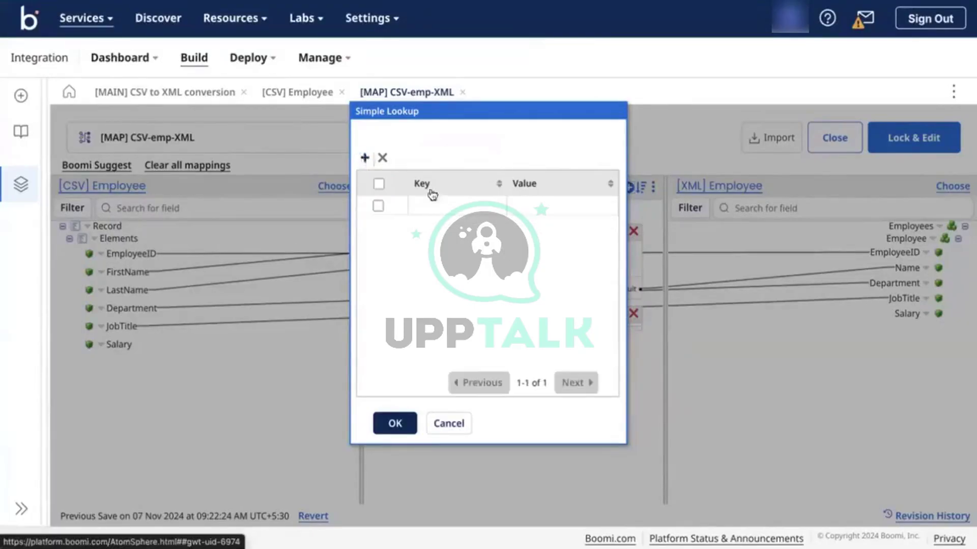
left_click(440, 205)
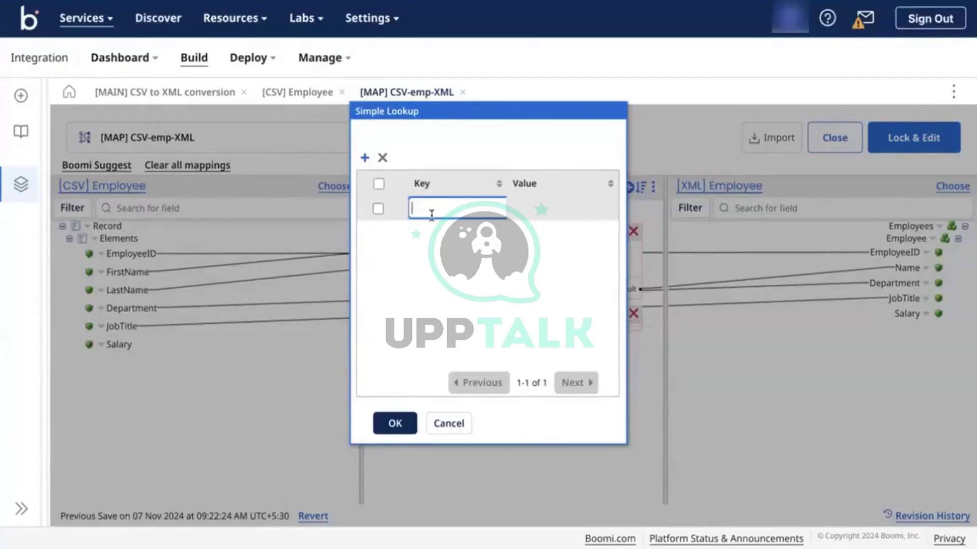
type("S")
key("BackSpace")
type("Software Developer")
left_click(533, 210)
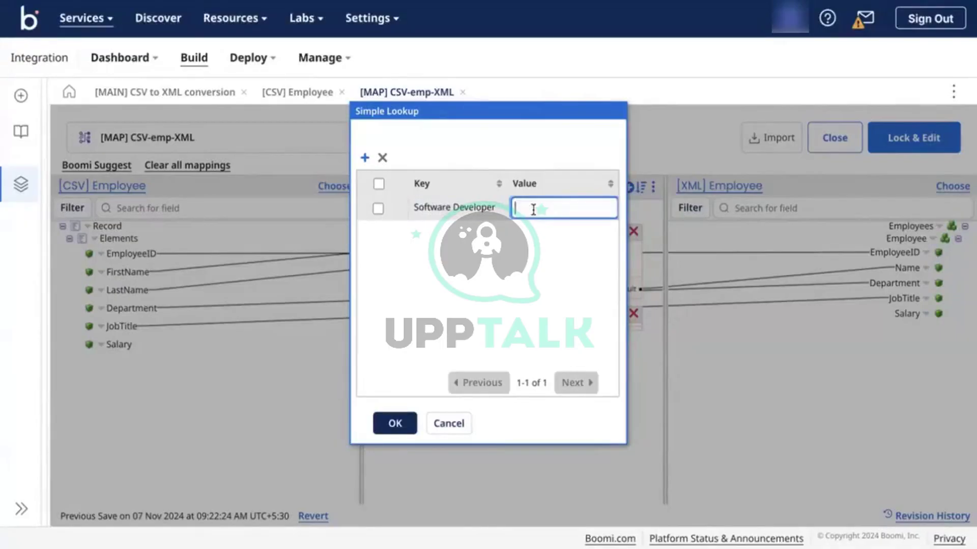
type("Consultant")
left_click(492, 250)
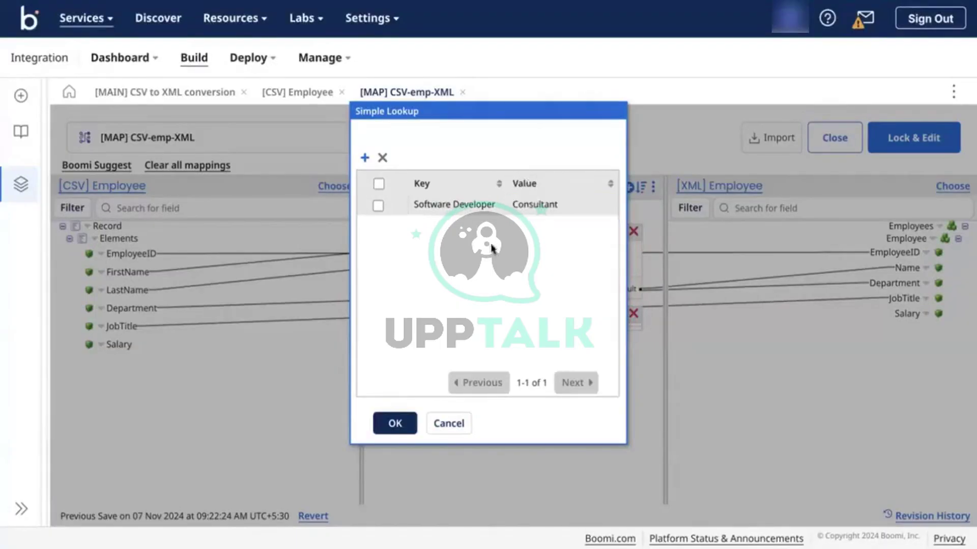
Add a second lookup row that maps Senior Software Developer to Senior Consultant.
left_click(364, 158)
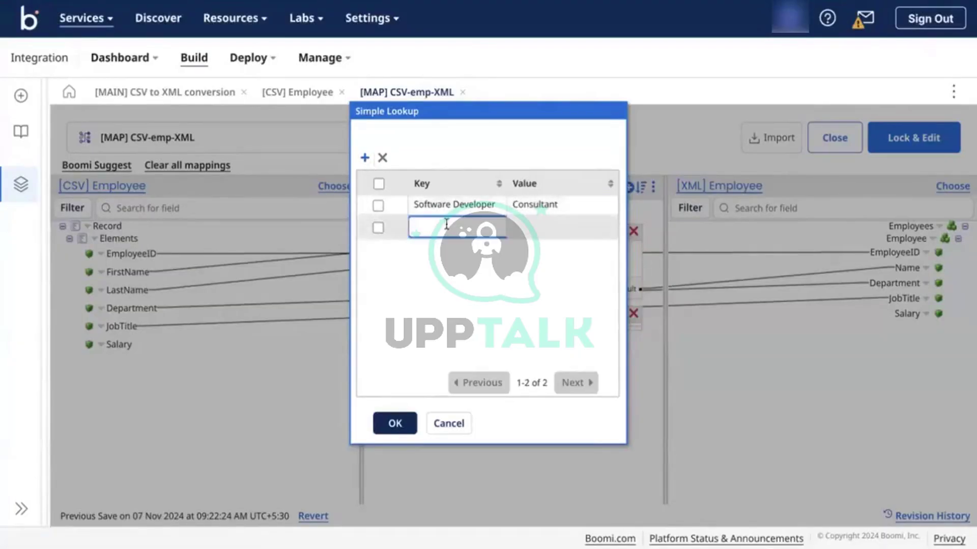
type("er")
type("ior Software D")
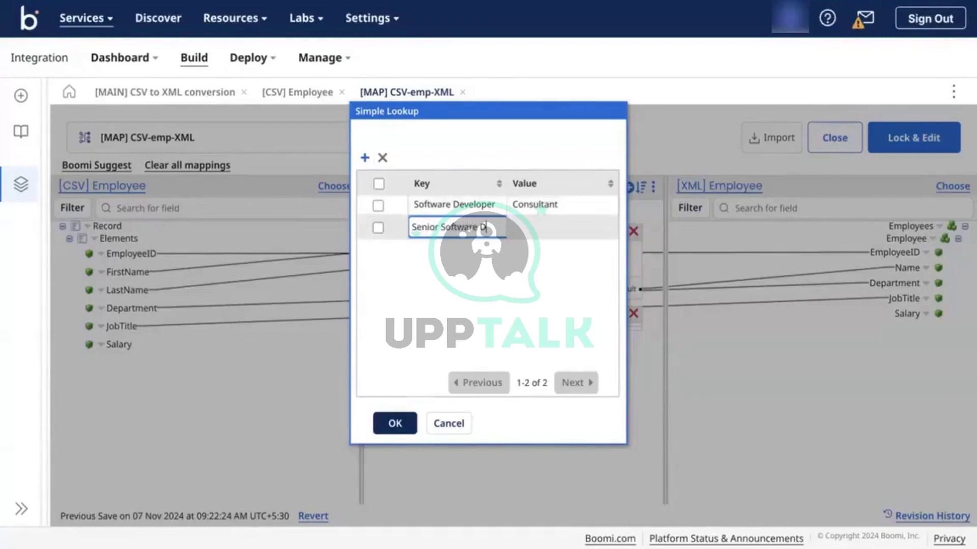
type("eveloper")
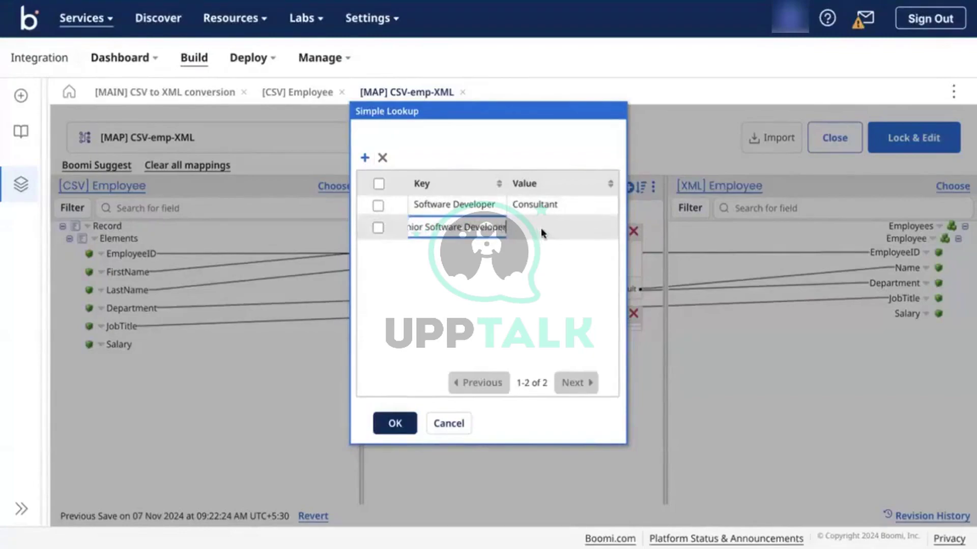
left_click(541, 229)
type("Senio")
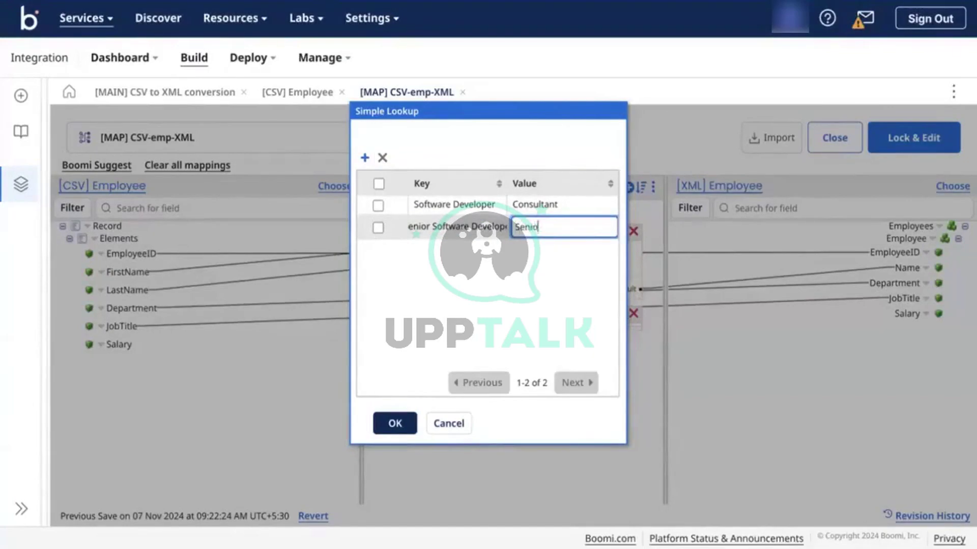
type("r Consultant")
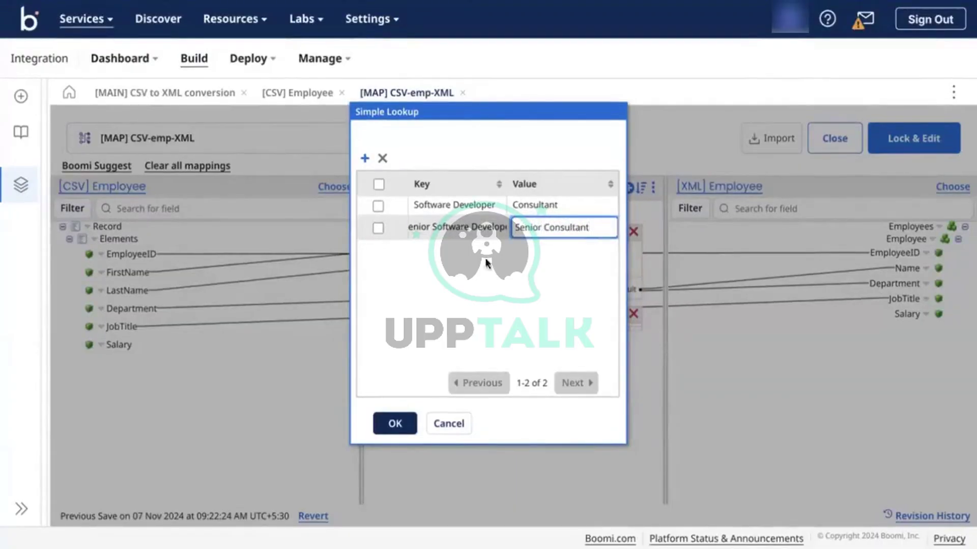
left_click(461, 268)
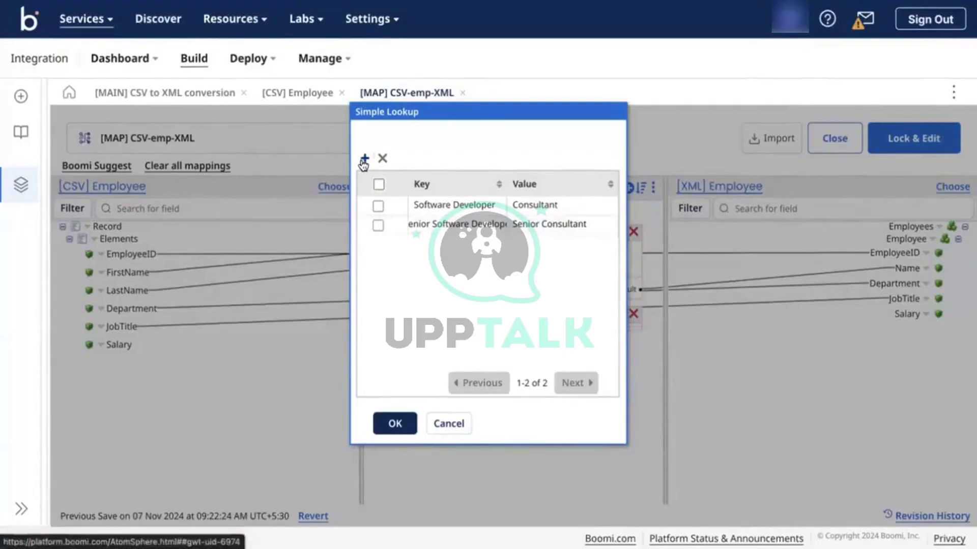
Add a third lookup row mapping Associate Developer to Analyst, and accept the lookup with no default key and caching set to None.
left_click(363, 160)
left_click(460, 246)
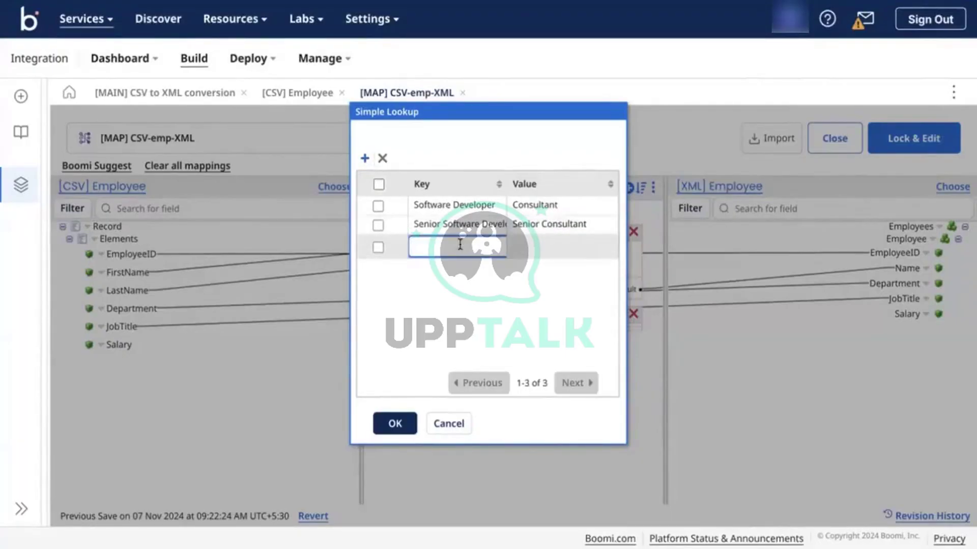
type("Associate Developer")
left_click(538, 249)
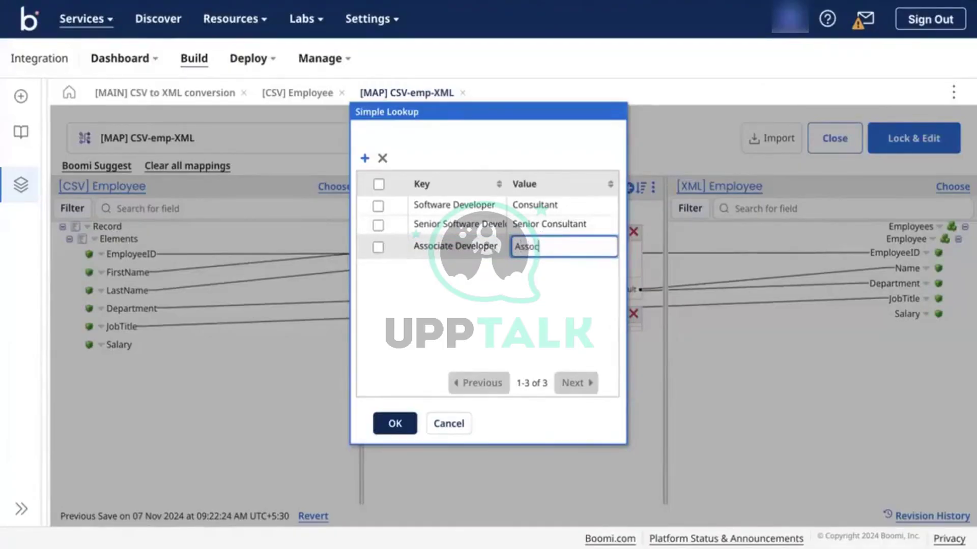
type("Analyst")
left_click(434, 327)
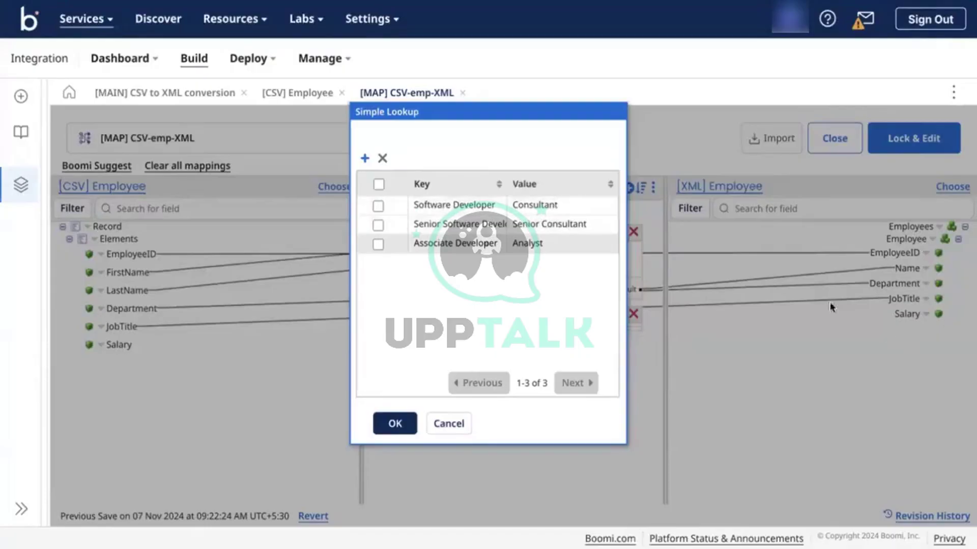
left_click(394, 423)
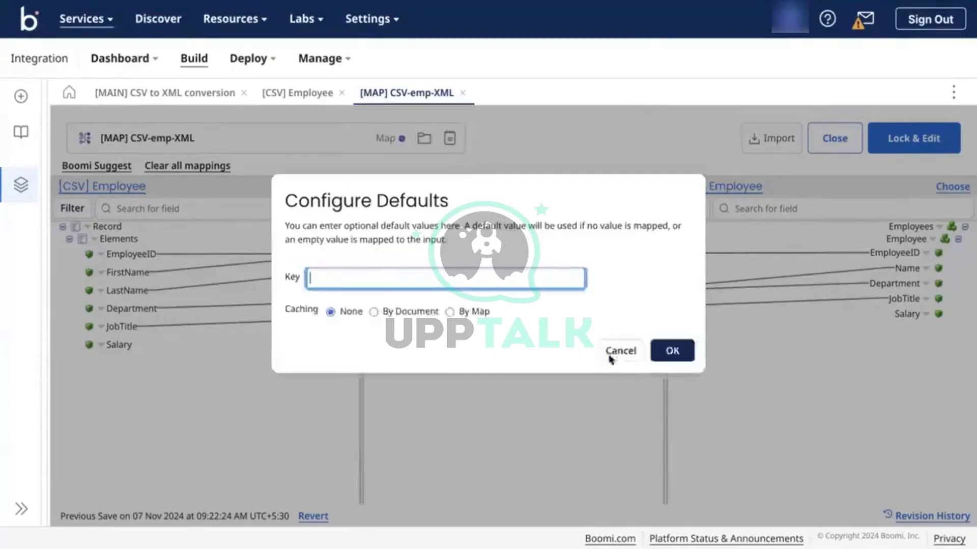
left_click(686, 348)
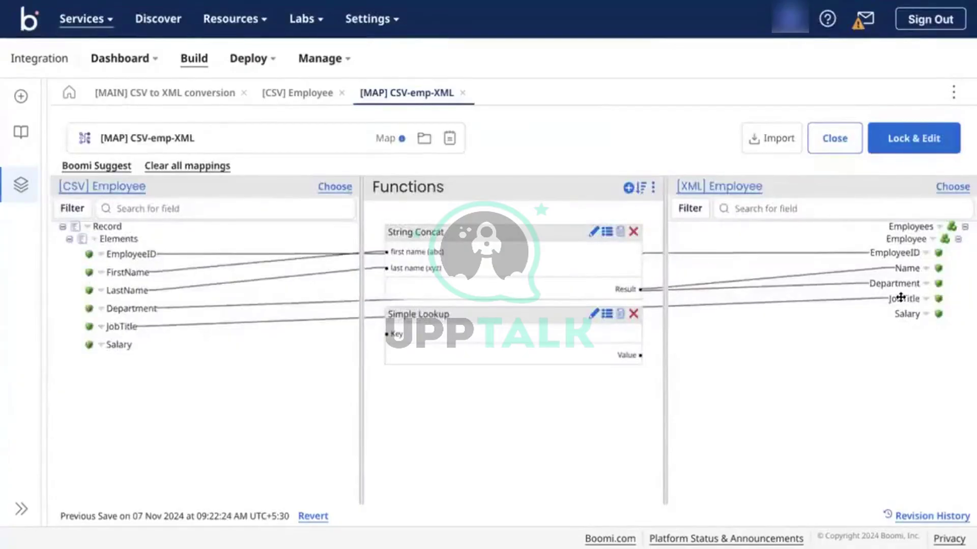
Map the source JobTitle to the Simple Lookup's Key and its Value to the destination JobTitle, and save the map.
mouse_move(901, 297)
left_mouse_down()
mouse_move(229, 338)
mouse_move(395, 335)
left_mouse_up()
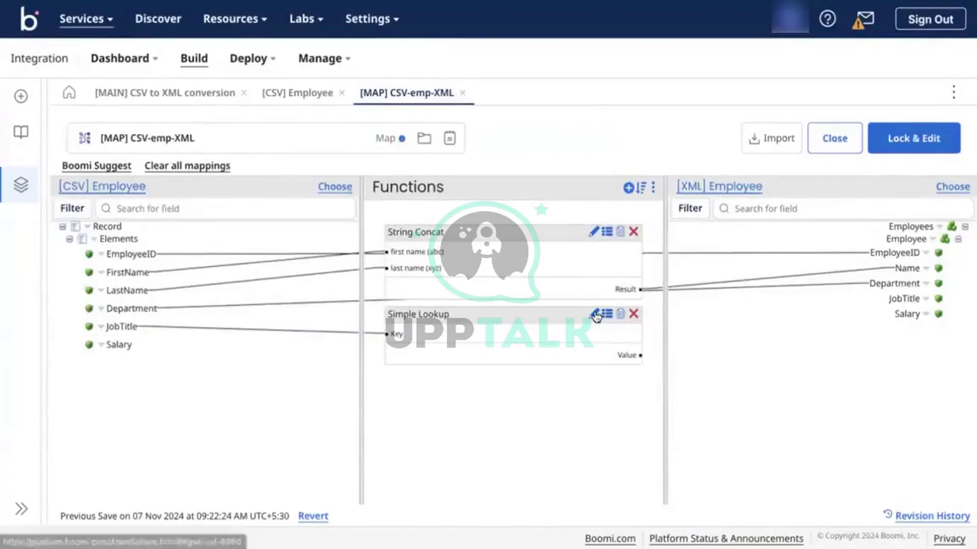
left_click(594, 315)
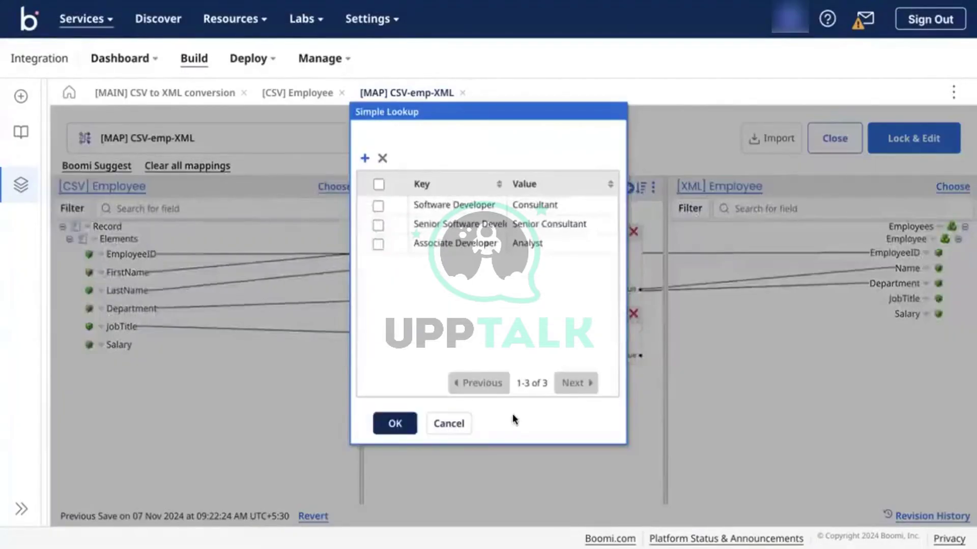
left_click(397, 424)
mouse_move(640, 355)
left_mouse_down()
mouse_move(820, 334)
mouse_move(895, 301)
left_mouse_up()
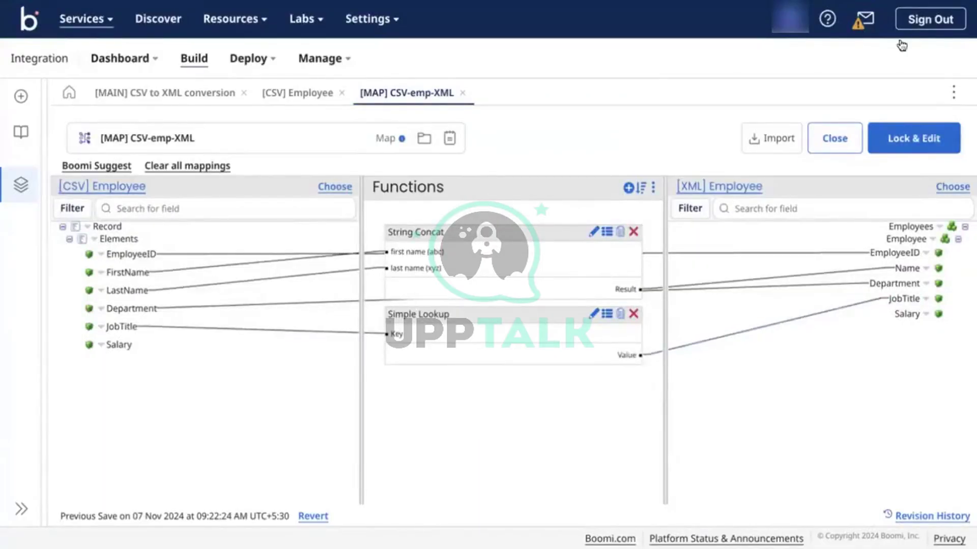
left_click(922, 139)
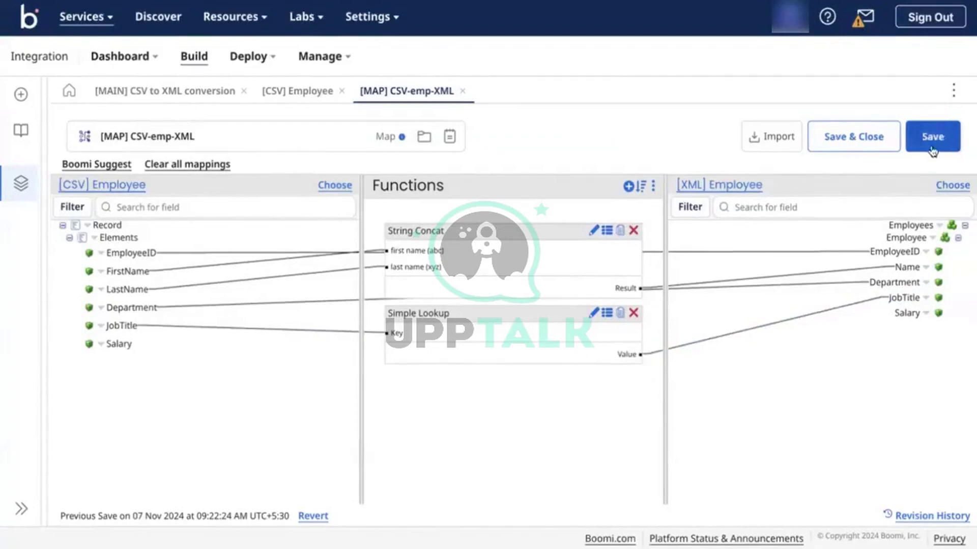
left_click(928, 145)
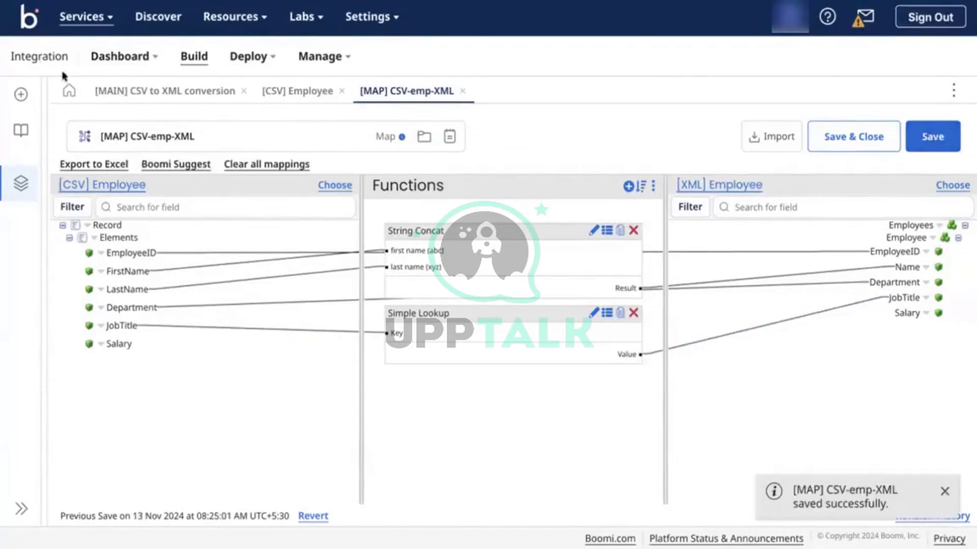
In the CSV to XML conversion process, open the CSV Employee Data message and set the first employee record's job title to Software Developer.
left_click(169, 94)
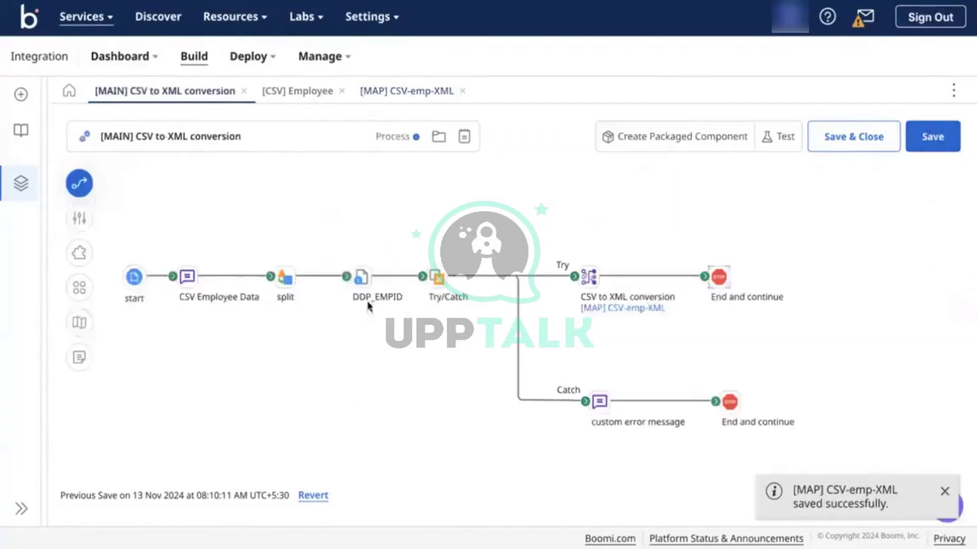
mouse_move(360, 269)
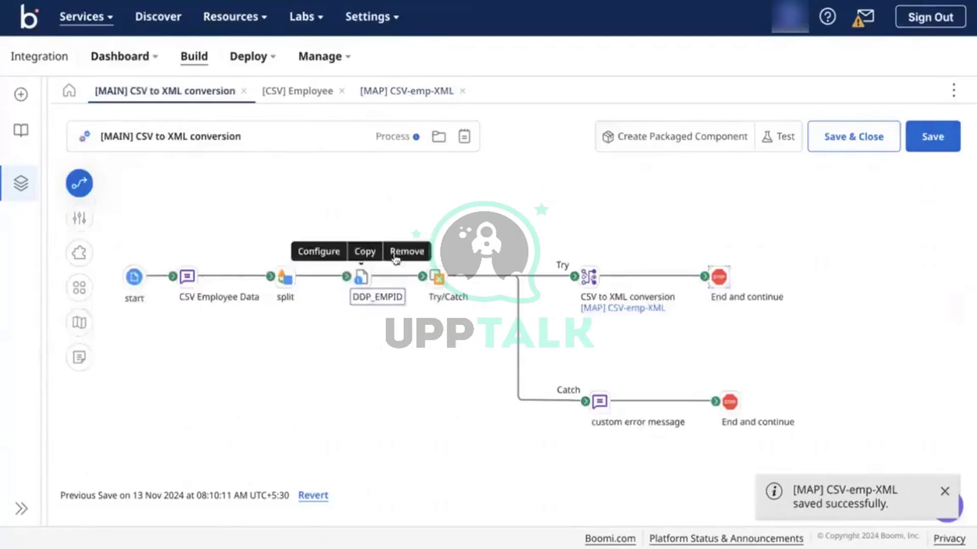
left_click(187, 277)
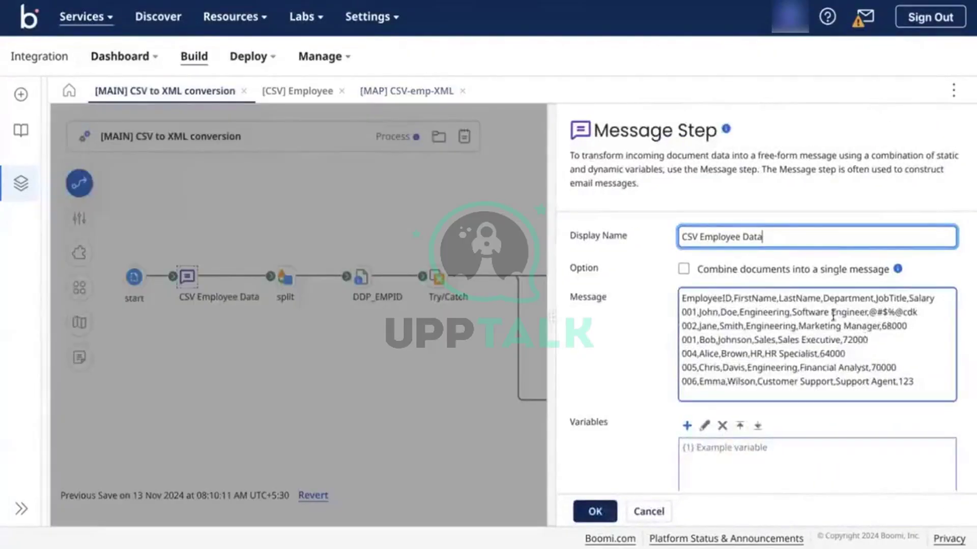
double_click(856, 312)
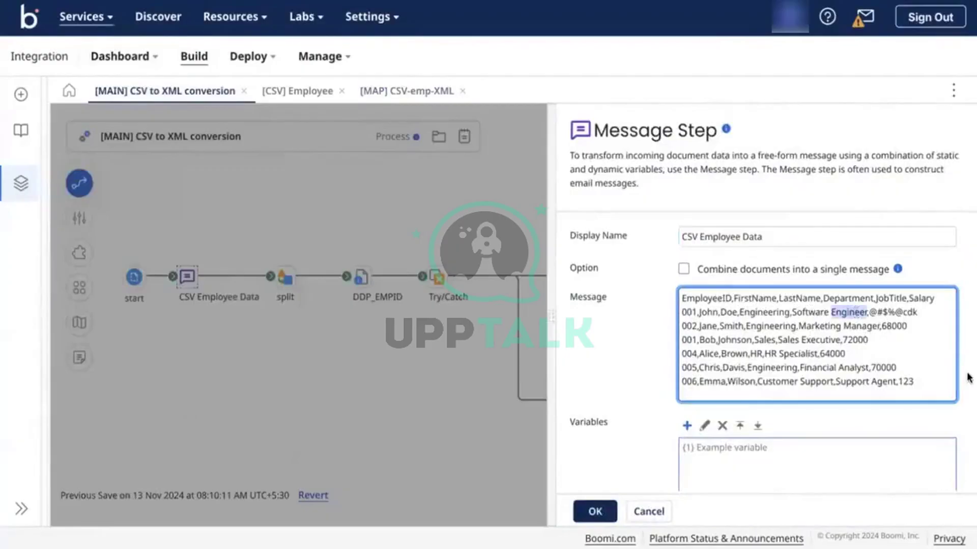
type("Developer")
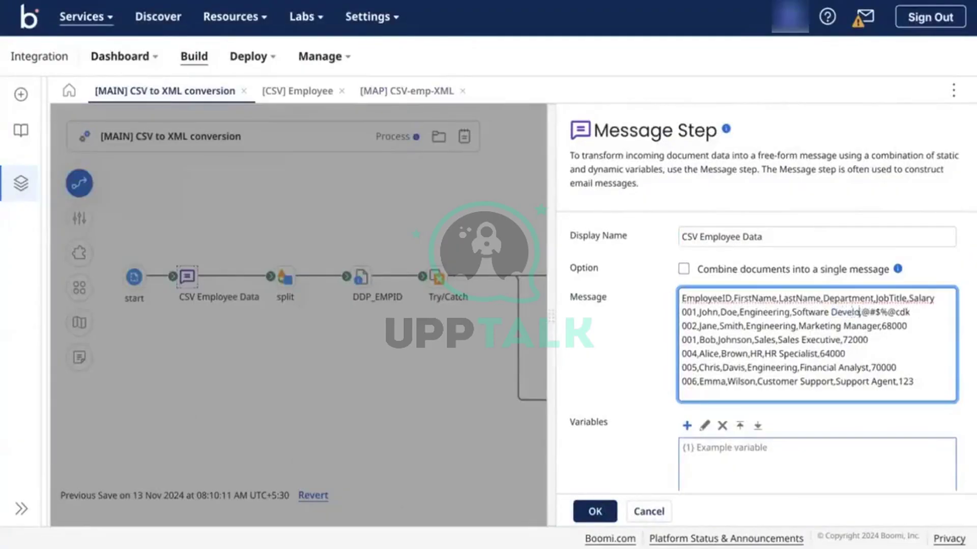
type(",")
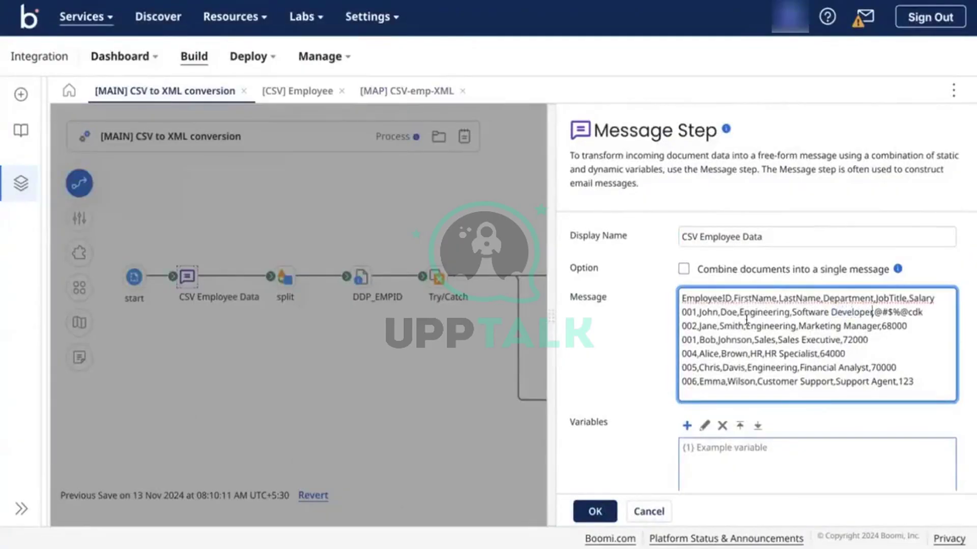
Change the second employee record's job title to Senior Software Developer in the message.
double_click(812, 327)
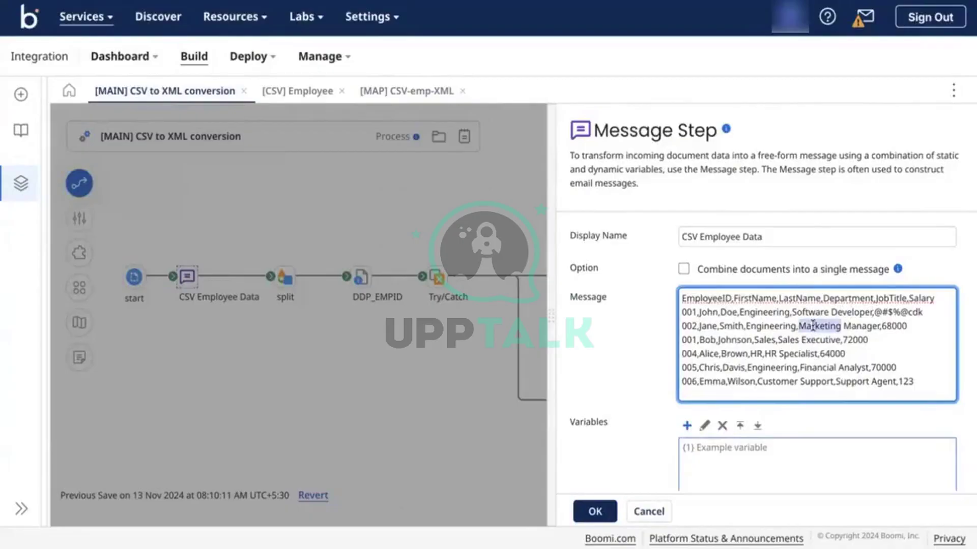
key("BackSpace")
type("Senior ")
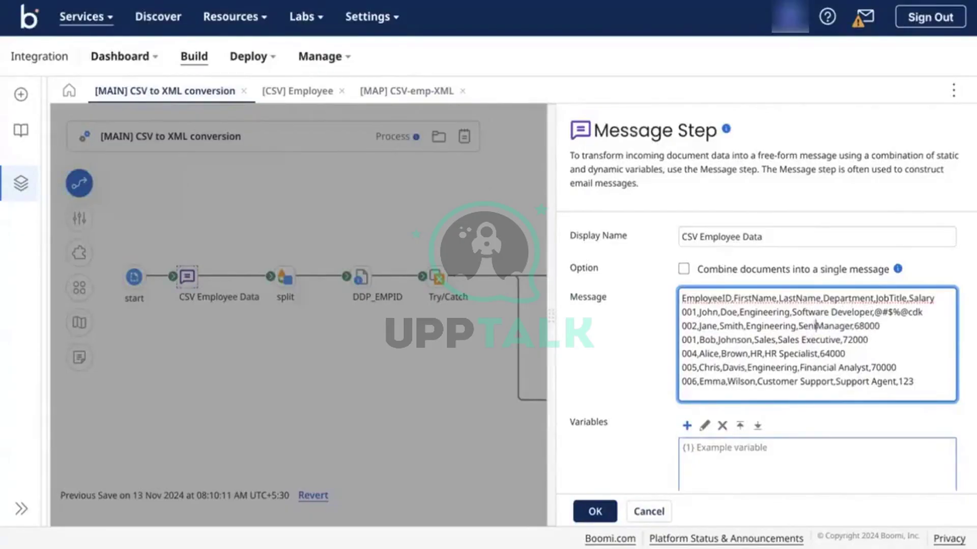
type("Softwar")
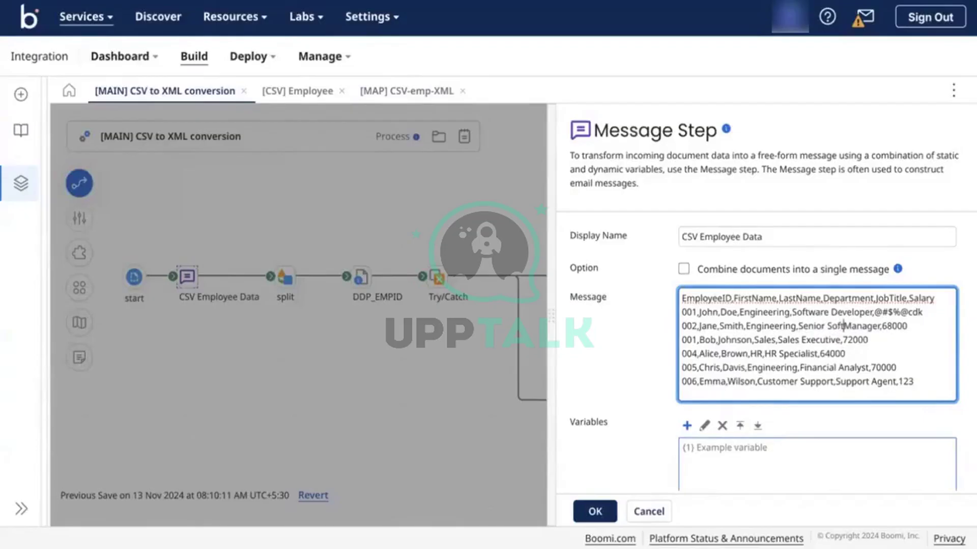
type("e Develope")
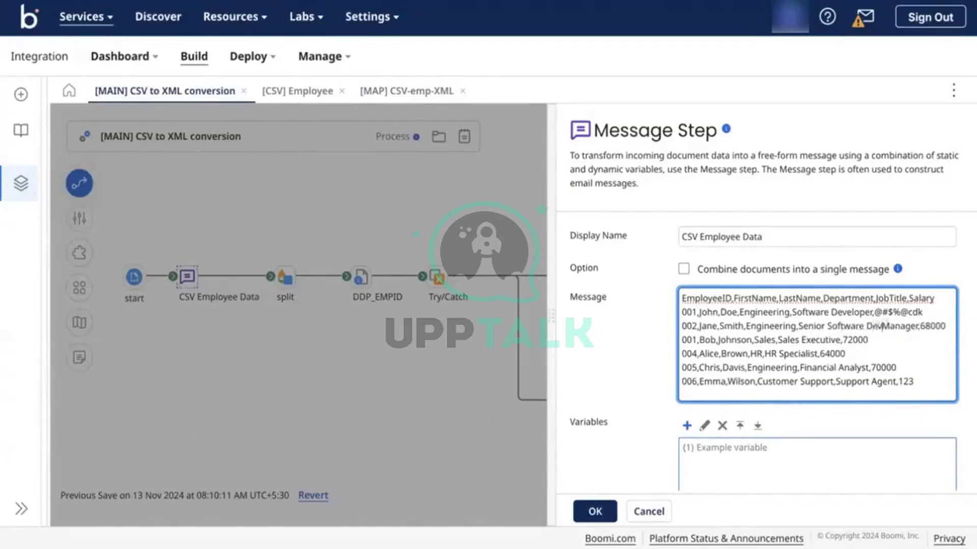
type("r")
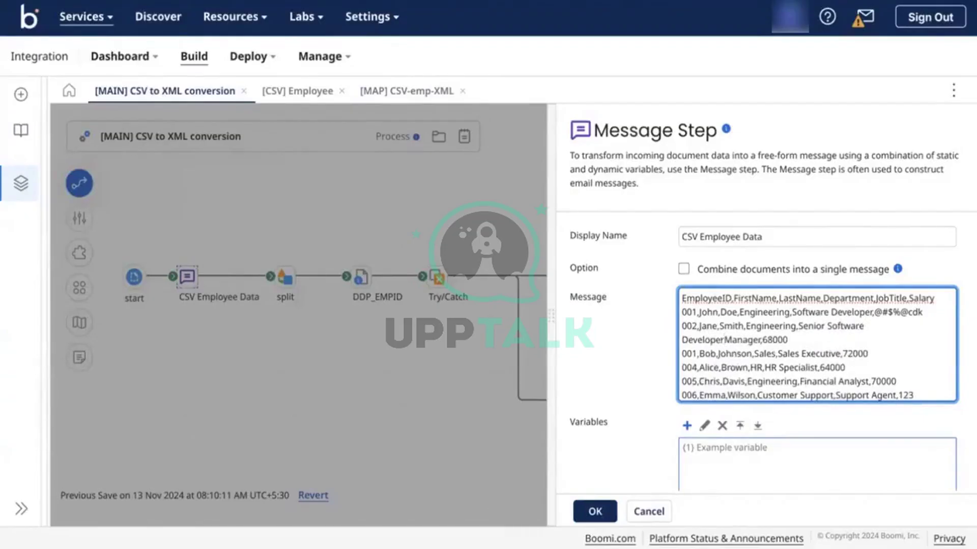
key("ctrl+shift+Right")
key("Left")
key("Delete")
key("Delete")
key("Delete")
key("Delete")
key("Delete")
key("Delete")
key("Delete")
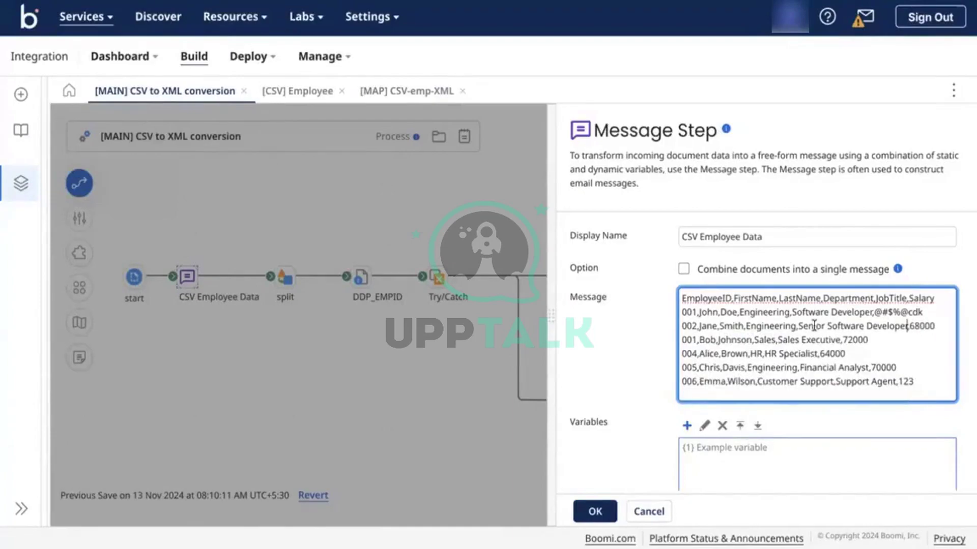
Change employee record 004's job title to Associate Developer in the CSV message, accept the message, and save the process.
scroll(786, 346, "down", 1)
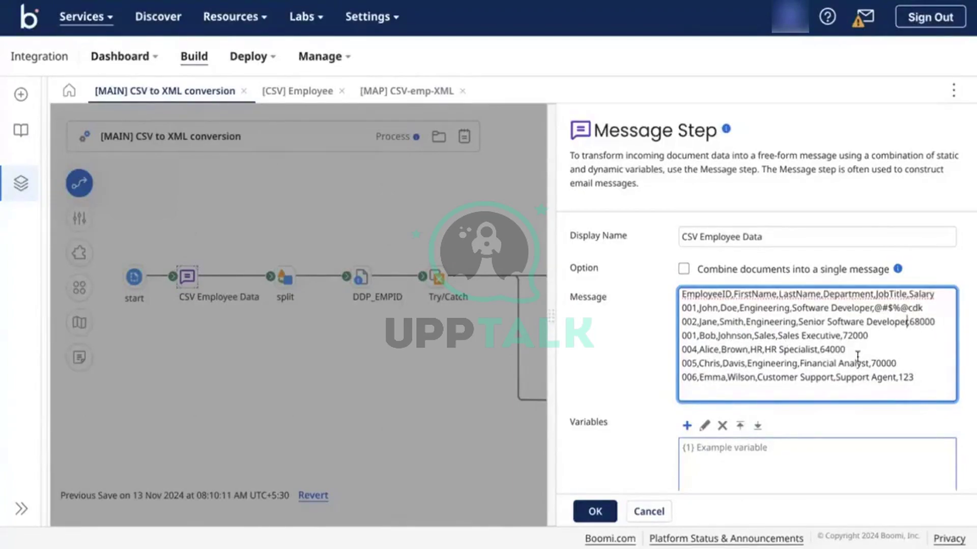
double_click(792, 350)
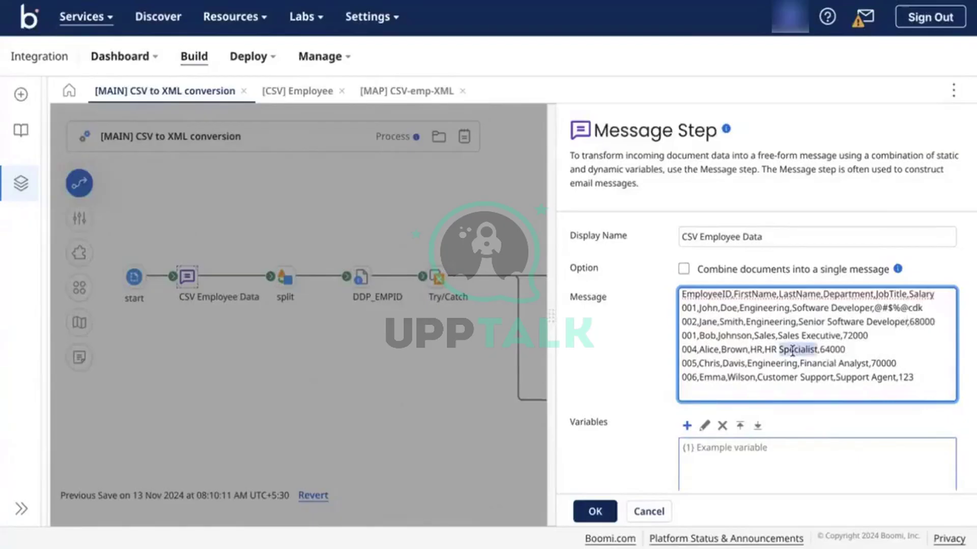
key("BackSpace")
key("BackSpace")
key("BackSpace")
key("BackSpace")
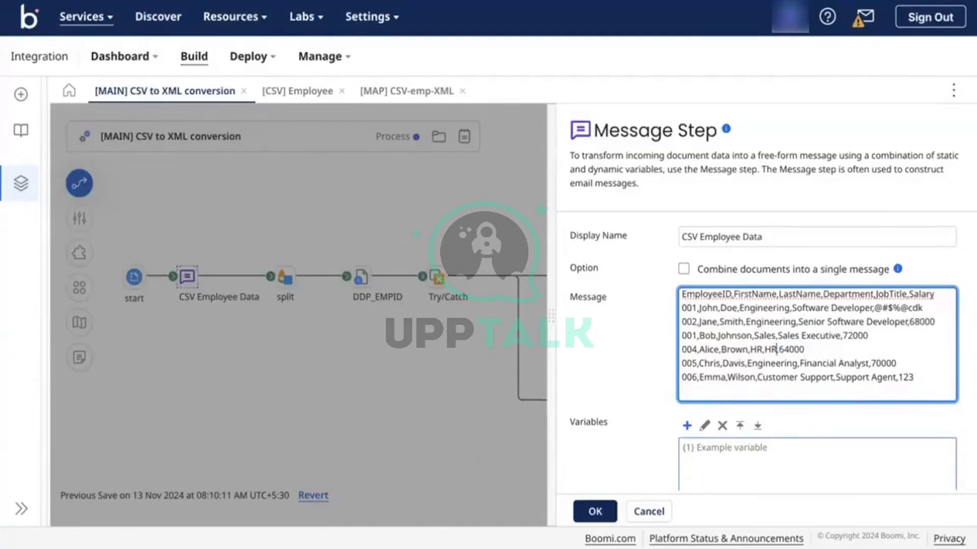
type("Associate")
type(" Develope")
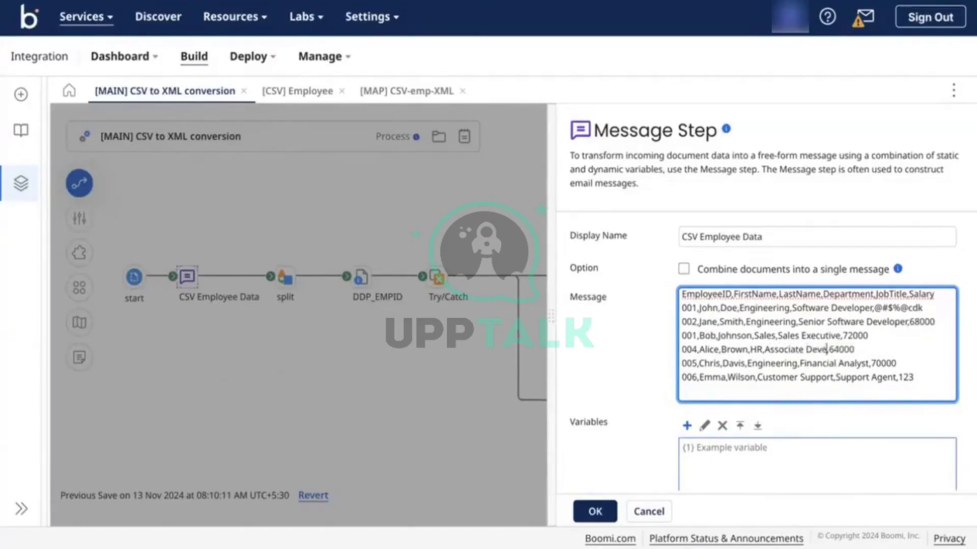
type("r")
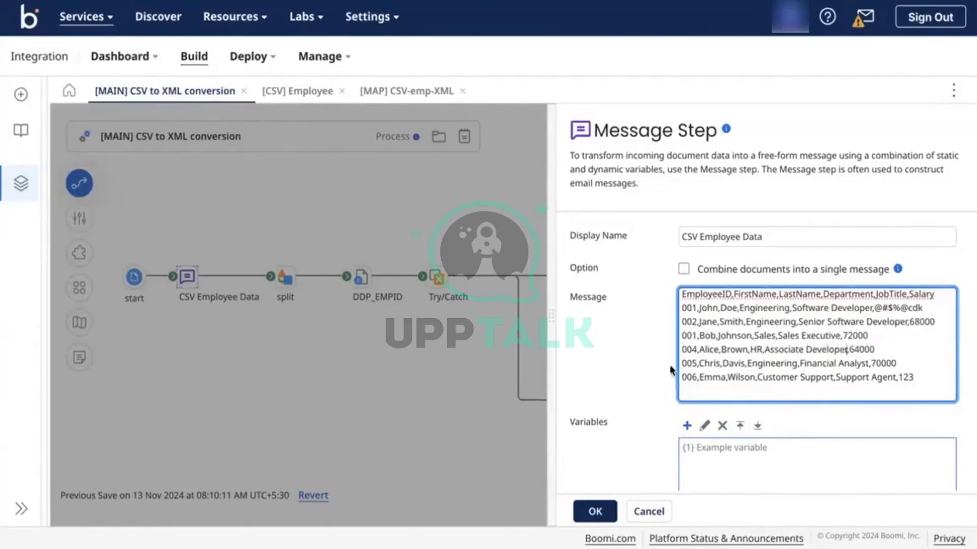
scroll(763, 306, "down", 3)
left_click(597, 510)
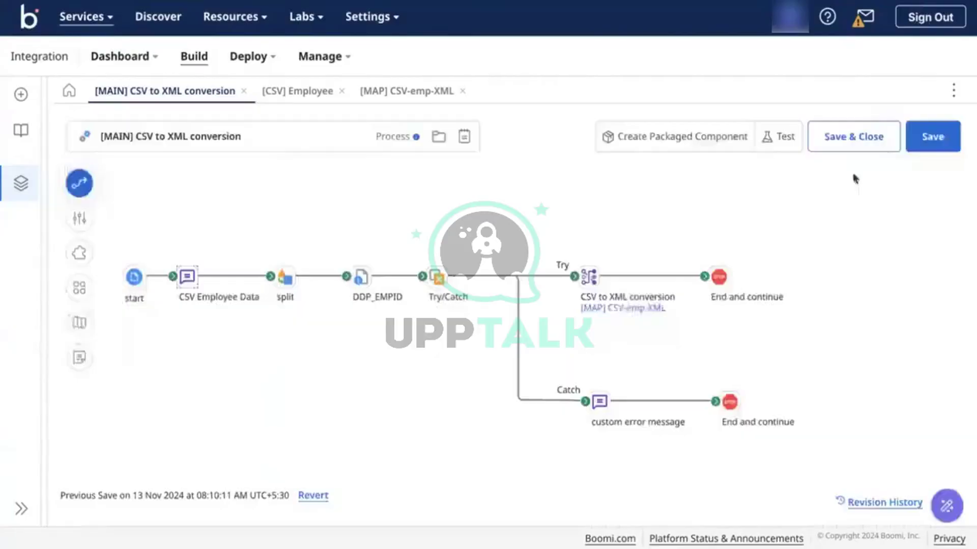
left_click(928, 149)
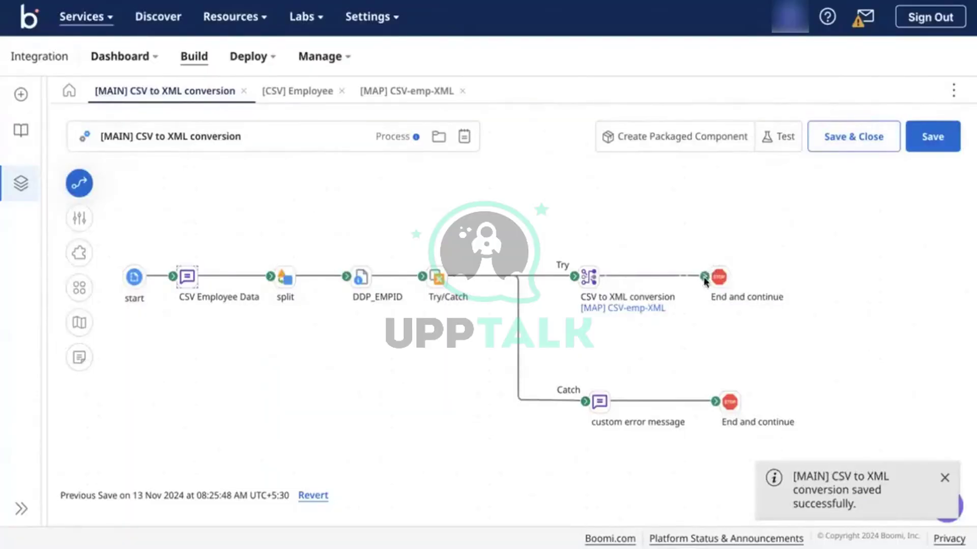
Disconnect the Try path's End and continue step from the CSV to XML conversion map and move it aside.
left_click_drag(704, 276, 668, 276)
left_click(718, 277)
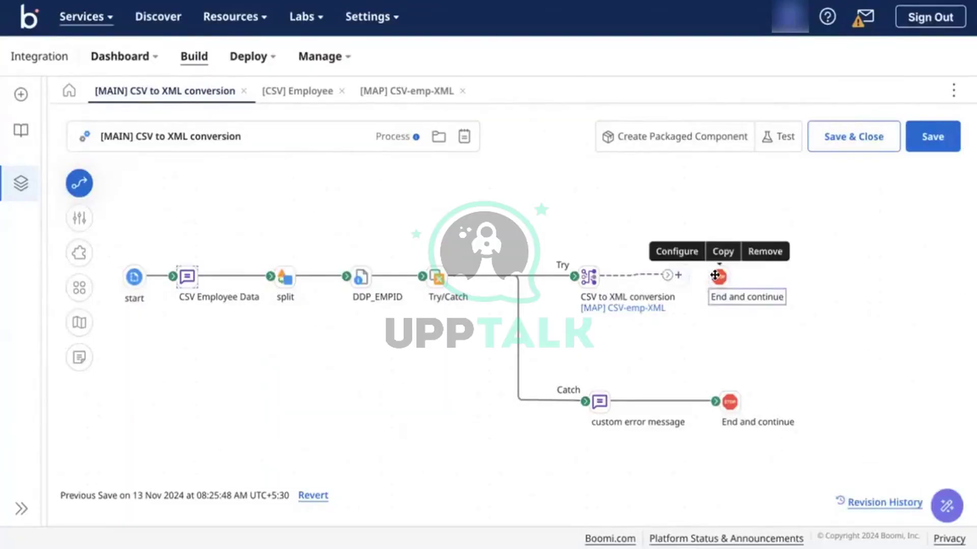
left_click_drag(616, 228, 578, 207)
Add a Message step near the Try path and enable combining documents into a single message.
left_click(79, 183)
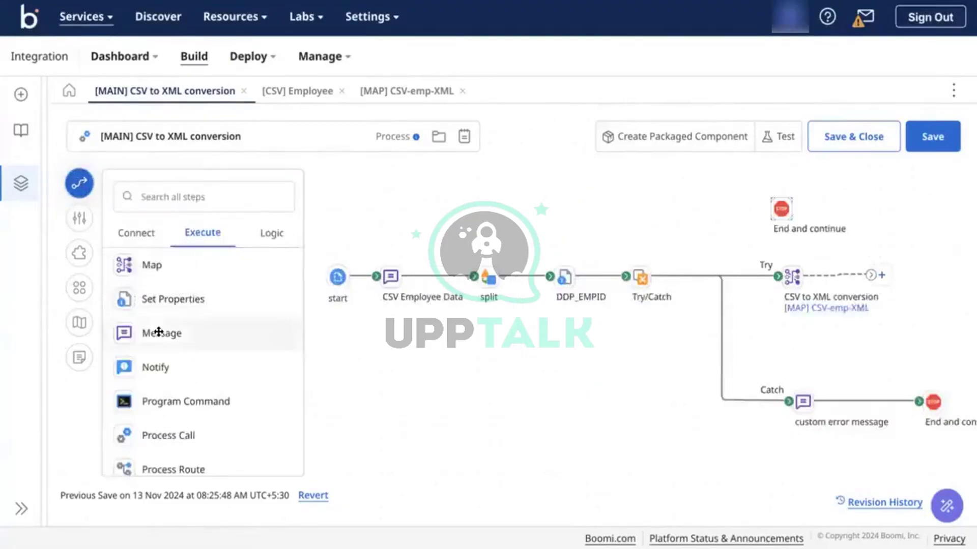
left_click_drag(159, 331, 790, 363)
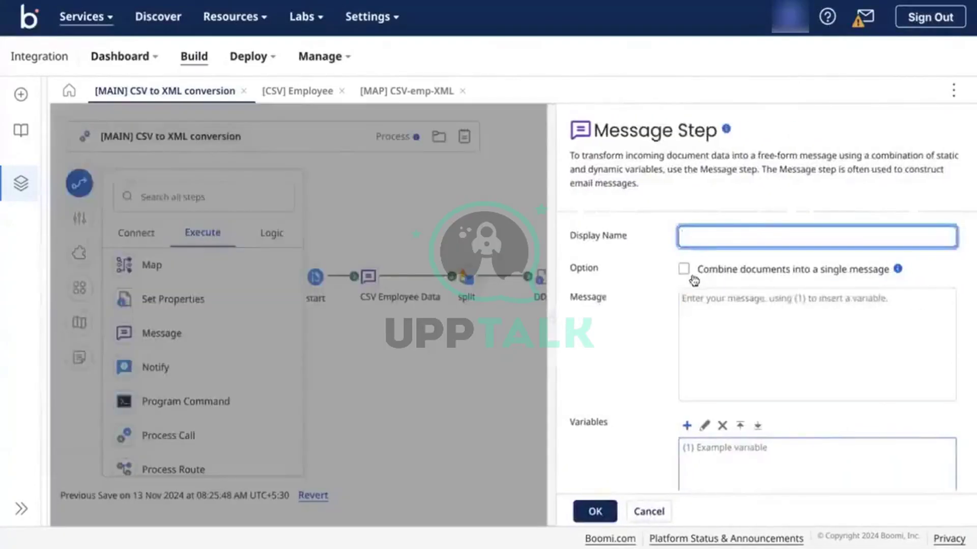
left_click(683, 268)
scroll(626, 376, "down", 2)
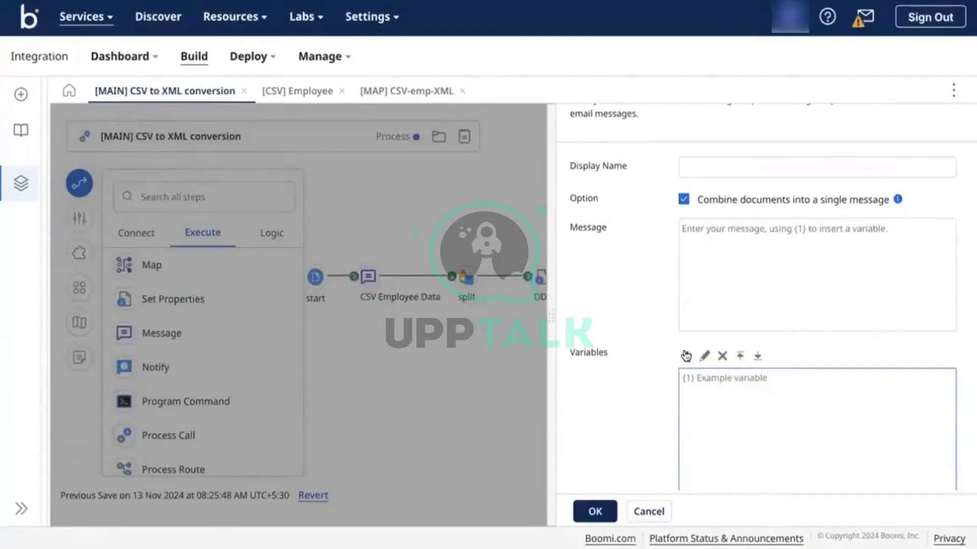
scroll(641, 277, "up", 2)
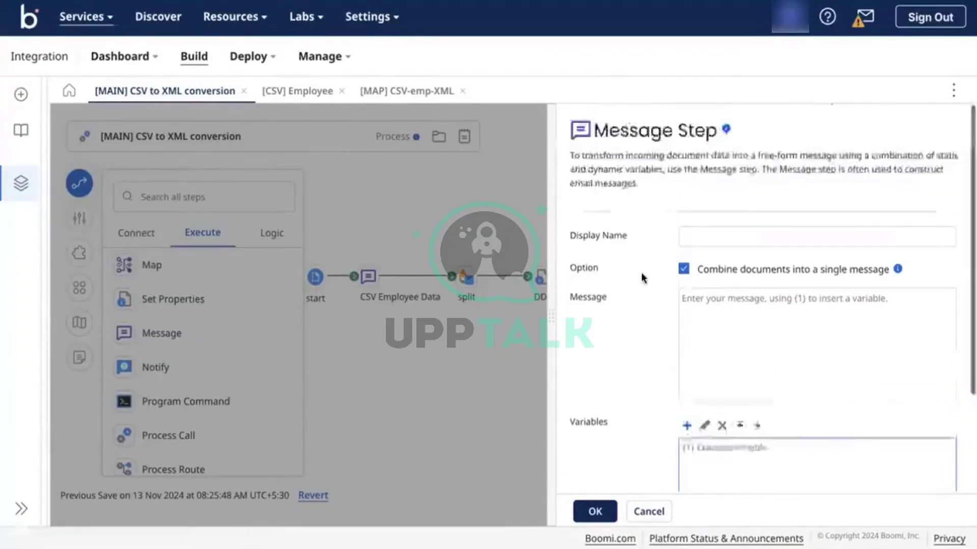
Add a variable of type Current Data to the new Message step.
scroll(641, 277, "down", 3)
left_click(689, 301)
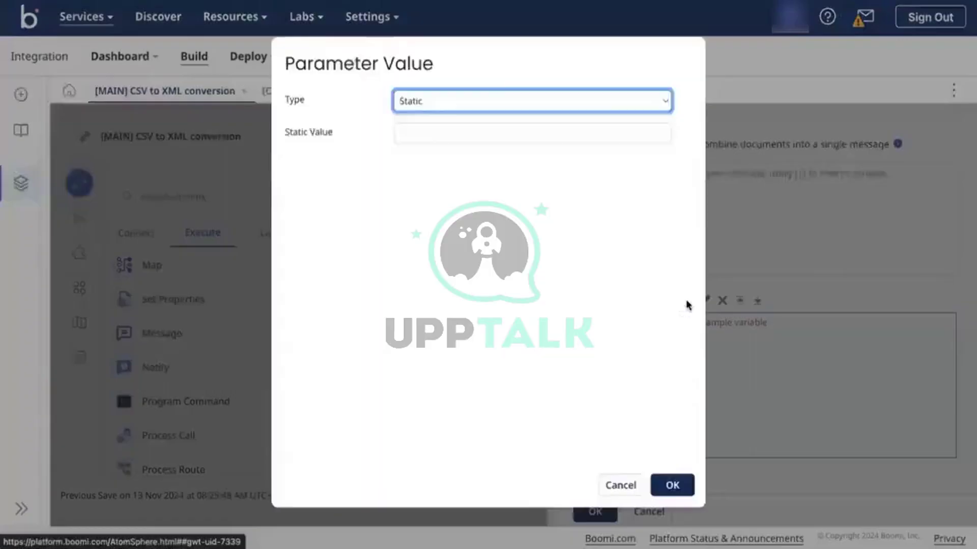
left_click(514, 98)
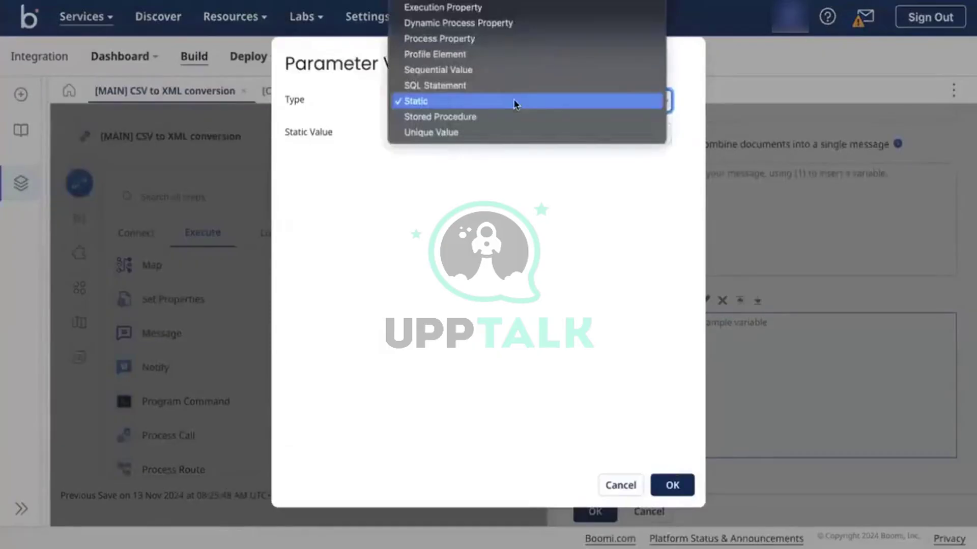
scroll(527, 51, "up", 1)
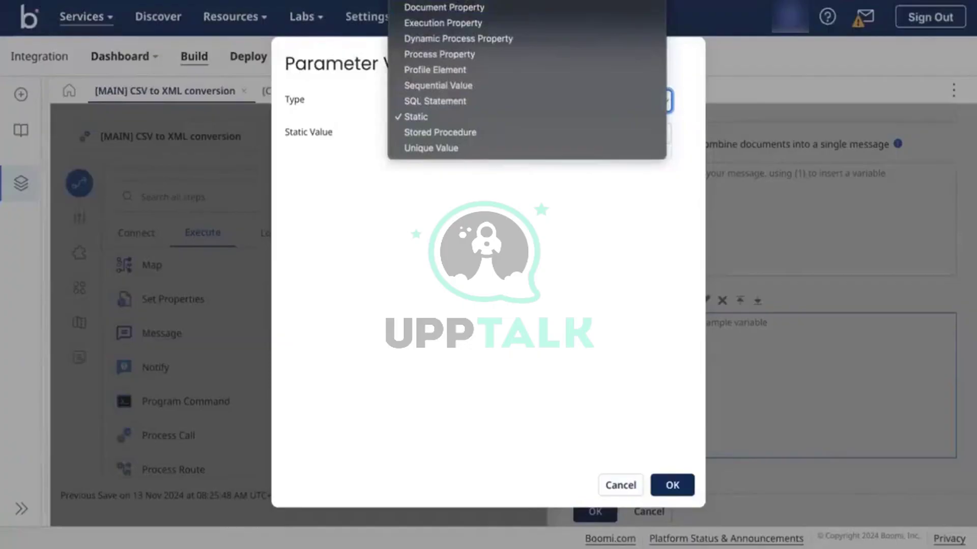
left_click(501, 9)
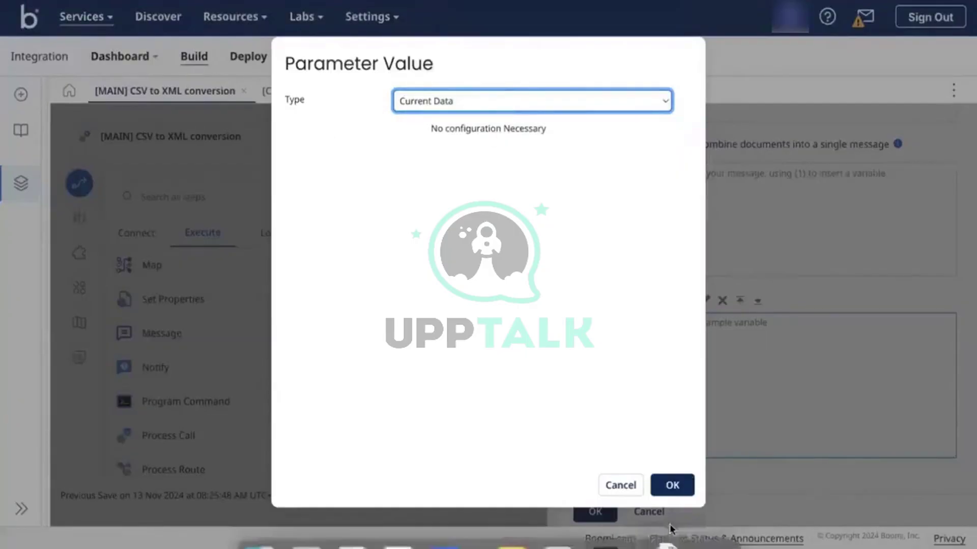
left_click(674, 487)
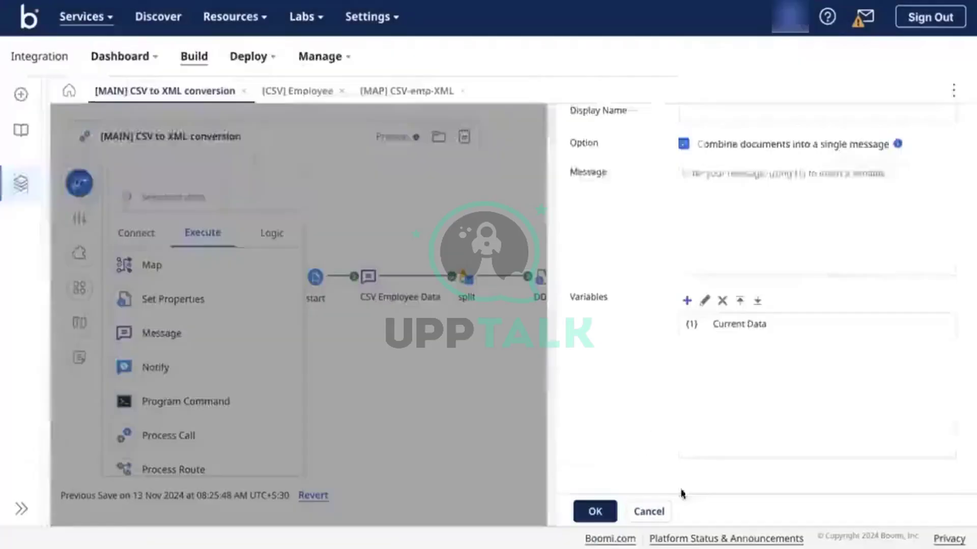
Enter {1} as the message text so it outputs the Current Data variable, and accept the Message step.
left_click(714, 209)
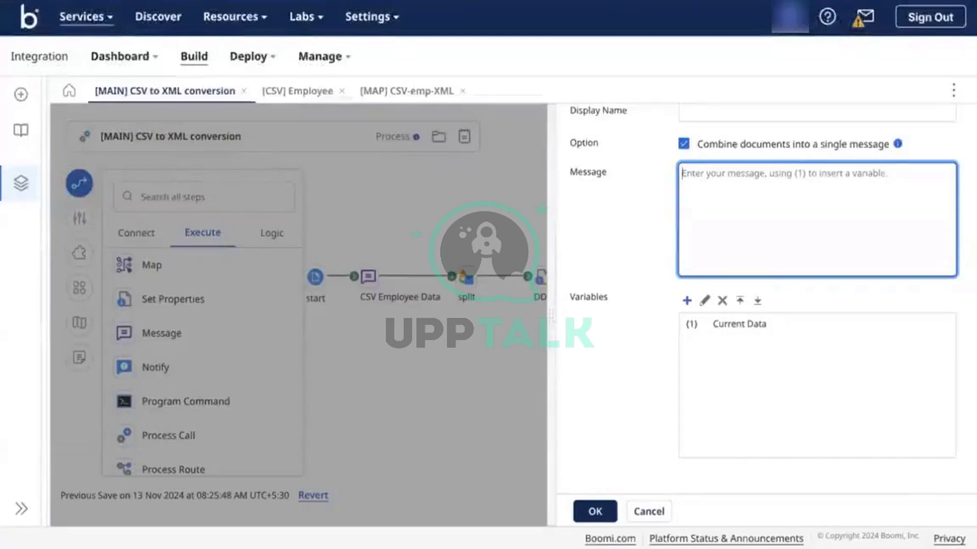
type("{")
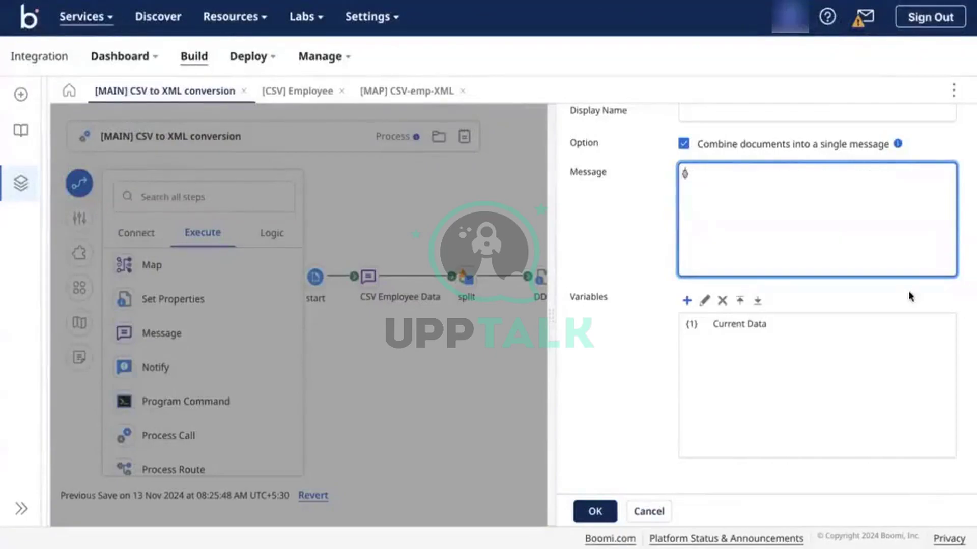
type("1}")
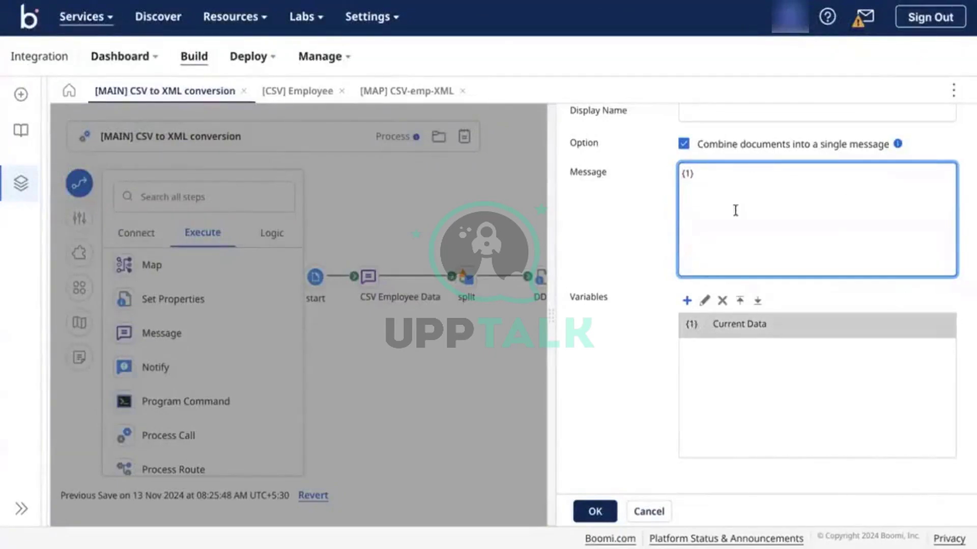
scroll(592, 176, "up", 3)
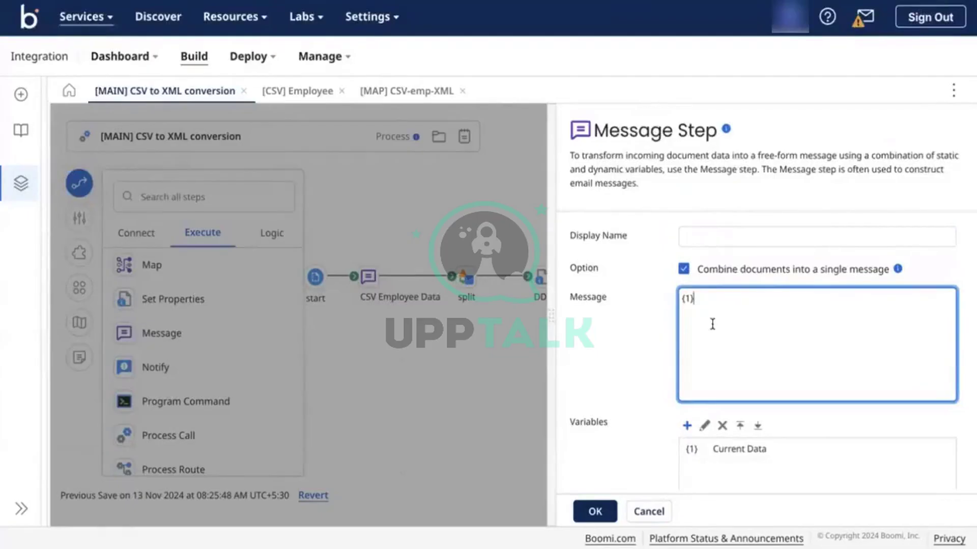
scroll(713, 324, "down", 3)
left_click(595, 512)
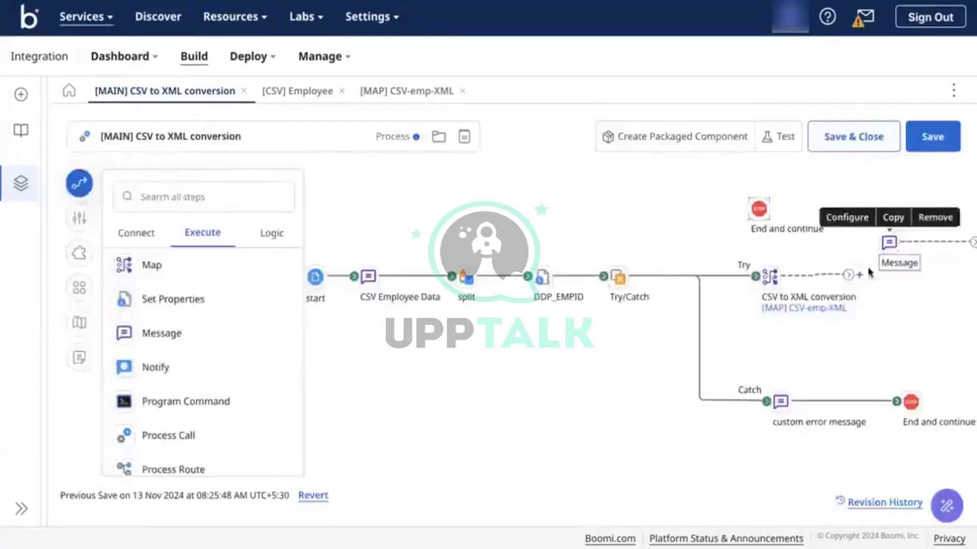
Connect the CSV to XML conversion map through the Message step to End and continue, and align them along the Try path.
left_click_drag(848, 275, 888, 243)
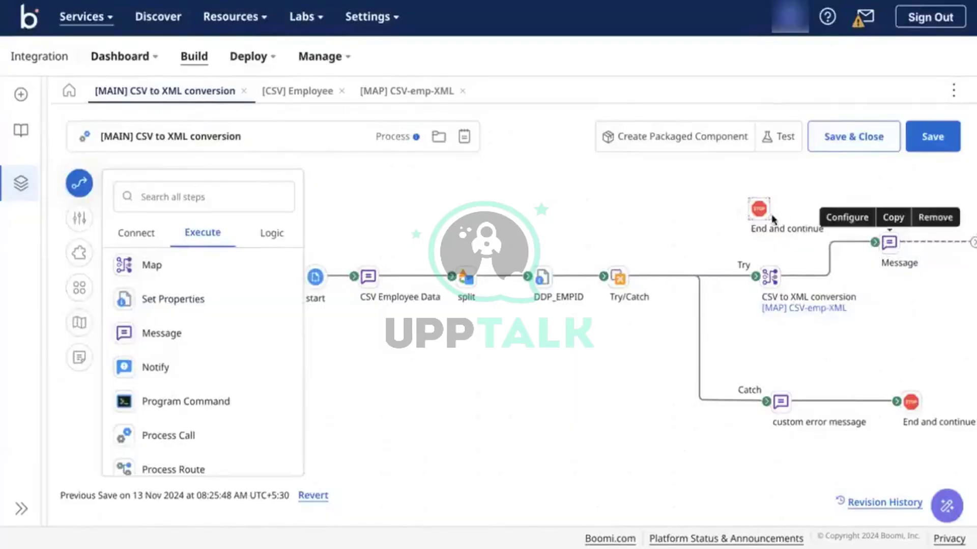
left_click_drag(761, 212, 725, 282)
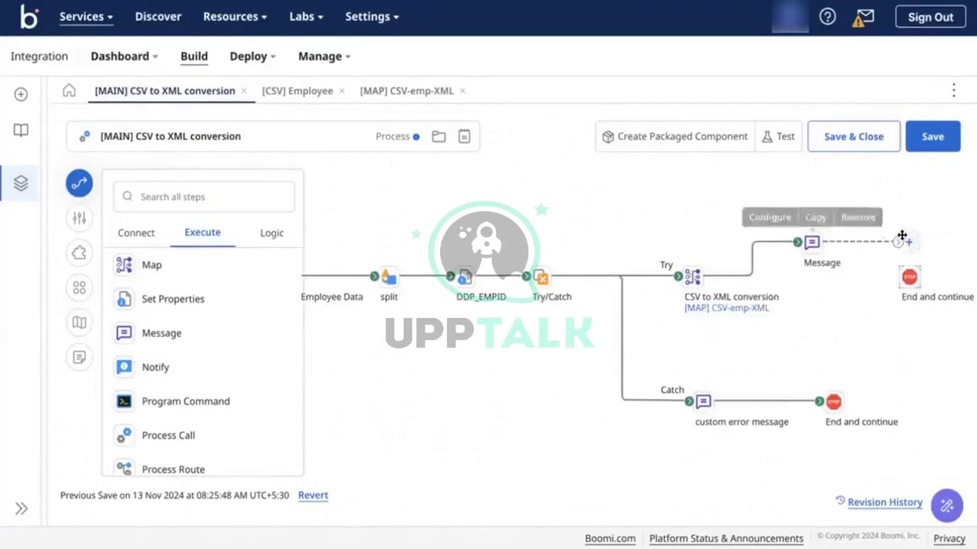
left_click_drag(902, 235, 909, 275)
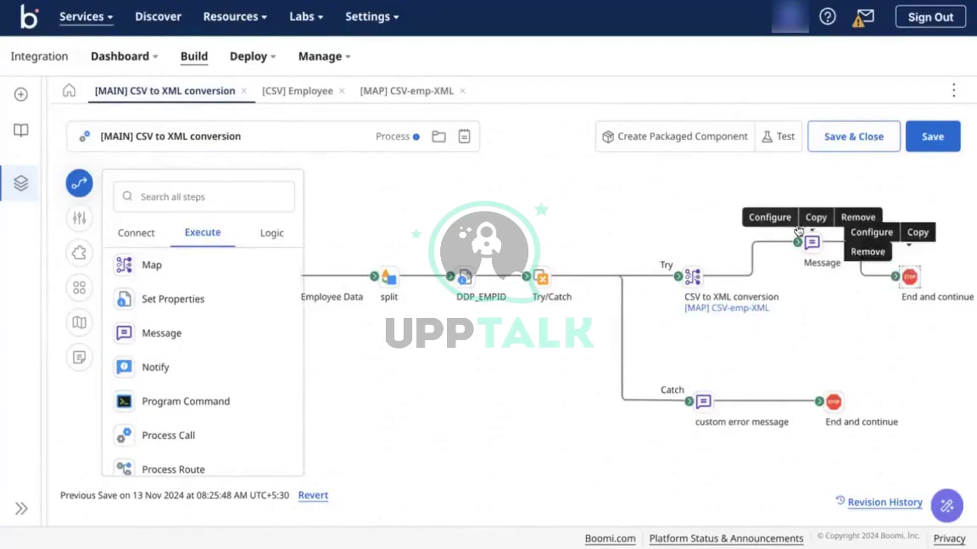
left_click_drag(812, 242, 816, 268)
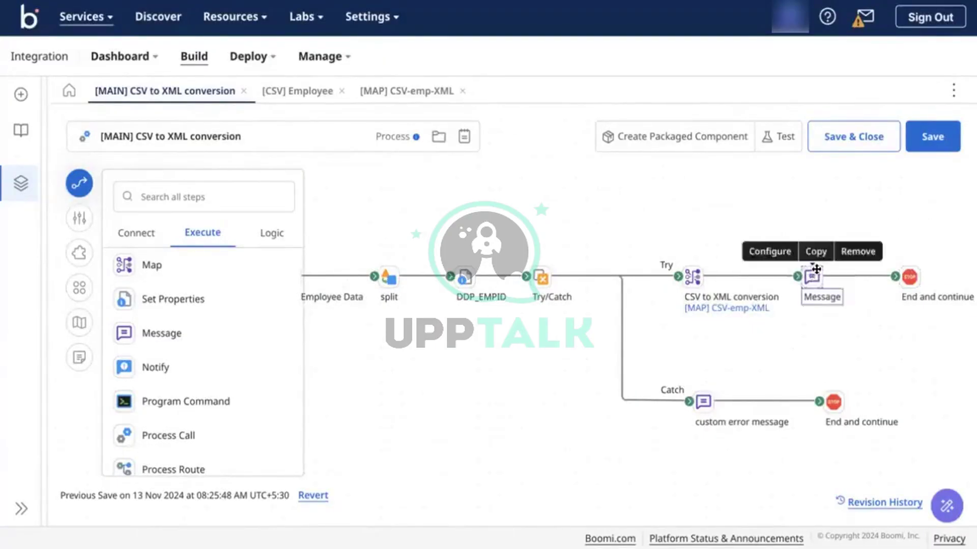
Set the new Message step's display name to "combine emp data" and save the process.
double_click(812, 275)
left_click(798, 231)
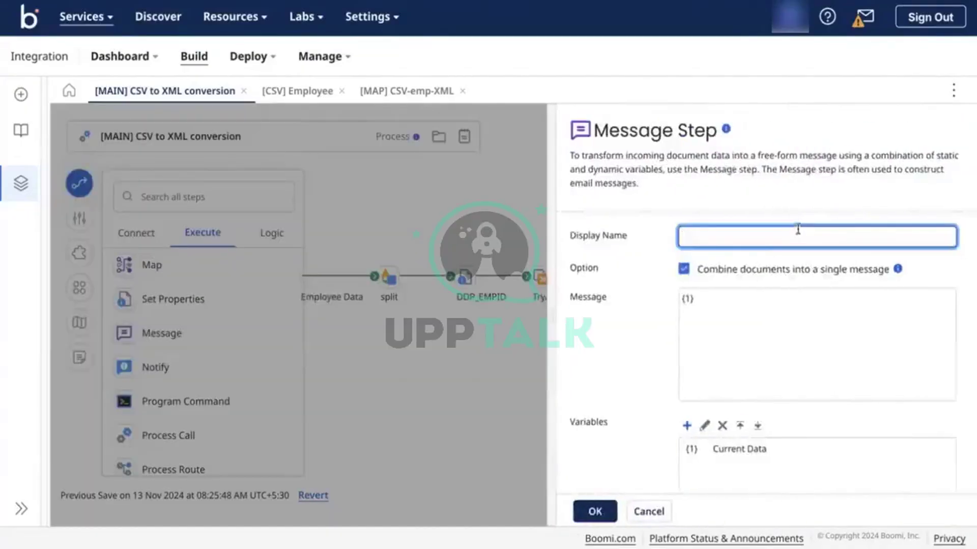
type("combine em")
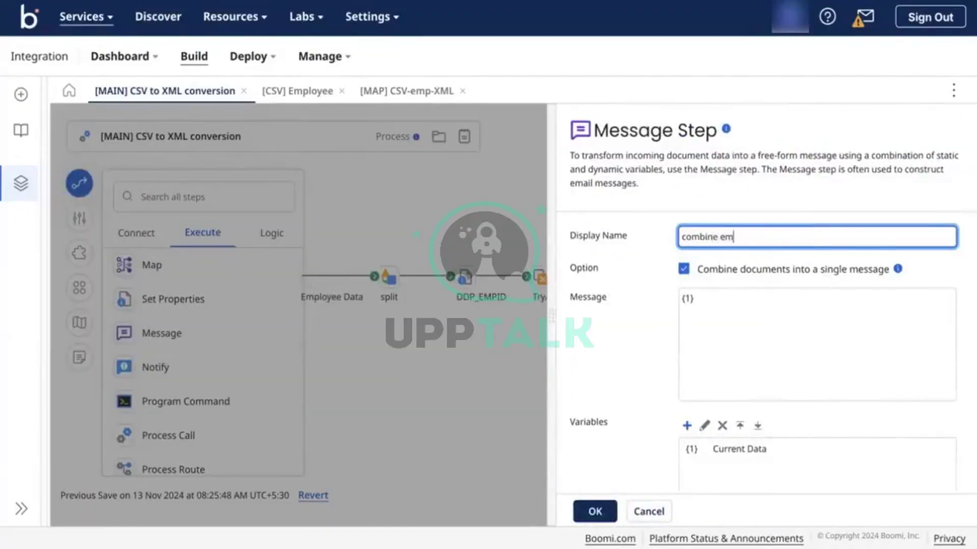
type("p data")
left_click(604, 512)
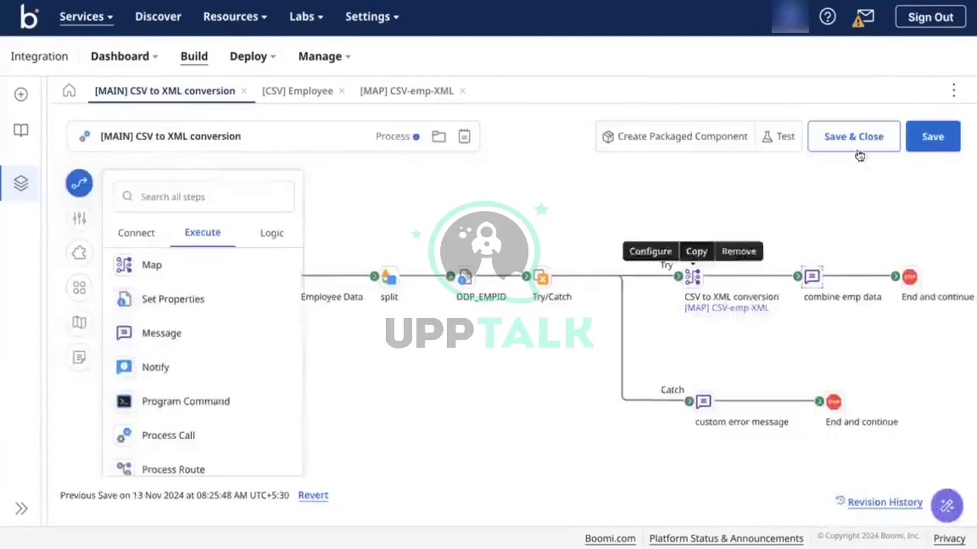
left_click(934, 144)
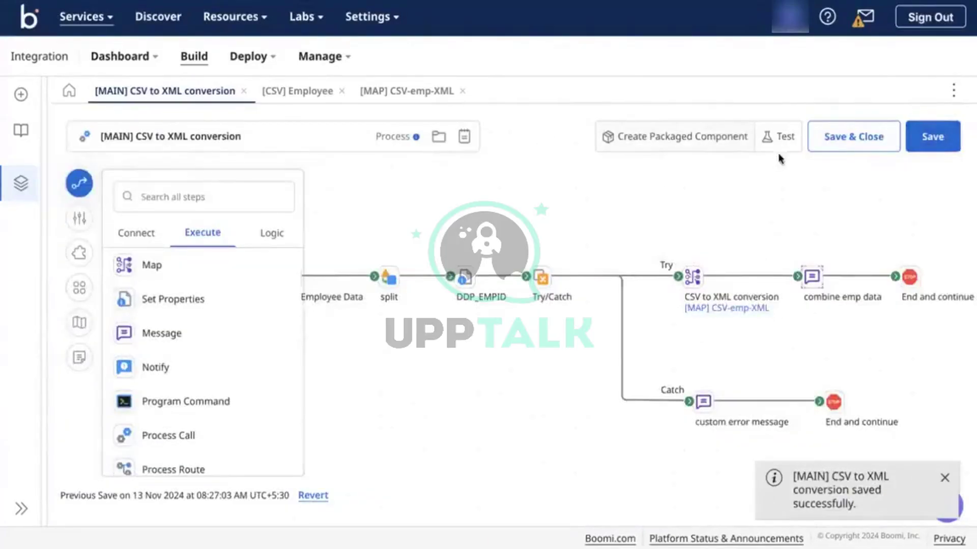
Run a test of the process and examine the job titles in the source document of the Try path's End and continue step.
left_click(778, 136)
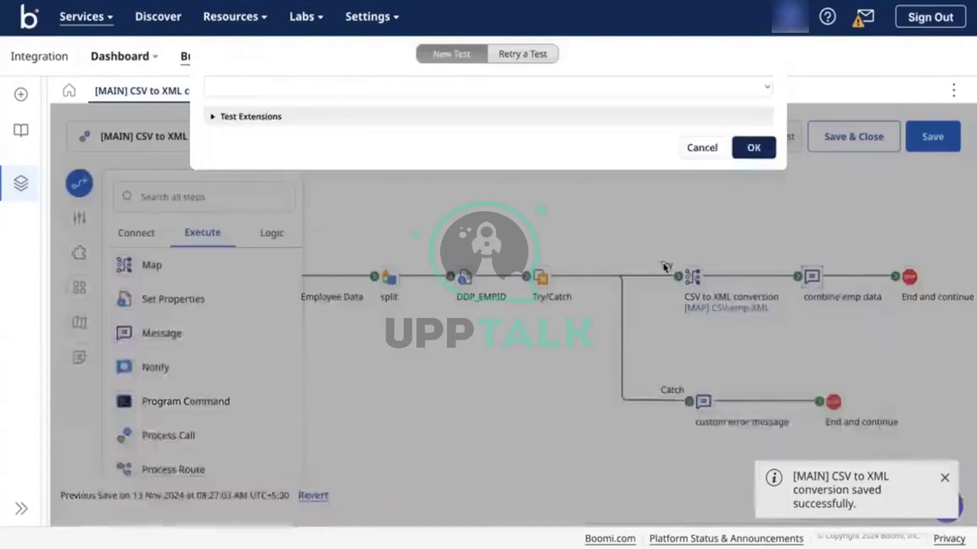
left_click(755, 147)
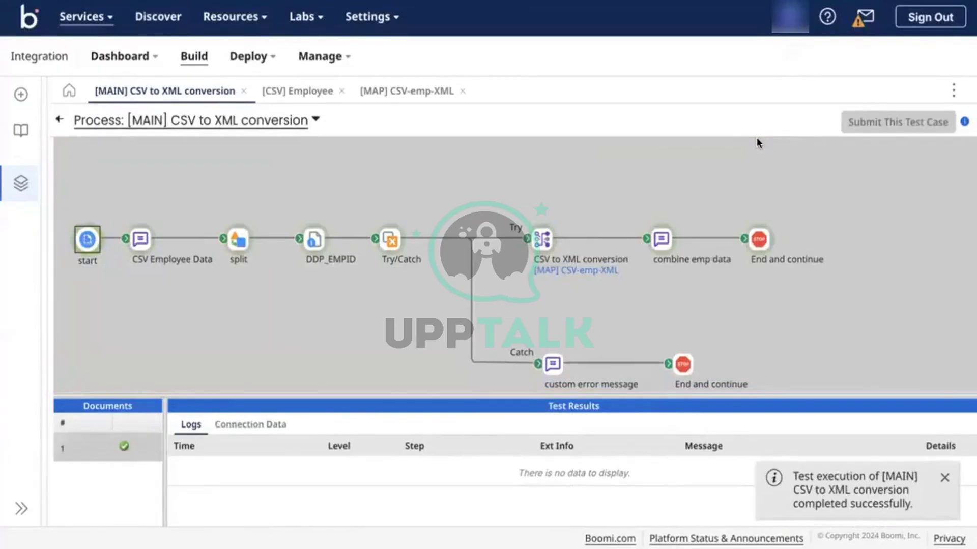
left_click(752, 241)
left_click(252, 424)
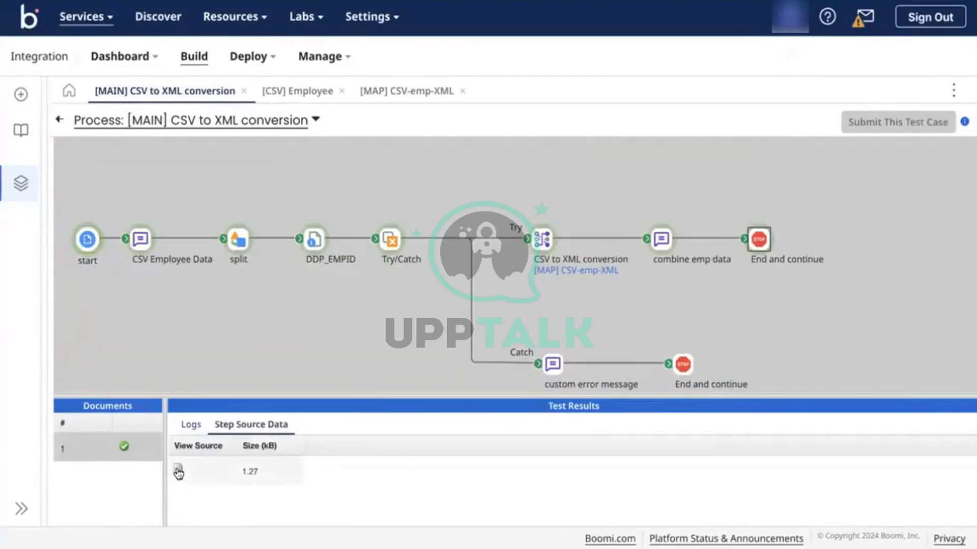
left_click(178, 469)
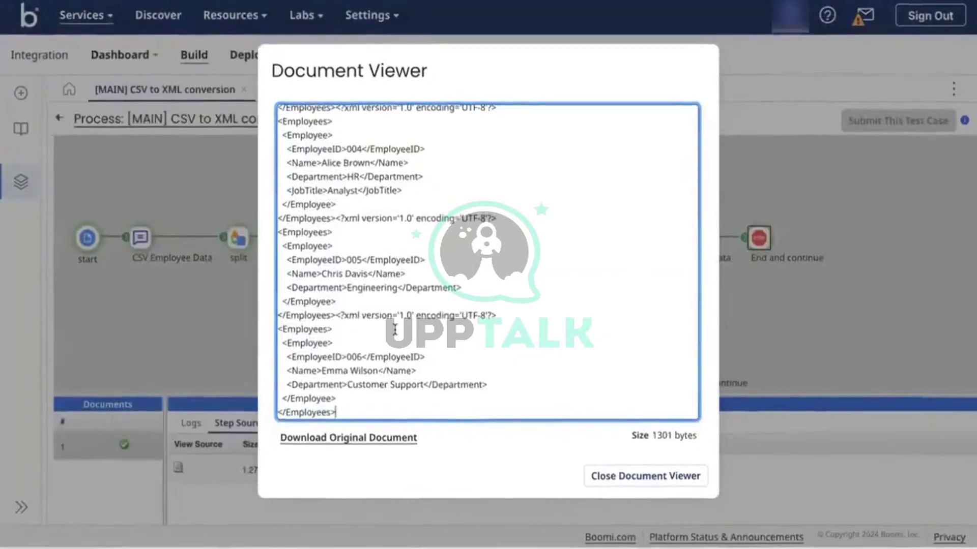
scroll(394, 329, "up", 10)
scroll(395, 330, "down", 10)
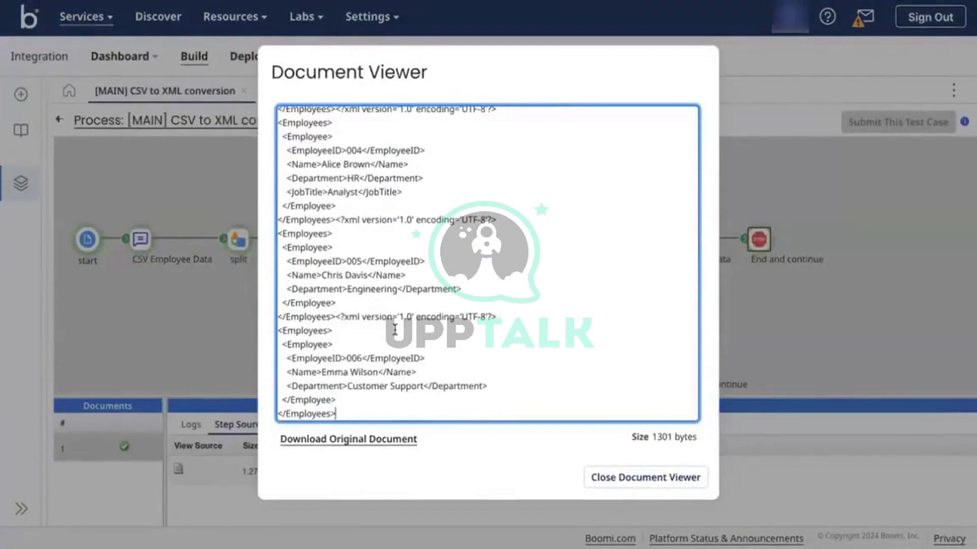
Examine the first employees' job titles in the combined XML document and close the viewer.
scroll(395, 329, "up", 10)
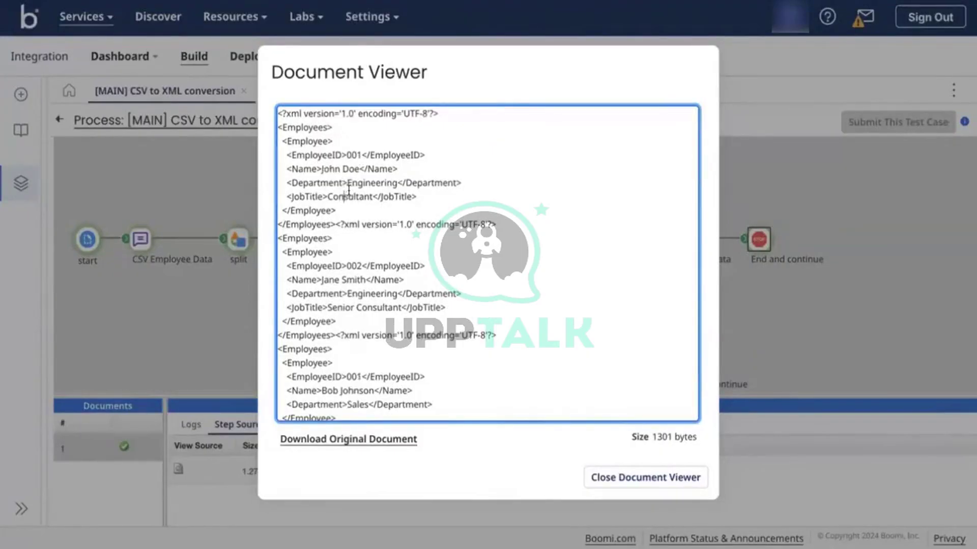
scroll(349, 191, "down", 1)
scroll(349, 191, "up", 1)
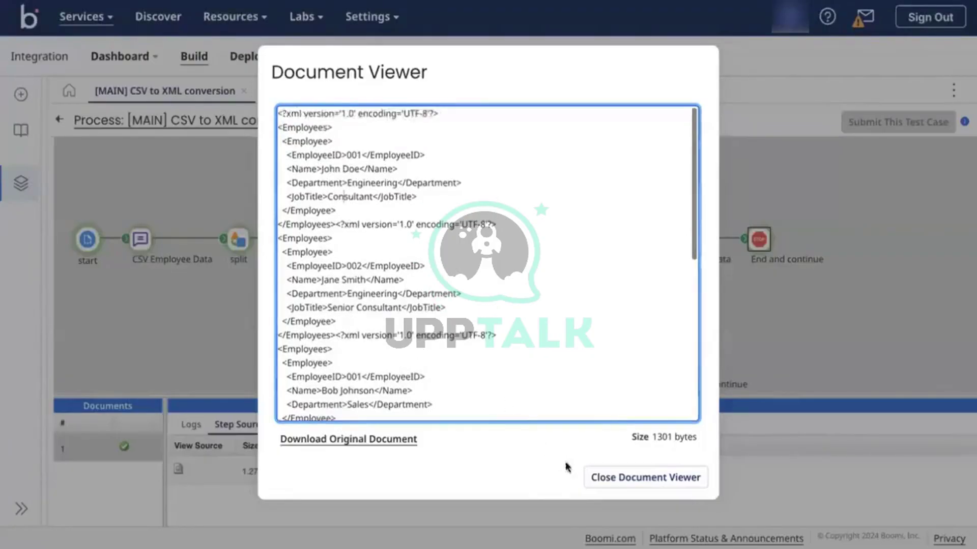
left_click(652, 487)
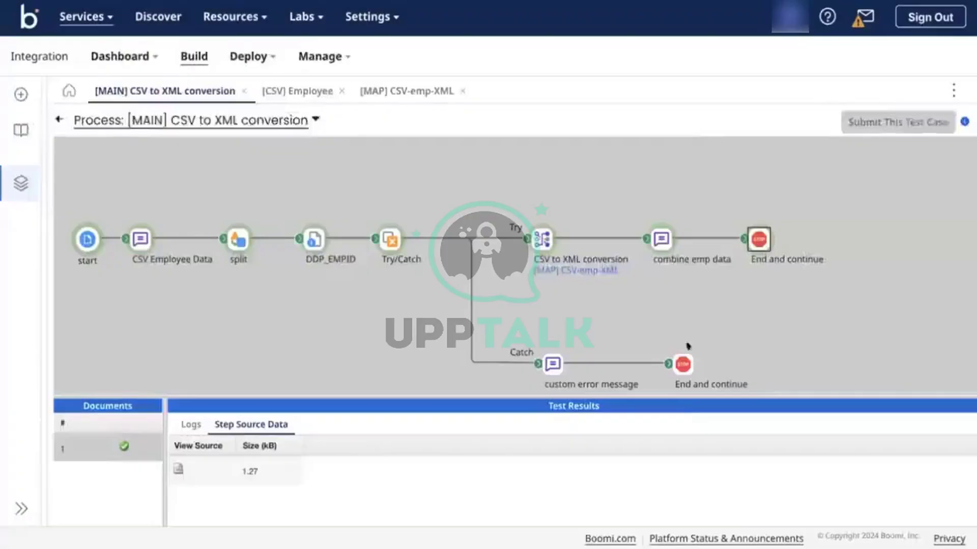
Inspect the first source document of the combine emp data step for its JobTitle value, and look through the remaining documents.
left_click(662, 236)
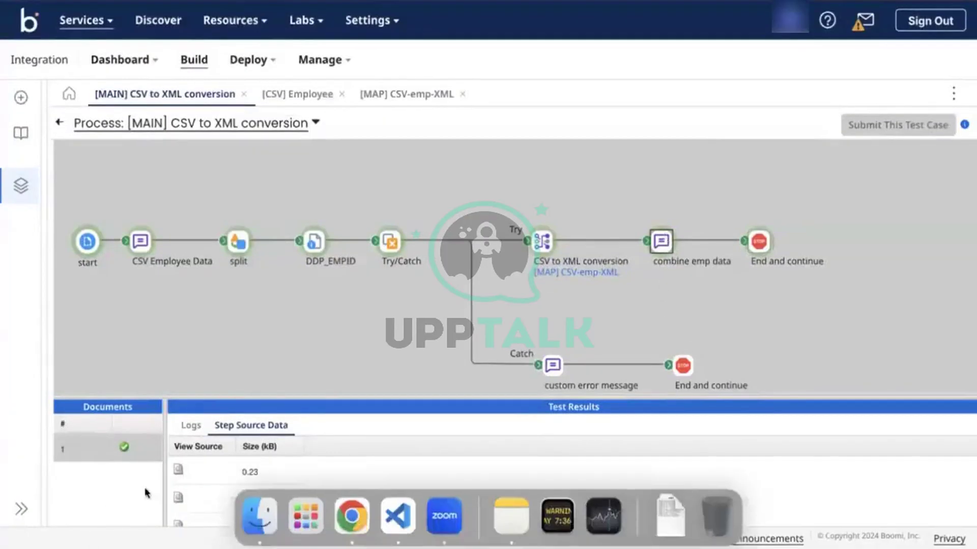
left_click(176, 473)
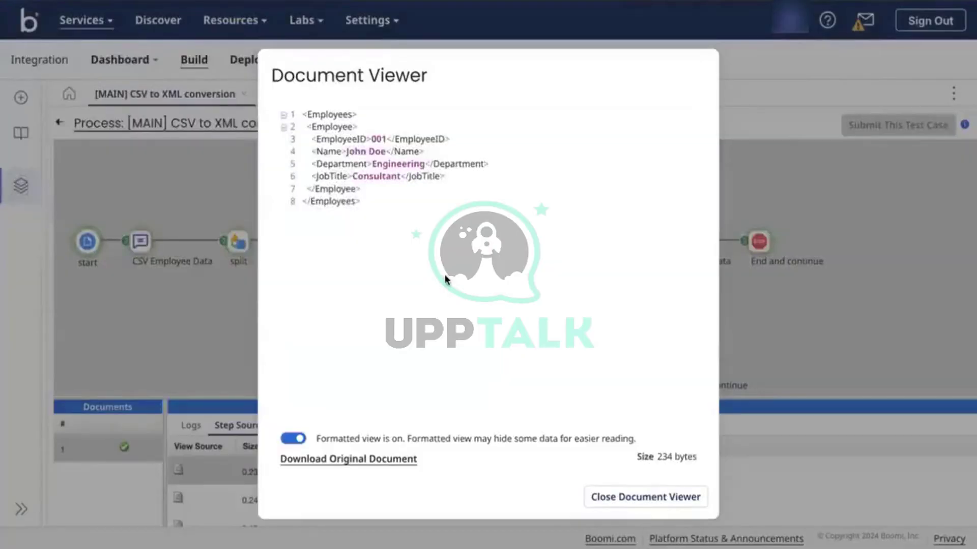
double_click(373, 181)
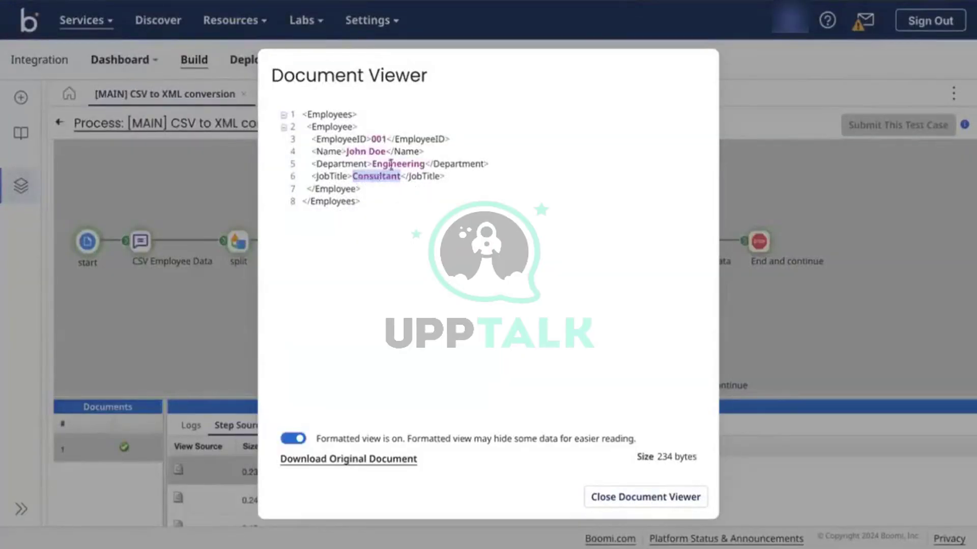
left_click(613, 504)
scroll(234, 488, "down", 3)
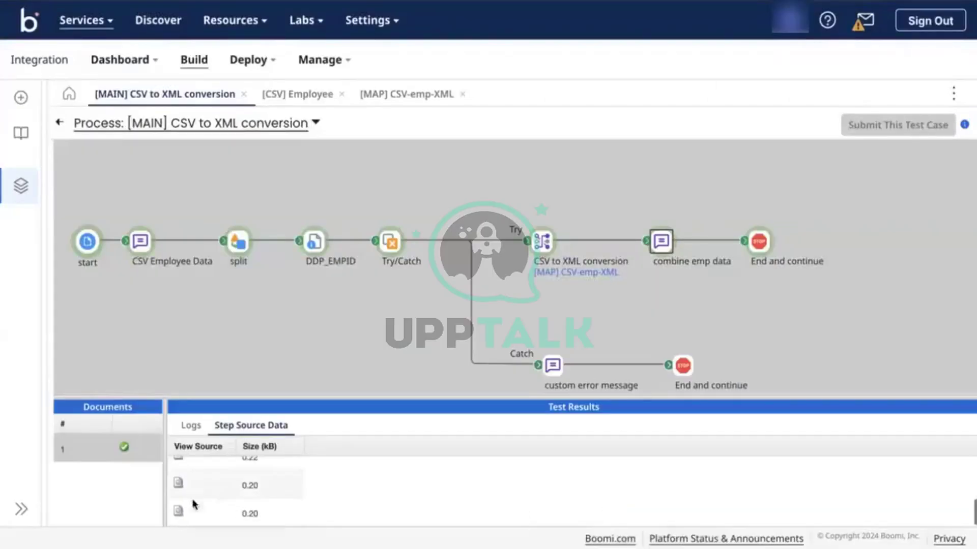
Enlarge the test results and read the CSV to XML conversion log messages on the first record's Simple Lookup key, output value and JobTitle.
left_click(543, 252)
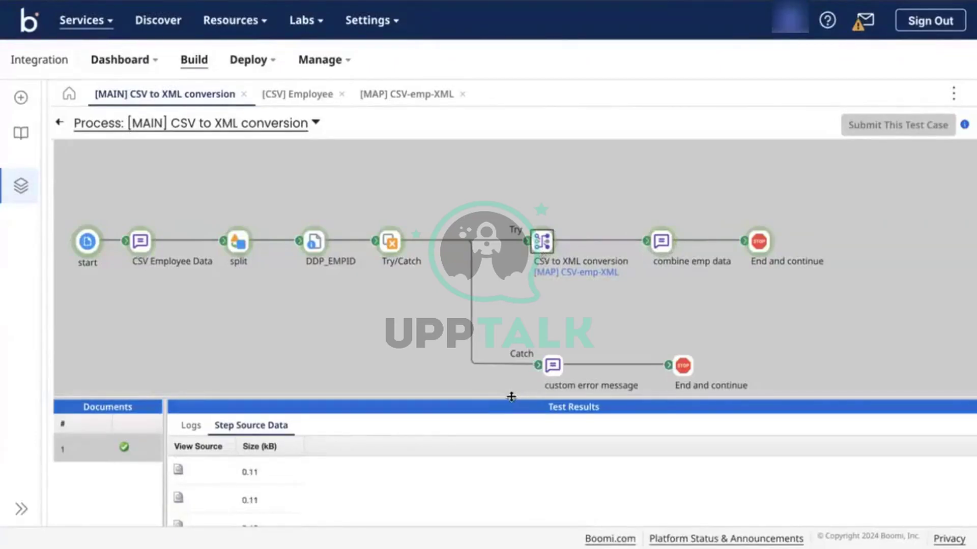
left_click_drag(512, 397, 541, 193)
left_click(191, 224)
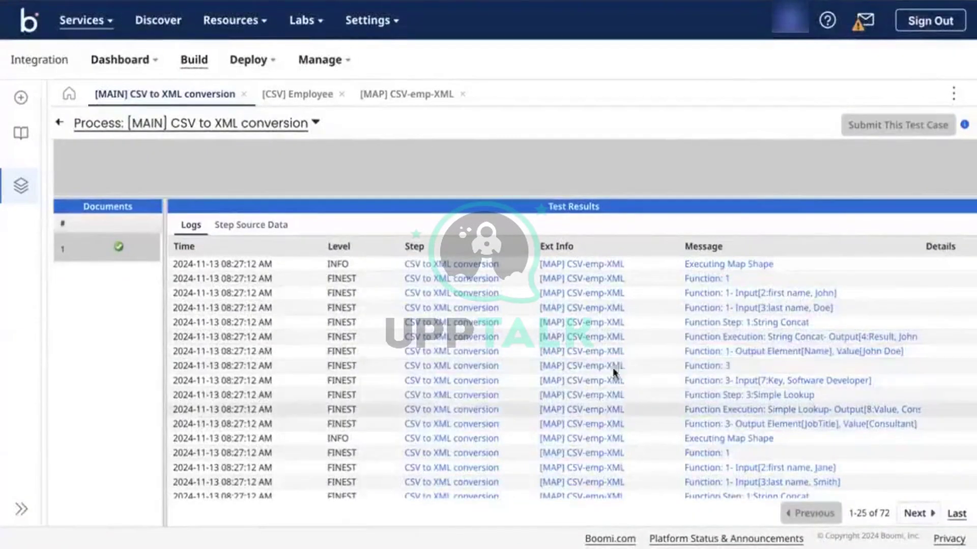
left_click(756, 380)
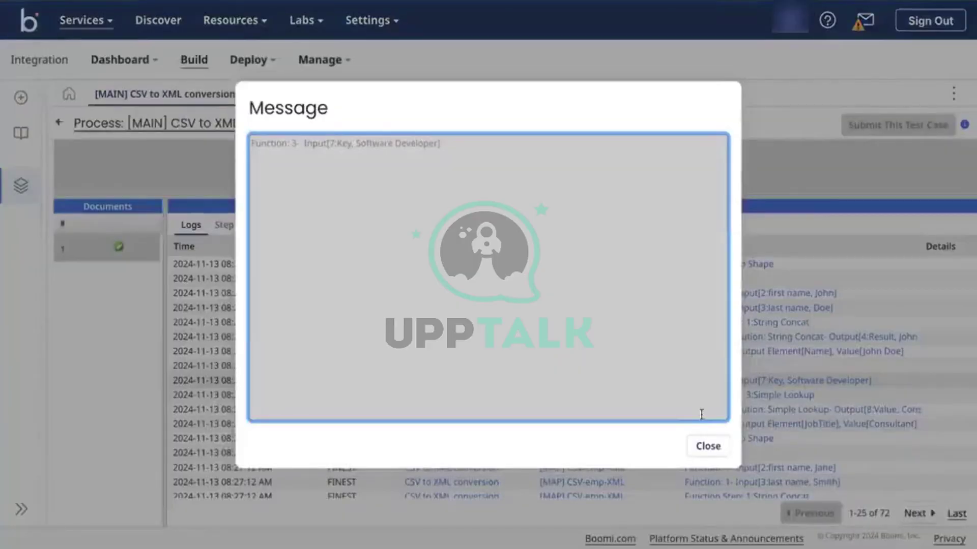
left_click(707, 447)
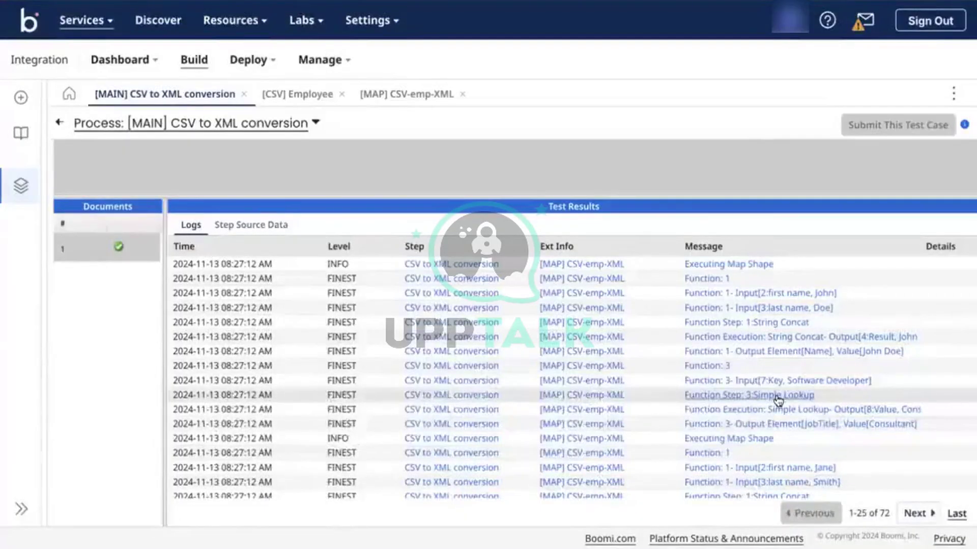
left_click(824, 410)
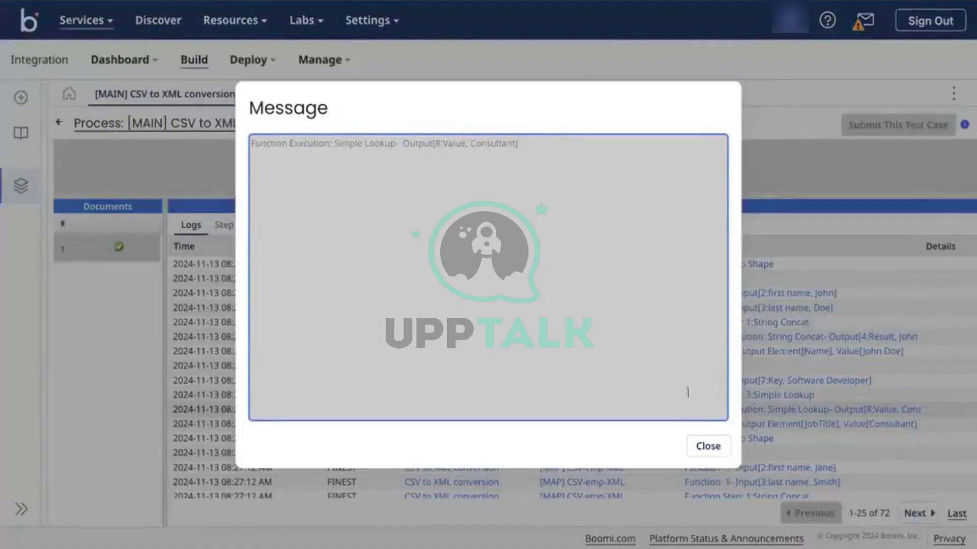
left_click(713, 455)
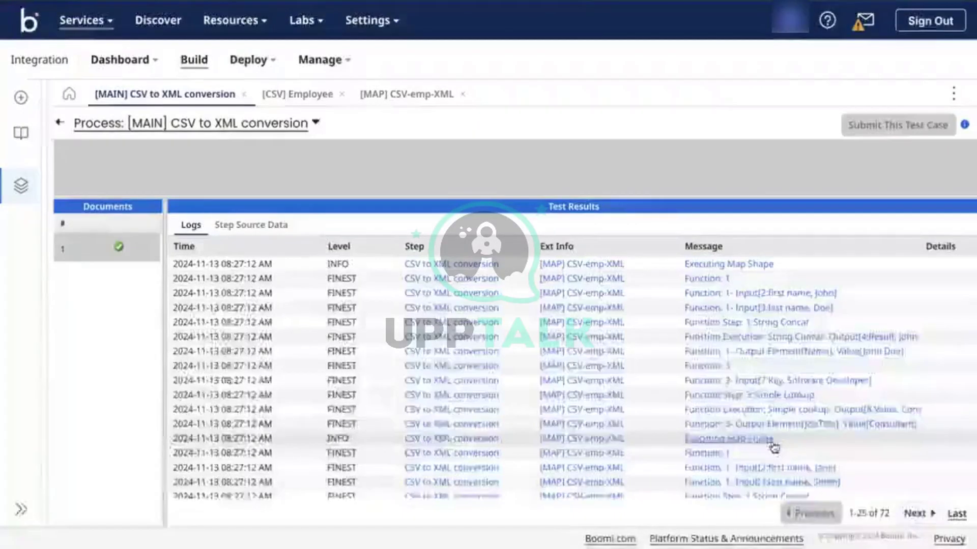
scroll(774, 448, "down", 2)
left_click(833, 406)
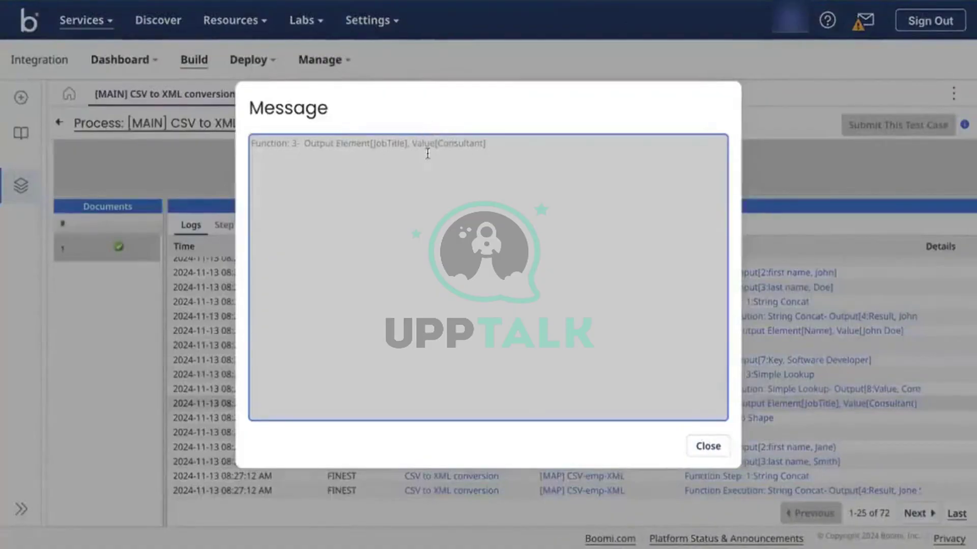
left_click(715, 450)
Read the second record's log messages for the Simple Lookup key Senior Software Developer, its output value and its JobTitle element.
scroll(855, 427, "down", 5)
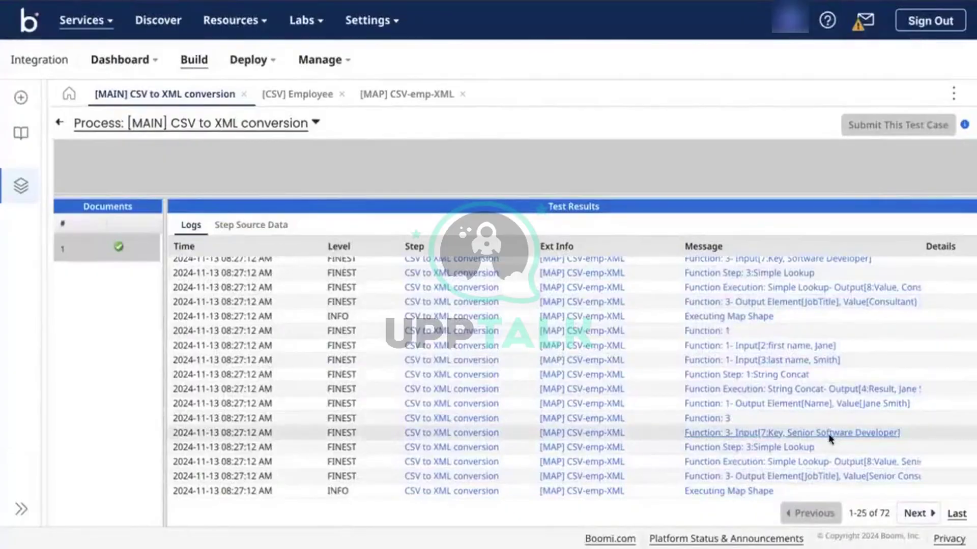
left_click(828, 436)
left_click(709, 452)
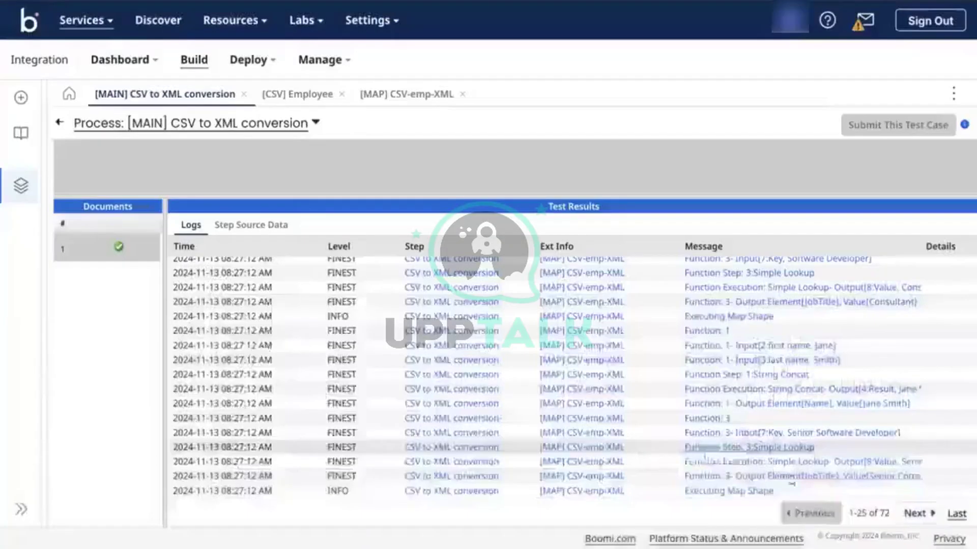
left_click(828, 464)
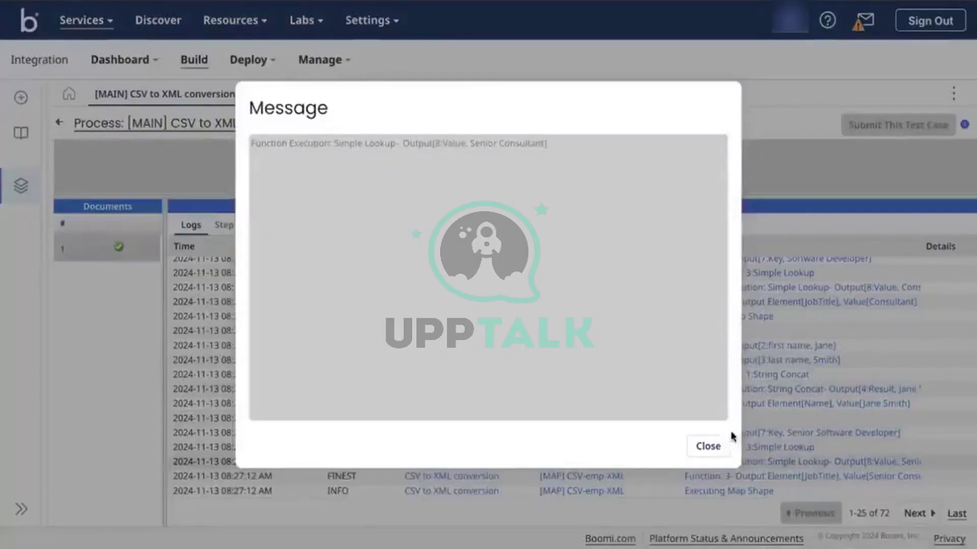
left_click(709, 447)
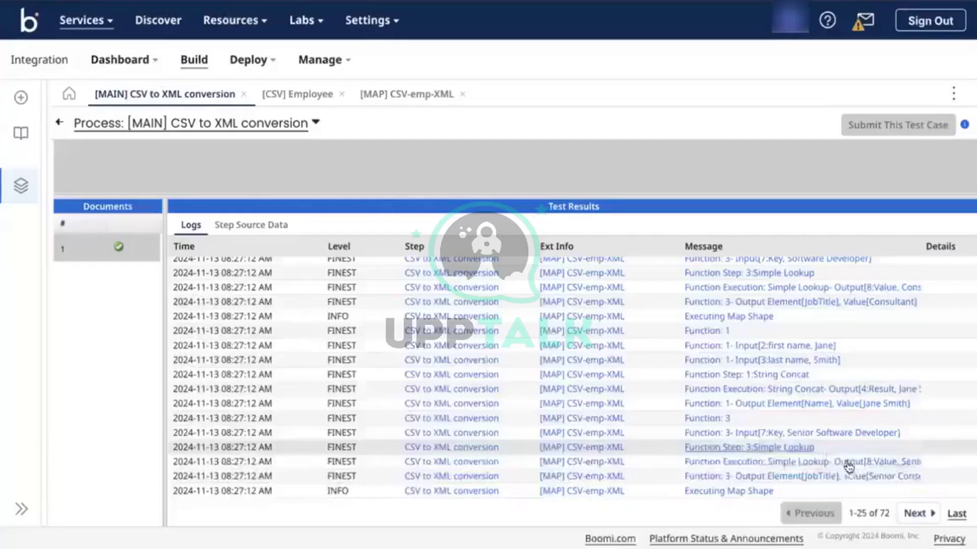
left_click(870, 478)
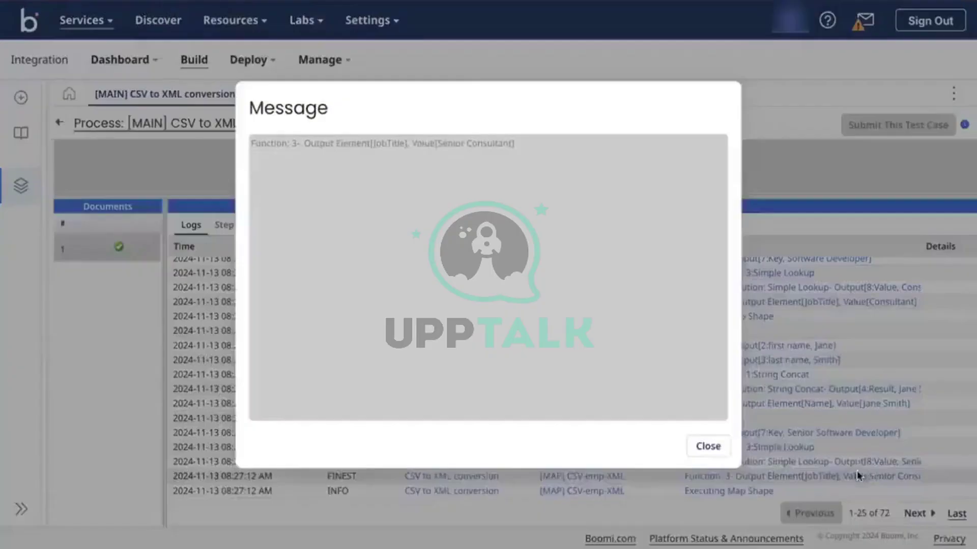
left_click(709, 446)
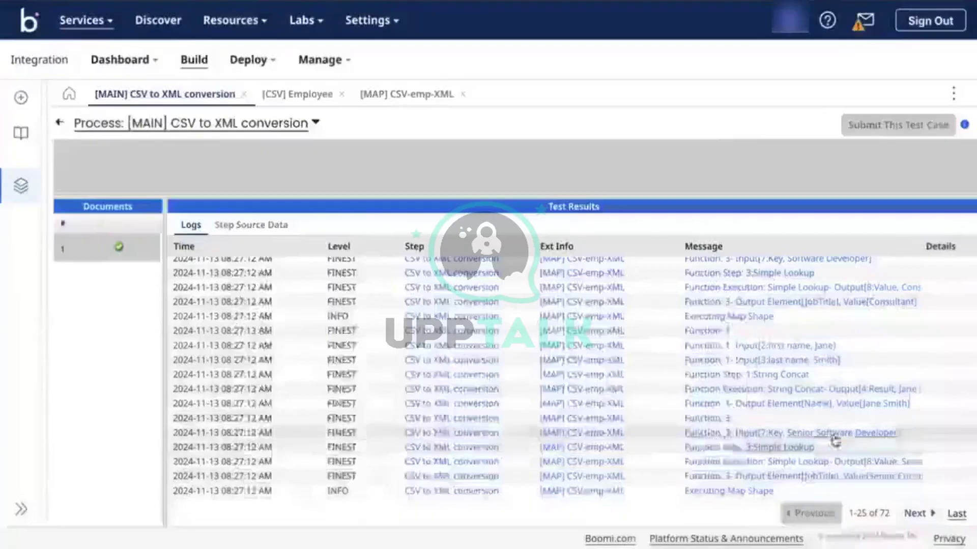
Review the second page of map logs for the following employees and shrink the test results area again.
left_click(915, 513)
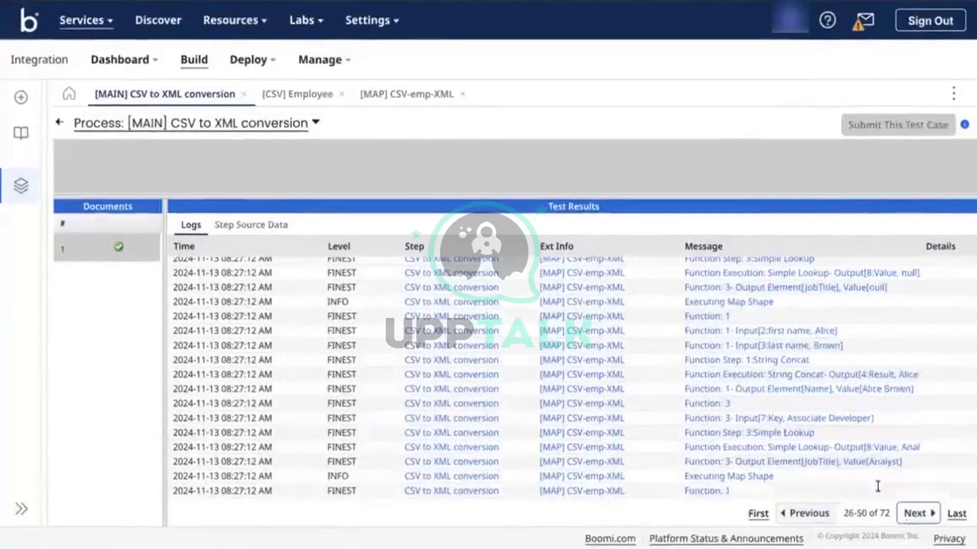
scroll(785, 440, "up", 3)
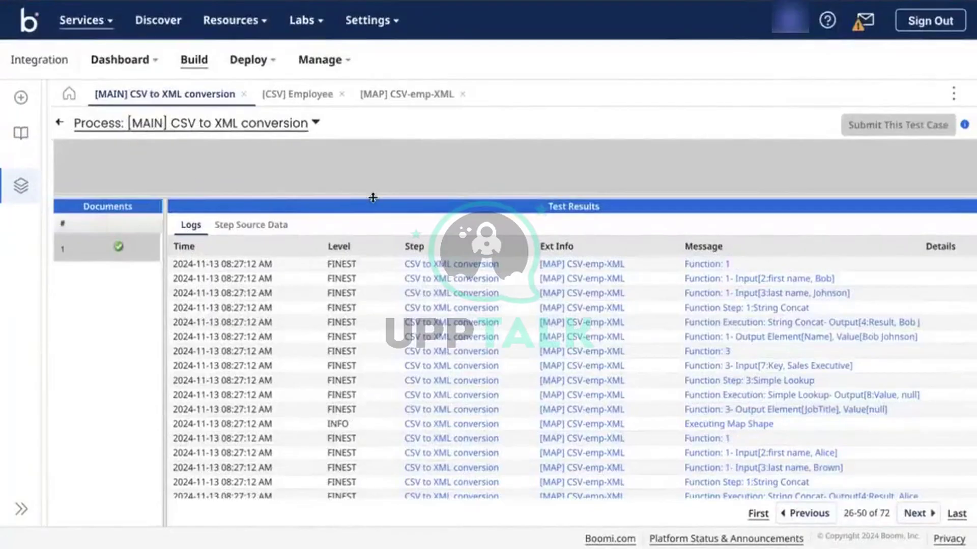
left_click_drag(373, 198, 361, 372)
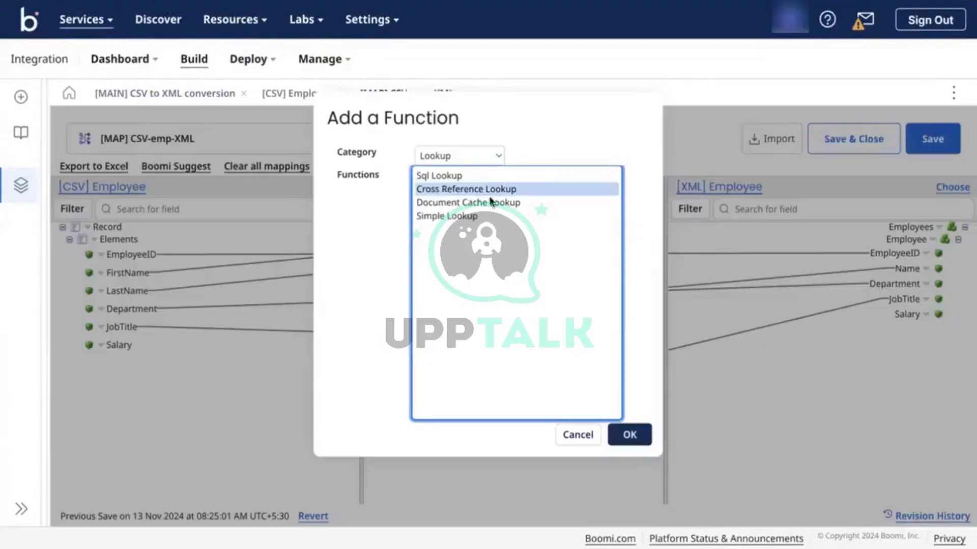
Add a Cross Reference Lookup function to the CSV-emp-XML map and start a new cross reference table for it.
left_click(491, 202)
left_click(456, 192)
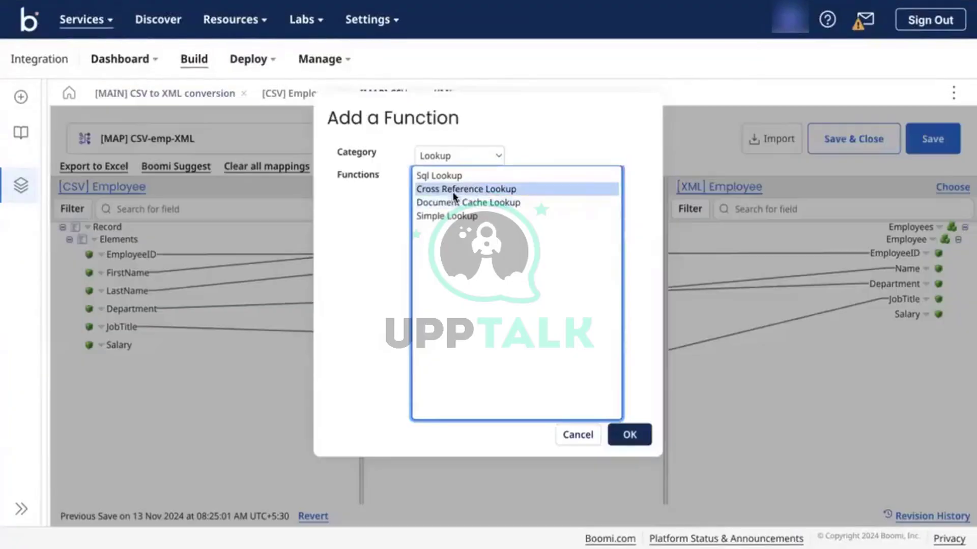
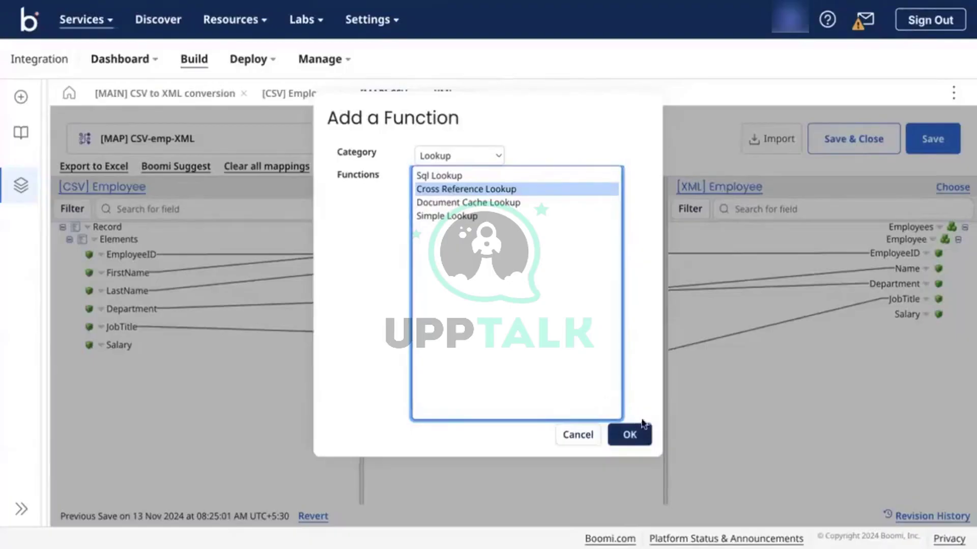
left_click(630, 434)
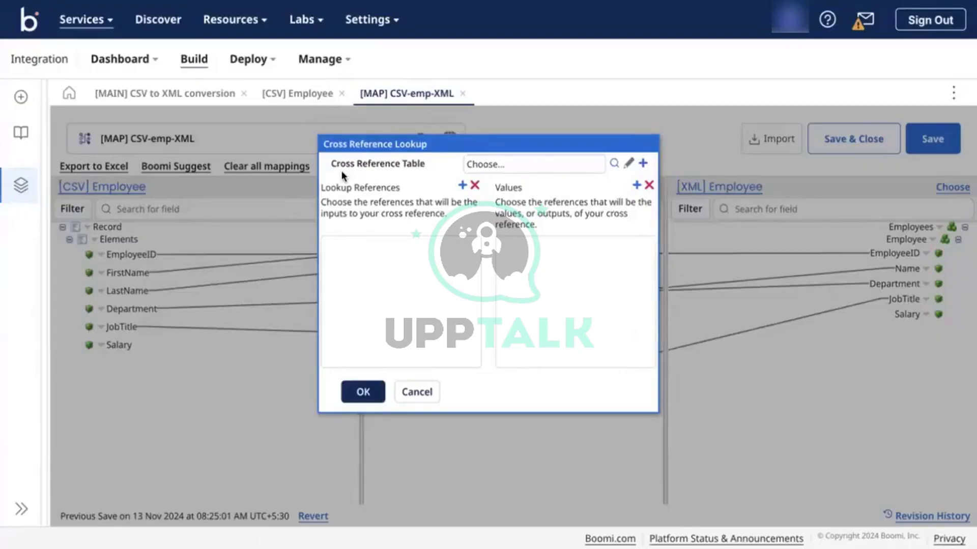
left_click(643, 163)
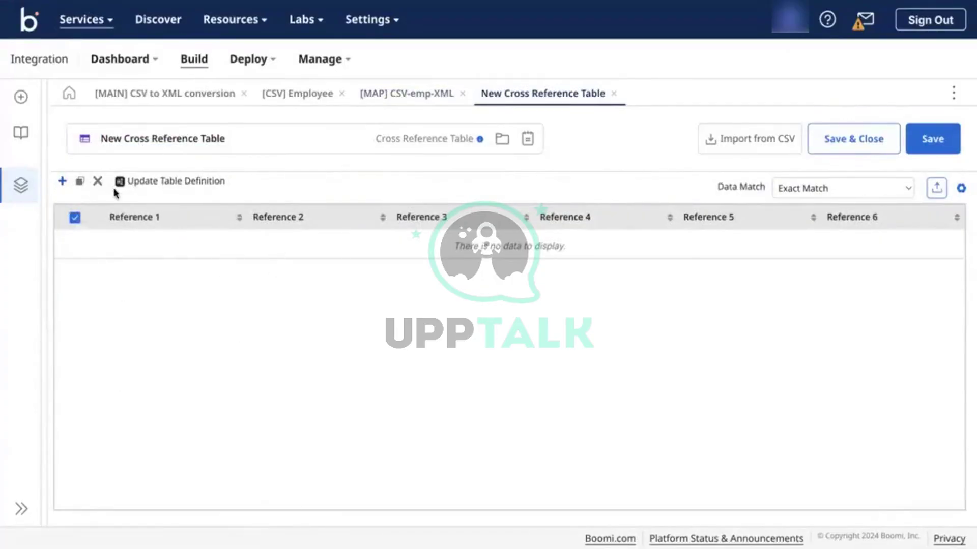
Try out a blank row in the new cross reference table, and discard both the table and the Cross Reference Lookup.
left_click(62, 181)
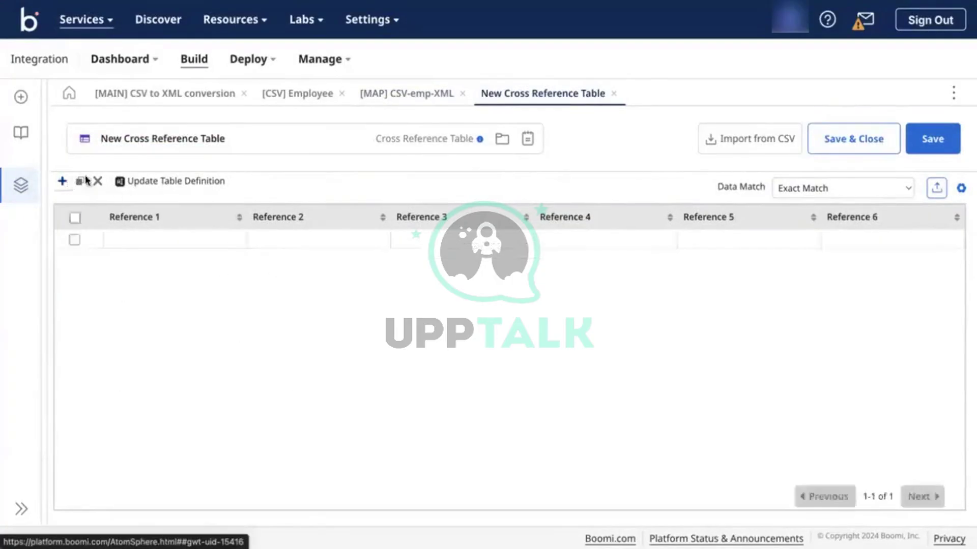
left_click(205, 235)
left_click(140, 223)
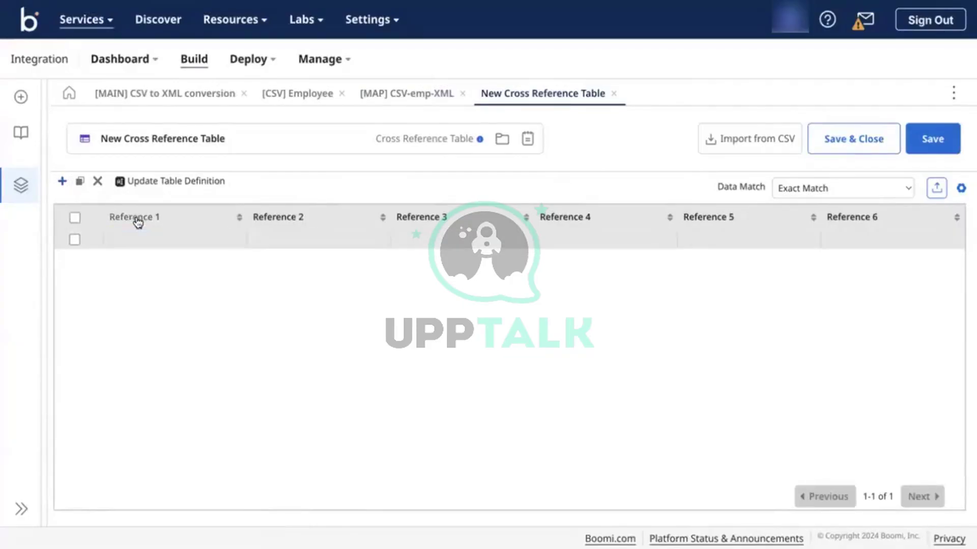
left_click(170, 241)
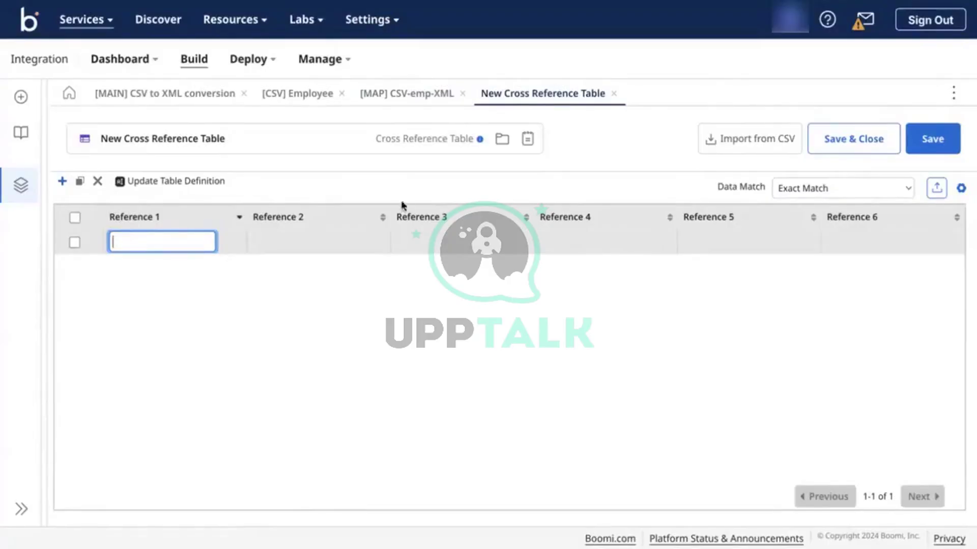
left_click(614, 94)
left_click(616, 98)
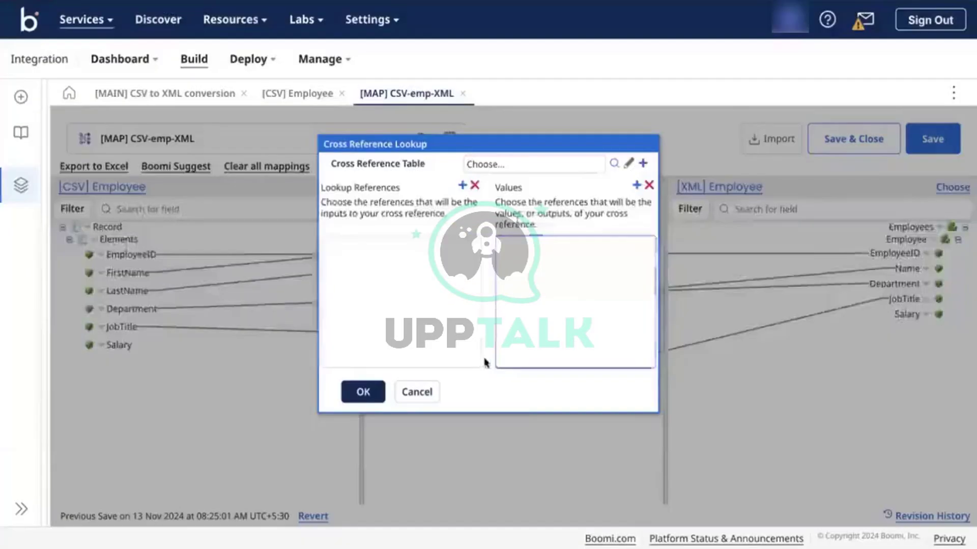
left_click(592, 319)
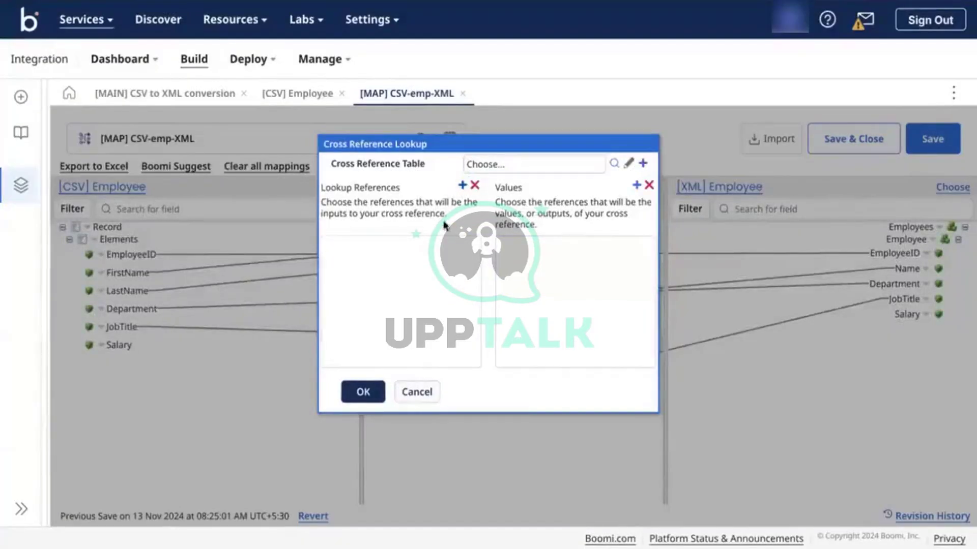
left_click(399, 395)
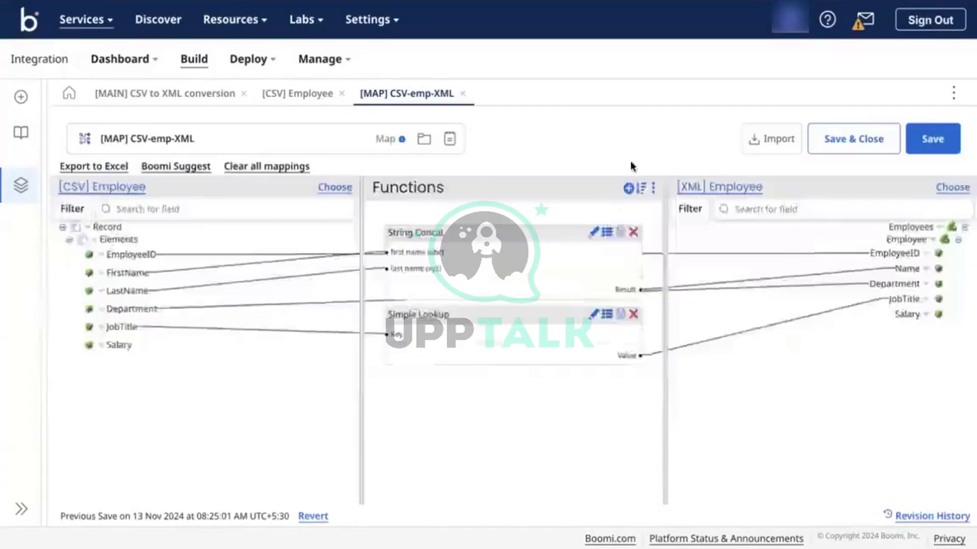
Examine the Document Cache Lookup function's document cache, cache index and output settings for the map, and discard it.
left_click(628, 189)
left_click(461, 151)
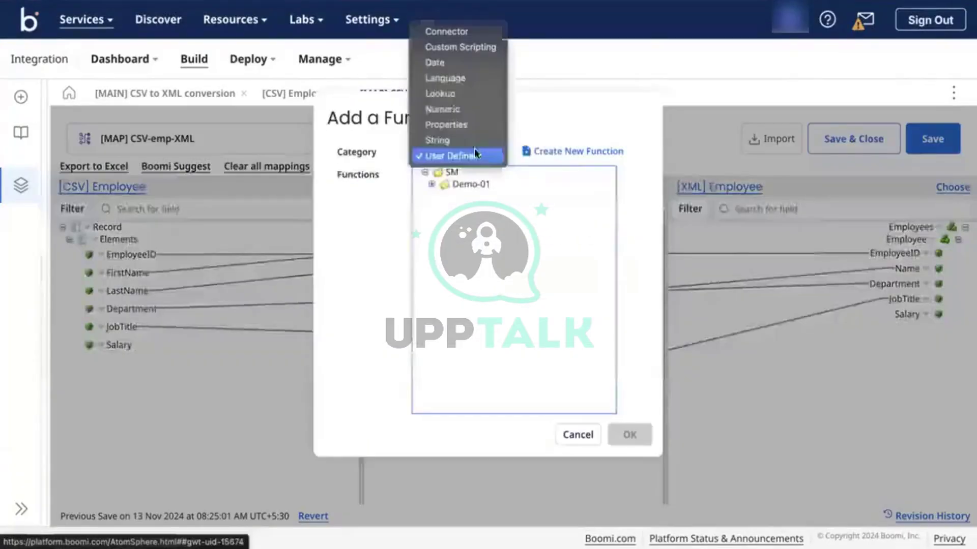
left_click(440, 93)
left_click(449, 191)
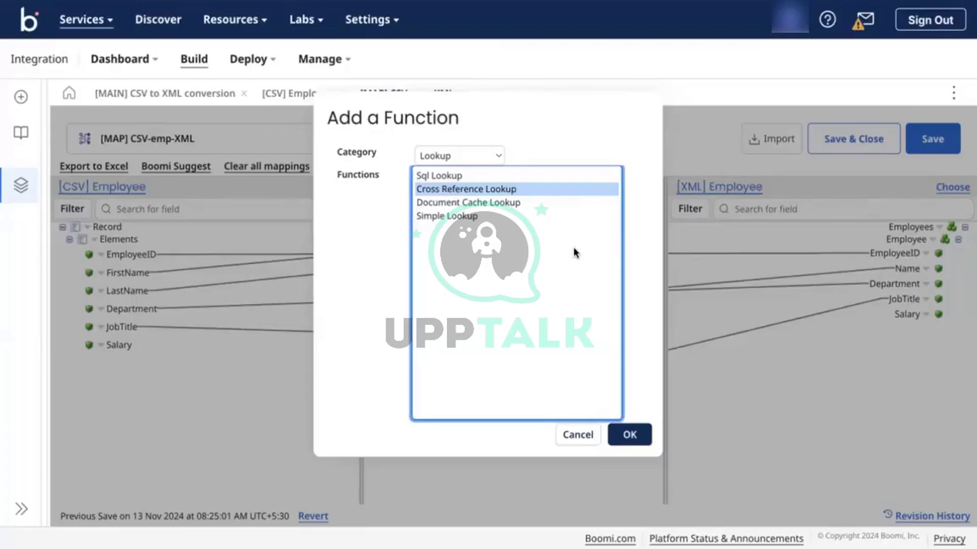
left_click(505, 206)
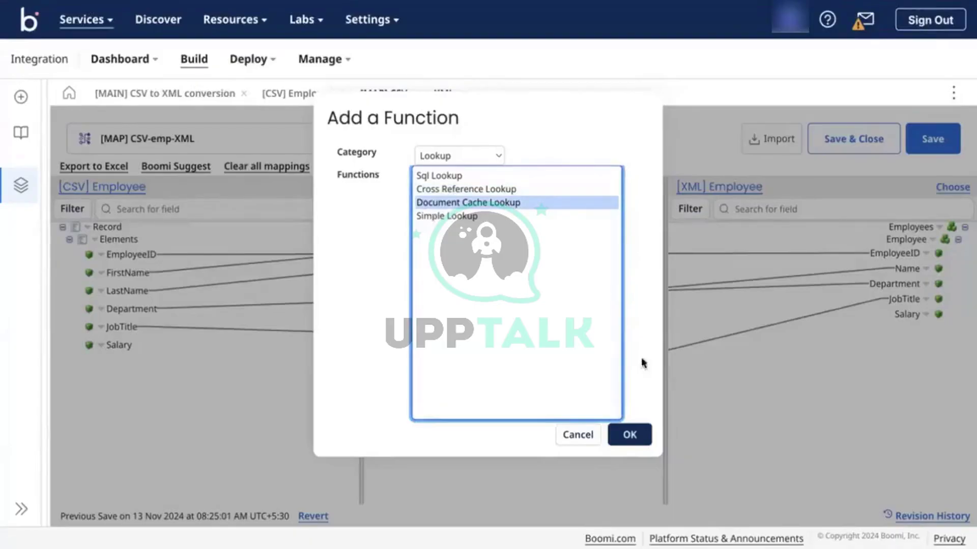
left_click(629, 435)
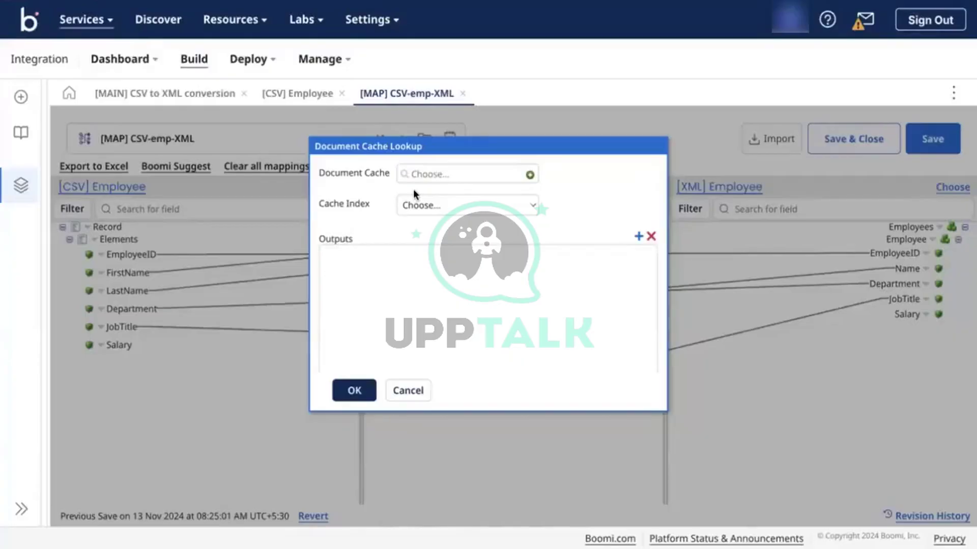
scroll(447, 246, "down", 1)
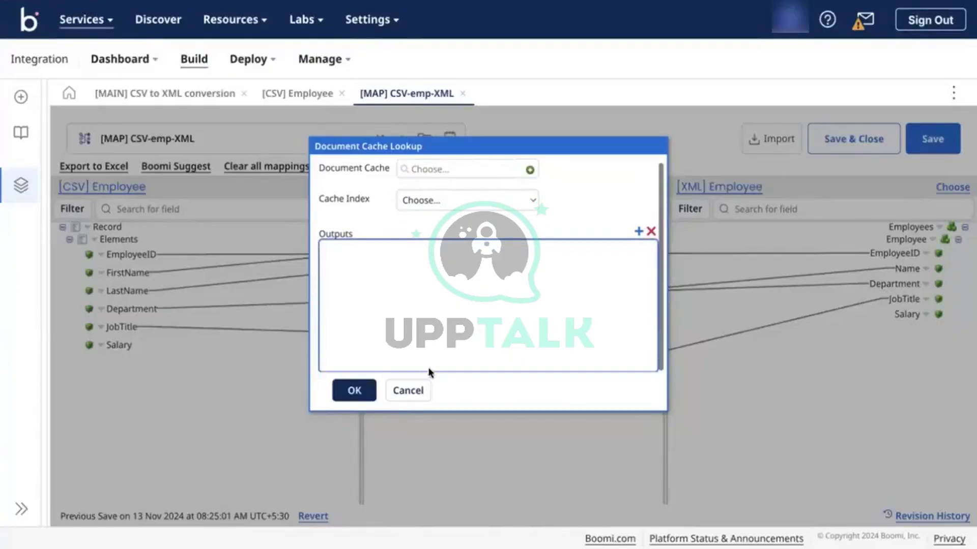
left_click(408, 390)
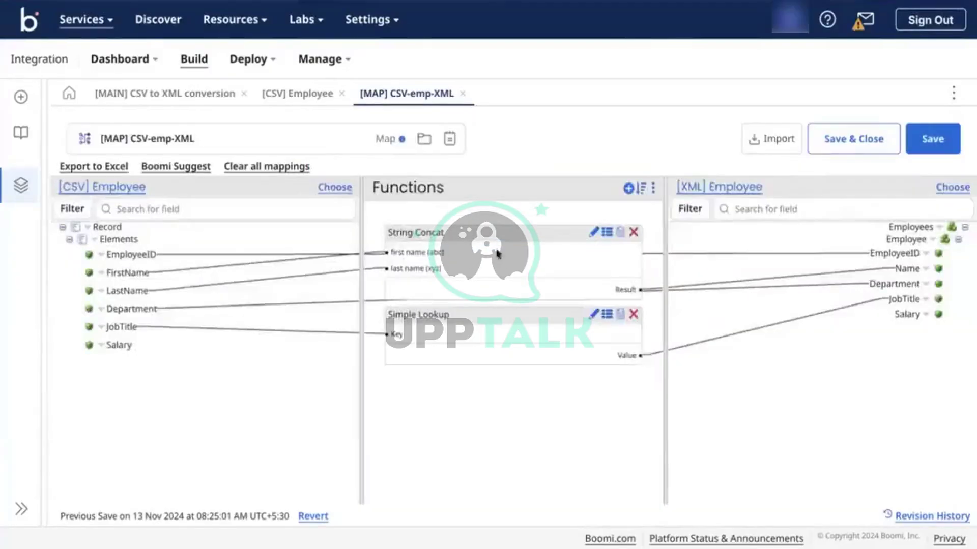
Start a Sql Lookup function for the map and examine its Connection, Type and Sql to Execute settings.
left_click(628, 191)
left_click(462, 156)
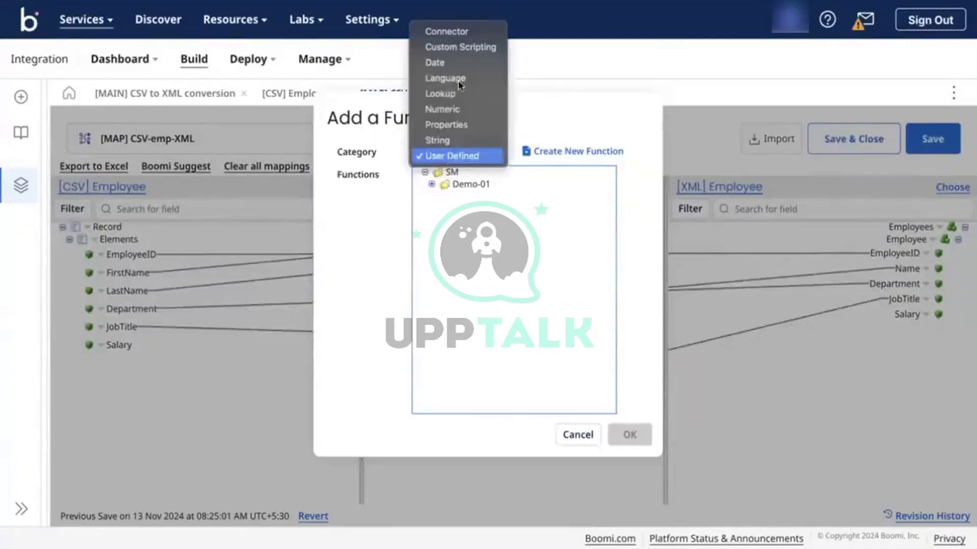
left_click(440, 92)
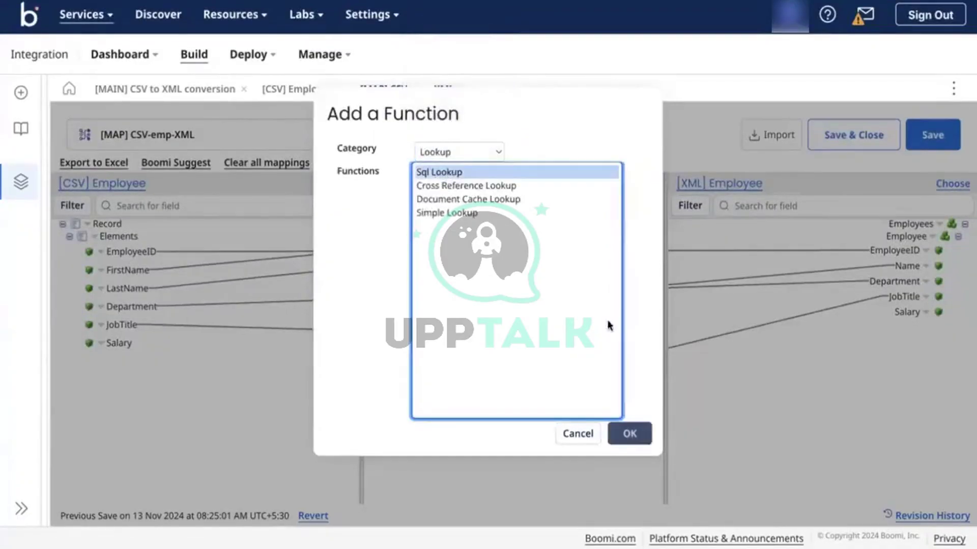
left_click(630, 434)
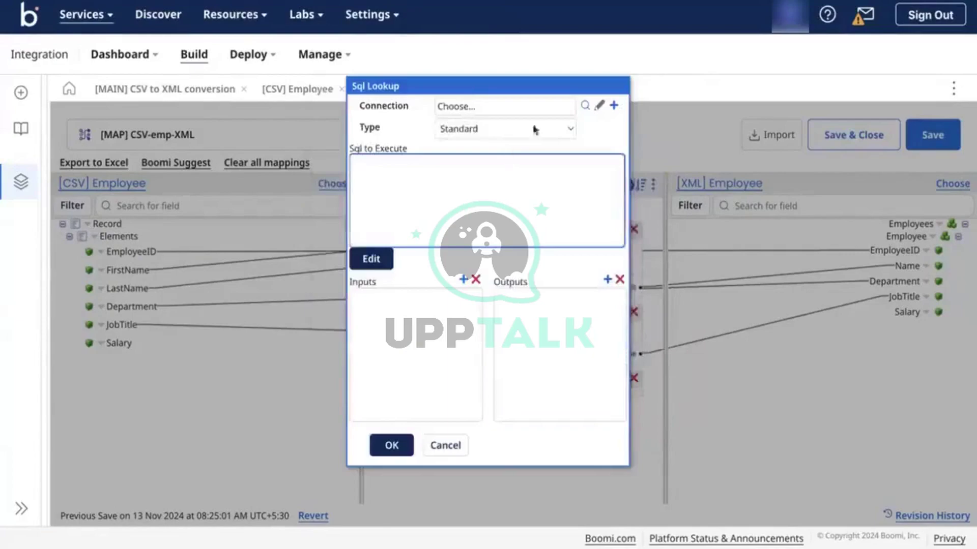
left_click(475, 98)
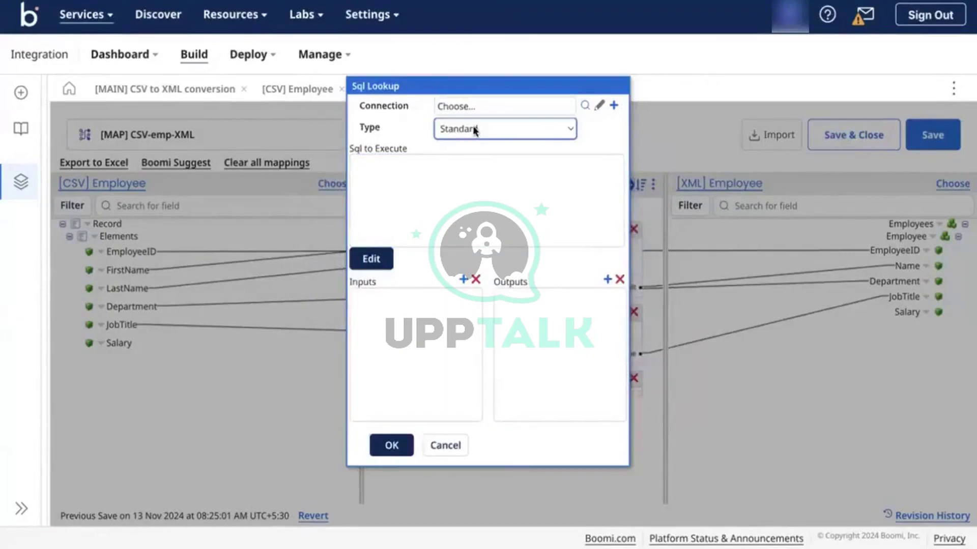
left_click(382, 180)
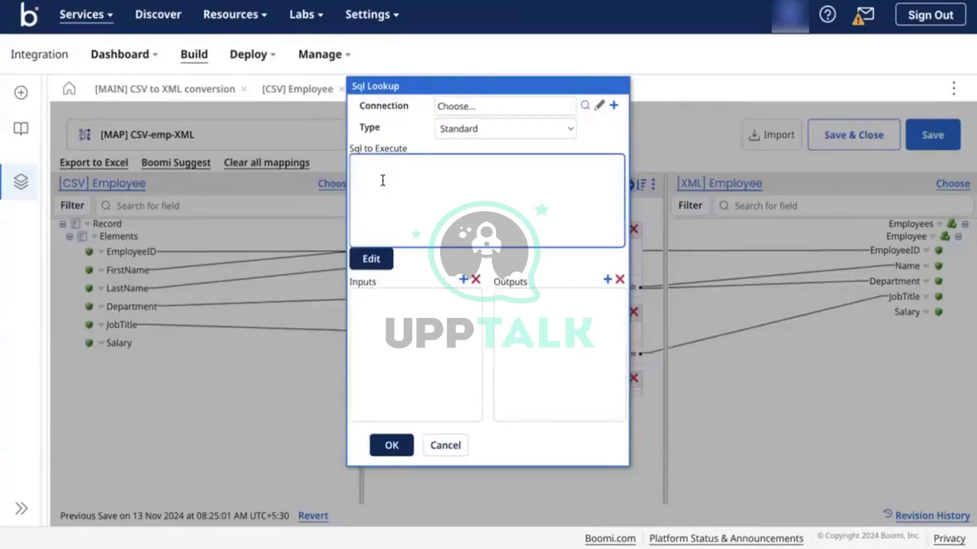
left_click(444, 306)
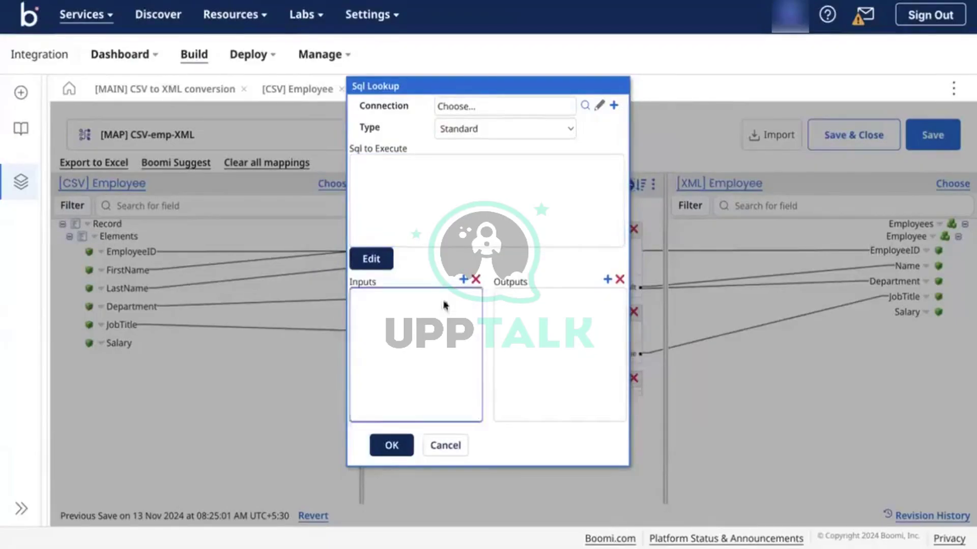
left_click(508, 332)
left_click(528, 207)
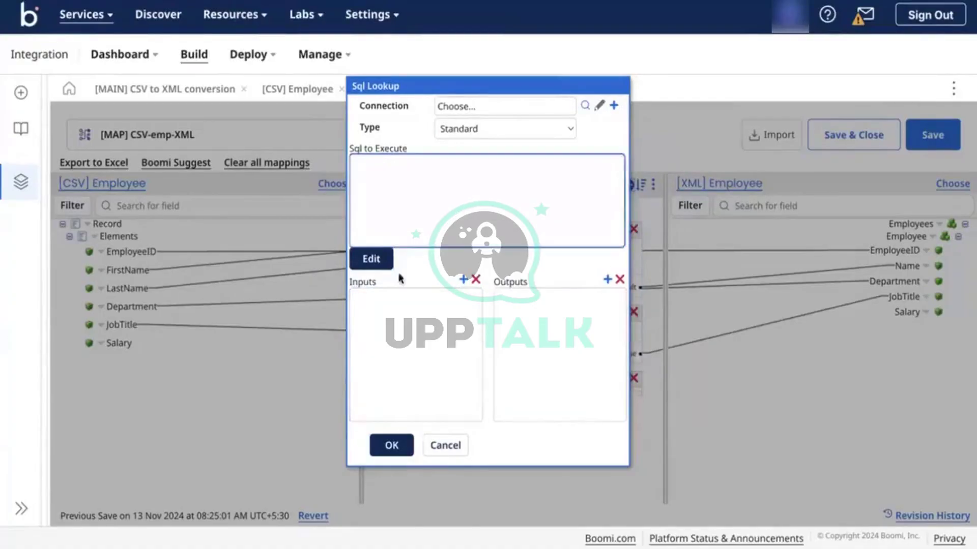
Review the Inputs, Outputs and Connection settings of the Sql Lookup, and discard the function.
left_click(433, 311)
left_click(591, 331)
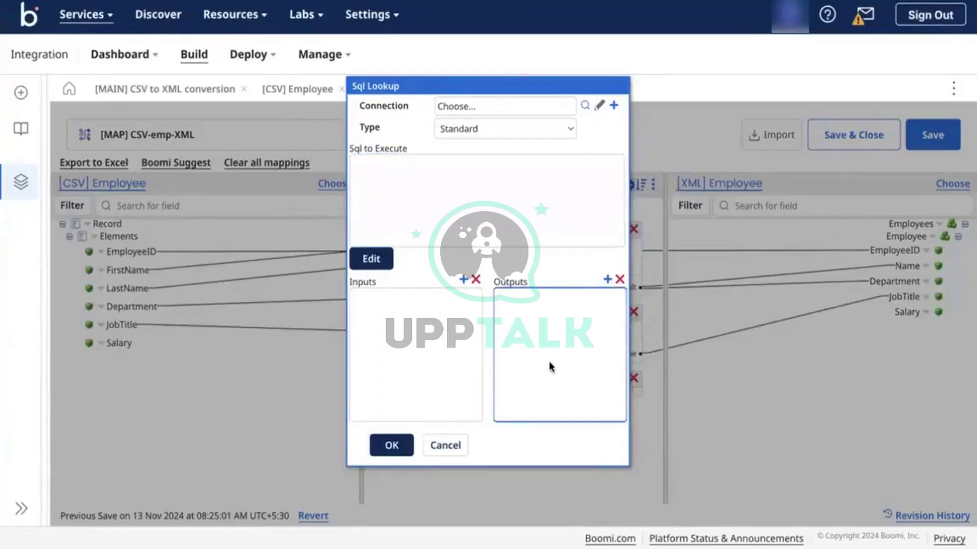
left_click(367, 105)
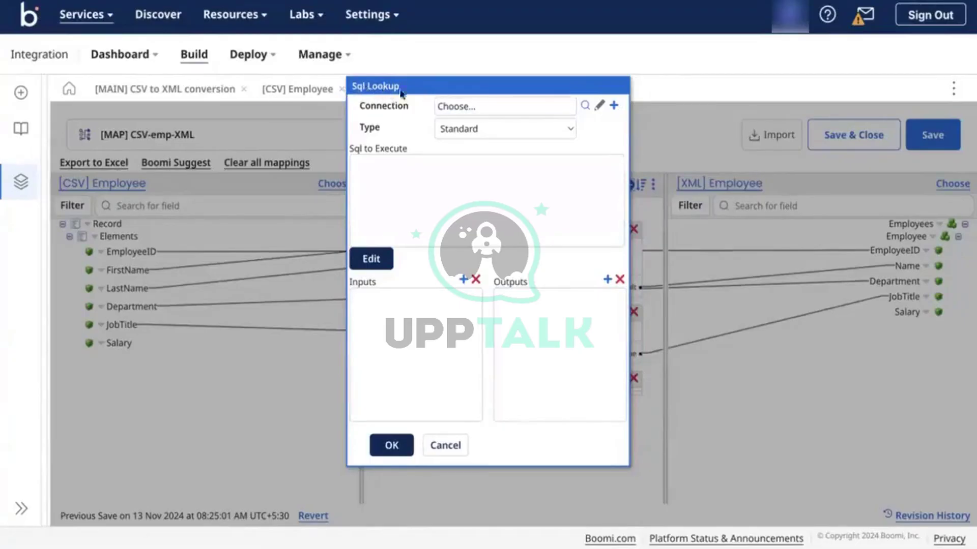
left_click(399, 344)
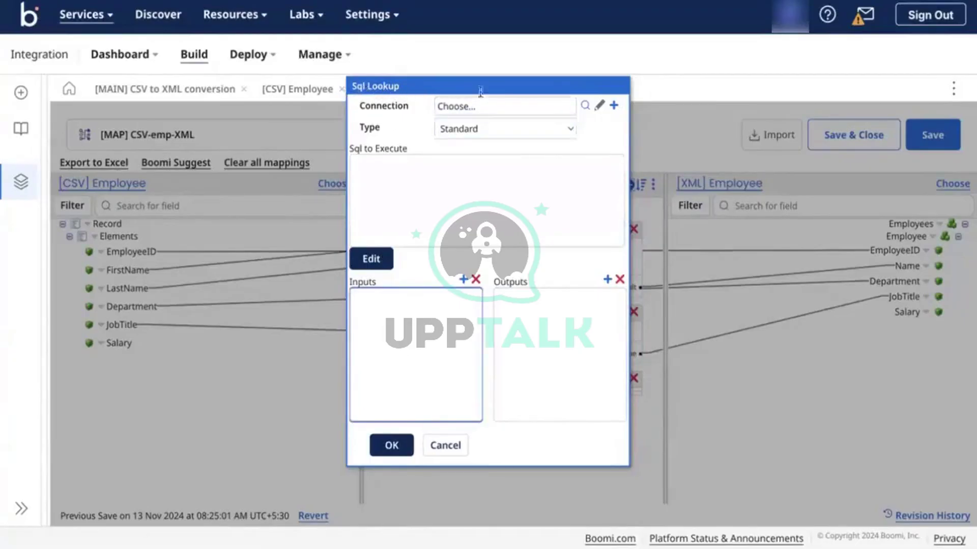
left_click(480, 91)
left_click(438, 106)
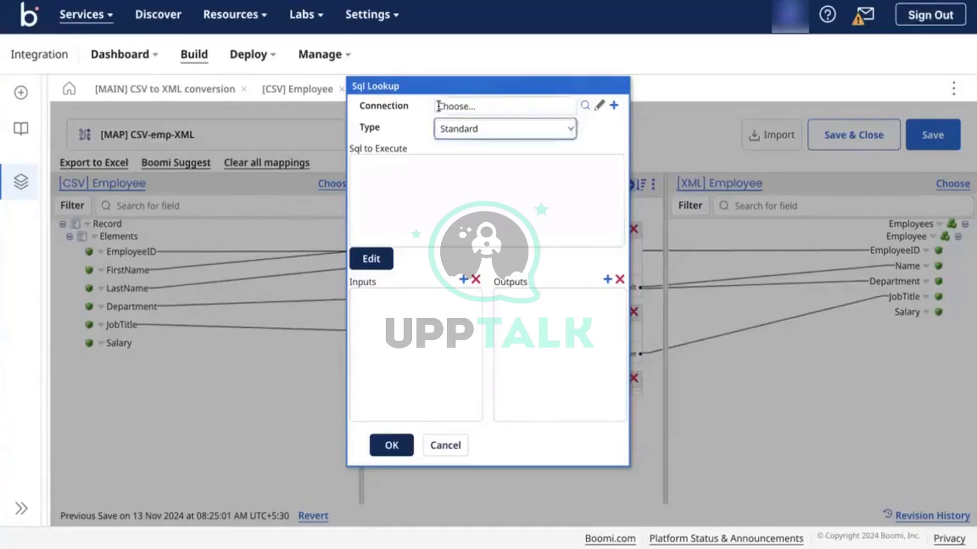
left_click(444, 445)
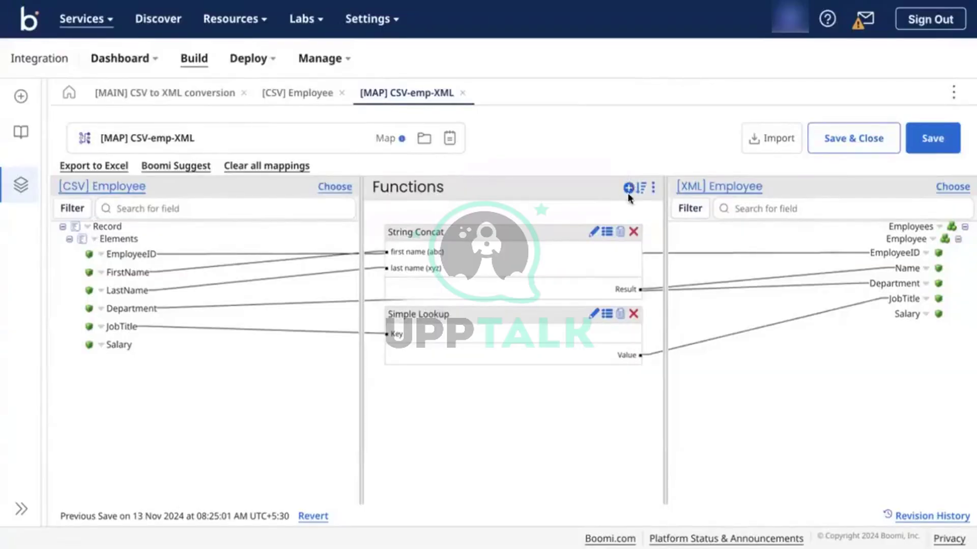
Bring up the available Lookup functions for the map and check the [MAIN] CSV to XML conversion process before returning to them.
left_click(629, 189)
left_click(458, 152)
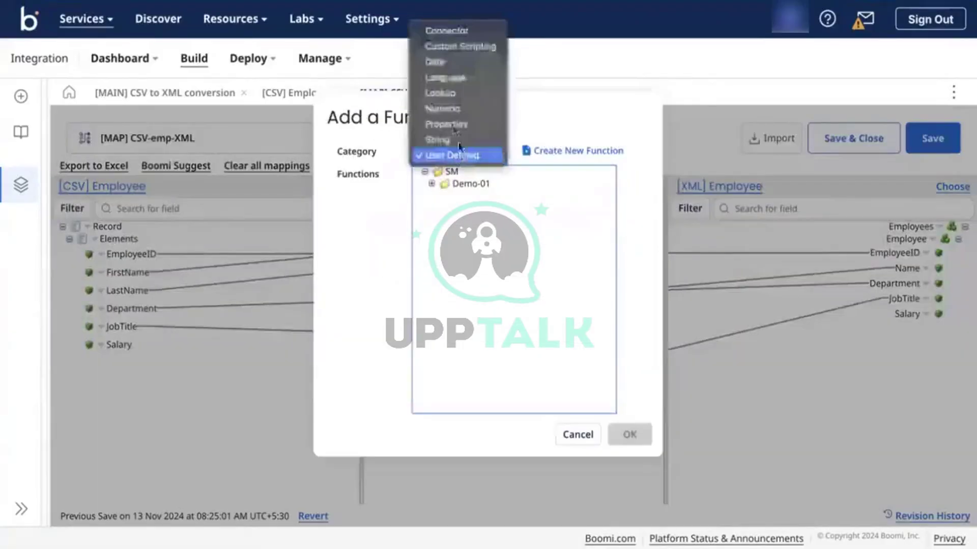
left_click(466, 94)
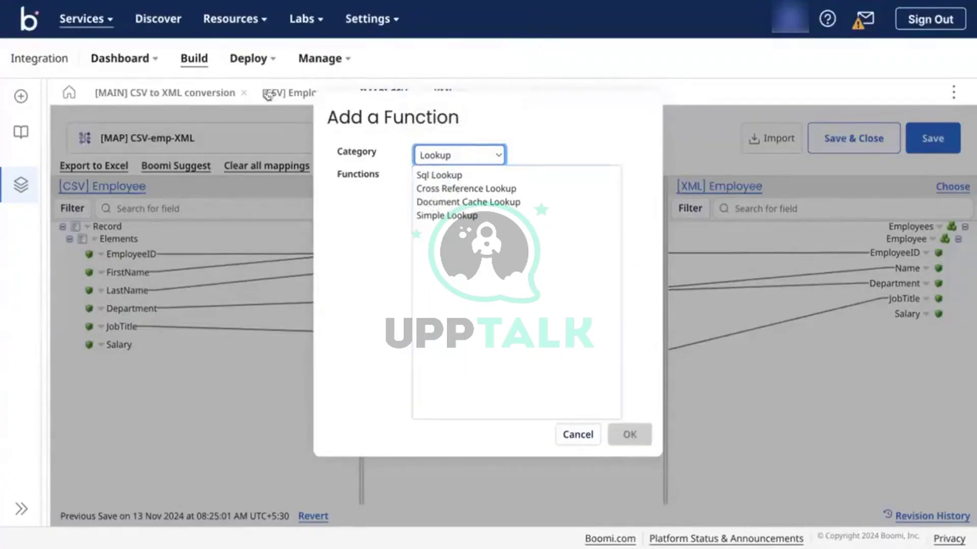
left_click(192, 95)
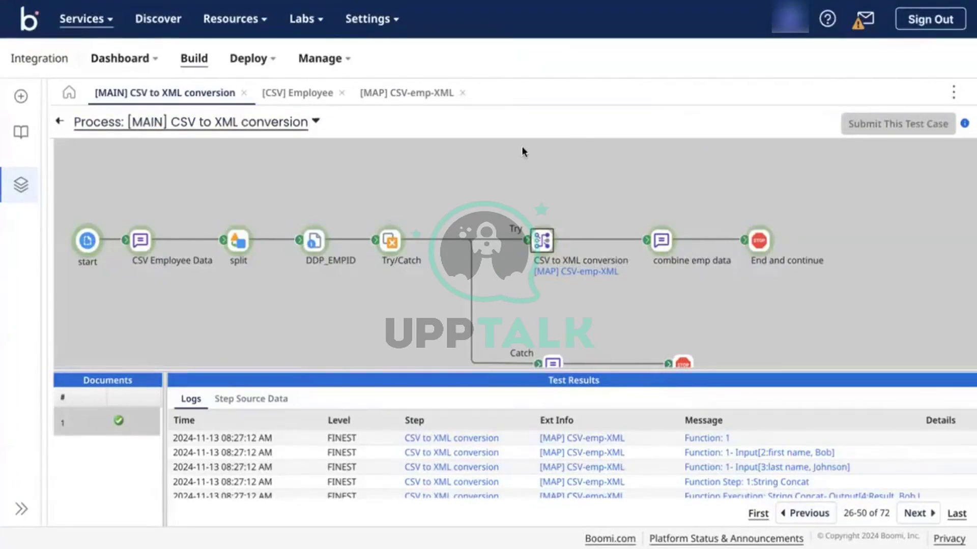
left_click(402, 93)
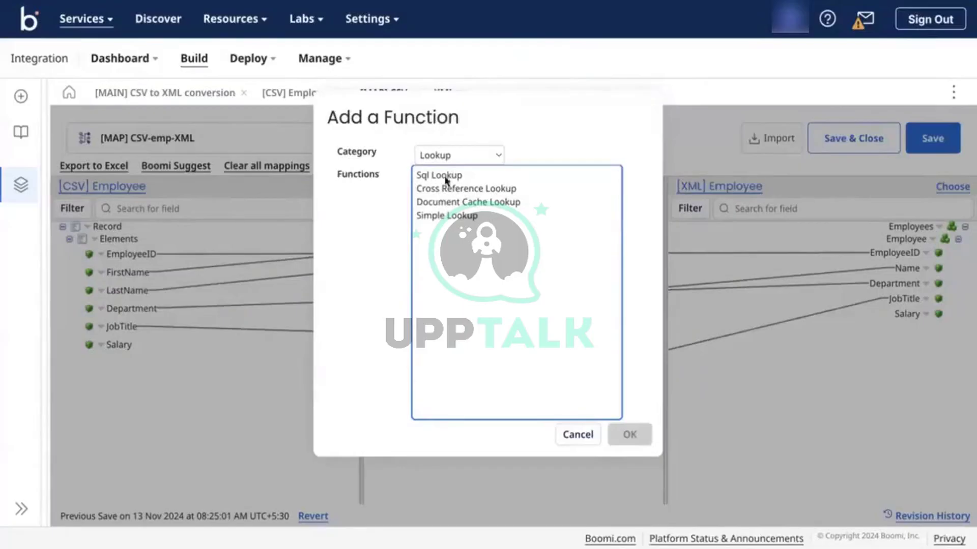
View the Sql Lookup settings once more, discard them and return to the function selection.
left_click(461, 177)
left_click(630, 434)
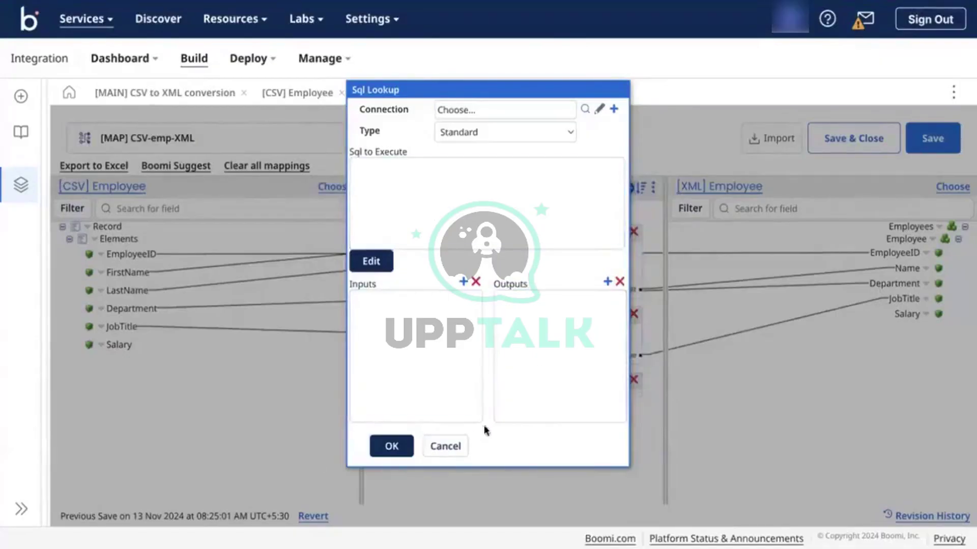
left_click(464, 453)
left_click(629, 188)
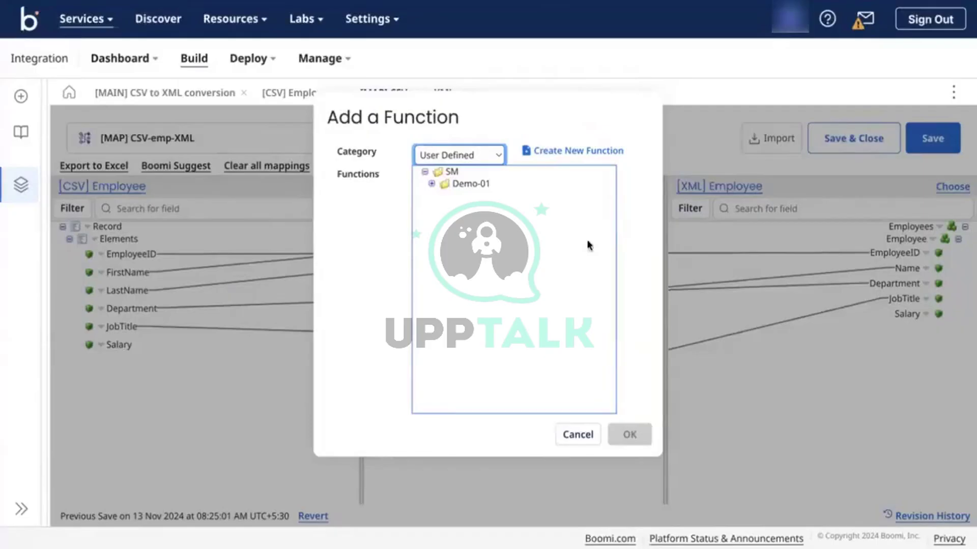
Search Google for "boomi cache size limit" in a new browser tab.
key("ctrl+t")
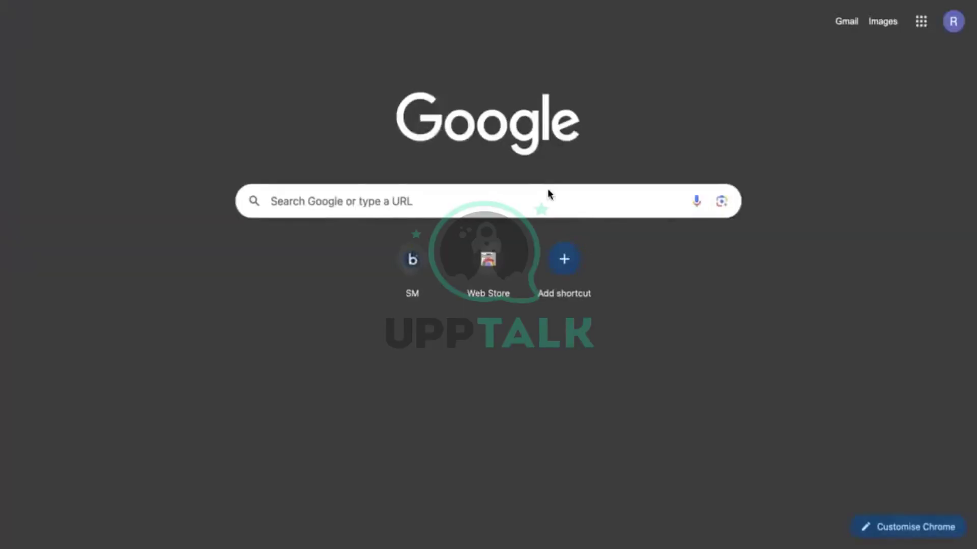
type("boomi")
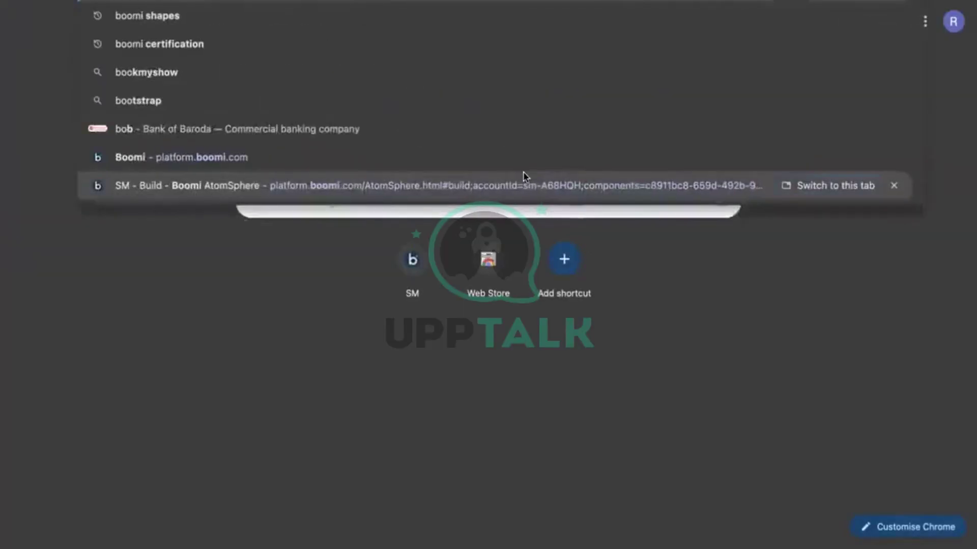
type(" cache")
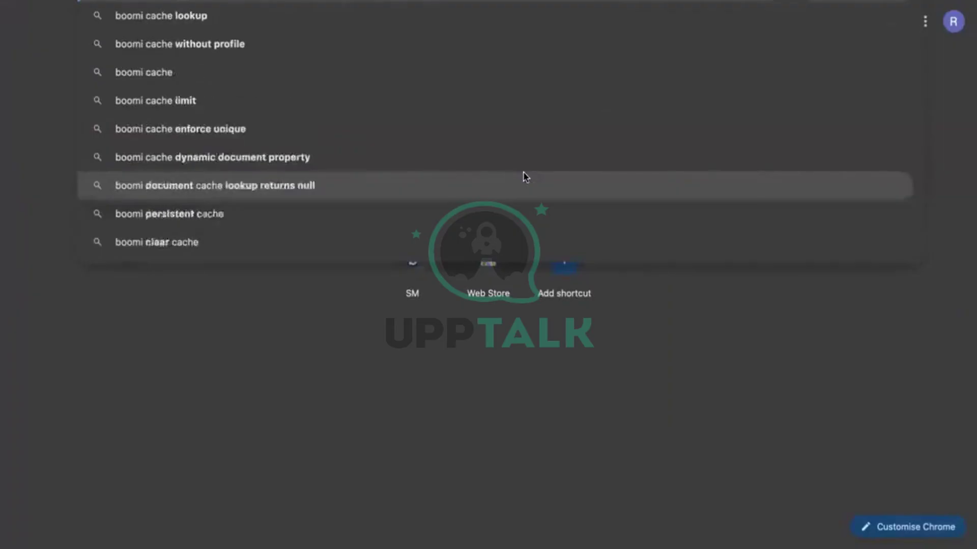
type(" si")
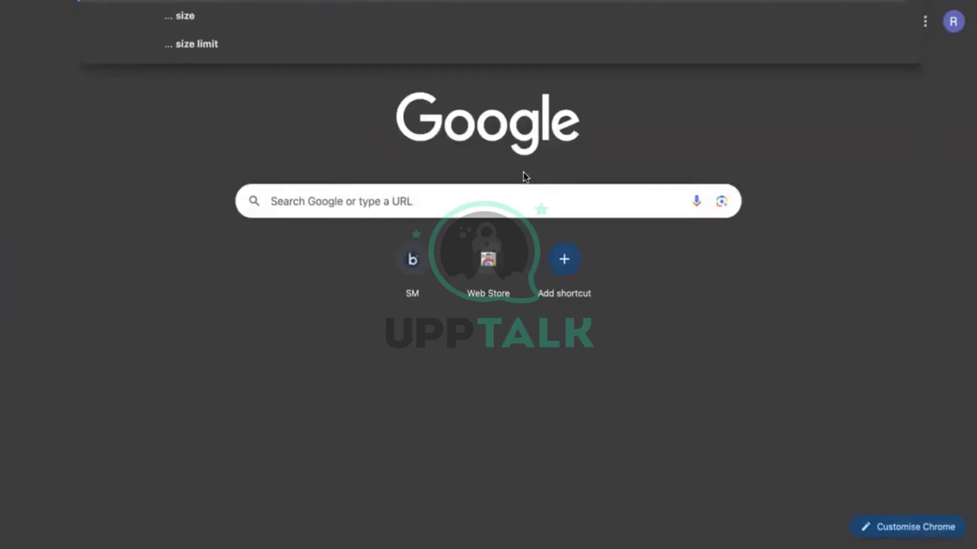
key("Down")
key("Down")
key("Return")
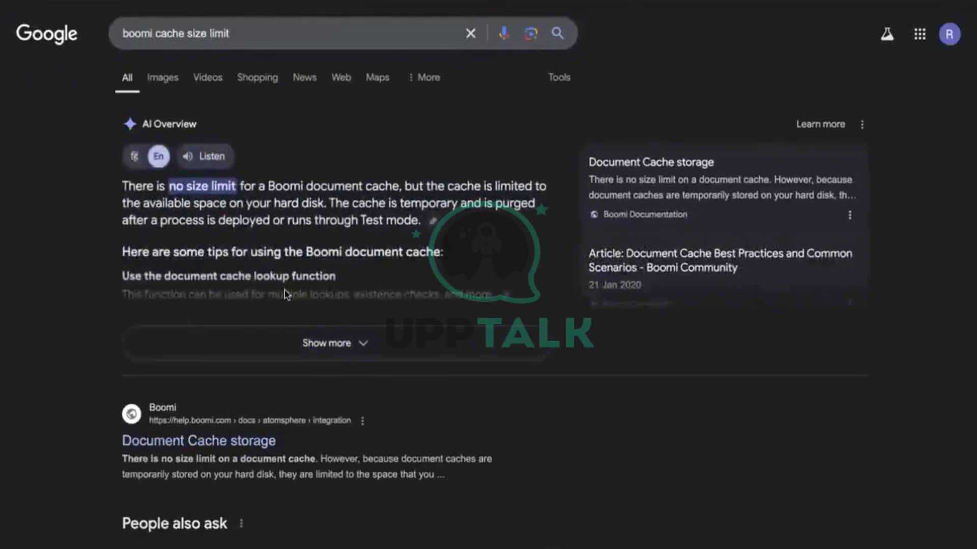
Open the Boomi "Document Cache storage" result in a new tab and look through the remaining search results.
scroll(346, 360, "down", 3)
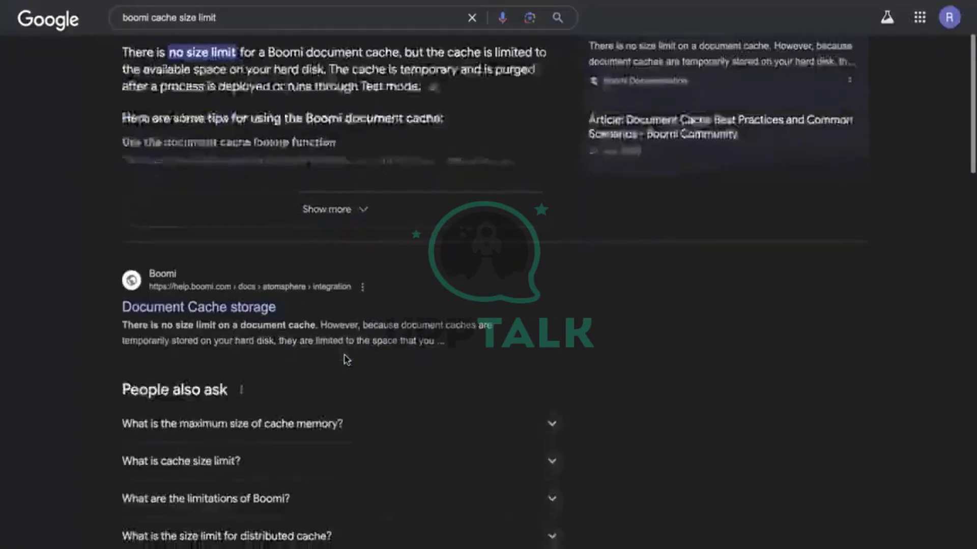
scroll(346, 360, "down", 1)
right_click(210, 253)
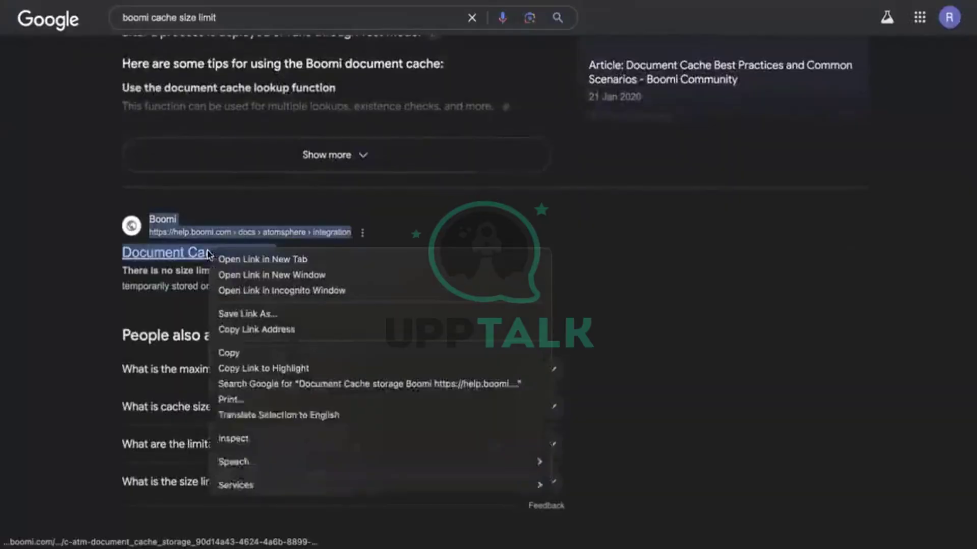
left_click(236, 260)
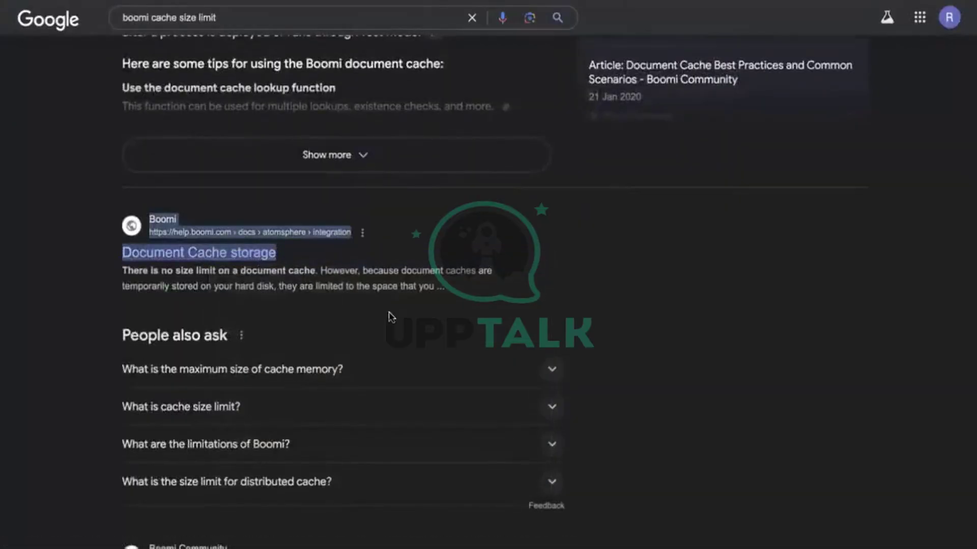
scroll(391, 317, "down", 5)
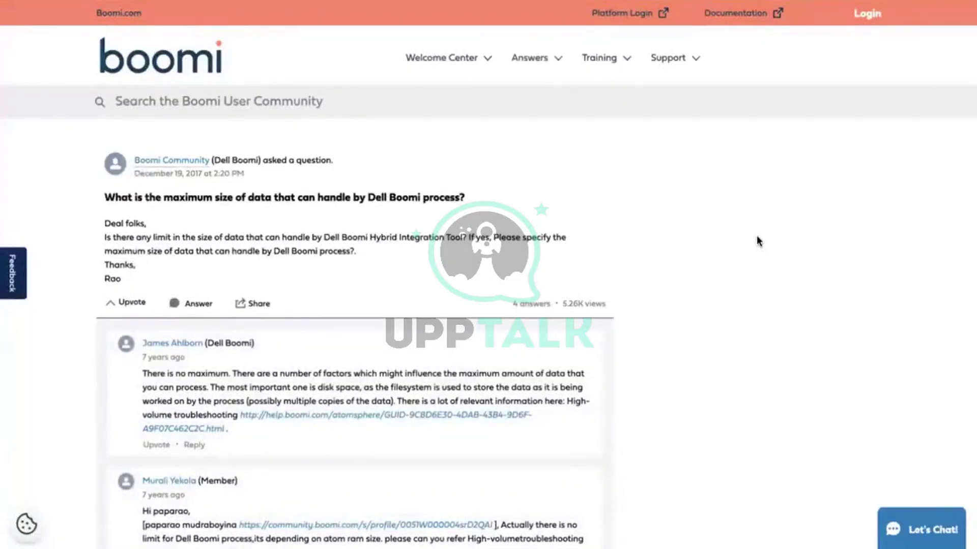
Open the high-volume troubleshooting link from the first community answer in a new tab and read on through the answers.
right_click(359, 416)
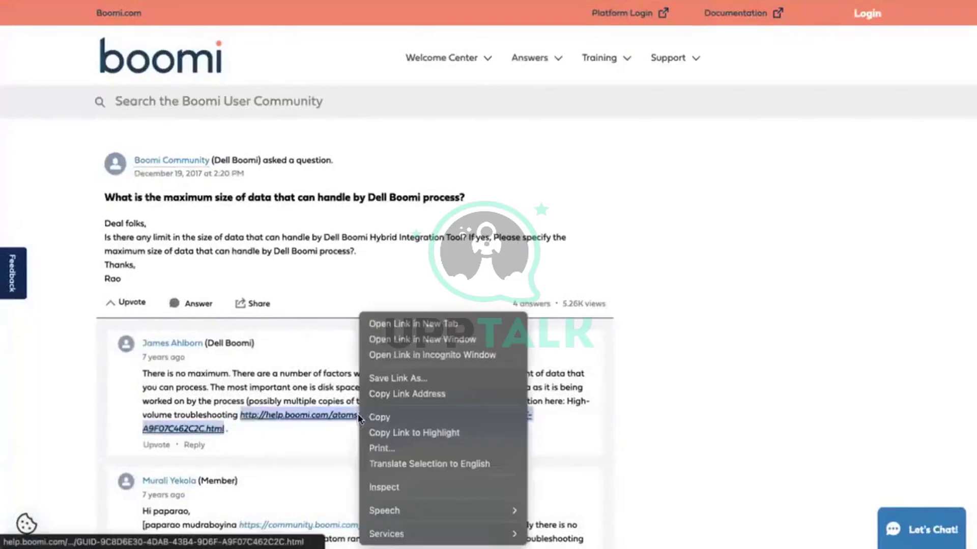
left_click(390, 325)
scroll(491, 359, "down", 1)
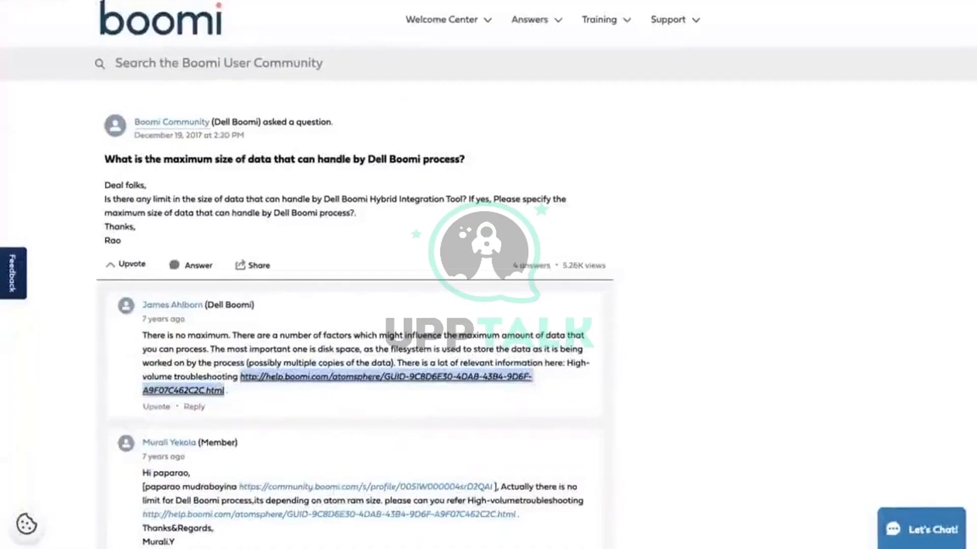
Look through the Boomi documentation page on Document Cache storage, including the section on low latency processes.
key("ctrl+Tab")
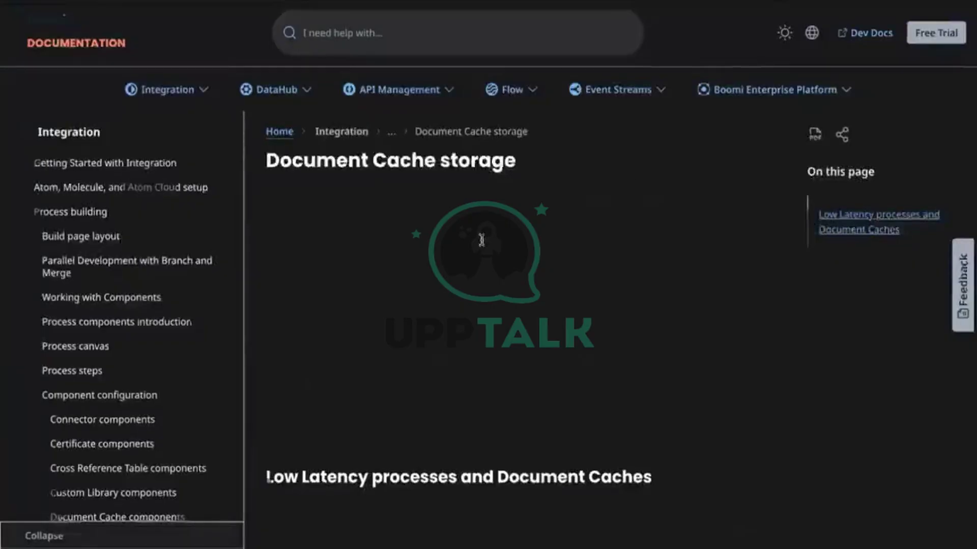
scroll(454, 368, "down", 3)
scroll(454, 367, "down", 10)
scroll(454, 369, "up", 20)
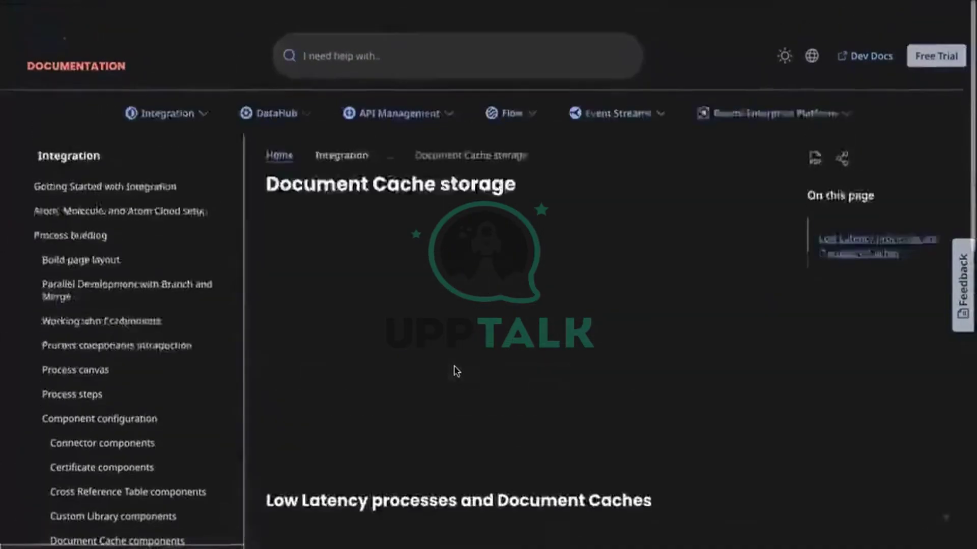
scroll(454, 367, "down", 10)
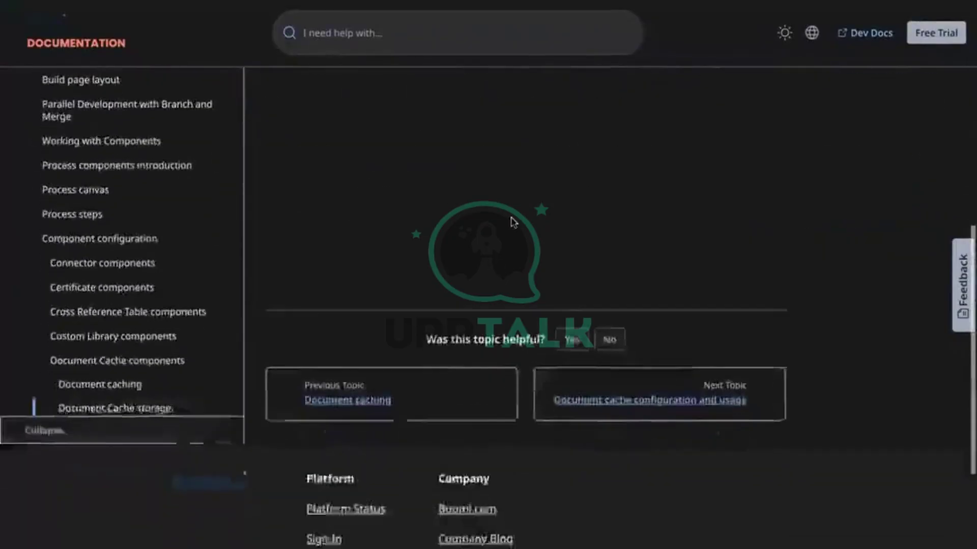
scroll(511, 217, "up", 10)
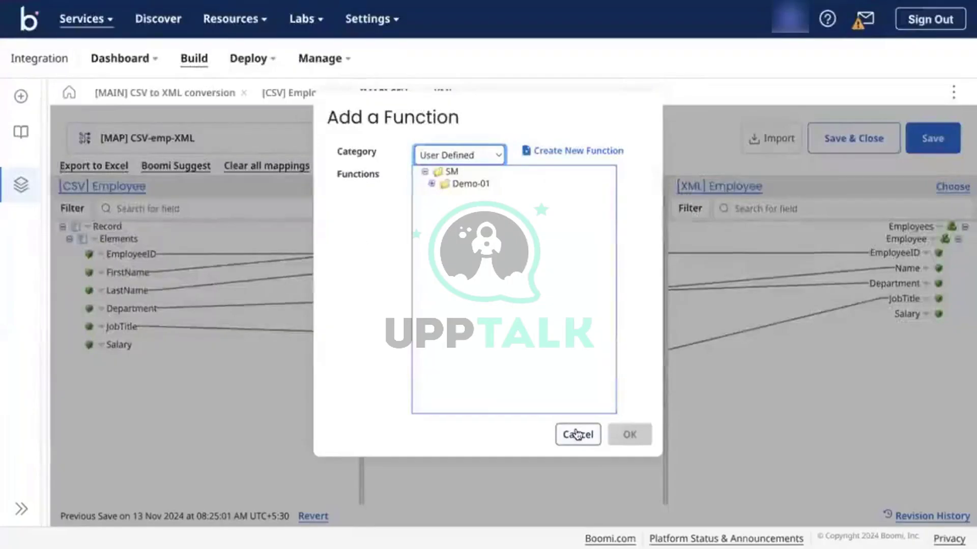
Cancel adding a map function, switch to the [MAIN] CSV to XML conversion process and leave its test results.
left_click(579, 440)
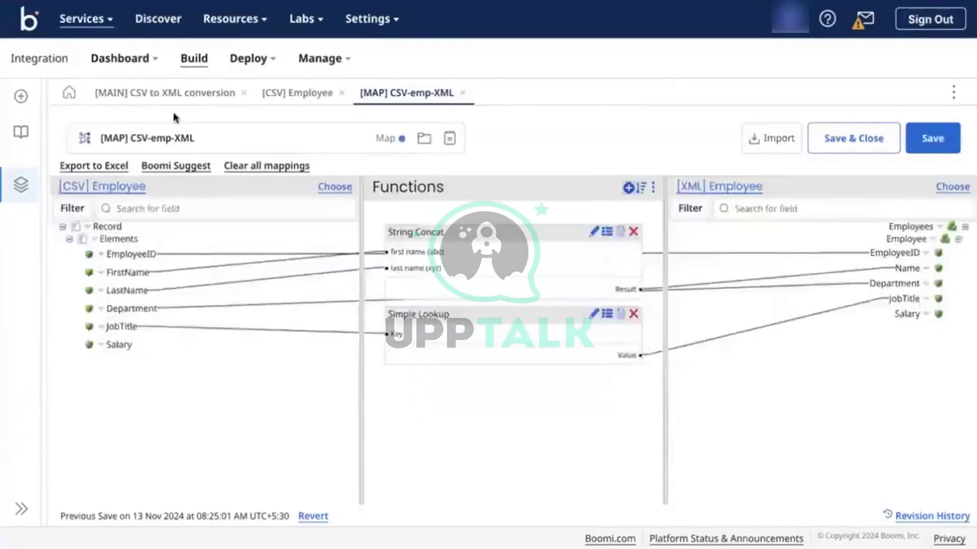
left_click(153, 93)
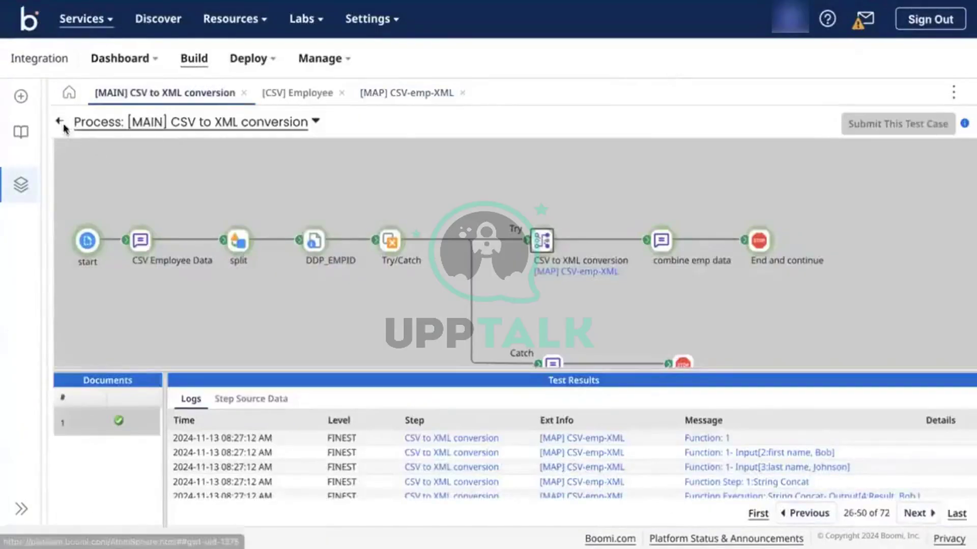
left_click(59, 122)
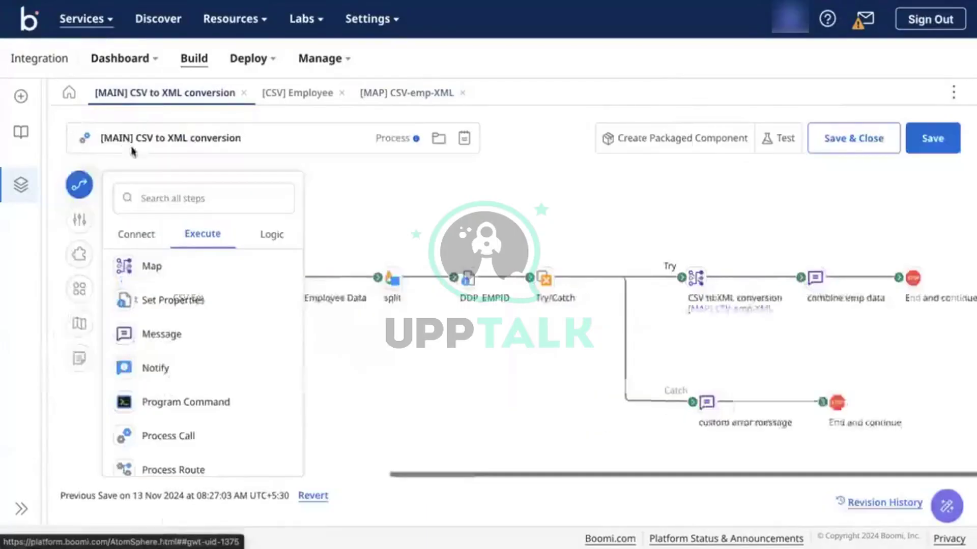
Search the process steps for "data" and look through the matching database connectors.
left_click(168, 192)
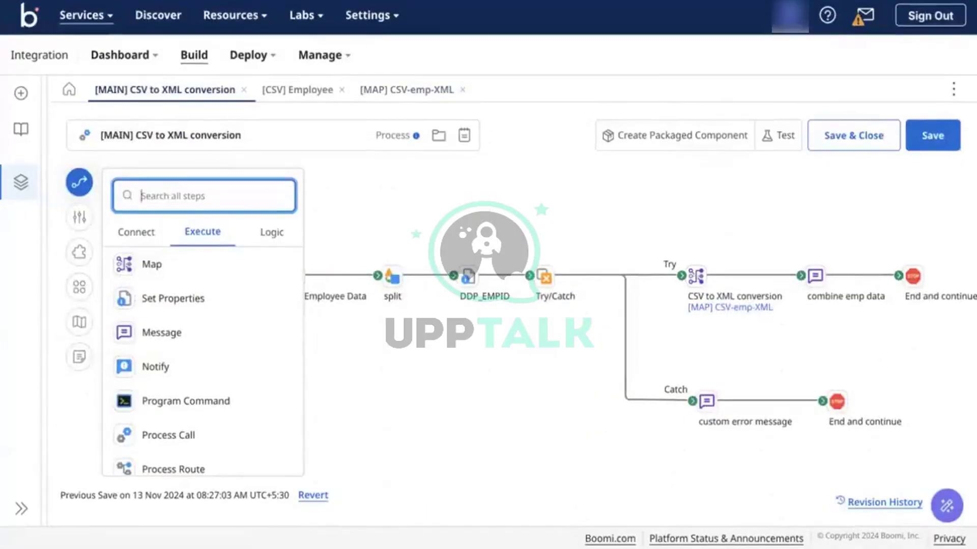
type("daat")
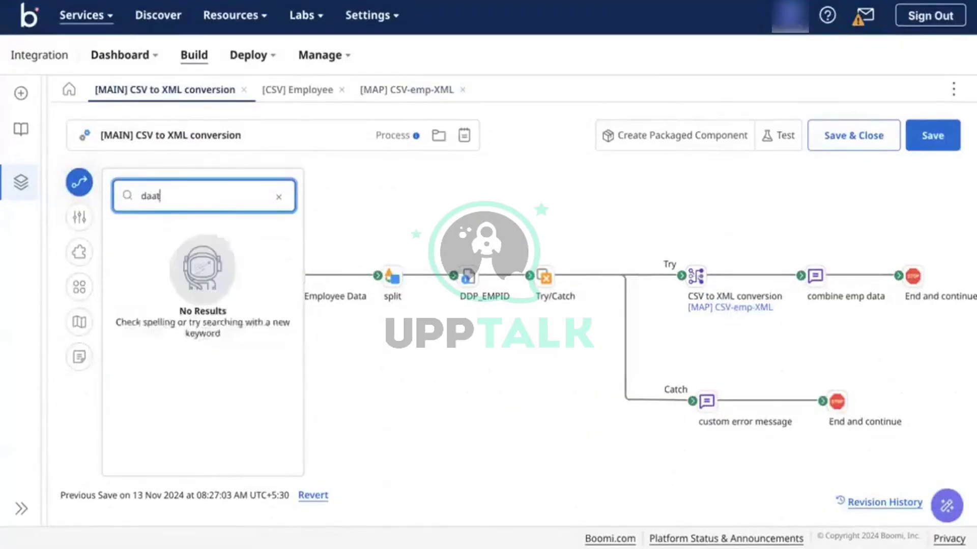
key("BackSpace")
key("BackSpace")
type("ta")
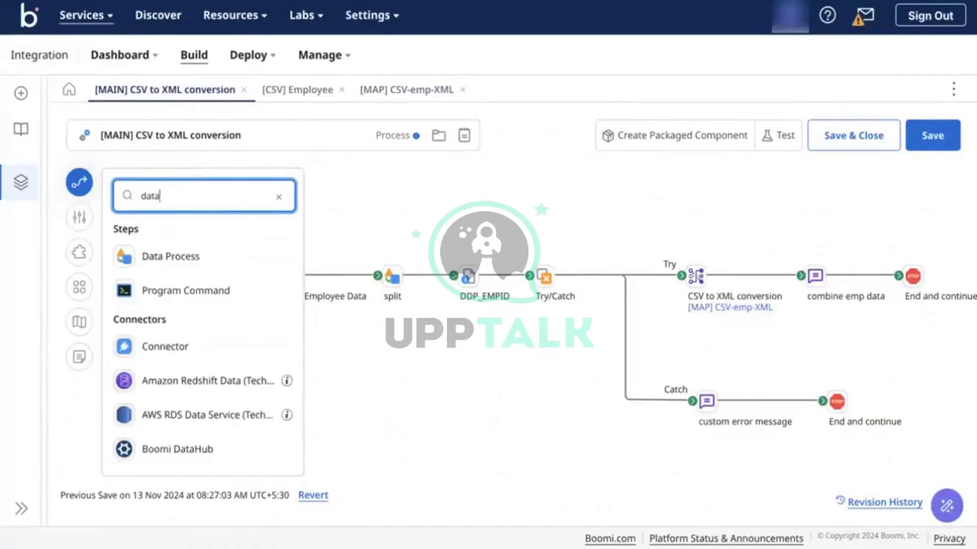
scroll(212, 335, "down", 1)
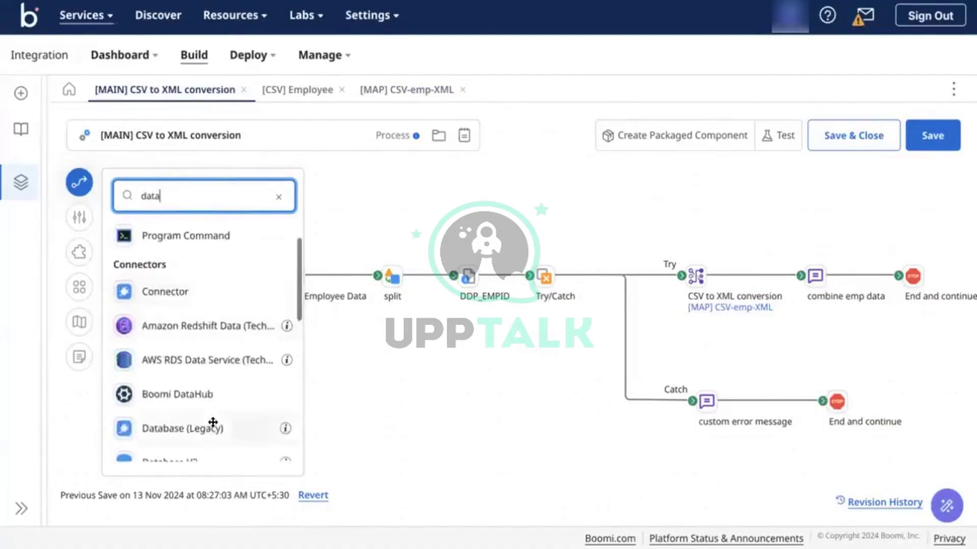
scroll(213, 422, "down", 4)
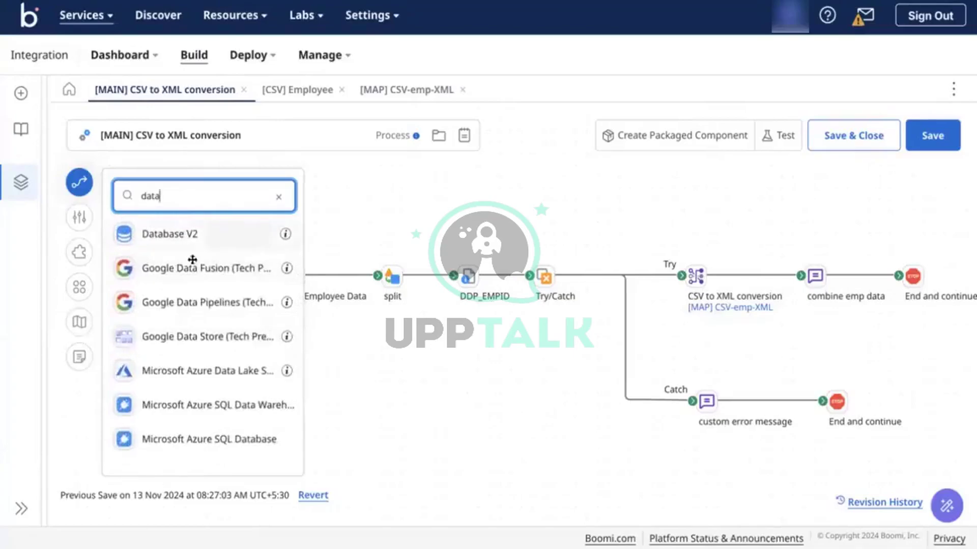
scroll(246, 379, "down", 3)
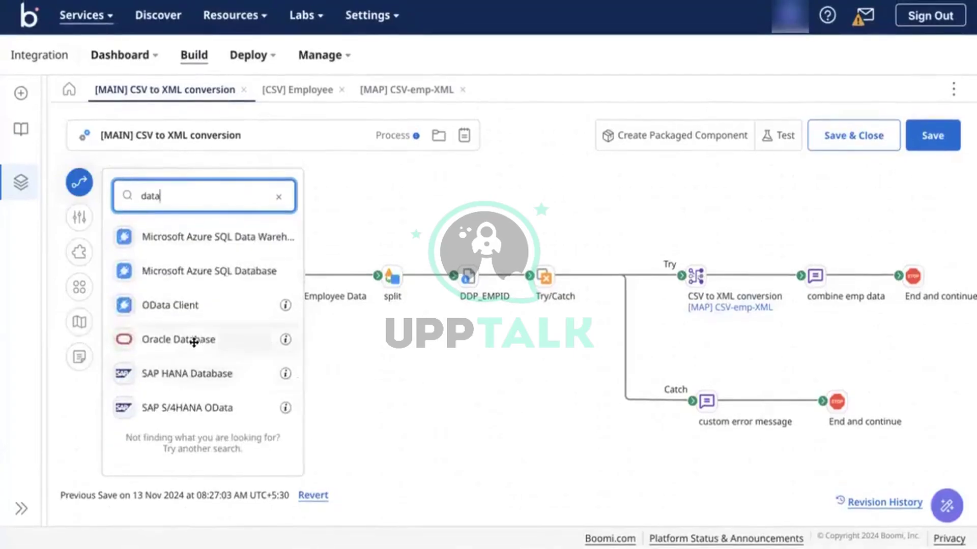
Place an Oracle Database connector above CSV Employee Data and start a new INSERT operation for it, skipping the import.
left_click_drag(194, 342, 413, 220)
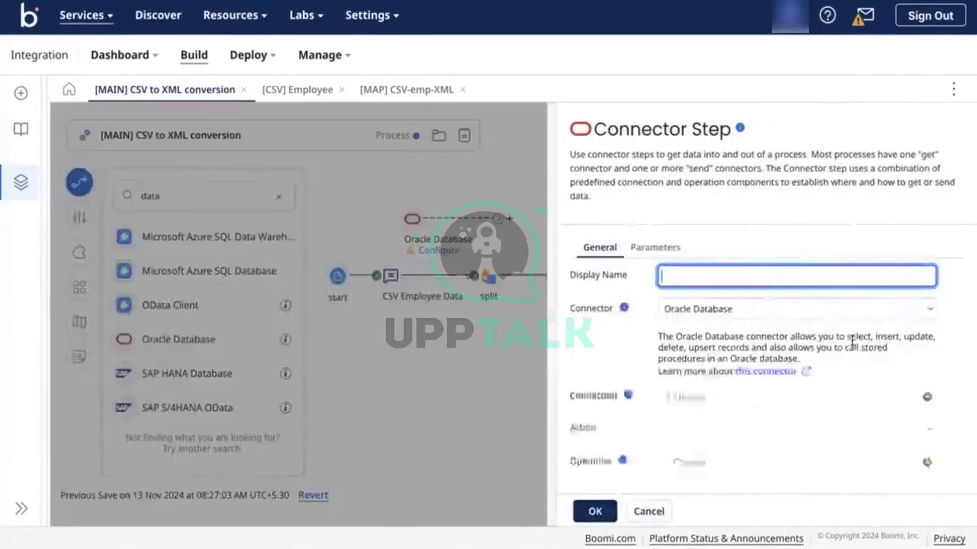
scroll(748, 410, "down", 1)
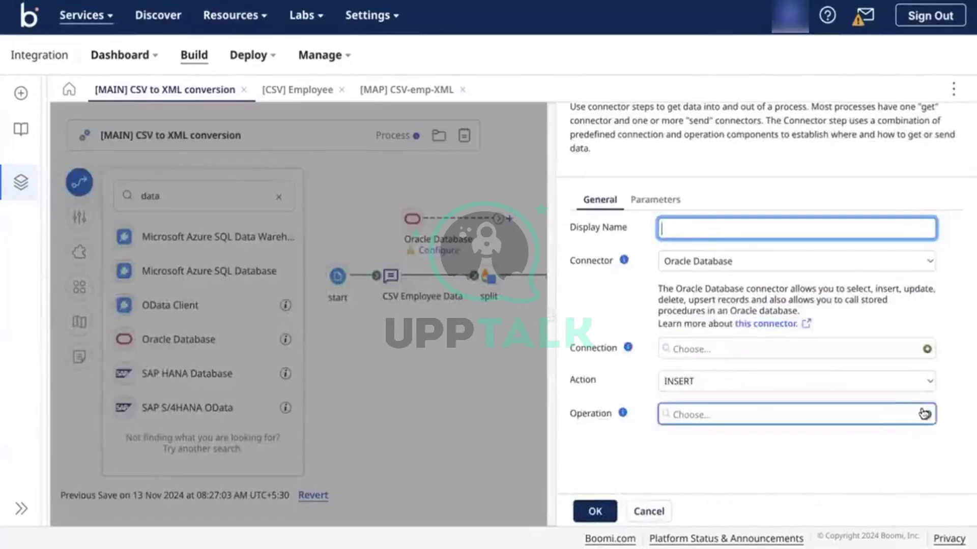
left_click(924, 414)
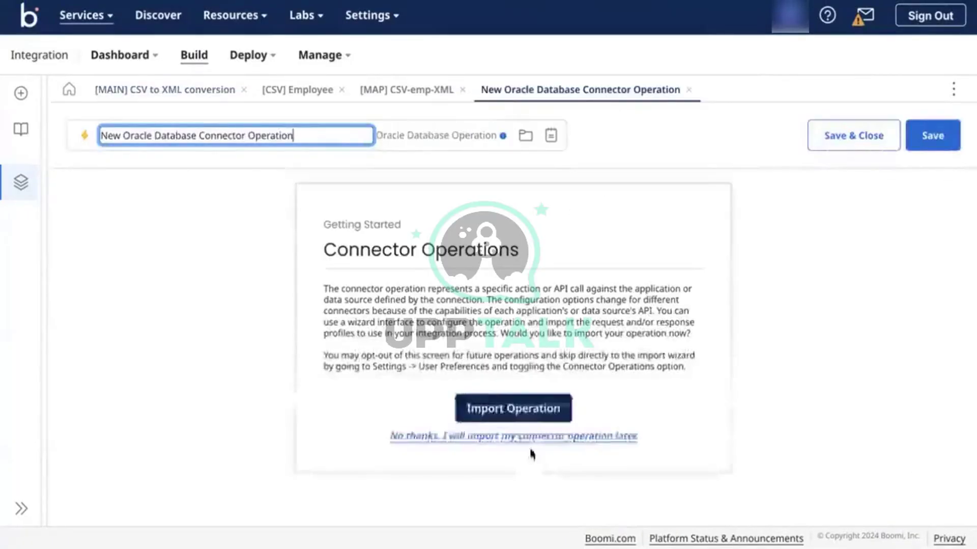
left_click(462, 436)
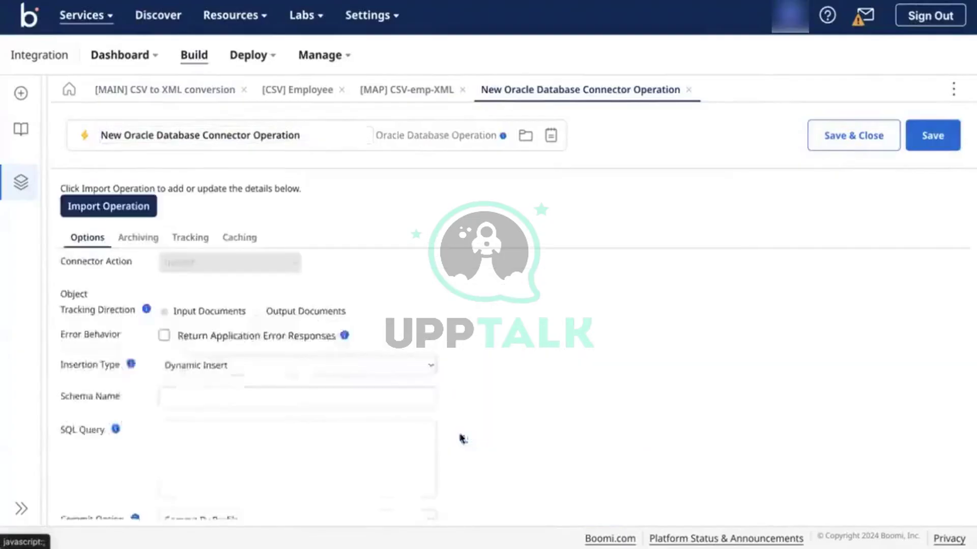
Review the options of the Oracle Database operation and read the help for Batch Count.
scroll(246, 382, "down", 2)
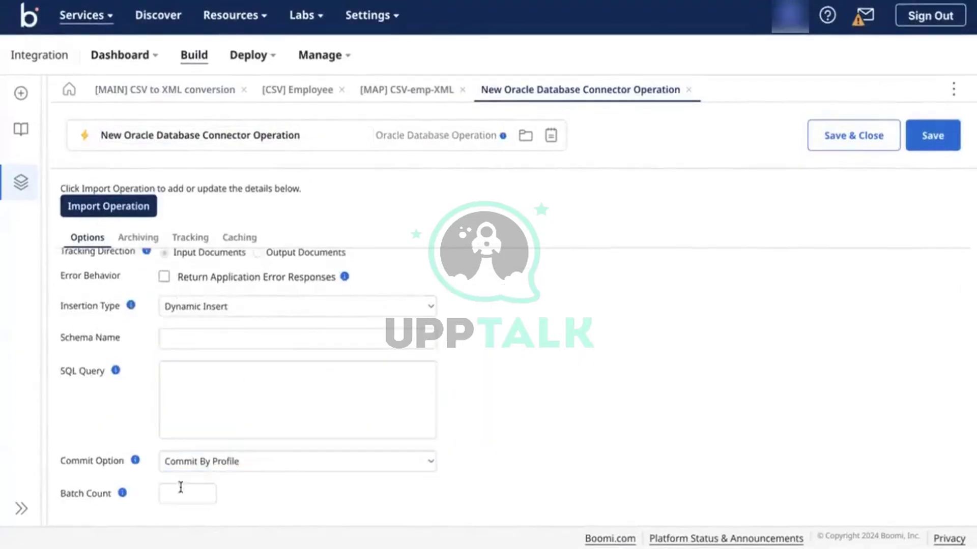
left_click(122, 493)
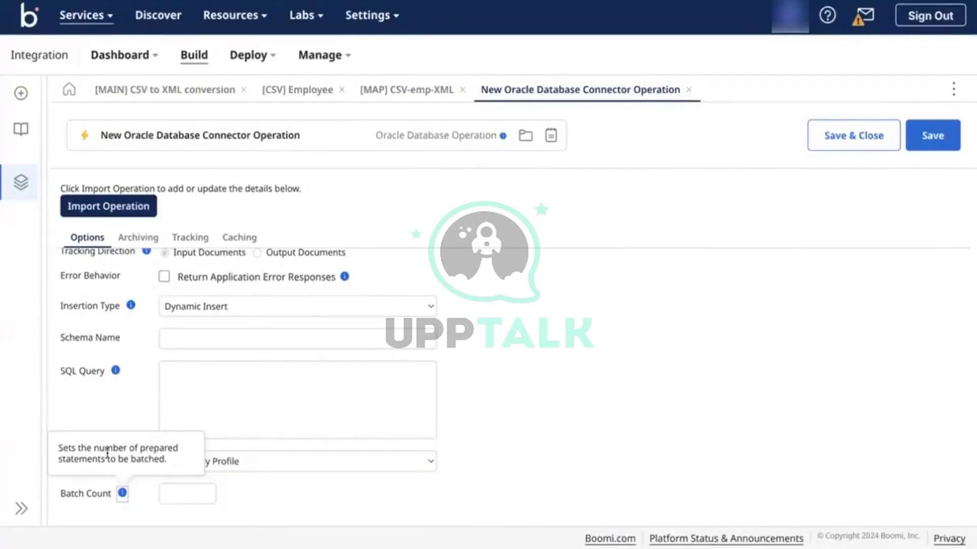
left_click(508, 377)
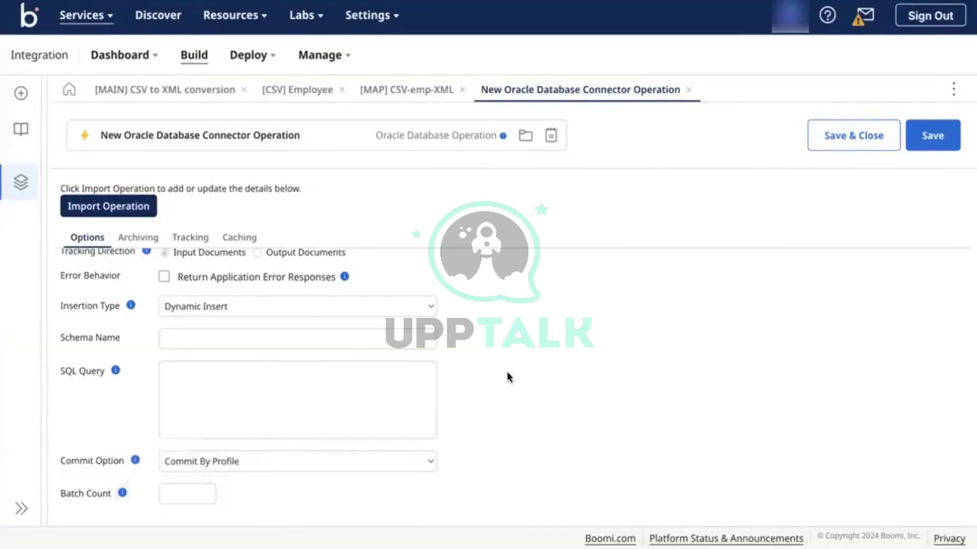
scroll(509, 377, "up", 2)
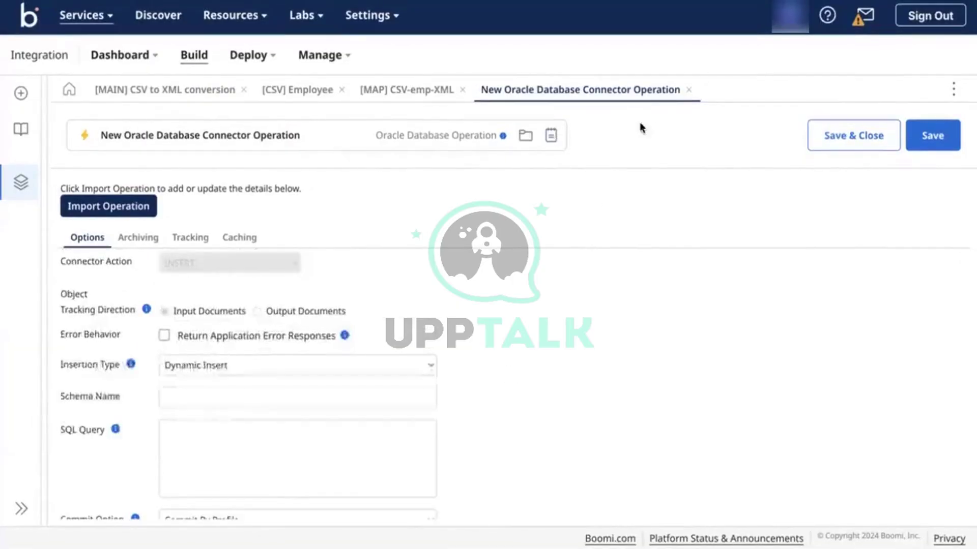
Close the Oracle Database operation without saving and discard the unconfigured connector step.
left_click(689, 91)
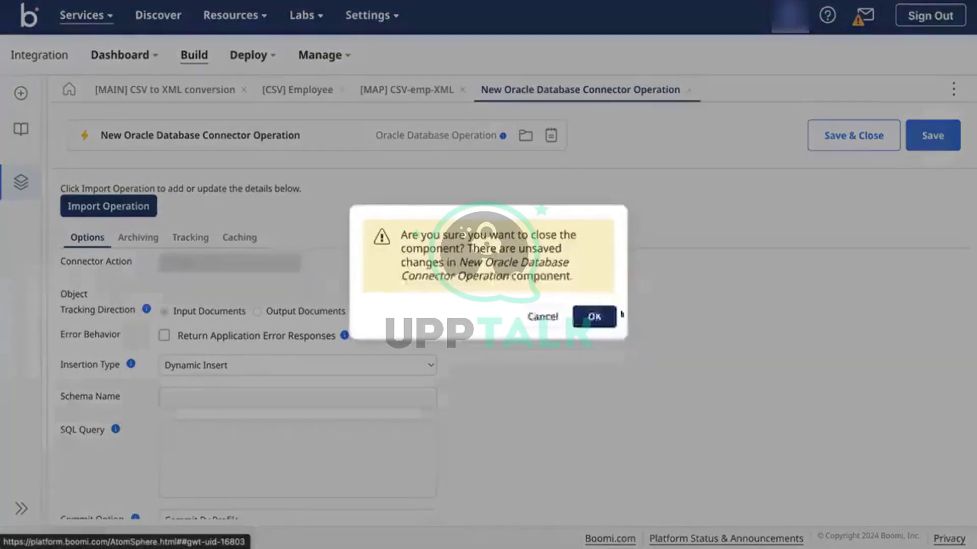
left_click(594, 314)
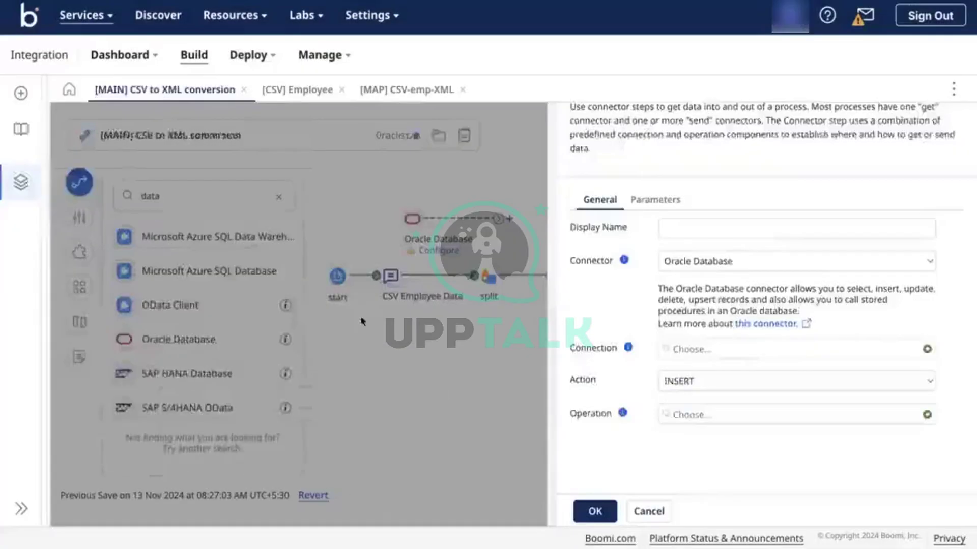
left_click(425, 378)
left_click(594, 311)
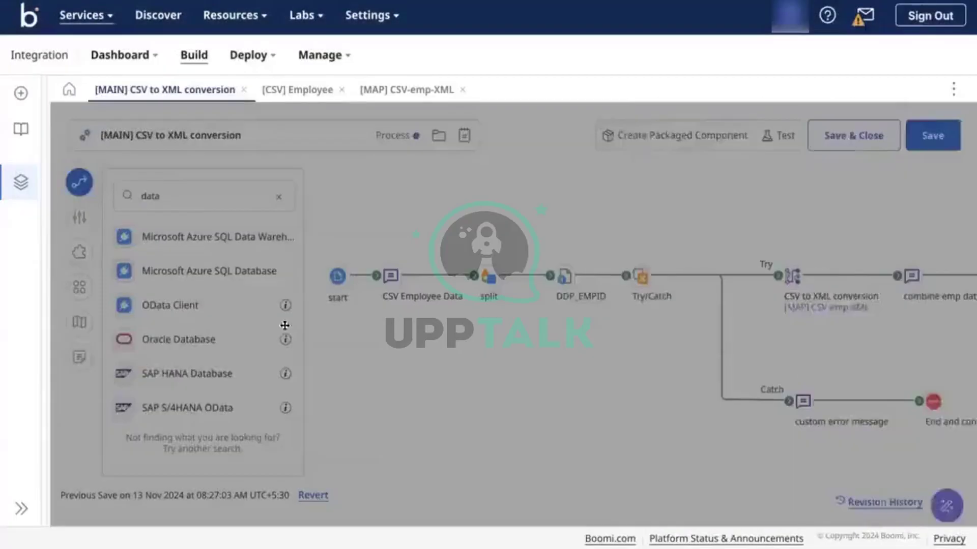
Find Database V2 among the matching connectors and place it above CSV Employee Data in the process.
scroll(190, 321, "up", 1)
scroll(189, 321, "down", 1)
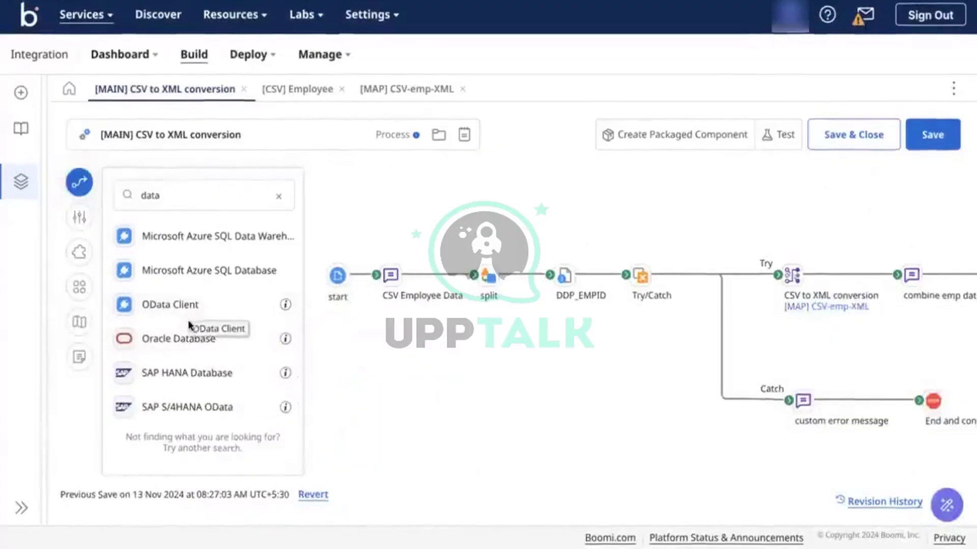
scroll(220, 309, "up", 5)
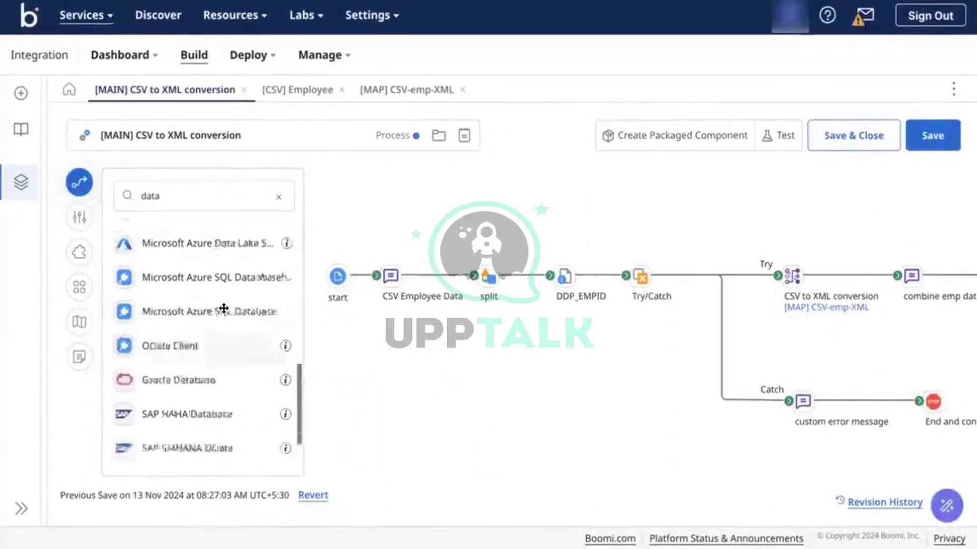
scroll(196, 352, "down", 3)
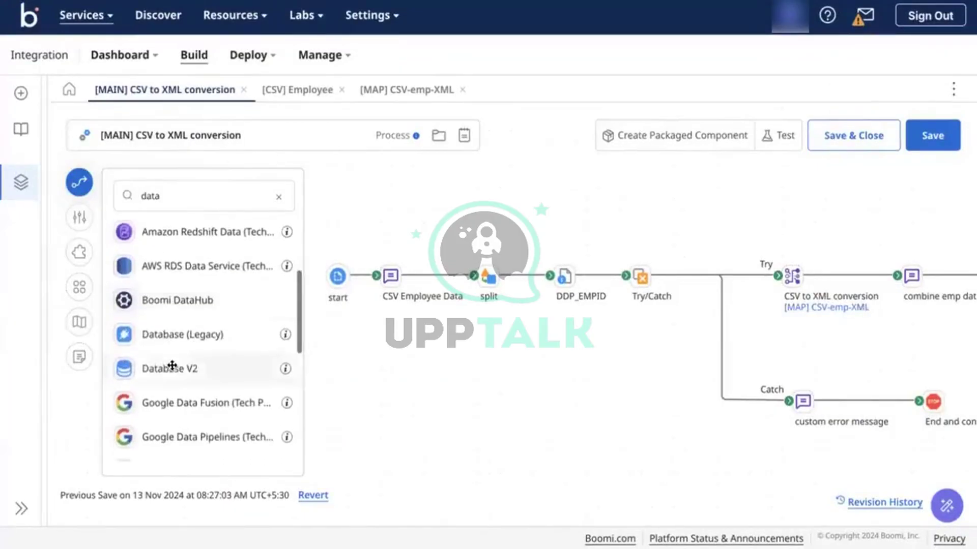
left_click_drag(170, 367, 433, 216)
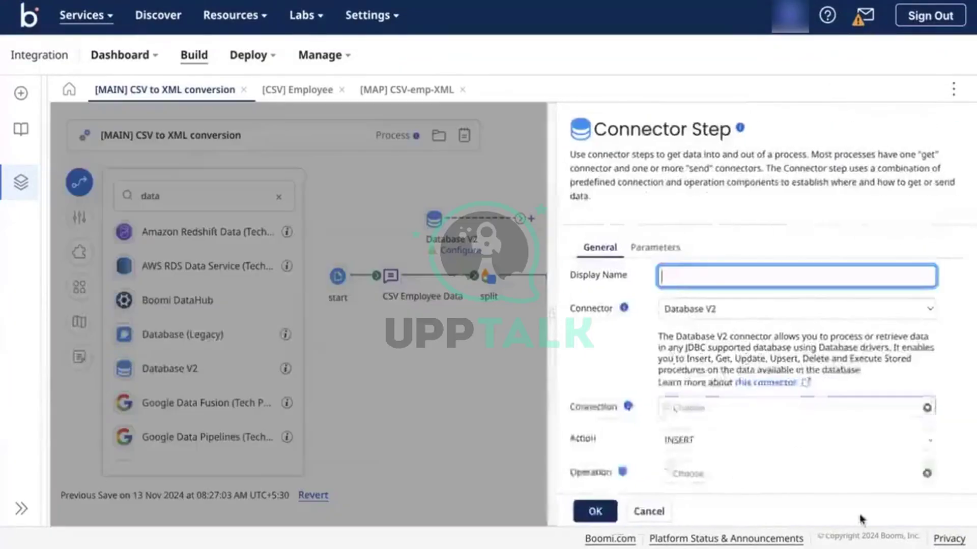
Set the Database V2 connector's action to GET and start a new operation for it, skipping the import.
left_click(898, 441)
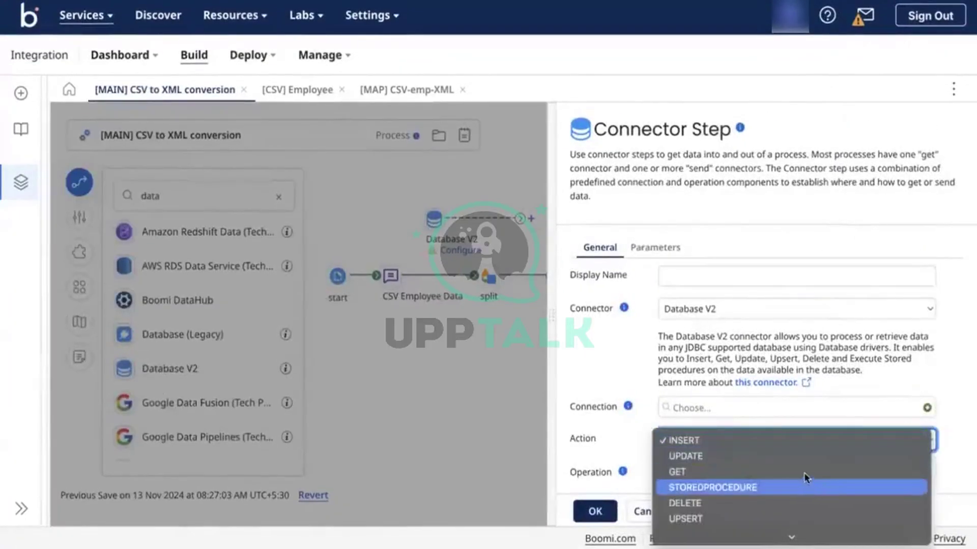
left_click(813, 472)
left_click(926, 472)
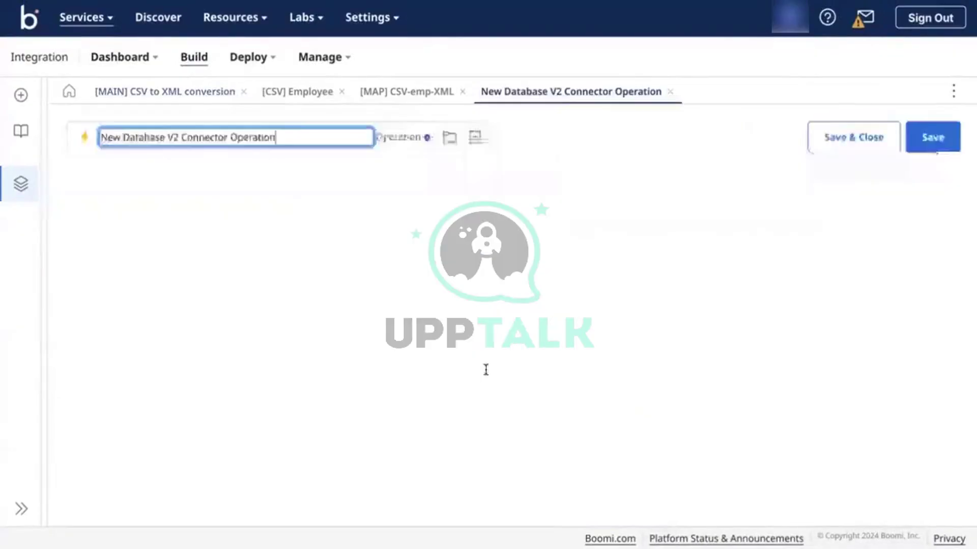
left_click(501, 436)
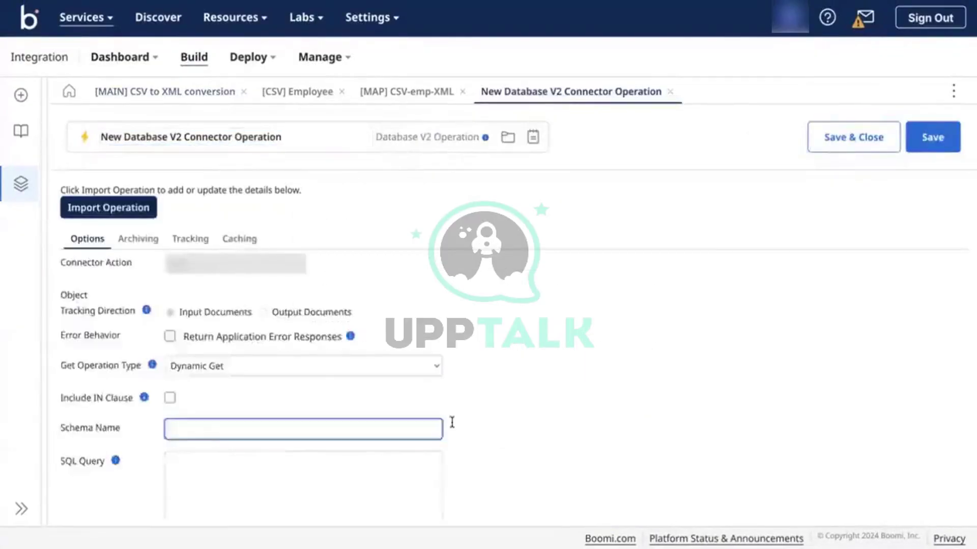
Review the Database V2 GET operation's options through Max Rows, Batch Count and Fetch Size, and close it without saving.
scroll(432, 428, "down", 3)
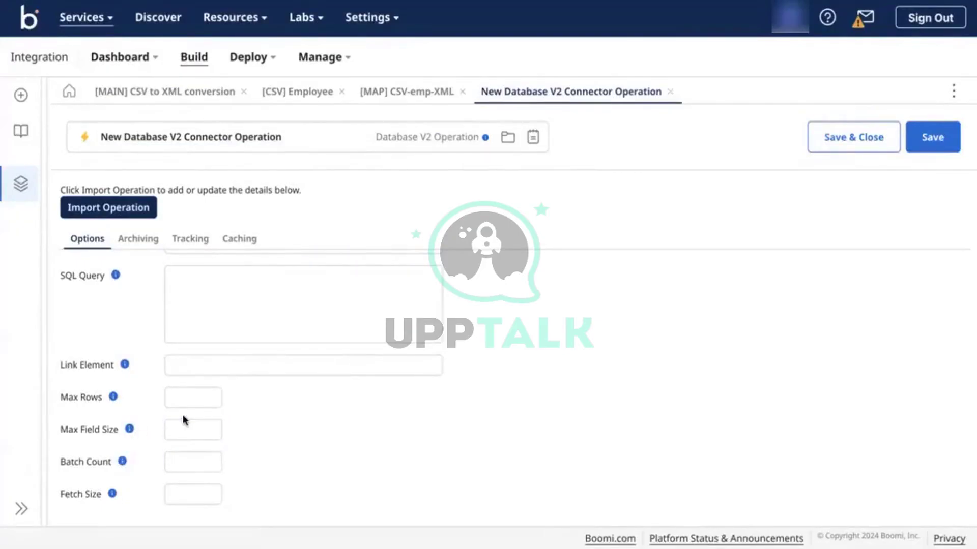
scroll(182, 414, "up", 2)
scroll(184, 416, "up", 2)
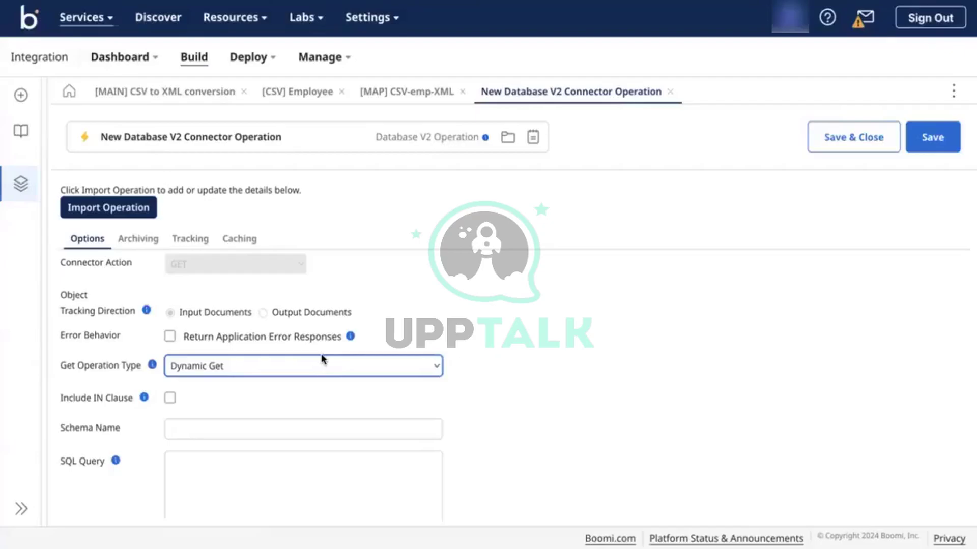
left_click(671, 91)
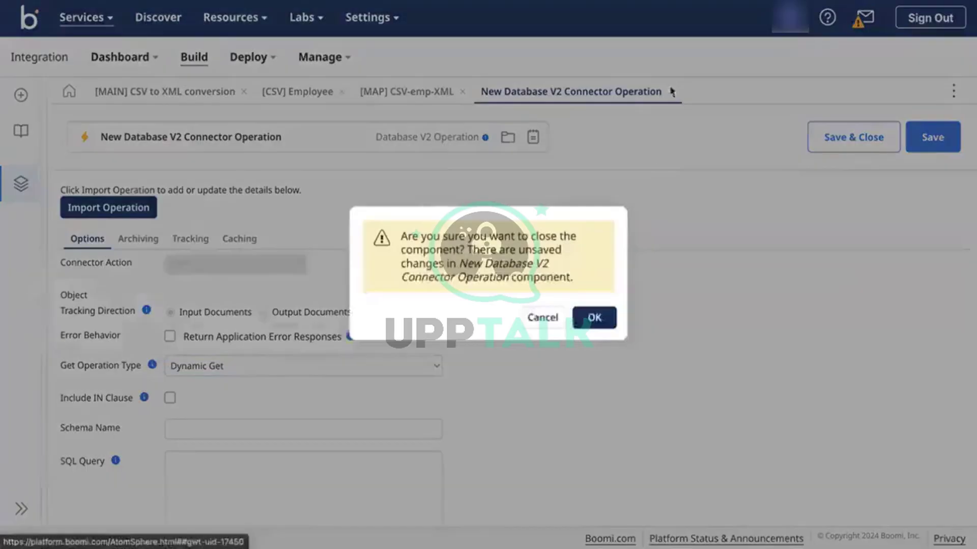
left_click(596, 318)
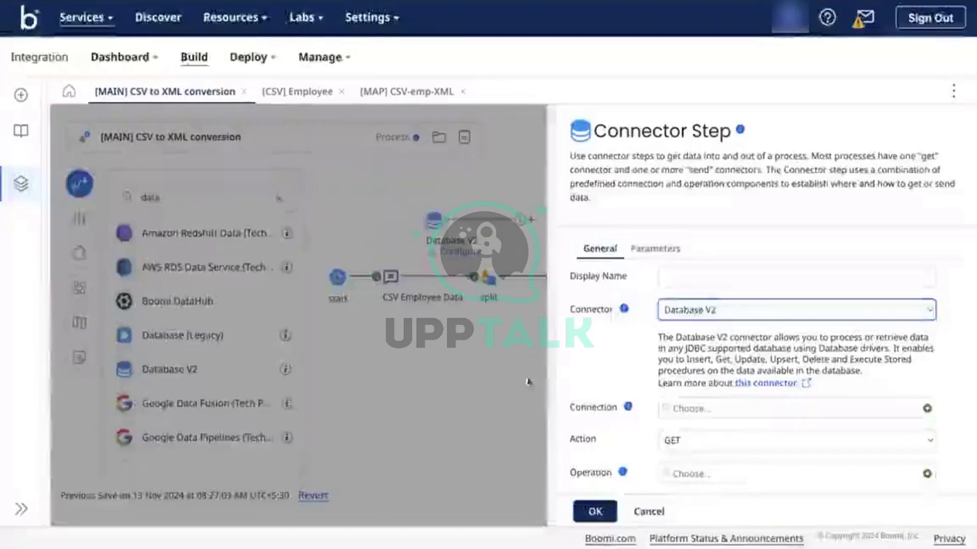
Discard the unconfigured Database V2 connector step from the process.
left_click(649, 512)
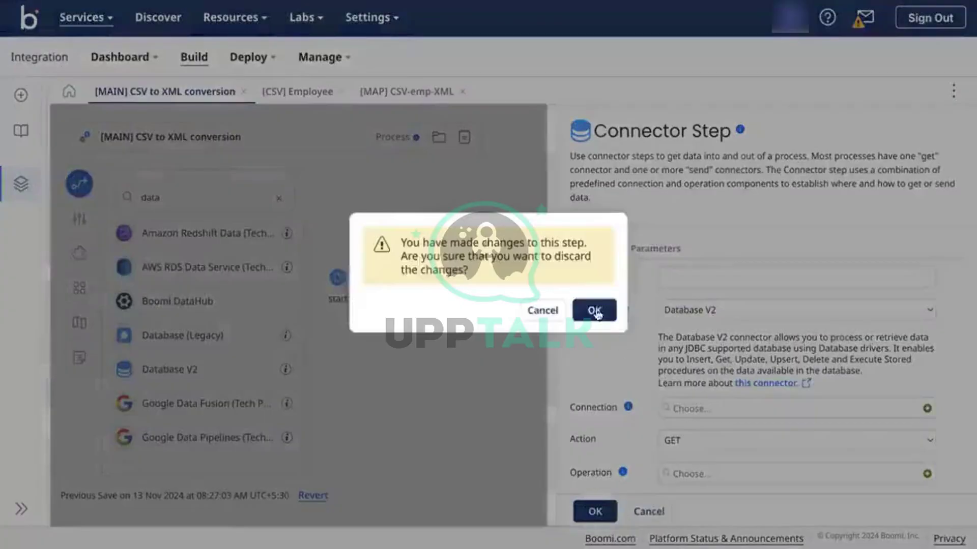
left_click(595, 311)
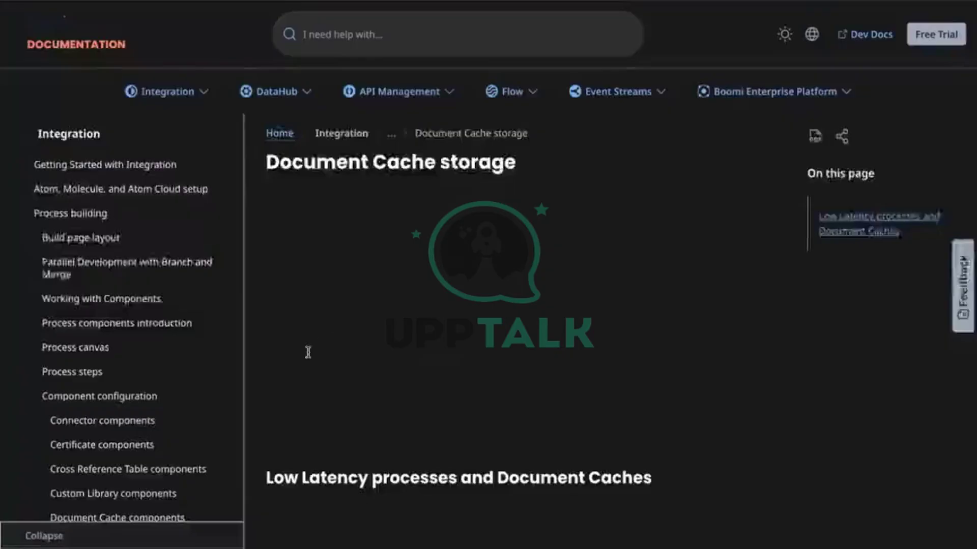
Examine the Document Cache storage documentation and the community question on the maximum data size a process can handle.
scroll(307, 351, "down", 10)
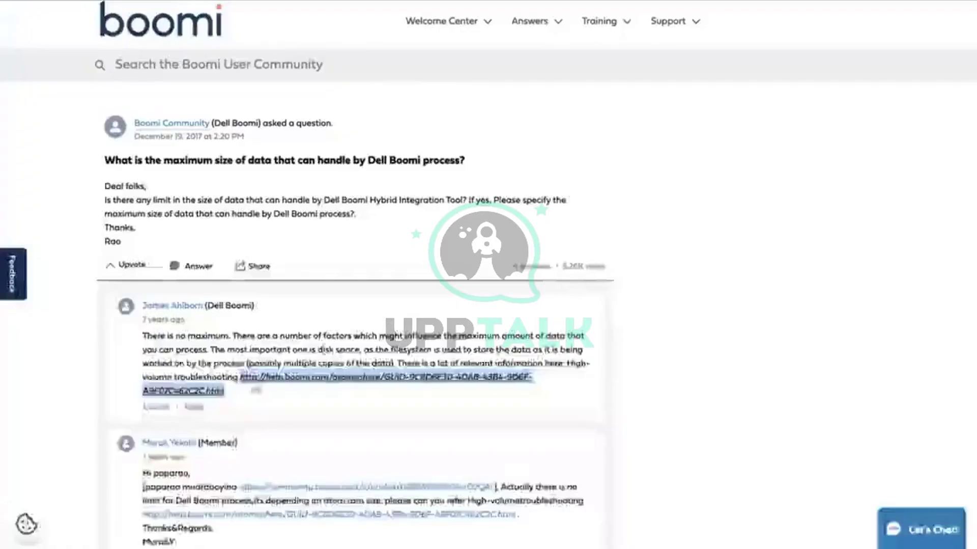
scroll(162, 289, "down", 2)
left_click(109, 306)
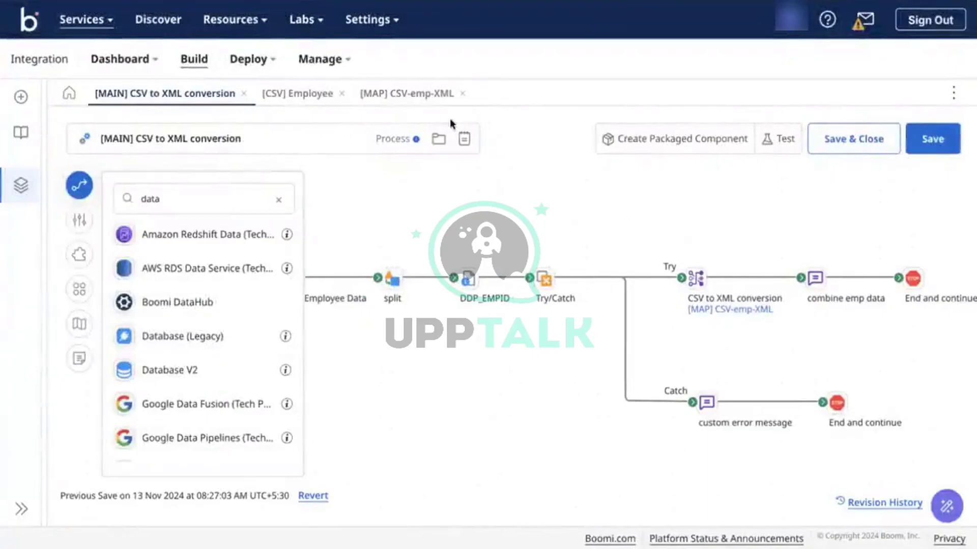
Glance at the CSV-emp-XML map, return to the main process, and clear the step search and collapse the step palette.
left_click(408, 105)
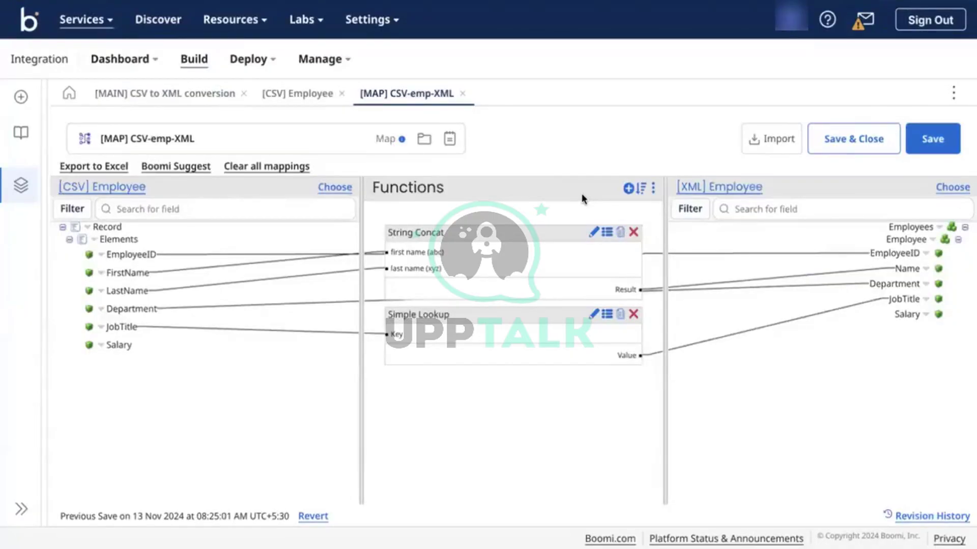
left_click(198, 99)
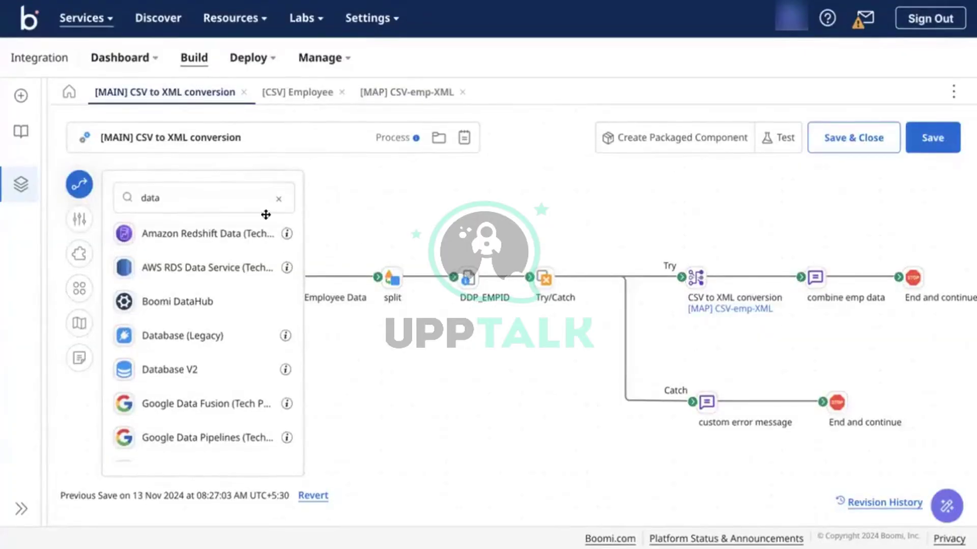
left_click(276, 200)
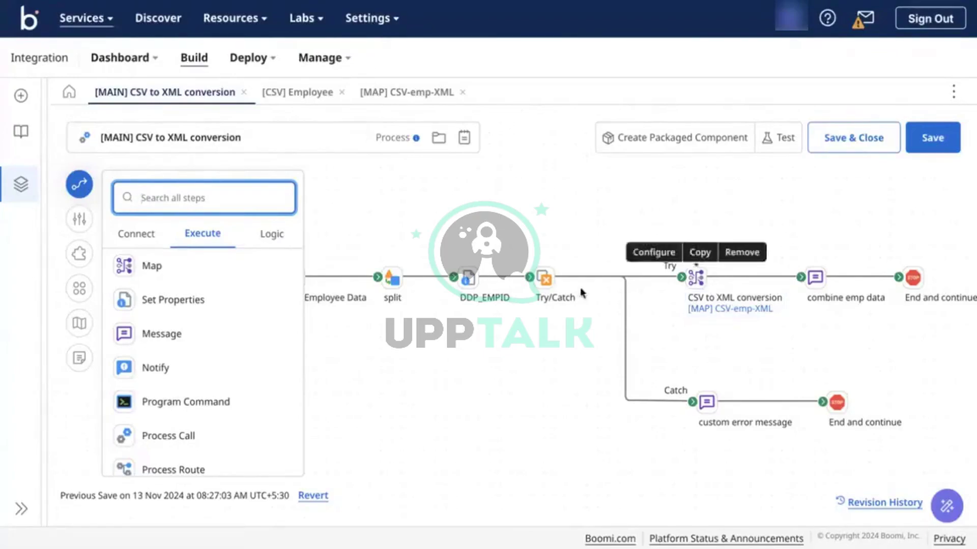
left_click(79, 184)
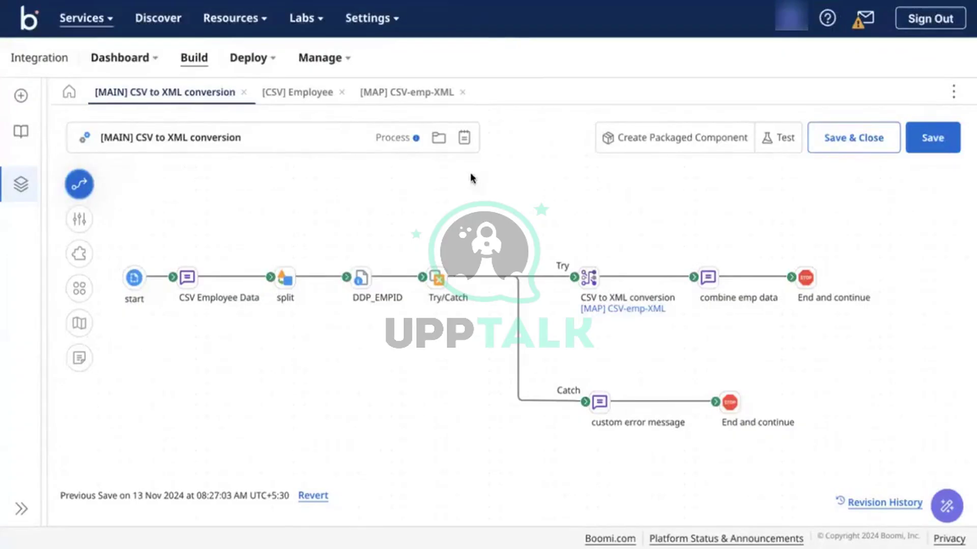
left_click(374, 18)
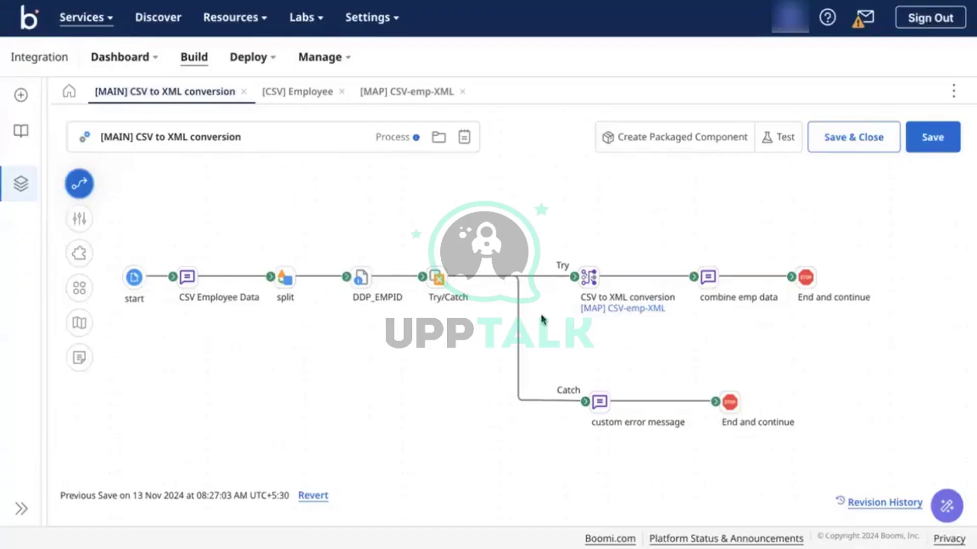
Open the [MAP] CSV-emp-XML map and add the Get Current Date function from the Date category.
left_click(594, 308)
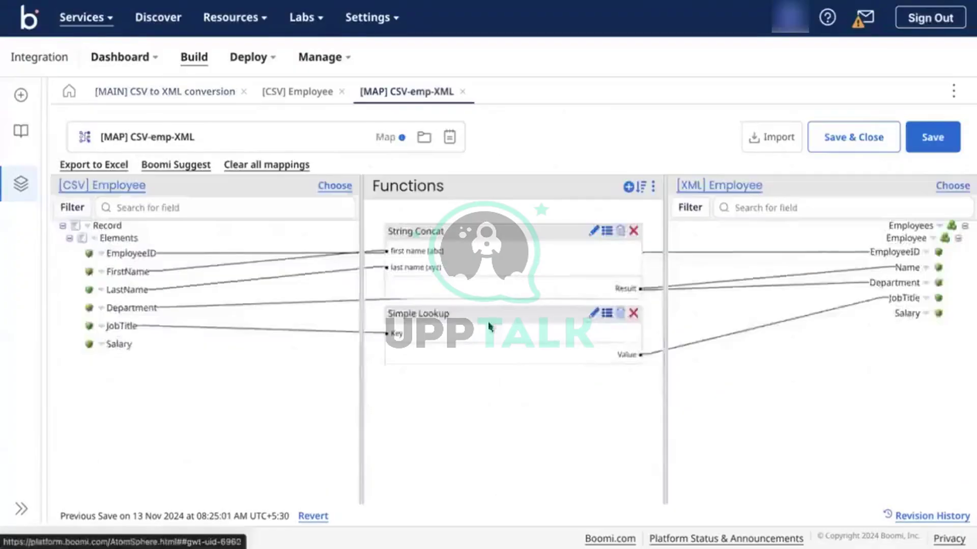
left_click(628, 186)
left_click(488, 155)
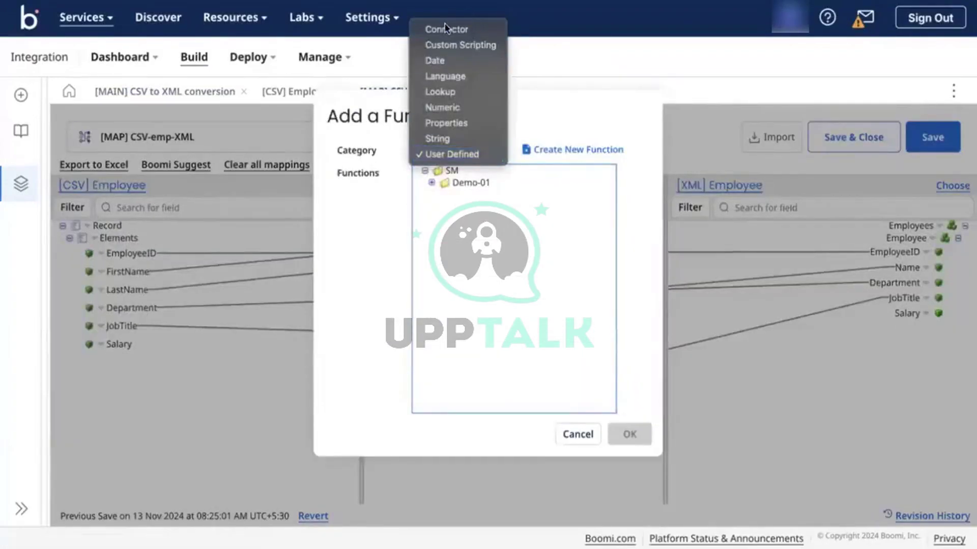
left_click(445, 61)
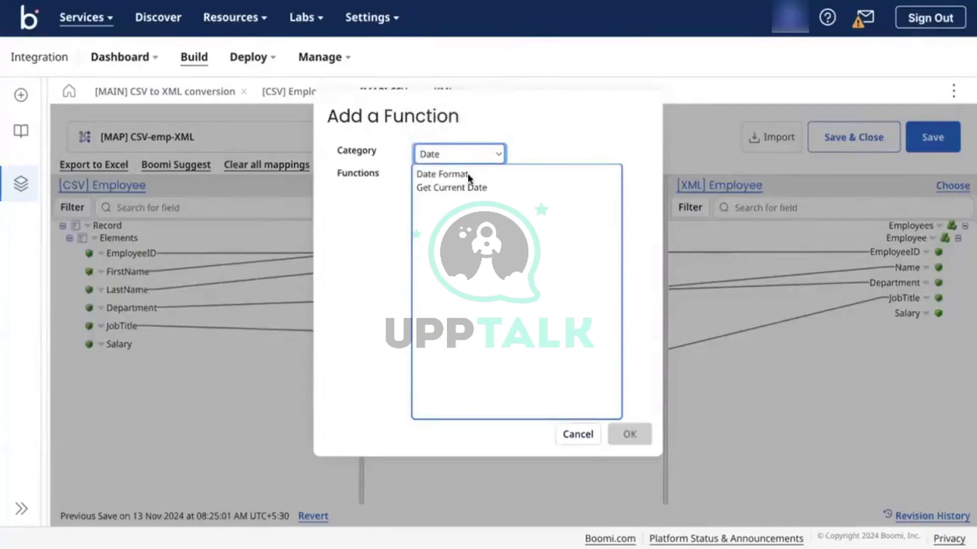
left_click(468, 173)
left_click(440, 186)
left_click(460, 174)
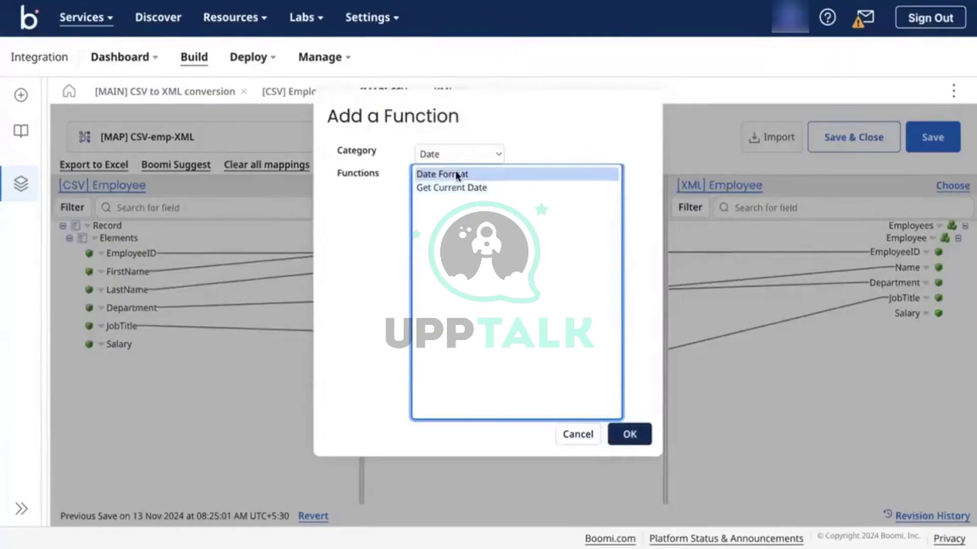
left_click(470, 188)
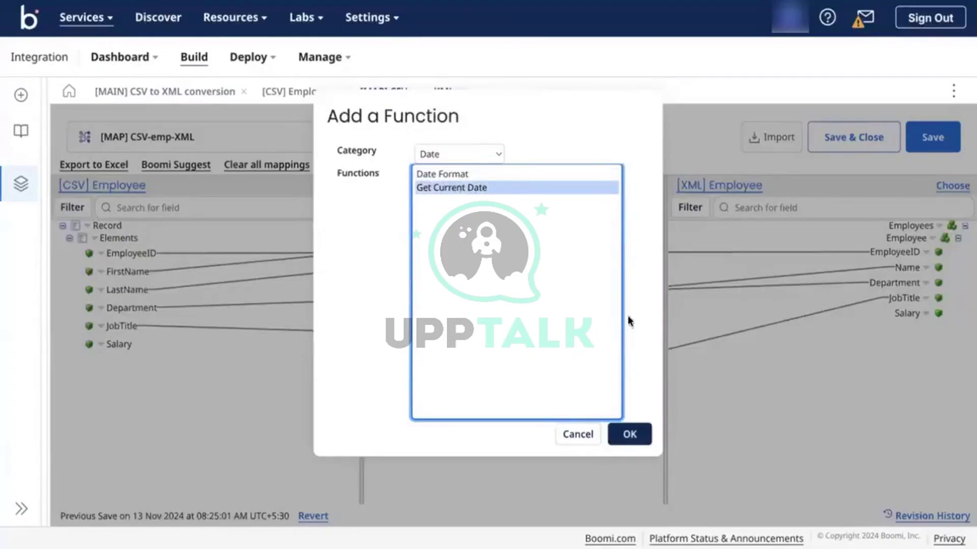
left_click(622, 444)
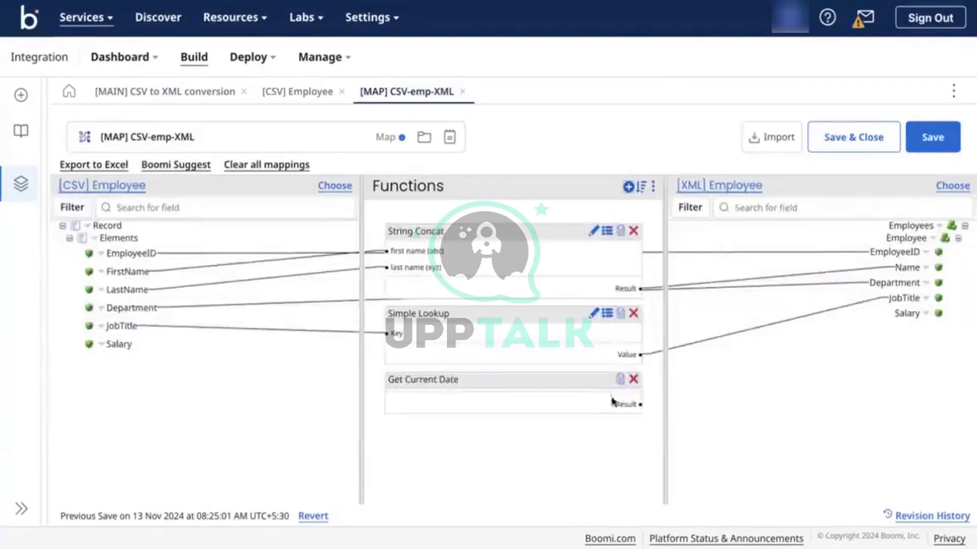
Add a child element named LMD under Employee in the [XML] Employee profile and save the profile.
left_click(702, 189)
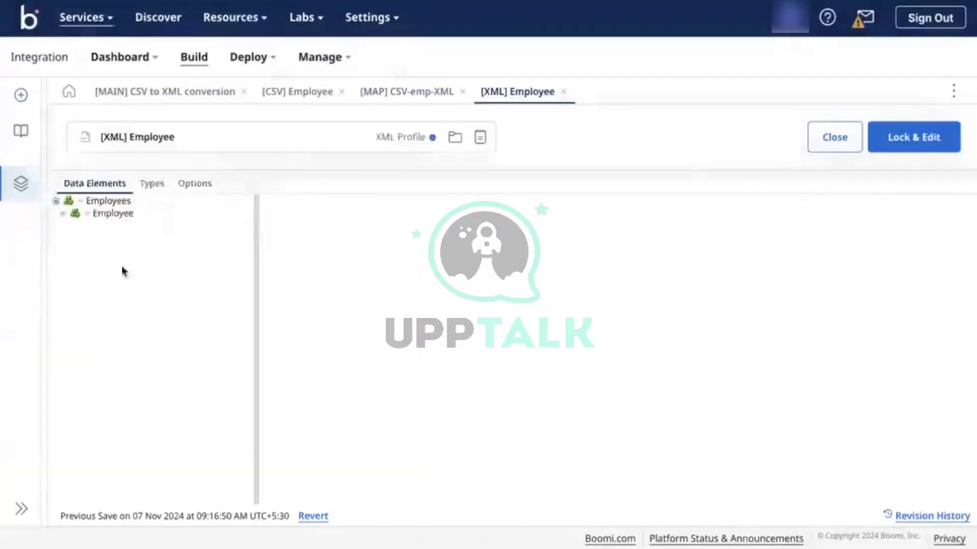
left_click(63, 215)
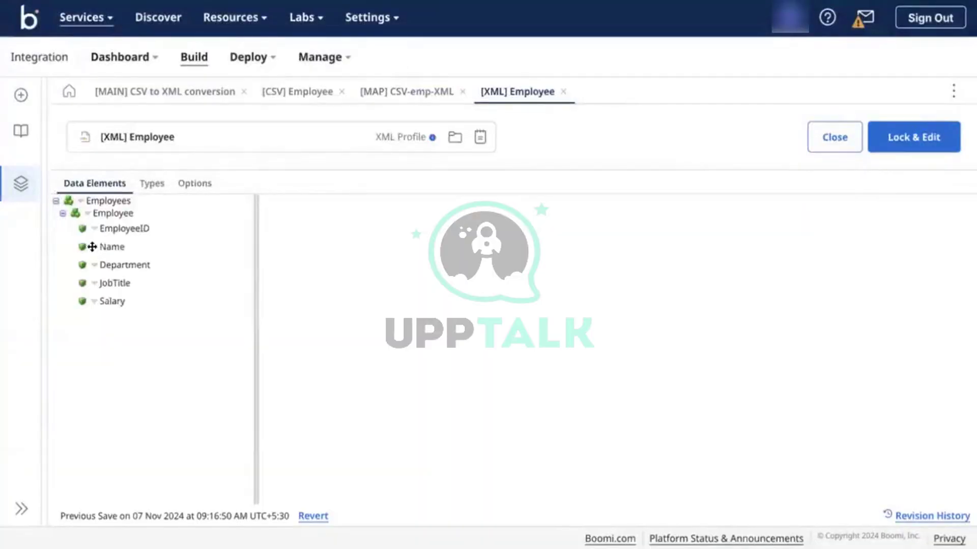
left_click(89, 214)
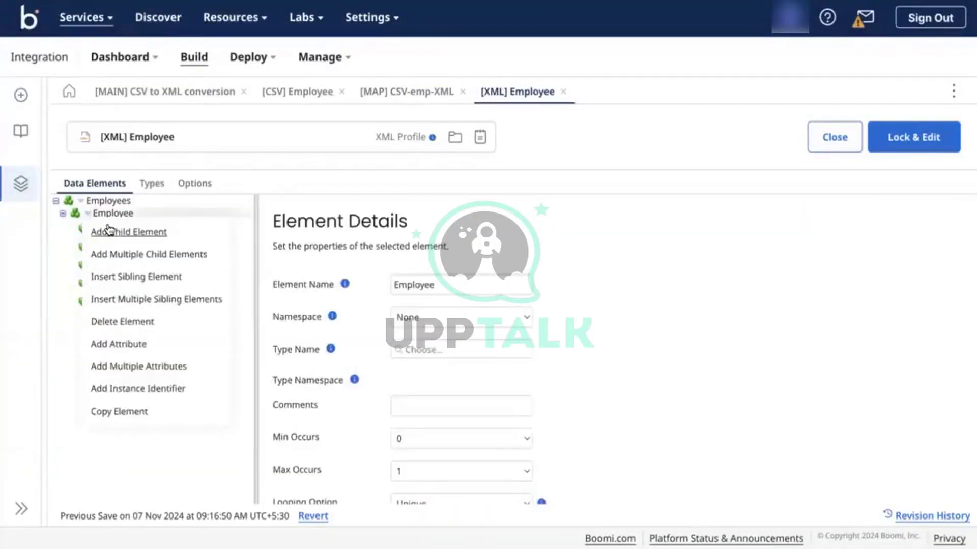
left_click(108, 229)
left_click(120, 318)
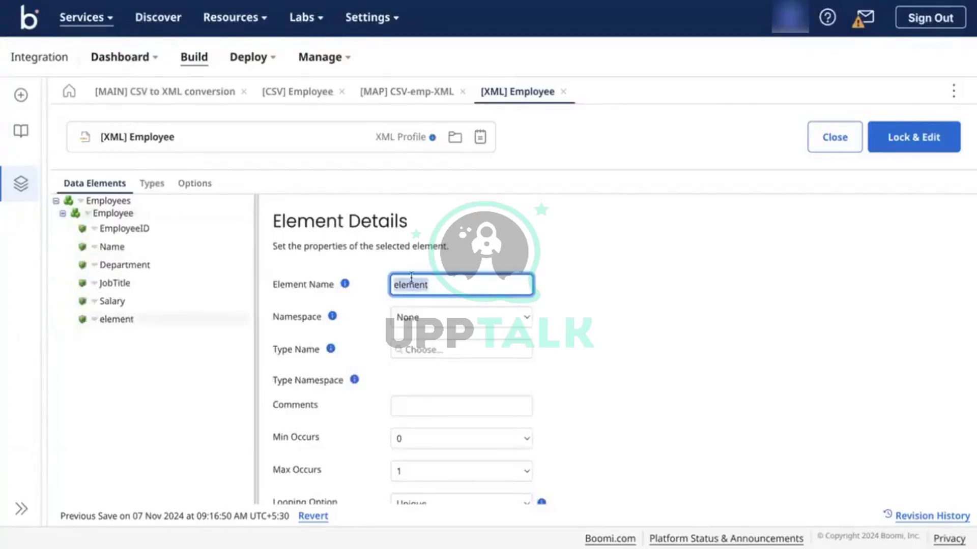
type("LMD")
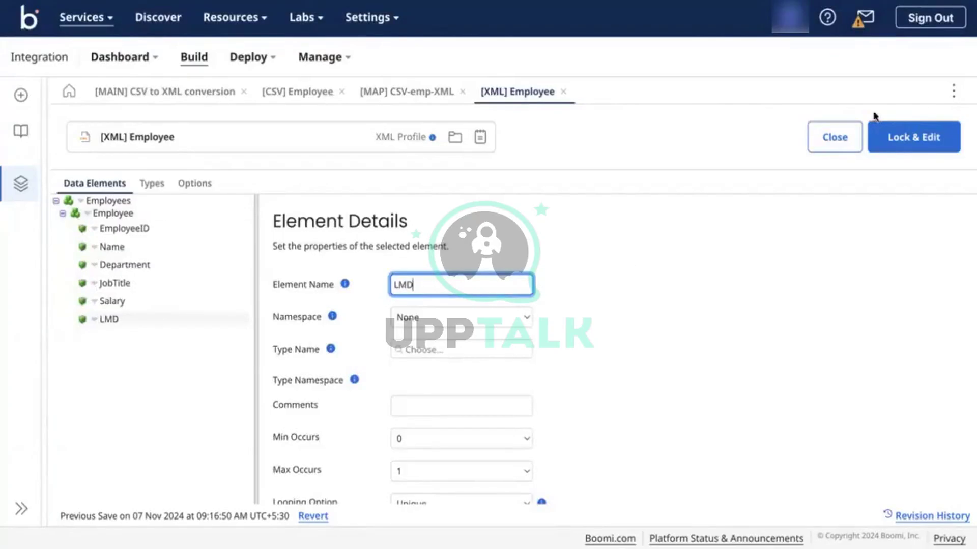
left_click(909, 139)
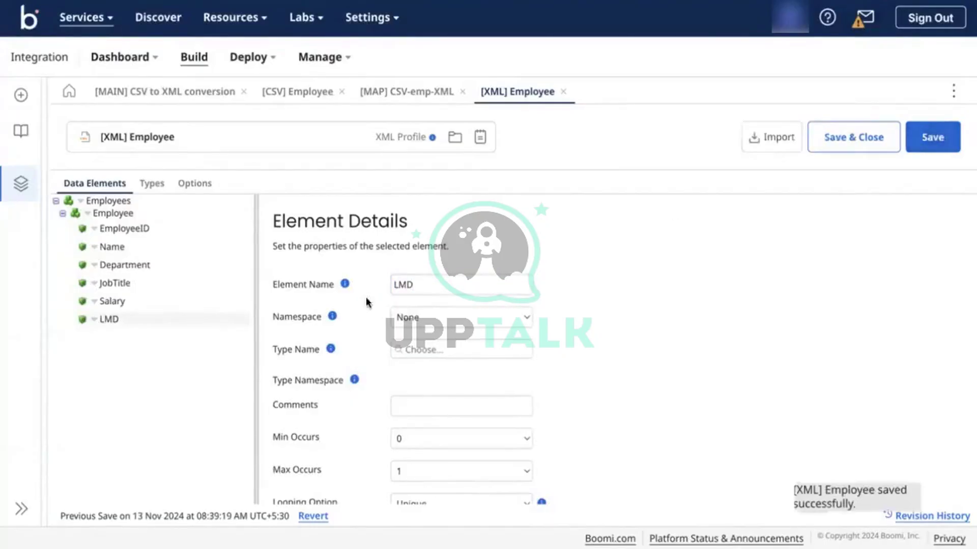
left_click(407, 283)
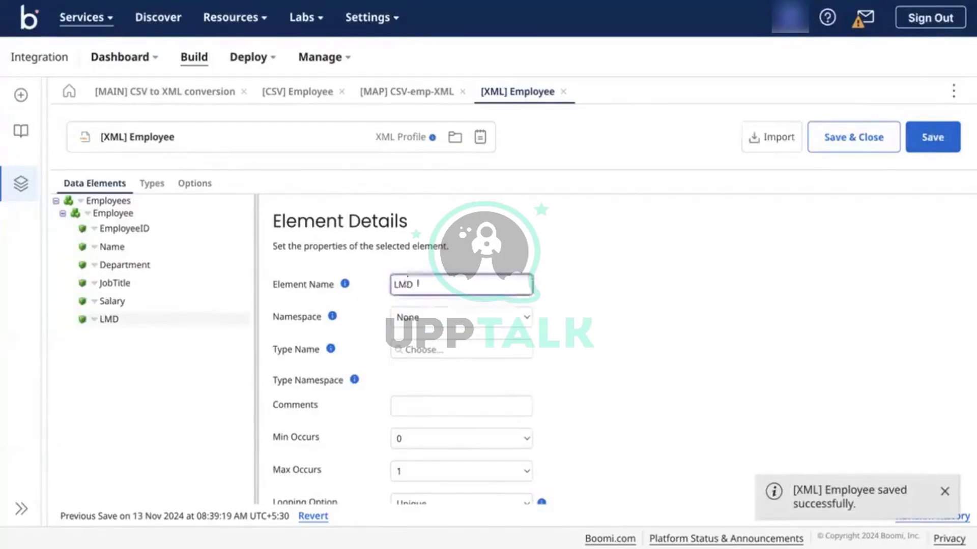
Map the Get Current Date function's result to the LMD element of the XML profile in [MAP] CSV-emp-XML.
left_click(381, 96)
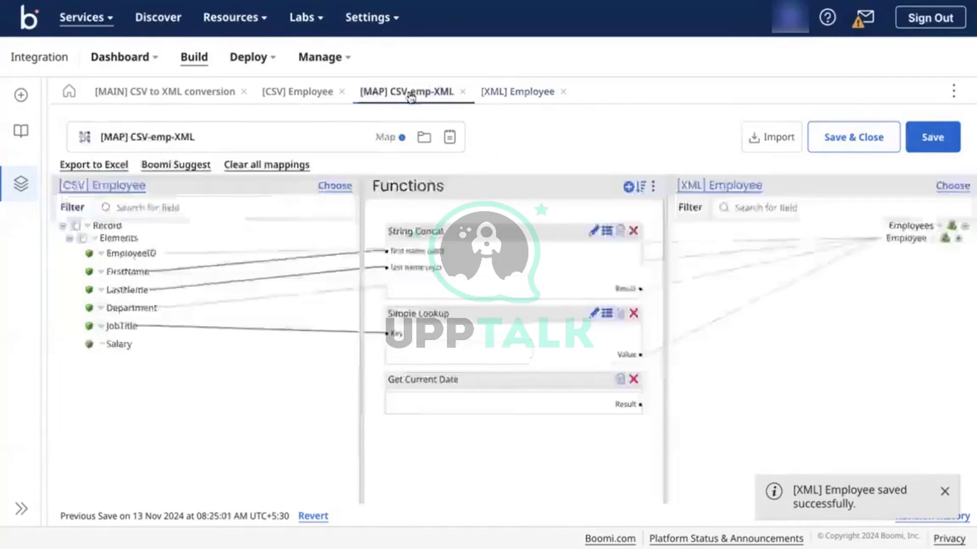
left_click(958, 237)
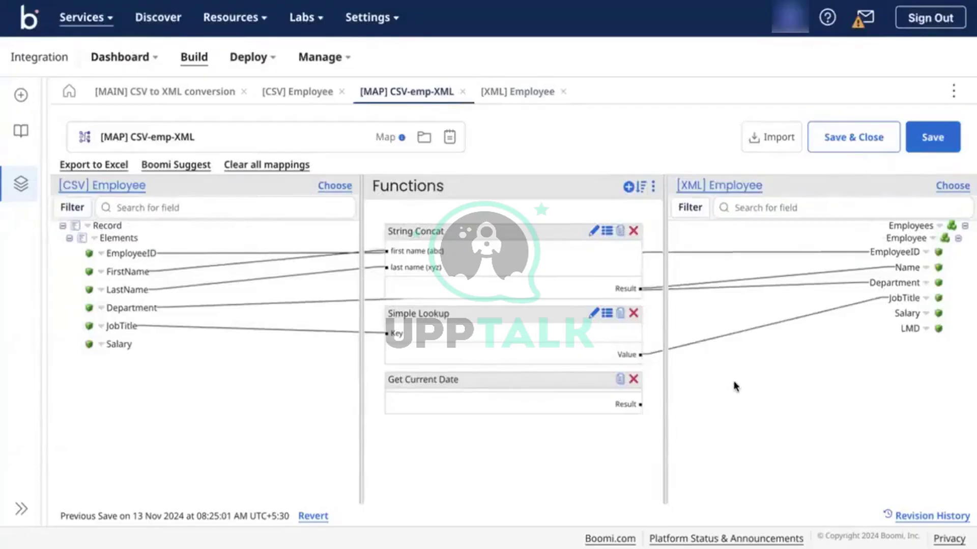
left_click(617, 382)
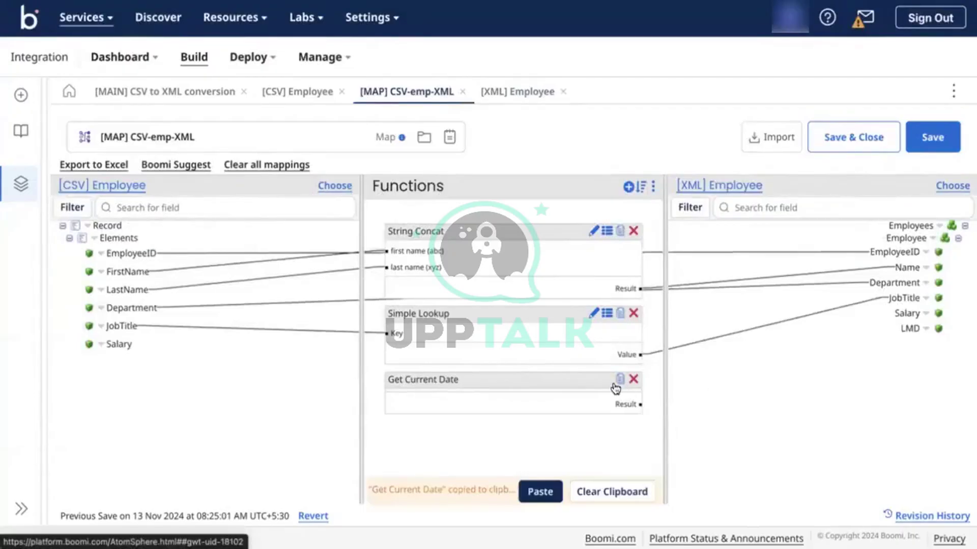
left_click(612, 491)
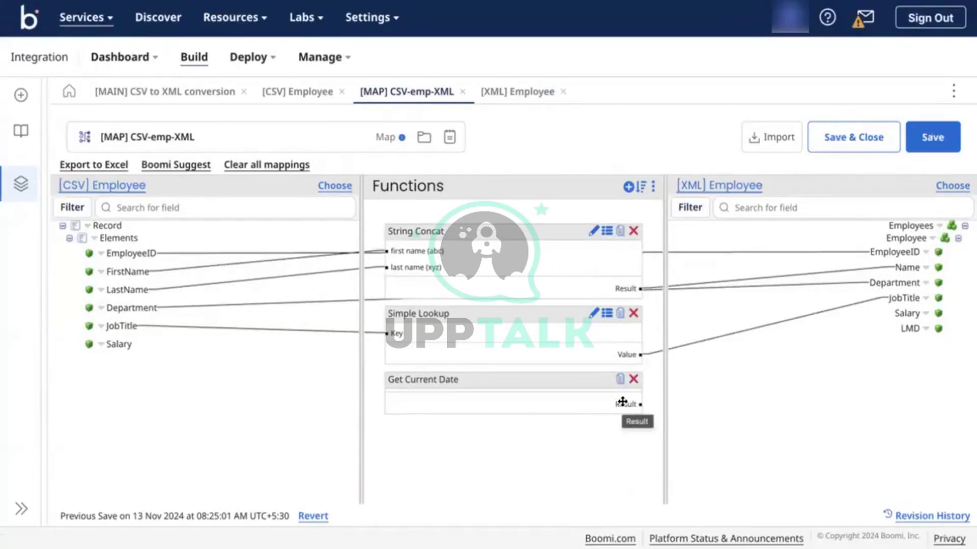
left_click_drag(623, 402, 908, 327)
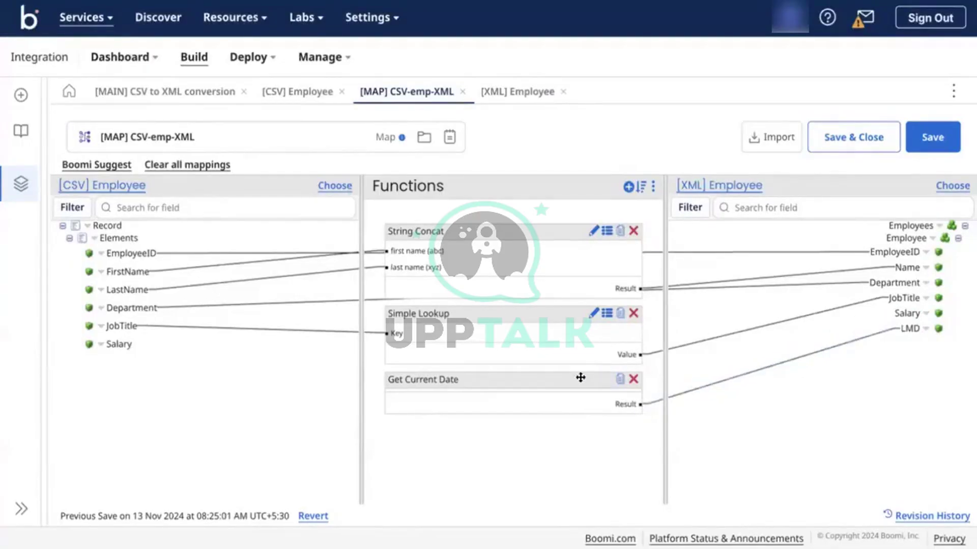
Add a Date Format function from the Date category to the map without configuring defaults, and remove it again.
left_click(629, 187)
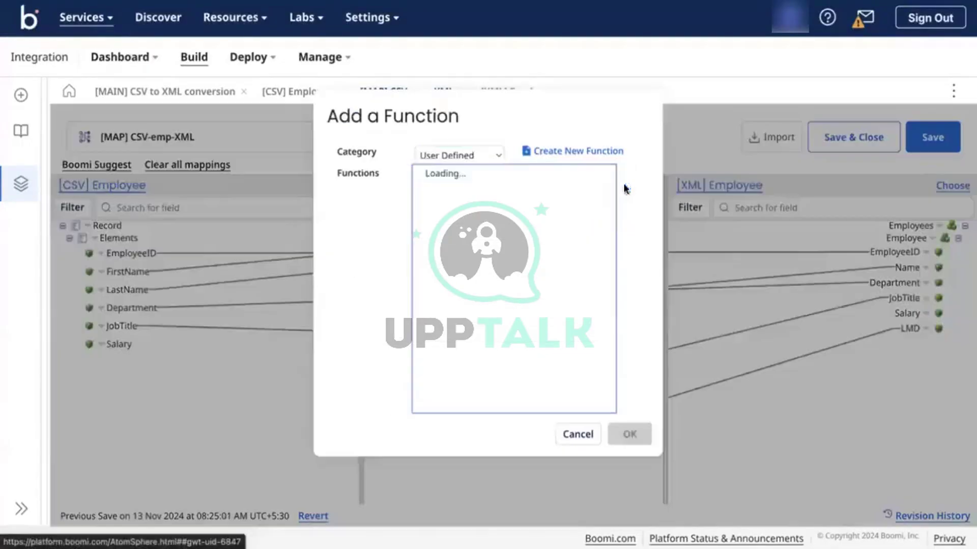
left_click(454, 151)
left_click(435, 61)
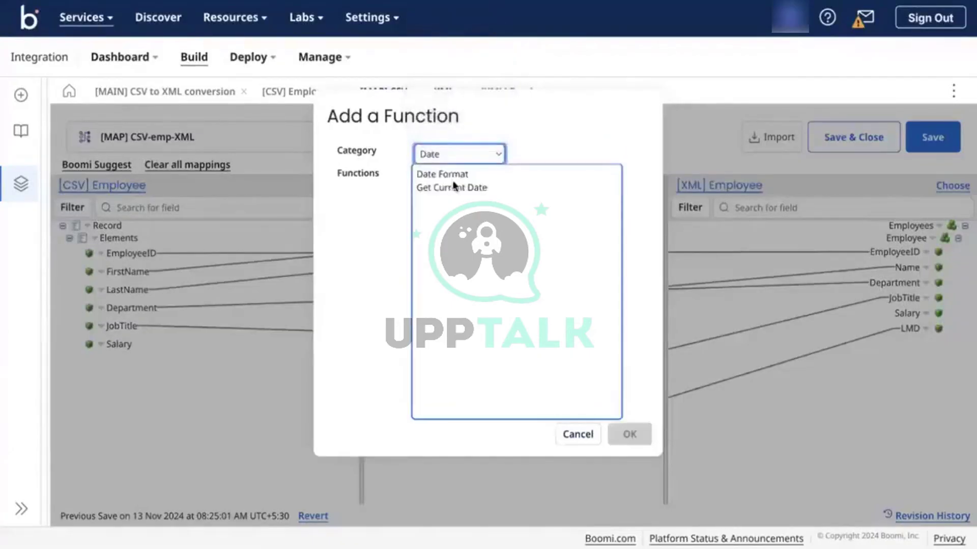
left_click(450, 178)
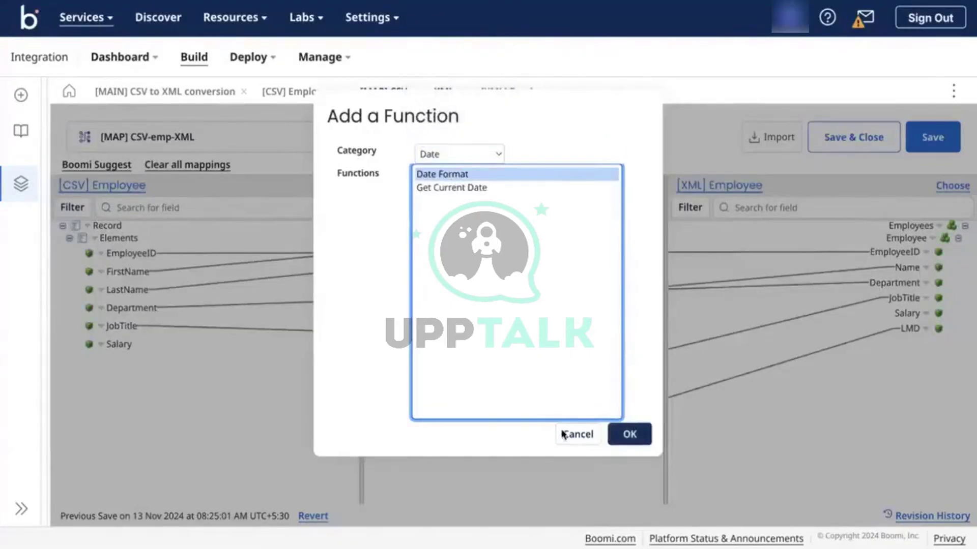
left_click(630, 434)
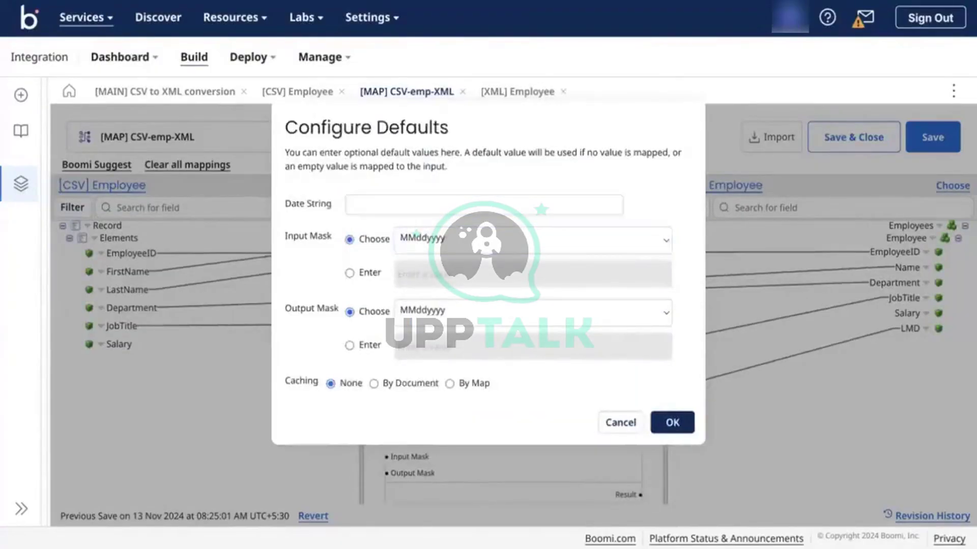
left_click(626, 429)
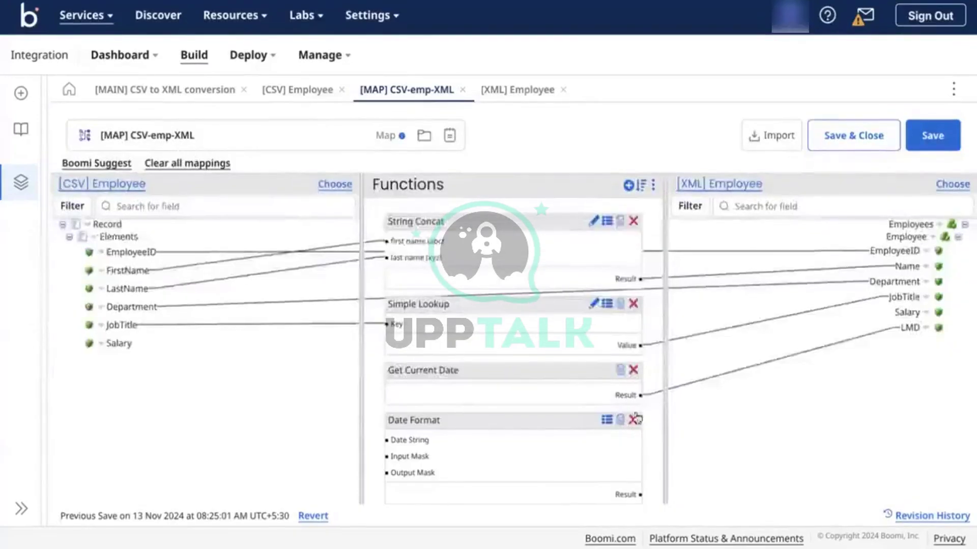
left_click(634, 421)
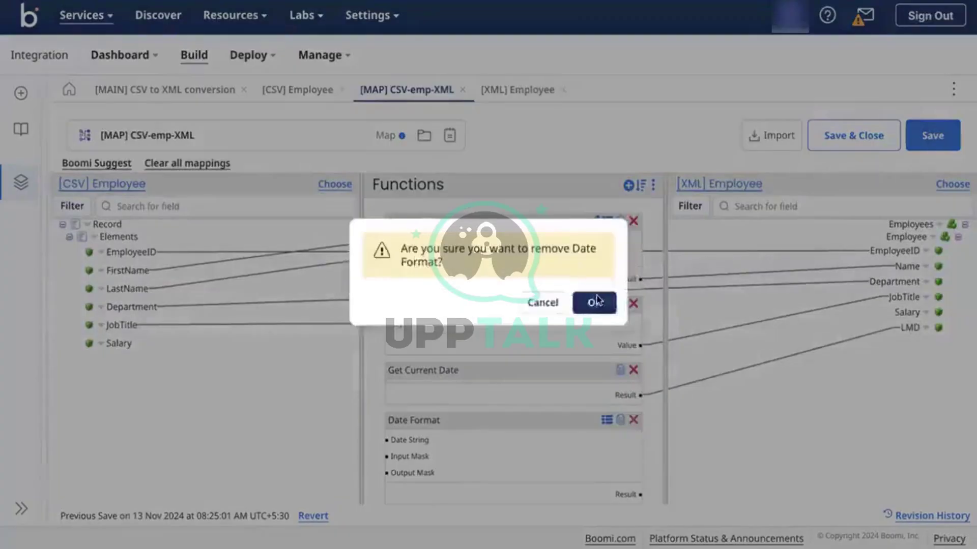
left_click(592, 301)
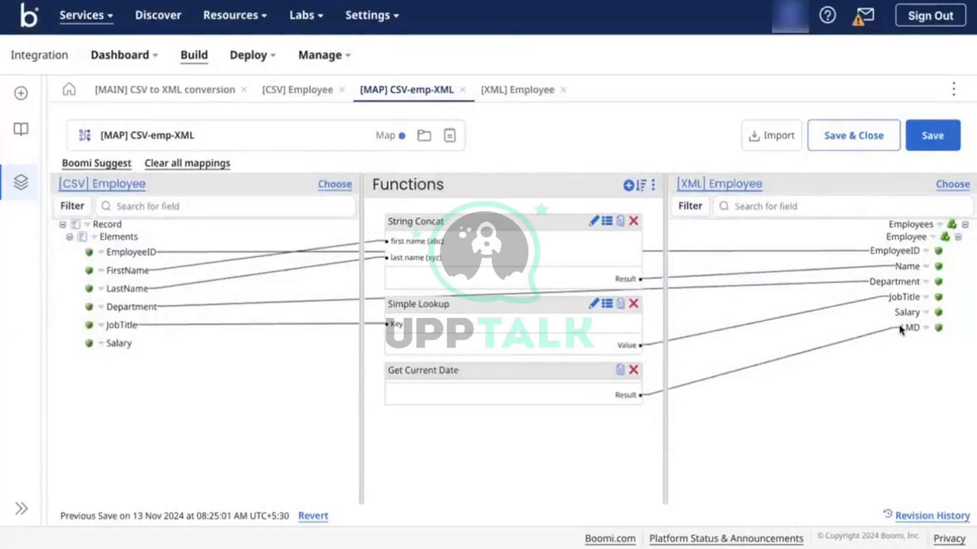
Set the LMD element of the [XML] Employee profile to data type Date/Time with format yyyy-MM-dd, and save the profile.
left_click(737, 186)
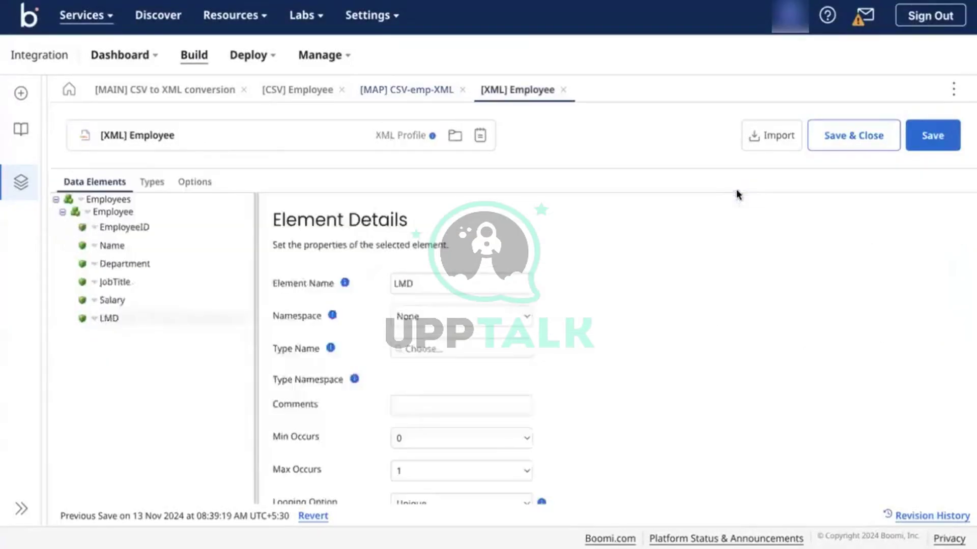
scroll(419, 375, "down", 5)
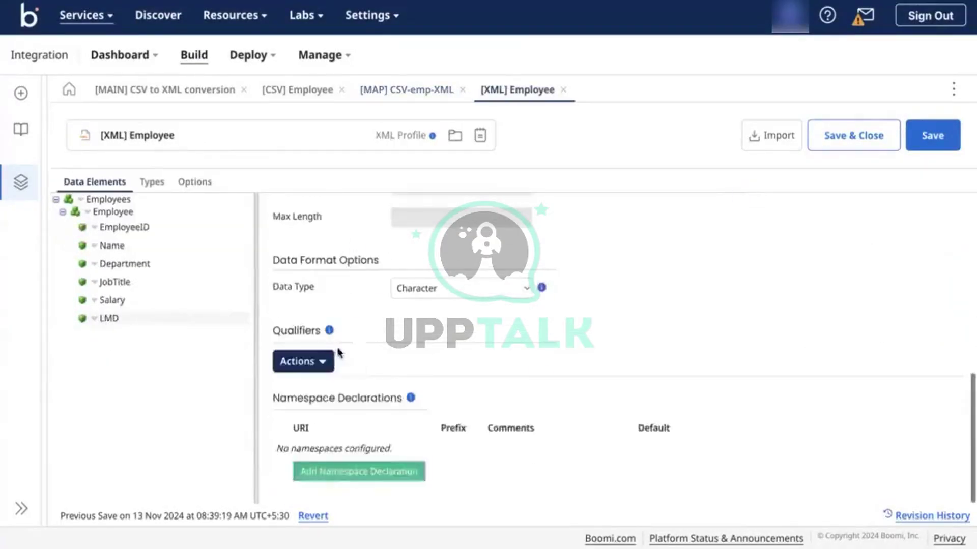
scroll(409, 307, "up", 2)
left_click(445, 342)
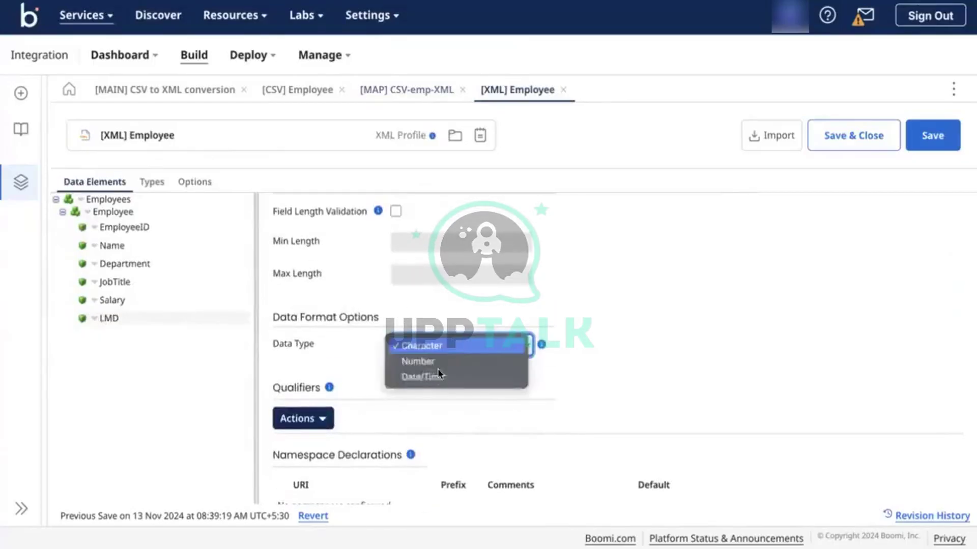
left_click(349, 365)
left_click(414, 383)
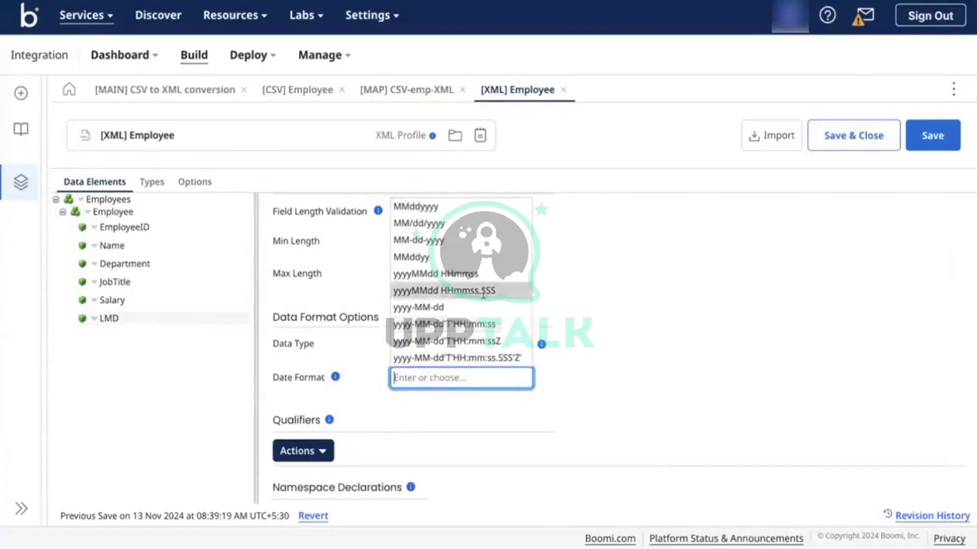
left_click(425, 307)
left_click(921, 145)
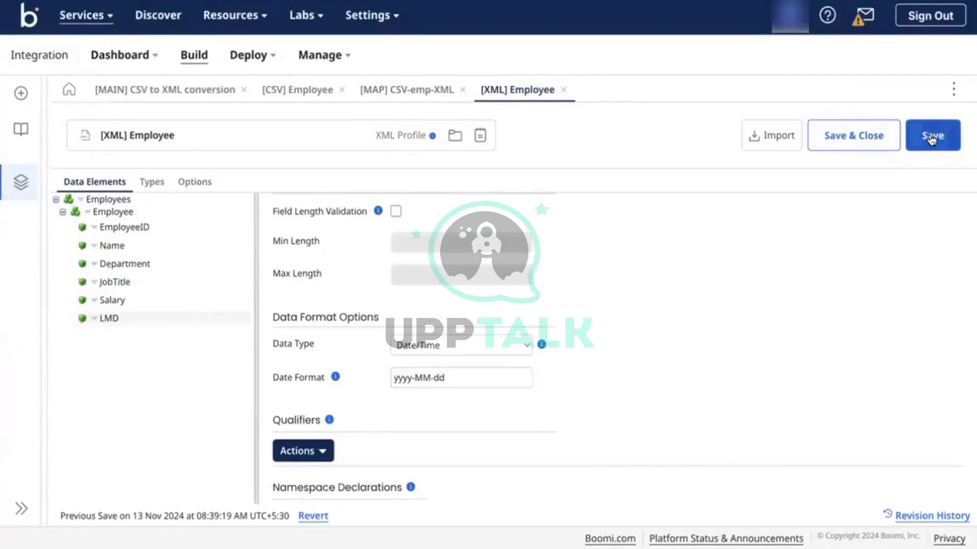
scroll(496, 351, "down", 1)
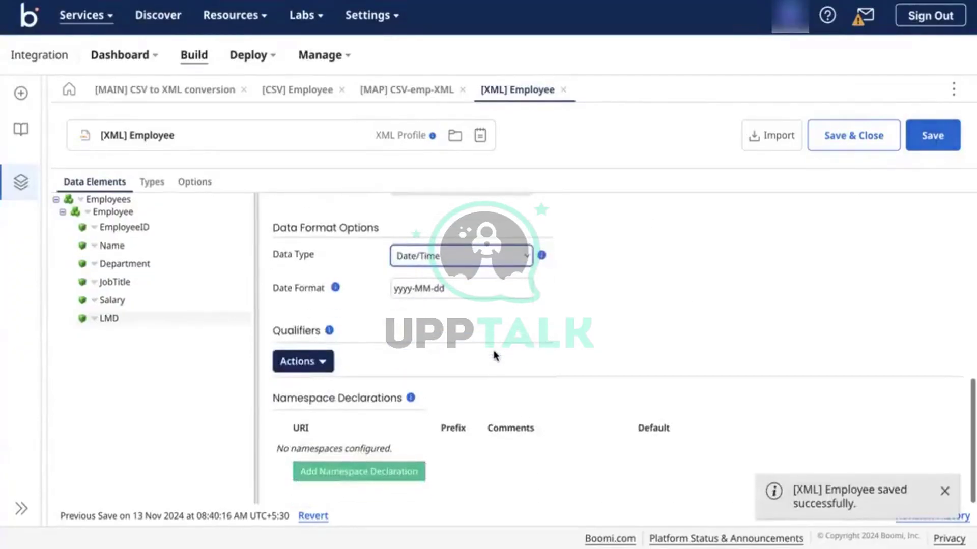
scroll(493, 353, "up", 5)
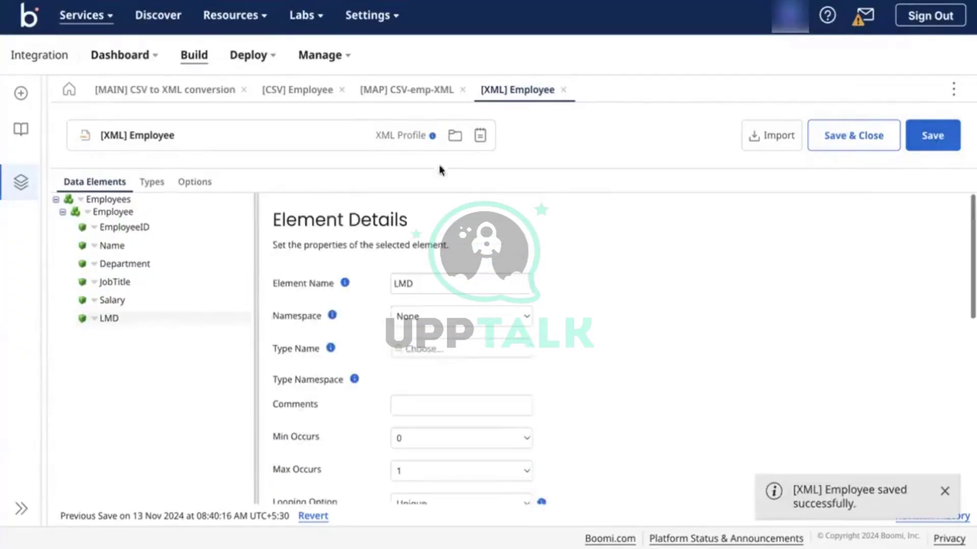
Save the [MAP] CSV-emp-XML map and run a new test of the [MAIN] CSV to XML conversion process.
left_click(383, 96)
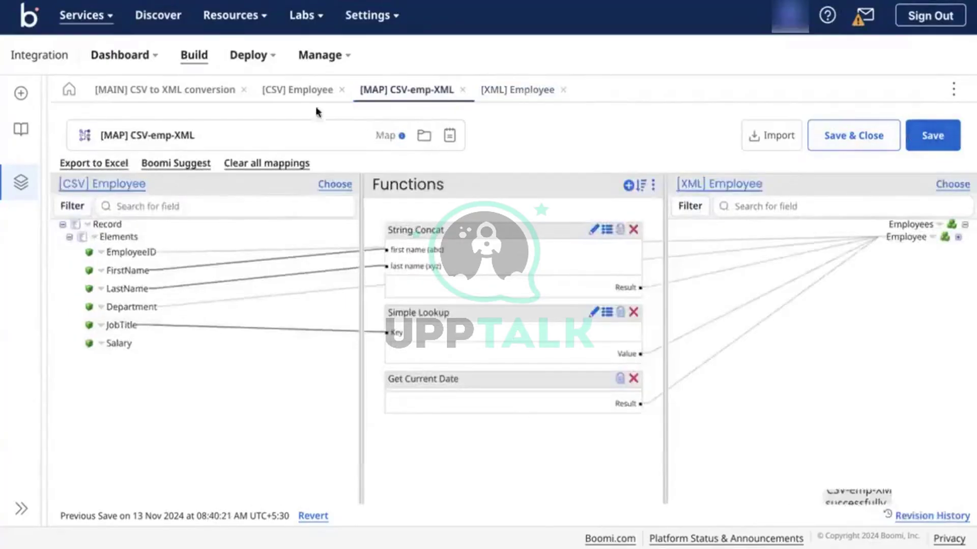
left_click(298, 92)
left_click(170, 91)
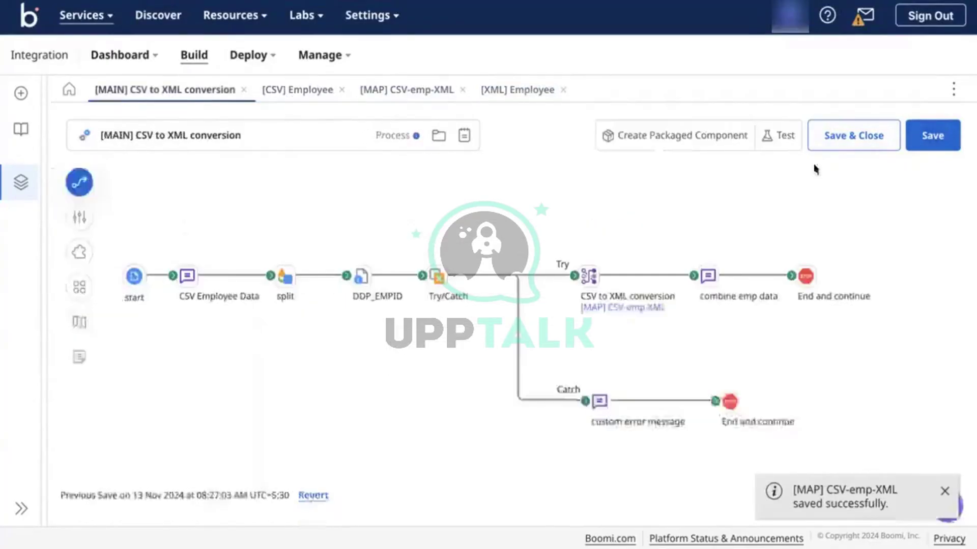
left_click(913, 147)
left_click(766, 138)
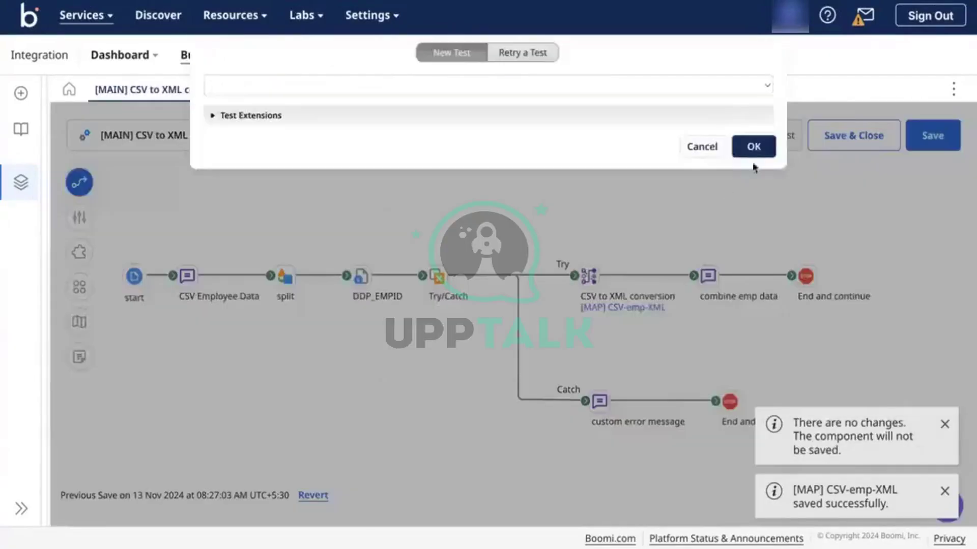
left_click(756, 147)
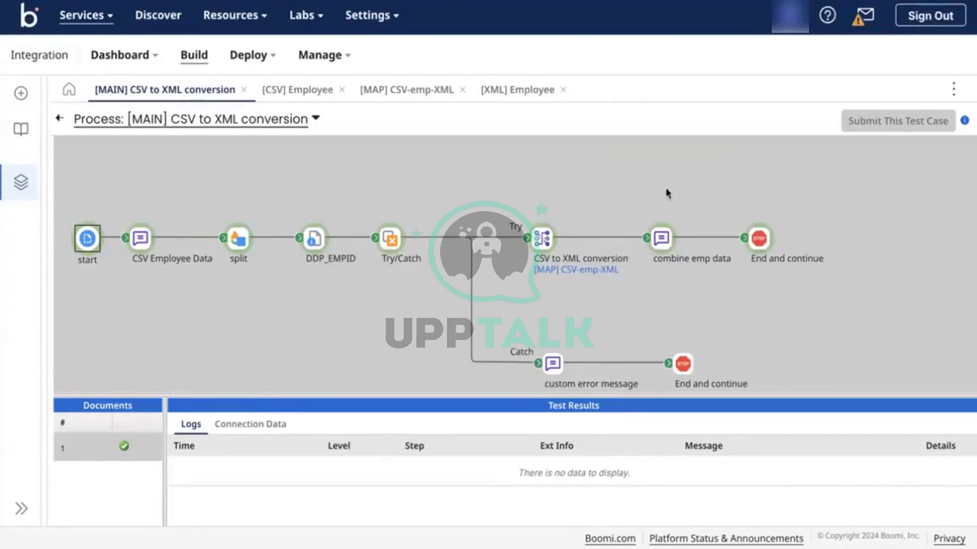
Examine the date and time that Get Current Date outputs in the test logs of the CSV to XML conversion step.
left_click(541, 238)
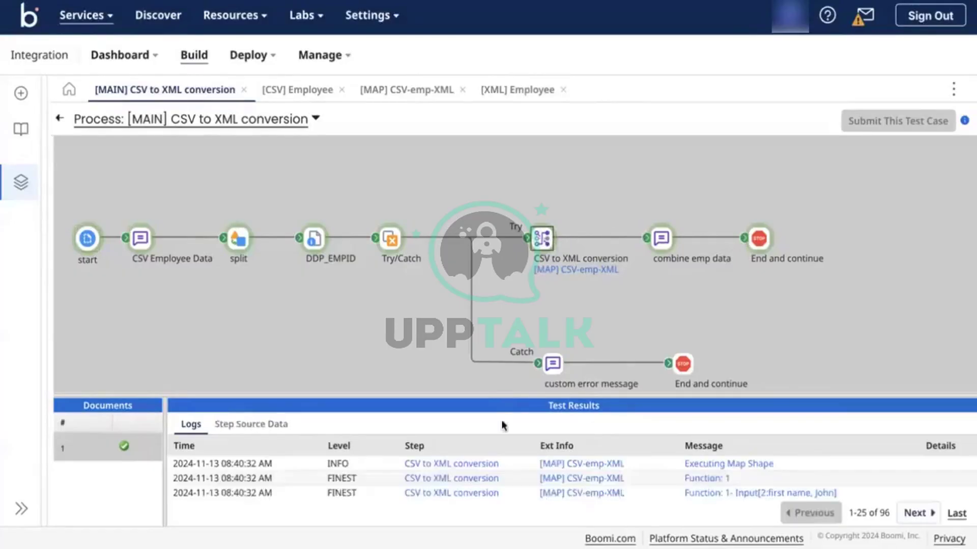
left_click_drag(483, 395, 516, 184)
scroll(707, 353, "down", 2)
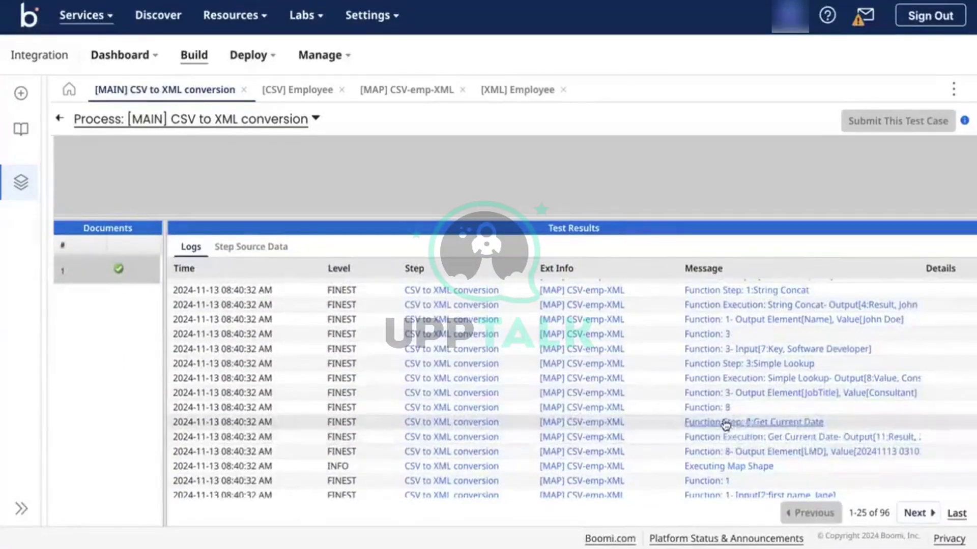
left_click(830, 437)
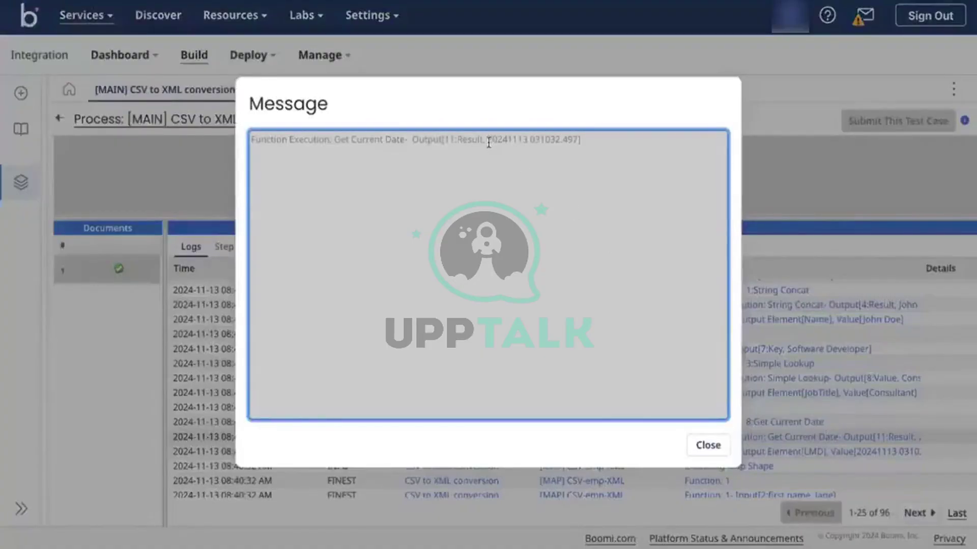
left_click_drag(489, 142, 581, 140)
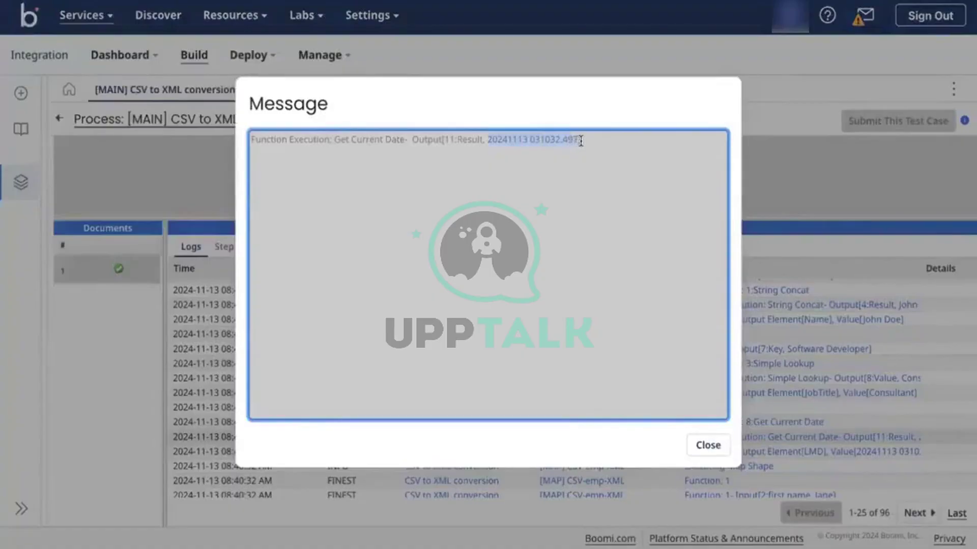
left_click(511, 138)
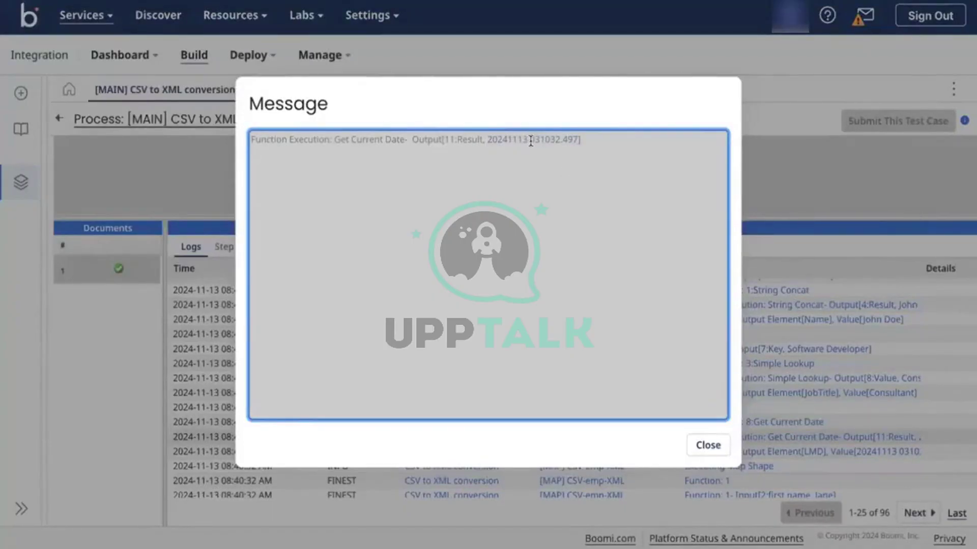
left_click_drag(530, 141, 578, 143)
left_click(691, 444)
Read the full log message for the LMD output element of the first mapped employee record.
scroll(844, 421, "down", 1)
left_click(868, 416)
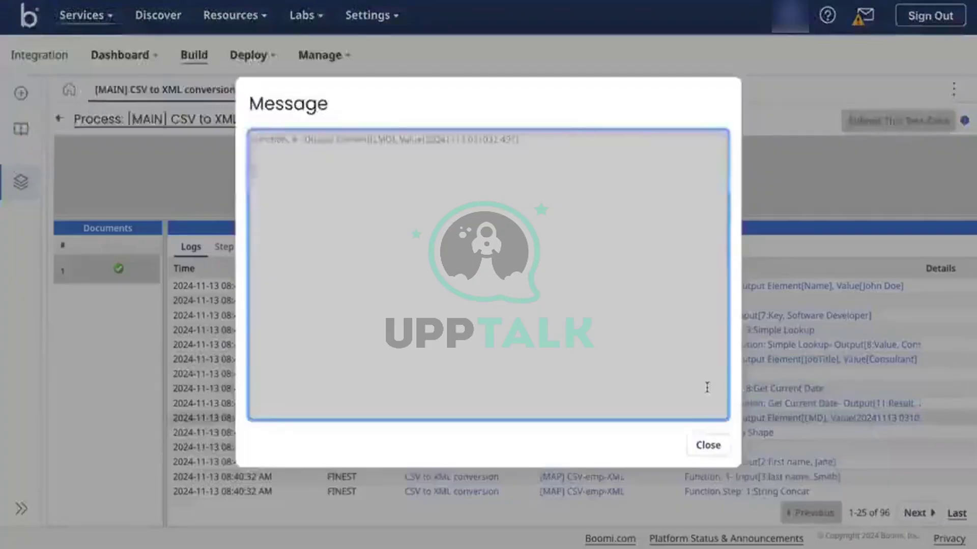
left_click(698, 447)
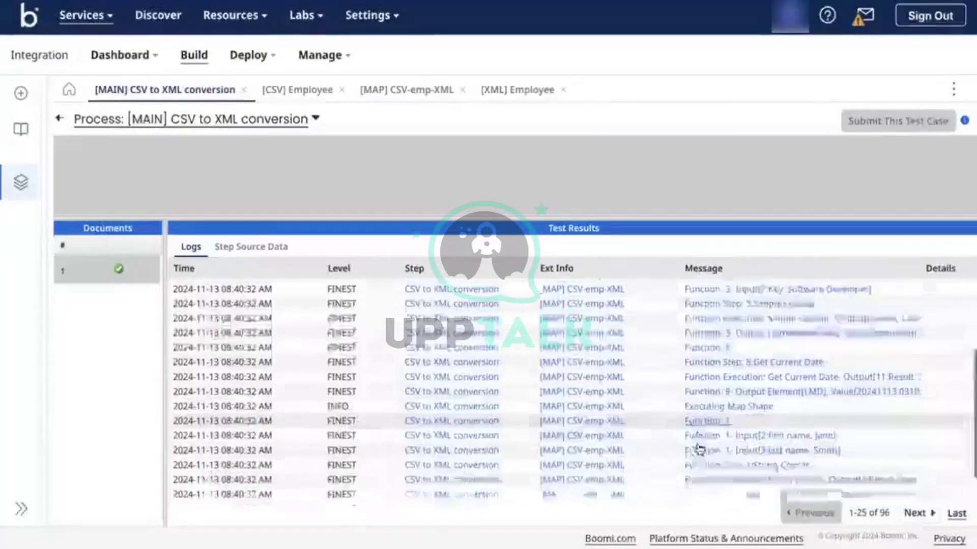
scroll(784, 386, "down", 1)
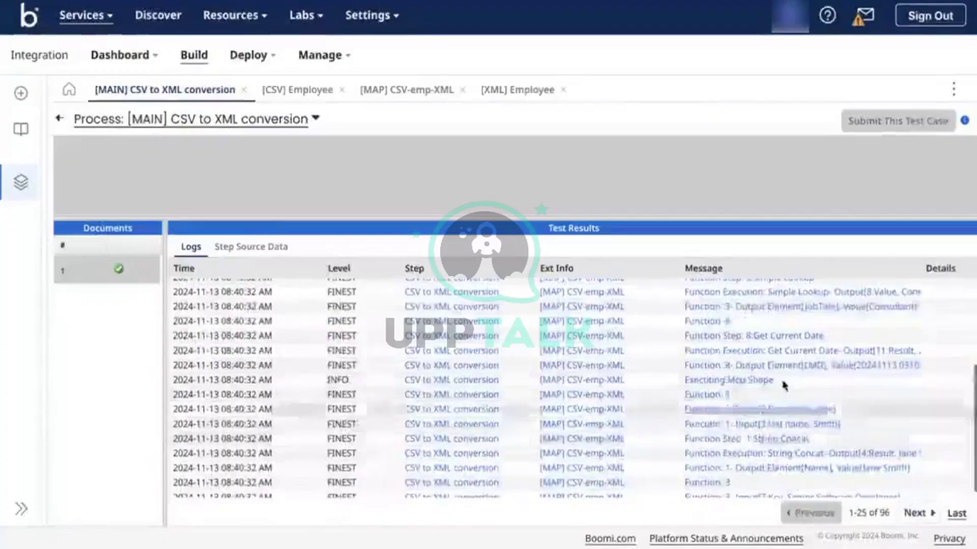
left_click(861, 370)
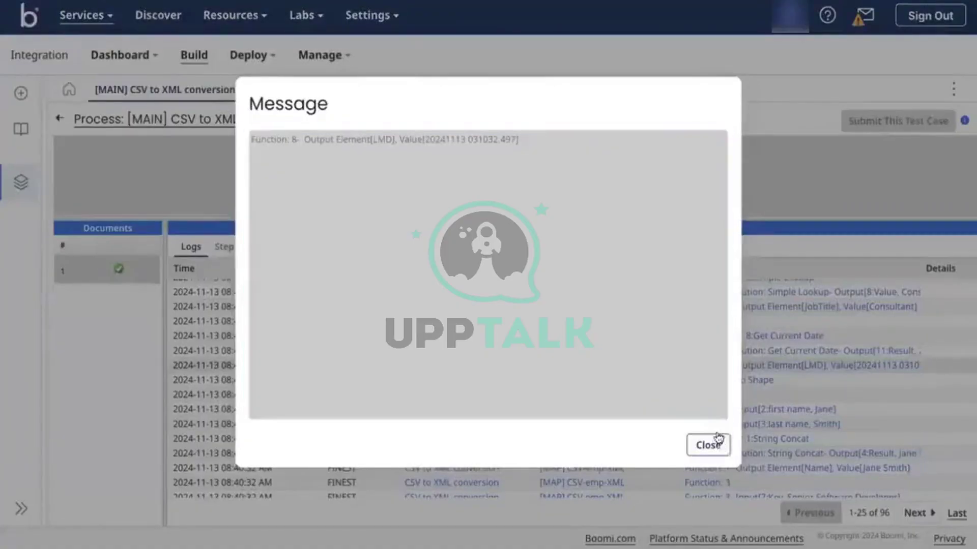
left_click(706, 446)
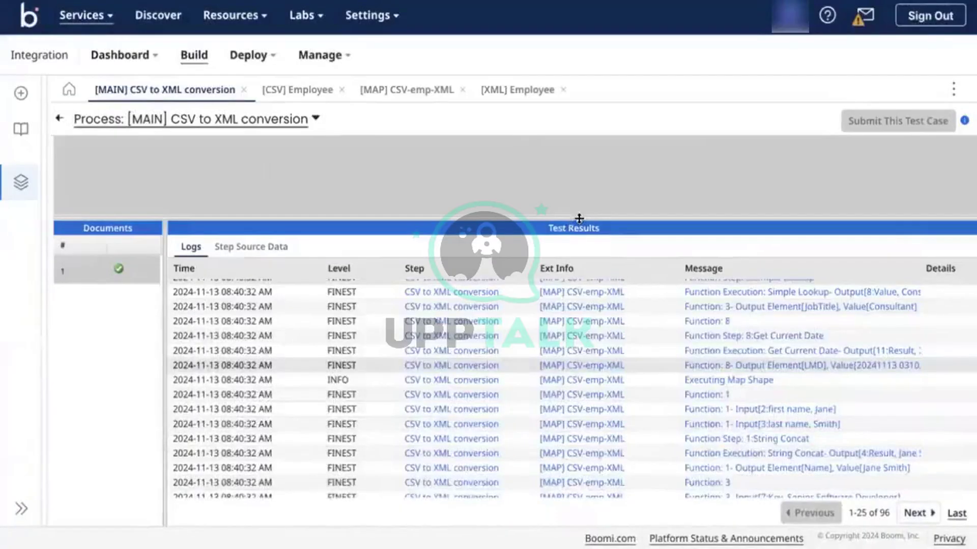
View the first source document of the combine emp data step and check the date format in its LMD element.
left_click_drag(570, 220, 572, 344)
left_click(661, 240)
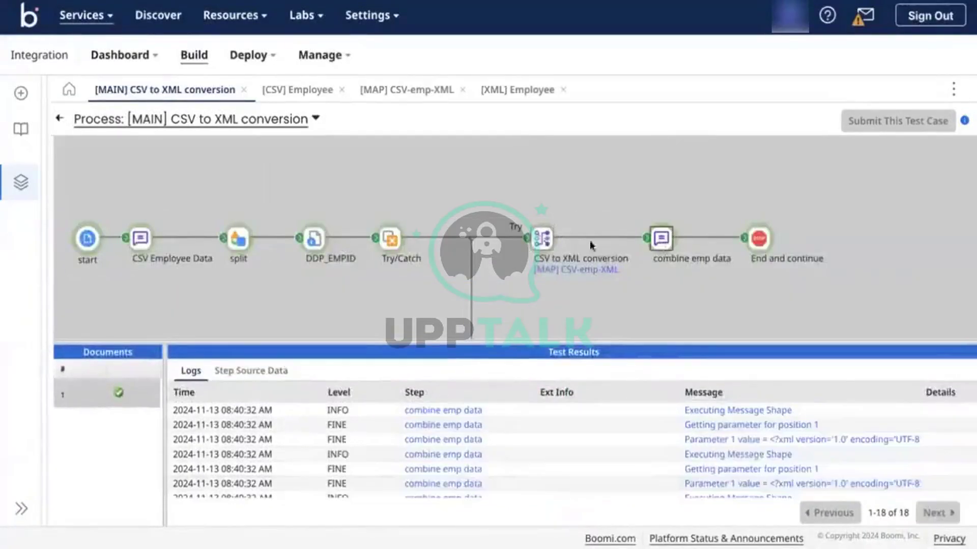
left_click(265, 381)
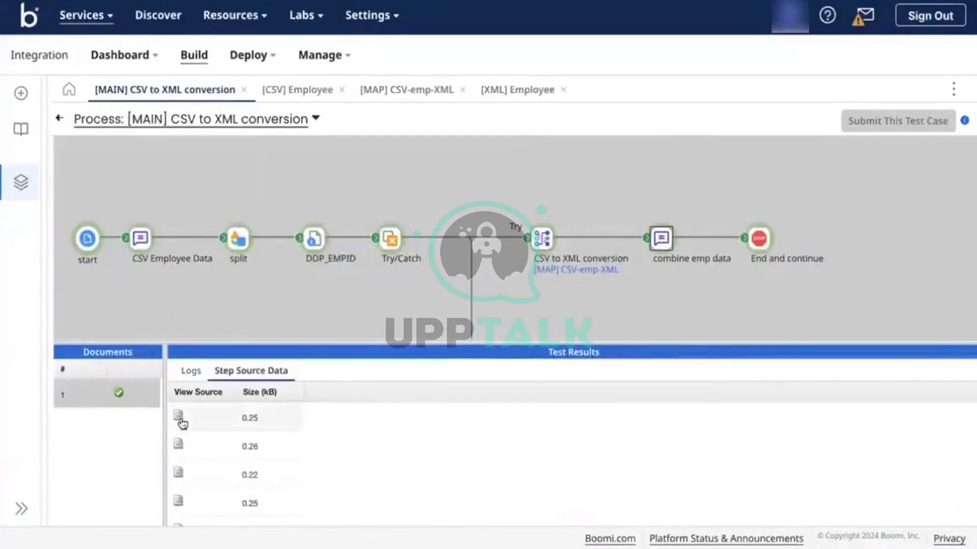
left_click(179, 417)
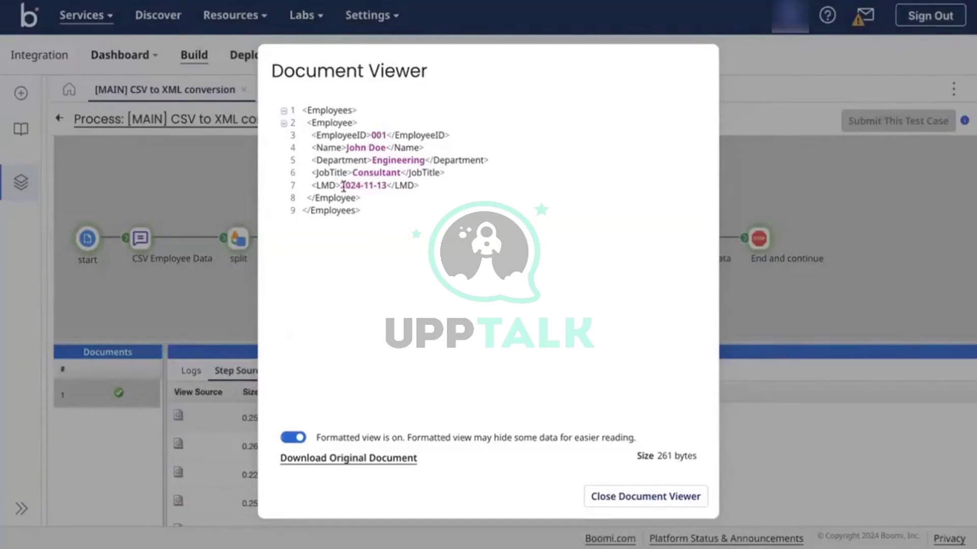
mouse_move(343, 185)
left_mouse_down()
mouse_move(388, 189)
mouse_move(340, 186)
left_mouse_up()
left_click(394, 187)
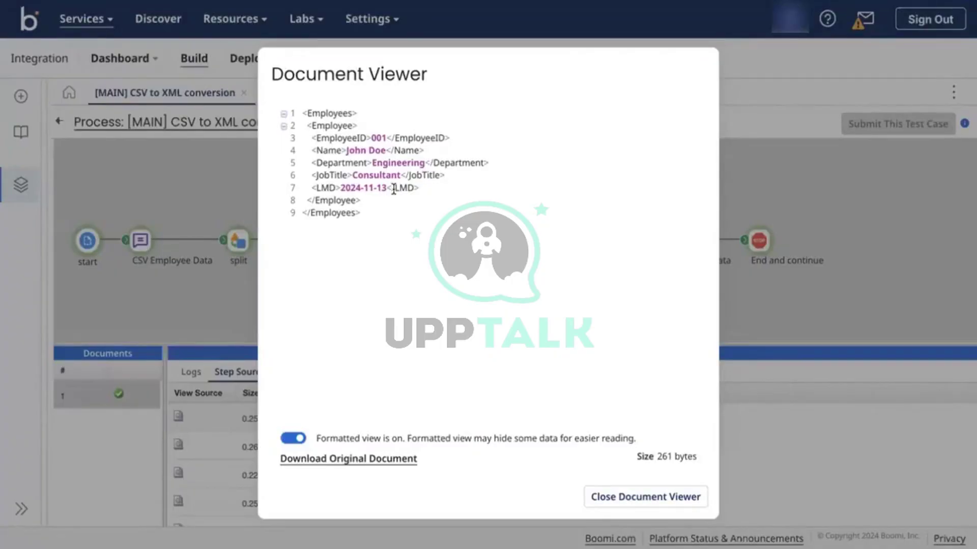
left_click(633, 497)
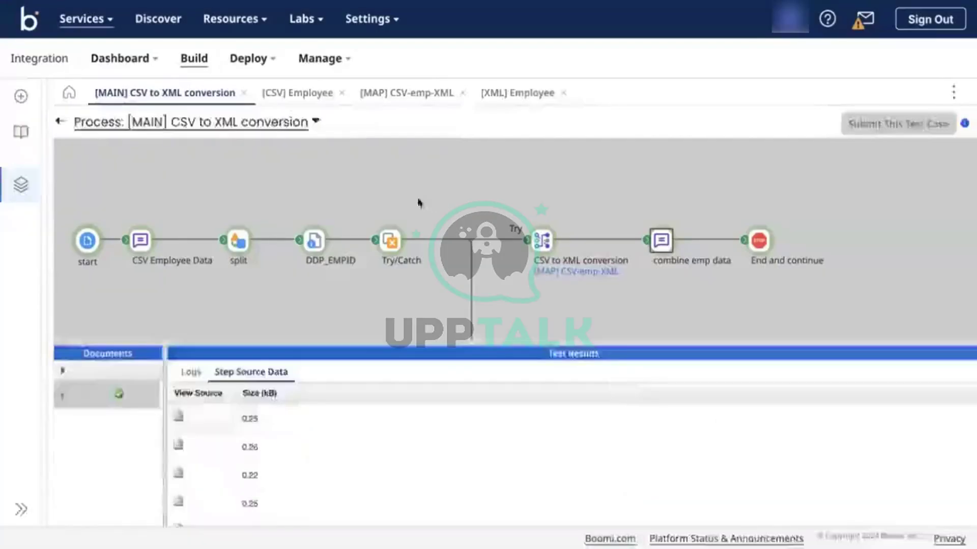
Close the test results and copy the entire message text of the CSV Employee Data step.
left_click(60, 122)
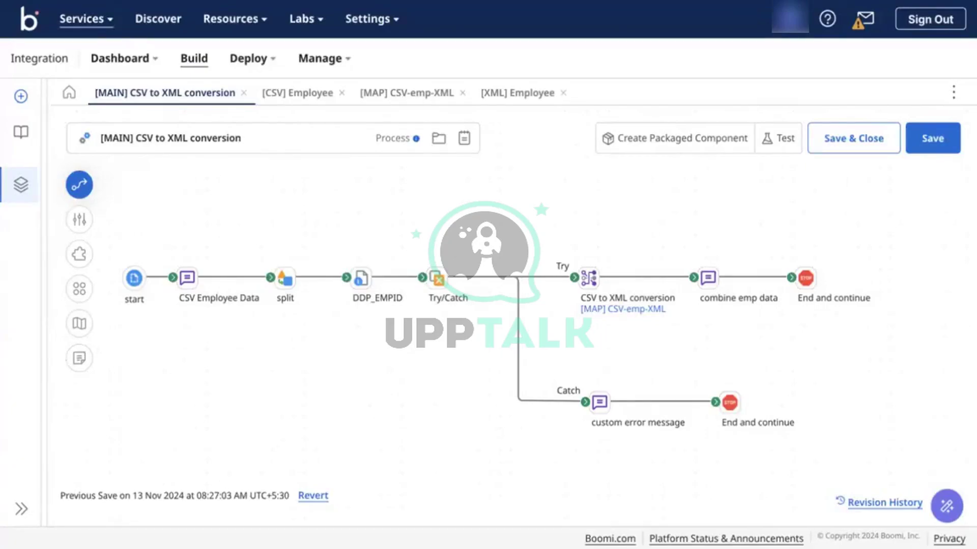
double_click(187, 277)
left_click(737, 327)
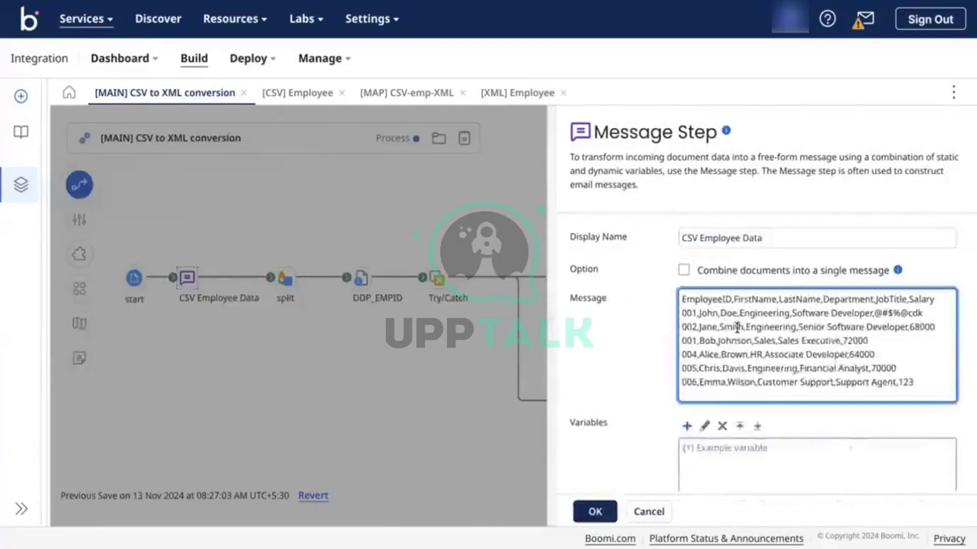
key("ctrl+a")
key("ctrl+c")
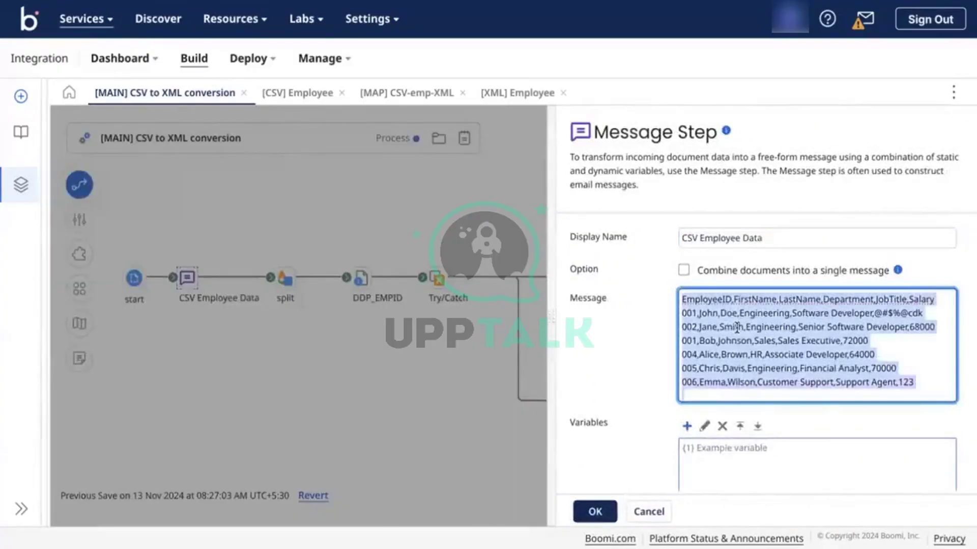
left_click(395, 238)
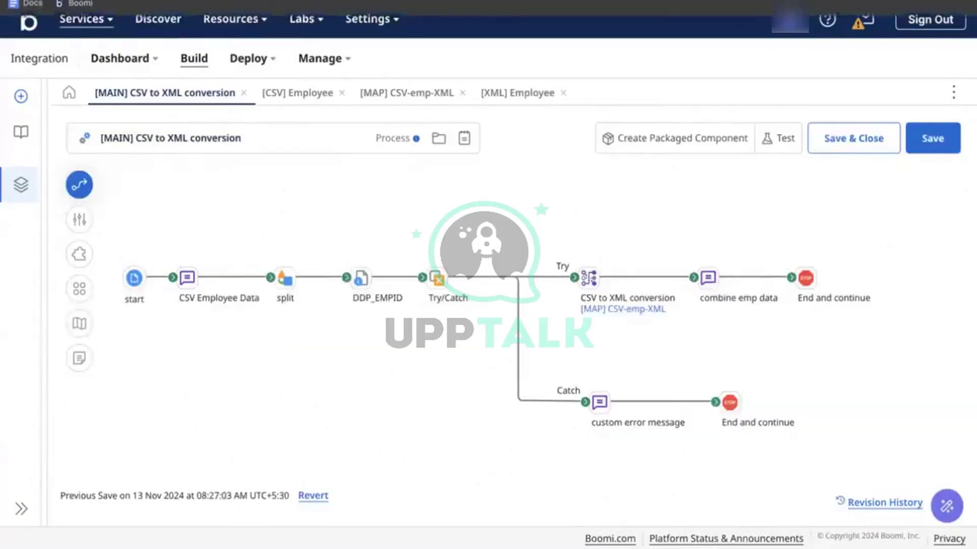
Switch to Google Docs, open Boomi Batch Session Notes, and paste the copied CSV data at the document's end.
left_click(168, 19)
left_click(175, 397)
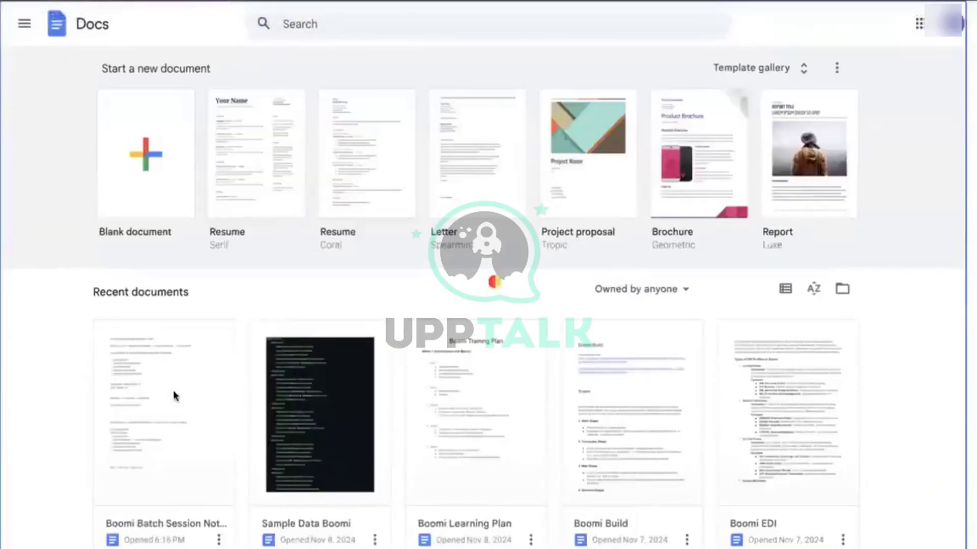
scroll(368, 310, "down", 20)
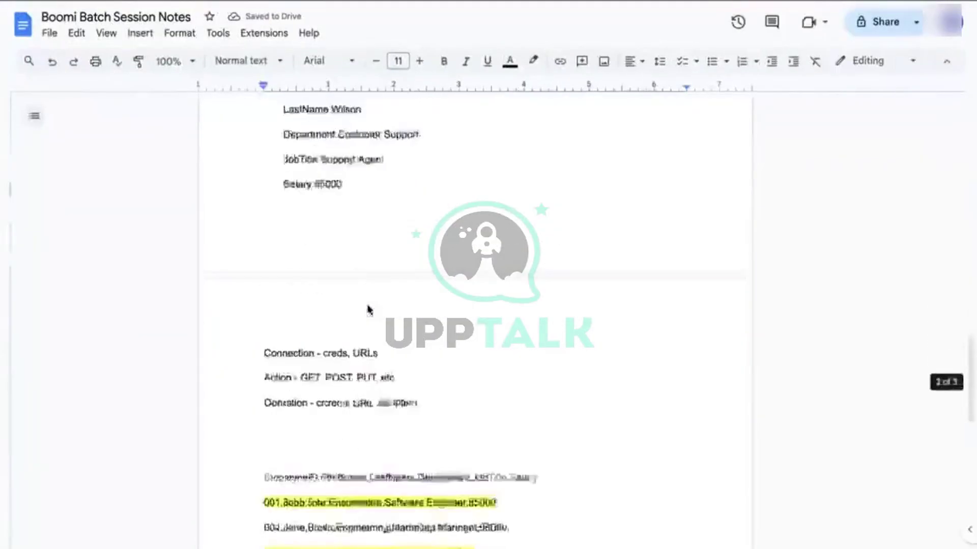
scroll(367, 309, "down", 5)
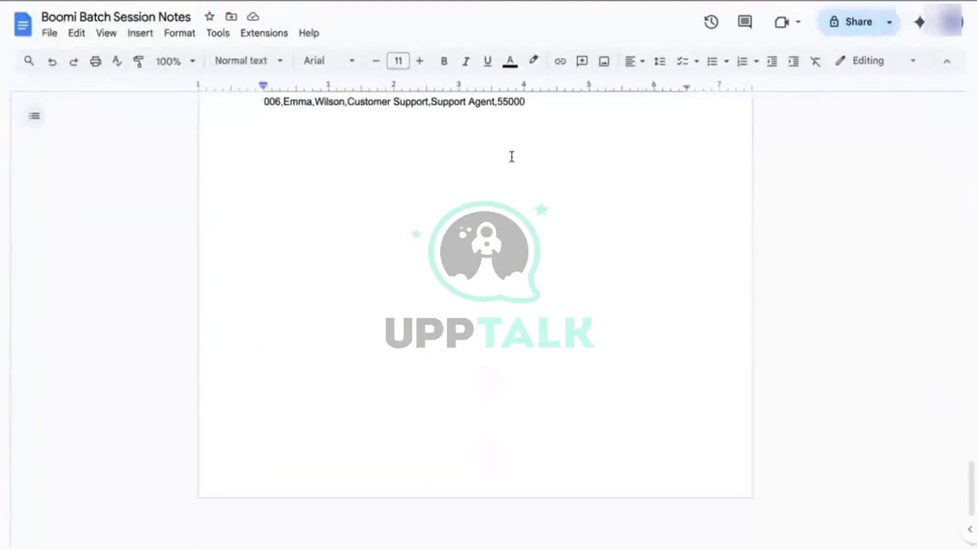
scroll(511, 156, "up", 2)
key("ctrl+v")
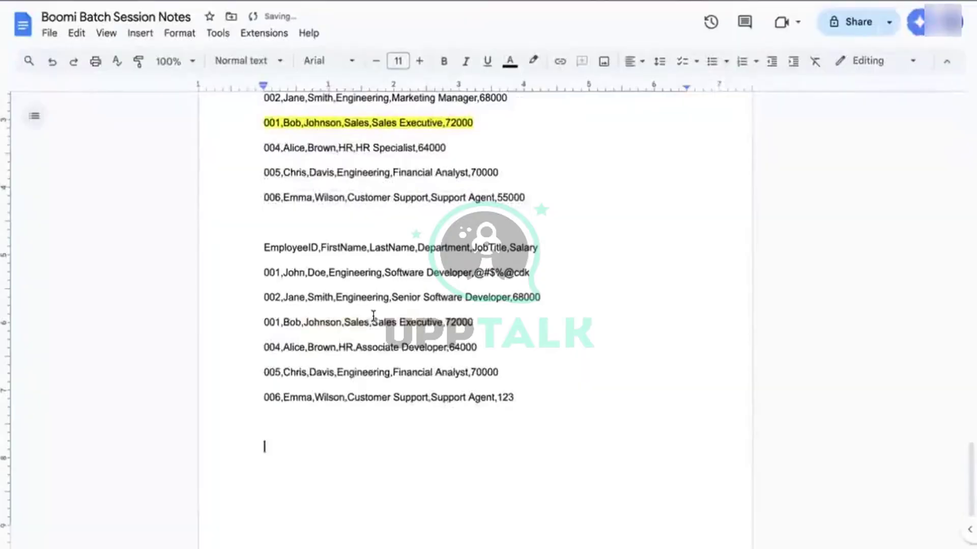
Add a Location column to the pasted CSV header and enter Delhi, New York and London for the first three records.
left_click(547, 248)
type(", Location")
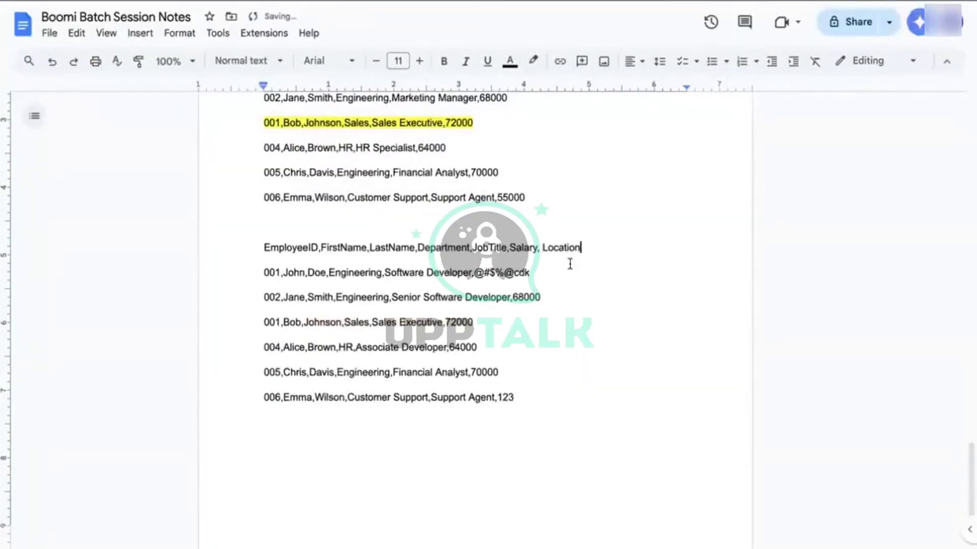
left_click(552, 274)
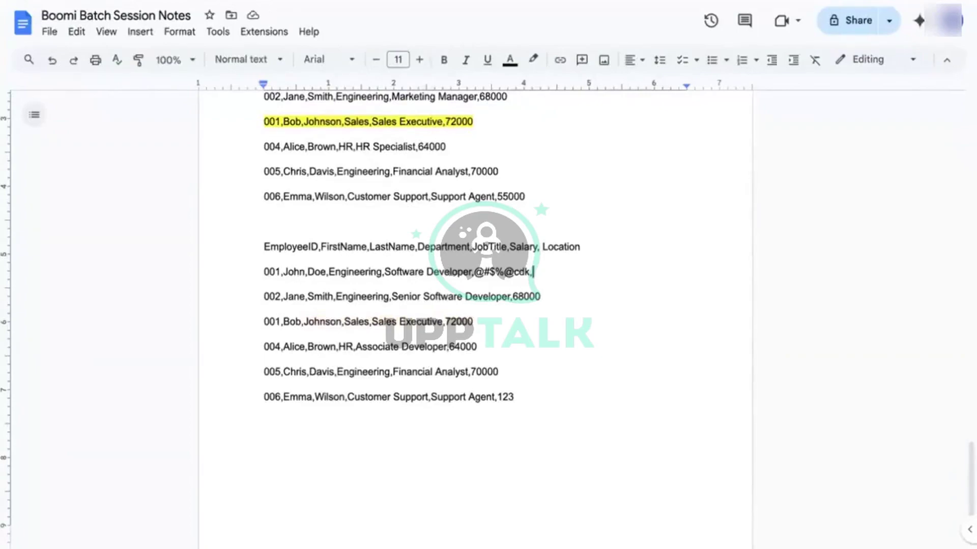
type("Delhi")
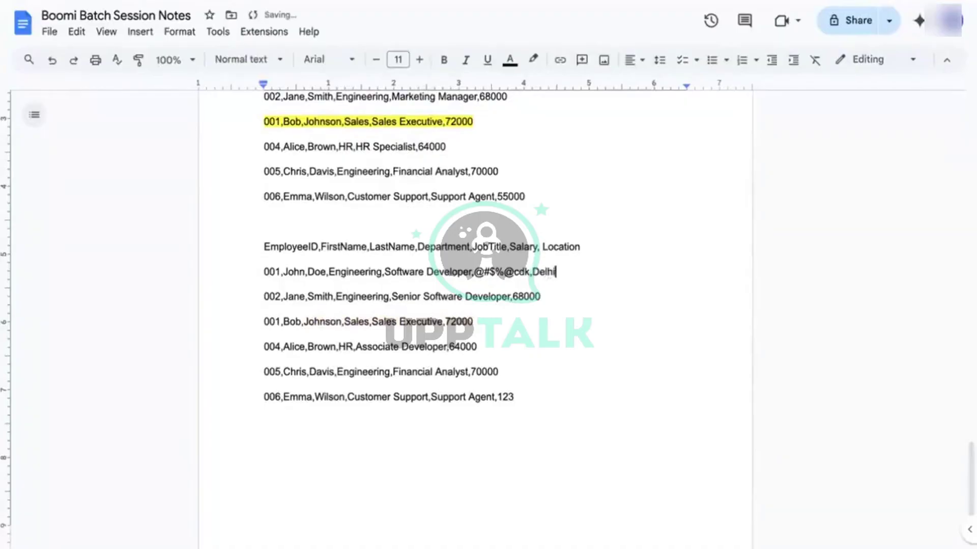
left_click(569, 290)
type(",Ney")
key("BackSpace")
type("w YorkLondon")
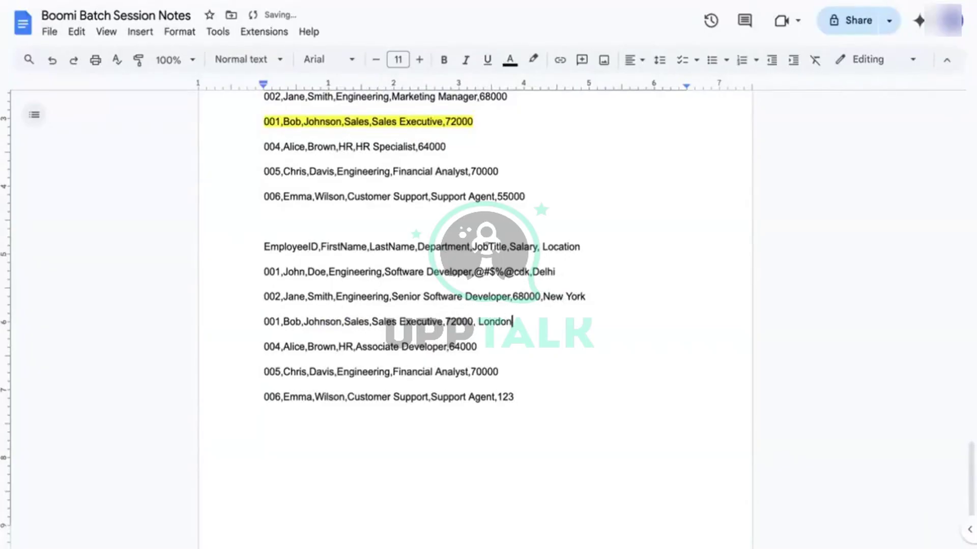
Append the locations Munich, Moscow and Bangalore to the last three records of the pasted CSV data.
left_click(477, 346)
type(",")
type(" Munic")
type(",")
type("Moscowe")
key("BackSpace")
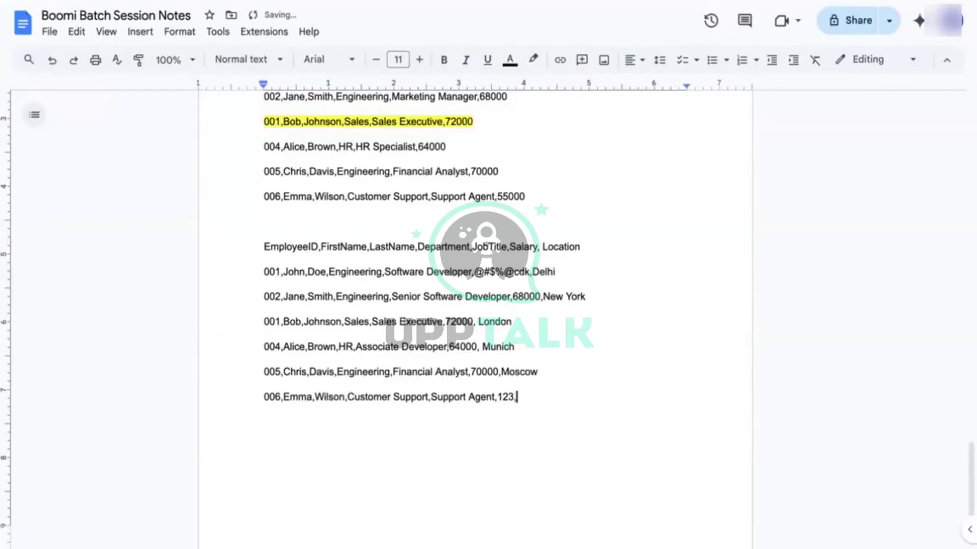
type("Berl")
key("BackSpace")
key("BackSpace")
key("BackSpace")
key("BackSpace")
key("BackSpace")
type("Bangalore")
Copy the extended CSV data and replace the message of the CSV Employee Data step in Boomi with it.
left_click_drag(561, 397, 265, 249)
key("ctrl+c")
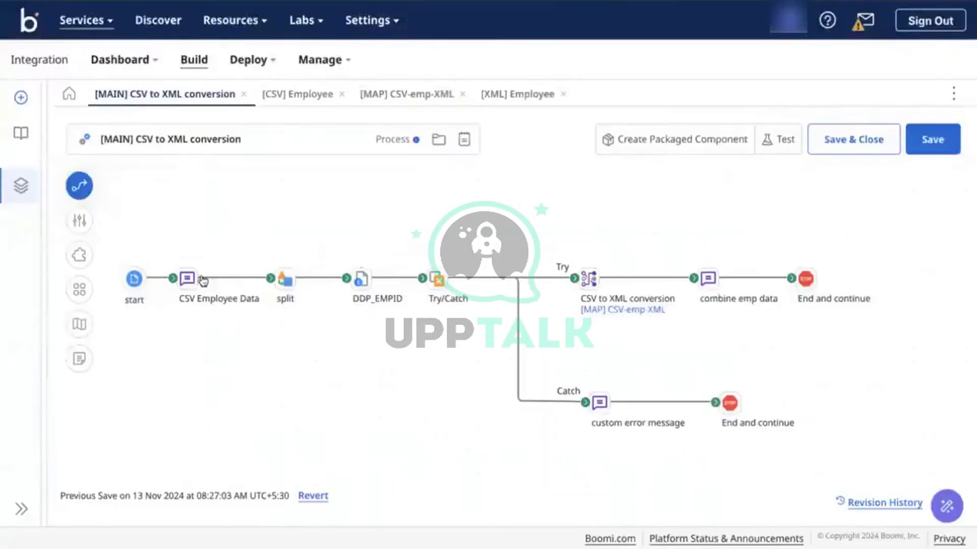
double_click(188, 279)
left_click(826, 369)
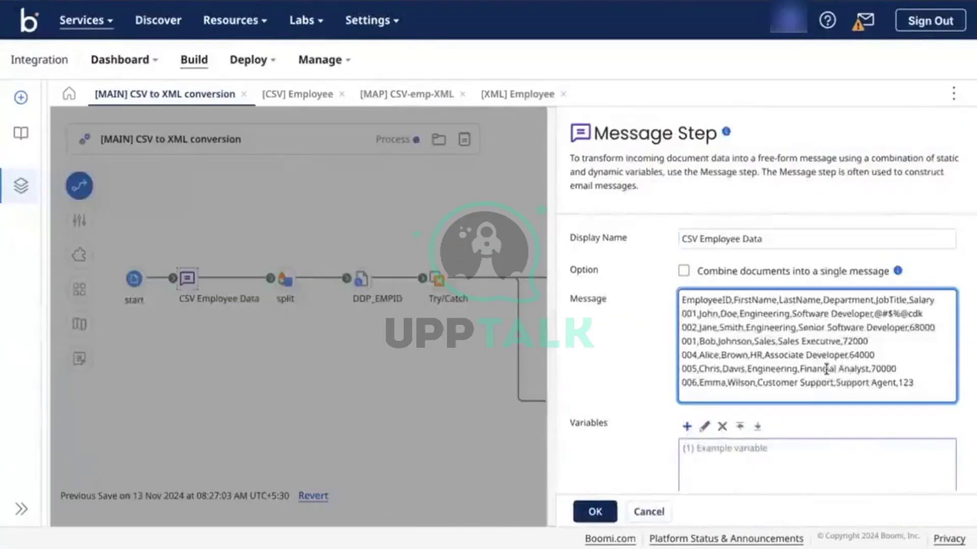
key("ctrl+a")
key("ctrl+v")
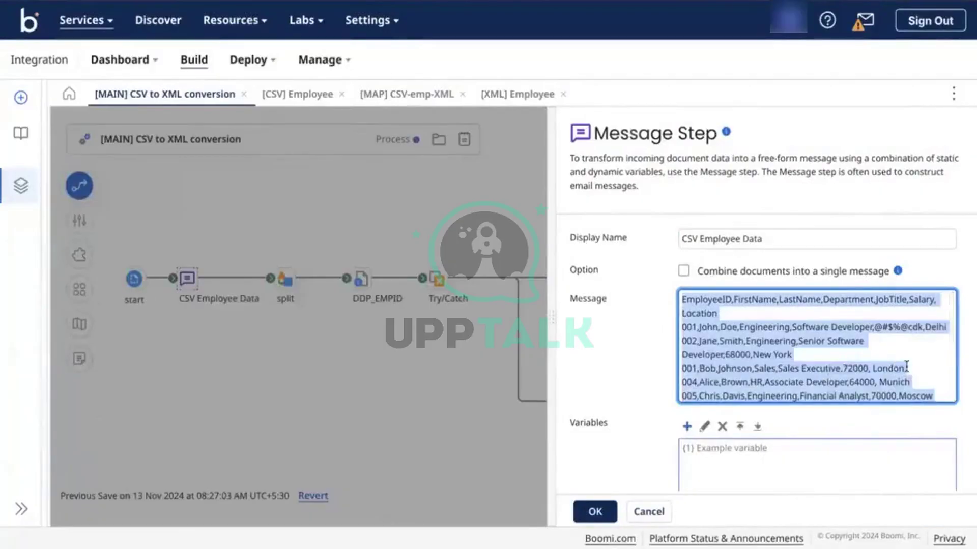
scroll(903, 369, "down", 1)
scroll(875, 369, "up", 2)
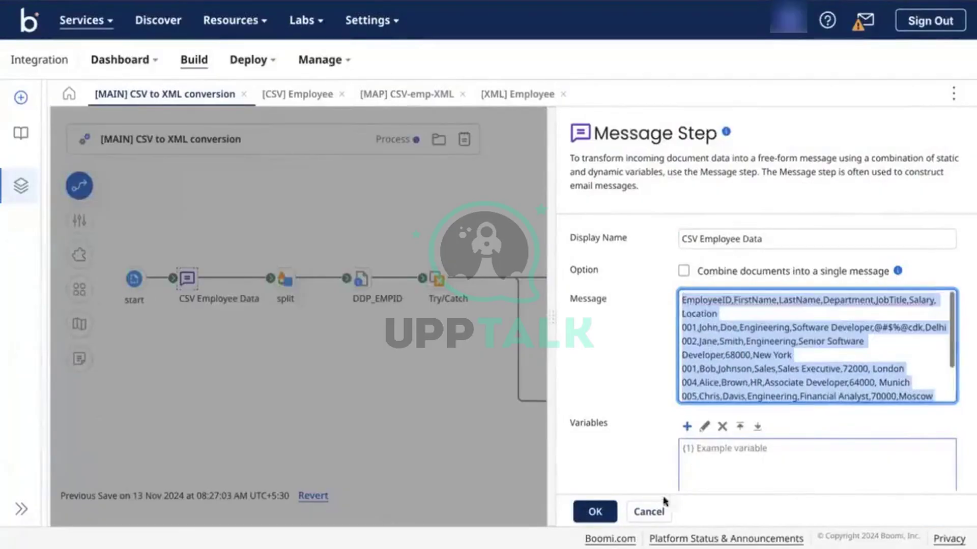
left_click(603, 513)
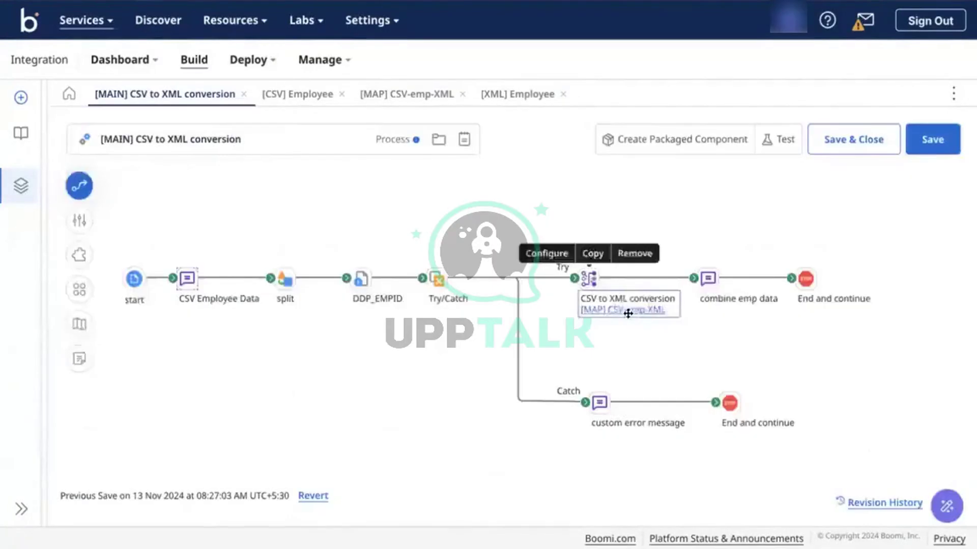
Open the map's source profile [CSV] Employee, add an element named Location under Elements, and save the profile.
left_click(628, 311)
left_click(109, 189)
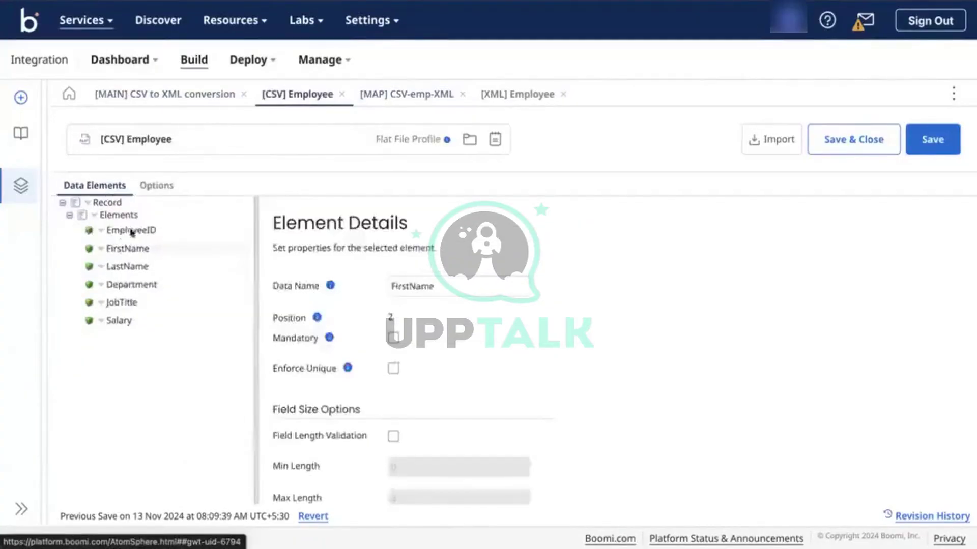
right_click(96, 218)
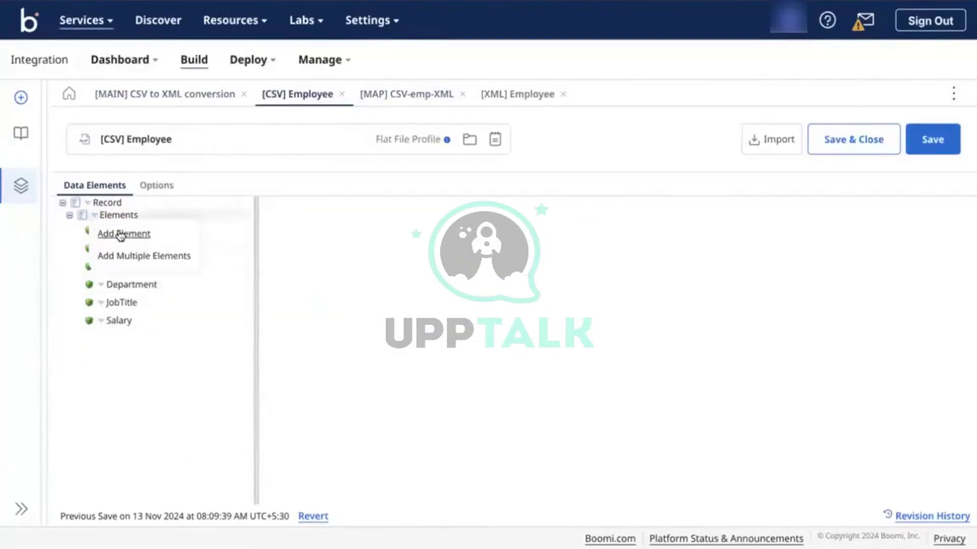
left_click(120, 235)
left_click(136, 338)
left_click(433, 280)
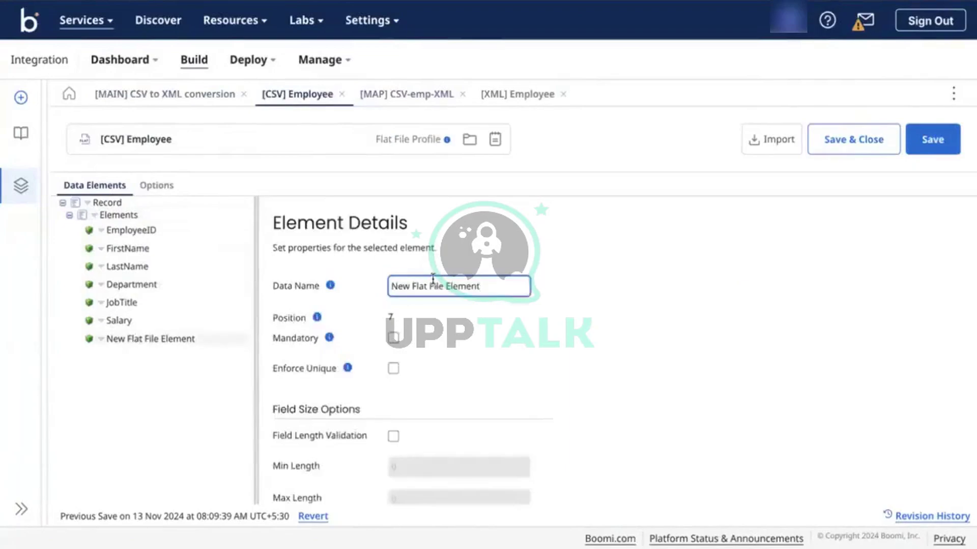
type("Location")
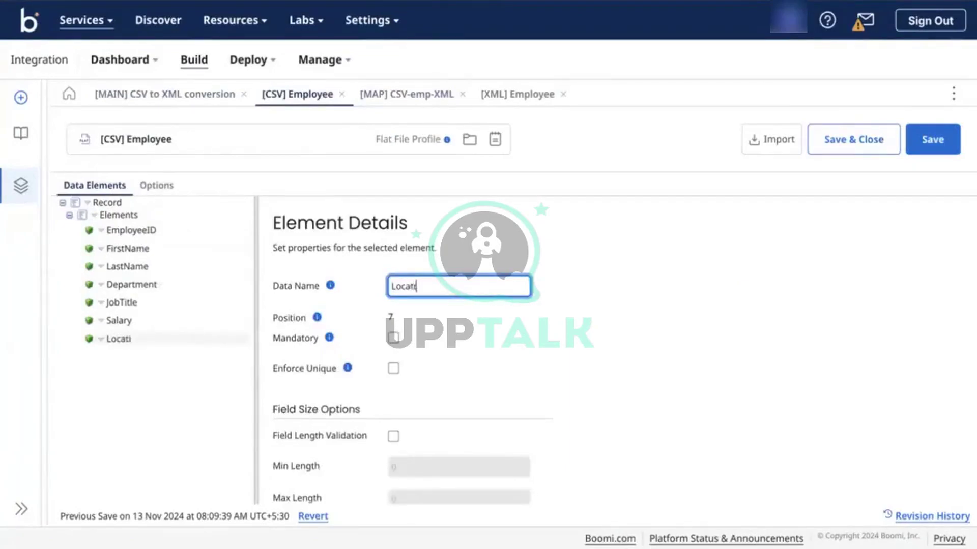
left_click(939, 136)
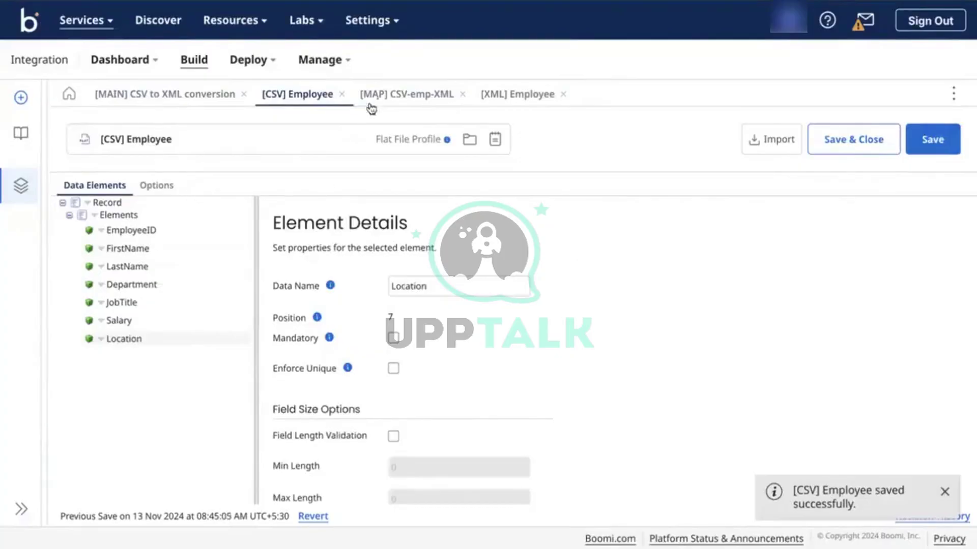
left_click(398, 102)
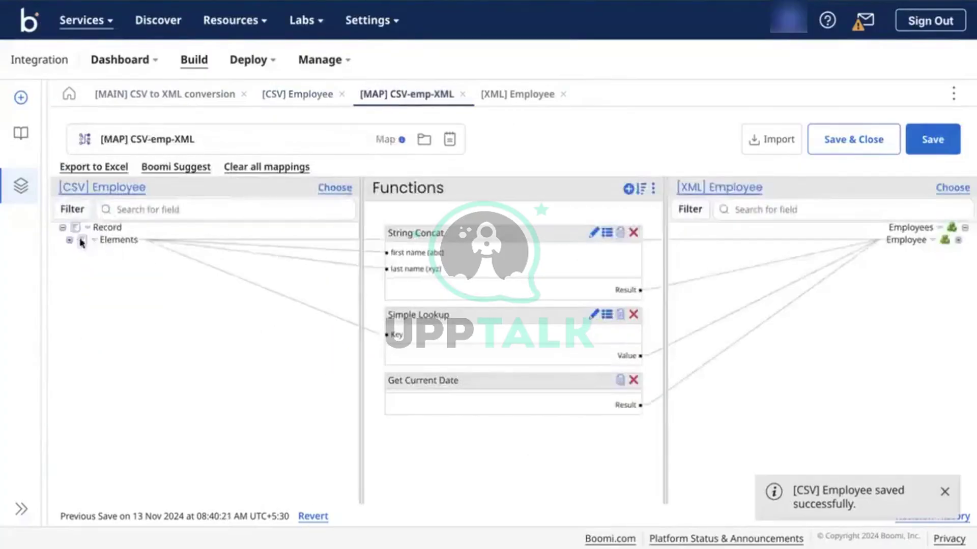
left_click(198, 96)
left_click(187, 279)
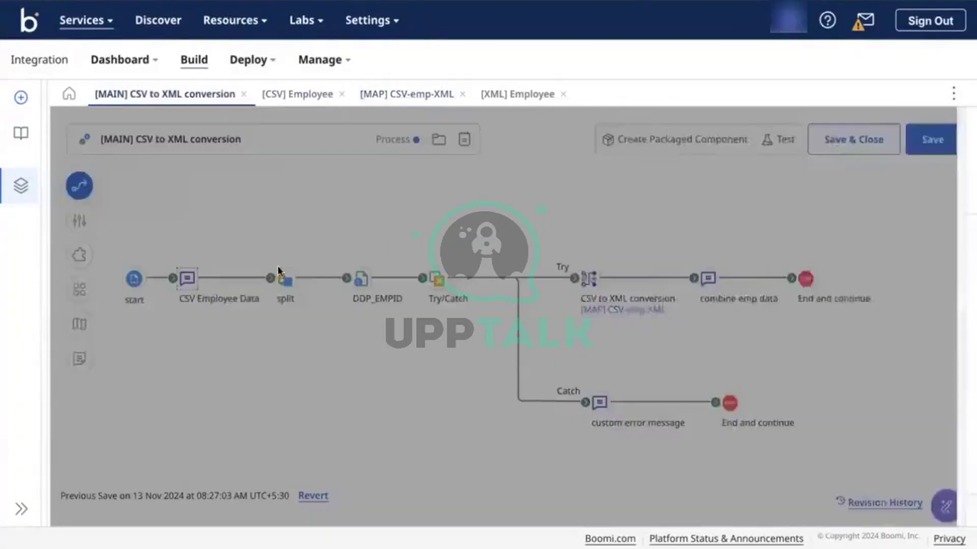
Switch to the Google Docs notes and set the department to Marketing in the third CSV record and Human Resource in the fourth.
left_click(70, 18)
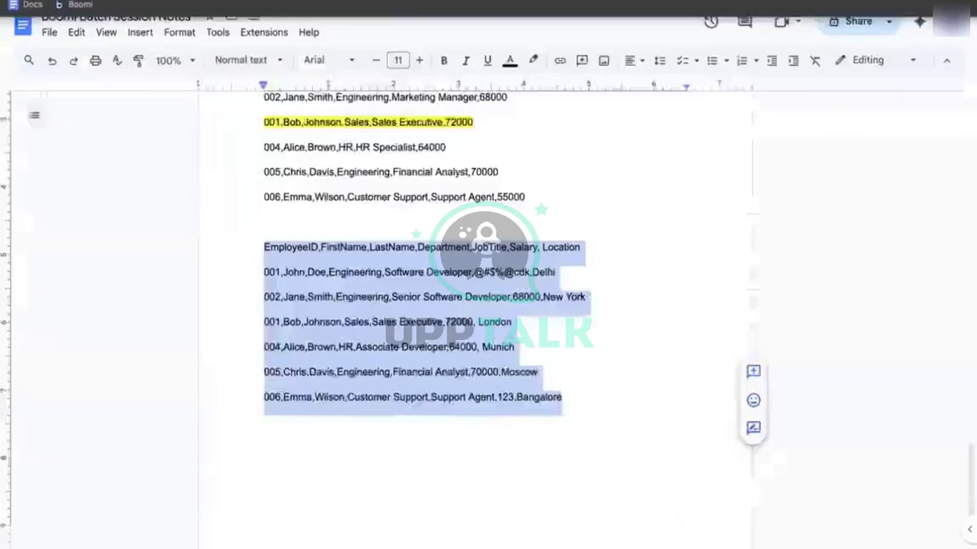
left_click(628, 354)
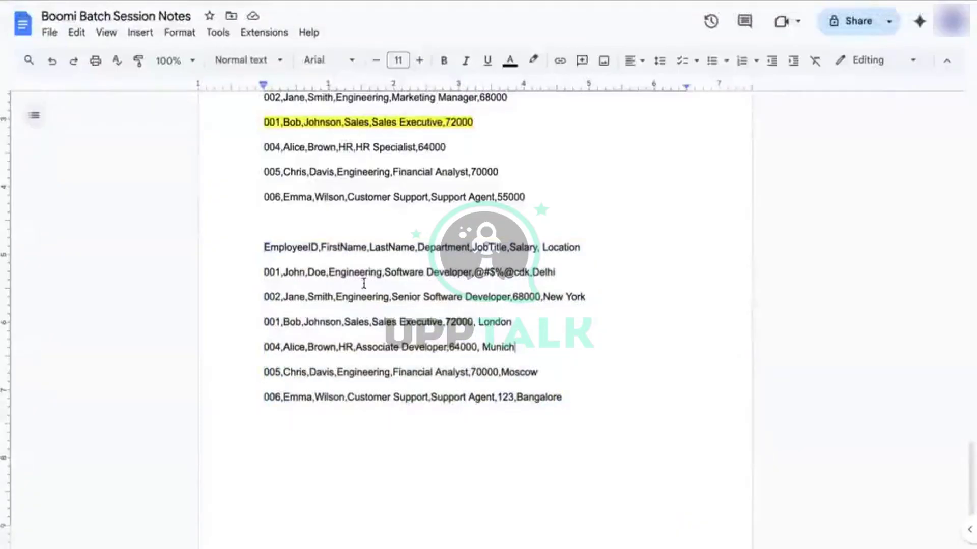
double_click(351, 323)
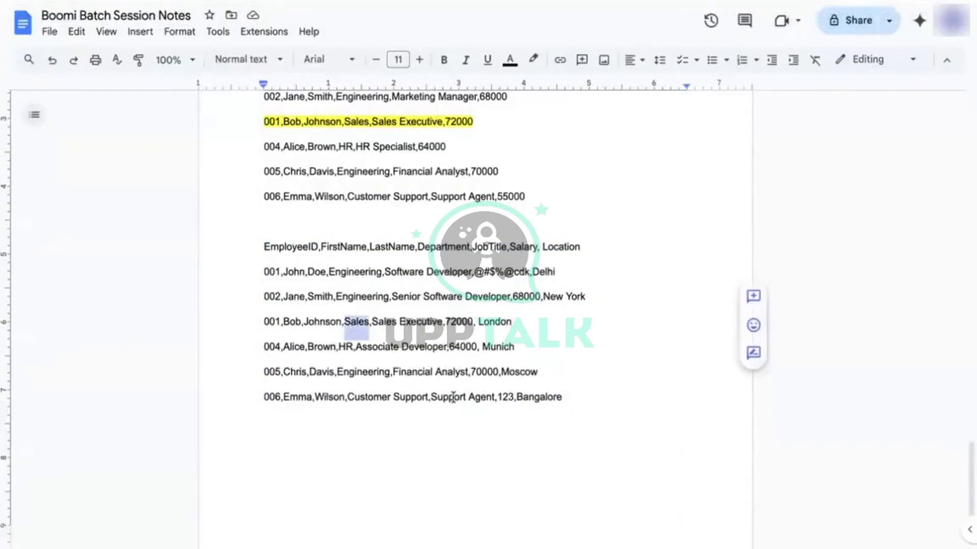
type("Marketing")
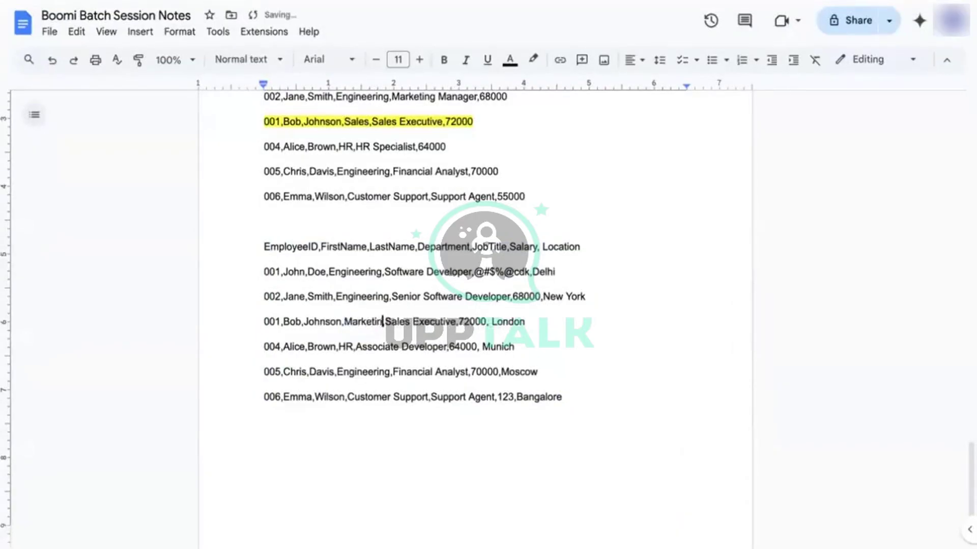
type(",")
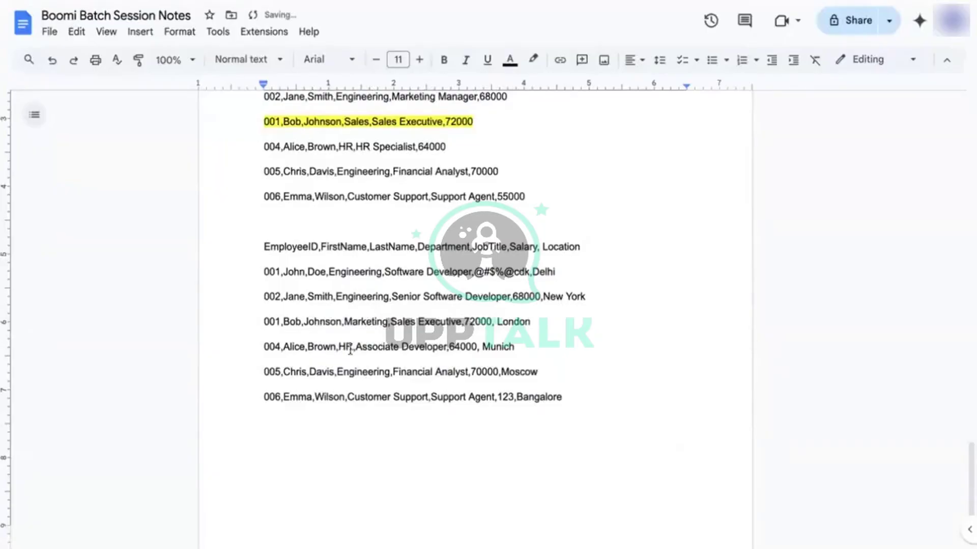
left_click(346, 347)
type("uman R")
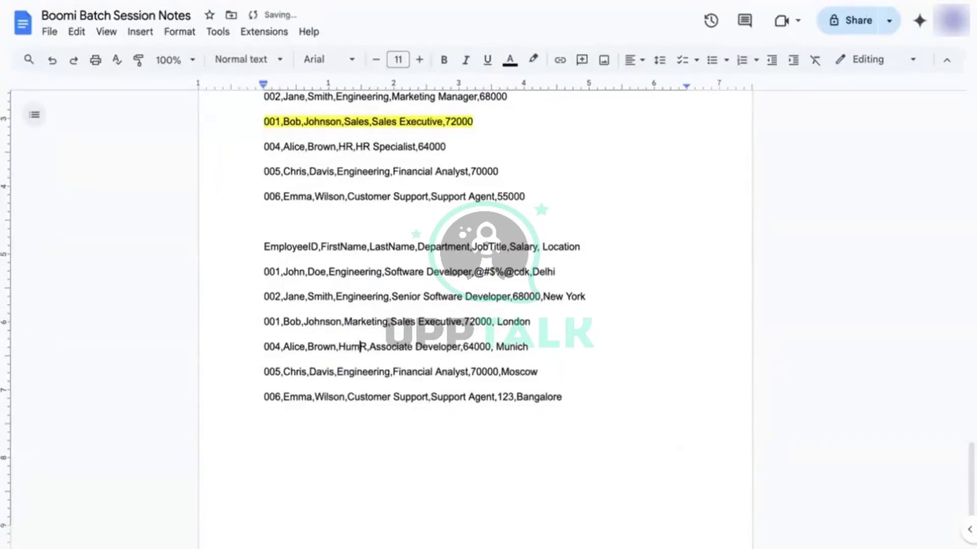
type("esource")
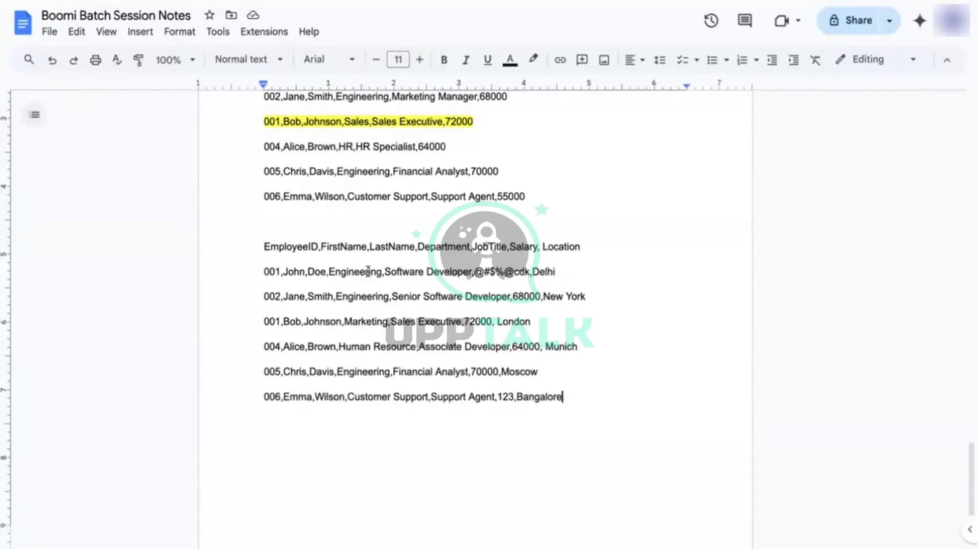
Set the location to Jaipur in the fifth record and Pune in the fourth record of the extended CSV data.
left_click_drag(563, 397, 263, 255)
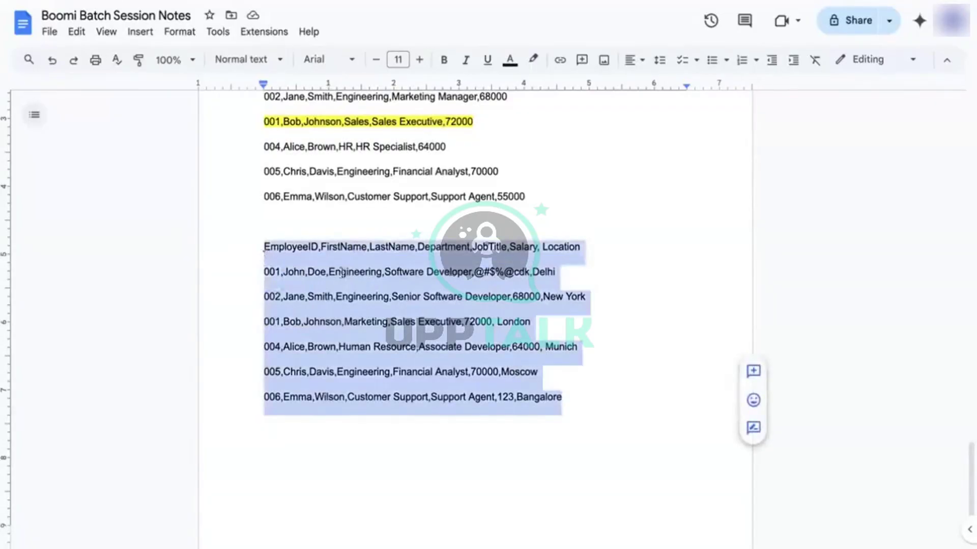
left_click(555, 406)
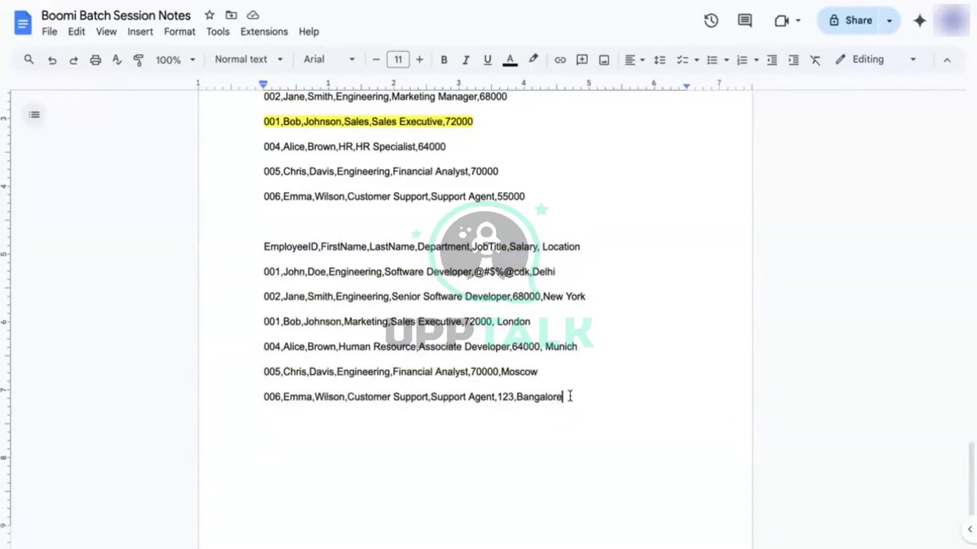
double_click(519, 372)
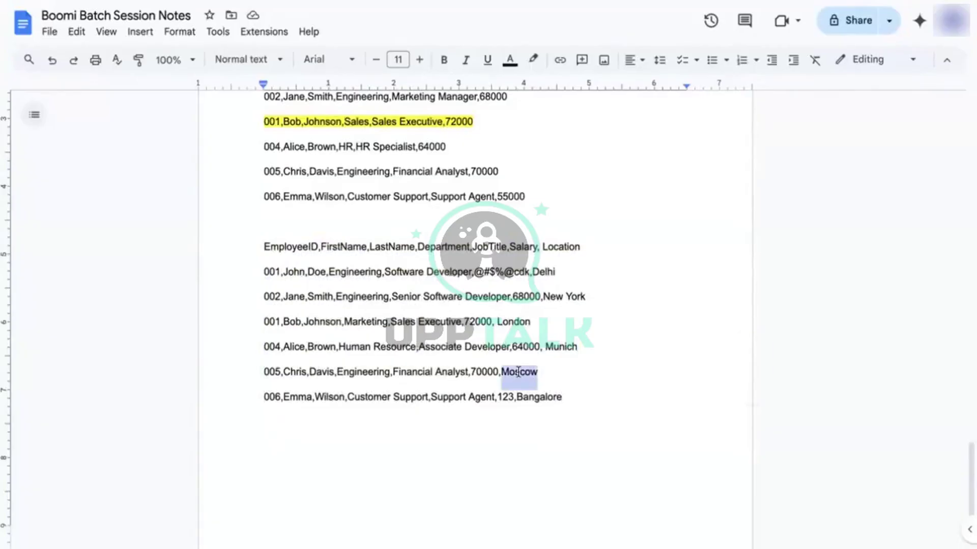
type("Jaipur")
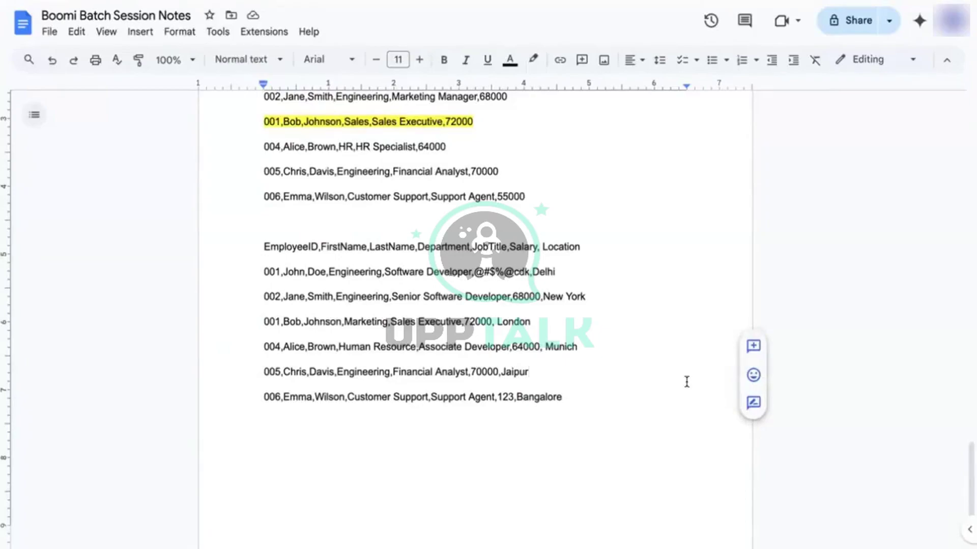
double_click(560, 349)
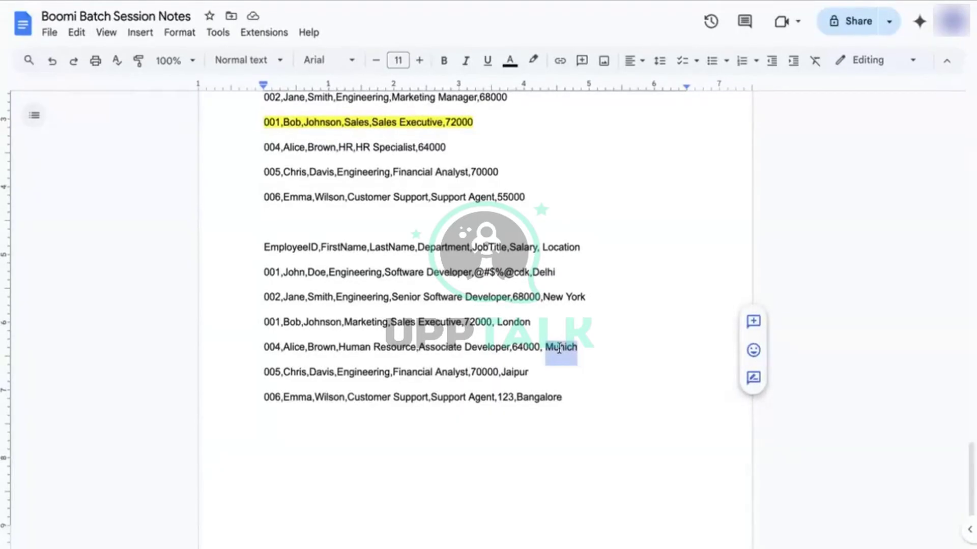
type("PUN")
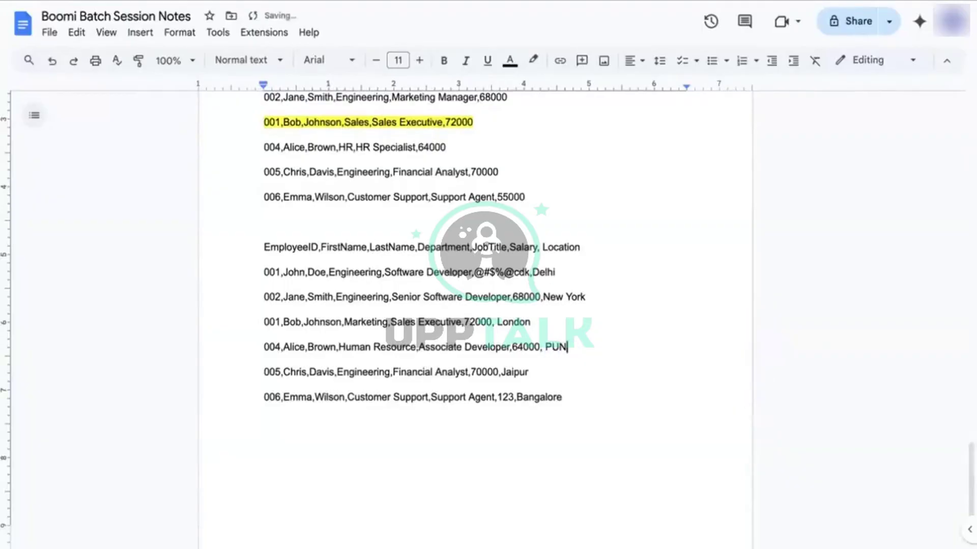
key("BackSpace")
key("BackSpace")
type("une")
Set the location to Mumbai in the third CSV record and Kolkata in the second.
double_click(514, 320)
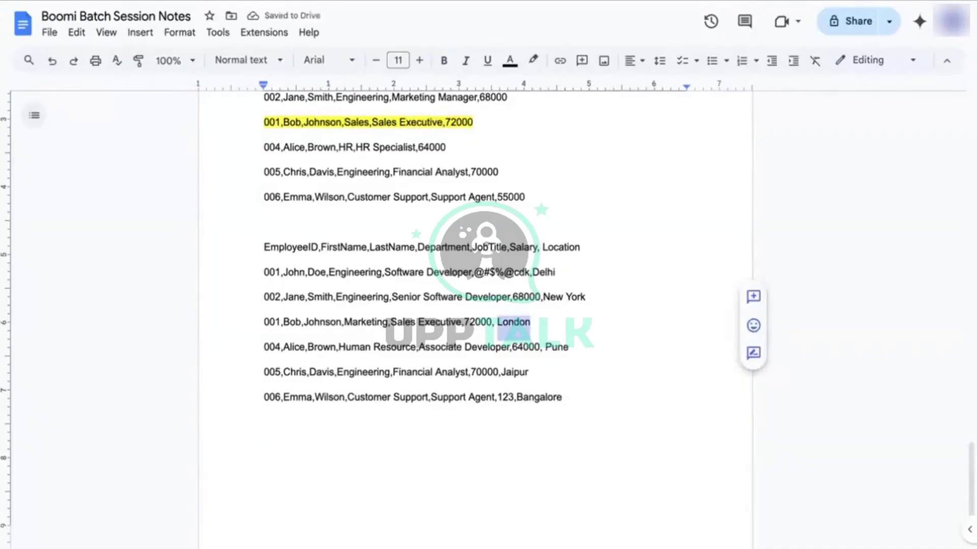
type("Mumbai")
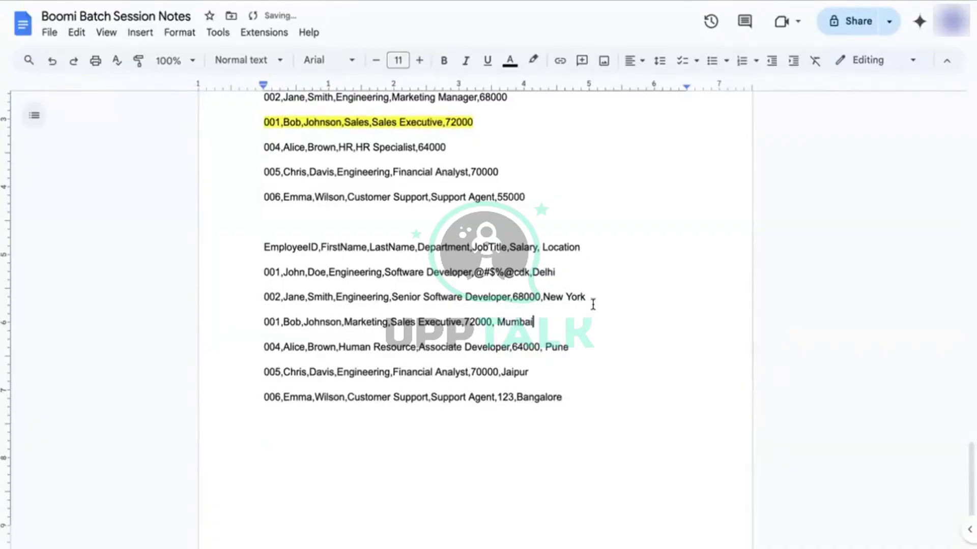
left_click(593, 304)
key("BackSpace")
key("BackSpace")
key("BackSpace")
key("BackSpace")
key("BackSpace")
key("BackSpace")
key("BackSpace")
key("BackSpace")
type("Kolkata")
Copy the revised CSV data, switch to Boomi, and replace the message of the CSV Employee Data step with it.
left_click_drag(582, 394, 254, 265)
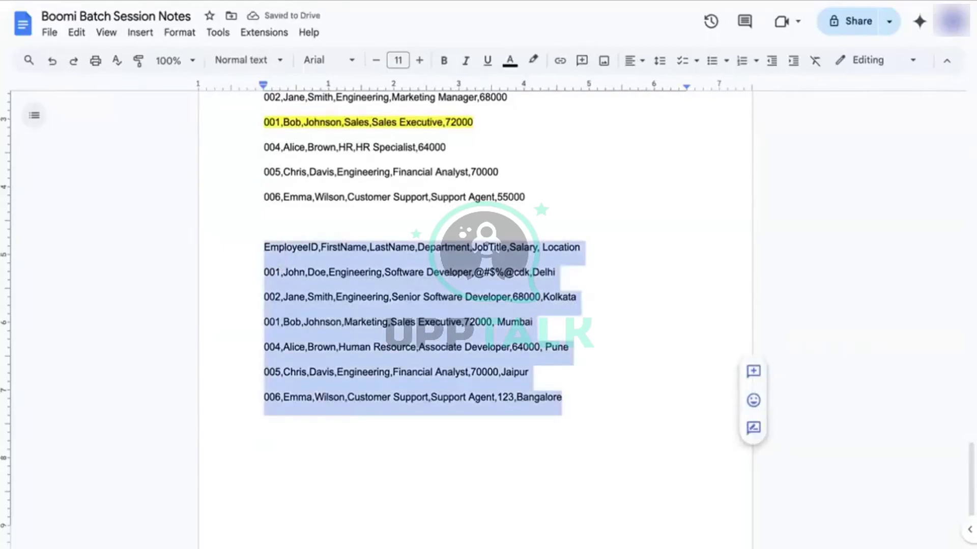
key("alt+Tab")
left_click(841, 360)
key("ctrl+a")
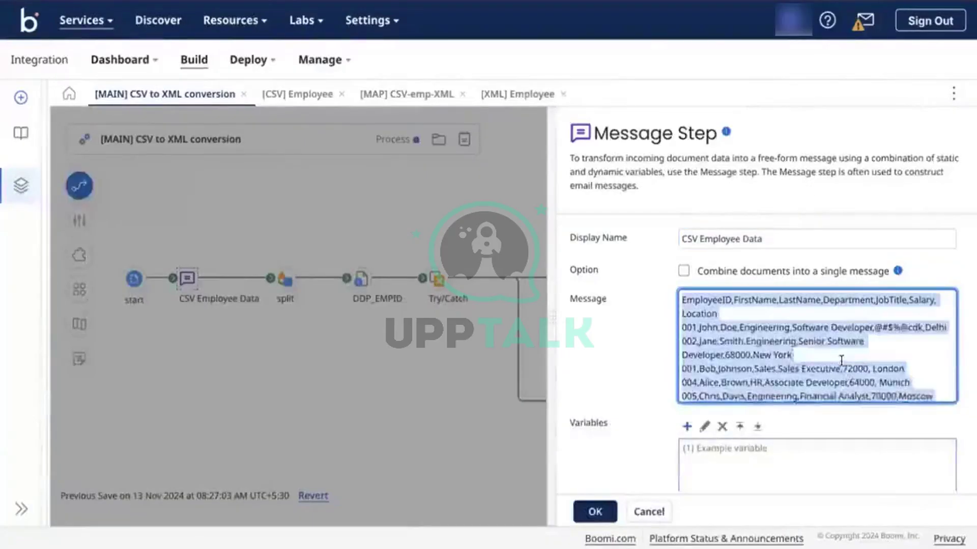
type("EmployeeID,FirstName,LastName,Department,JobTitle,Salary,Location 001,John,Doe,Engineering,Software Developer,@#$%@cdk,Delhi 002,Jane,Smith,Engineering,Senior Software Developer,68000,Kolkata 001,Bob,Johnson,Marketing,Sales Executive,72000, Mumbai 004,Alice,Brown,Human Resource,Associate Developer,64000, Pune 005,Chris,Davis,Engineering,Financial Analyst,70000,Jaipur 006,Emma,Wilson,Customer Support,Support Agent,123,Bangalore")
scroll(830, 346, "down", 3)
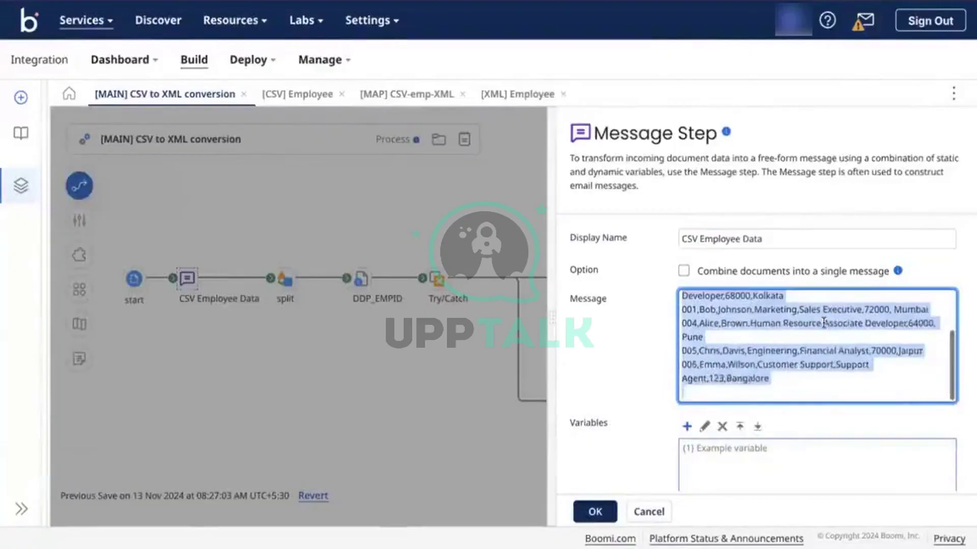
scroll(823, 321, "up", 3)
left_click(595, 512)
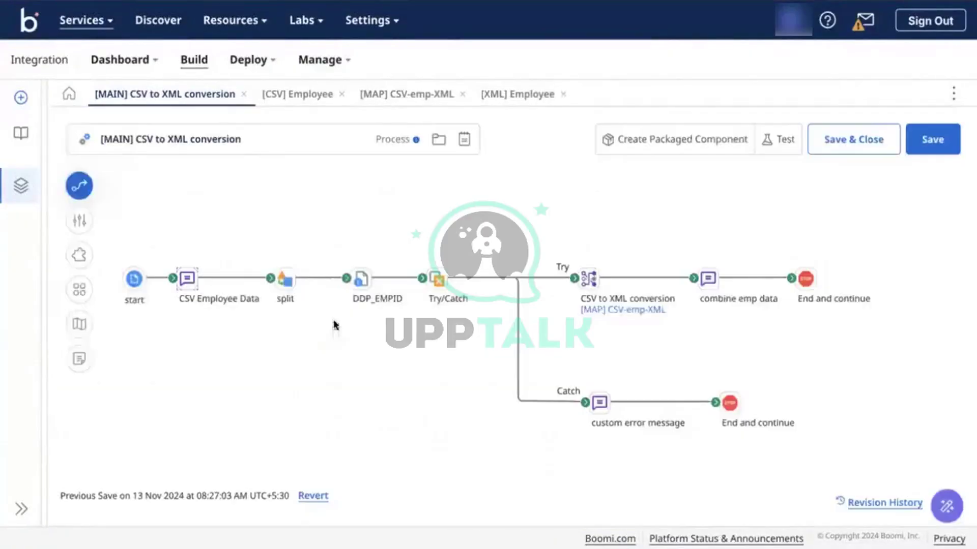
Open the CSV-emp-XML map, remove its Simple Lookup function, and move Get Current Date up into the gap.
left_click(643, 311)
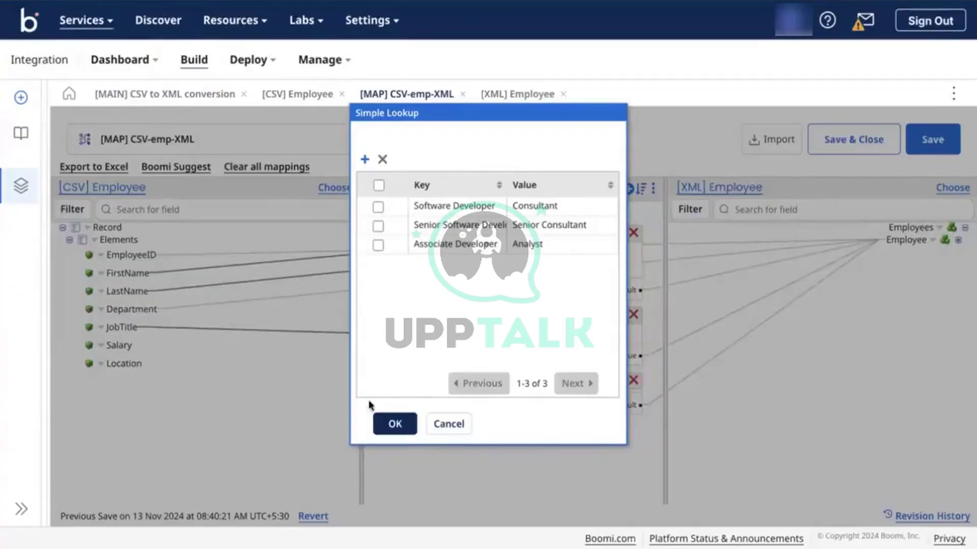
left_click(438, 425)
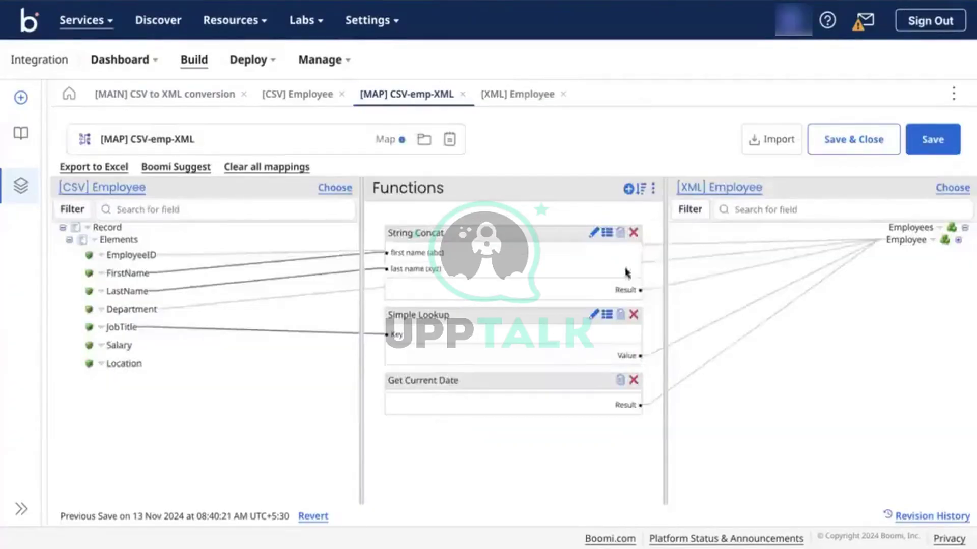
left_click(634, 316)
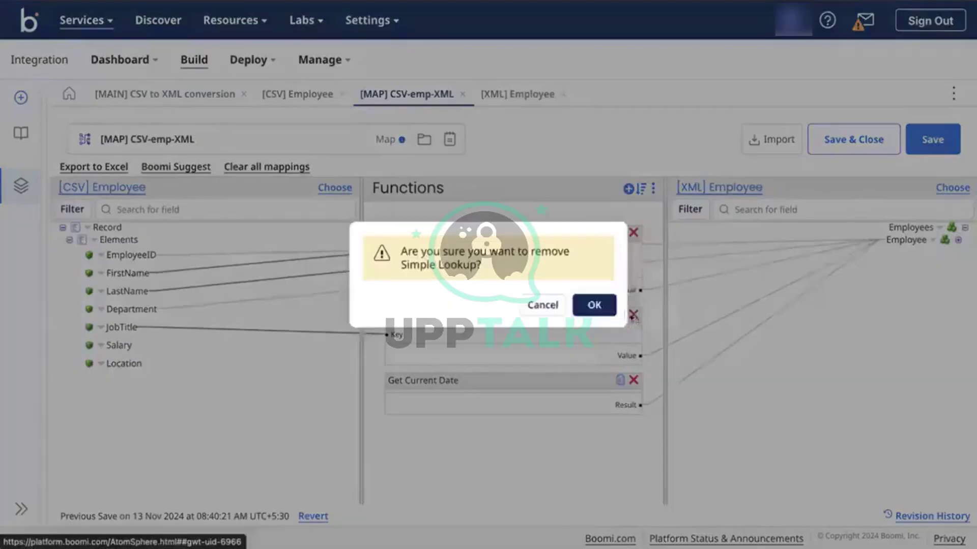
left_click(593, 306)
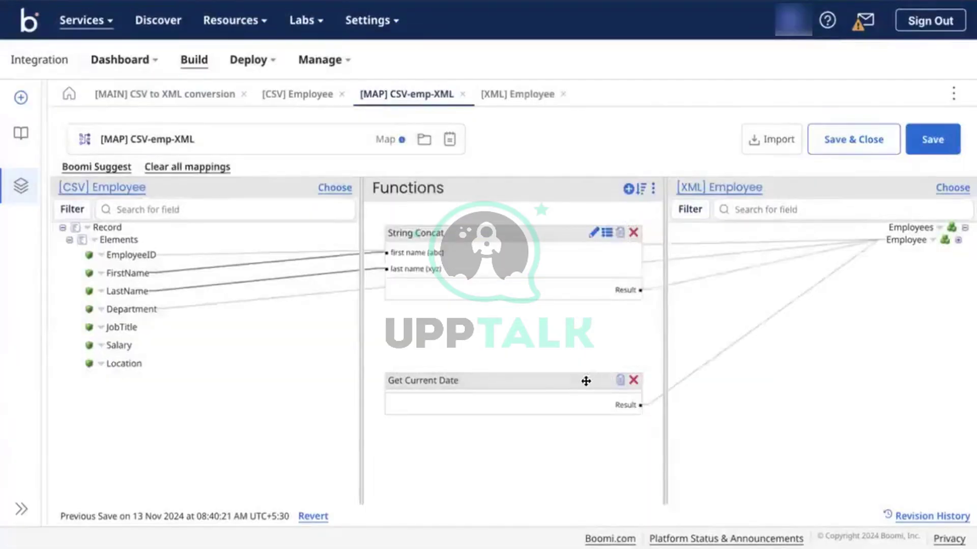
left_click_drag(584, 383, 584, 331)
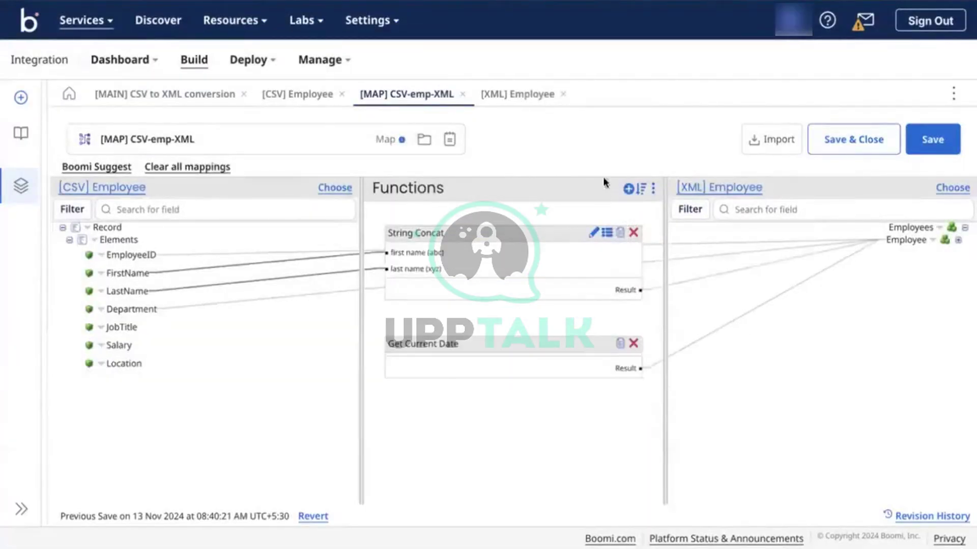
left_click(628, 189)
left_click(487, 152)
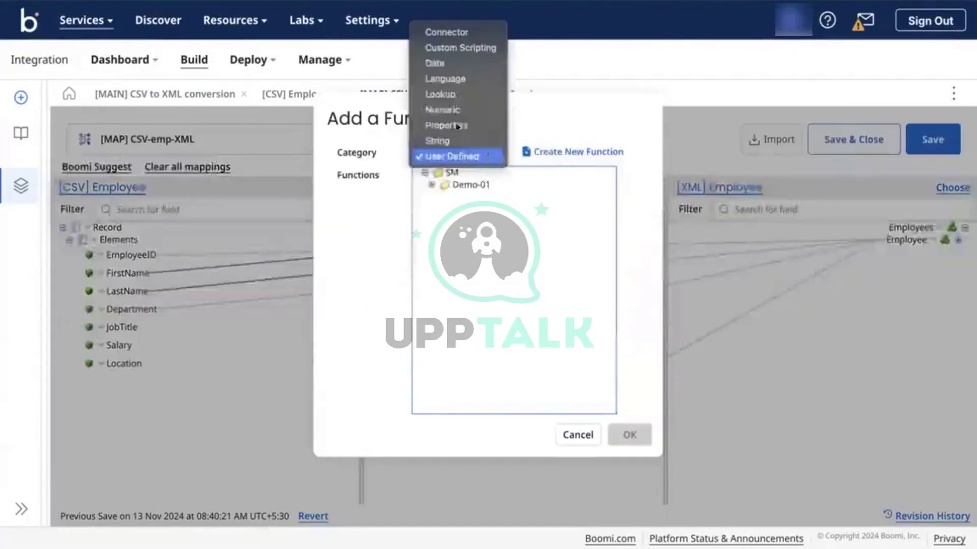
left_click(442, 100)
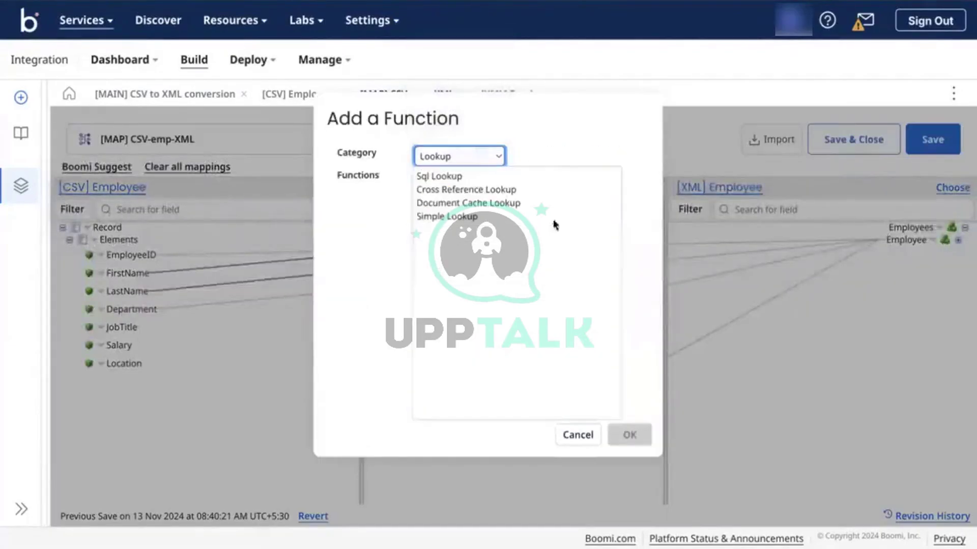
left_click(468, 189)
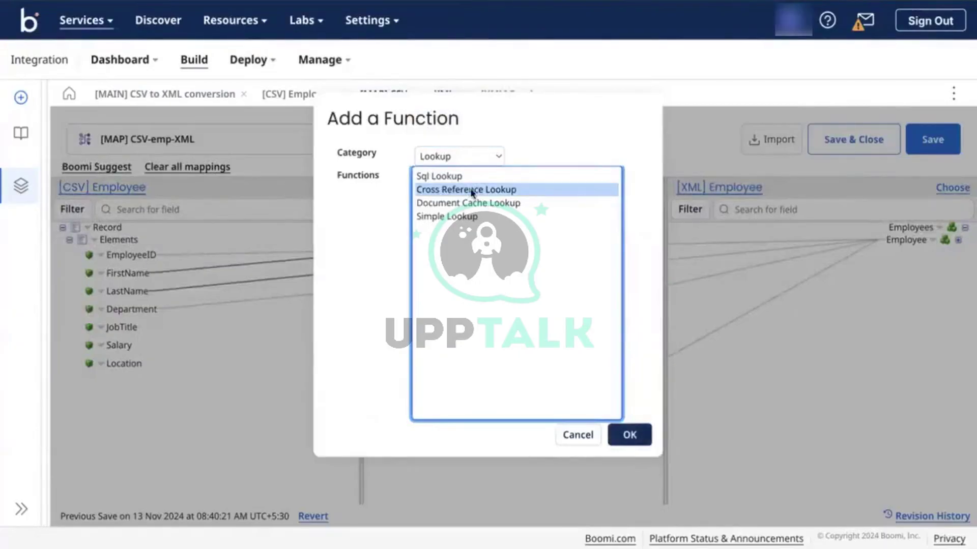
left_click(631, 436)
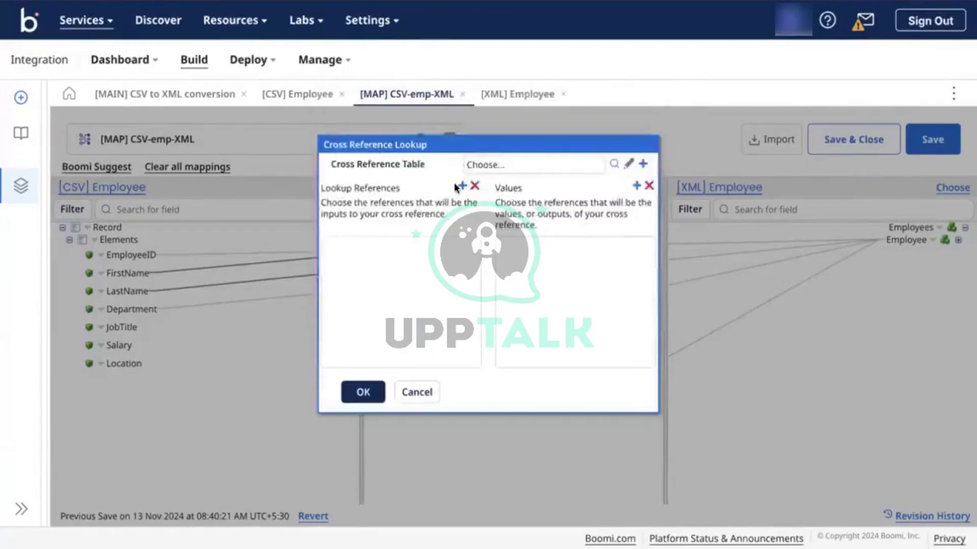
left_click(644, 163)
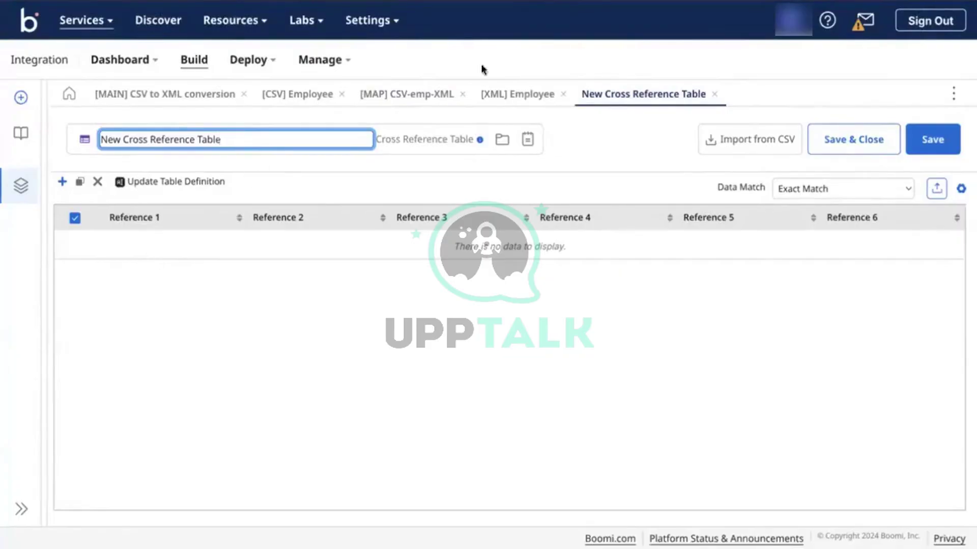
left_click(414, 97)
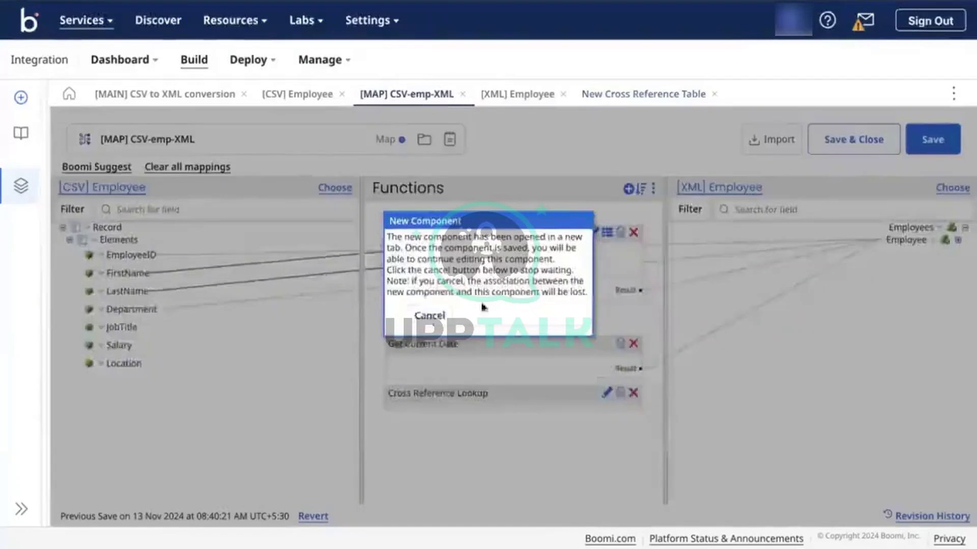
left_click(429, 316)
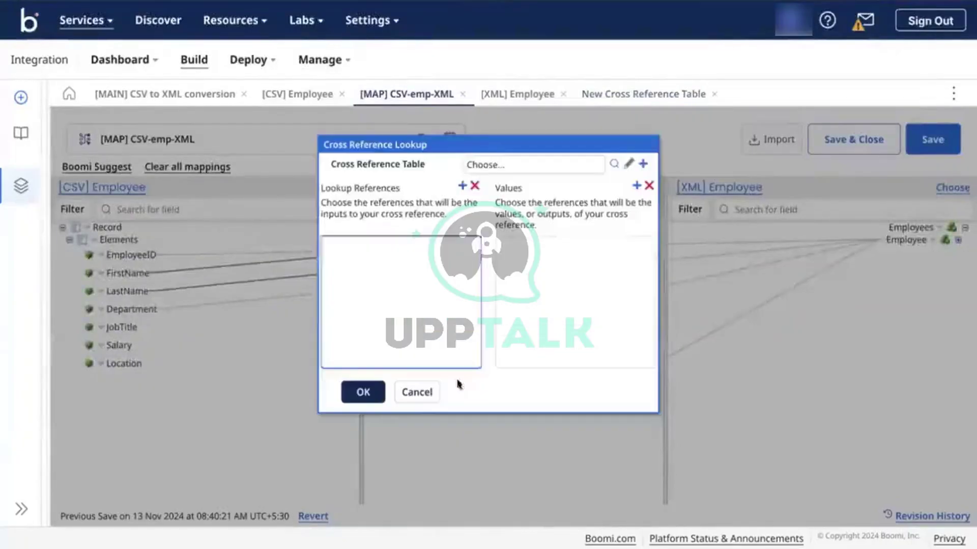
left_click(414, 393)
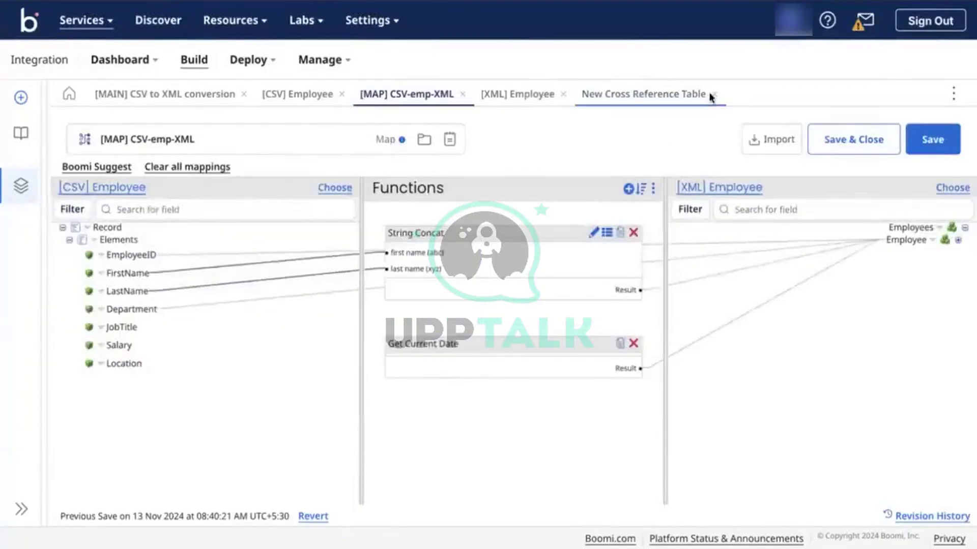
left_click(713, 94)
left_click(596, 318)
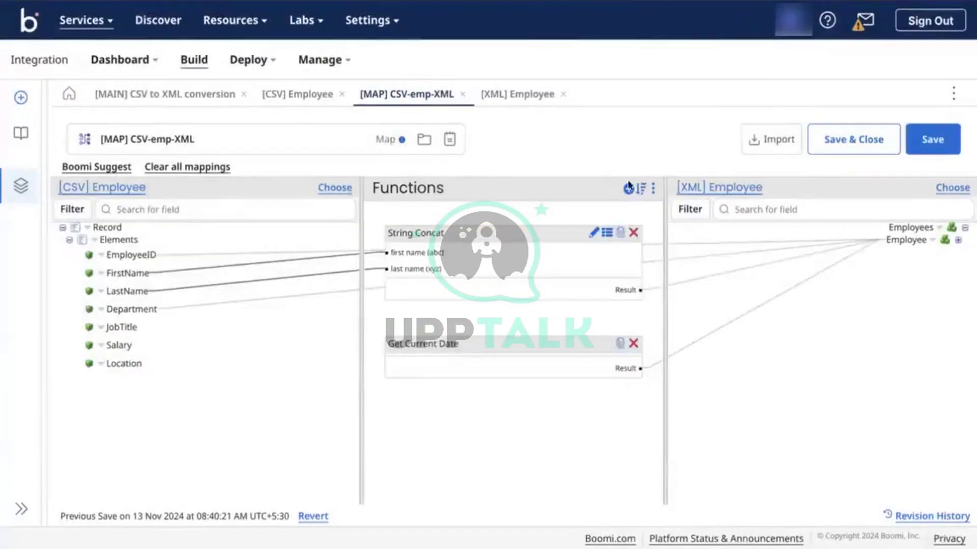
Start adding another function to the map and select Simple Lookup from the Lookup category.
left_click(629, 188)
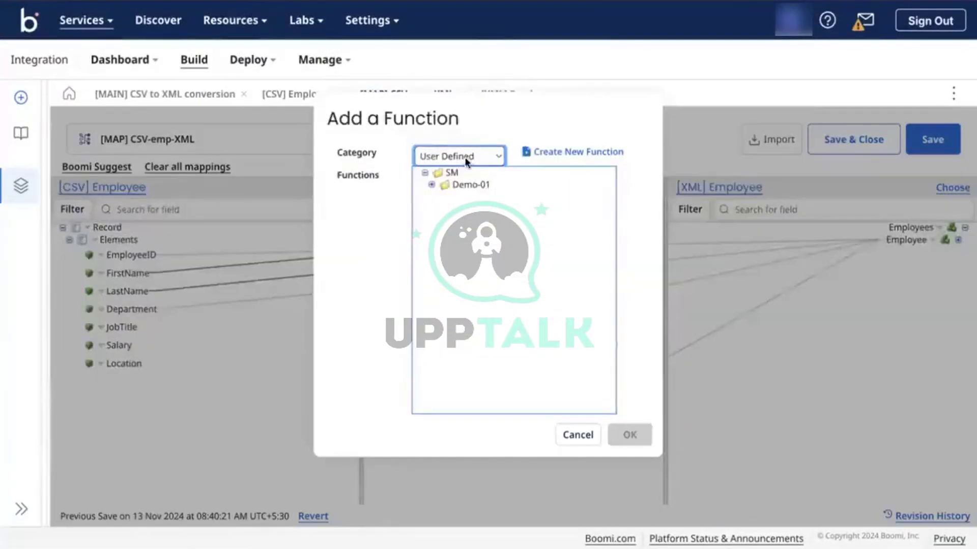
left_click(471, 156)
left_click(441, 94)
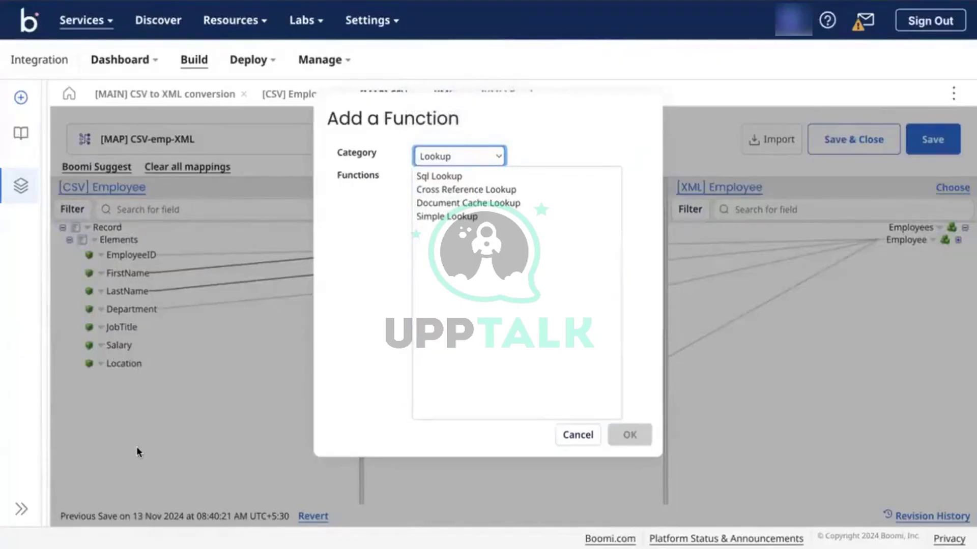
left_click(456, 217)
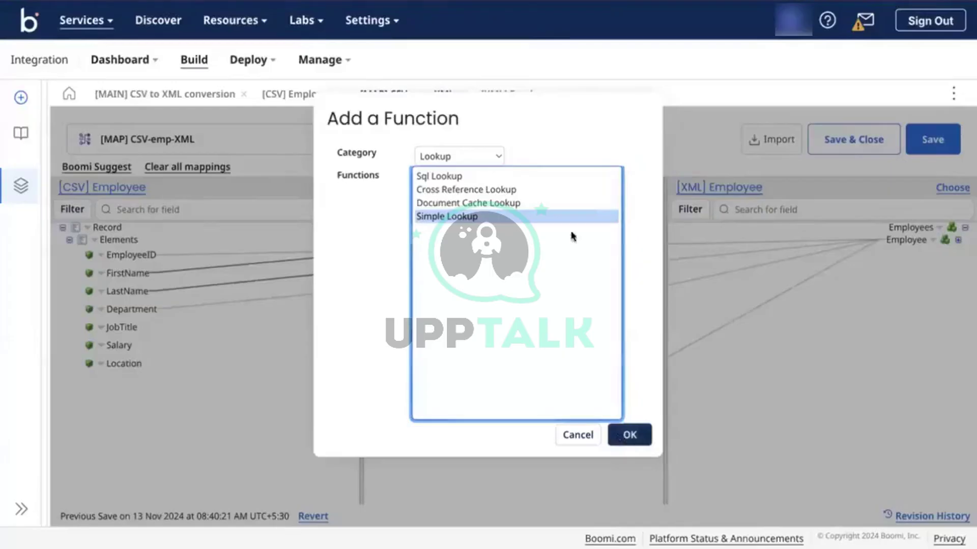
left_click(463, 188)
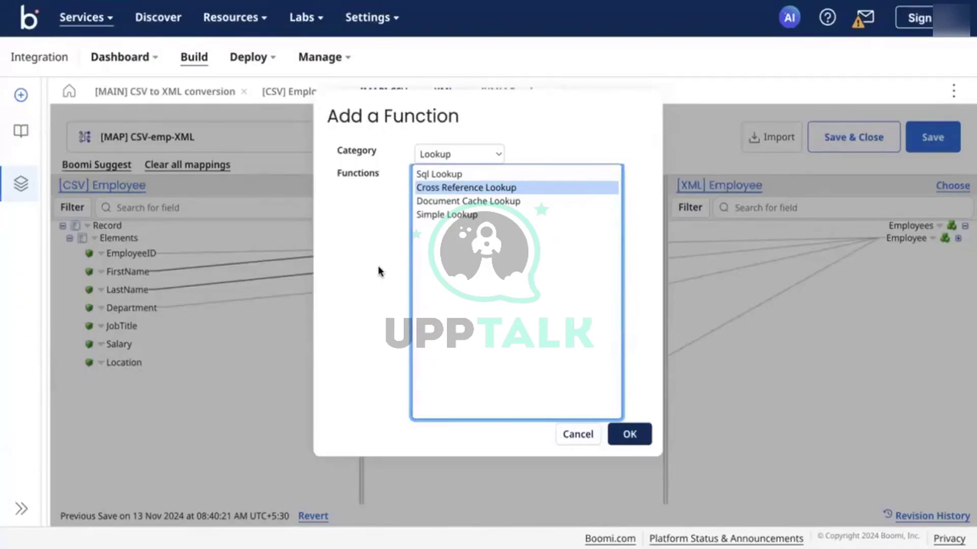
left_click(456, 216)
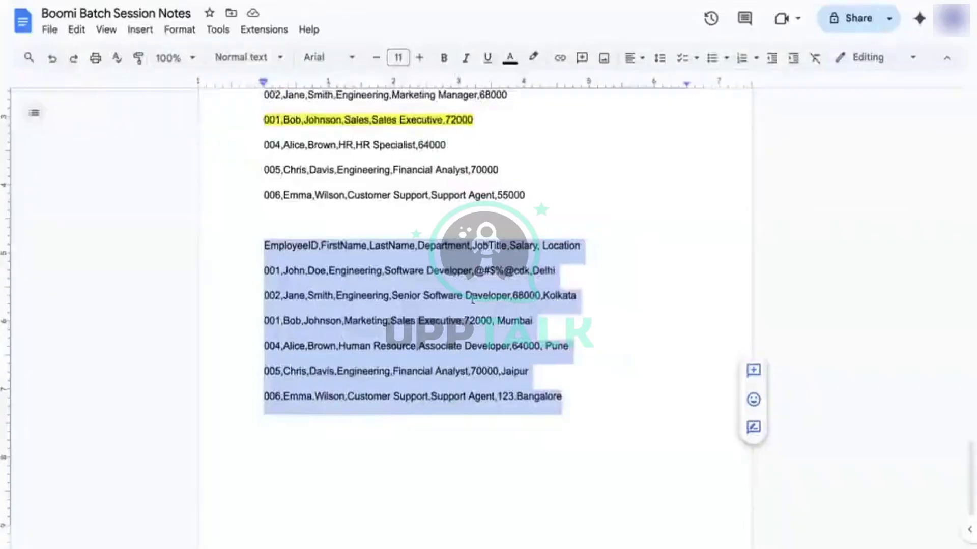
left_click(350, 264)
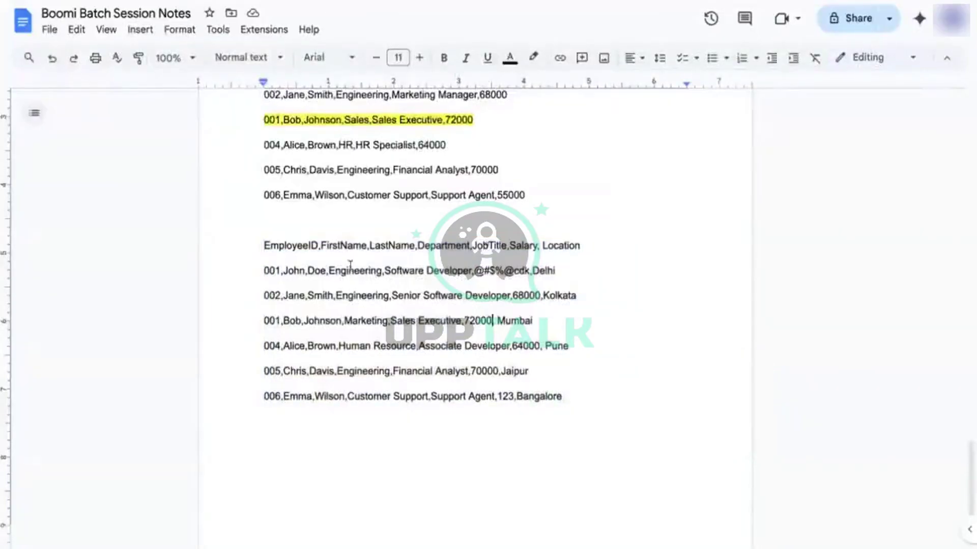
double_click(433, 243)
double_click(484, 249)
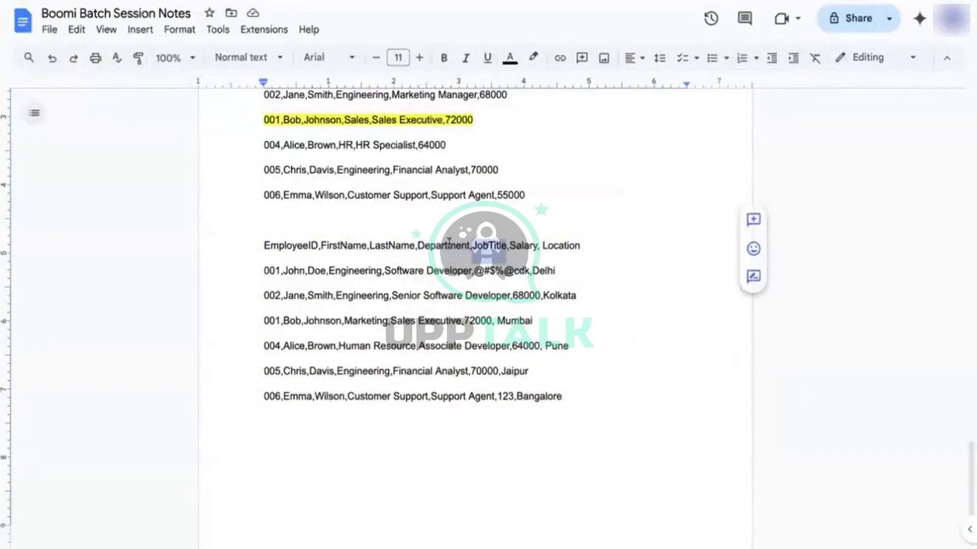
double_click(559, 244)
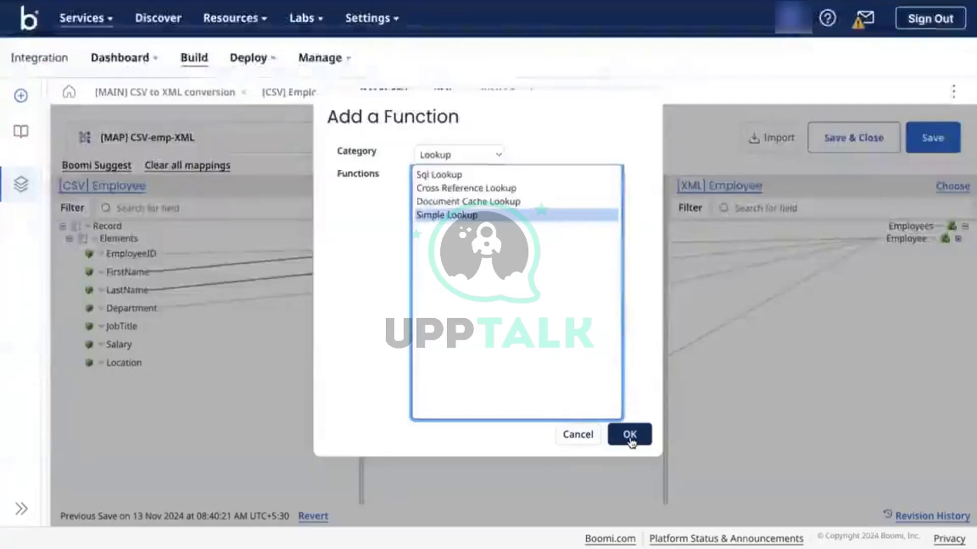
Add the Simple Lookup function to the map and give it a first entry with key Delhi and value DEL.
left_click(629, 435)
left_click(365, 157)
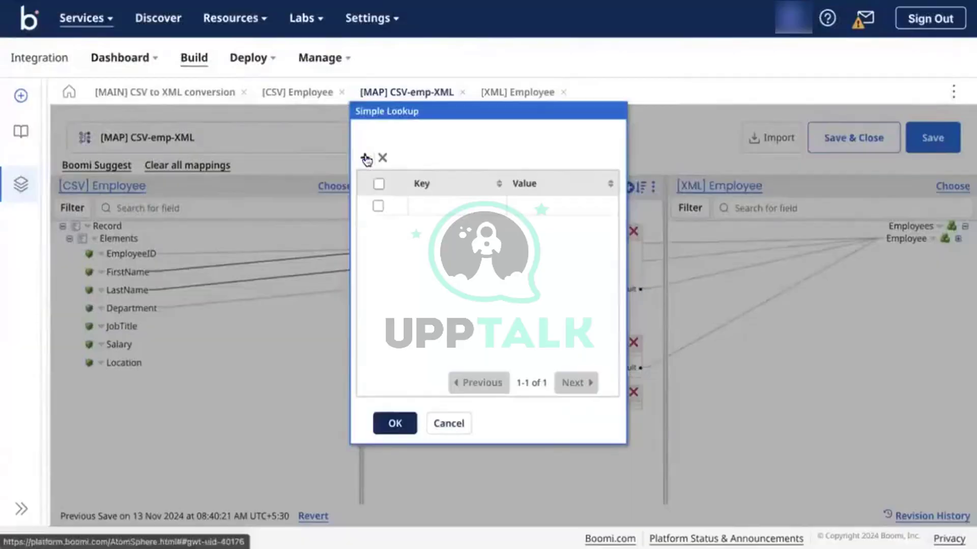
left_click(461, 209)
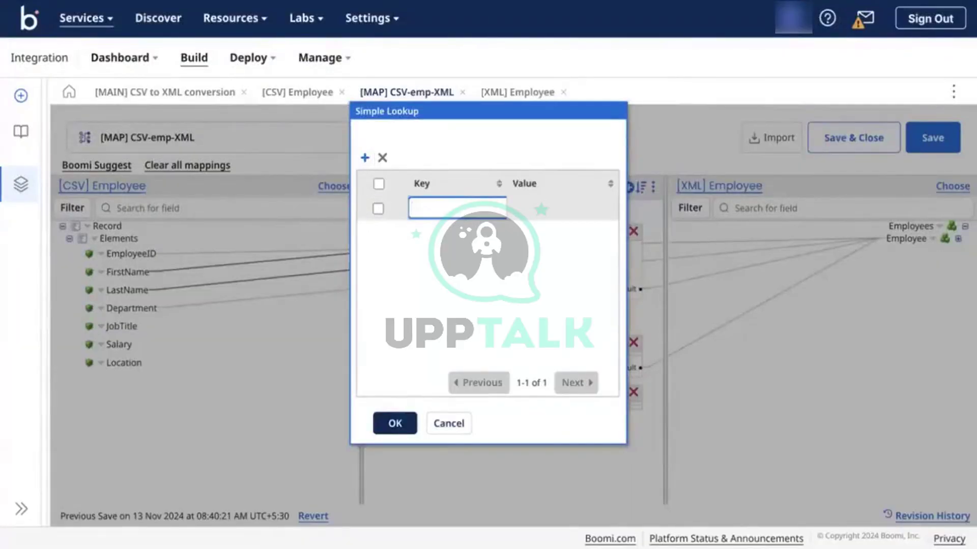
type("Delhi")
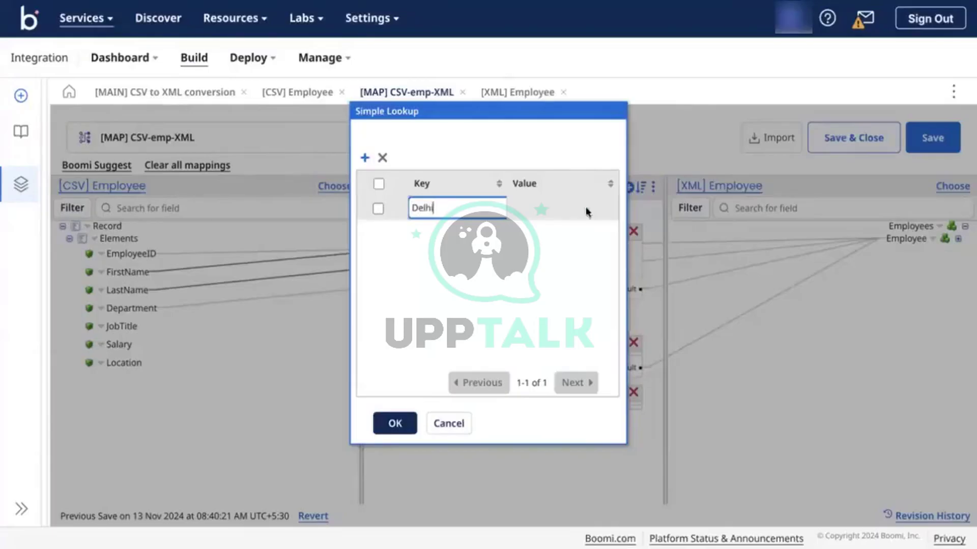
left_click(554, 210)
type("DEL")
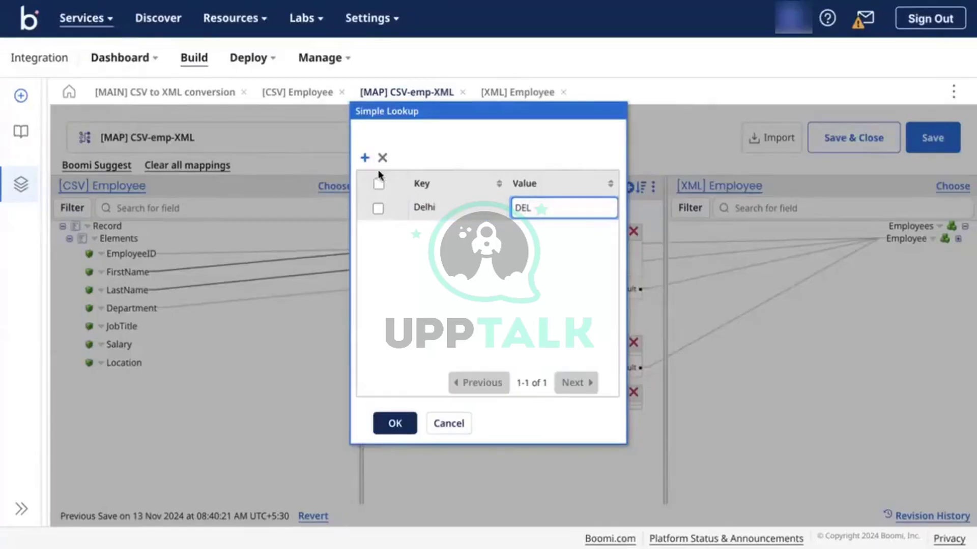
Add a second lookup entry with key Mumbai and value MUM.
left_click(364, 157)
left_click(440, 225)
type("M")
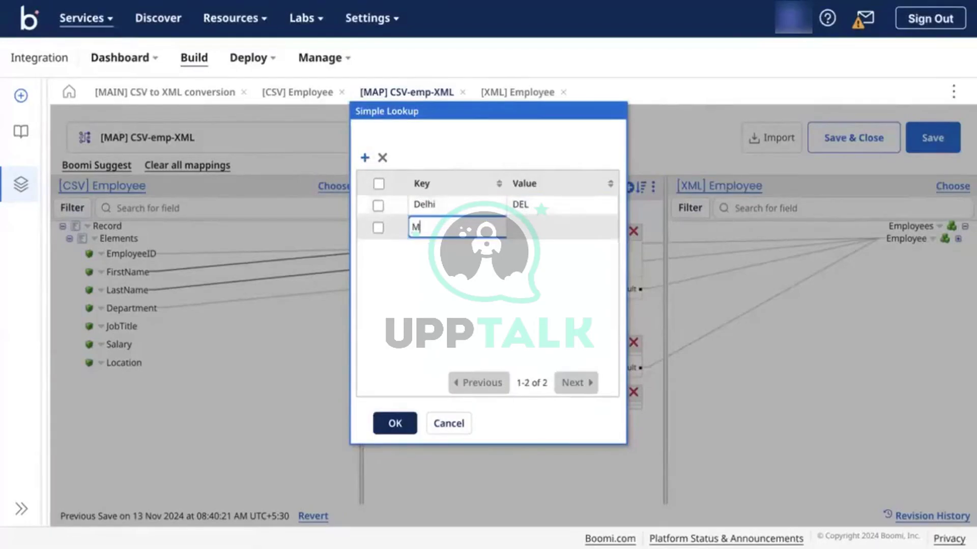
type("u")
key("BackSpace")
type("umbai")
left_click(556, 220)
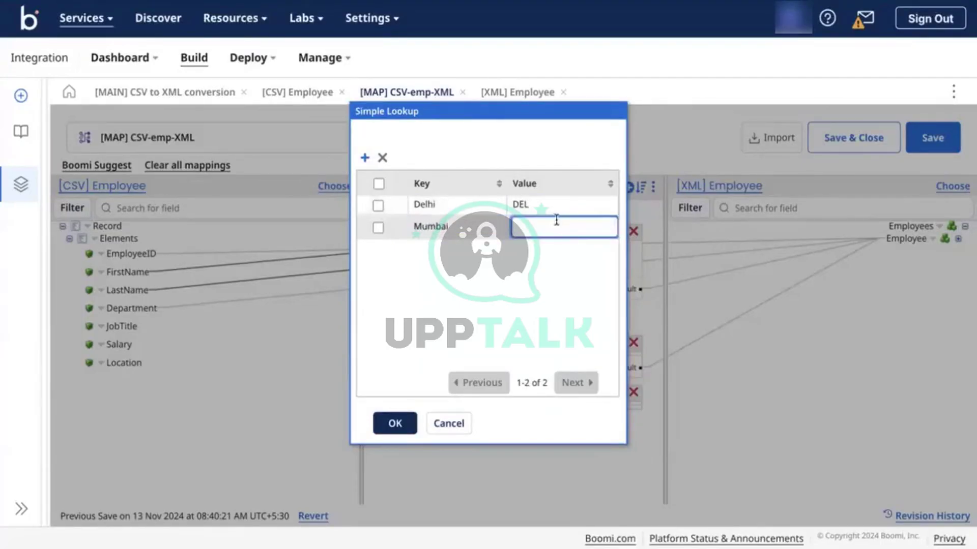
type("MUM")
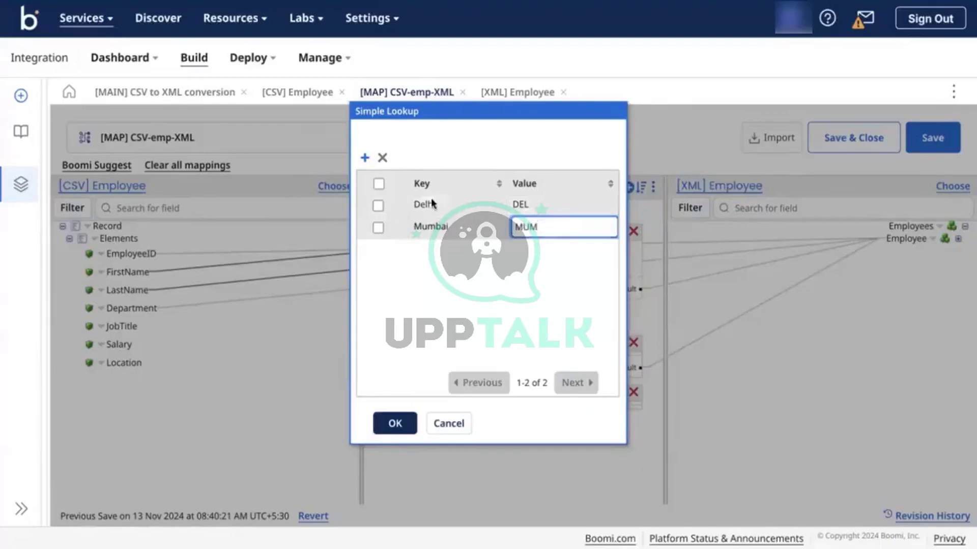
Add a third lookup entry with key Kolkata and value KOL.
left_click(365, 158)
left_click(432, 246)
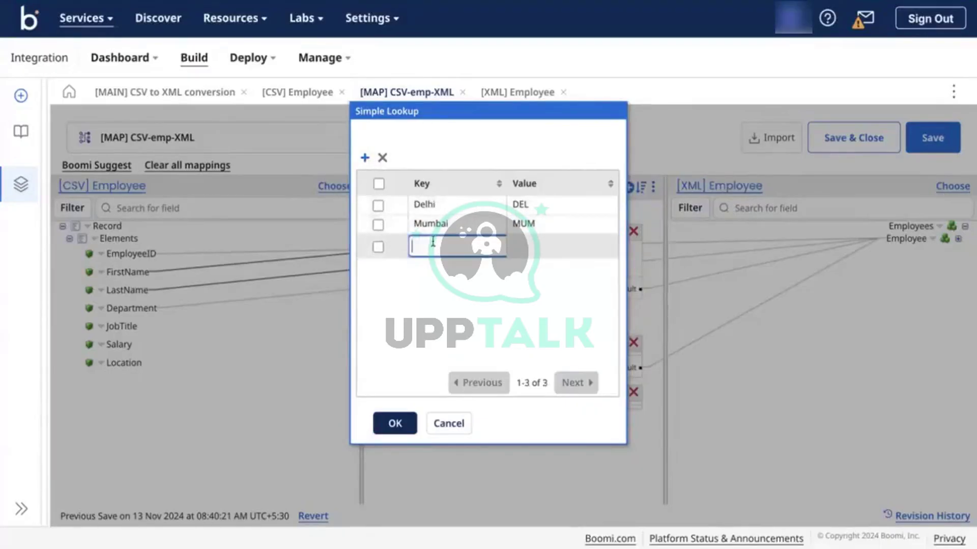
type("Kolka")
type("ta")
left_click(566, 247)
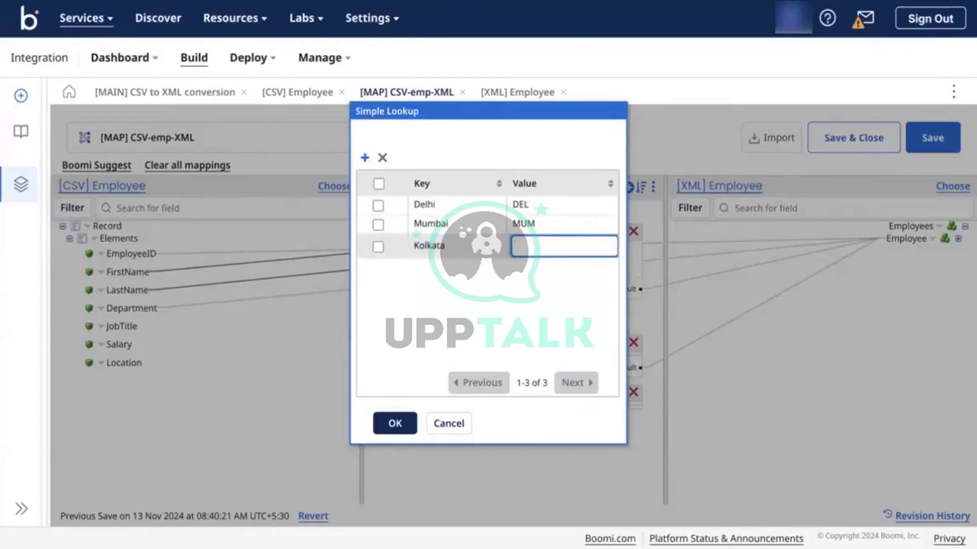
Add a fourth lookup entry with key Bangalore and value BLR.
left_click(364, 158)
left_click(427, 255)
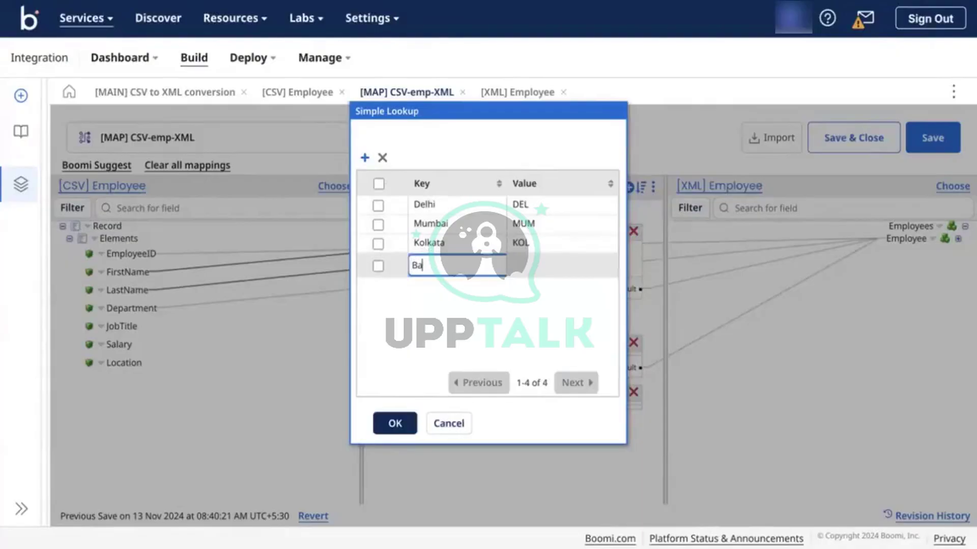
type("Bangalore")
left_click(516, 265)
type("BLR")
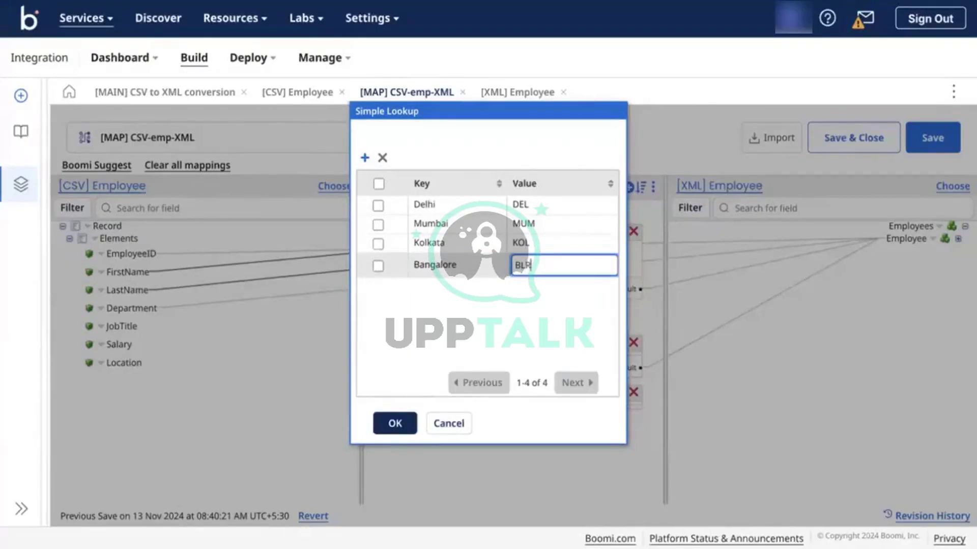
Add a fifth lookup entry with key Pune and value PNQ, and accept the lookup with no default key and no caching.
left_click(365, 158)
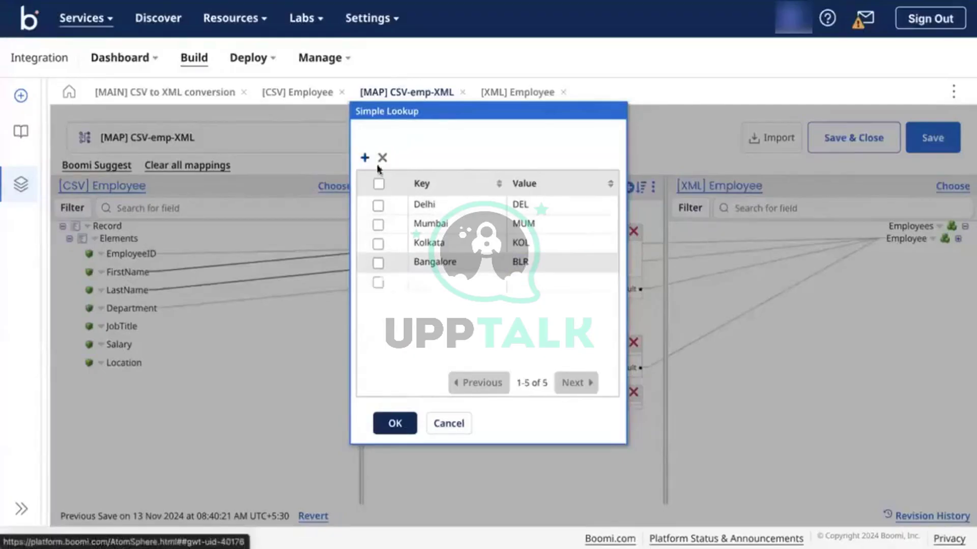
left_click(436, 285)
type("Pune")
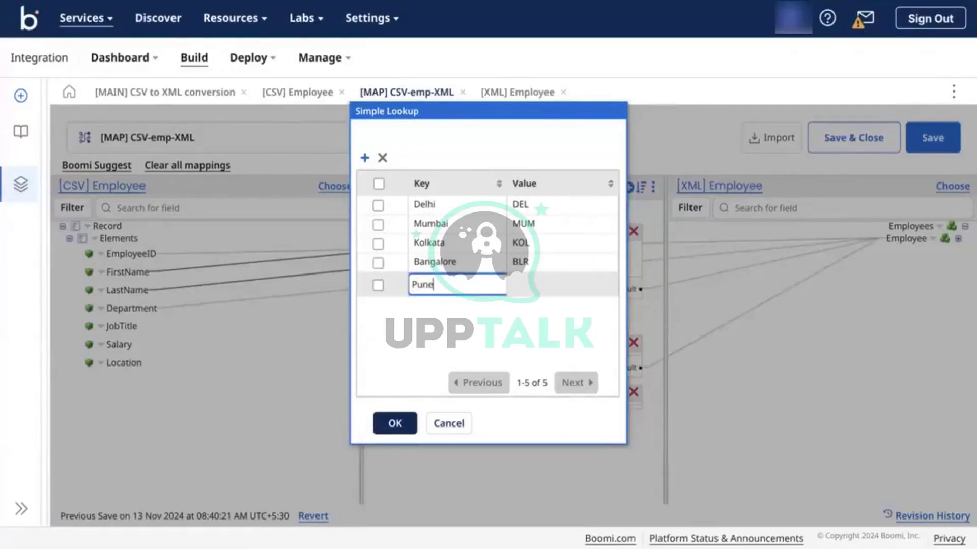
left_click(534, 285)
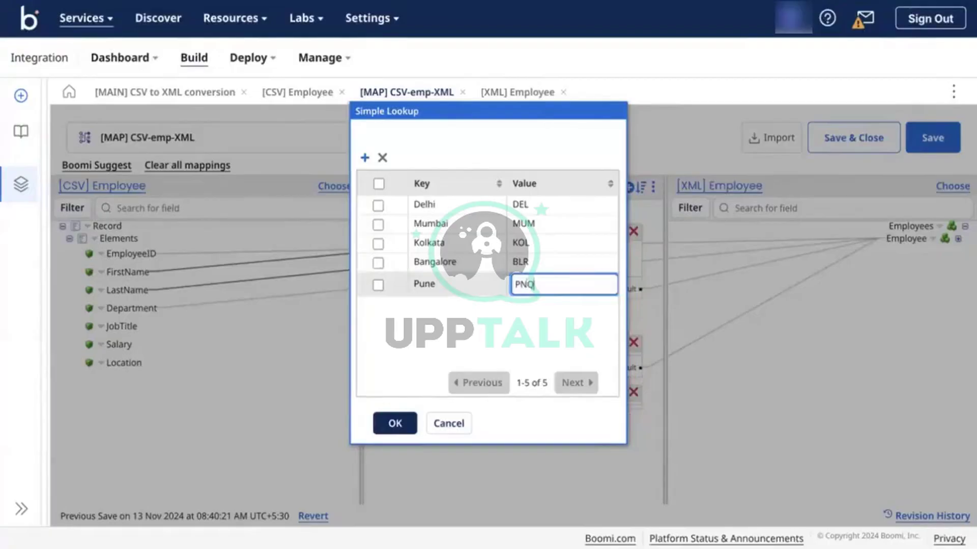
left_click(395, 423)
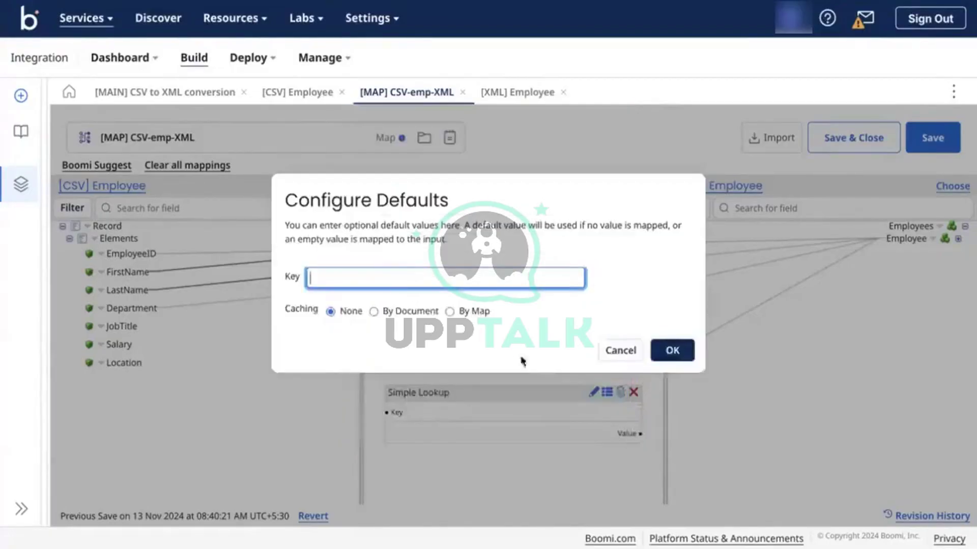
left_click(672, 350)
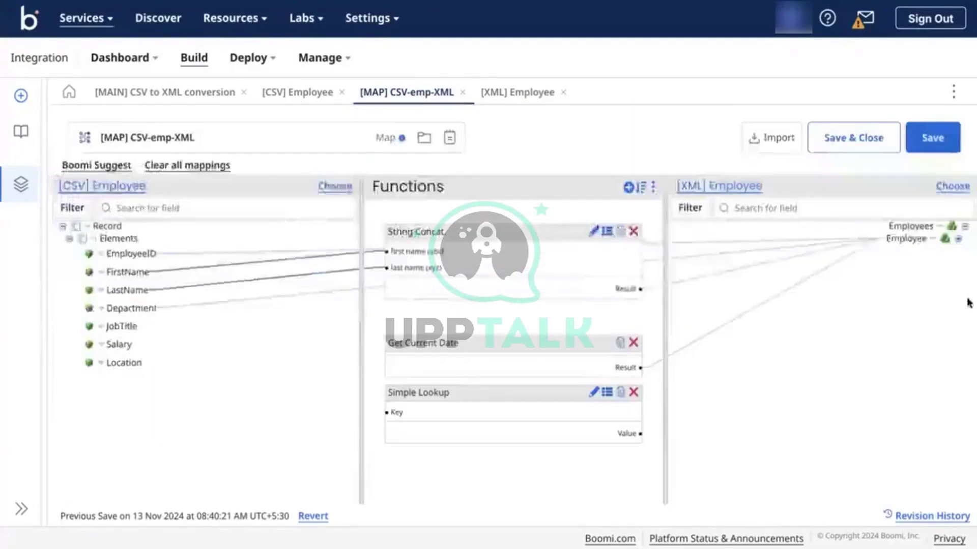
Expand the XML Employee element and map the CSV Location field to the Simple Lookup's Key input.
left_click(958, 239)
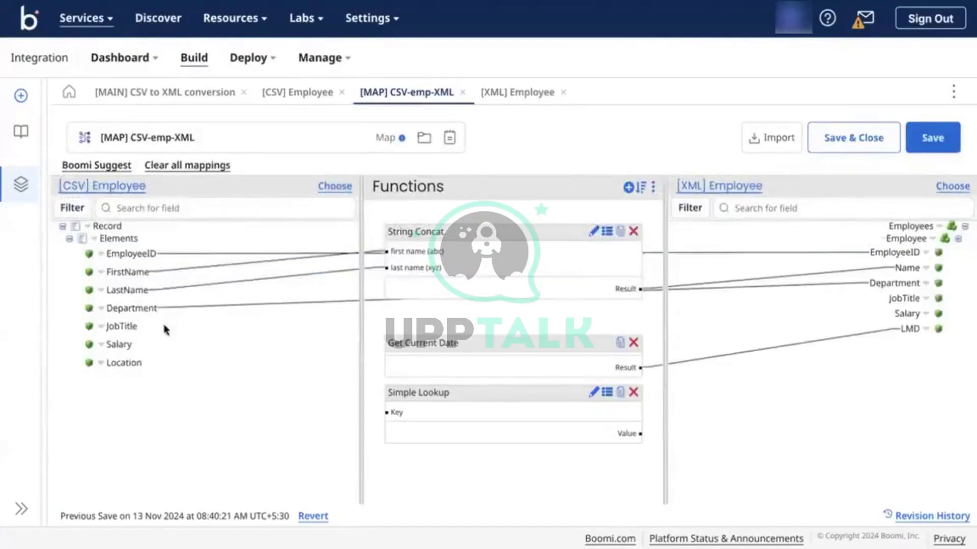
left_click_drag(123, 362, 394, 411)
left_click_drag(640, 433, 860, 327)
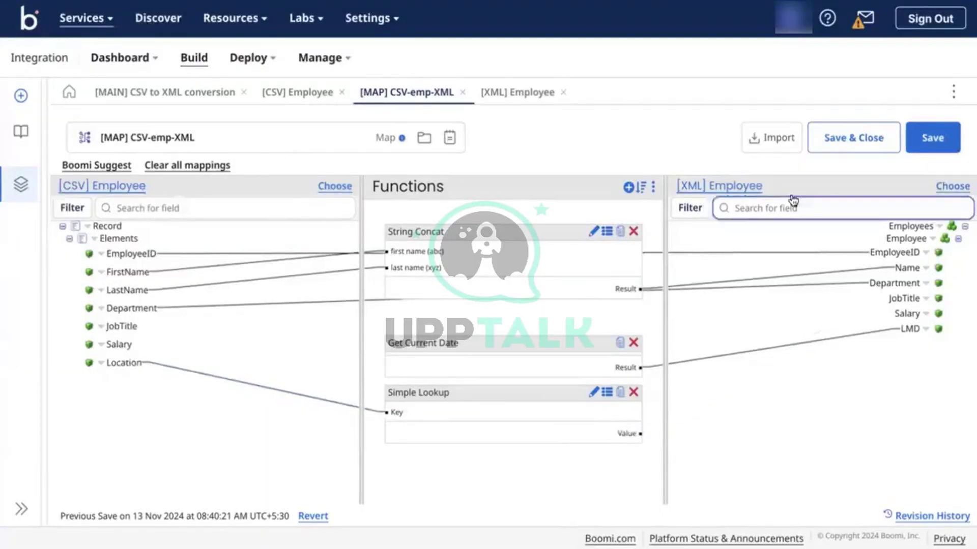
Add a child element named Location under Employee in the XML Employee profile and save the profile.
left_click(735, 187)
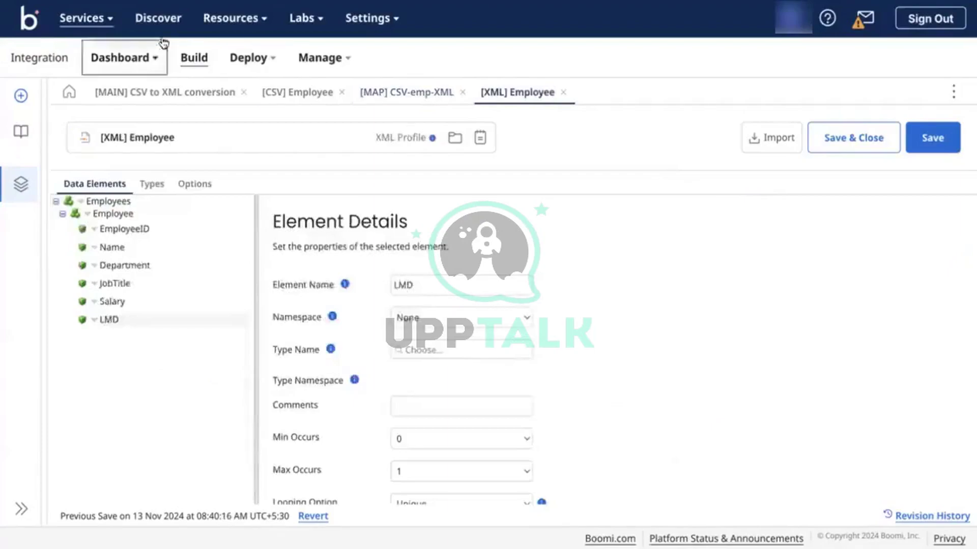
left_click(91, 216)
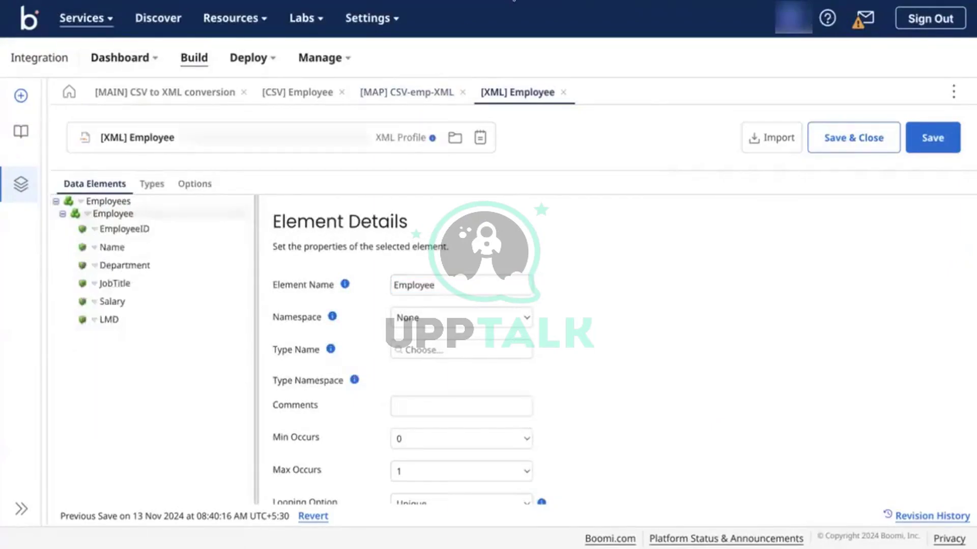
left_click(403, 97)
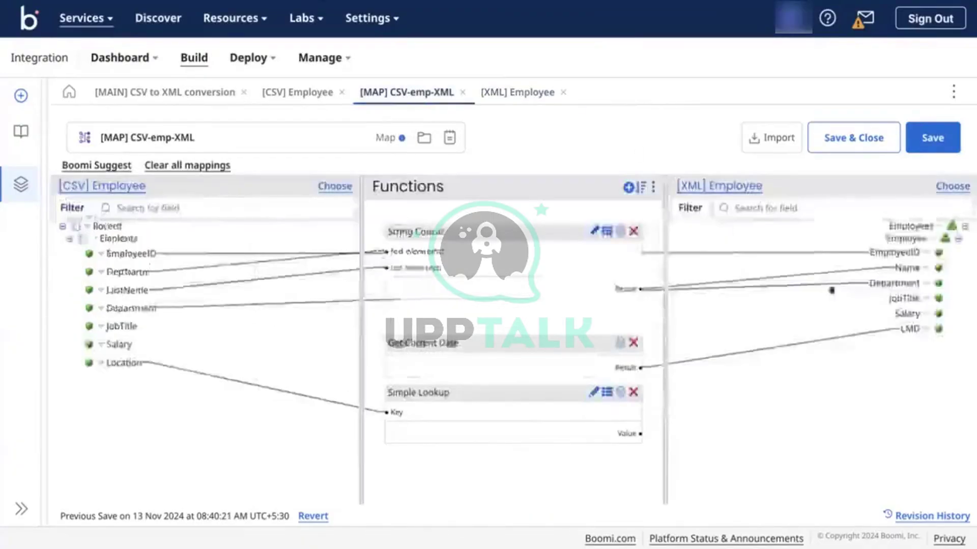
left_click(708, 193)
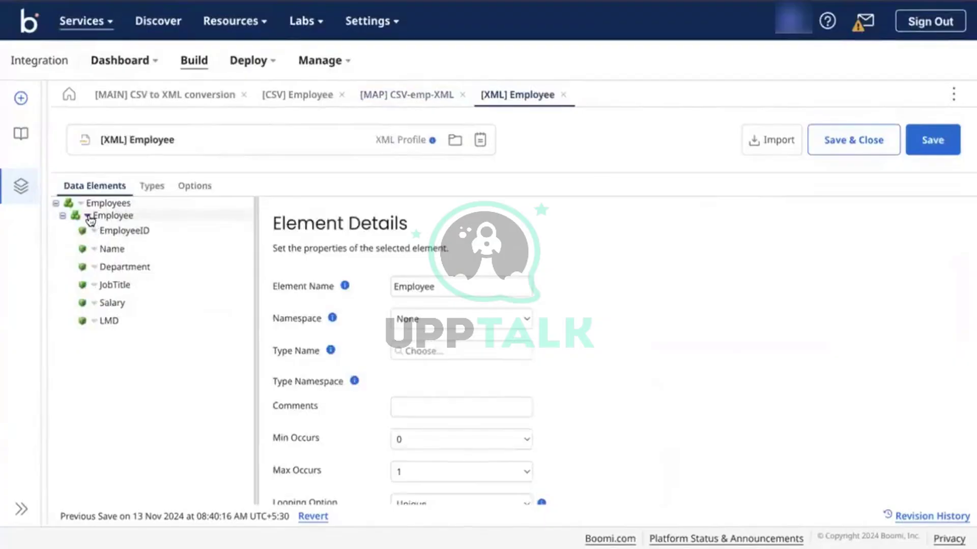
right_click(93, 218)
left_click(114, 231)
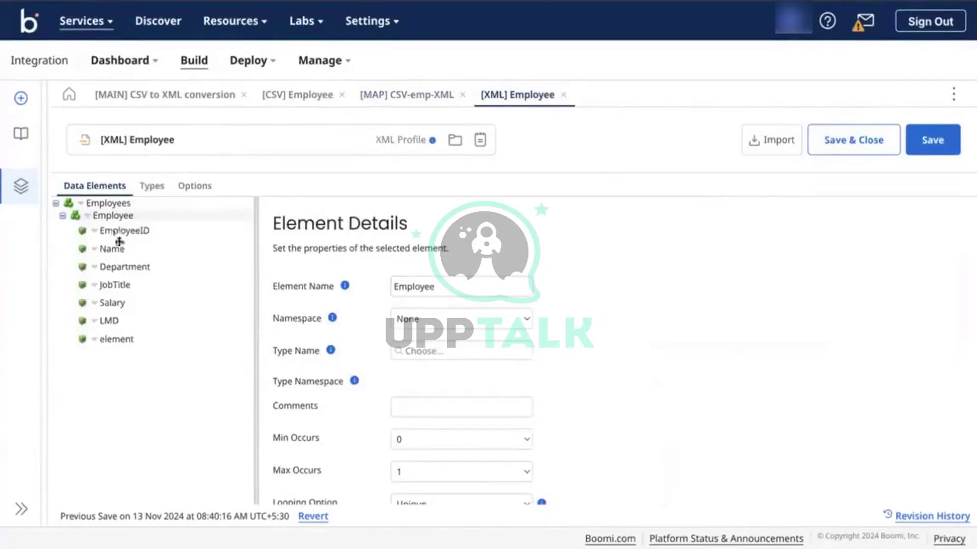
left_click(124, 337)
double_click(407, 288)
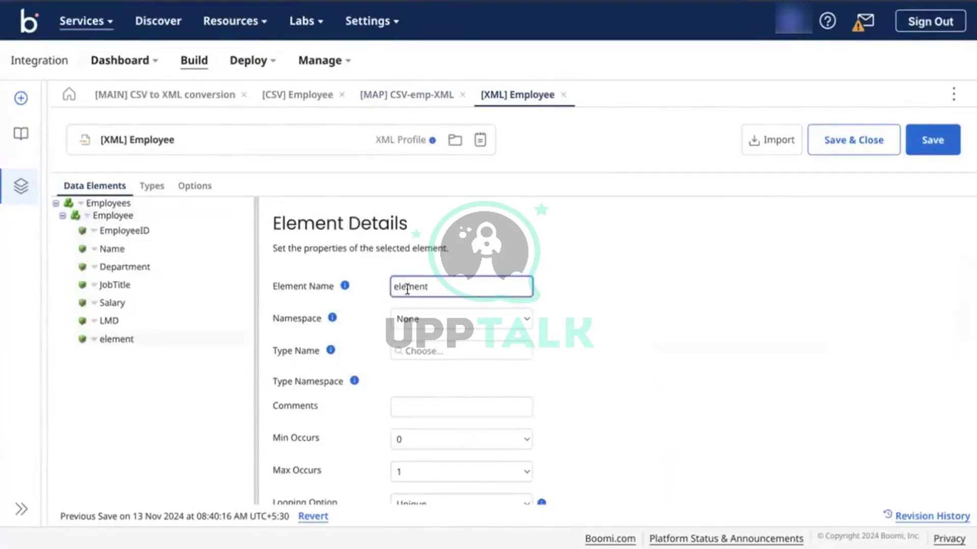
type("Location")
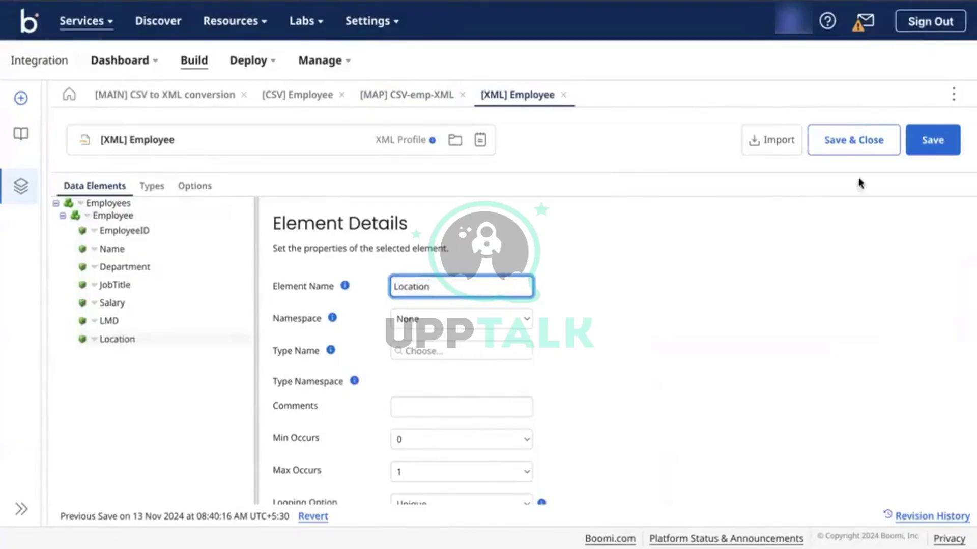
left_click(930, 141)
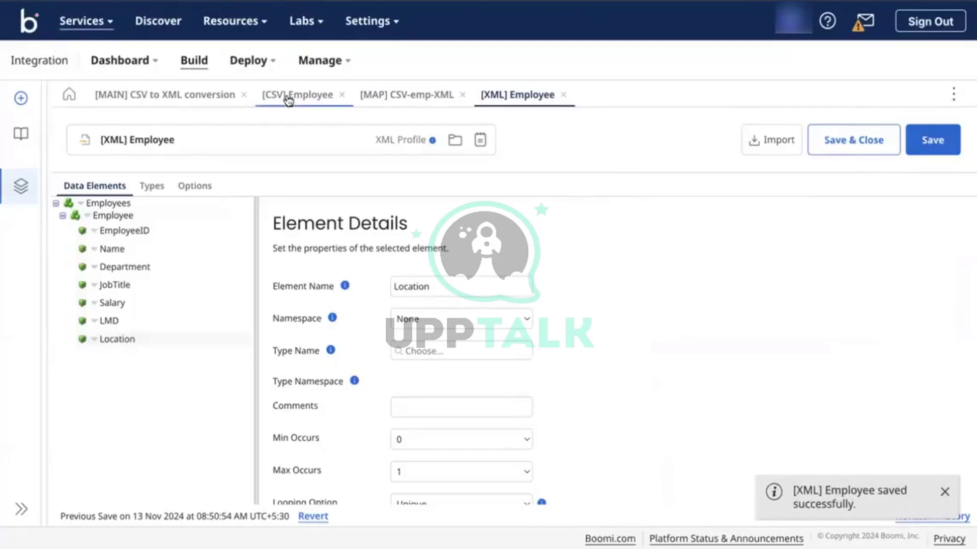
Return to the CSV-emp-XML map, connect the Simple Lookup's Value output to the XML Location element, and save the map.
left_click(411, 100)
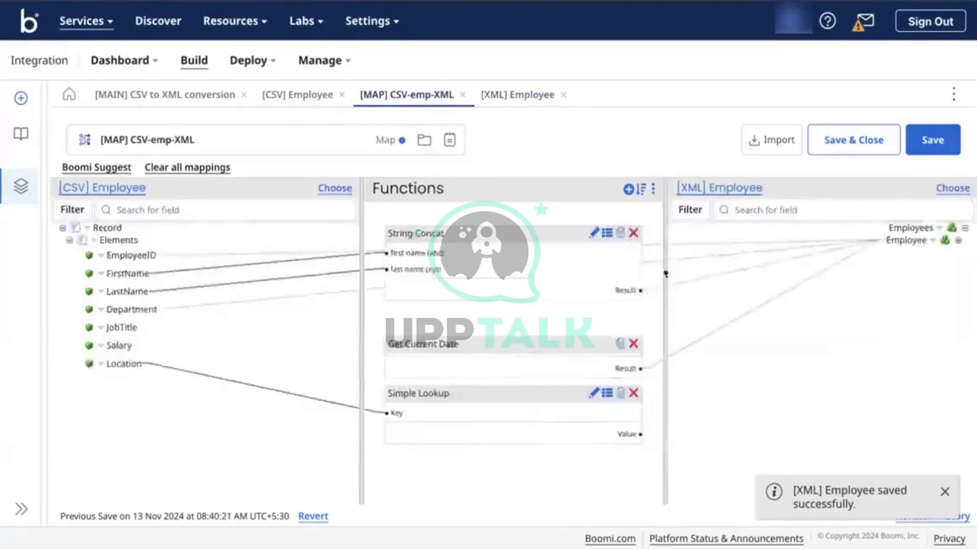
left_click(958, 241)
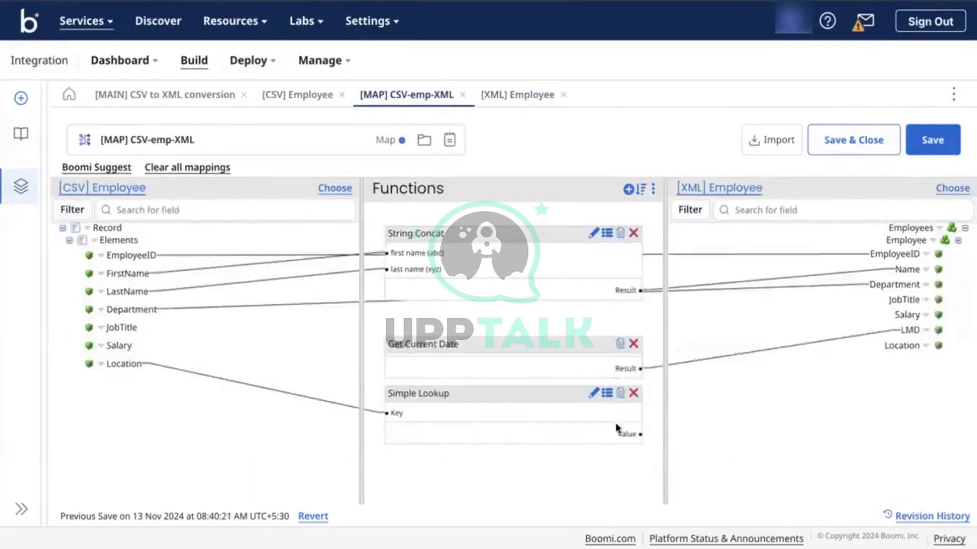
left_click_drag(853, 407, 902, 345)
left_click(943, 142)
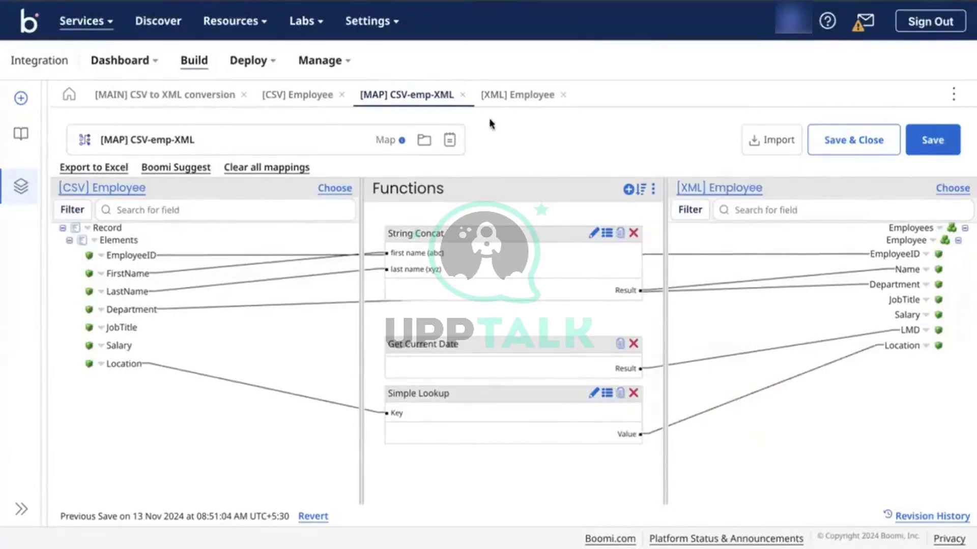
Add a Cross Reference Lookup function from the Lookup category to the CSV-emp-XML map.
left_click(627, 189)
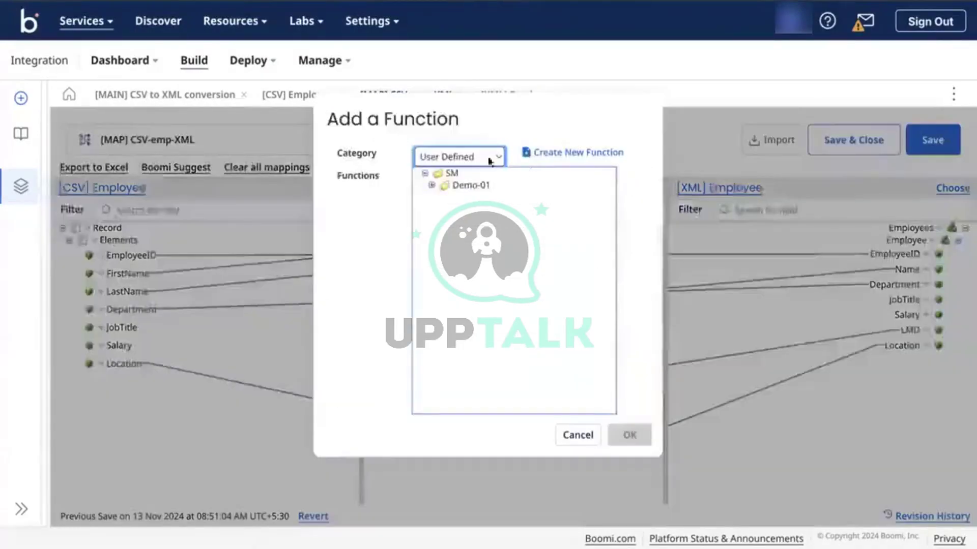
left_click(464, 155)
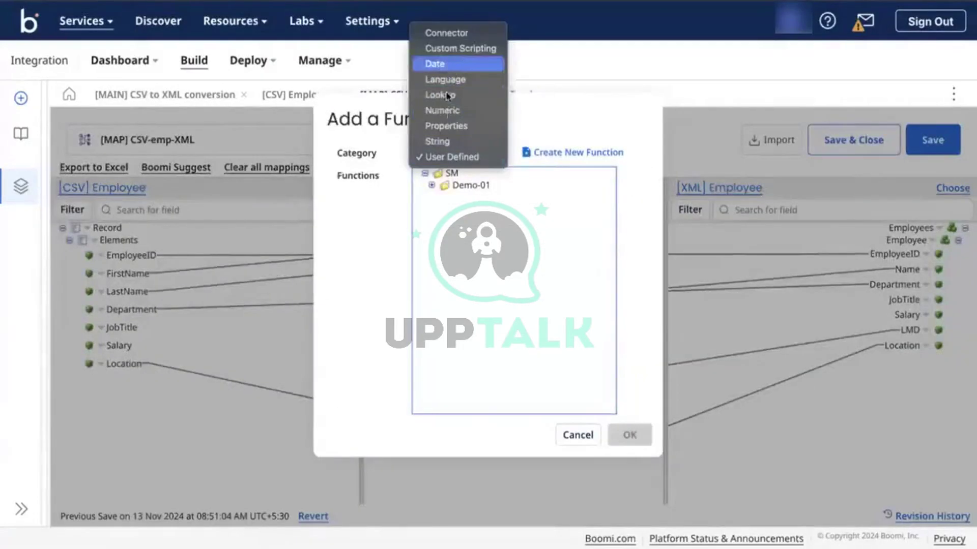
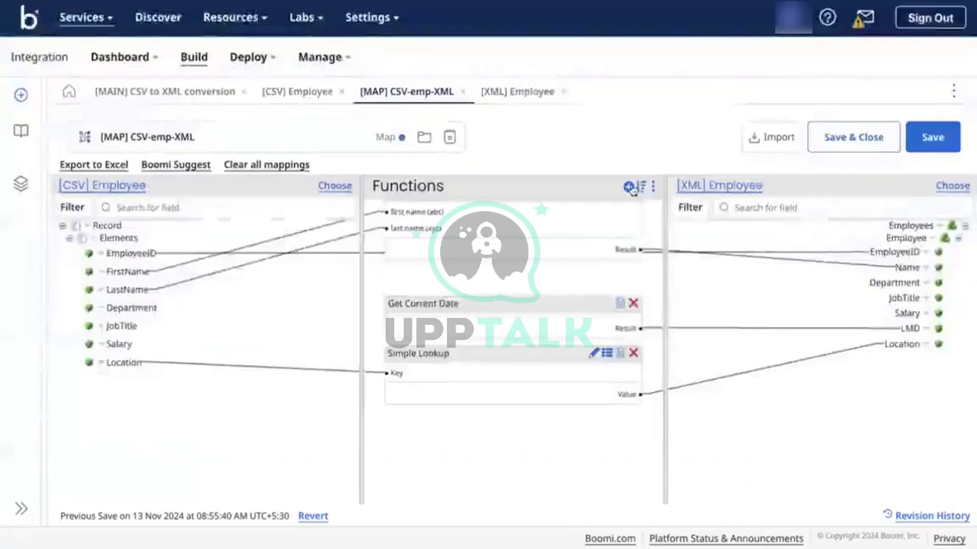
left_click(633, 188)
left_click(435, 152)
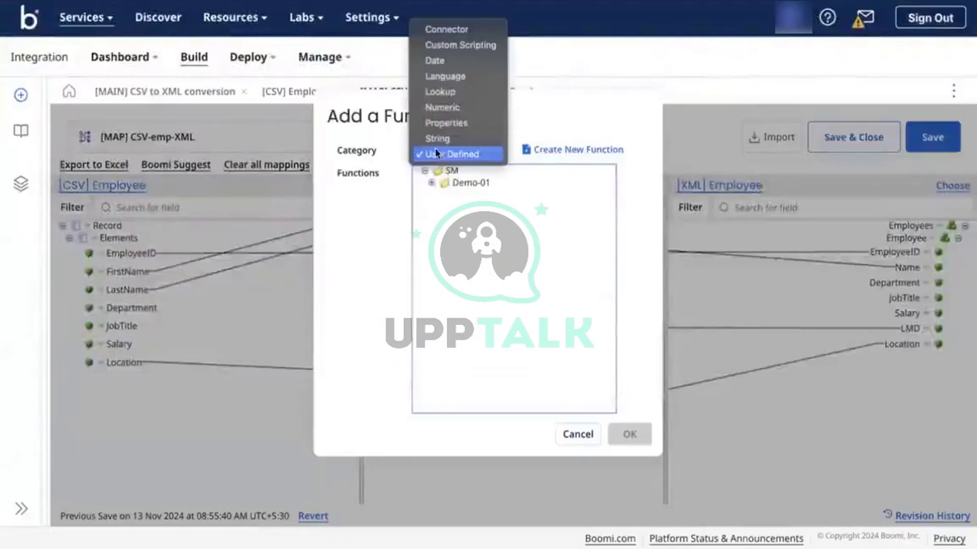
left_click(453, 92)
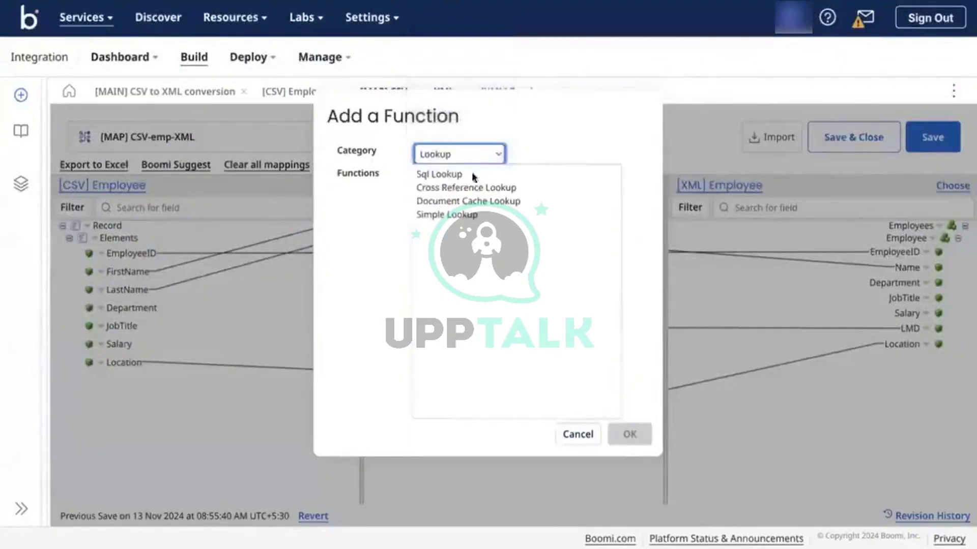
left_click(440, 187)
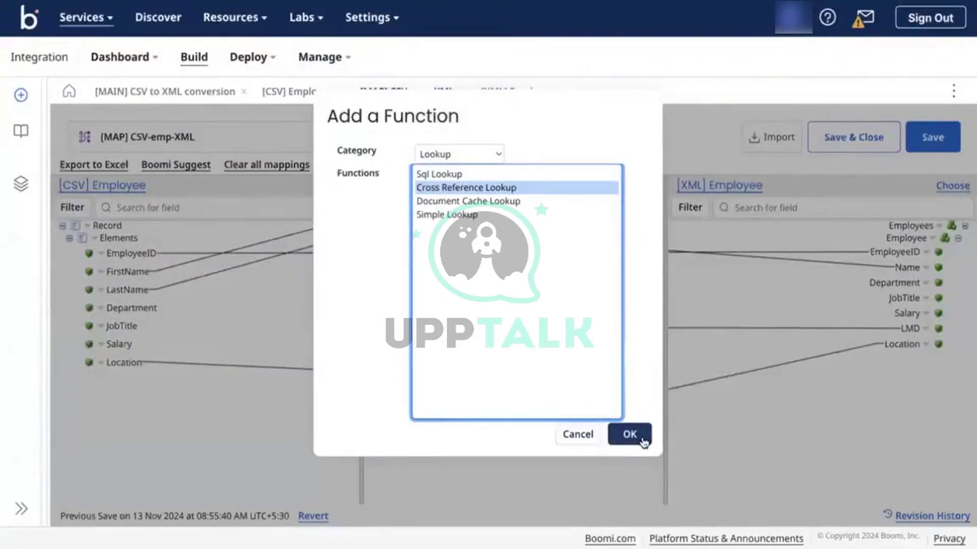
left_click(631, 435)
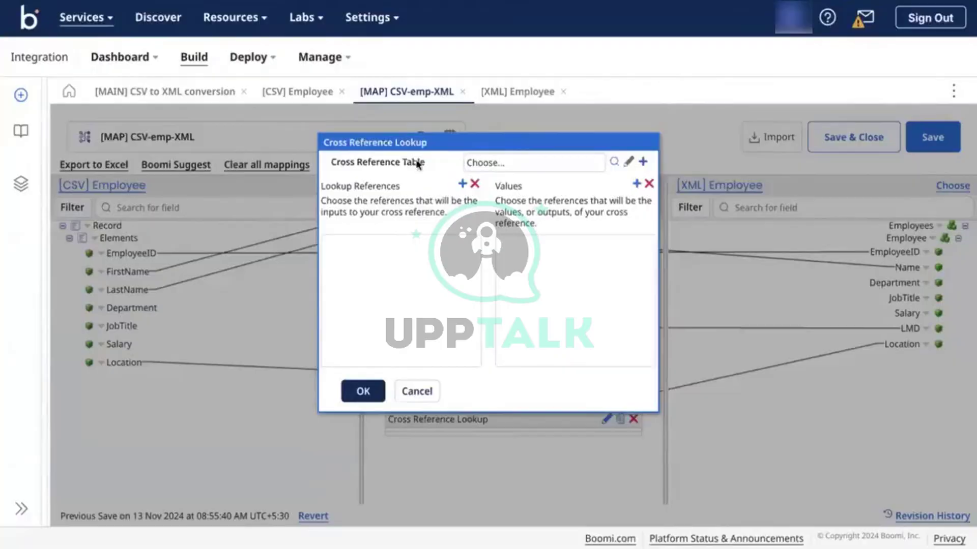
Create a new cross reference table for the lookup and name it [CRT] Dept-JobCode.
left_click(642, 162)
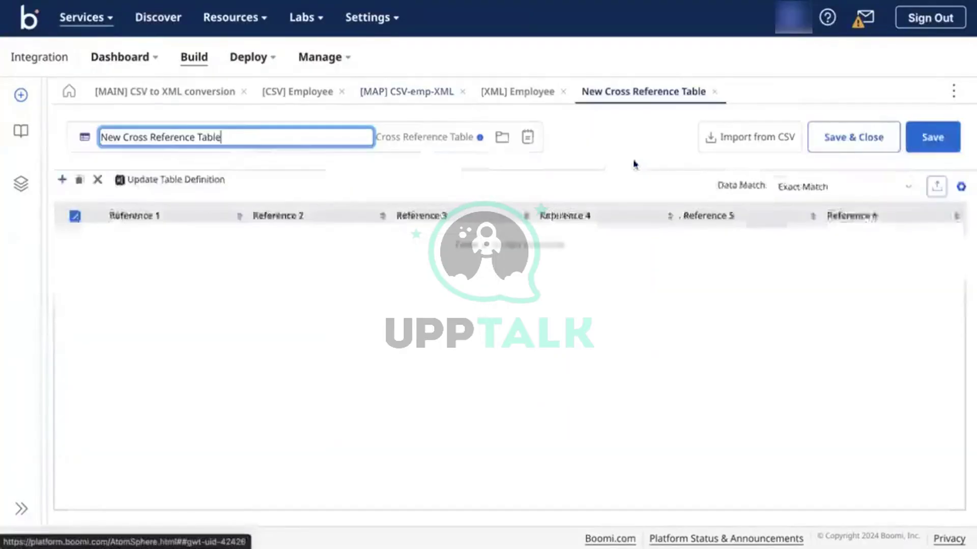
triple_click(189, 133)
type("[")
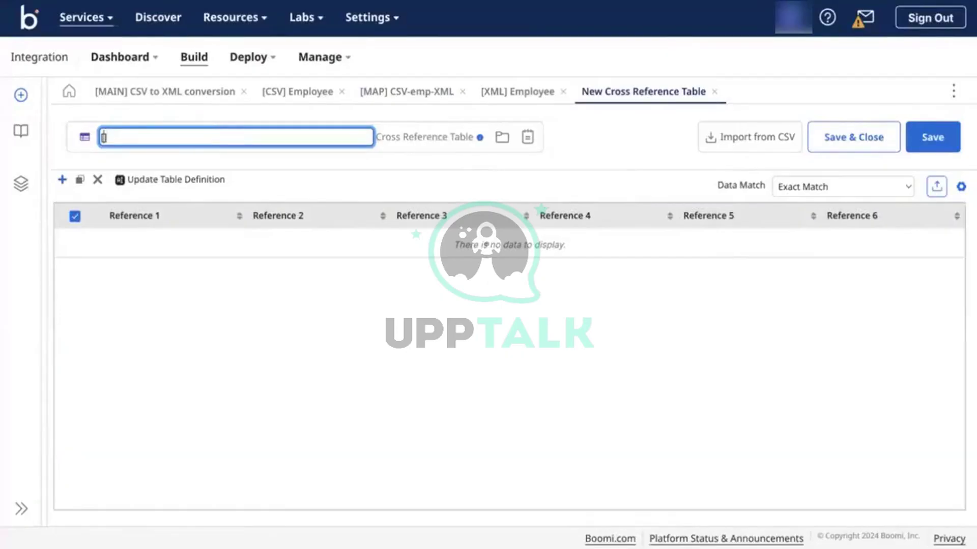
type("CRT] Dept")
key("BackSpace")
key("BackSpace")
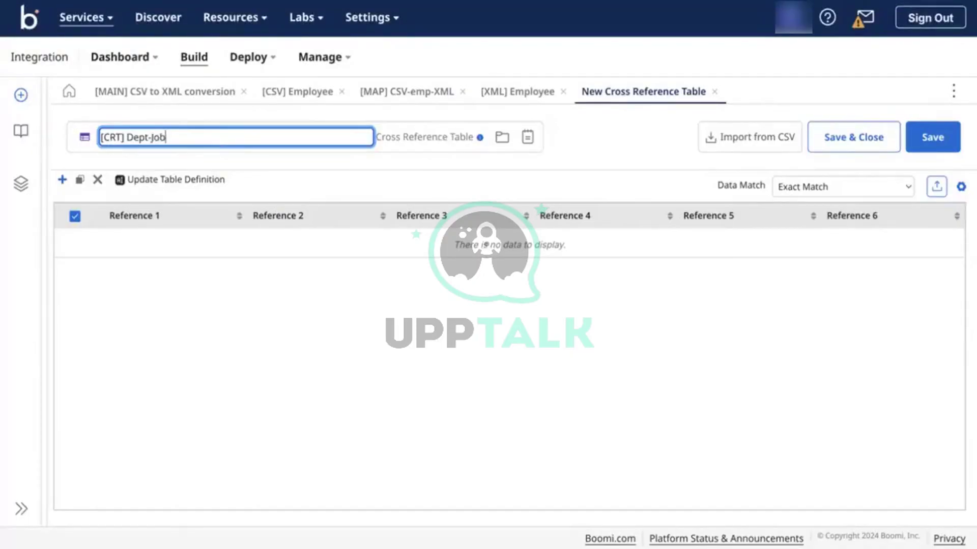
type("JobCode")
left_click(144, 253)
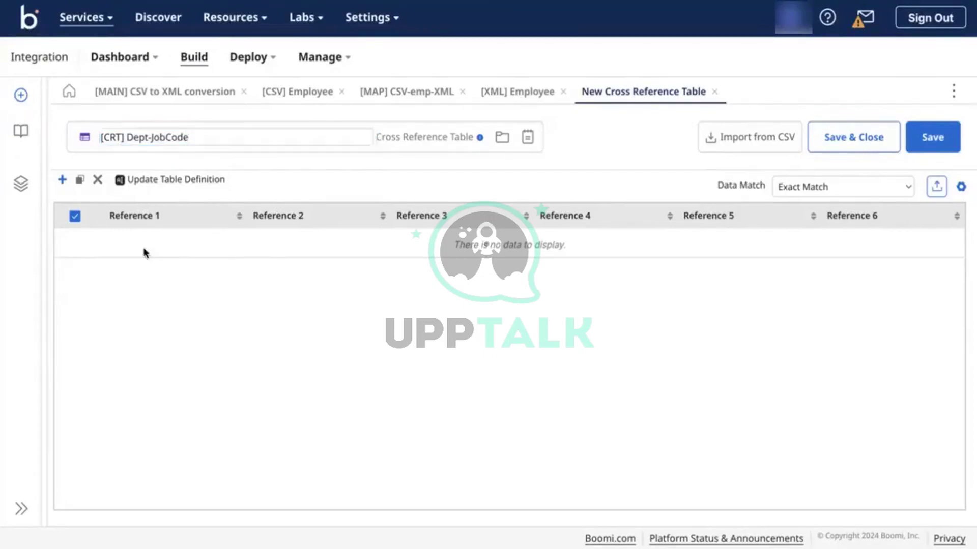
Set the cross reference table definition to 4 columns and name column 1 Department.
left_click(187, 180)
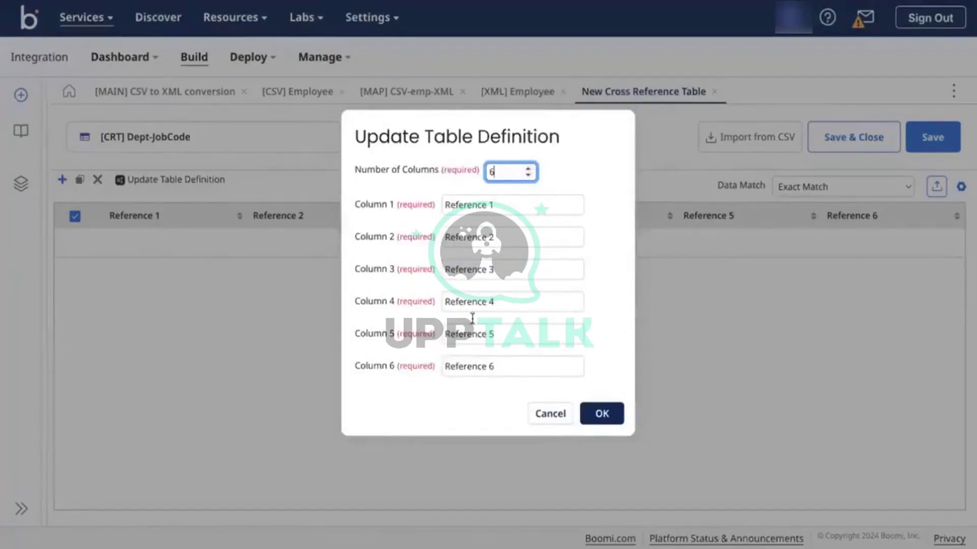
left_click(555, 413)
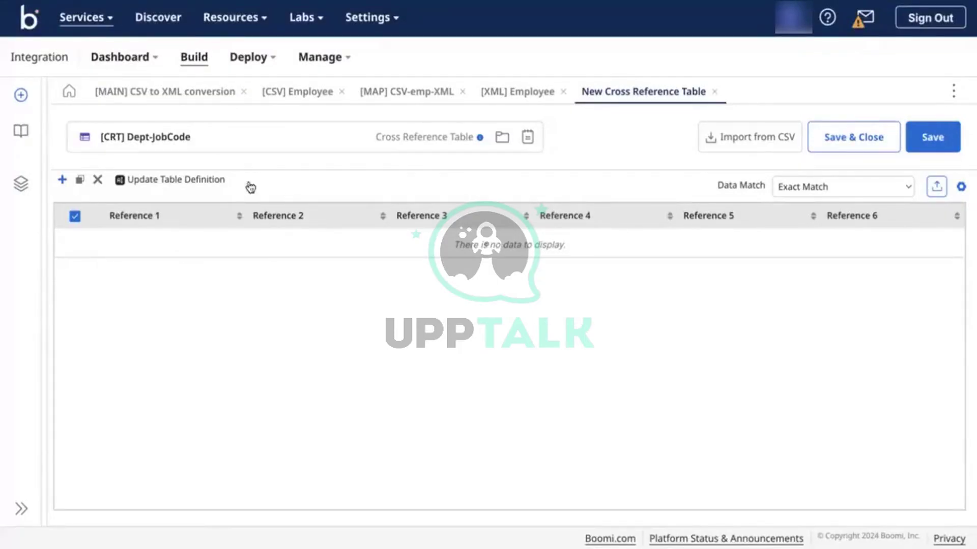
left_click(214, 181)
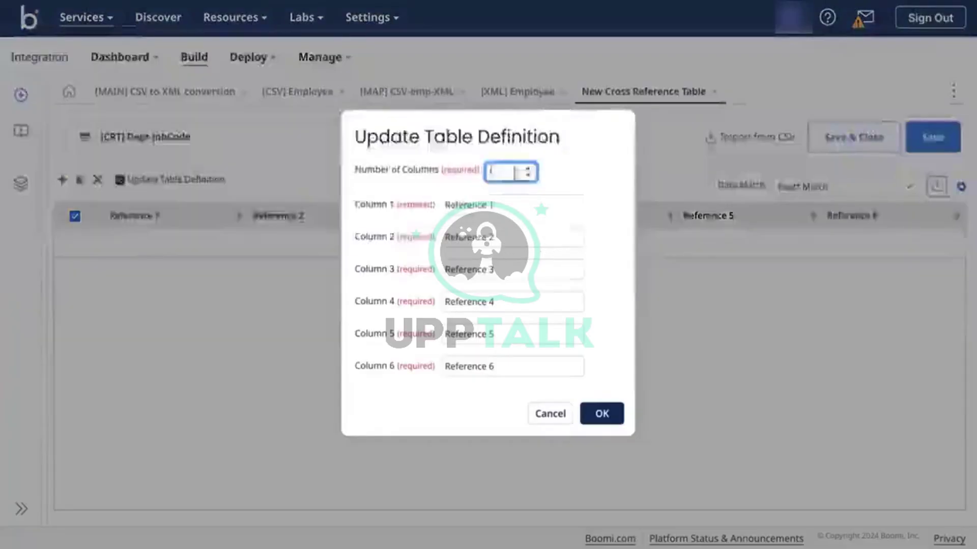
left_click(530, 176)
left_click(529, 176)
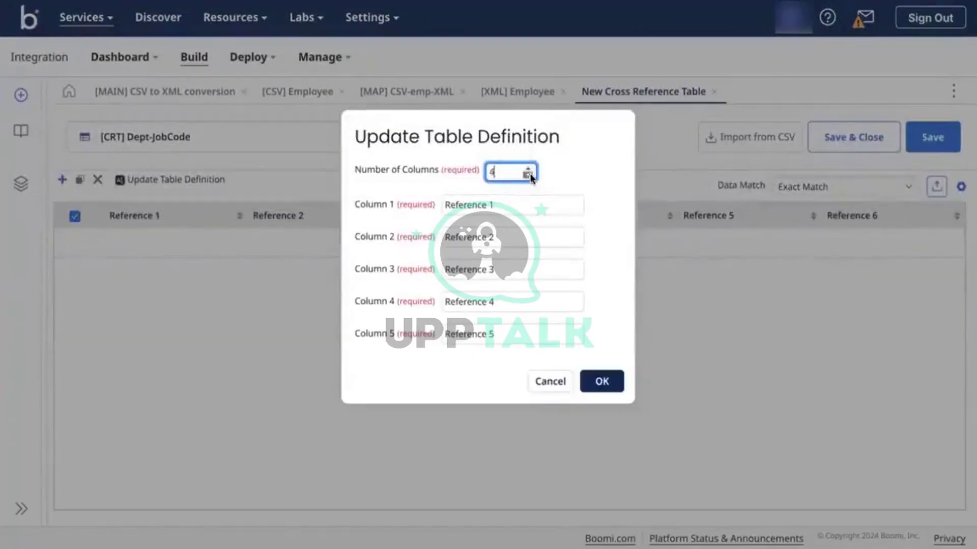
left_click(492, 204)
triple_click(492, 202)
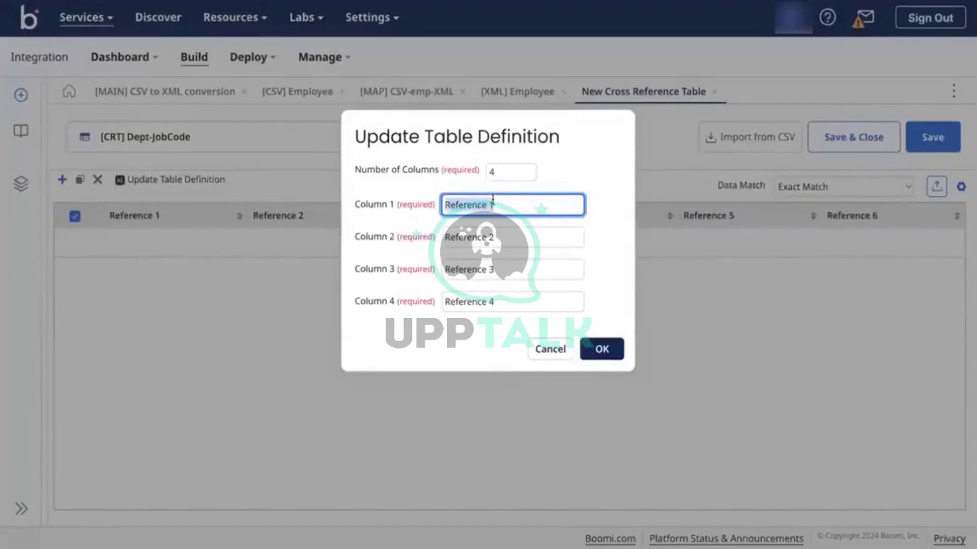
type("Depar")
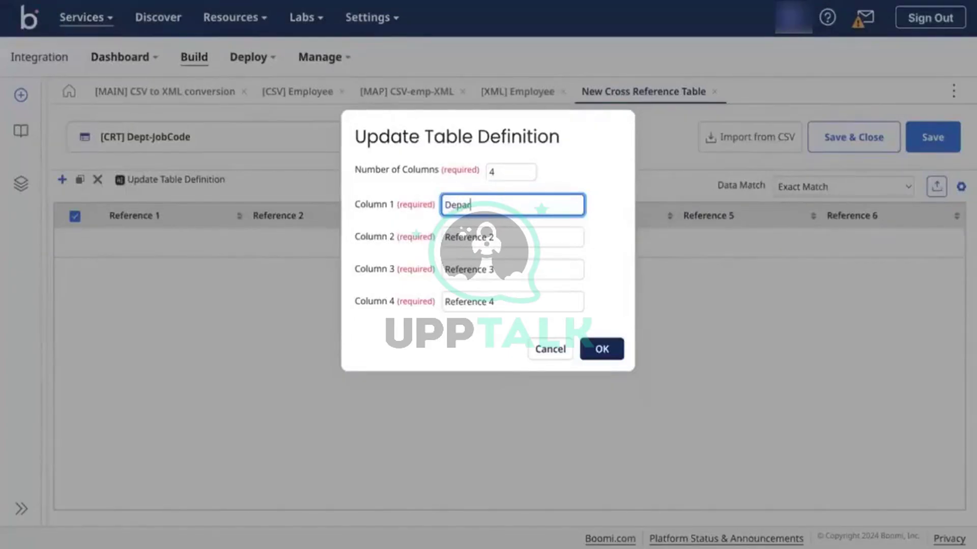
type("tment")
Name column 2 Job Code and column 3 Dept Code in the table definition.
left_click(493, 235)
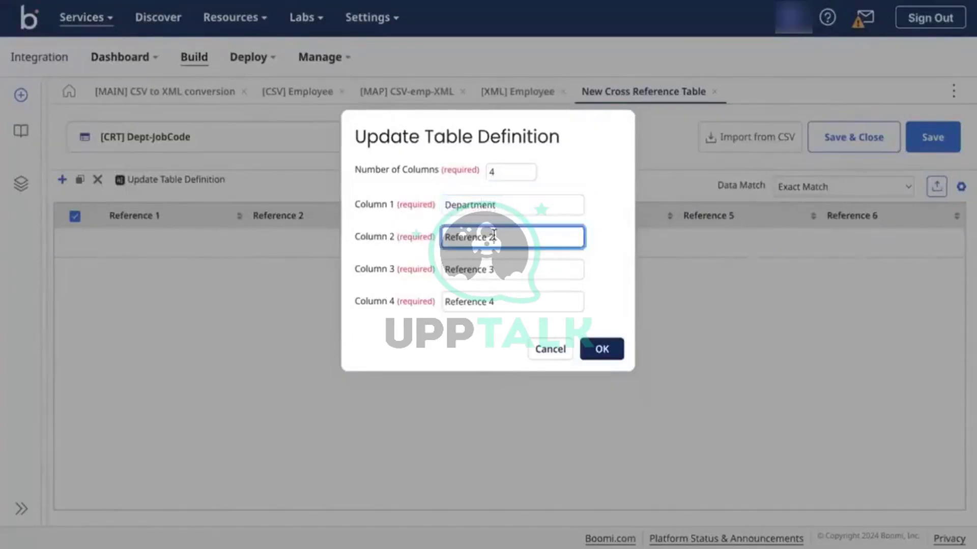
triple_click(493, 235)
key("BackSpace")
type("Job Code")
left_click(474, 272)
triple_click(475, 272)
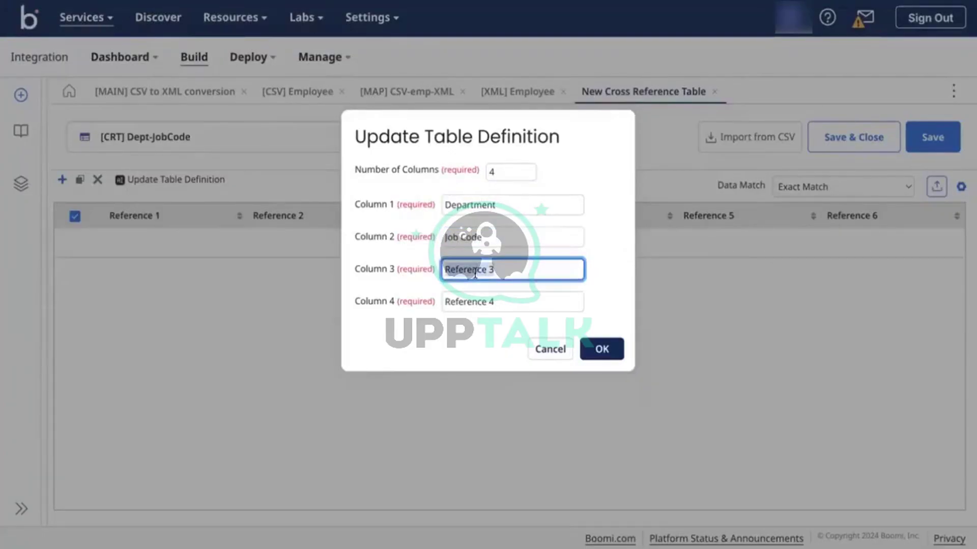
type("Short D")
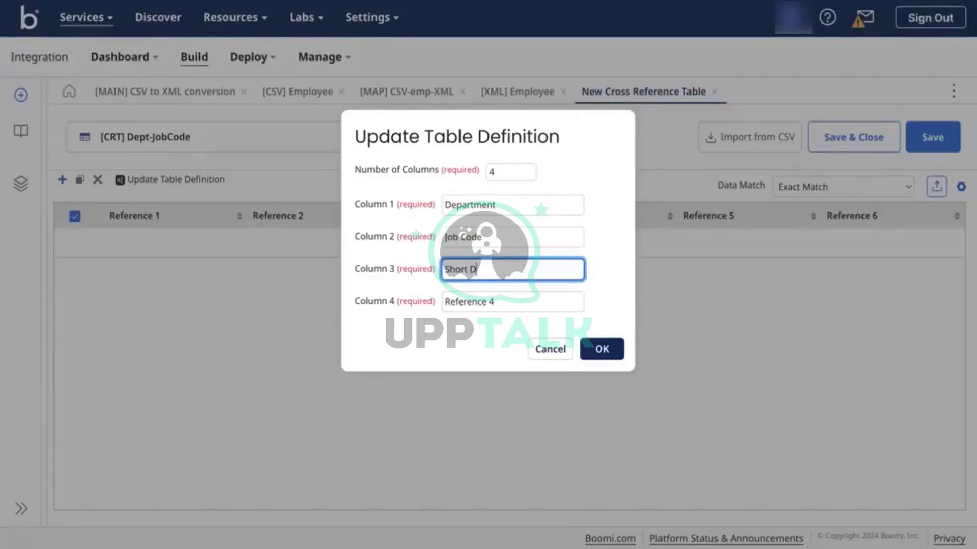
type("ept Code")
key("BackSpace")
key("BackSpace")
key("BackSpace")
key("BackSpace")
key("BackSpace")
key("BackSpace")
Rename column 2 to Job Title, name column 4 Job Code, and accept the table definition.
left_click(466, 309)
key("ctrl+a")
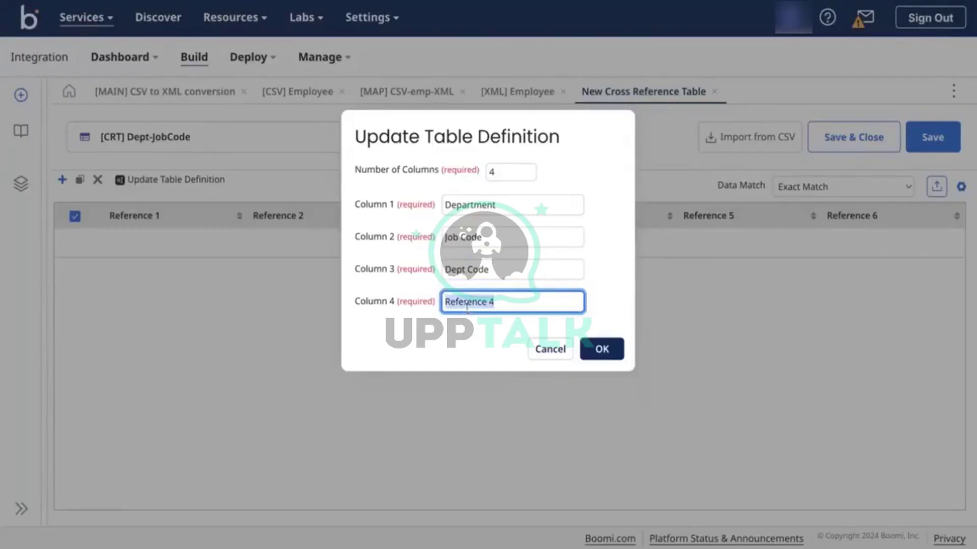
left_click(471, 235)
type("T")
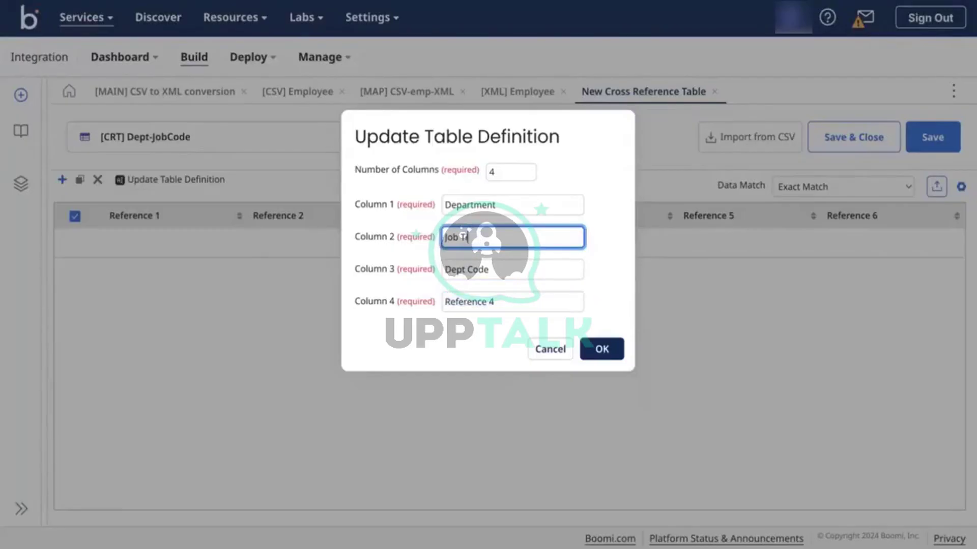
type("itle")
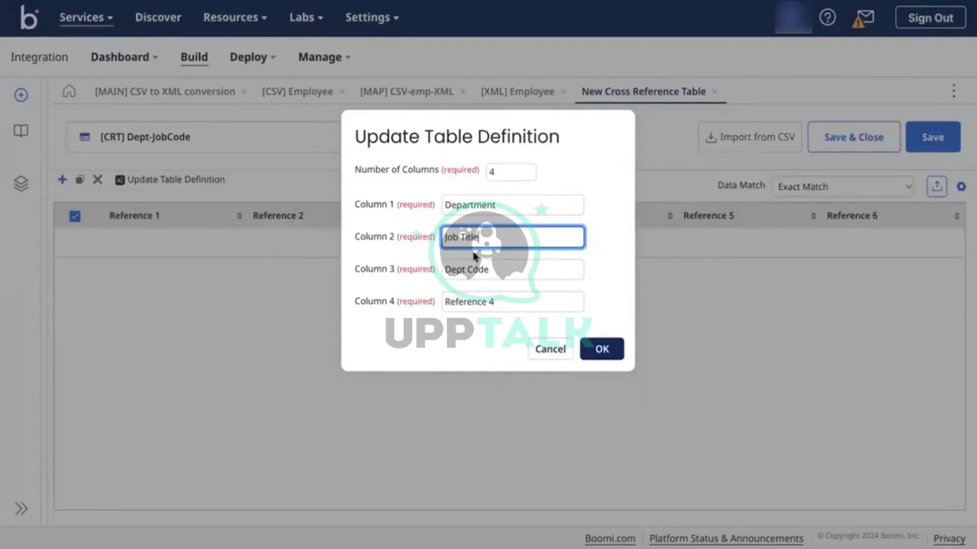
left_click_drag(444, 301, 494, 301)
type("jo")
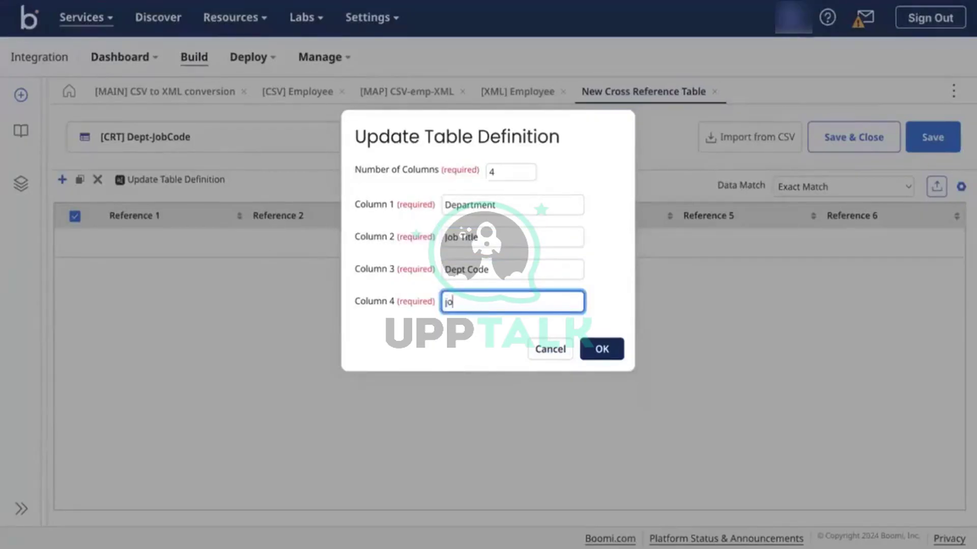
type("b Code")
left_click(603, 348)
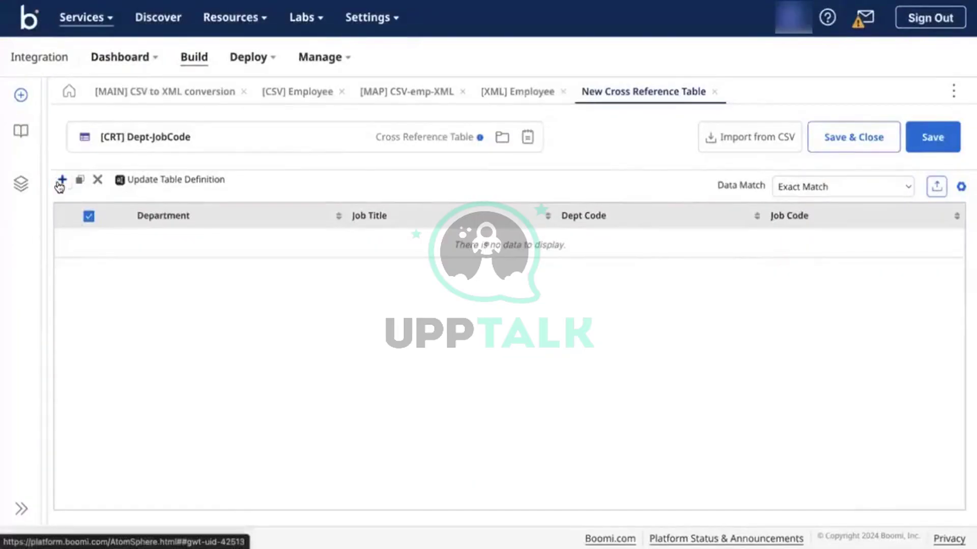
Add a row to the cross reference table and fill its Department with Engineering, checking the sample records in the Google Docs session notes.
left_click(60, 183)
left_click(192, 238)
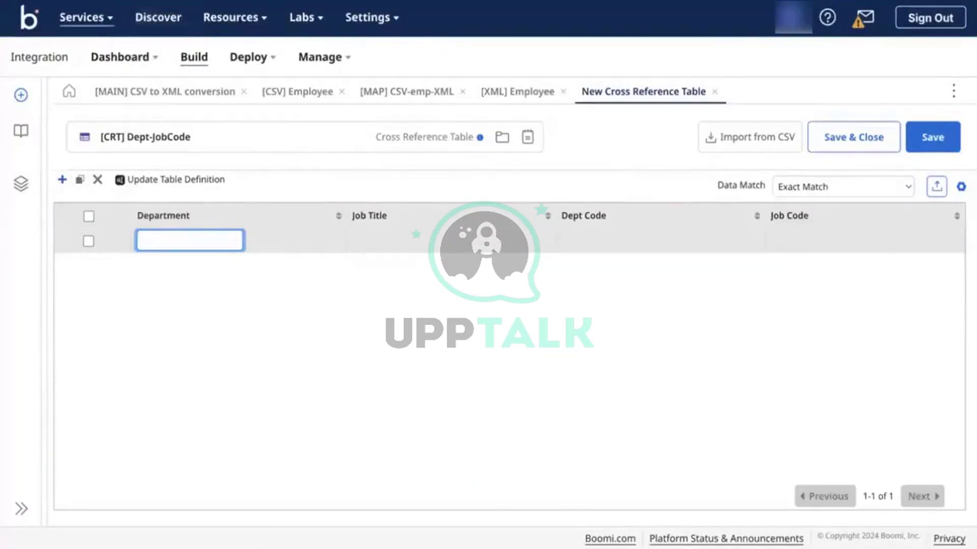
key("alt+Tab")
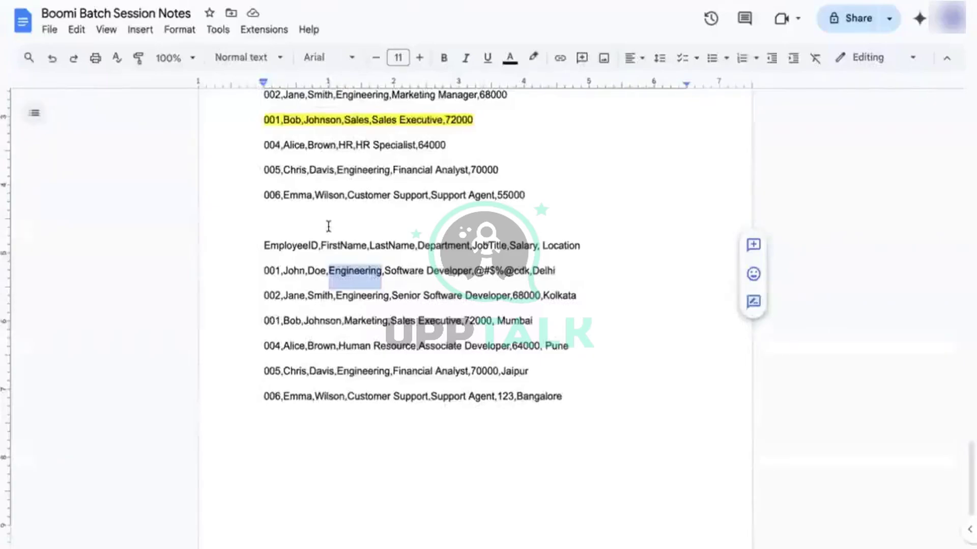
key("alt+Tab")
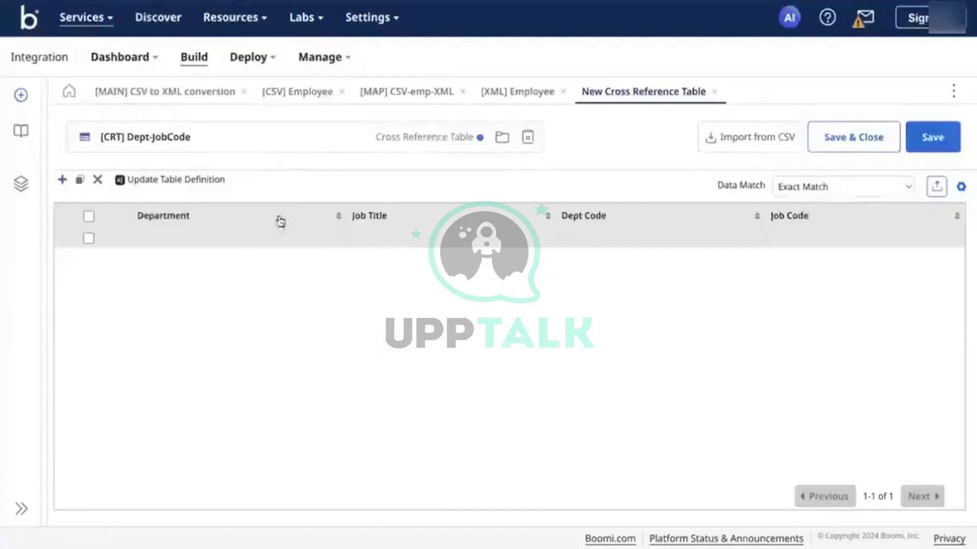
type("Engineering")
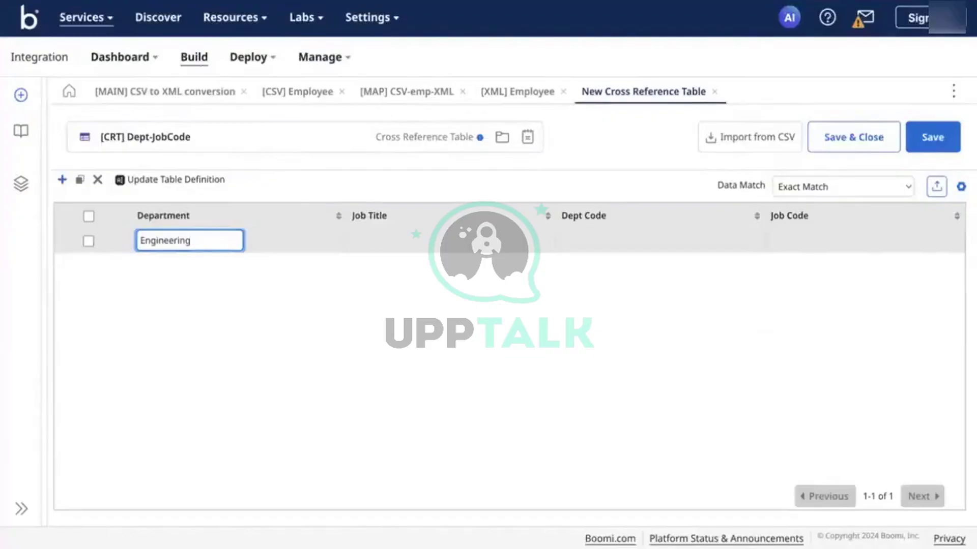
Copy the job title Software Developer from the first record in the Google Docs notes into the Engineering row's Job Title in Boomi.
key("alt+Tab")
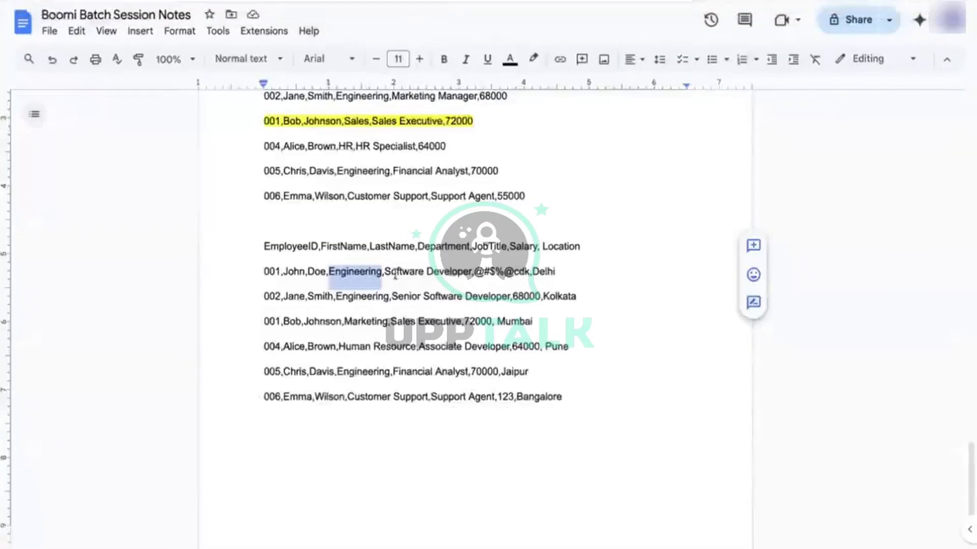
left_click_drag(385, 275, 470, 273)
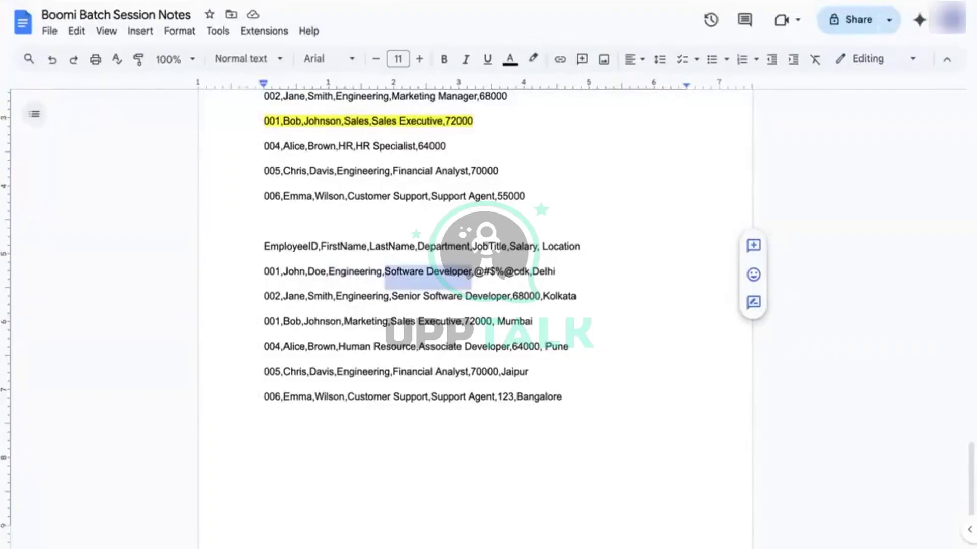
key("alt+Tab")
left_click(423, 237)
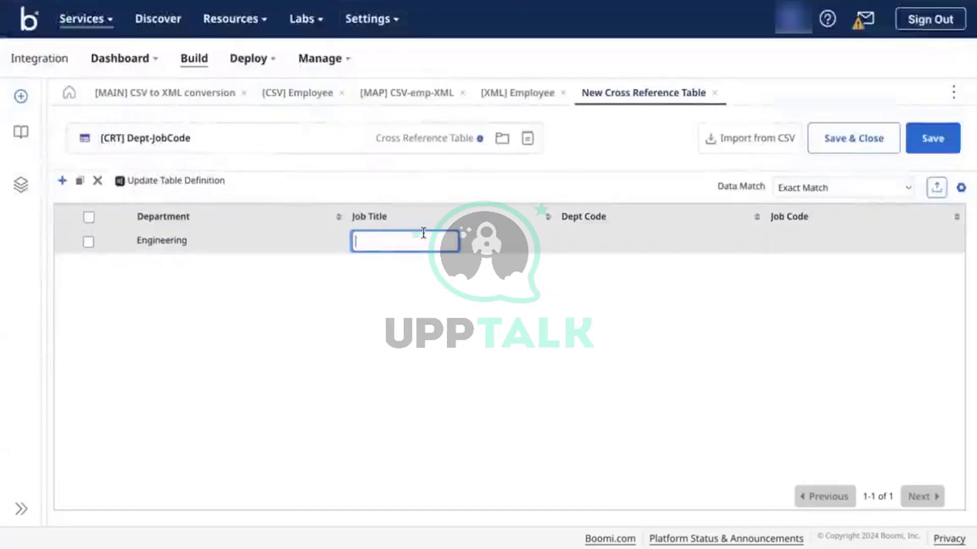
type("Software Developer")
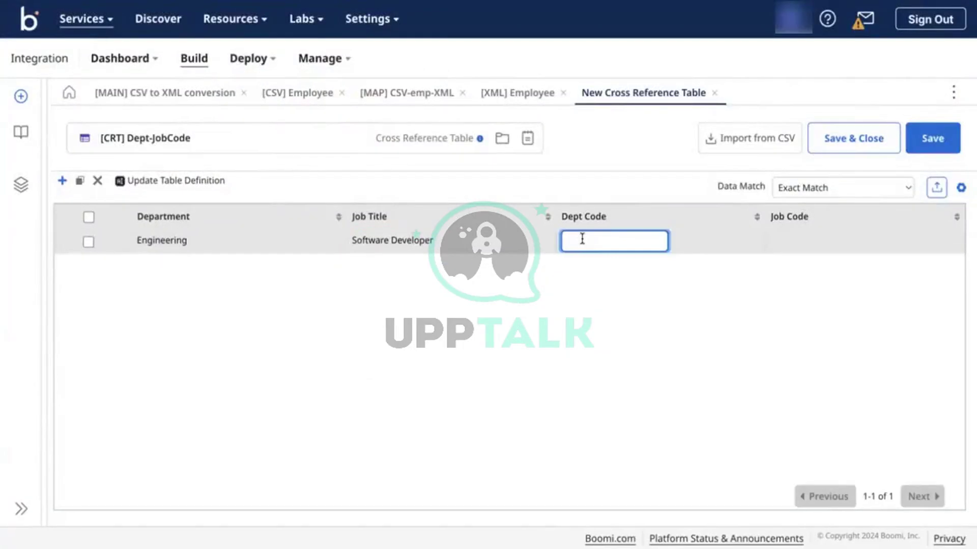
Set the Software Developer row's Dept Code to ENG and its Job Code to SD.
type("NG")
left_click(804, 249)
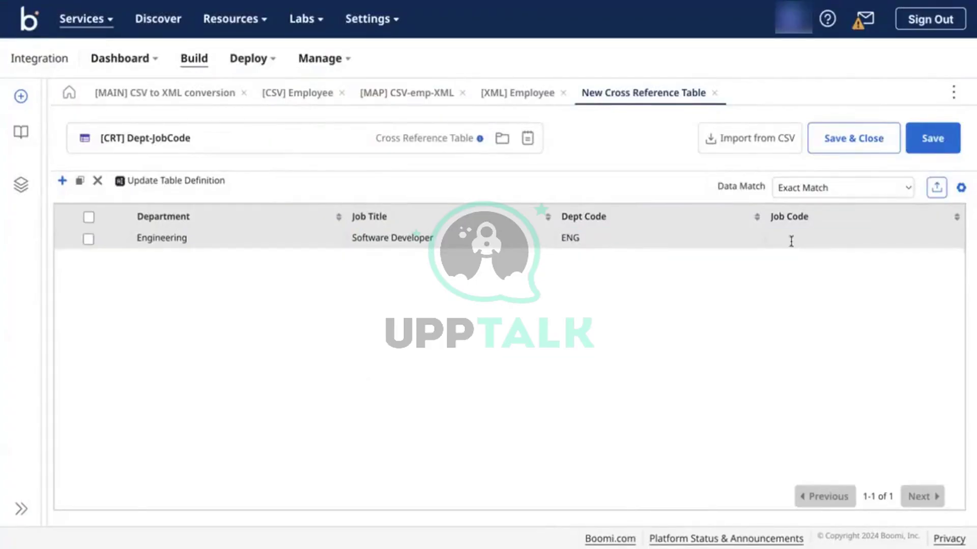
left_click(778, 242)
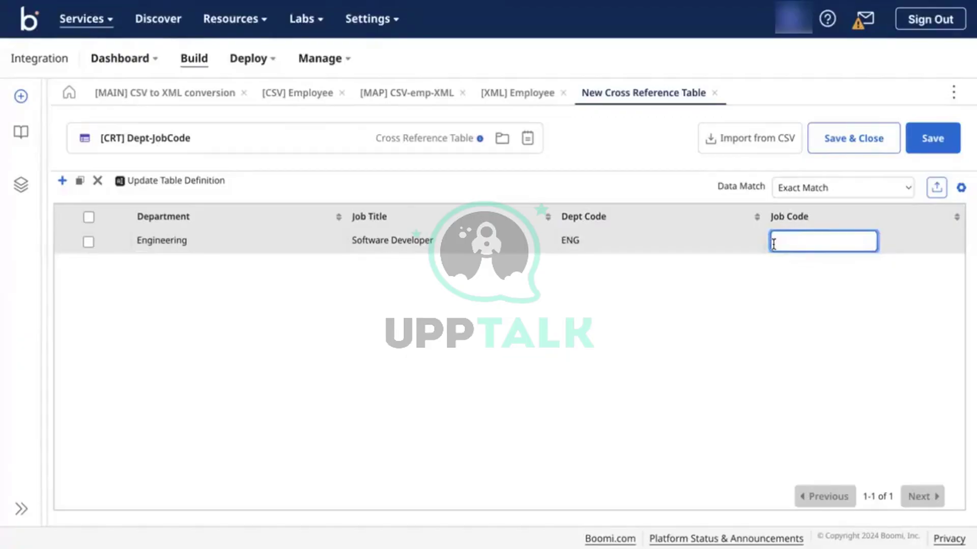
type("SD")
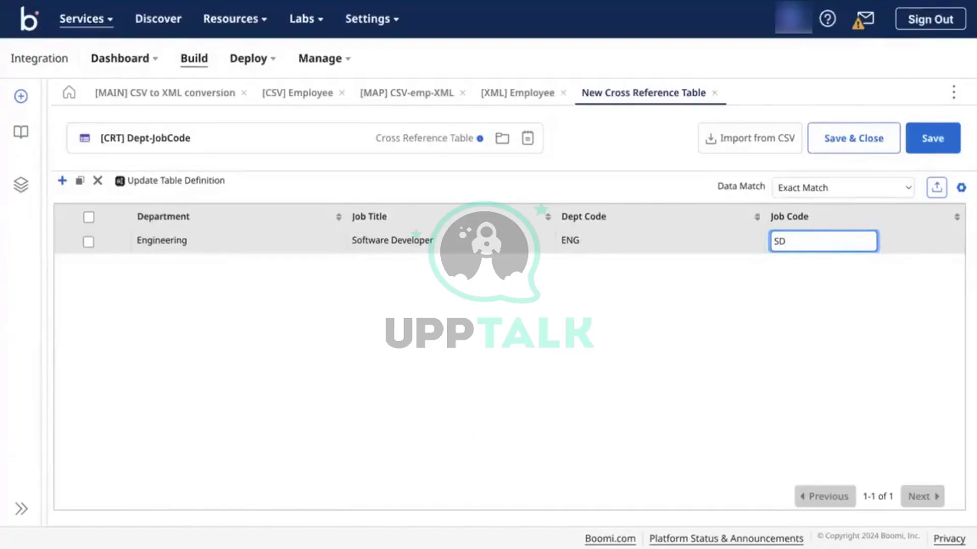
Add a second table row and copy Engineering from the second record in the Google Docs notes into its Department in Boomi.
left_click(62, 181)
key("alt+Tab")
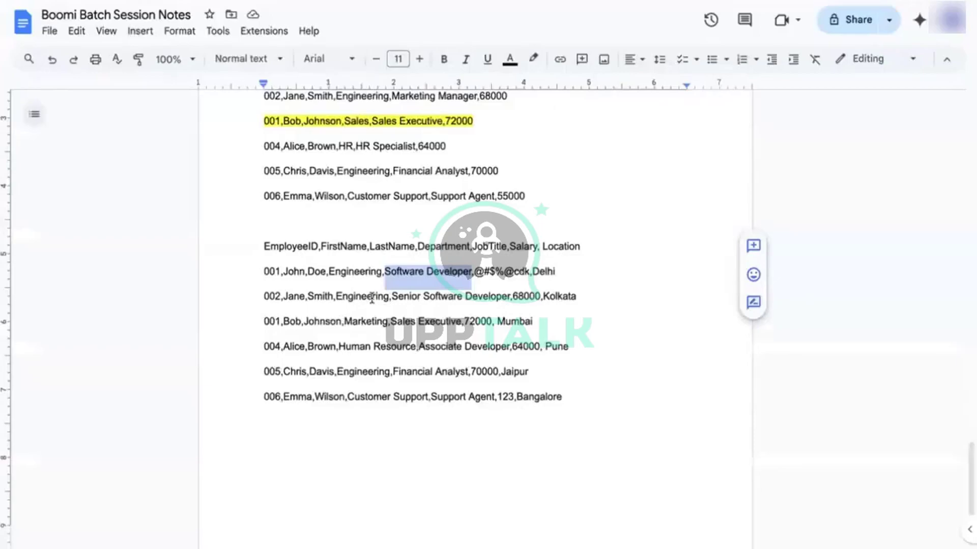
double_click(371, 297)
key("ctrl+c")
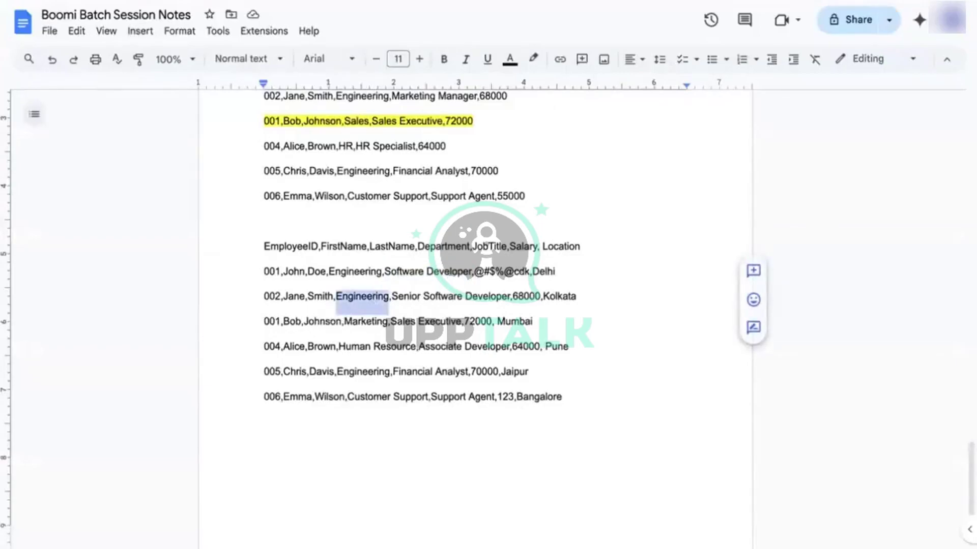
key("alt+Tab")
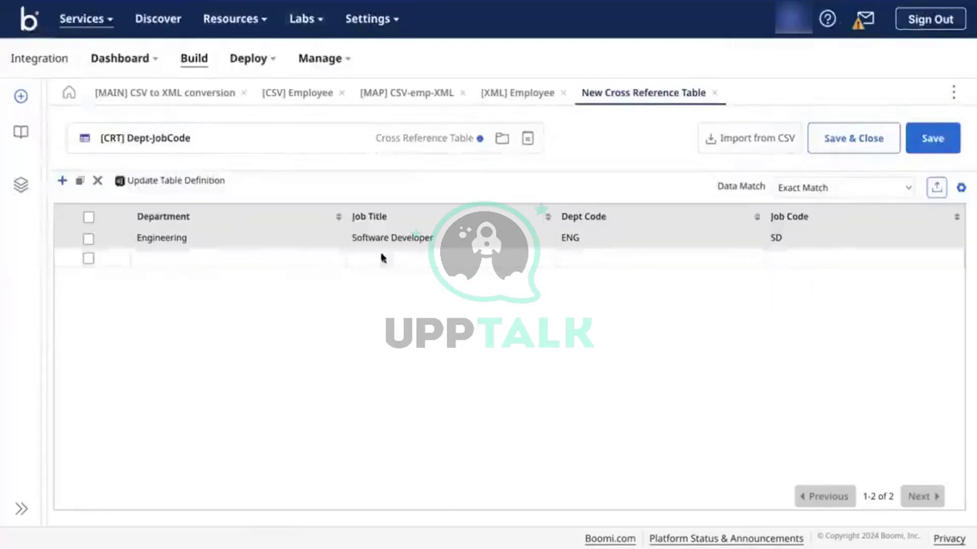
left_click(255, 257)
key("ctrl+v")
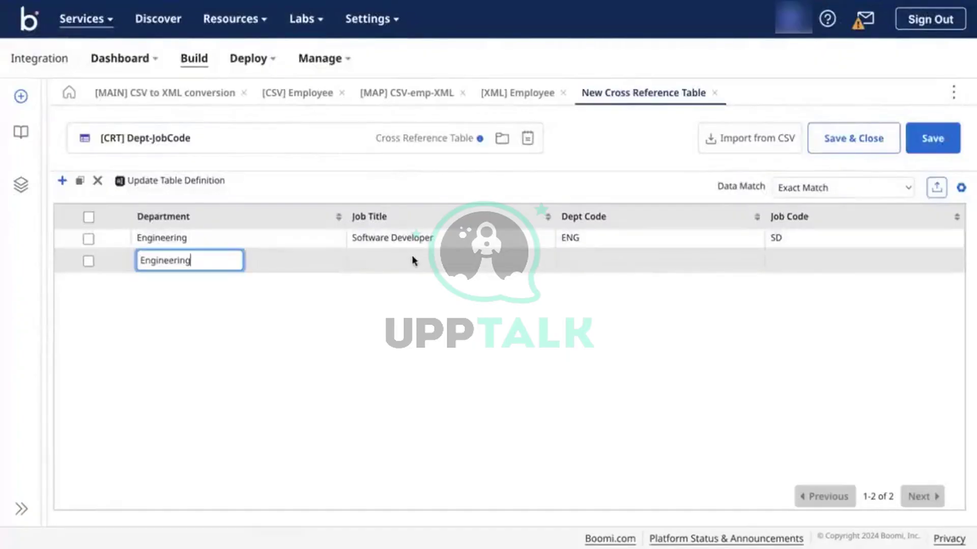
Copy Senior Software Developer from the second record in the Google Docs notes into the second row's Job Title in Boomi.
left_click(411, 257)
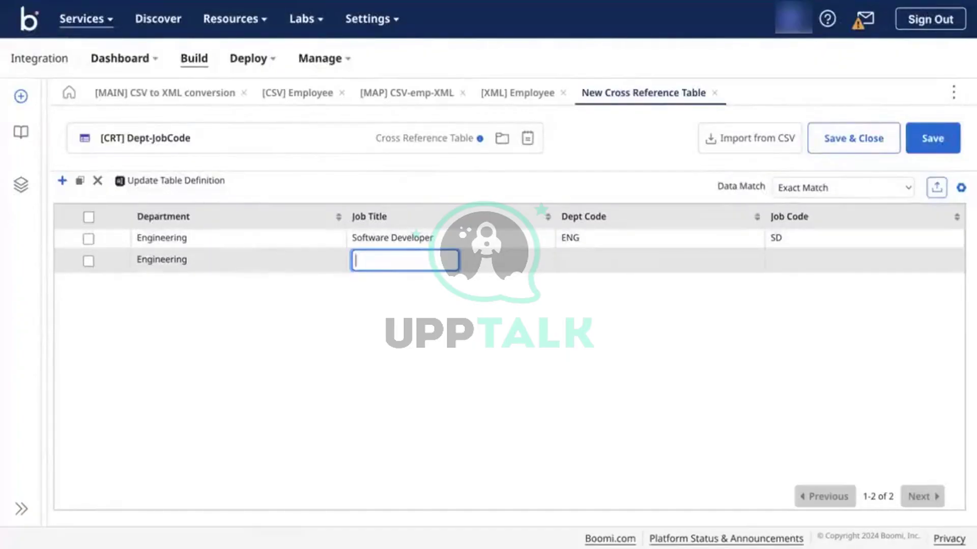
key("alt+Tab")
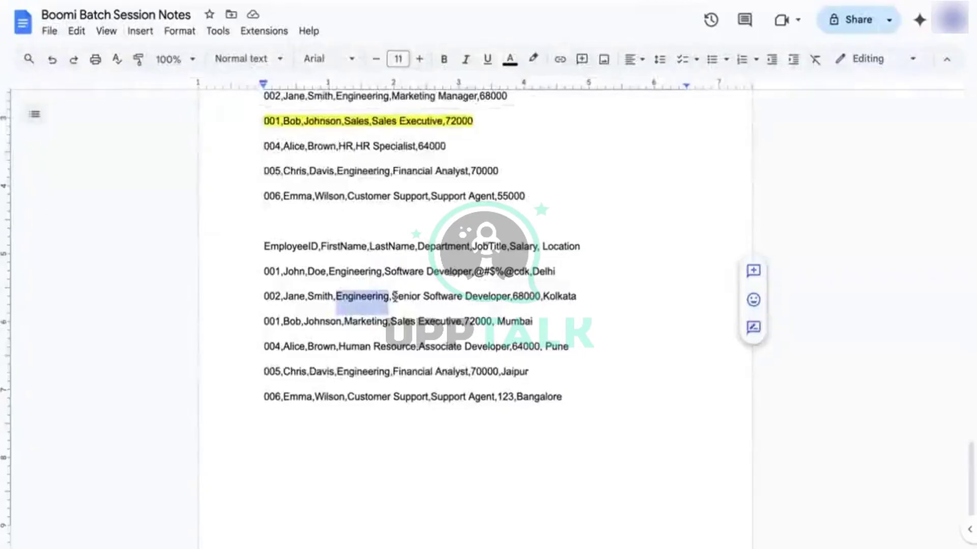
left_click_drag(393, 296, 508, 302)
key("ctrl+c")
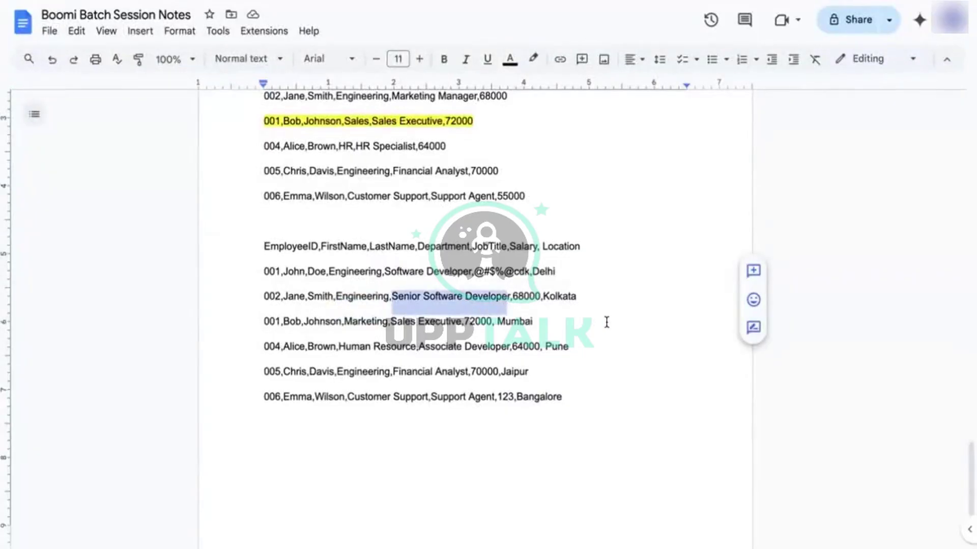
left_click(84, 4)
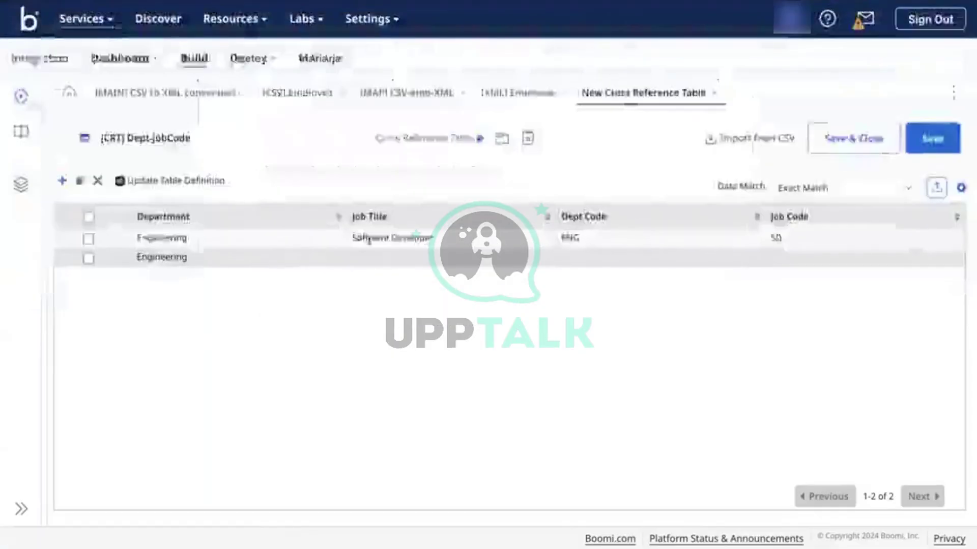
left_click(373, 252)
key("ctrl+v")
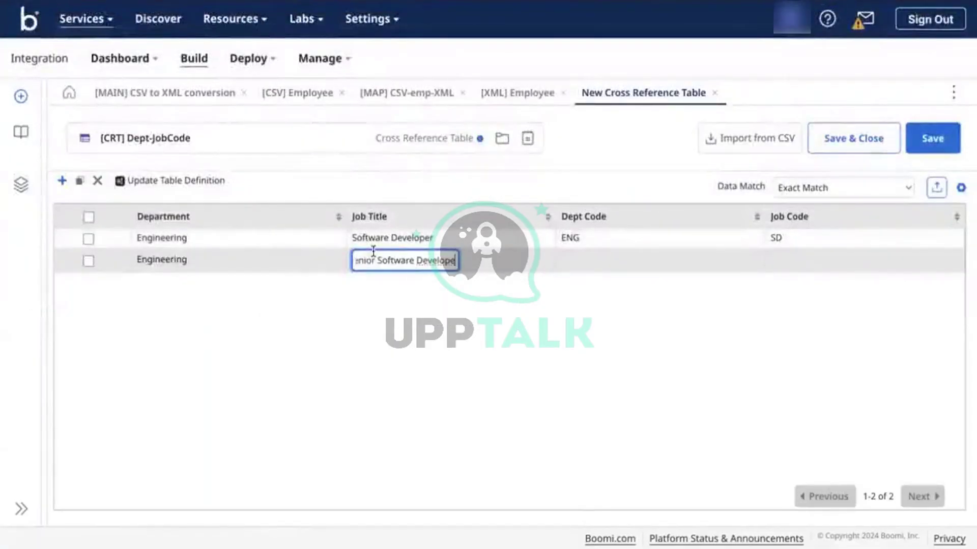
Set the Senior Software Developer row's Dept Code to ENG and its Job Code to SD2.
left_click(607, 277)
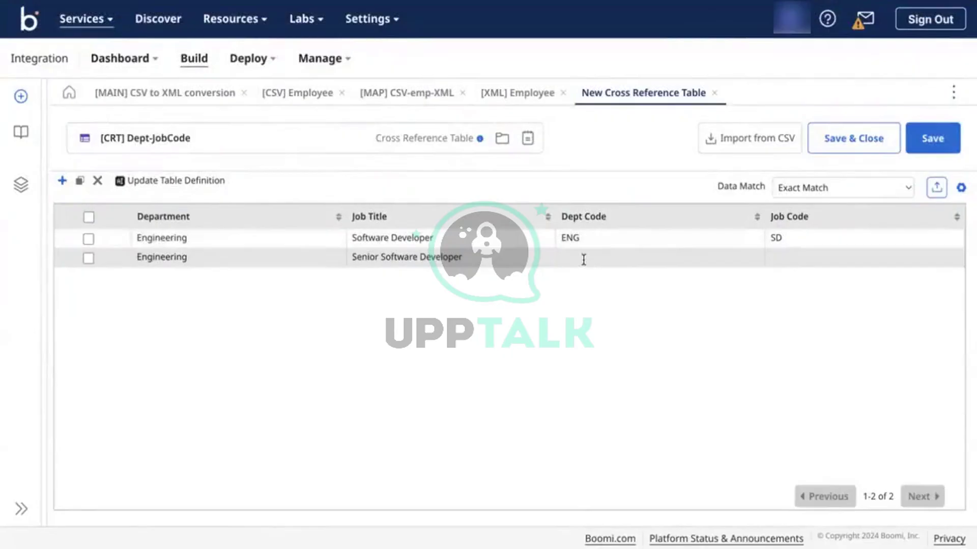
left_click(584, 259)
type("ENG")
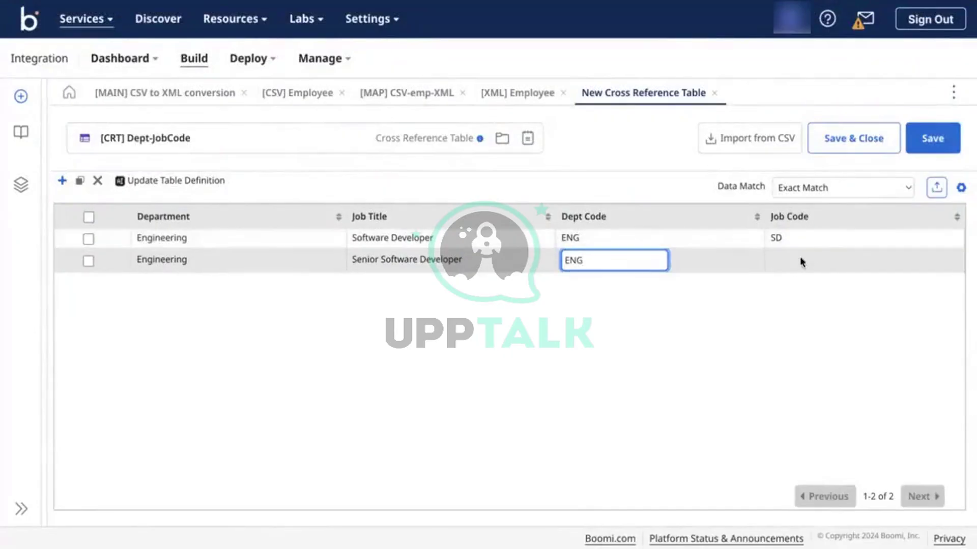
left_click(801, 260)
type("S")
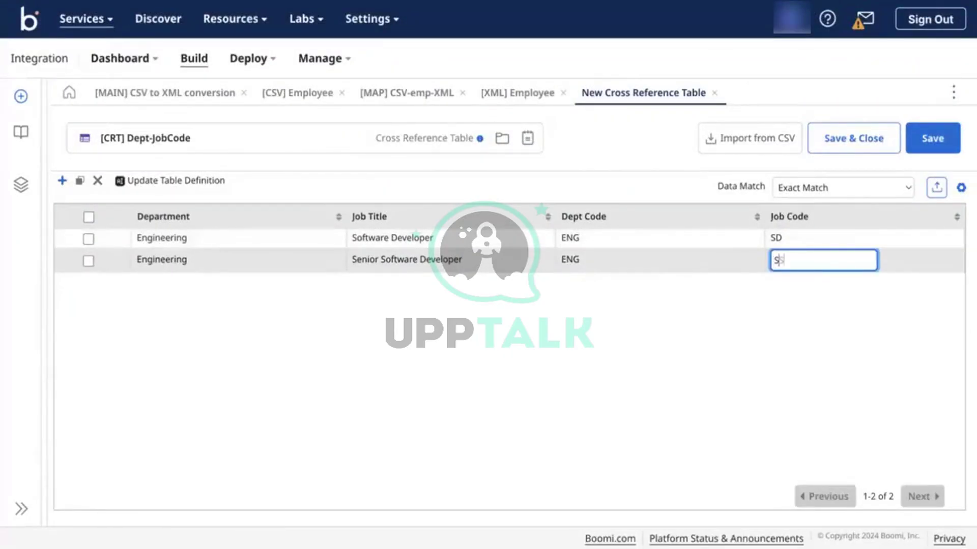
type("SD")
type("D2")
Change the Software Developer row's Job Code to SD1.
left_click(801, 238)
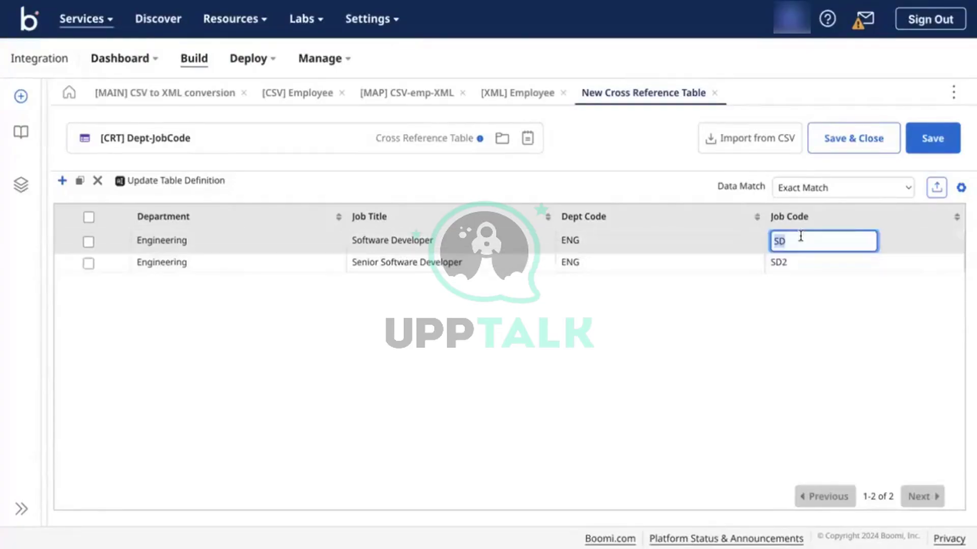
type("SD1")
left_click(705, 367)
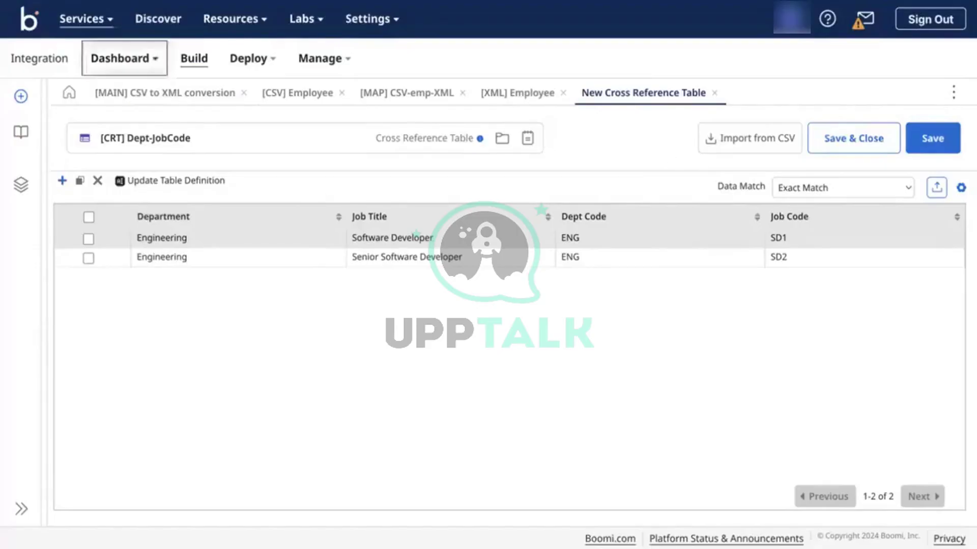
Copy Marketing from the third record in the Google Docs notes into the Department of a new third row in Boomi.
key("alt+Tab")
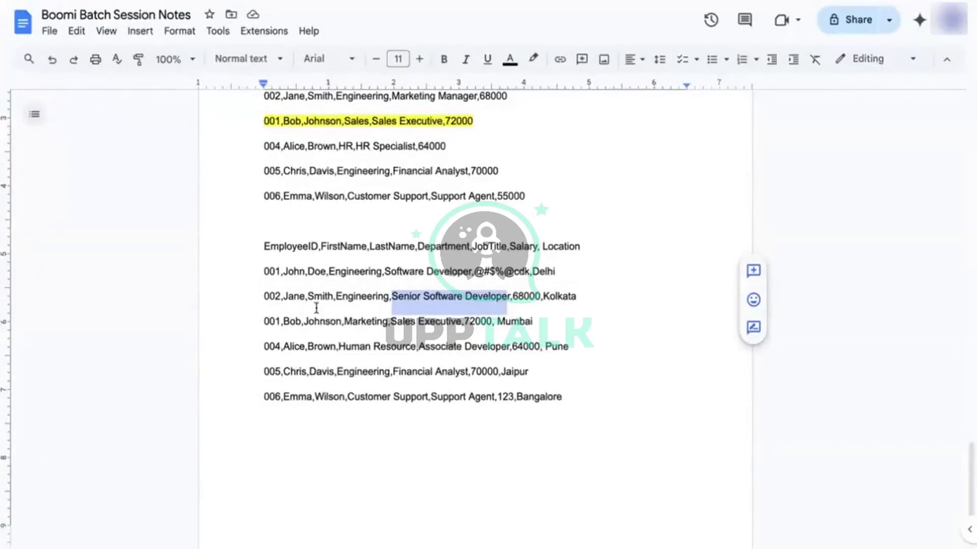
double_click(363, 321)
key("ctrl+c")
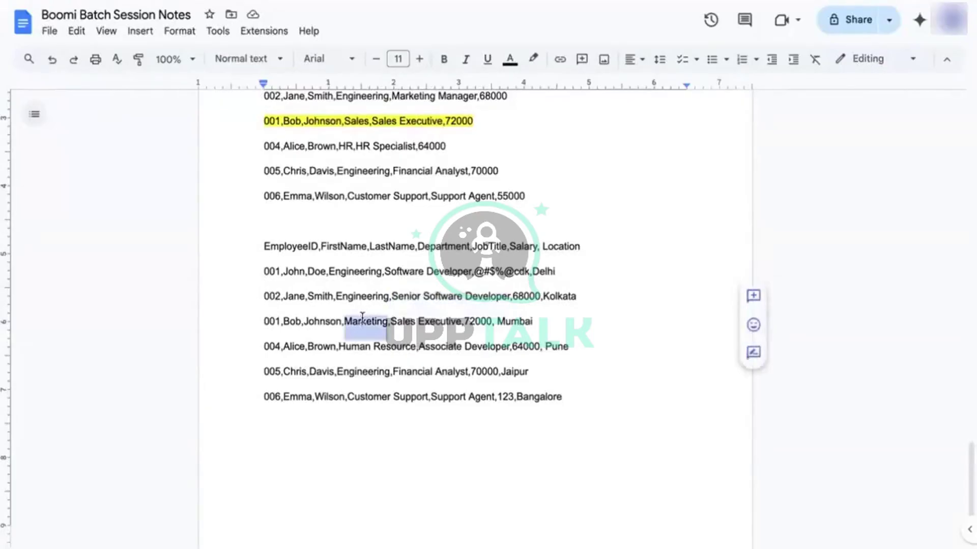
left_click(234, 4)
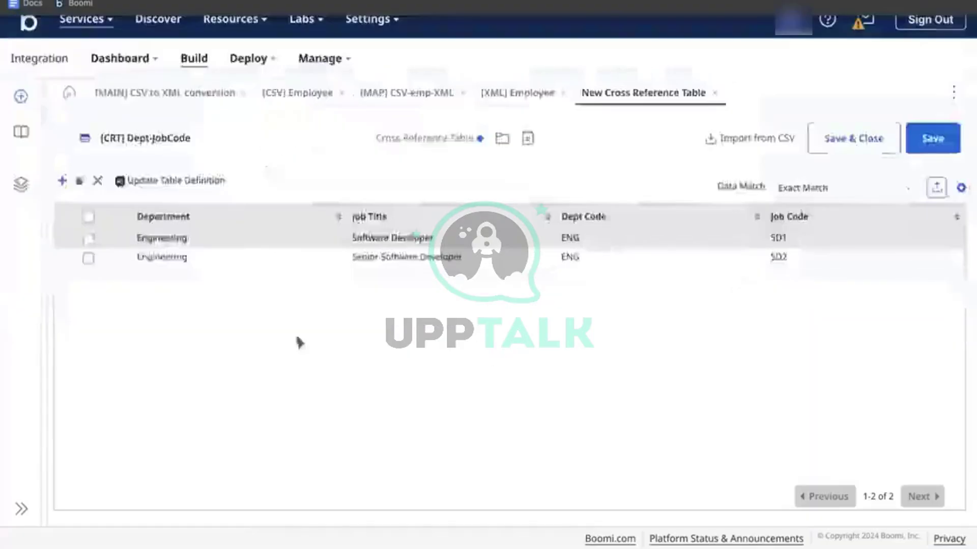
left_click(61, 180)
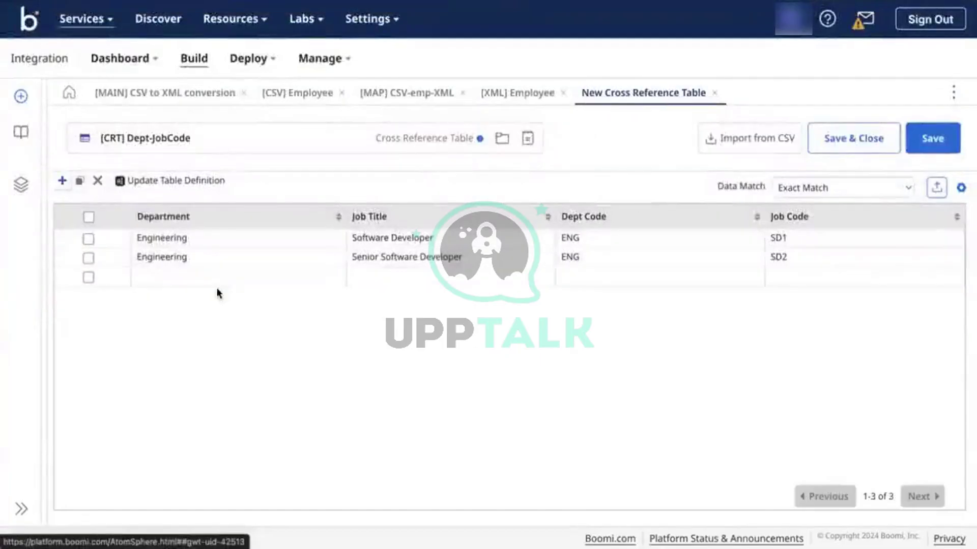
left_click(199, 277)
key("ctrl+v")
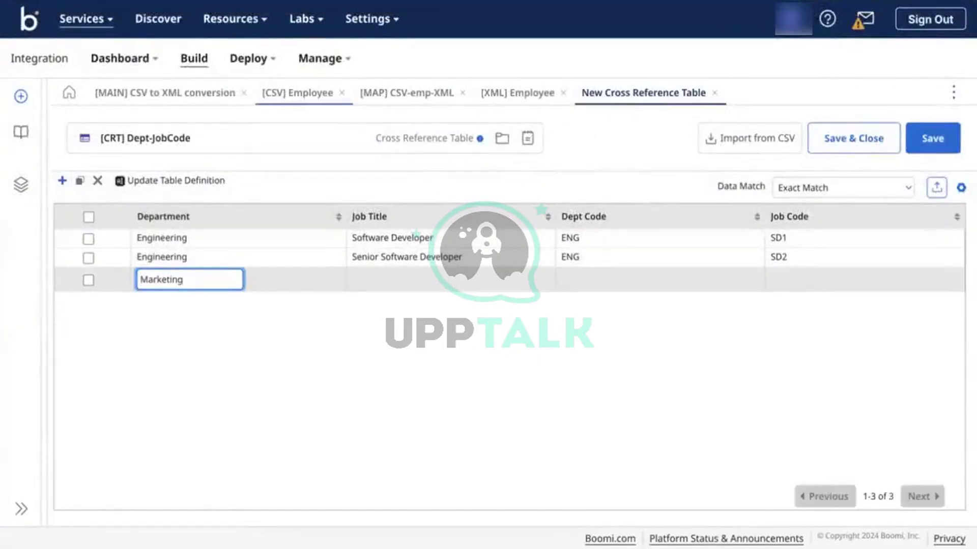
Copy Sales Executive from the third record in the Google Docs notes into the Marketing row's Job Title in Boomi.
left_click(28, 4)
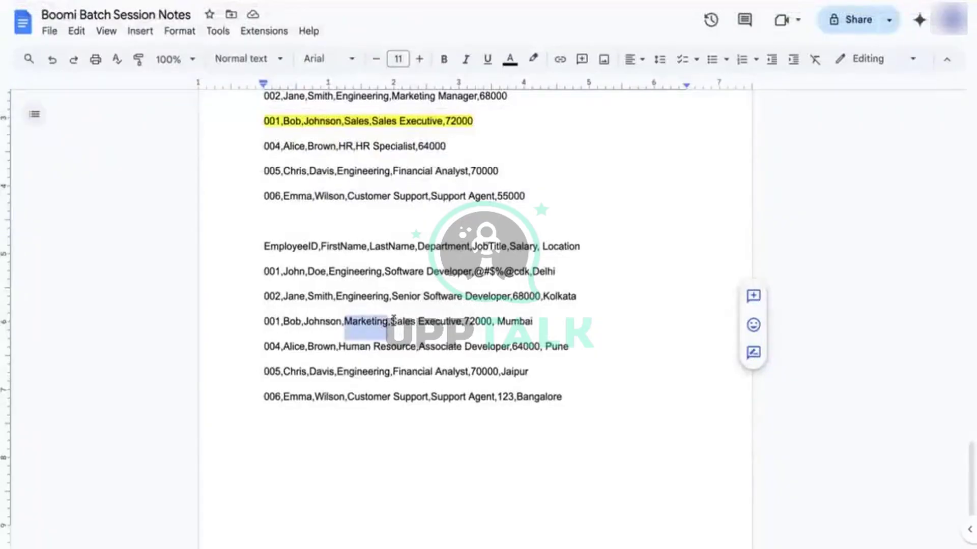
left_click_drag(392, 320, 459, 328)
key("ctrl+c")
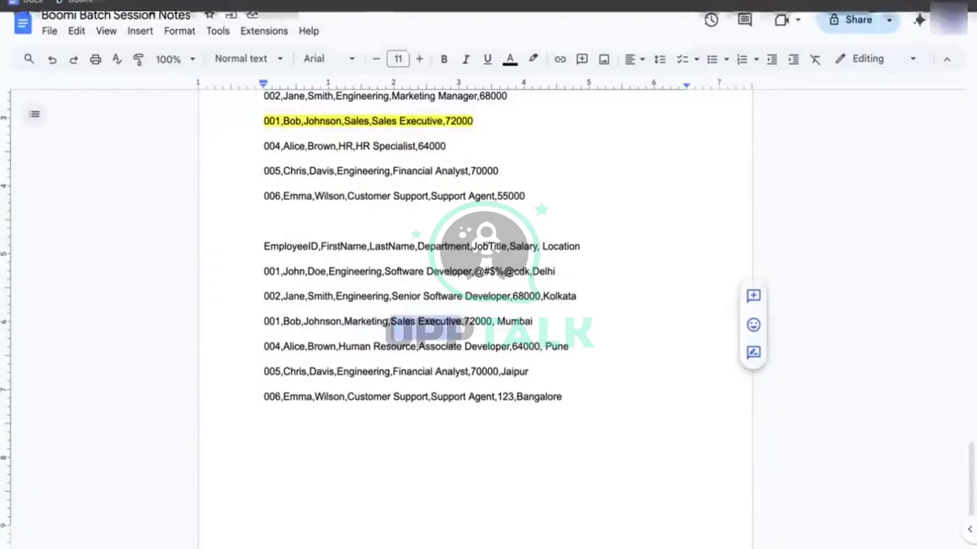
left_click(81, 4)
left_click(407, 279)
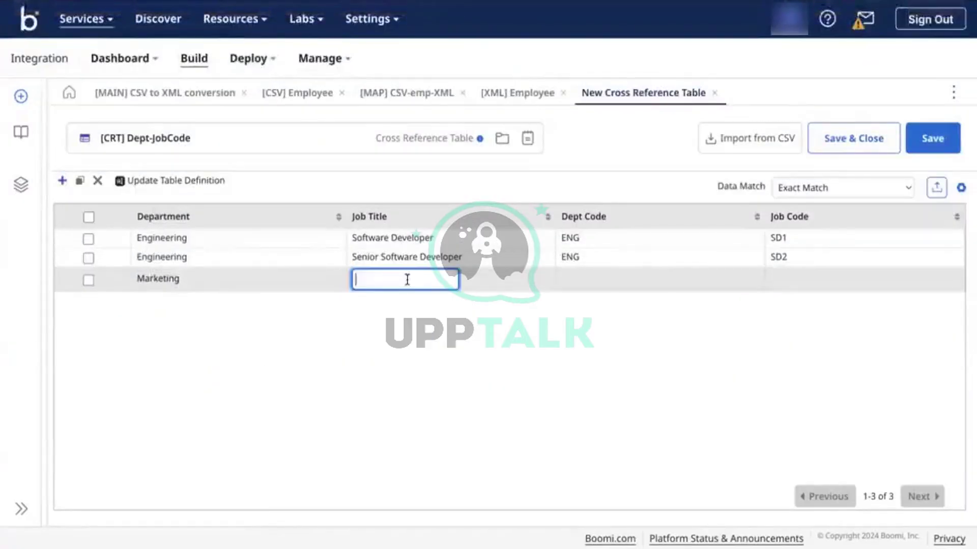
key("ctrl+v")
Set the Marketing row's Dept Code to MKT and its Job Code to SE1.
left_click(596, 284)
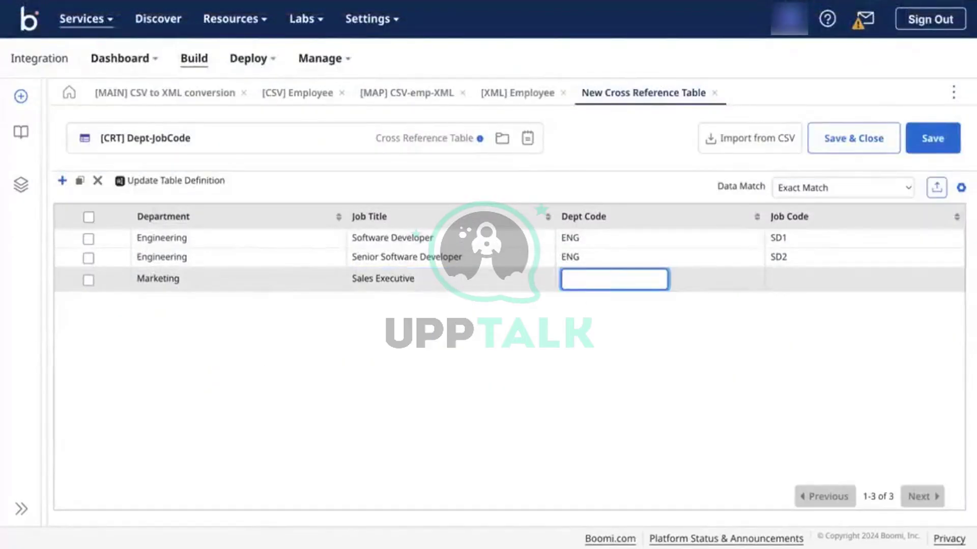
type("MKT")
left_click(788, 283)
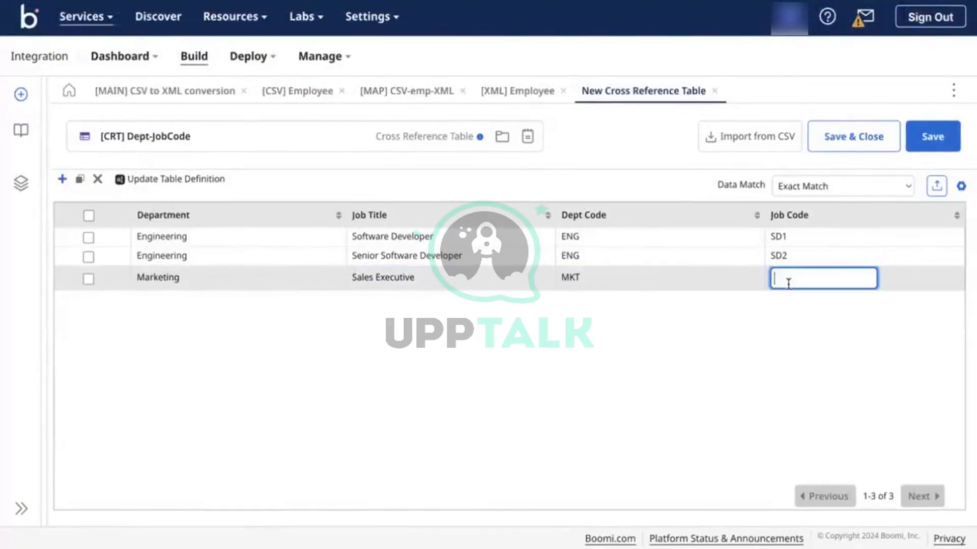
type("SE1")
In the Google Docs notes, replace the job title Associate Developer in the Human Resource record with HR analyst.
key("alt+Tab")
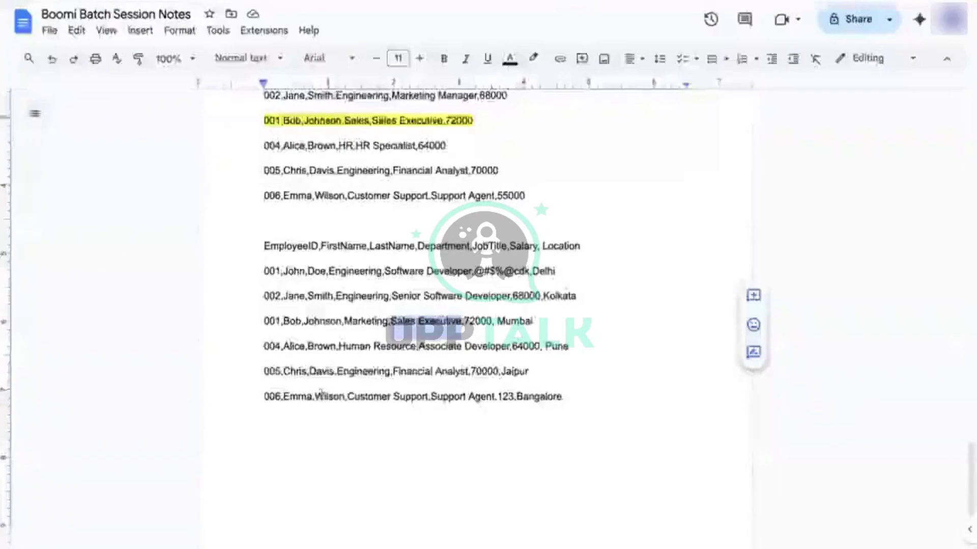
left_click(422, 349)
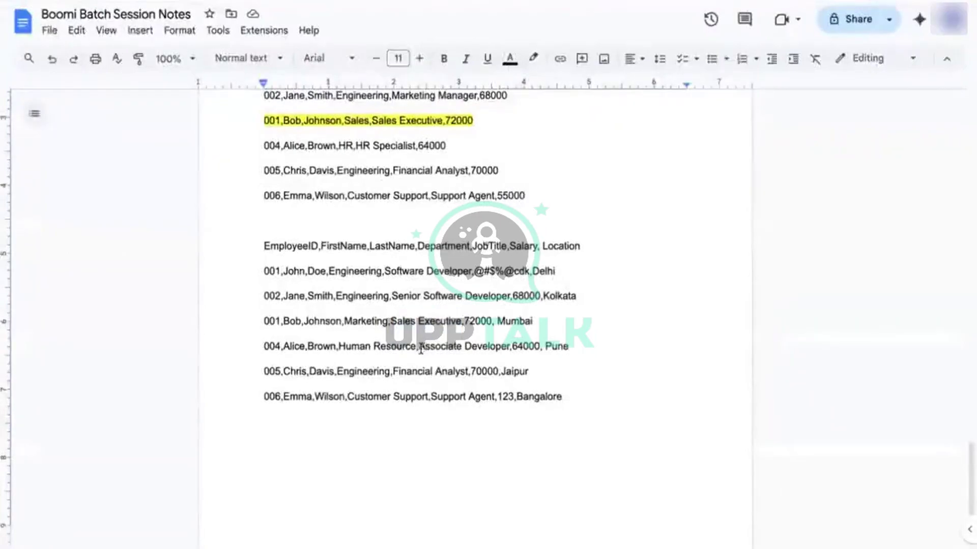
left_click_drag(421, 349, 509, 350)
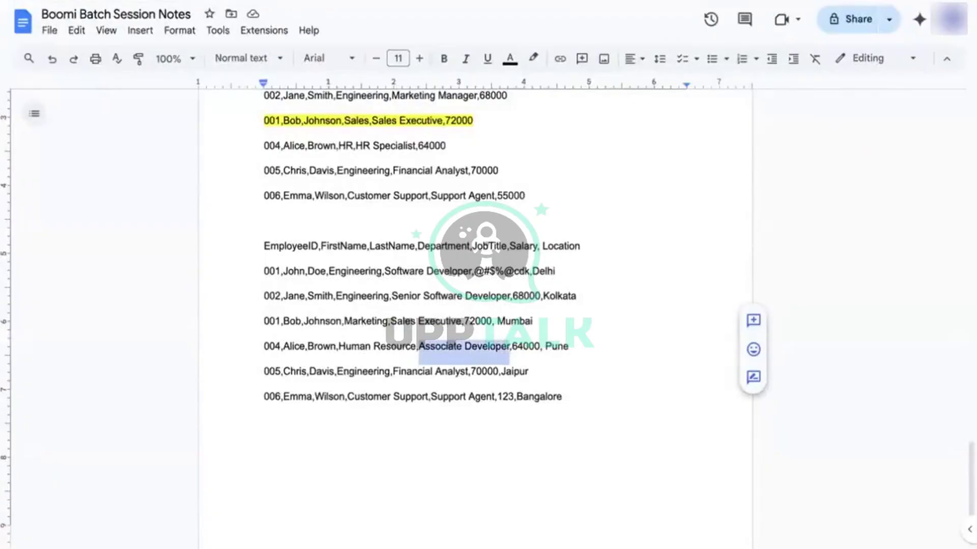
key("BackSpace")
type("H")
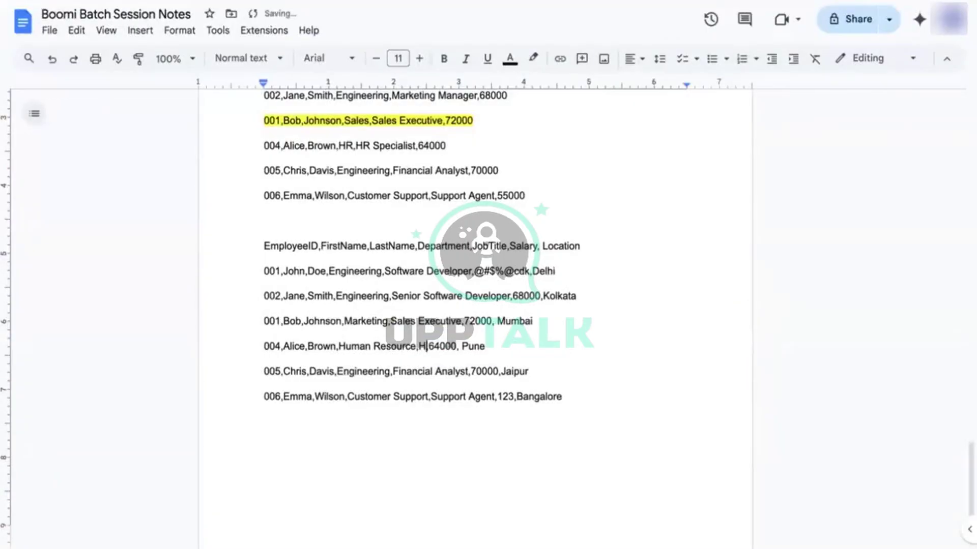
type("R,")
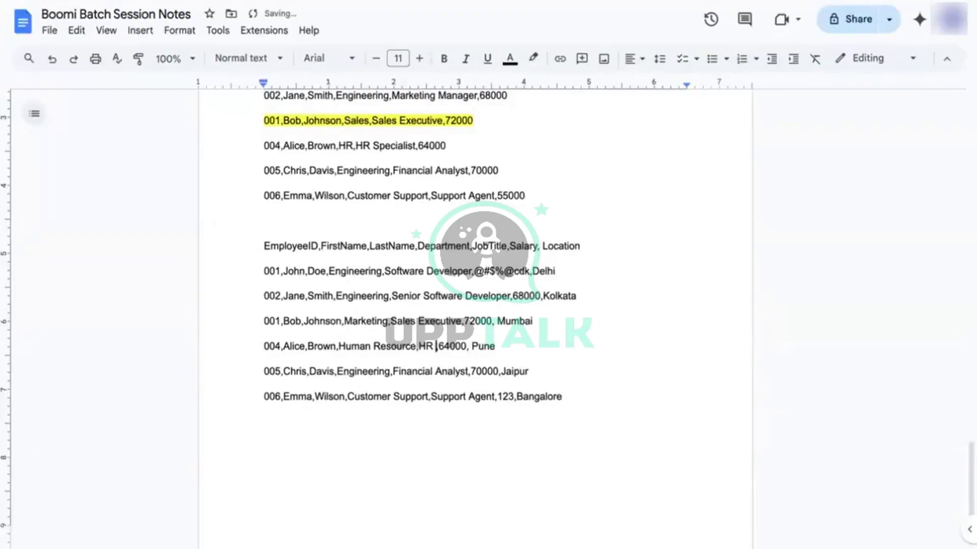
type("analyst")
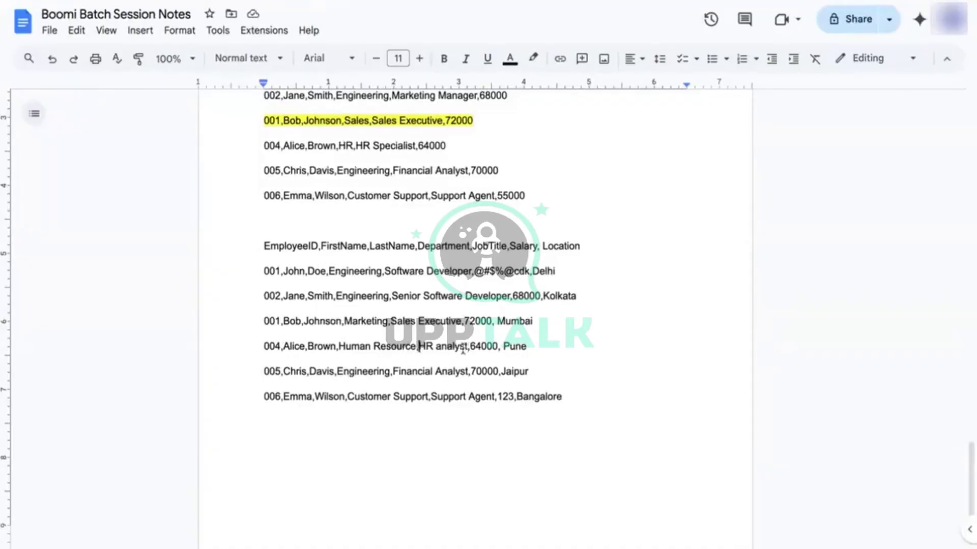
Copy HR analyst from the Human Resource record in the Google Docs notes into the Job Title of a new fourth row in Boomi.
left_click_drag(418, 348, 466, 350)
key("ctrl+c")
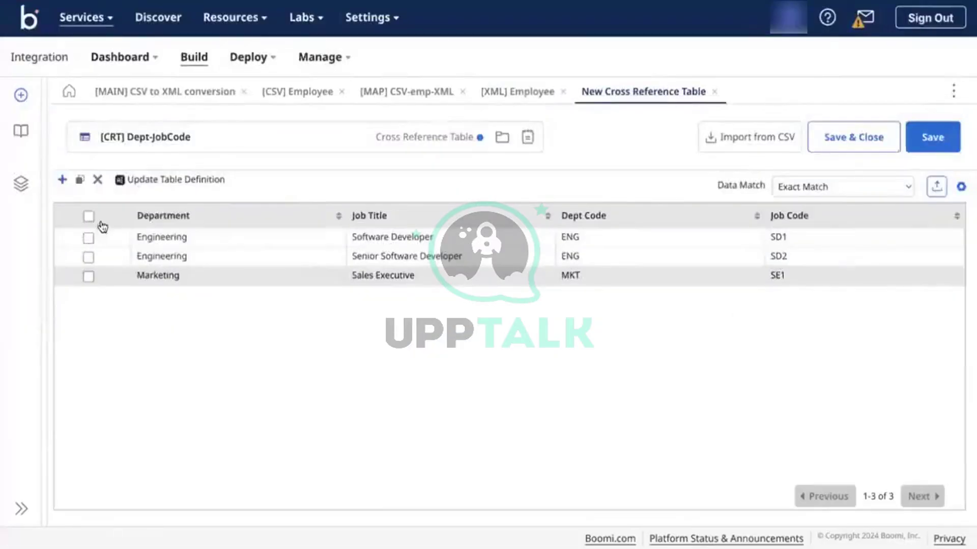
left_click(61, 179)
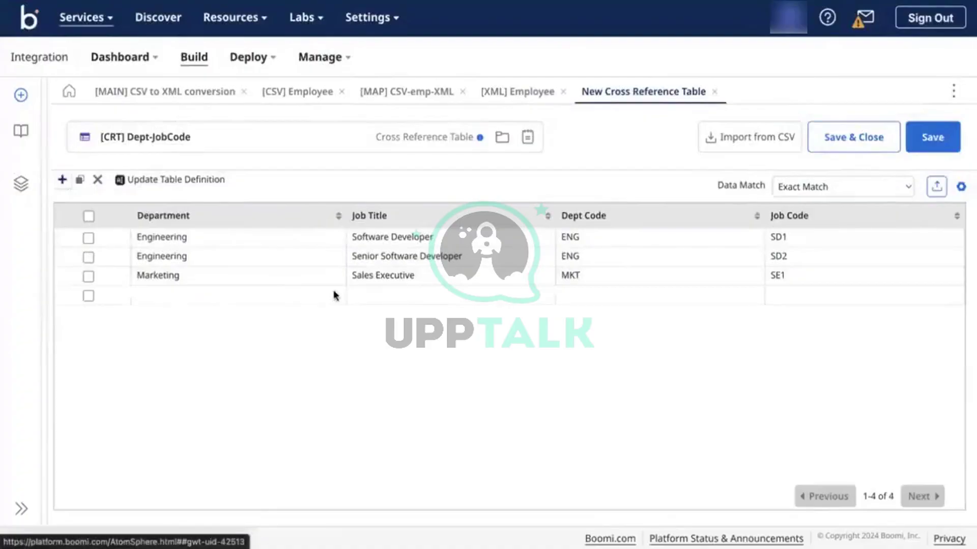
left_click(374, 295)
key("ctrl+v")
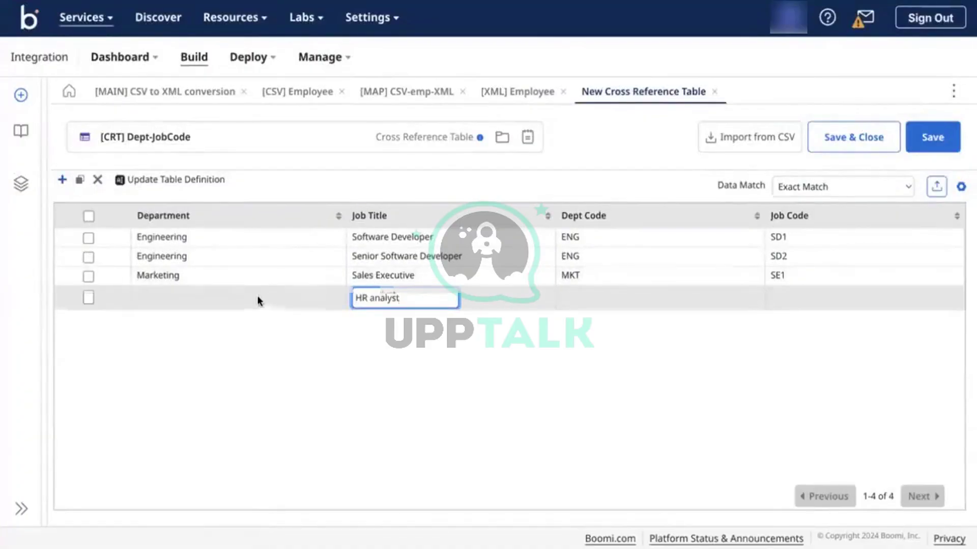
Set the HR analyst row's Department to Human Resource, checking the spelling against the notes.
left_click(257, 296)
type("Humar Re")
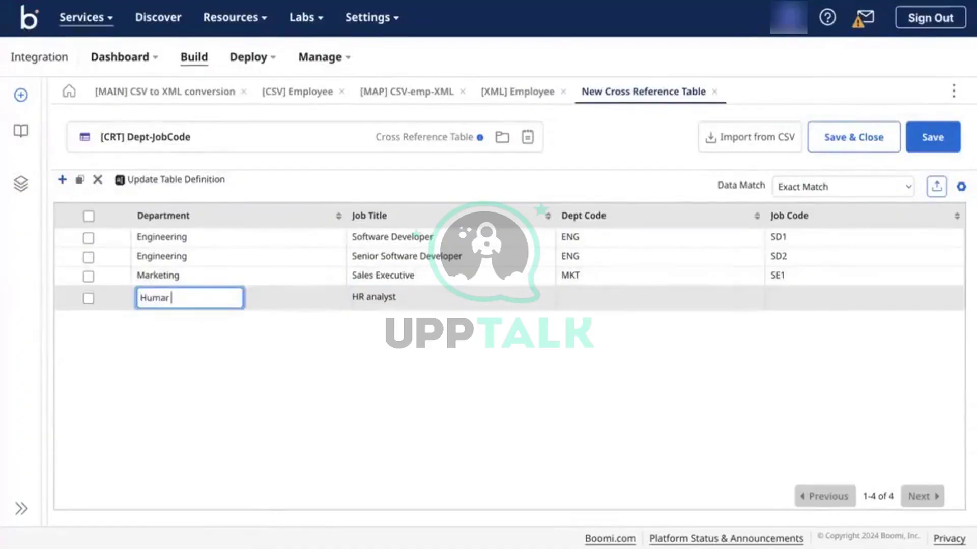
type("source")
left_click(171, 298)
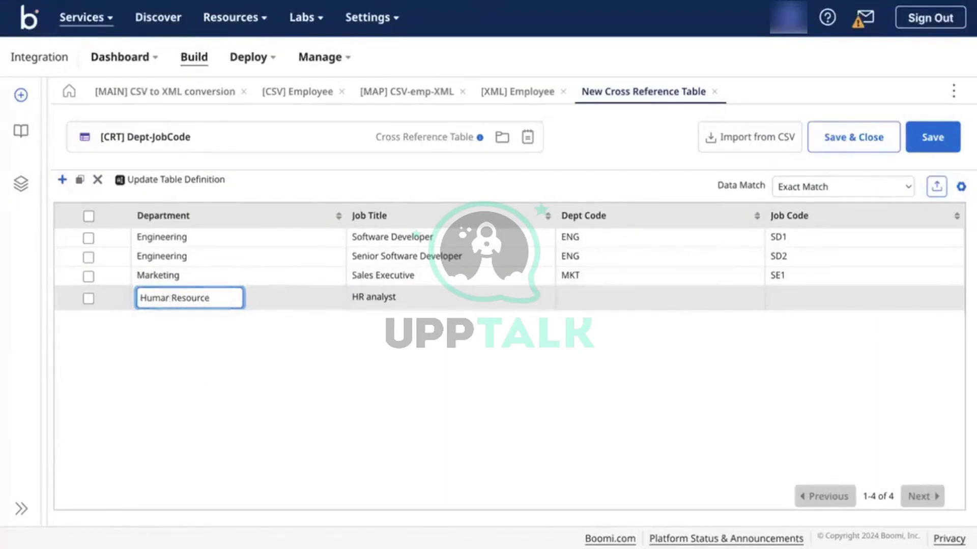
key("BackSpace")
type("n")
key("alt+Tab")
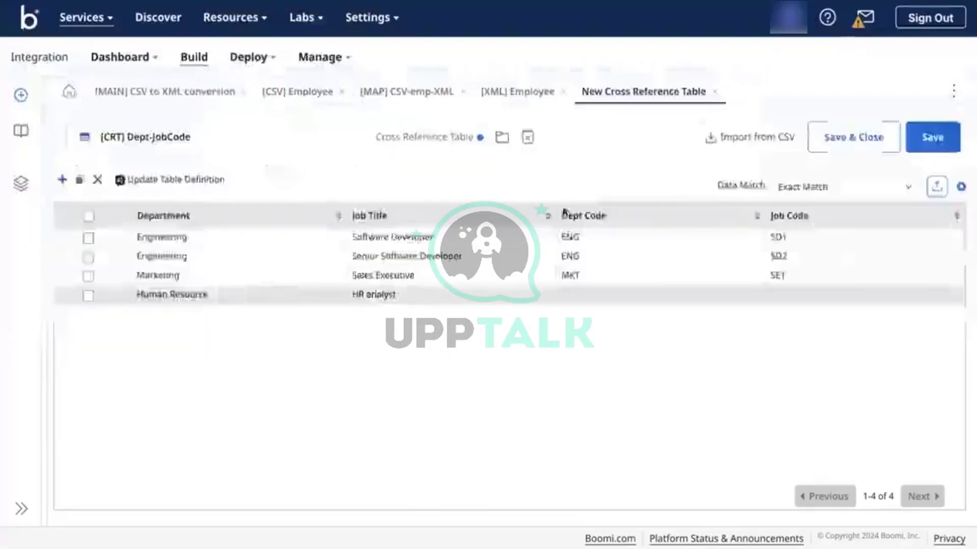
key("alt+Tab")
Set the Human Resource row's Dept Code to HR and its Job Code to HRA.
left_click(592, 297)
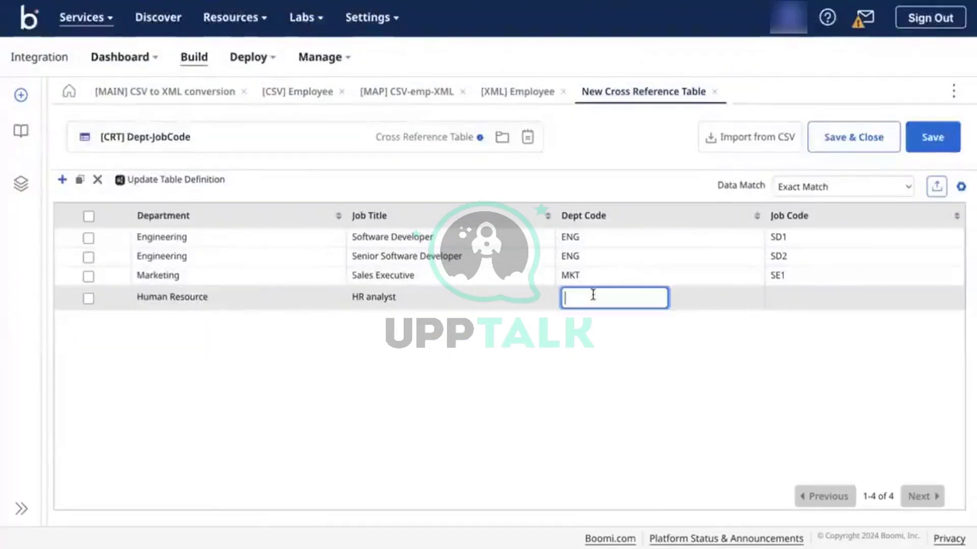
type("HR")
left_click(739, 304)
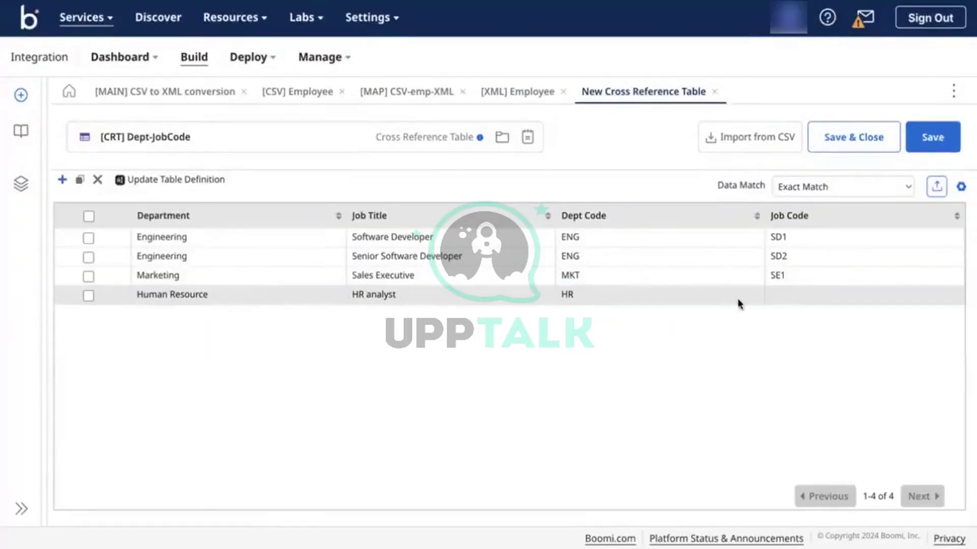
left_click(783, 298)
type("HRA")
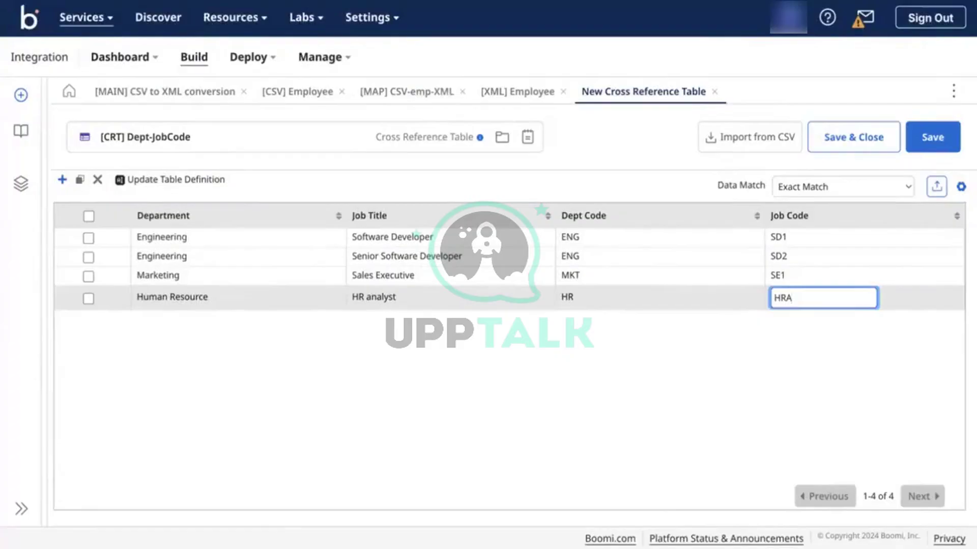
Check the employee records in the Google Docs notes, and save the Dept-JobCode cross reference table in Boomi.
key("ctrl+Tab")
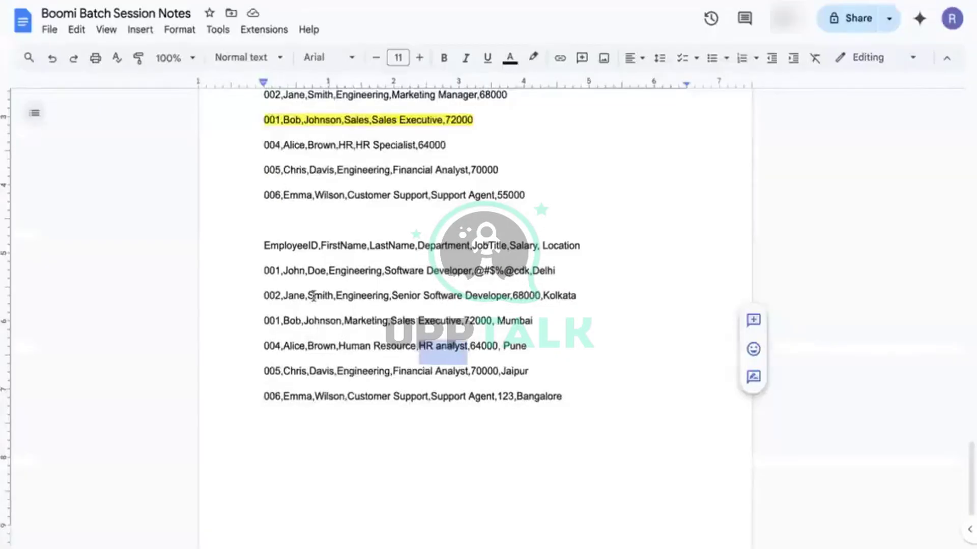
key("ctrl+shift+Tab")
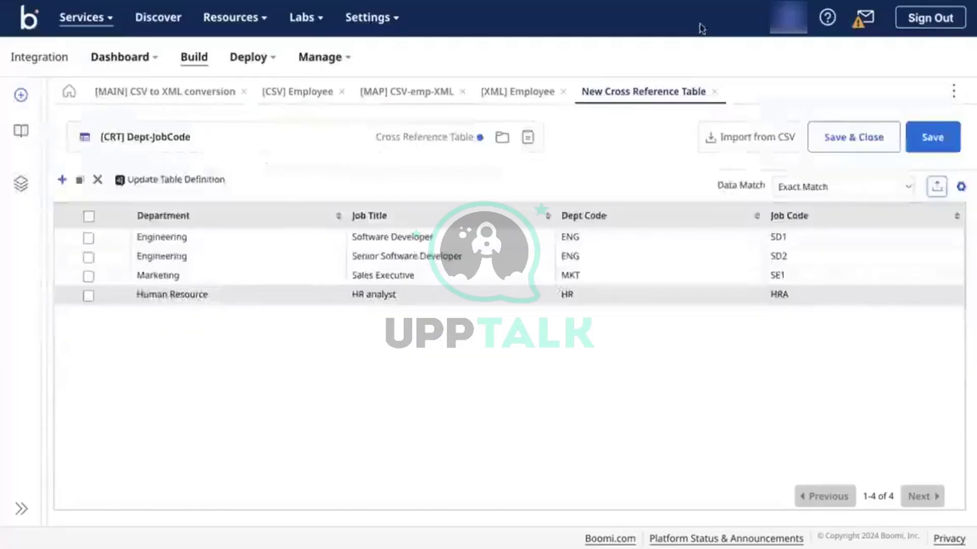
left_click(934, 147)
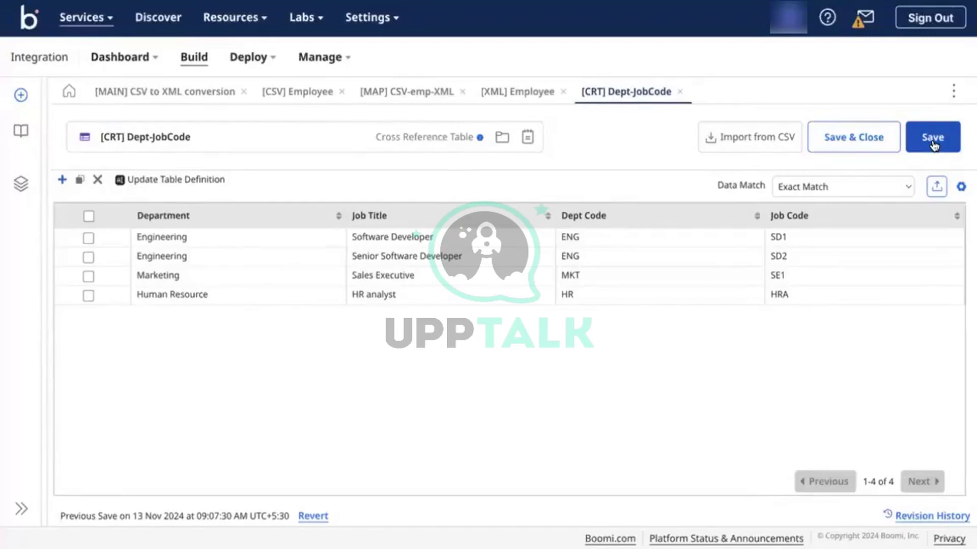
left_click(934, 146)
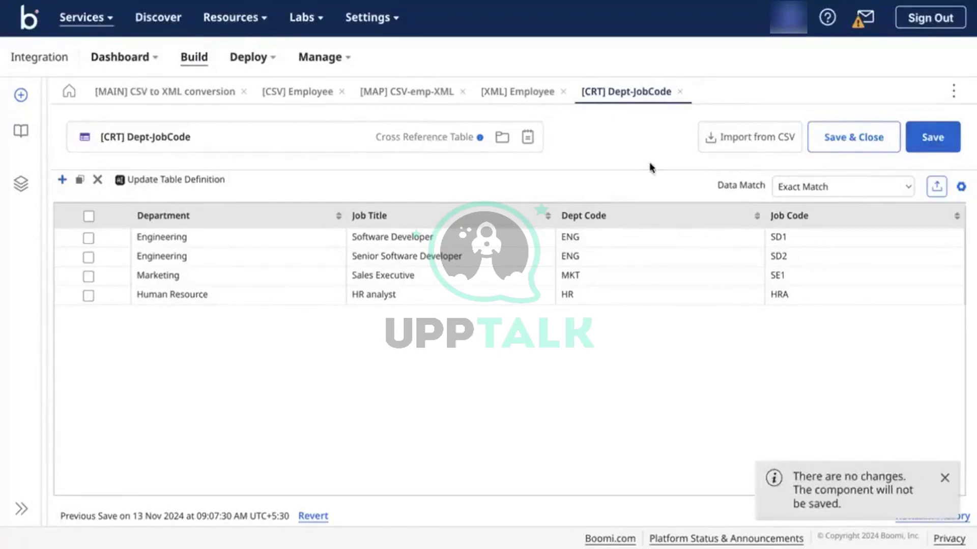
Return to the CSV-emp-XML map and add Department as a lookup reference of the Cross Reference Lookup.
left_click(404, 93)
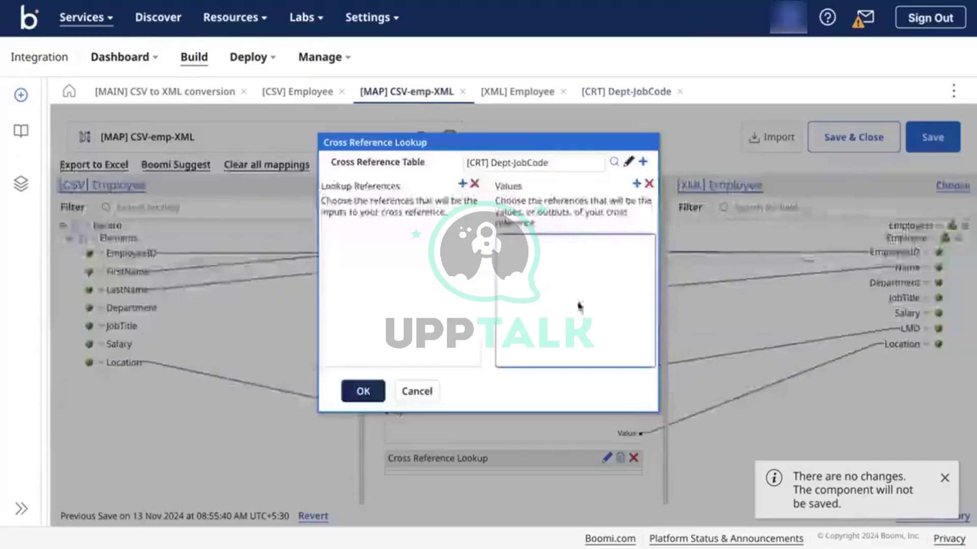
left_click(463, 184)
left_click(505, 233)
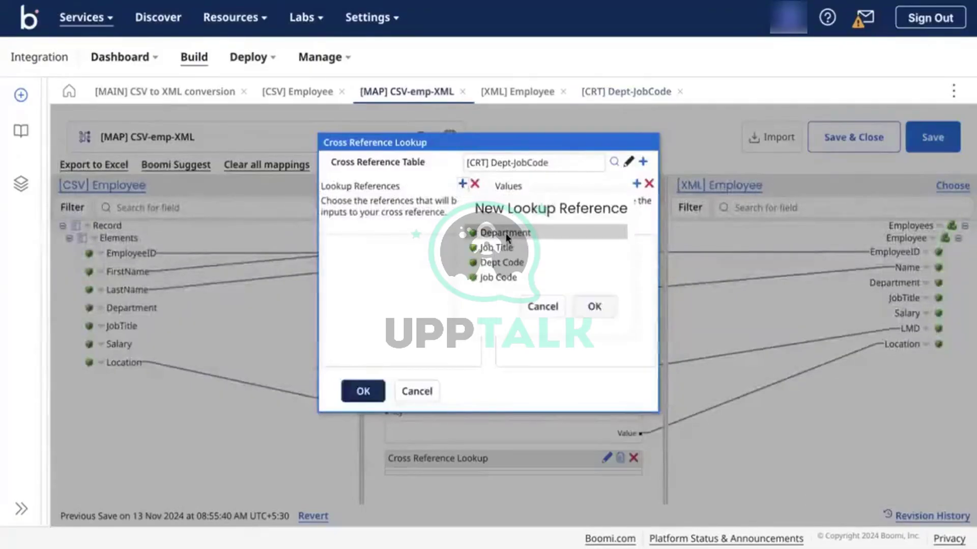
left_click(594, 307)
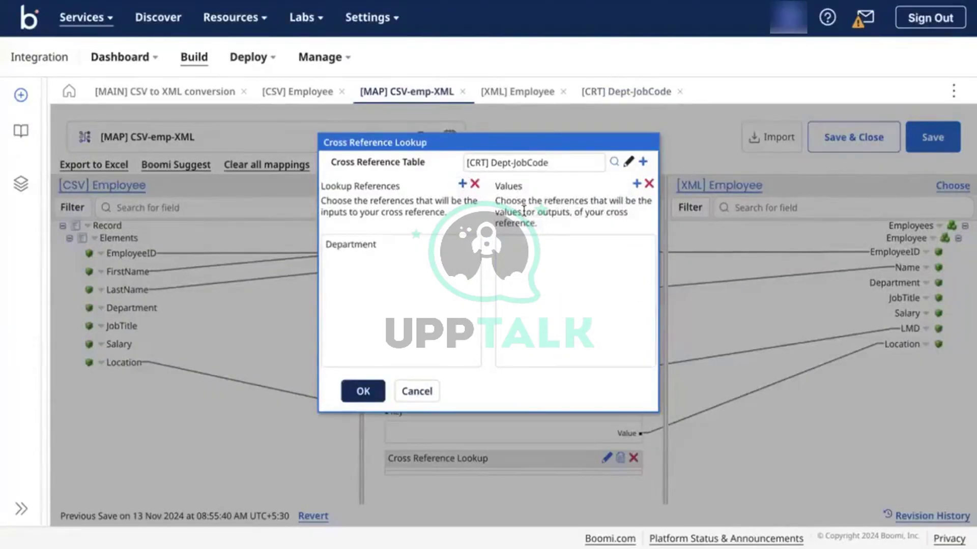
left_click(462, 185)
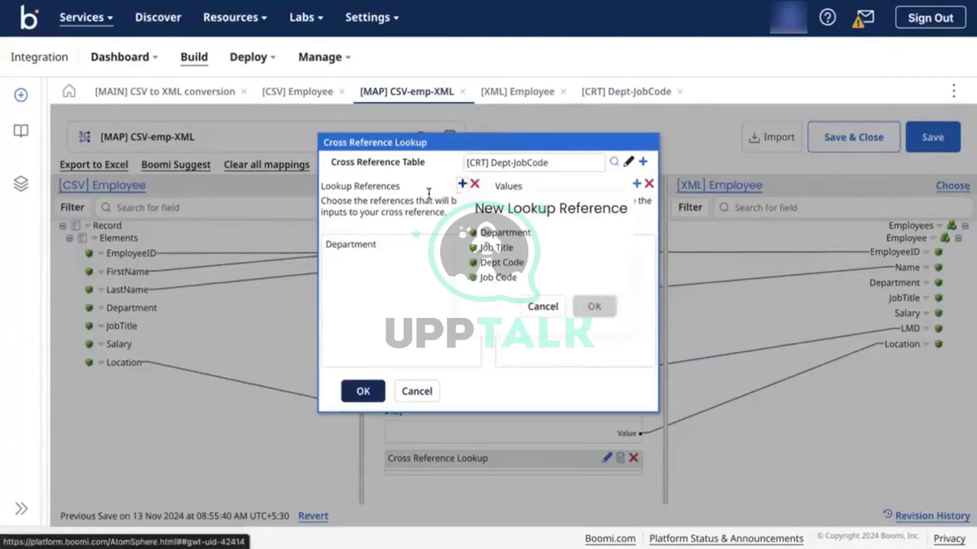
left_click(463, 185)
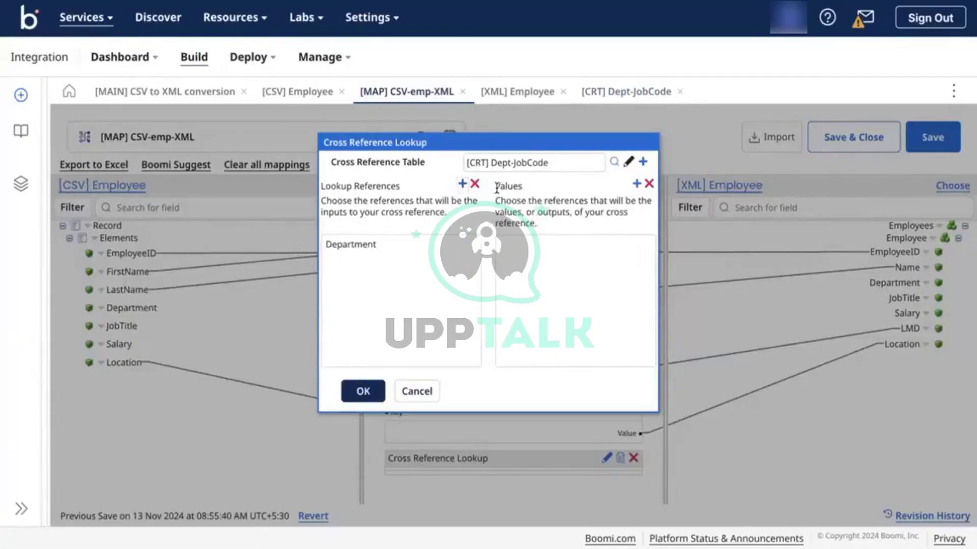
left_click(463, 185)
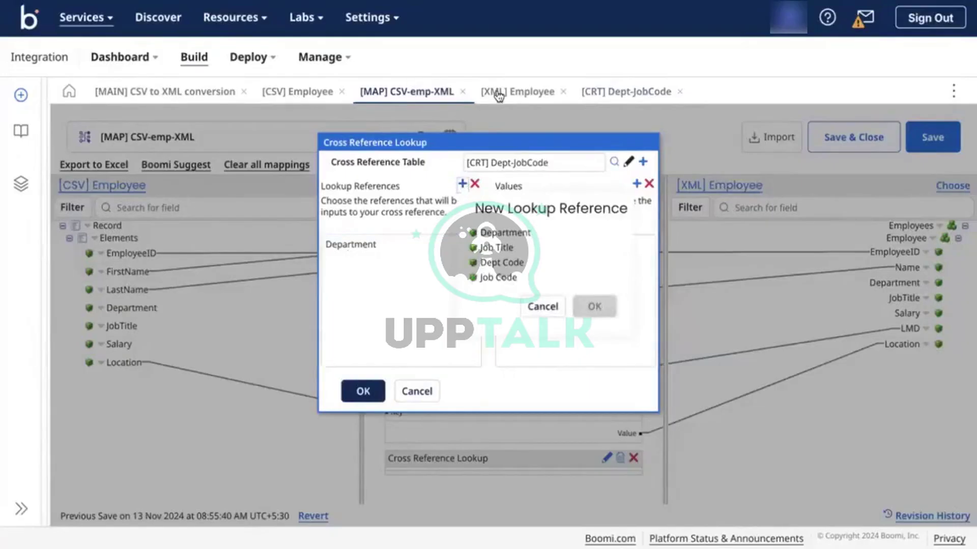
left_click(618, 92)
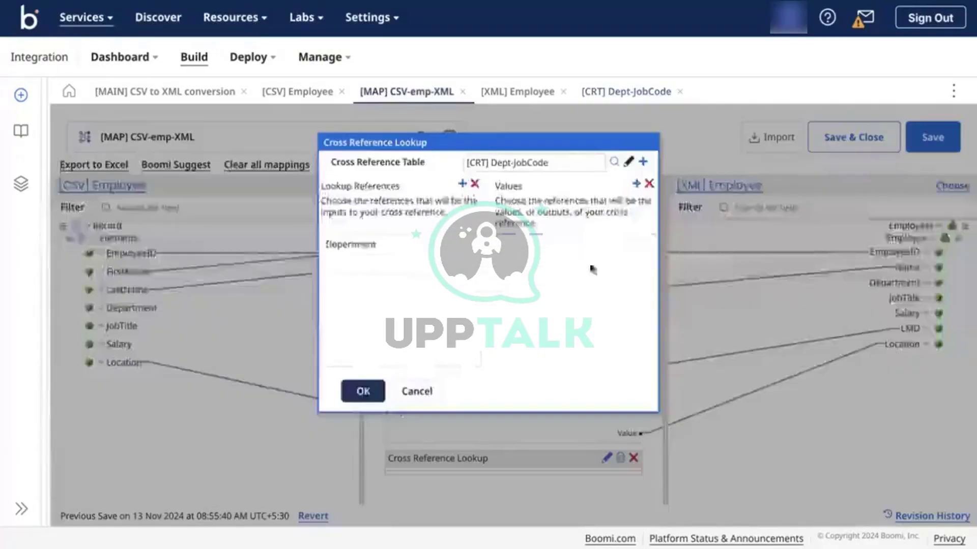
Add Dept Code and Job Code as the output values of the Cross Reference Lookup.
left_click(635, 183)
left_click(670, 262)
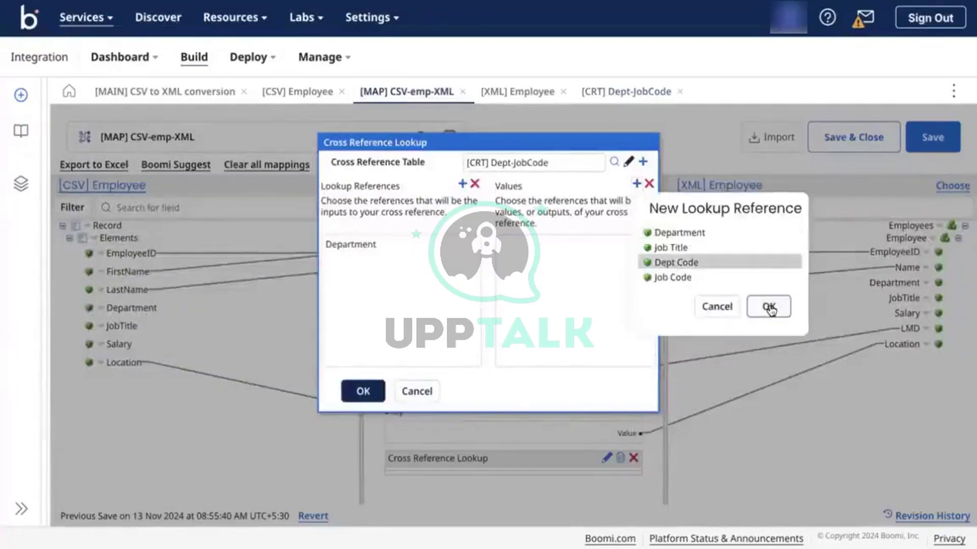
left_click(768, 306)
left_click(636, 184)
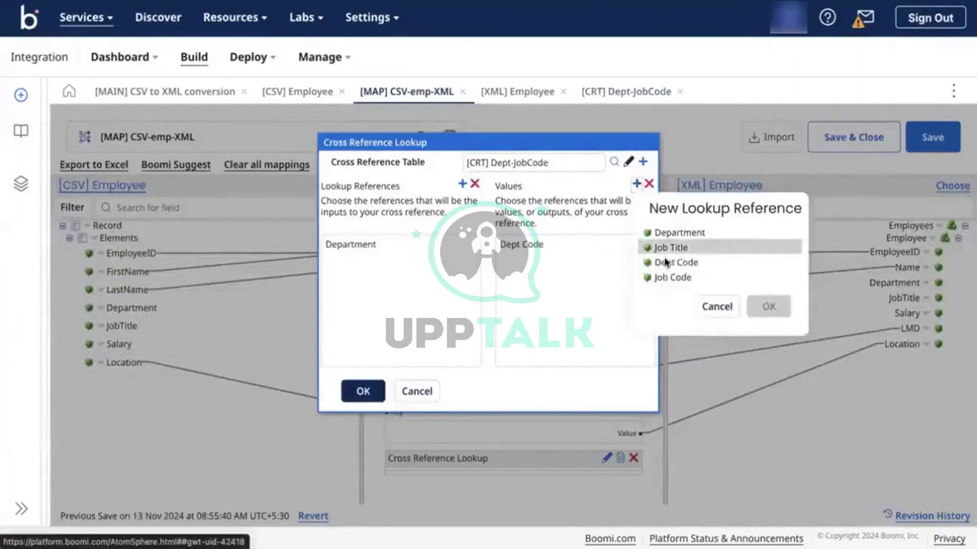
left_click(662, 275)
left_click(760, 315)
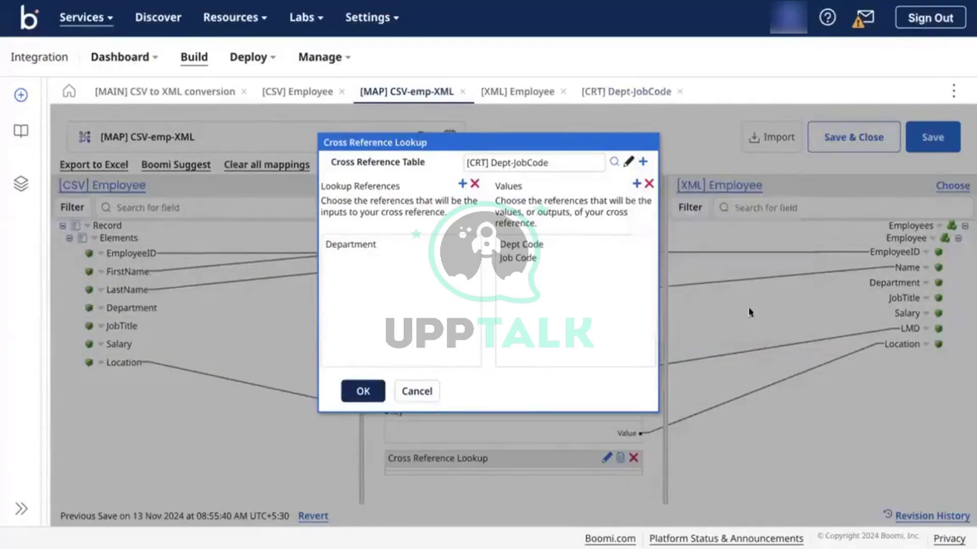
Add Job Title as a second lookup reference of the Cross Reference Lookup.
left_click(463, 184)
left_click(496, 248)
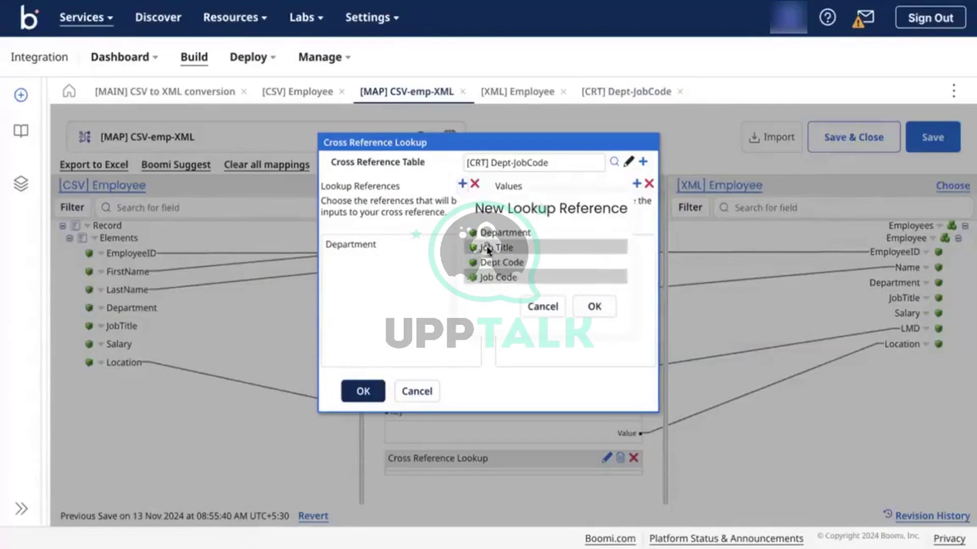
left_click(592, 306)
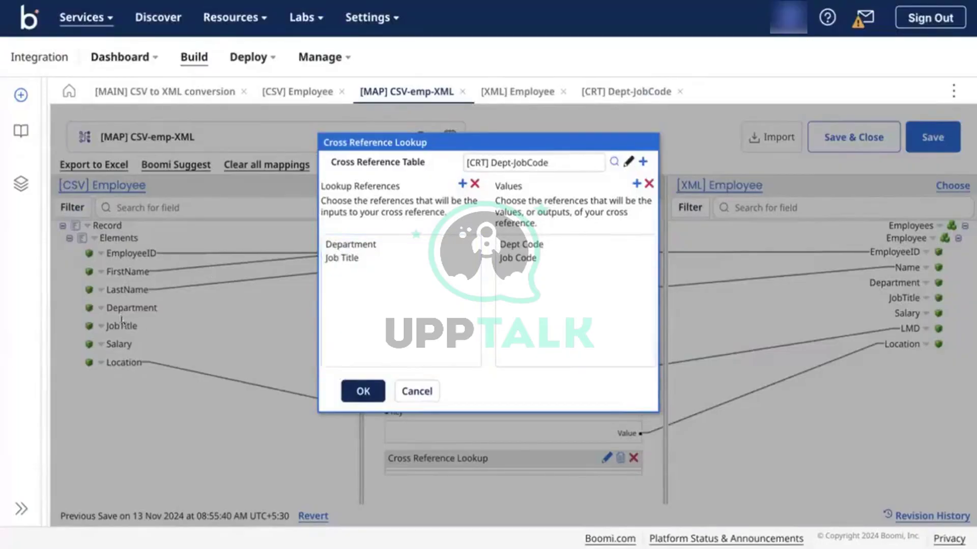
Review the Dept-JobCode table, and confirm the Cross Reference Lookup with blank defaults and no caching.
left_click(629, 90)
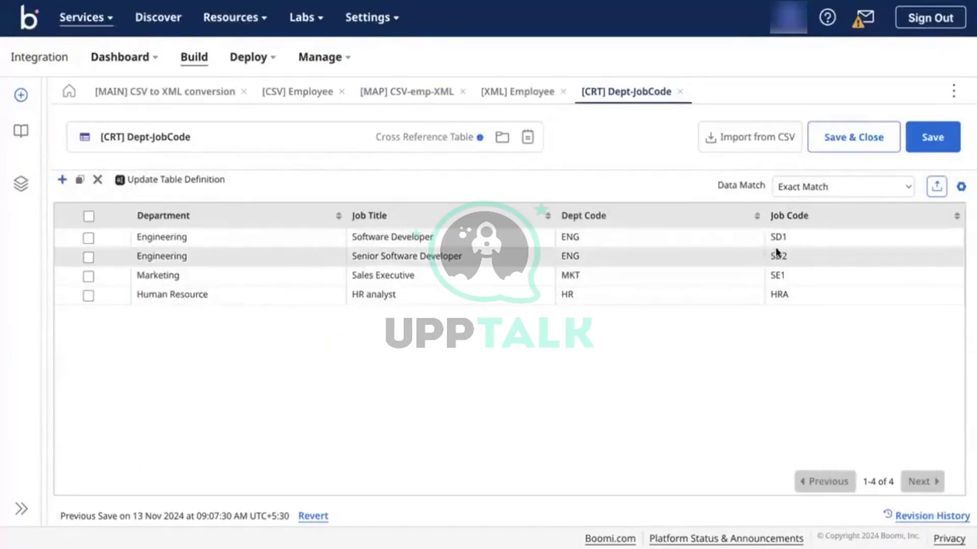
left_click(385, 97)
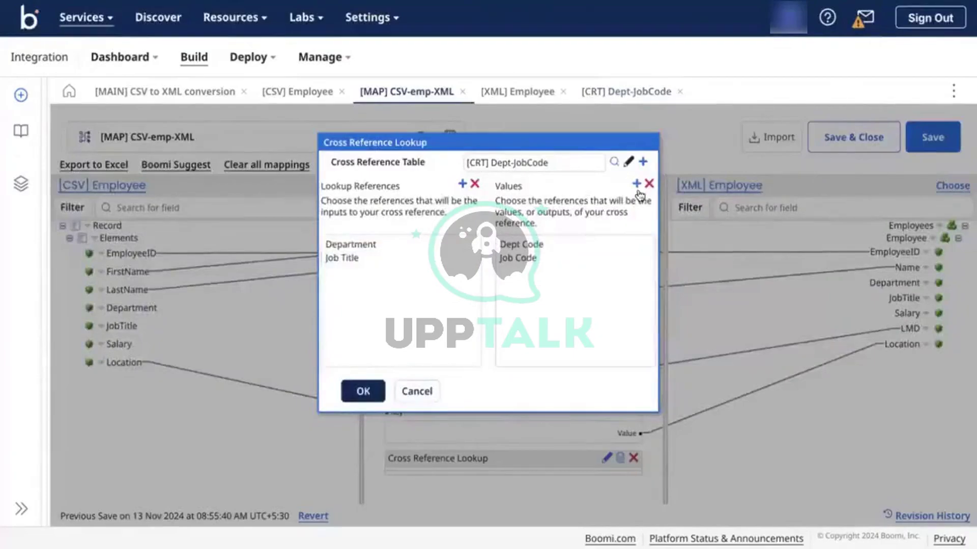
left_click(360, 393)
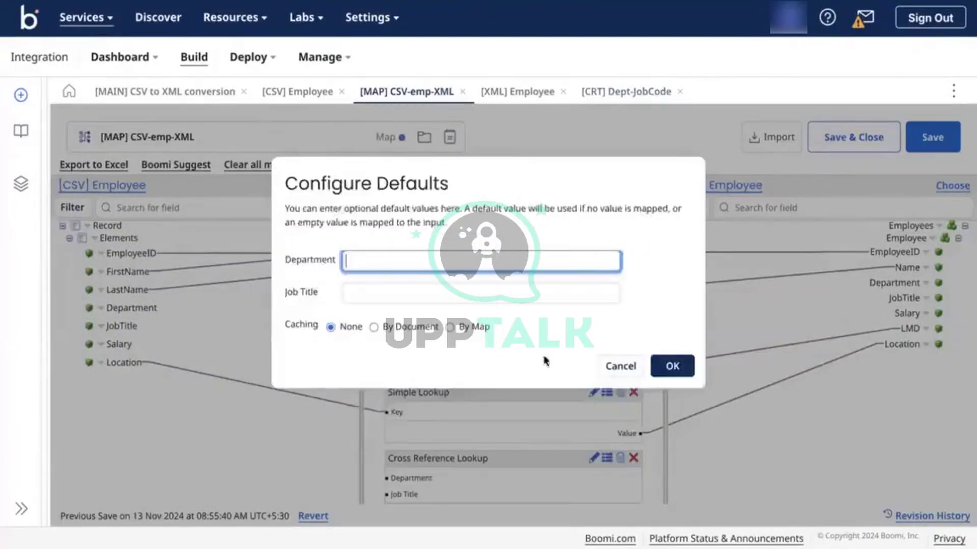
left_click(672, 365)
Map CSV Department and JobTitle into the Cross Reference Lookup, its Dept Code and Job Code outputs to XML Department and JobTitle, and save the map.
scroll(497, 417, "down", 1)
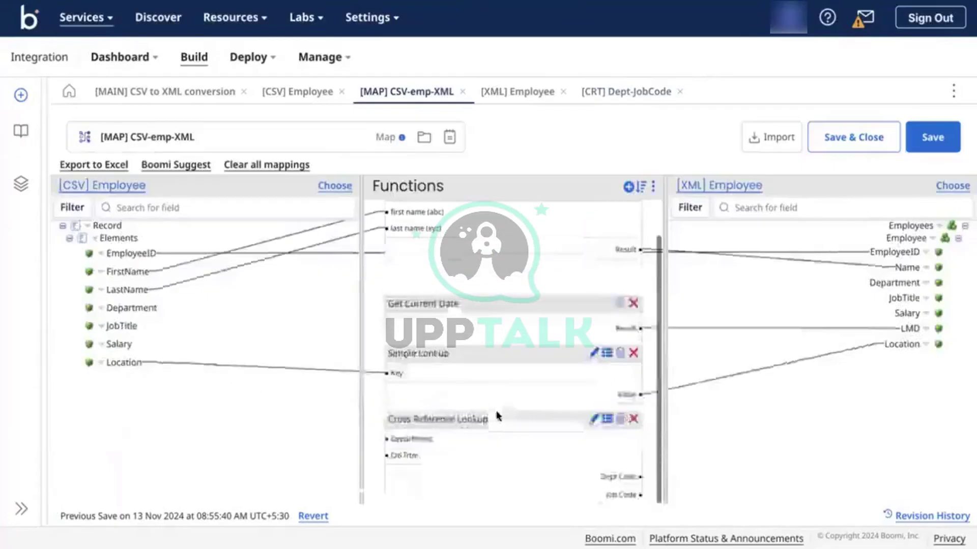
left_click_drag(153, 308, 388, 439)
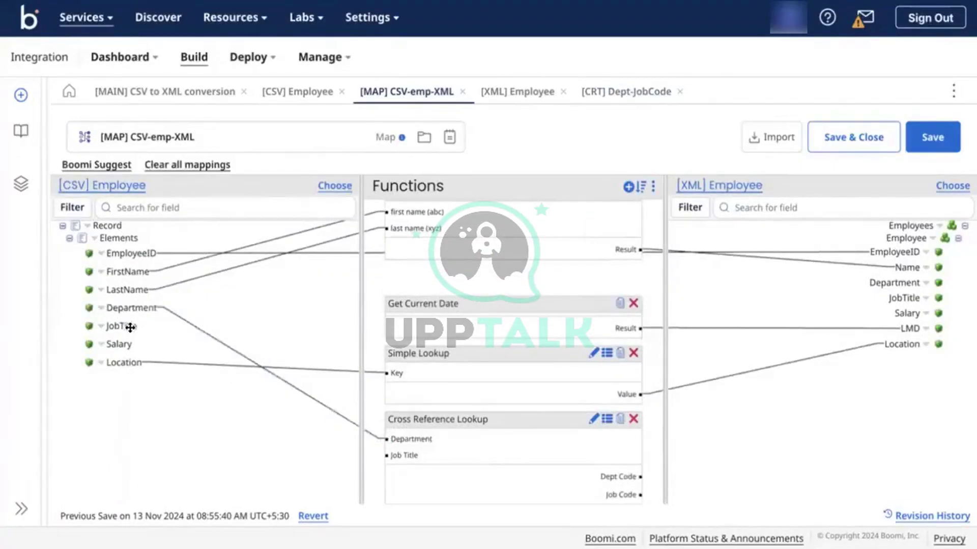
left_click_drag(131, 325, 403, 457)
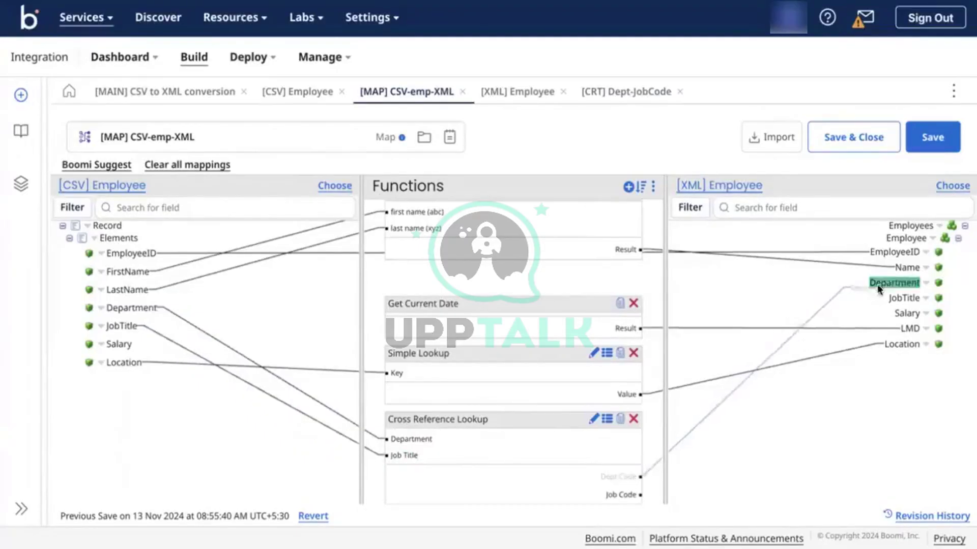
mouse_move(894, 282)
left_mouse_down()
mouse_move(713, 401)
mouse_move(658, 467)
mouse_move(905, 310)
mouse_move(902, 298)
left_mouse_up()
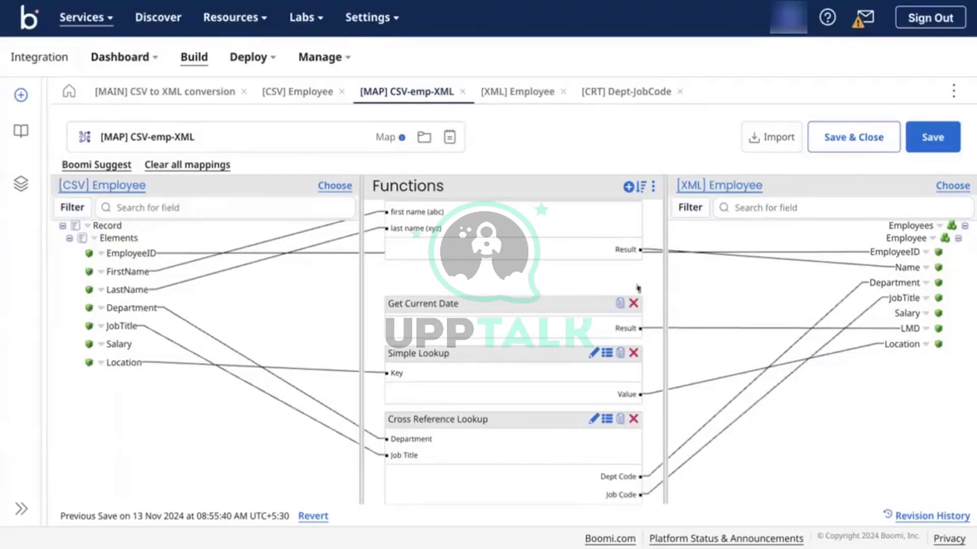
left_click(918, 140)
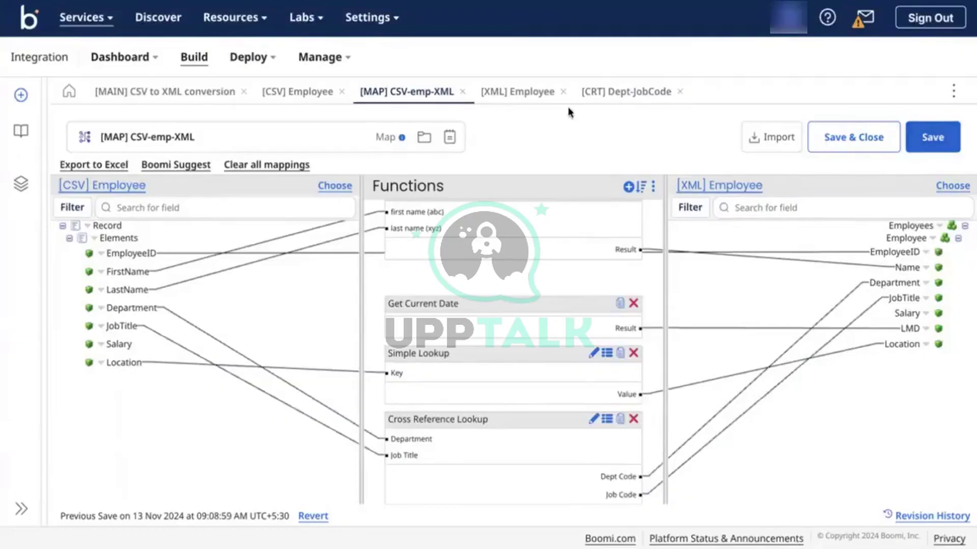
Return to the [MAIN] CSV to XML conversion process.
left_click(173, 95)
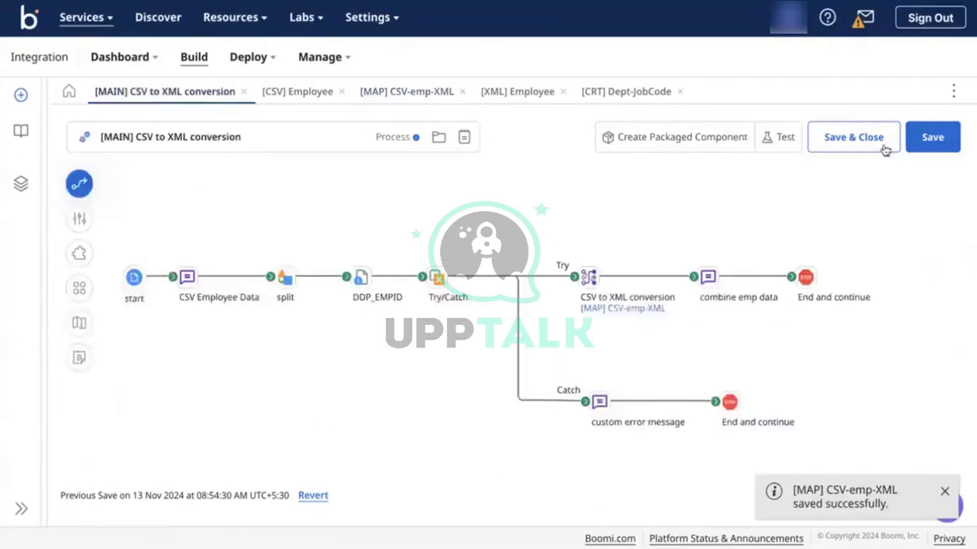
left_click(931, 140)
left_click(783, 148)
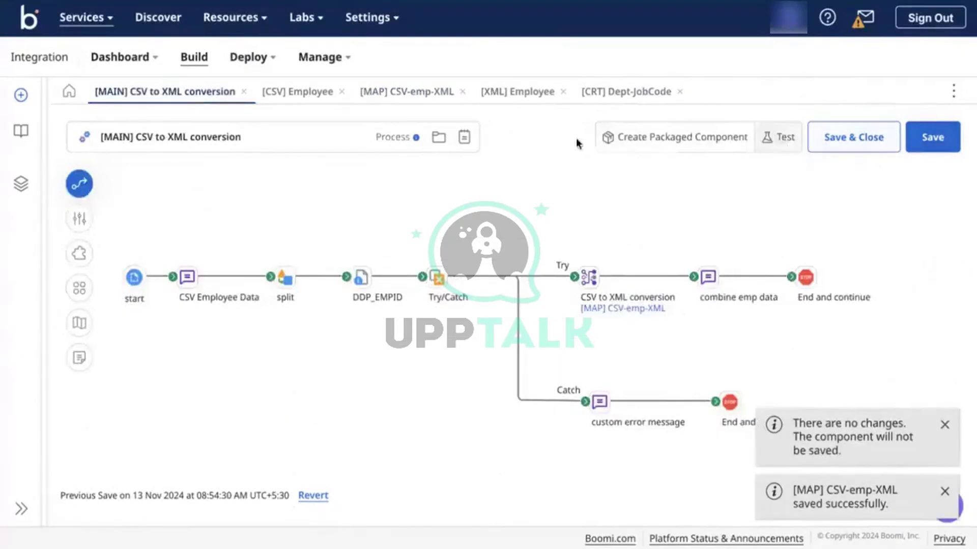
left_click(745, 147)
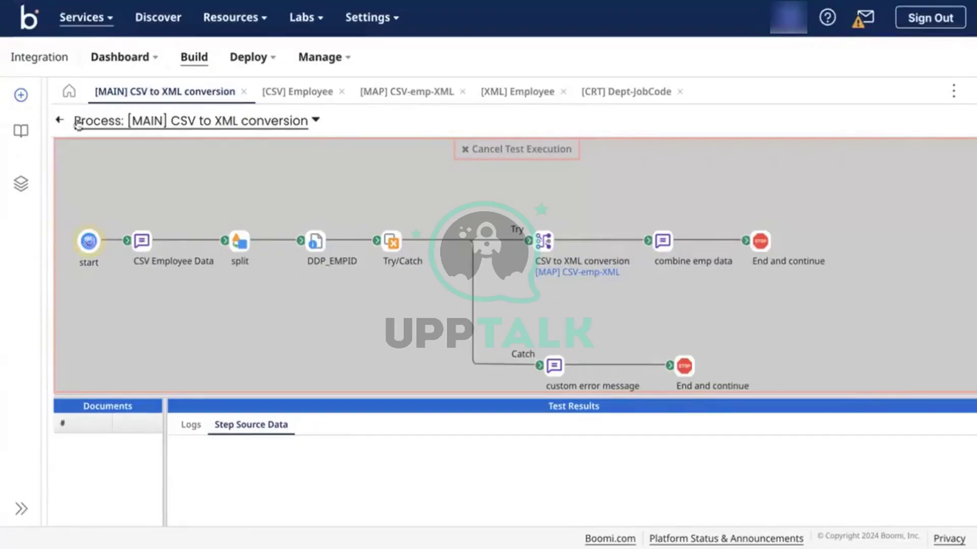
left_click(59, 120)
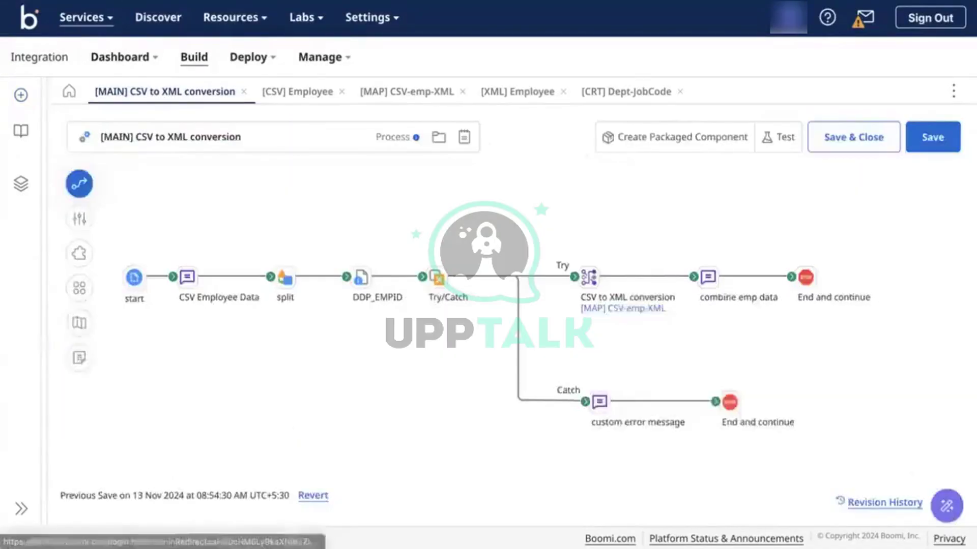
Copy the employee CSV data with the Location column from the Google Docs notes and replace the CSV Employee Data step's message with it.
key("alt+Tab")
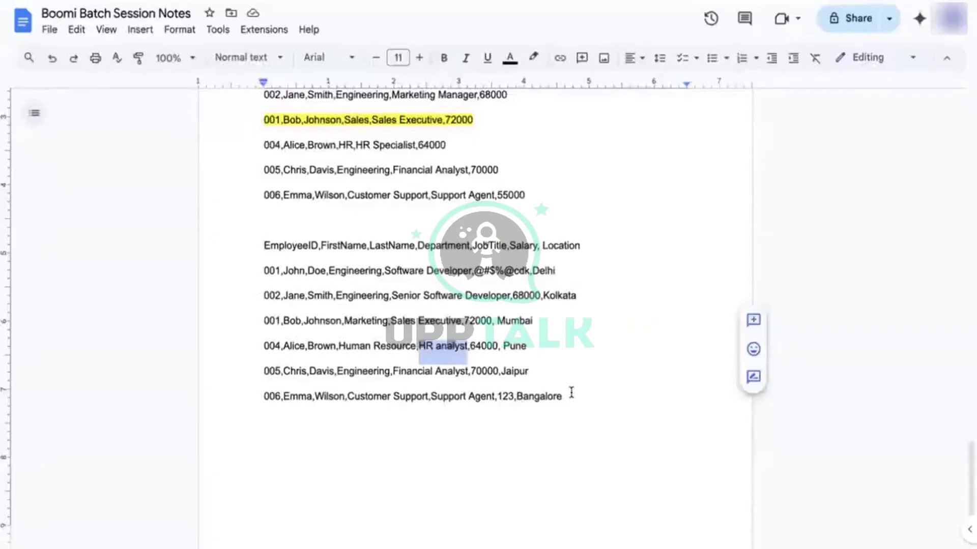
left_click_drag(567, 397, 256, 246)
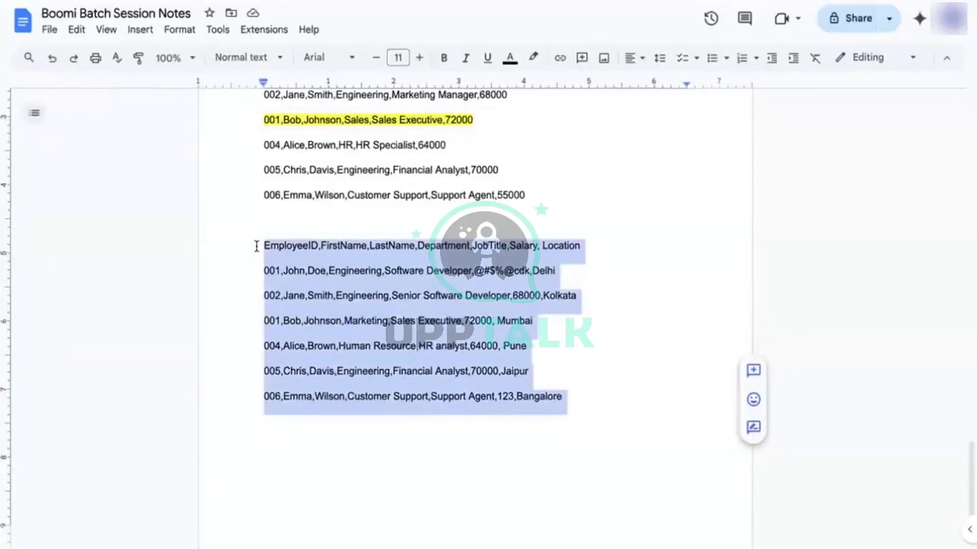
key("alt+Tab")
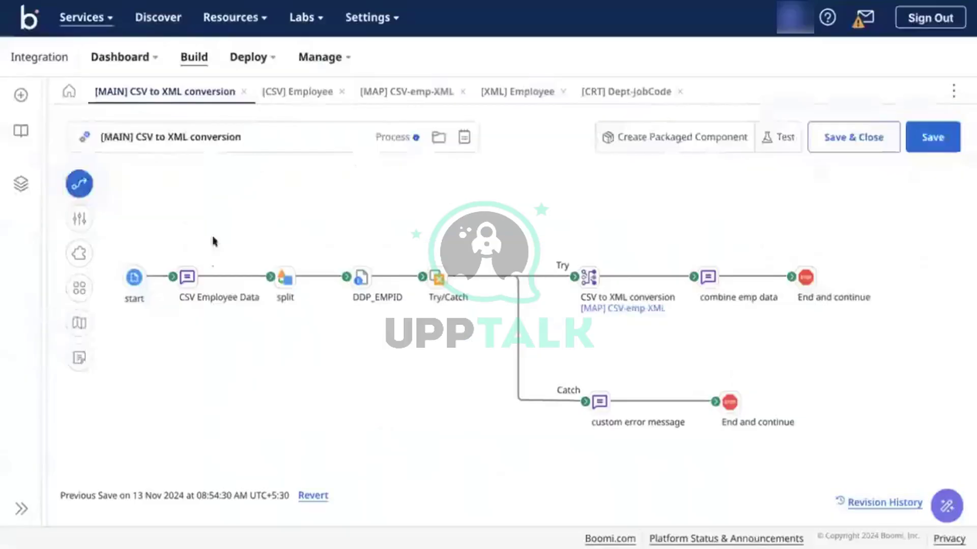
left_click(187, 277)
left_click(826, 326)
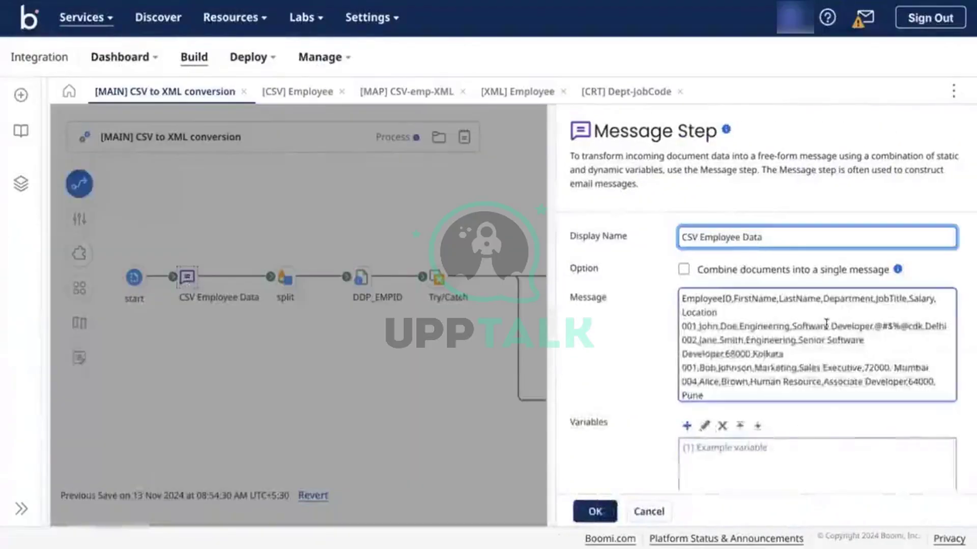
key("ctrl+a")
key("ctrl+v")
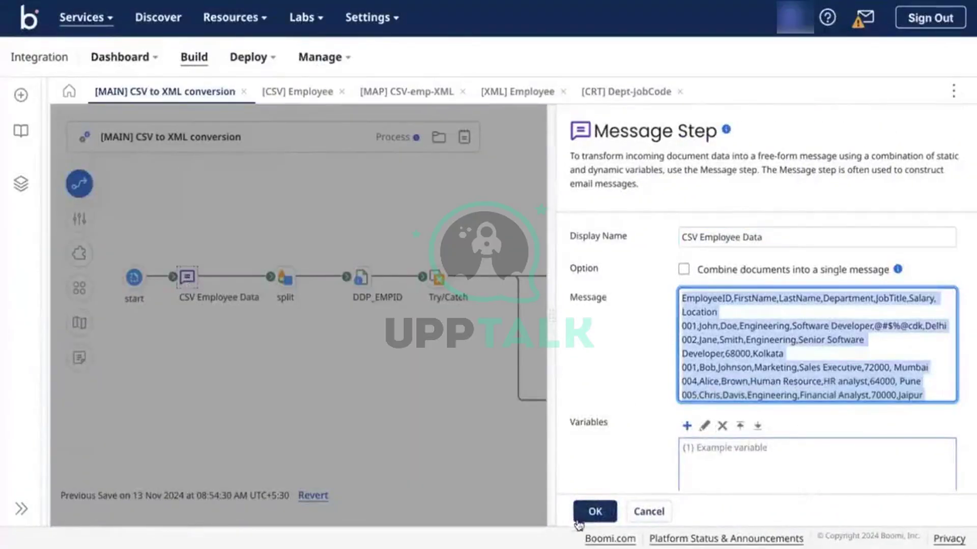
left_click(595, 511)
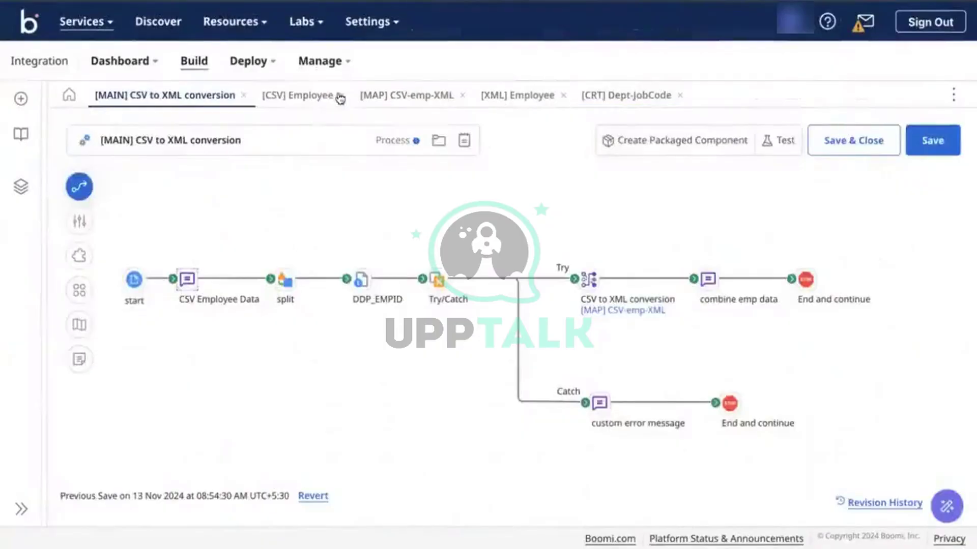
Save the process and run a new test on Test-DV.
left_click(790, 142)
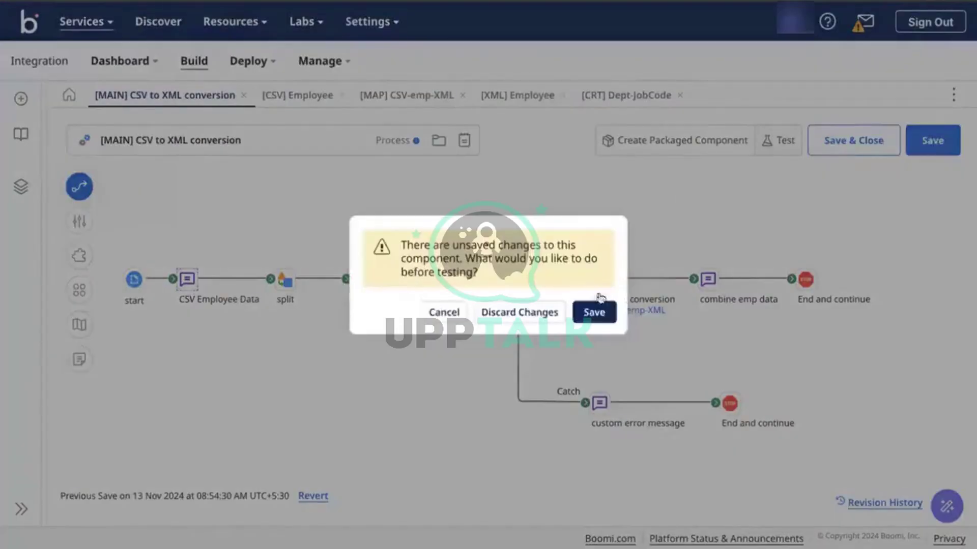
left_click(595, 312)
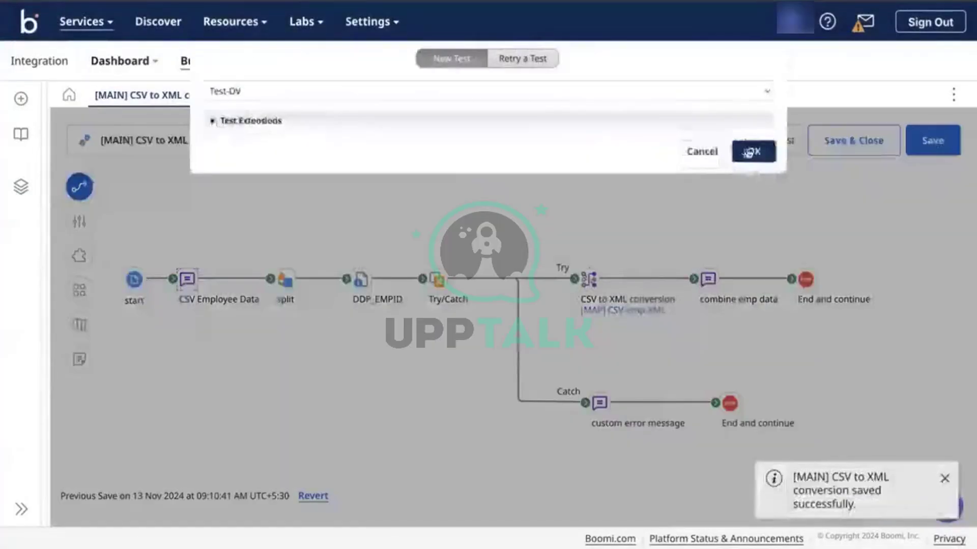
left_click(752, 151)
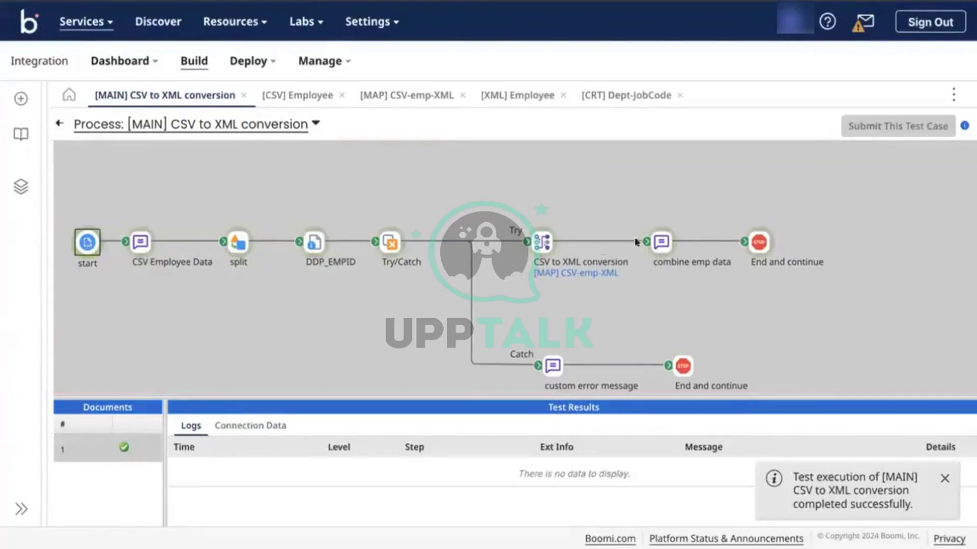
Examine the first source document of the combine emp data step, comparing its Department and JobTitle codes with the CSV data in the notes.
left_click(662, 239)
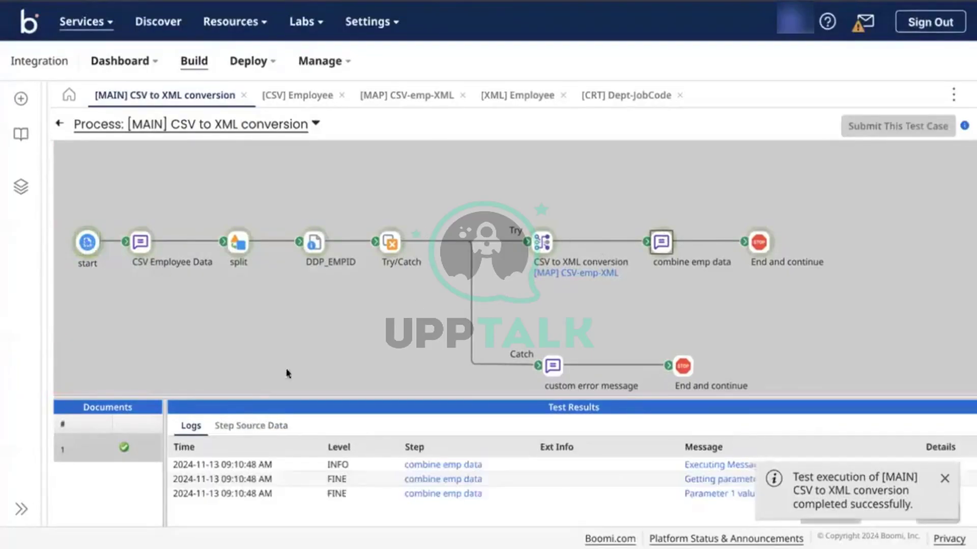
left_click(254, 426)
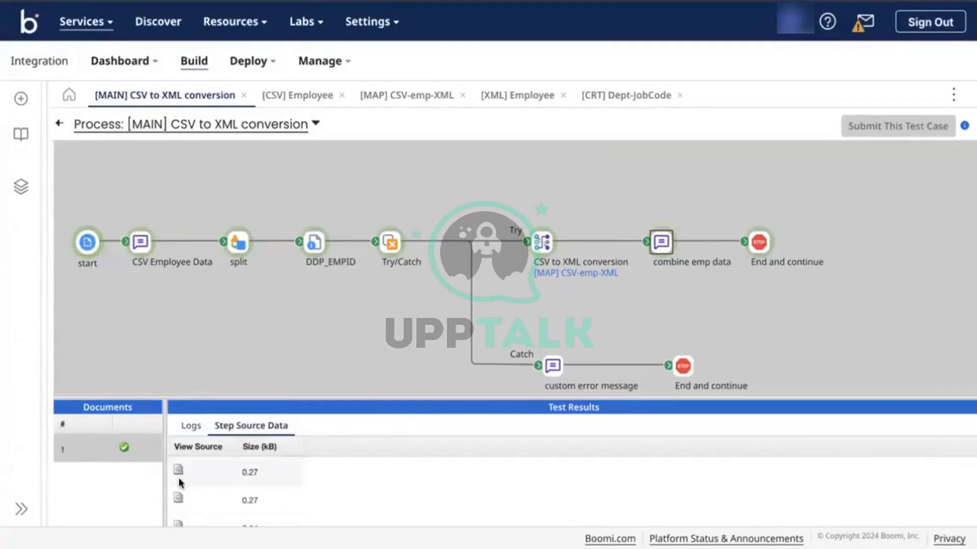
left_click(179, 471)
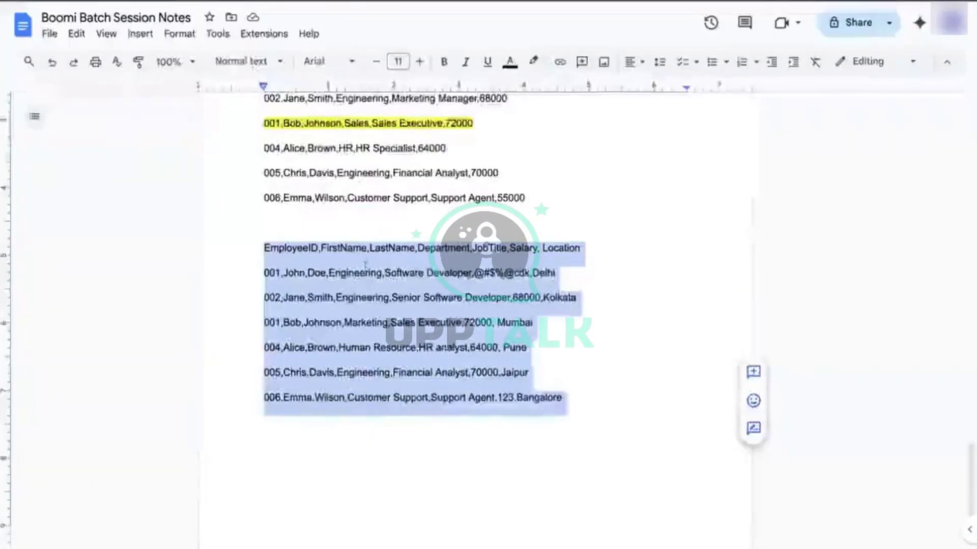
left_click(365, 271)
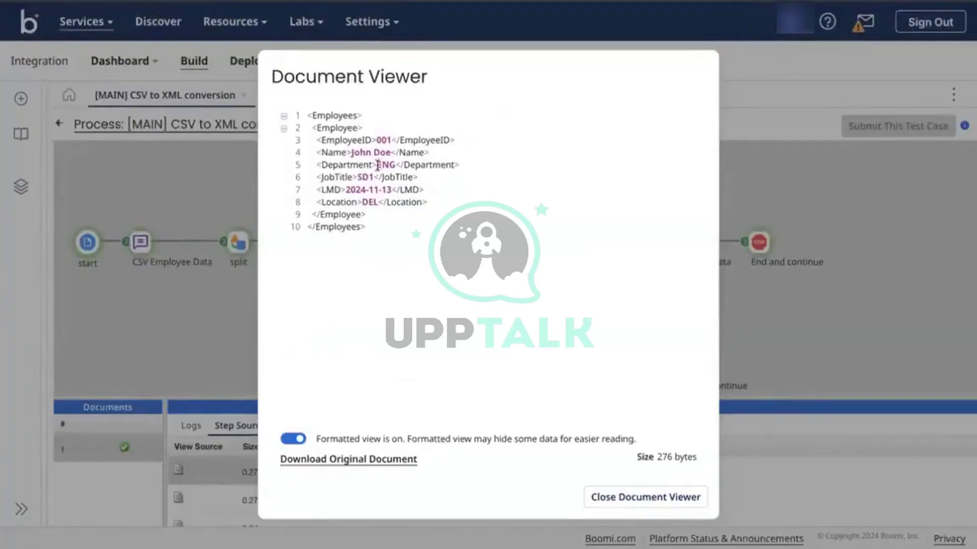
left_click_drag(377, 164, 392, 165)
left_click_drag(357, 176, 380, 177)
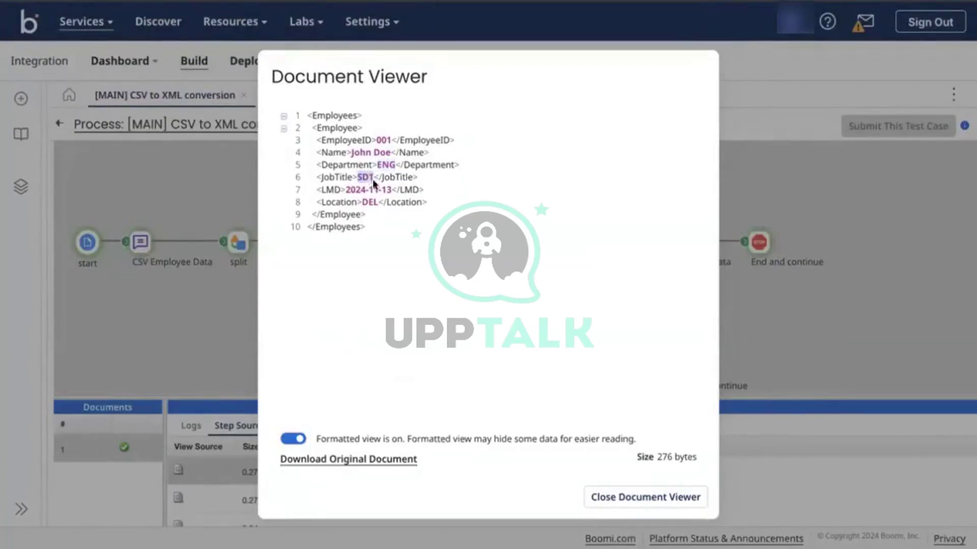
left_click(660, 497)
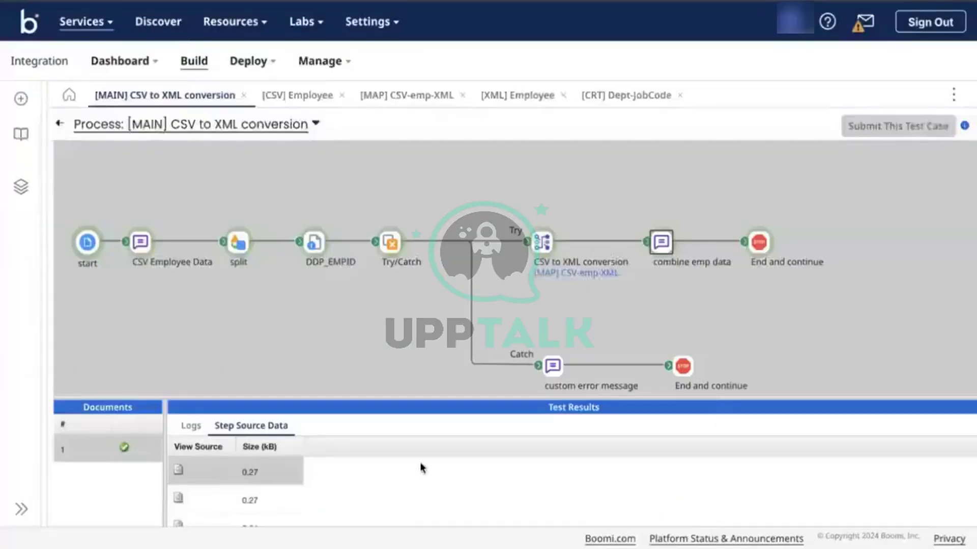
Check the Department and JobTitle codes in employee 004's source document.
scroll(421, 468, "down", 1)
left_click(179, 506)
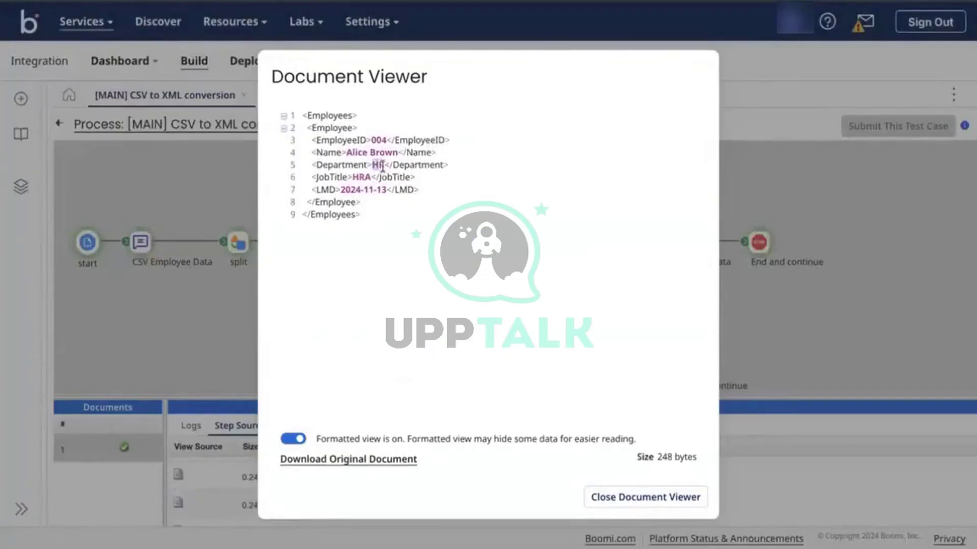
left_click_drag(354, 177, 377, 178)
left_click(685, 499)
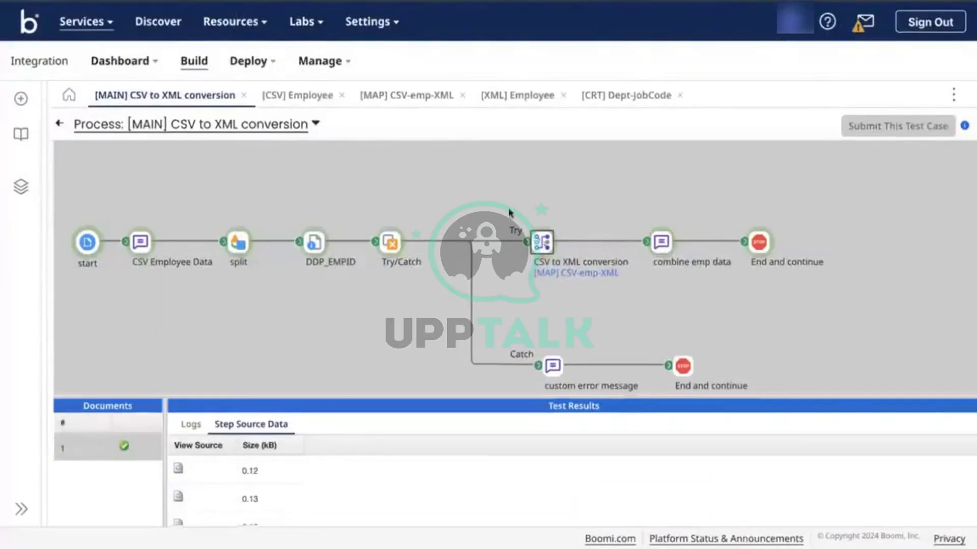
Enlarge the test results and read the CSV to XML conversion log messages for the Cross Reference Lookup's Department and Job Title inputs.
left_click_drag(536, 398, 504, 183)
left_click(192, 209)
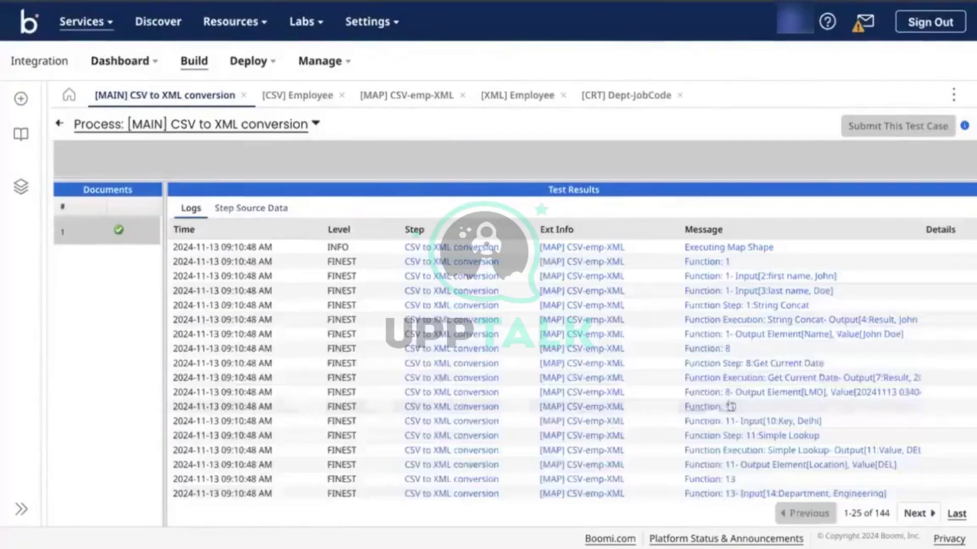
scroll(783, 324, "down", 3)
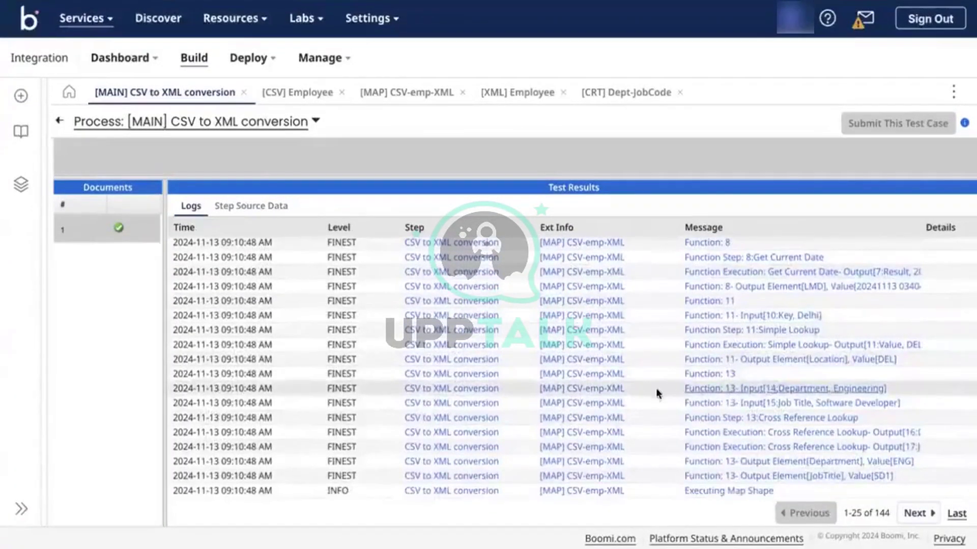
left_click(745, 392)
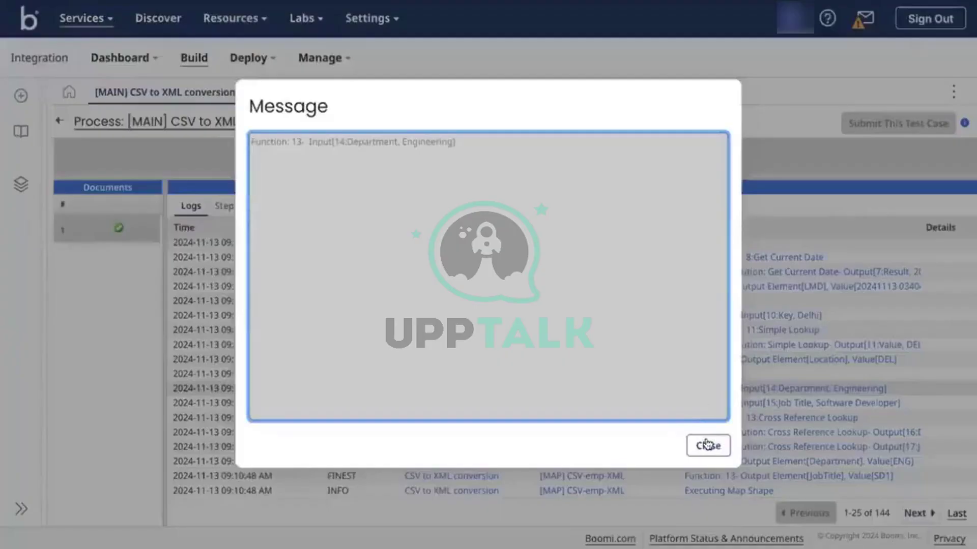
left_click(707, 446)
left_click(771, 410)
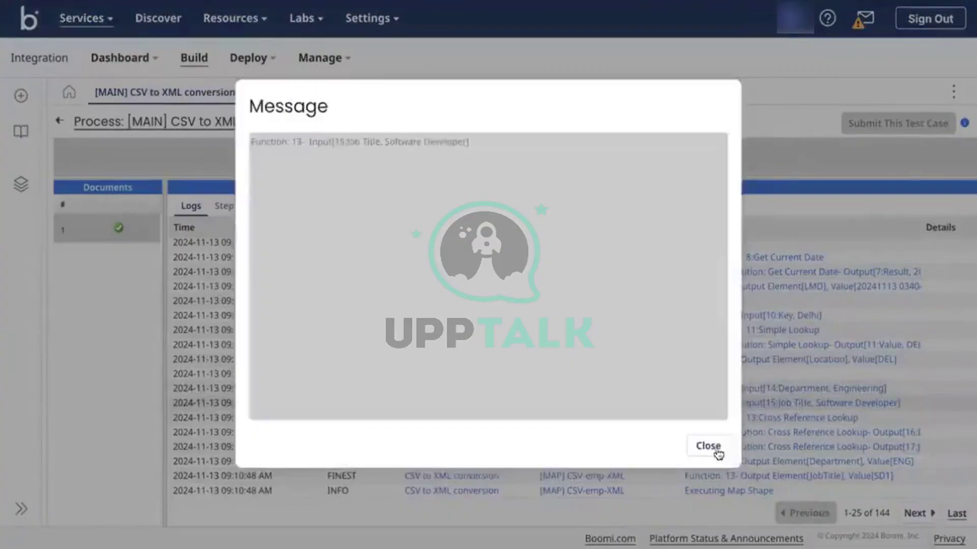
left_click(712, 446)
left_click(786, 418)
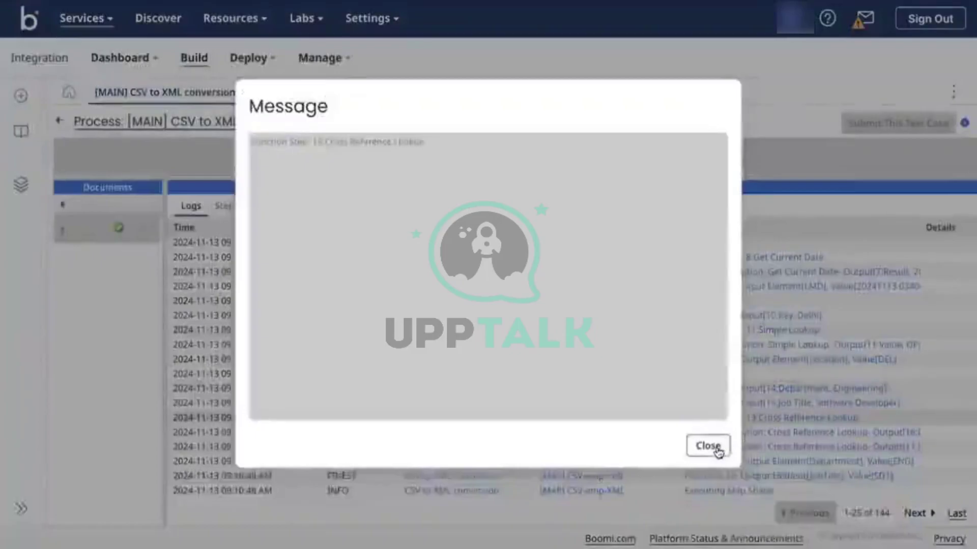
left_click(709, 446)
Read the Cross Reference Lookup's execution log messages for the Dept Code and Job Code outputs.
left_click(813, 432)
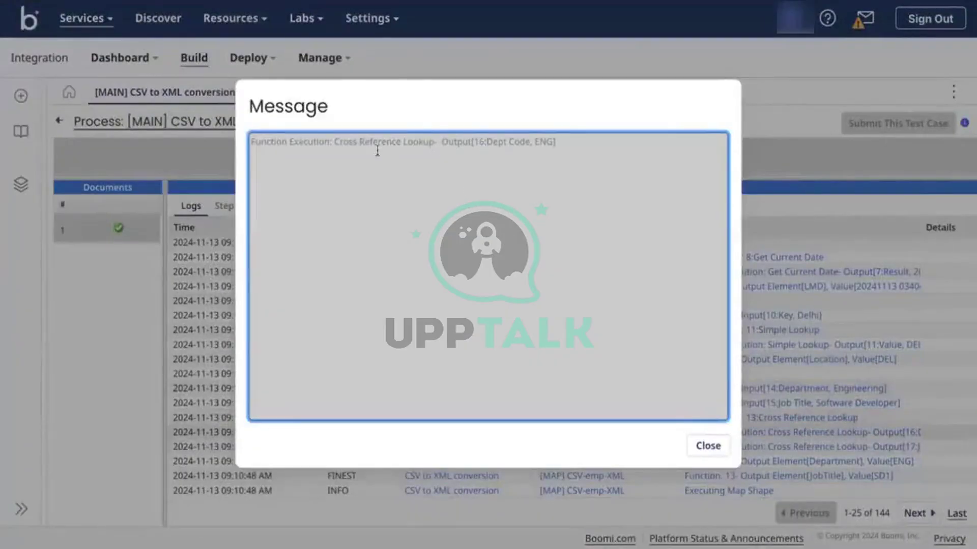
left_click_drag(491, 145, 549, 151)
left_click(708, 448)
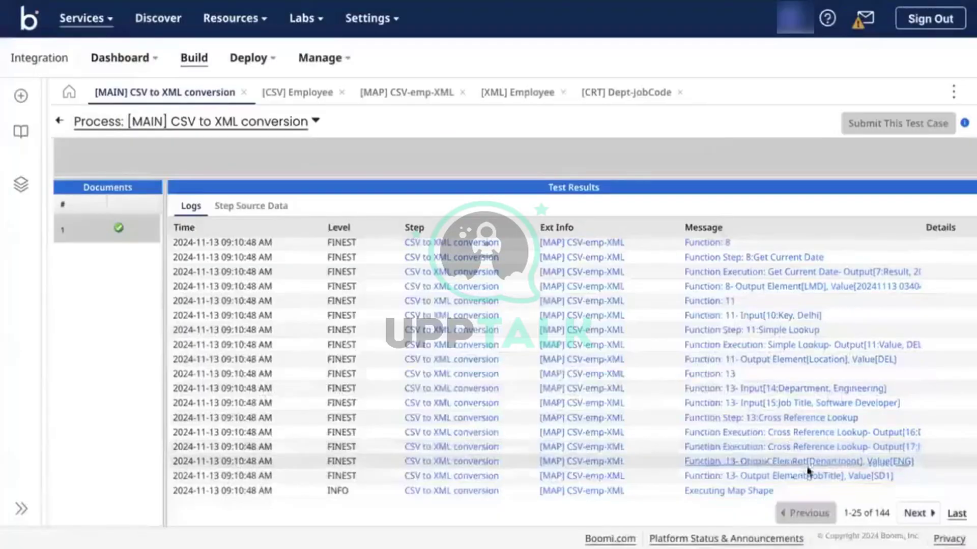
left_click(787, 448)
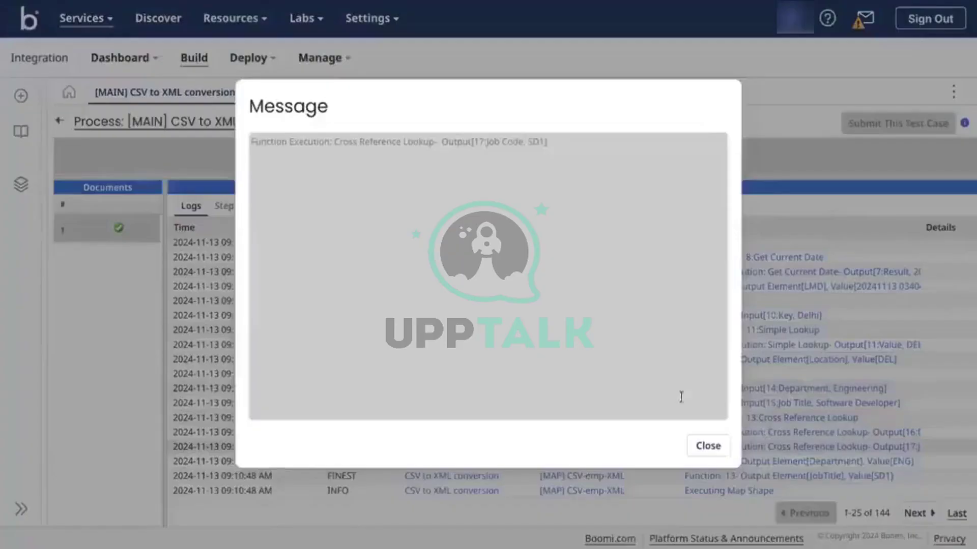
left_click(708, 447)
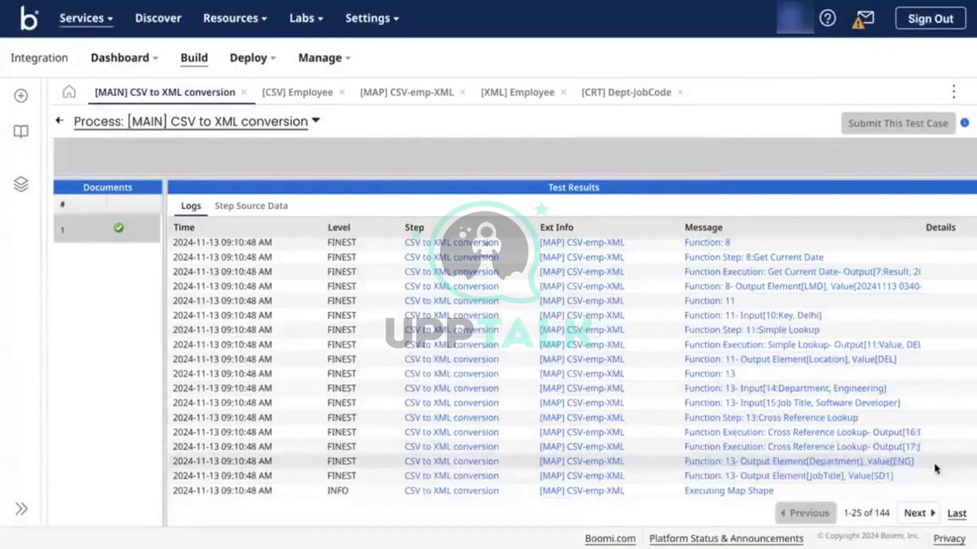
Review the next page of map logs for the second record's lookup inputs and outputs.
left_click(914, 513)
scroll(700, 268, "up", 3)
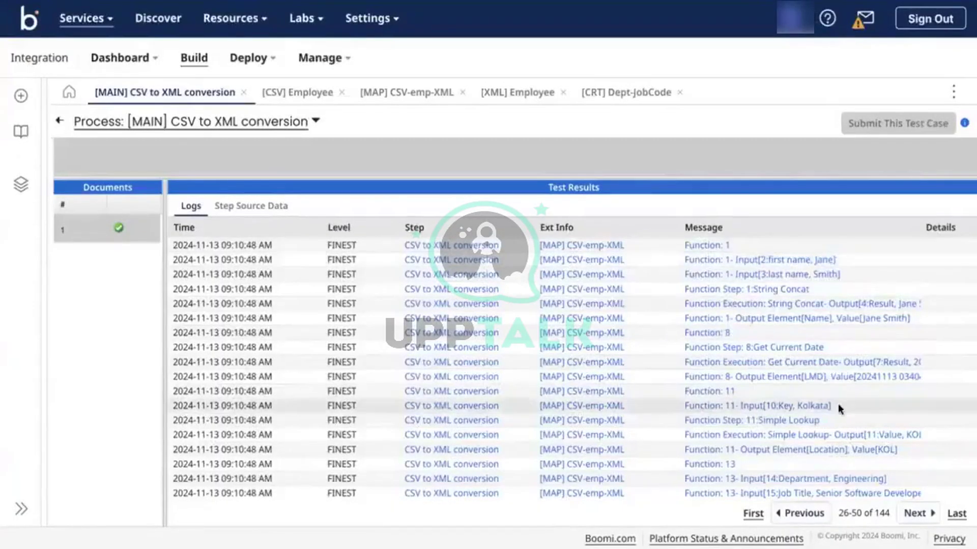
scroll(838, 404, "down", 2)
scroll(862, 404, "down", 2)
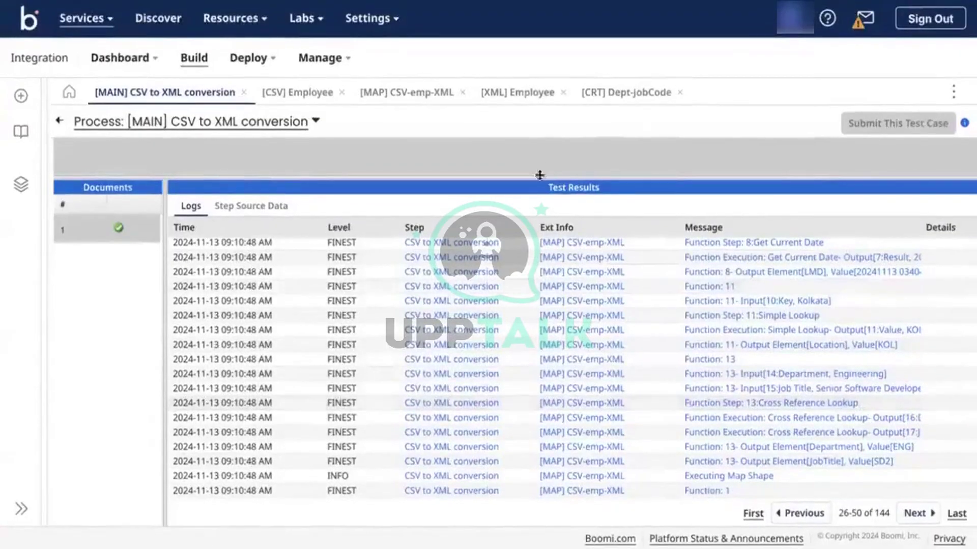
Shrink the test results to reveal the process flow, and review the DDP_EMPID step's logs for the extracted employee IDs.
left_click_drag(536, 176, 561, 306)
scroll(528, 239, "down", 3)
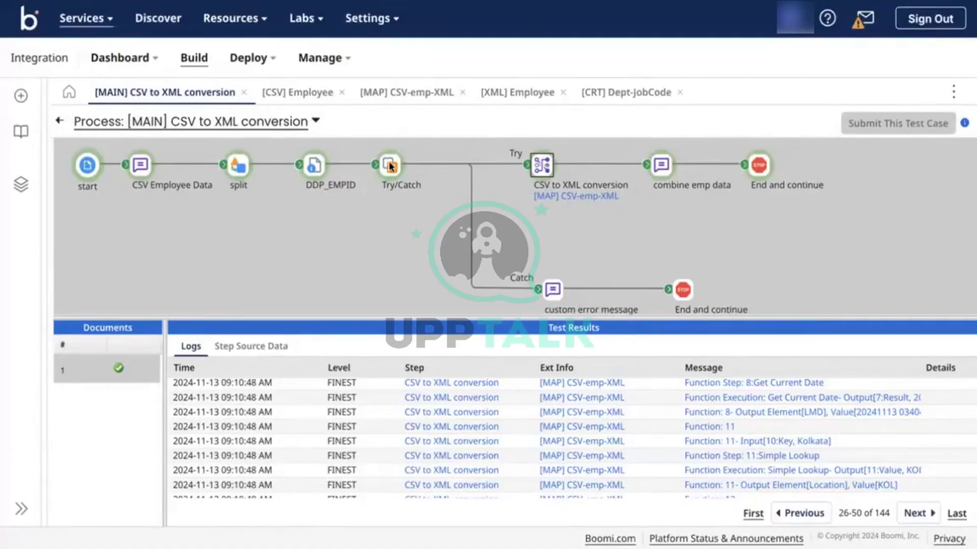
left_click(322, 176)
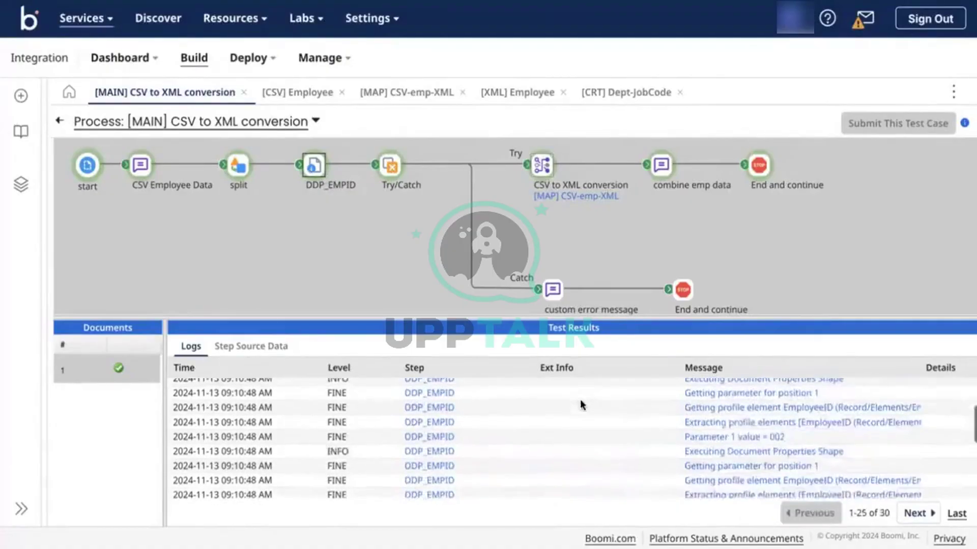
scroll(661, 448, "down", 5)
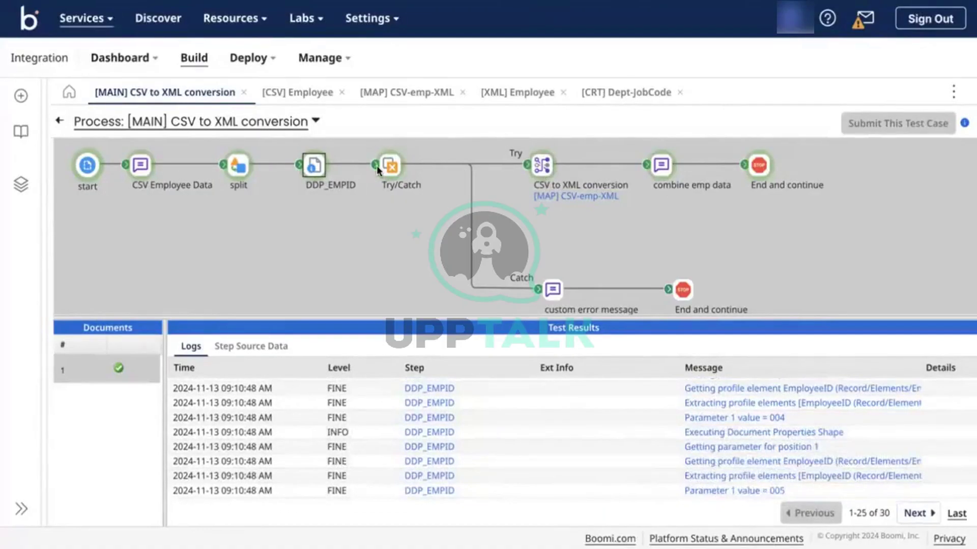
Check the test logs of the Try/Catch and custom error message steps, and return to the editable process.
left_click(391, 166)
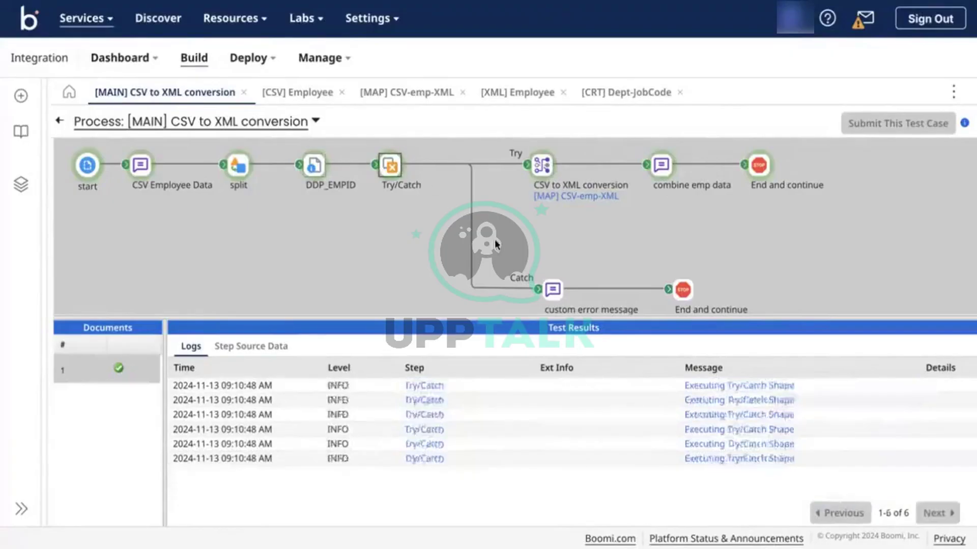
left_click(548, 294)
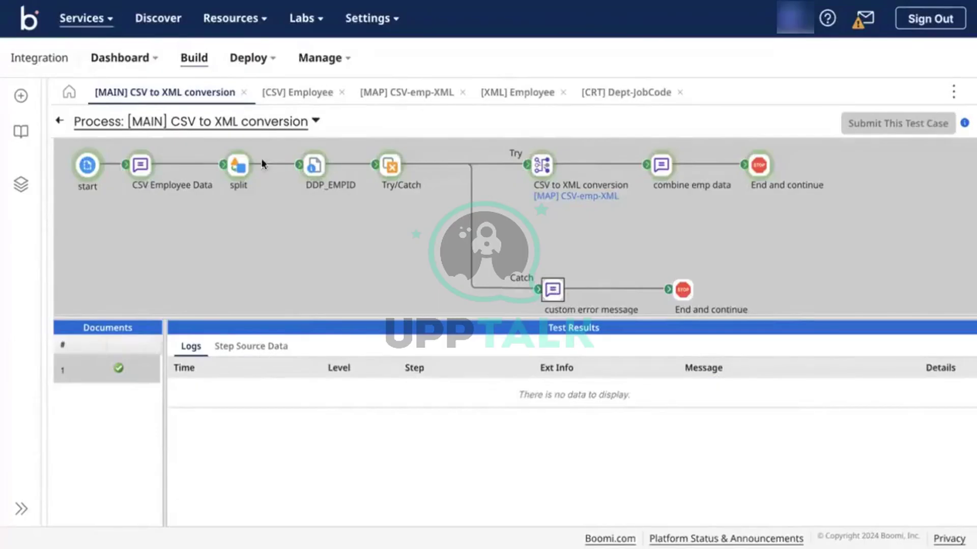
left_click(58, 121)
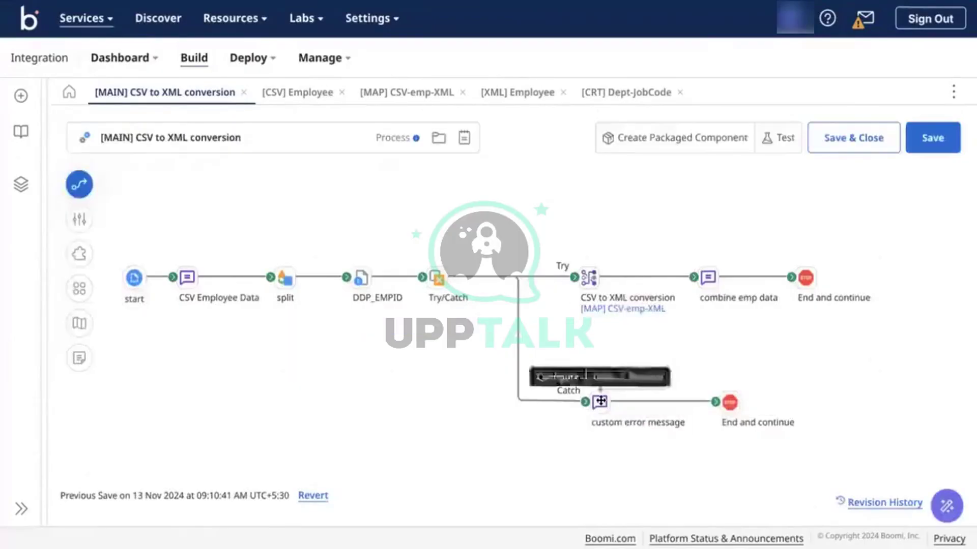
Review the custom error message step's message text and variables without changing them.
left_click(600, 402)
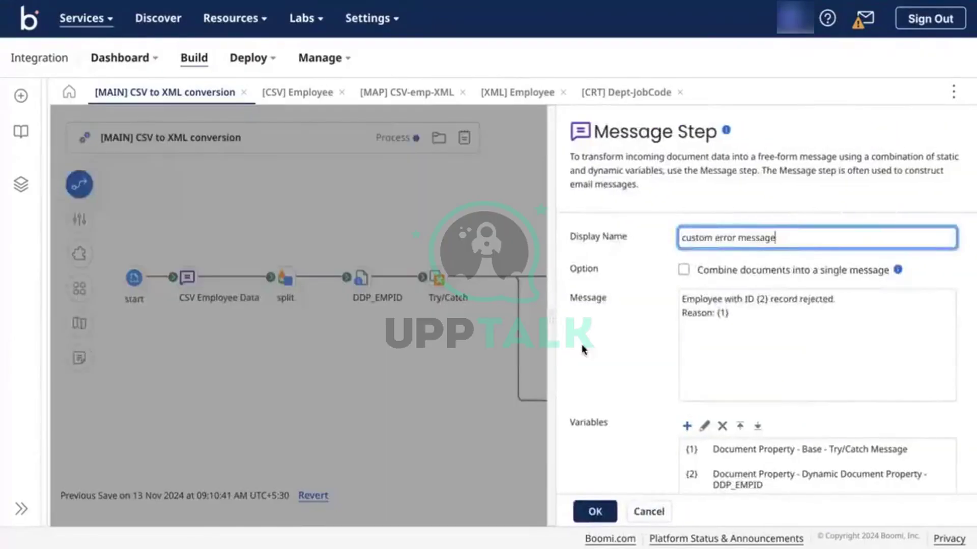
scroll(575, 348, "down", 2)
left_click(441, 370)
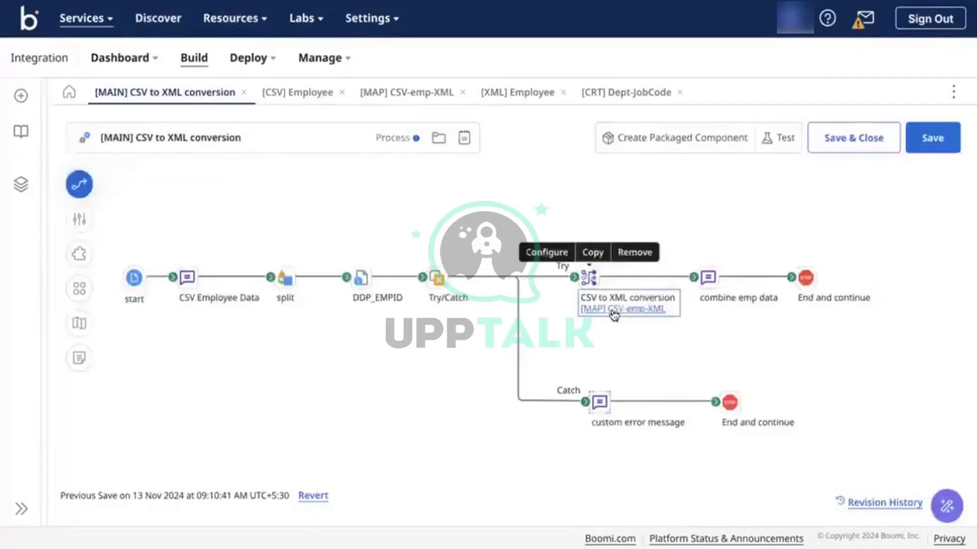
Open the [MAP] CSV-emp-XML map, look over the [CSV] Employee profile's elements, and return to the map.
left_click(615, 312)
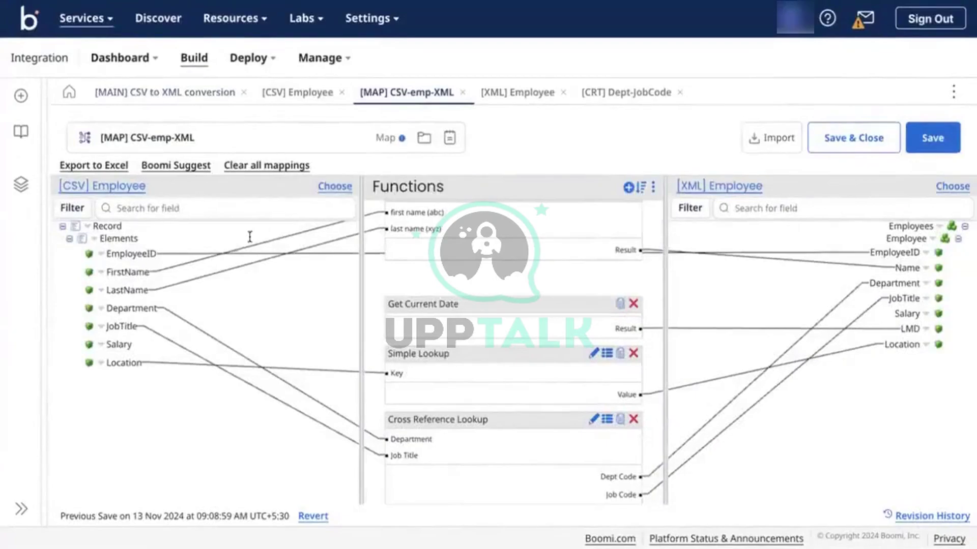
left_click(308, 96)
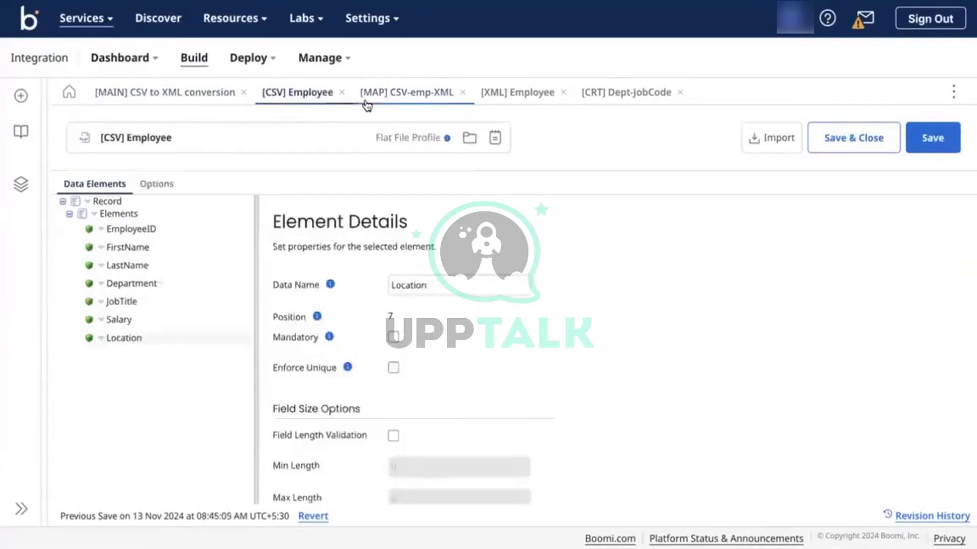
left_click(367, 104)
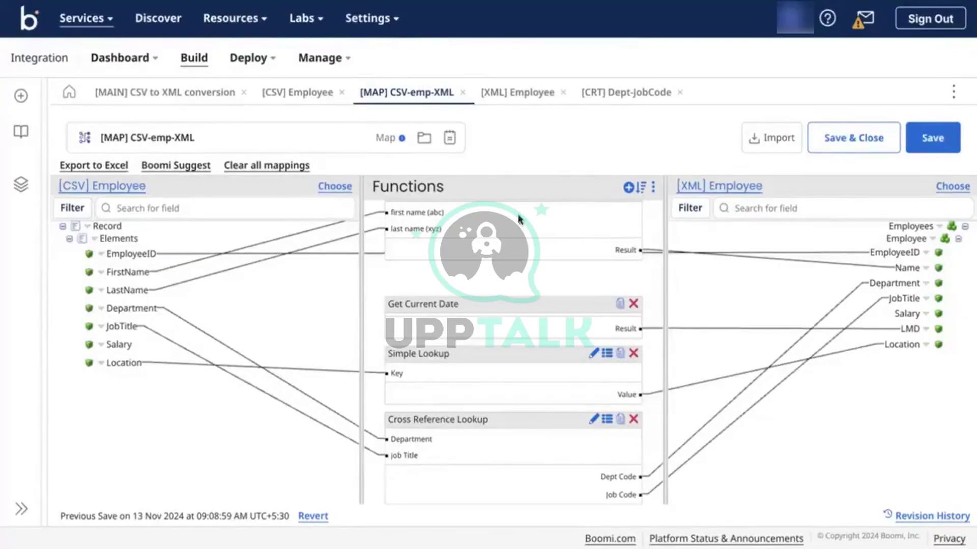
Create a new user-defined function from the CSV-emp-XML map and name it "[UDF] Dept Job".
left_click(628, 187)
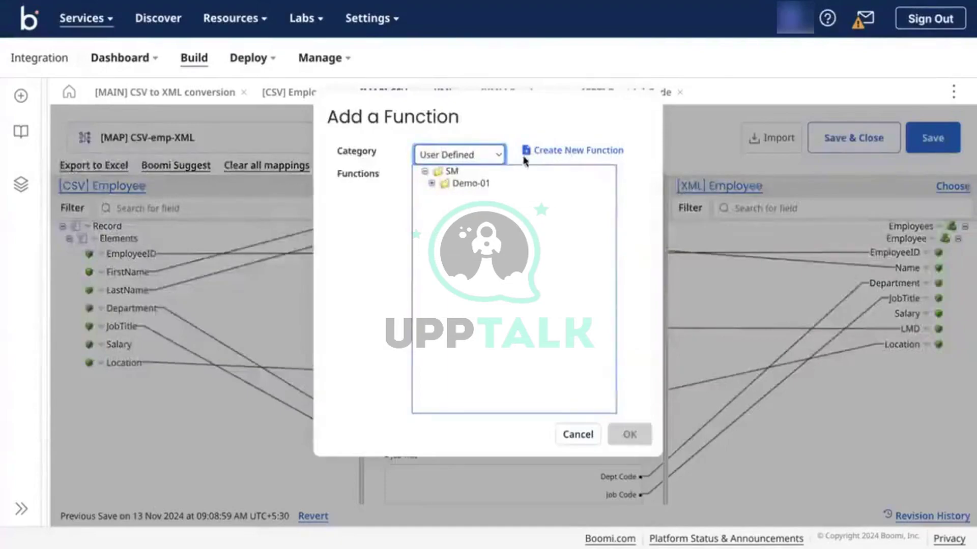
left_click(445, 154)
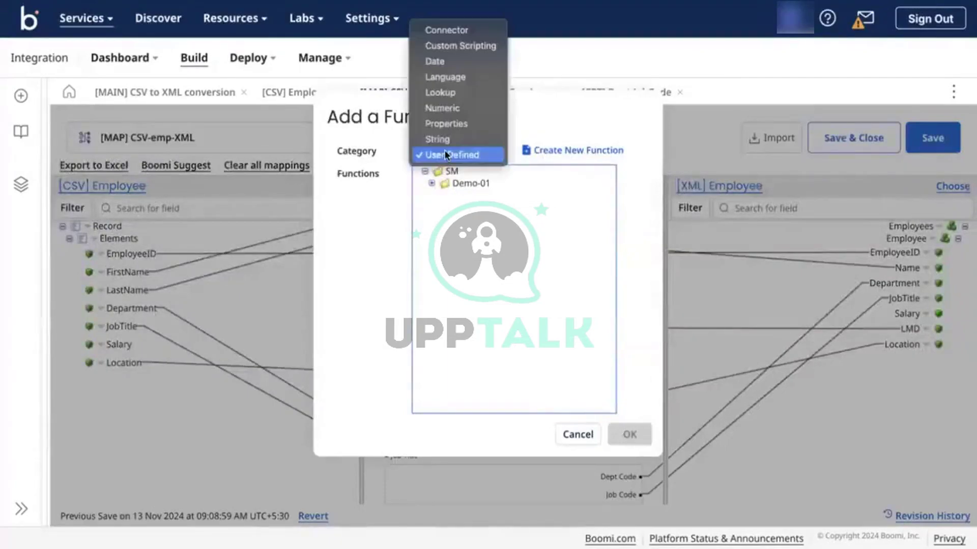
left_click(444, 150)
left_click(573, 151)
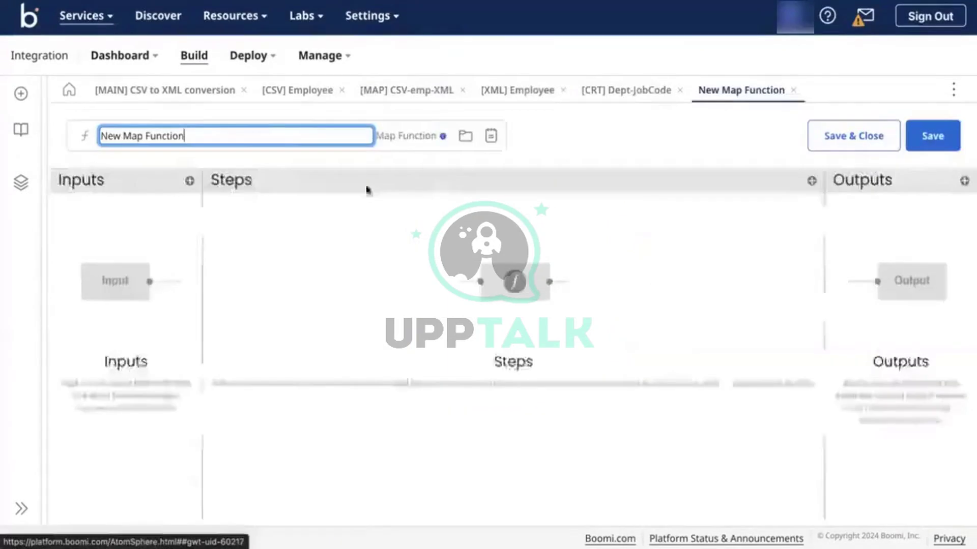
triple_click(229, 133)
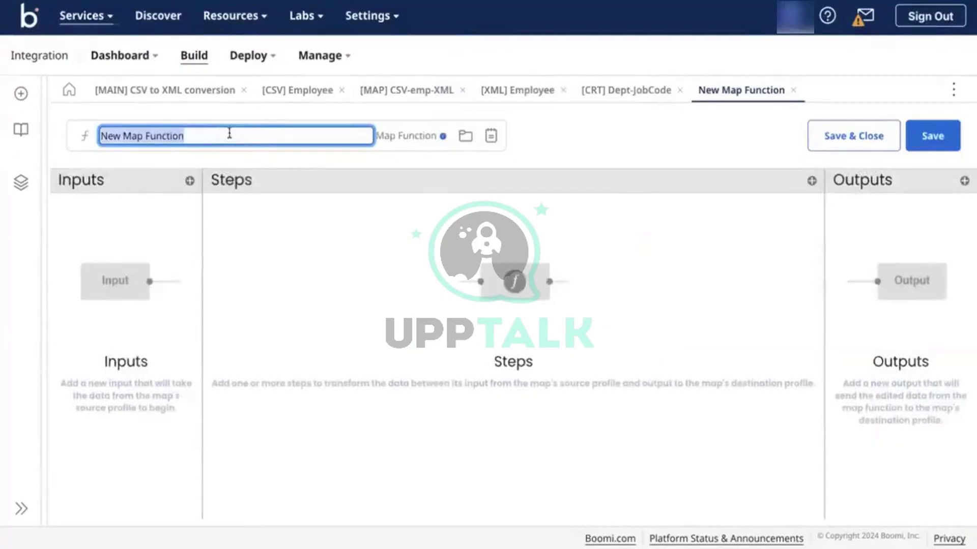
key("BackSpace")
type("[UDF]")
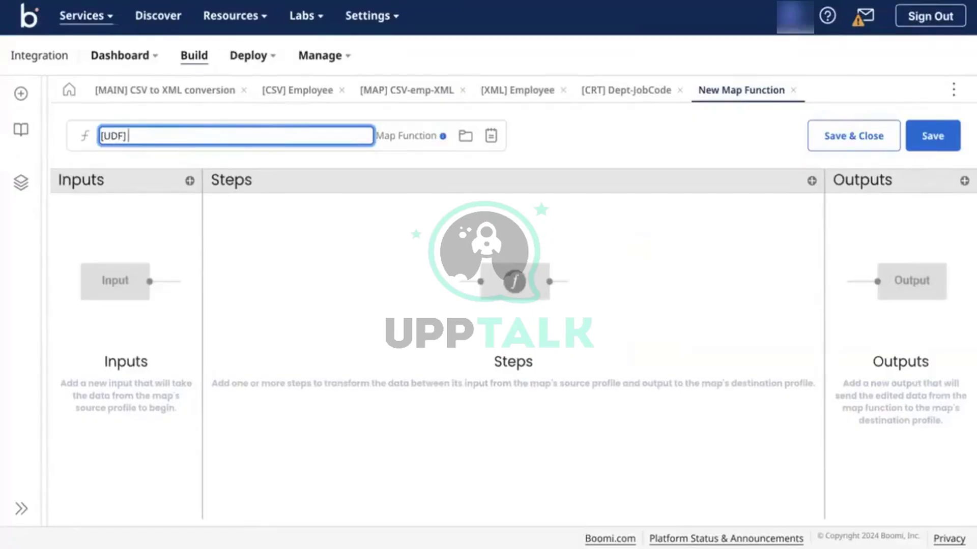
type(" Dept Job")
left_click(283, 276)
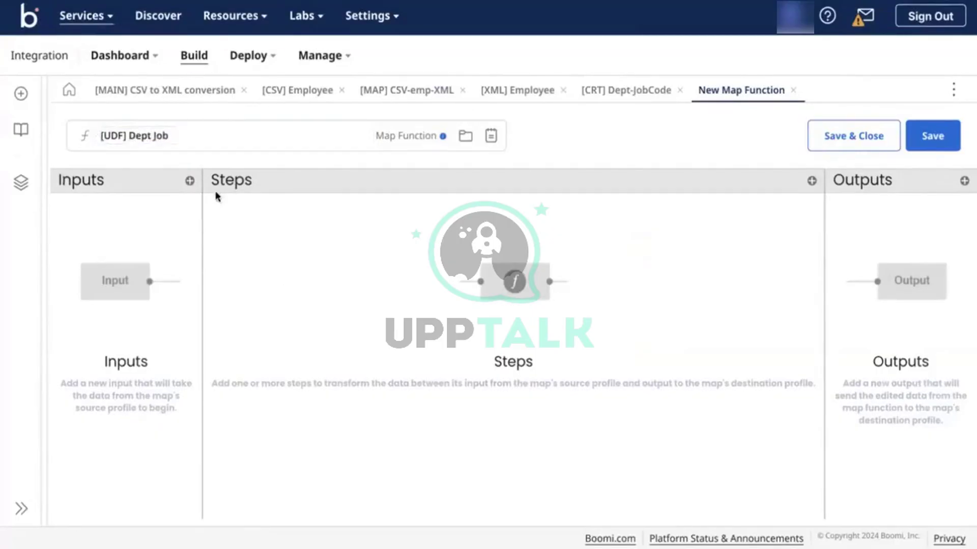
Add two inputs named "Dept" and "Job Title" to the map function.
left_click(190, 181)
type("Dept")
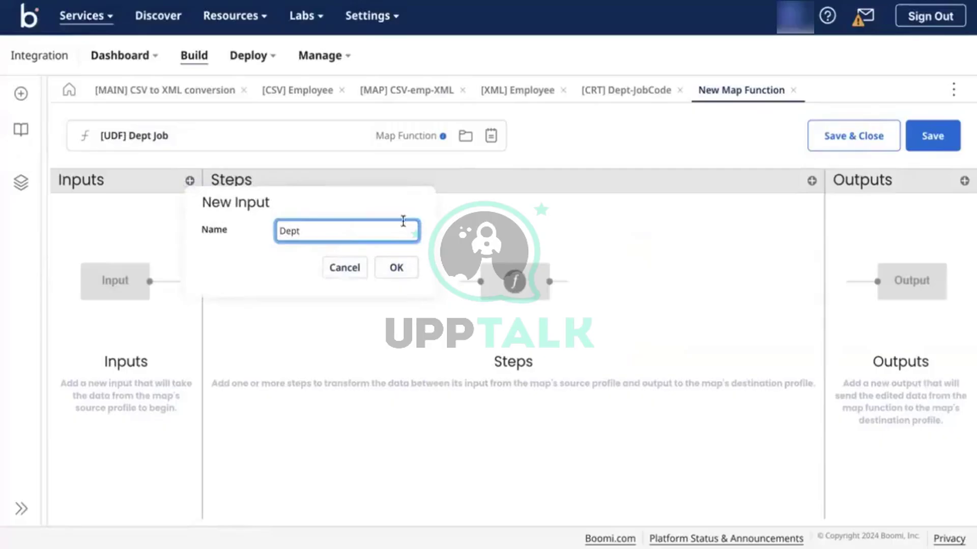
left_click(395, 268)
left_click(190, 180)
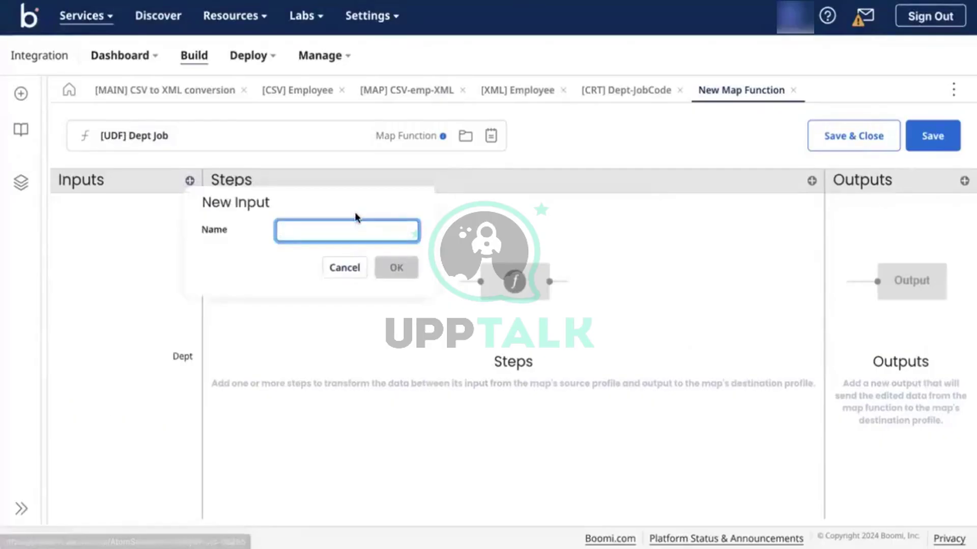
type("Job Title")
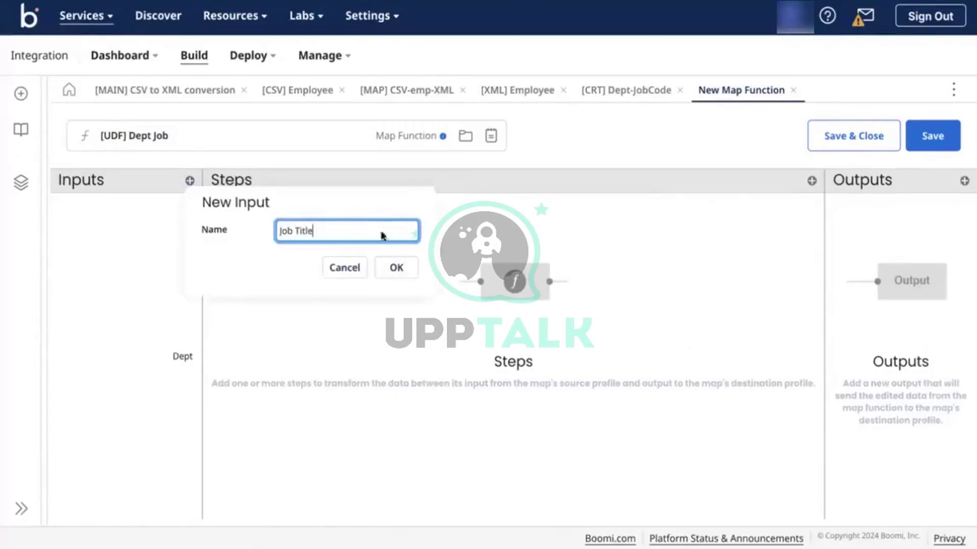
left_click(395, 270)
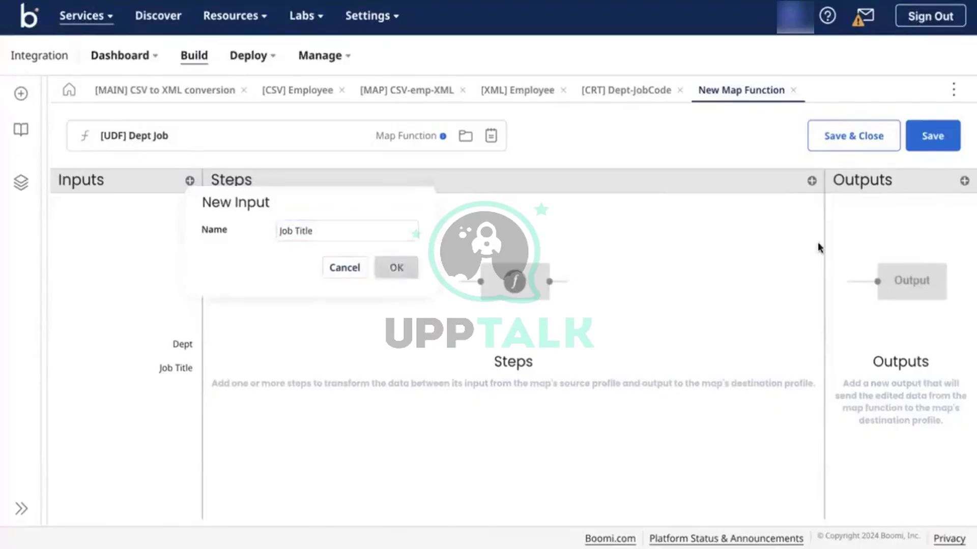
Add two outputs named "Dept Code" and "Job Code" to the map function.
left_click(964, 180)
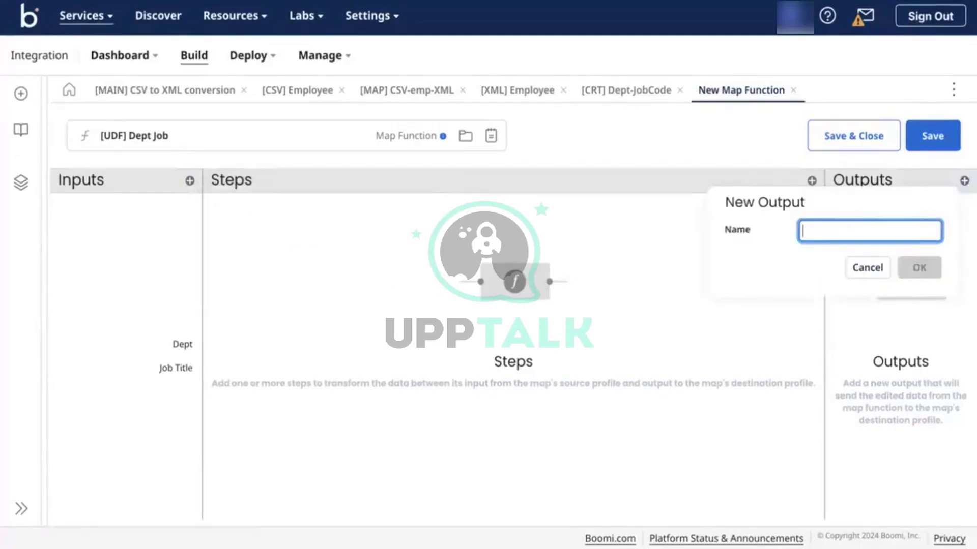
type("Dept Code")
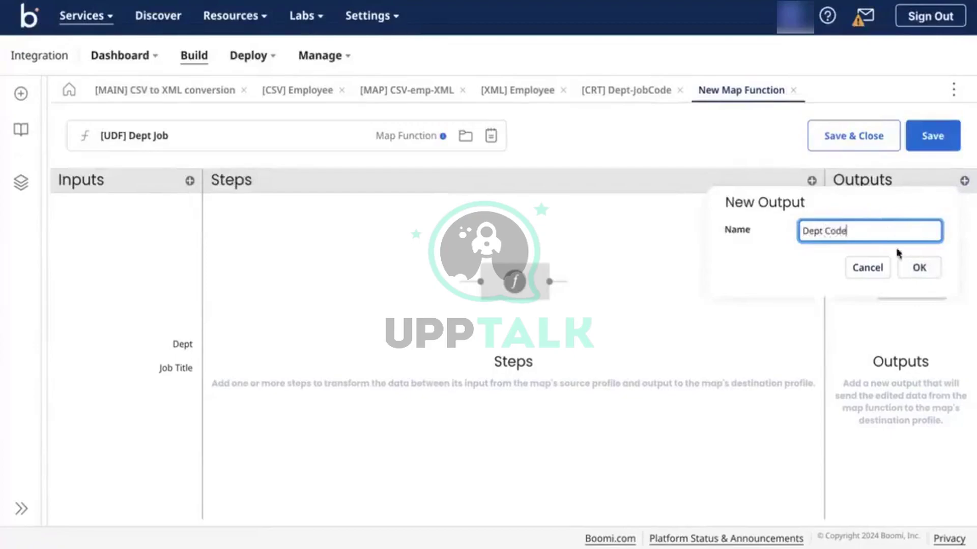
left_click(914, 268)
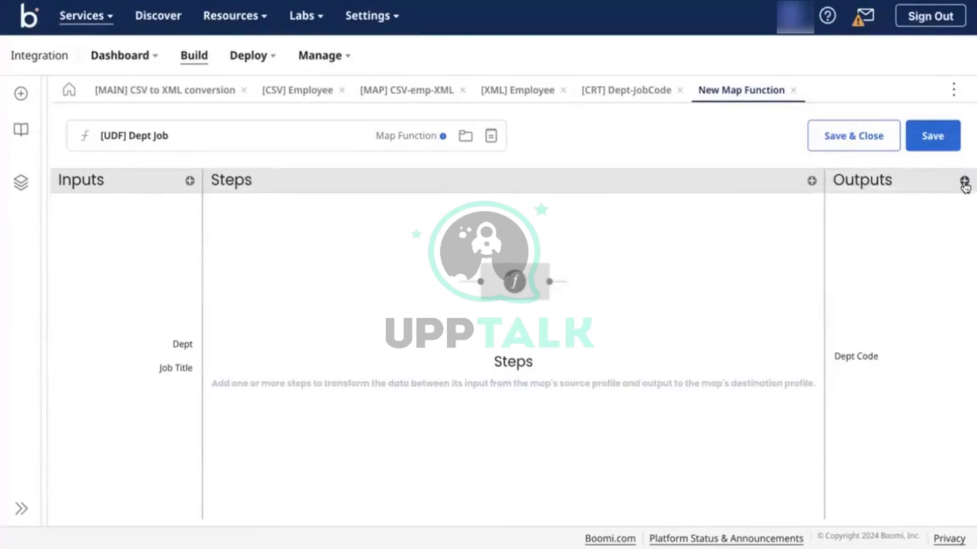
left_click(964, 181)
type("Job C")
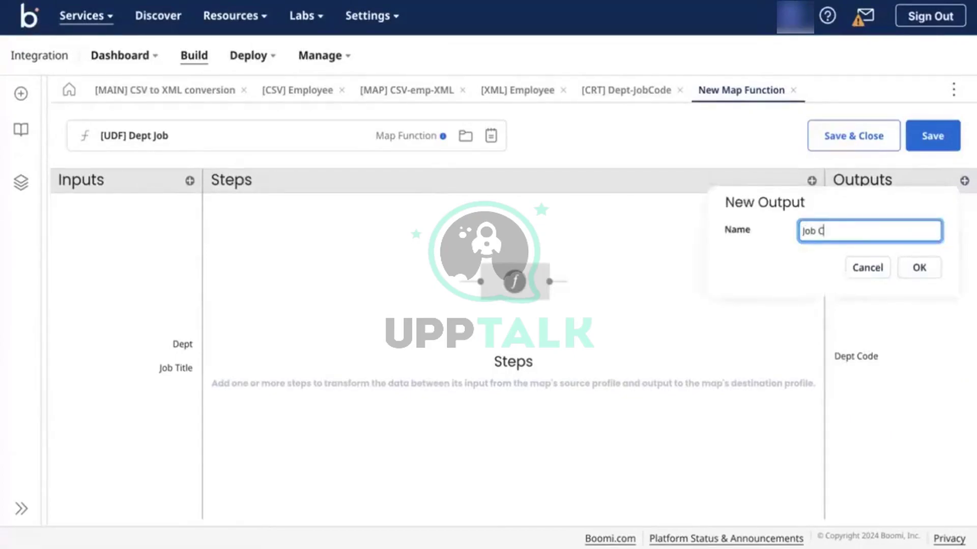
type("ode")
left_click(917, 268)
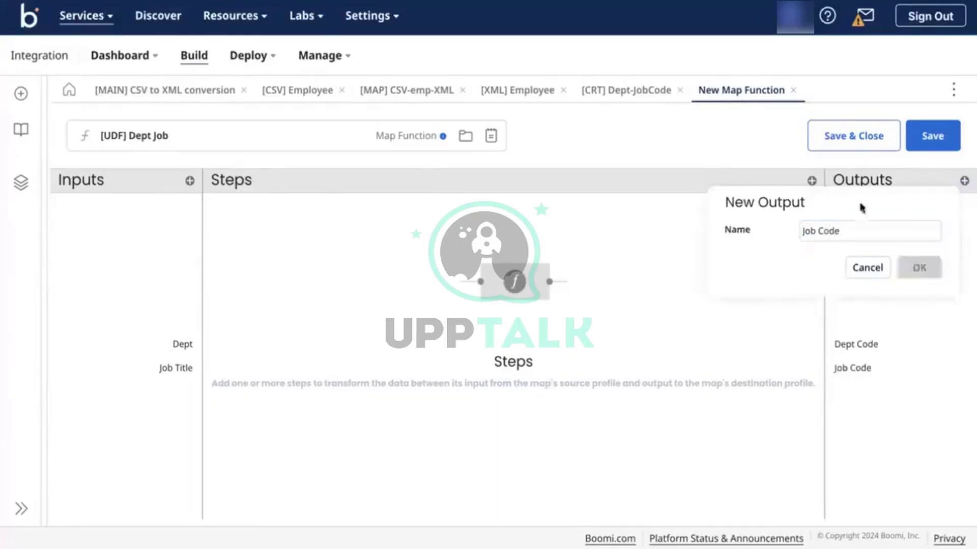
Add a Cross Reference Lookup step to the map function and select the [CRT] Dept-JobCode table for it.
left_click(812, 181)
left_click(489, 155)
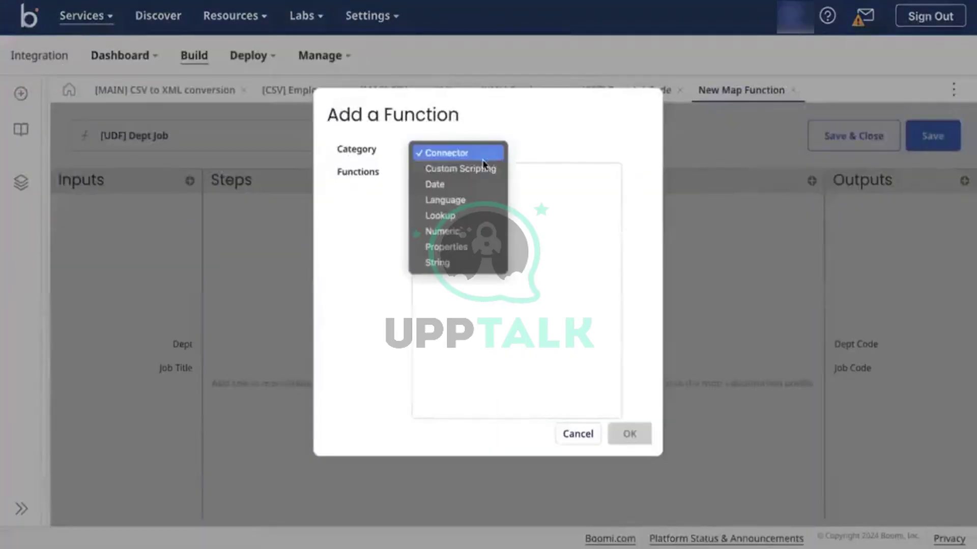
left_click(443, 213)
left_click(466, 188)
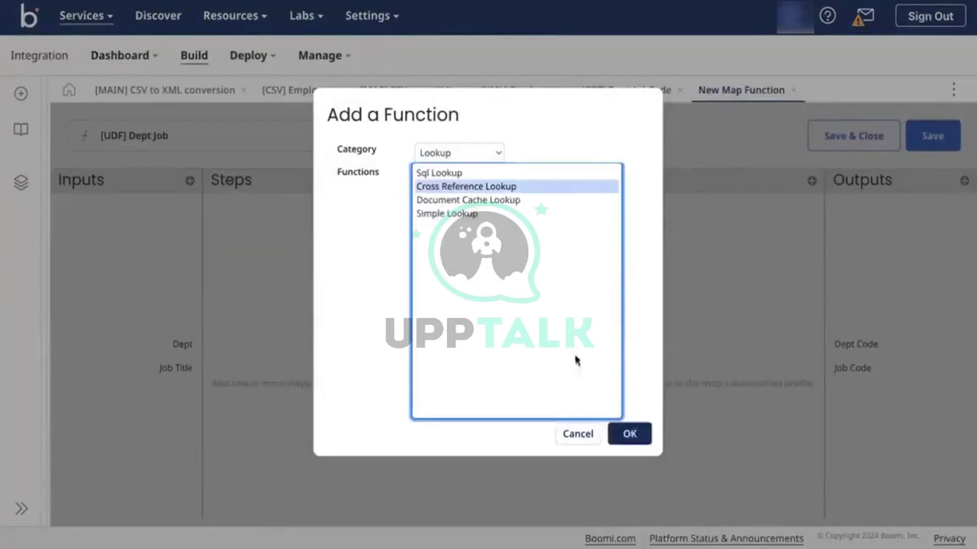
left_click(630, 434)
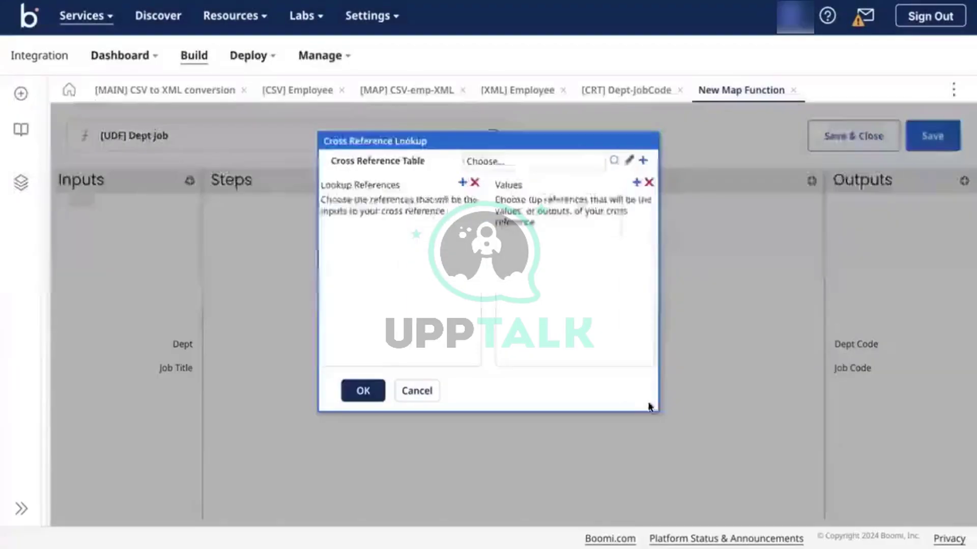
left_click(614, 161)
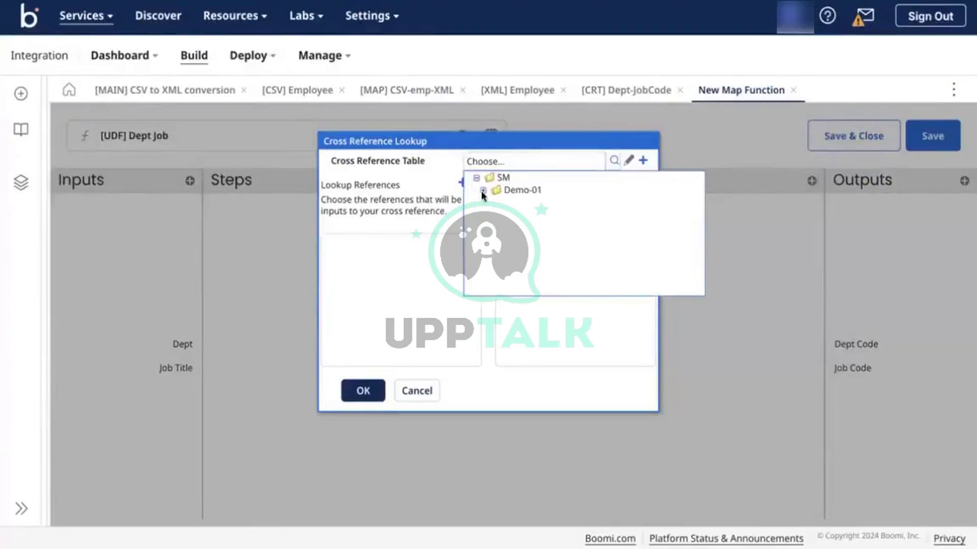
left_click(483, 191)
left_click(526, 207)
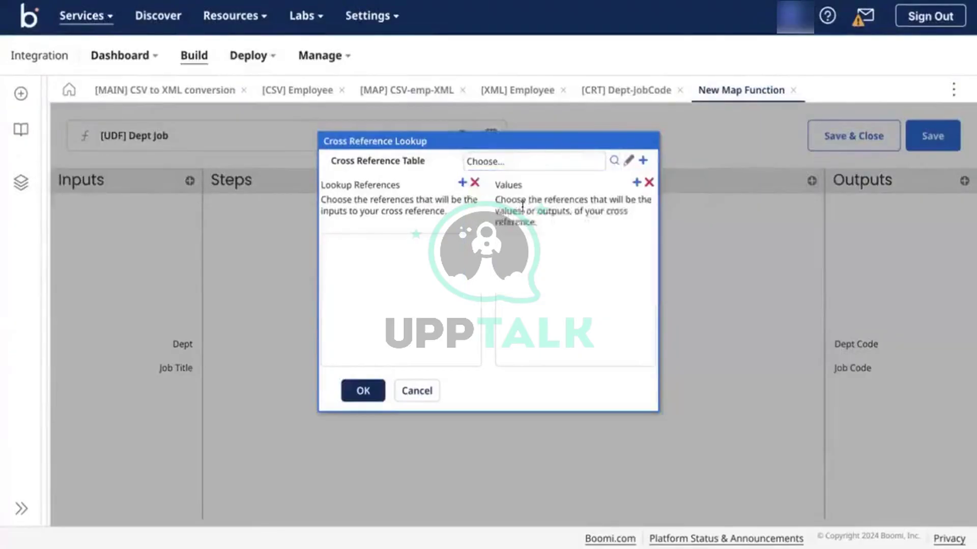
Add Department and Job Title as the Cross Reference Lookup's lookup references.
left_click(464, 183)
left_click(511, 235)
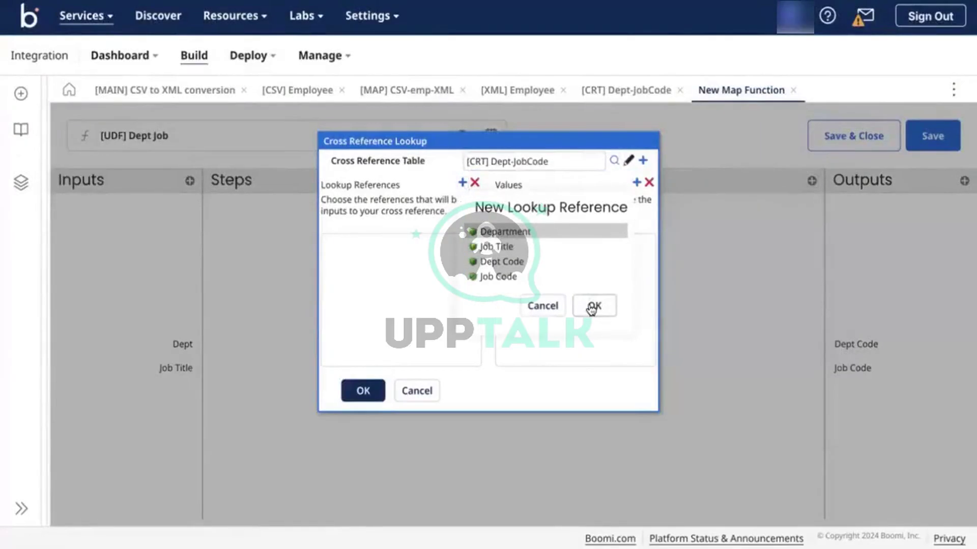
left_click(592, 307)
left_click(462, 182)
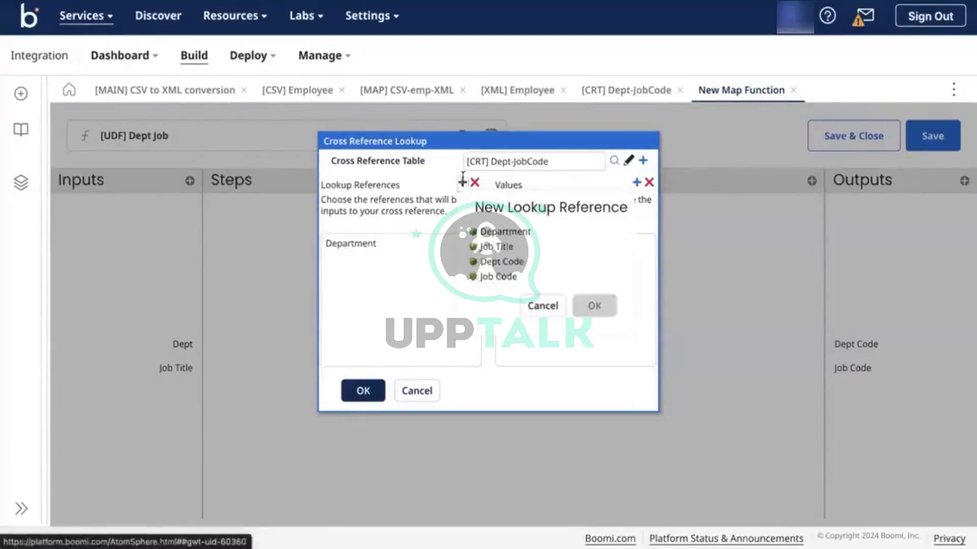
left_click(492, 247)
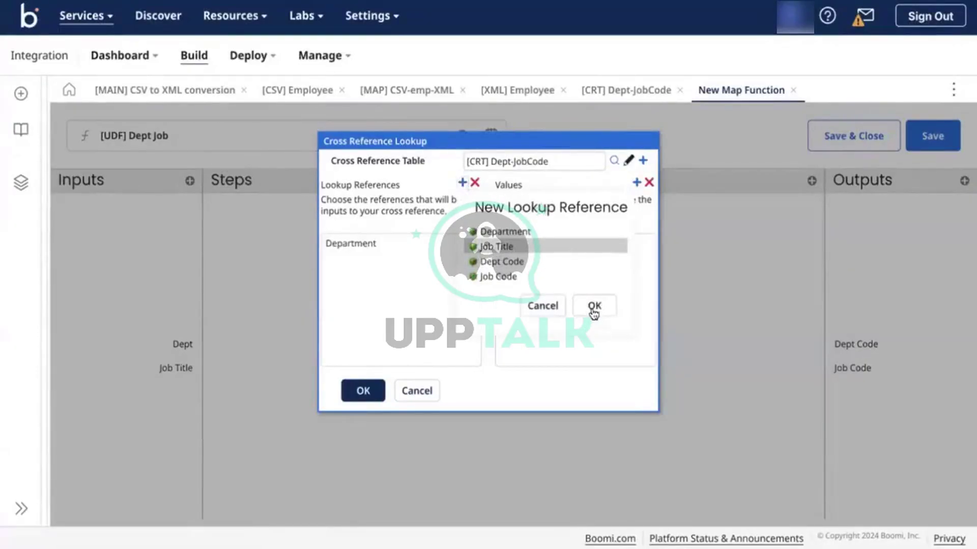
left_click(594, 307)
Add Dept Code and Job Code as the Cross Reference Lookup's output values and accept the lookup configuration.
left_click(637, 182)
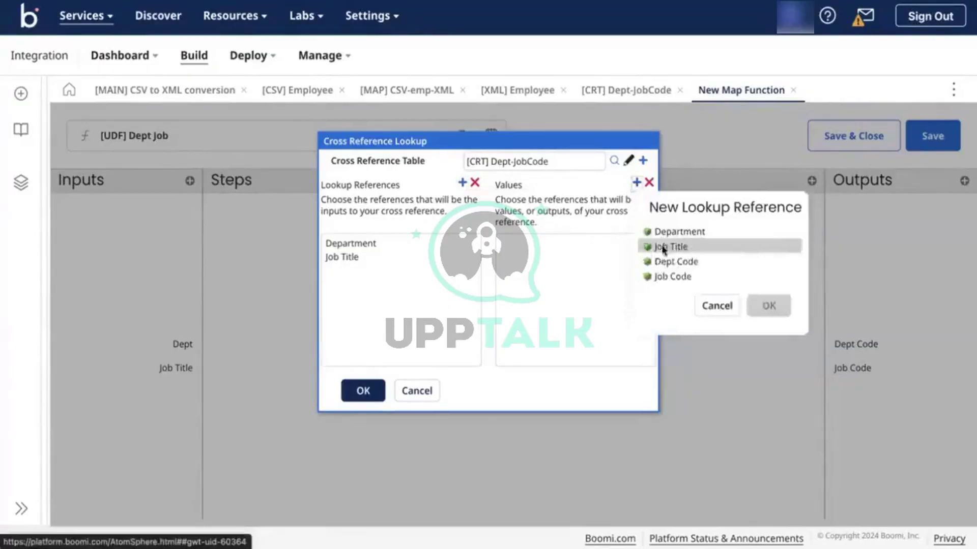
left_click(666, 261)
left_click(763, 307)
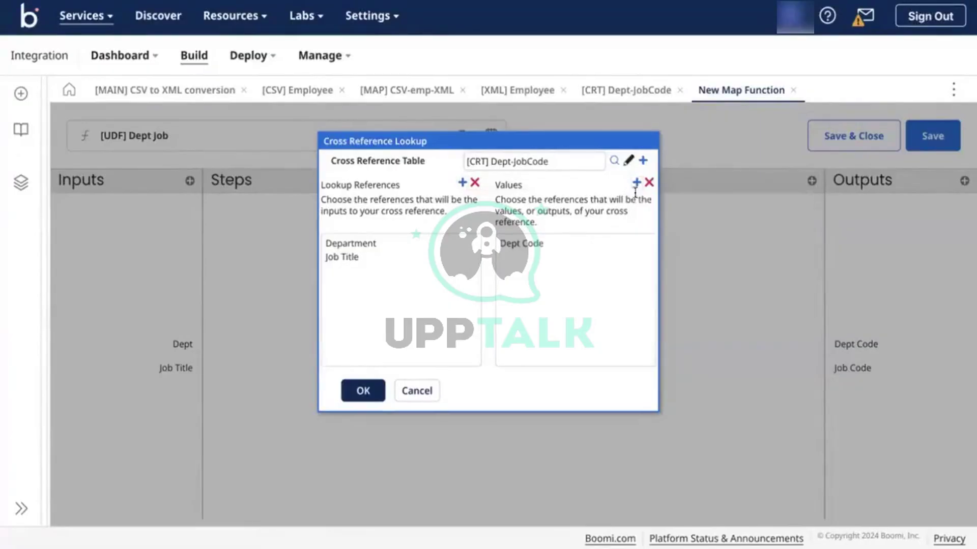
left_click(636, 182)
left_click(671, 277)
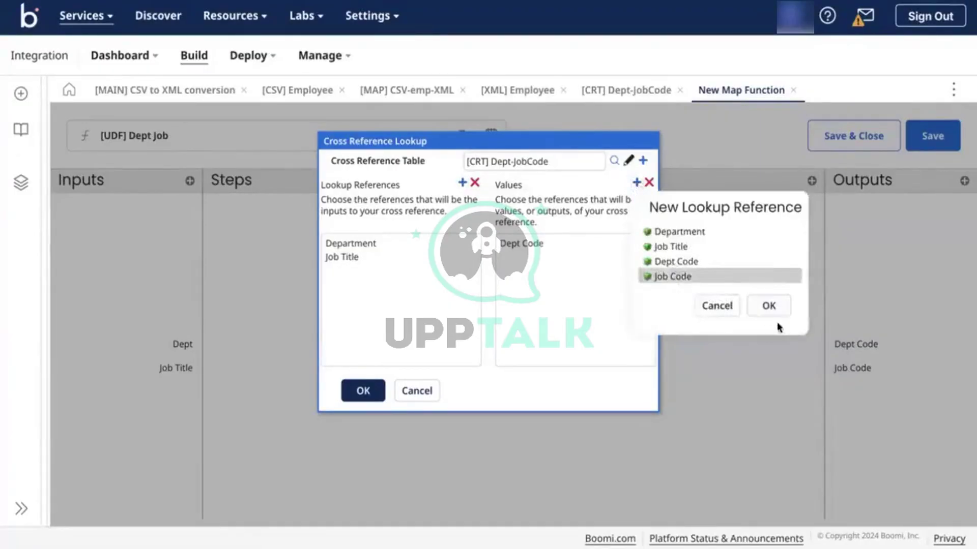
left_click(769, 305)
left_click(373, 393)
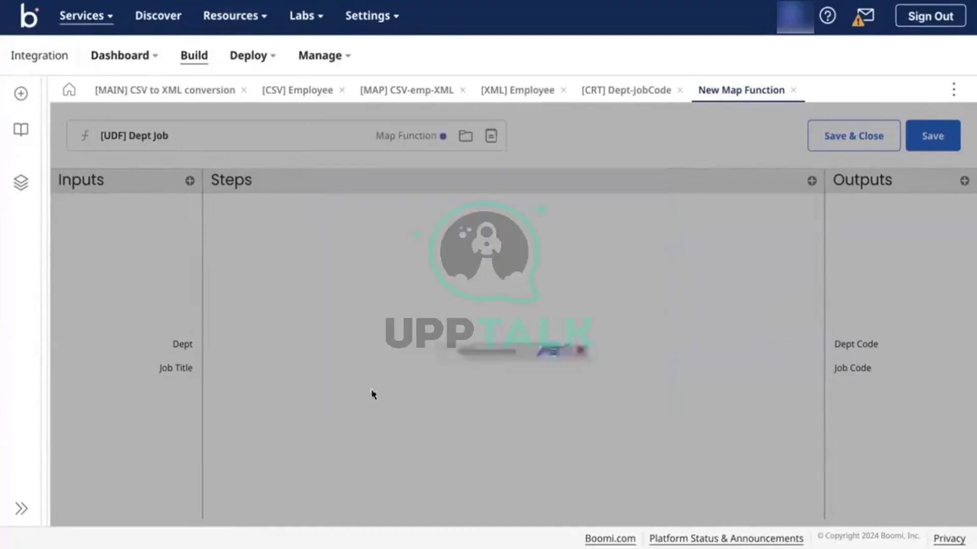
Reposition the Cross Reference Lookup step and connect the Dept and Job Title inputs to its Department and Job Title references.
left_click(672, 364)
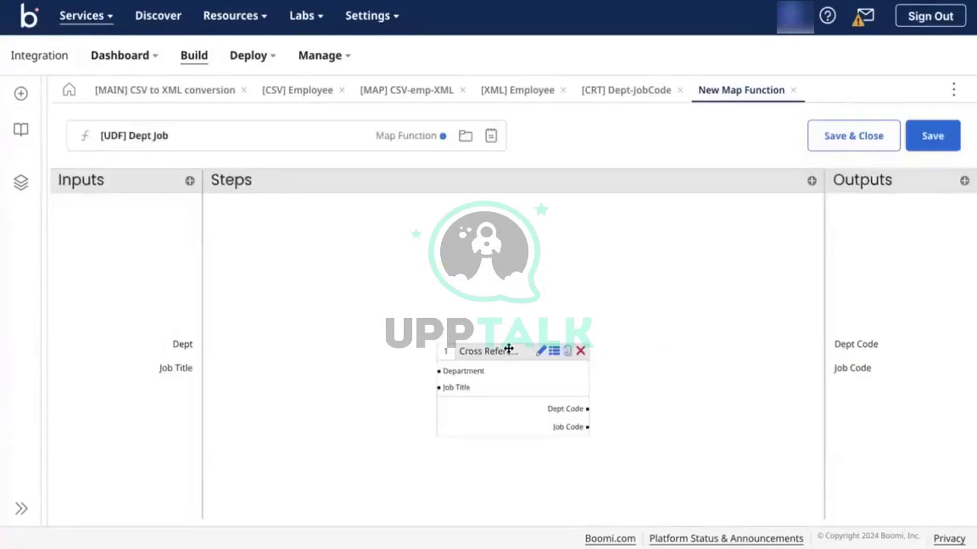
left_click_drag(509, 349, 344, 265)
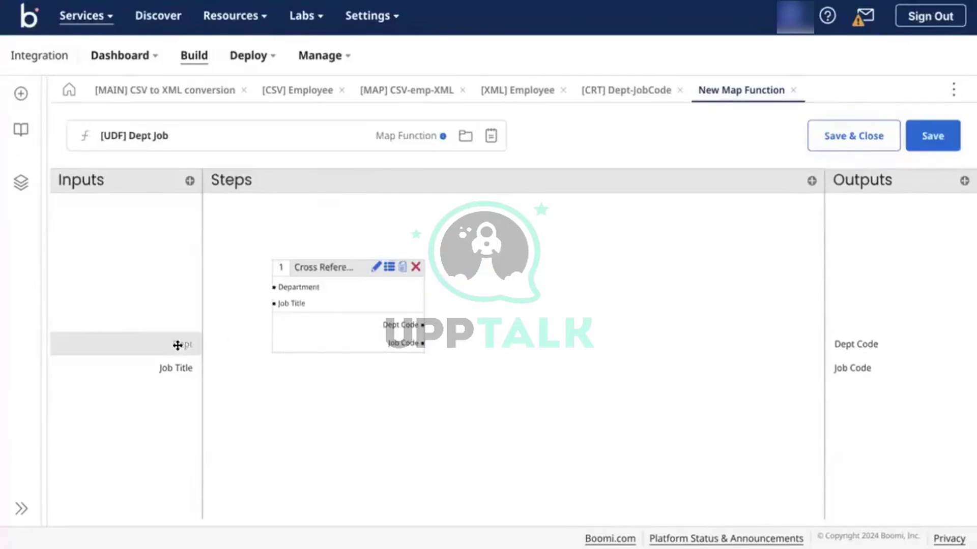
left_click_drag(178, 345, 274, 287)
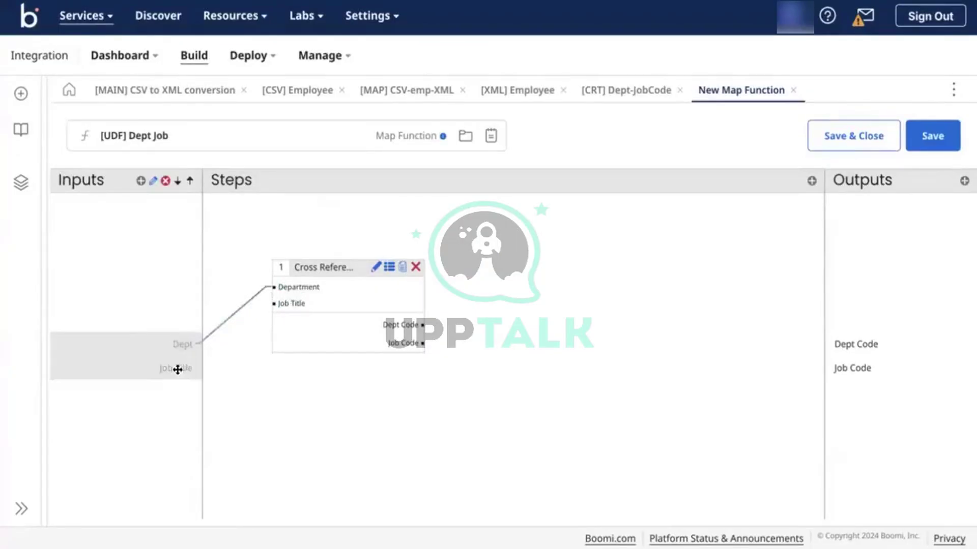
left_click_drag(178, 370, 274, 303)
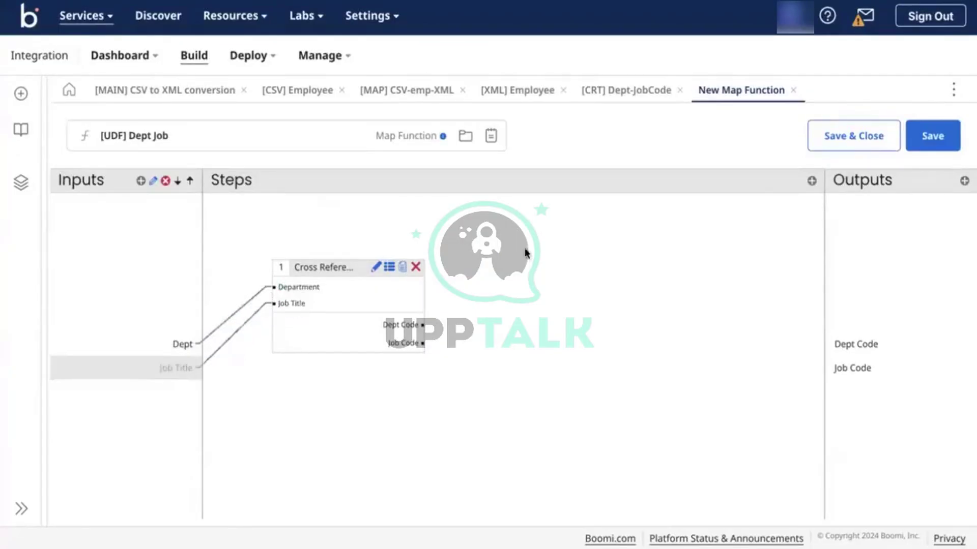
Add a String Concat step to the map function with "-" as its delimiter.
left_click(811, 181)
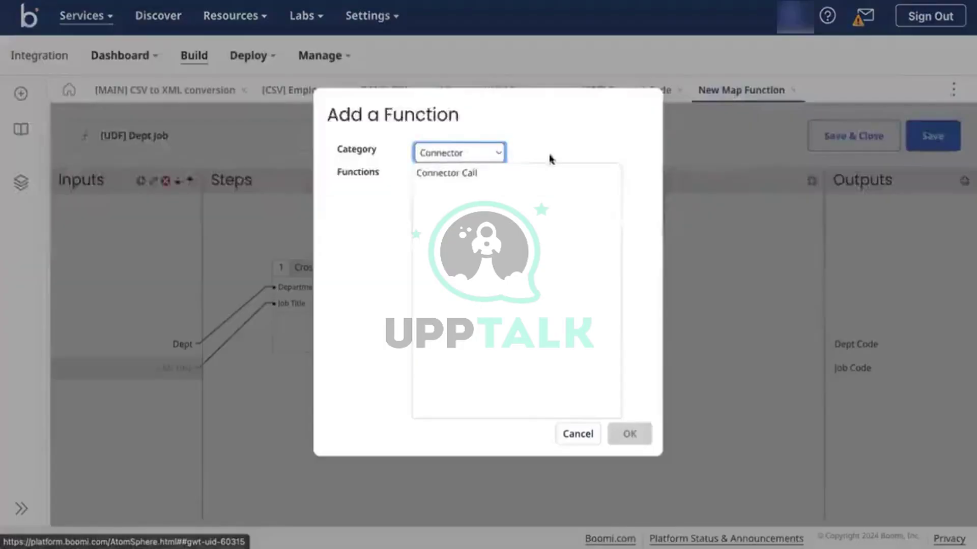
left_click(490, 159)
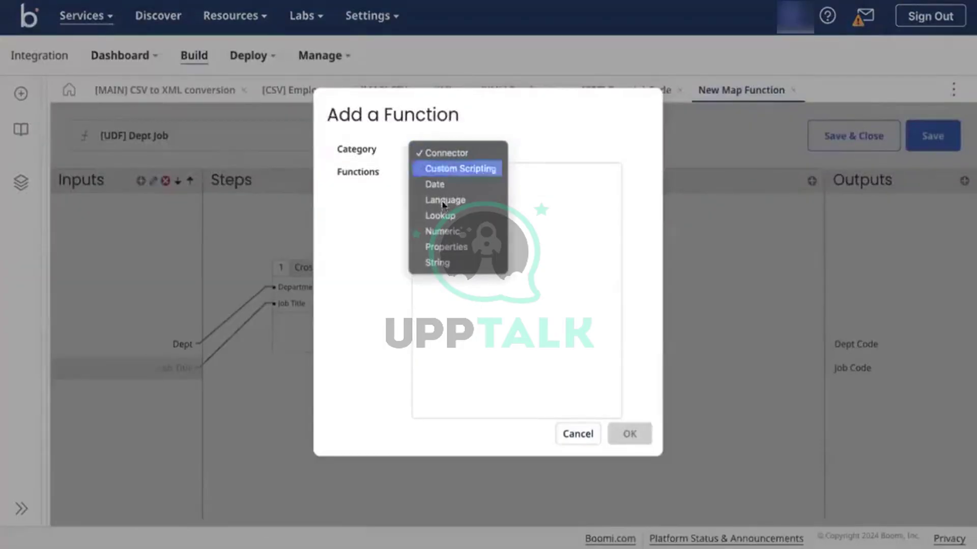
left_click(431, 263)
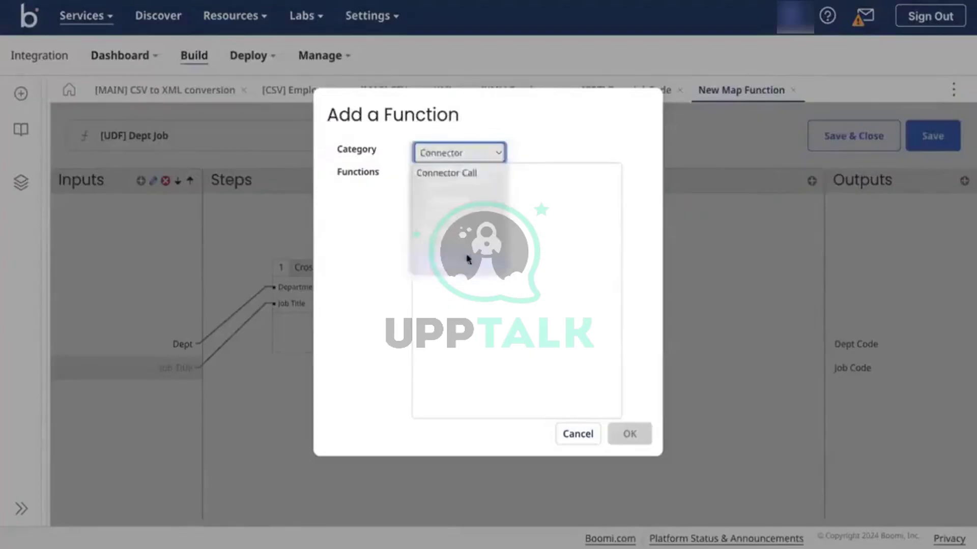
left_click(431, 241)
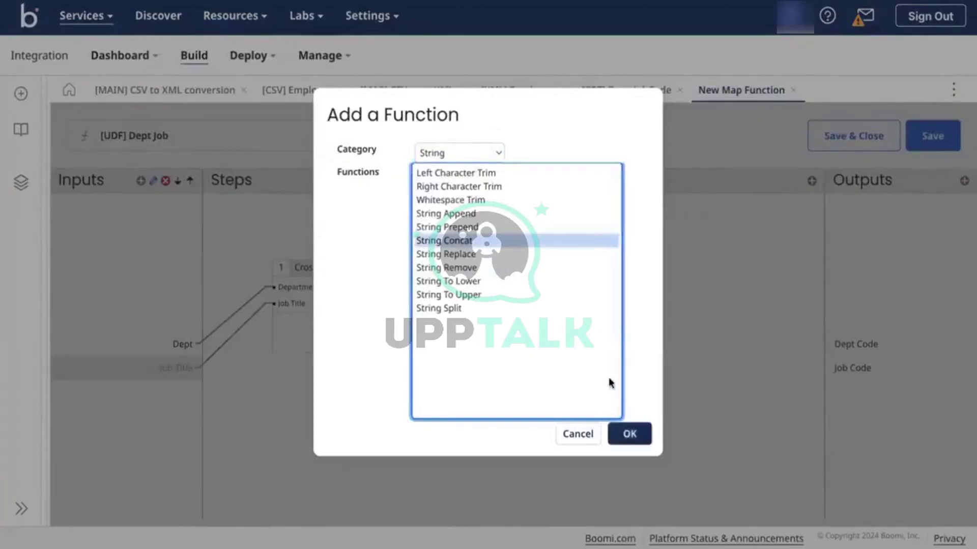
left_click(629, 433)
left_click(468, 178)
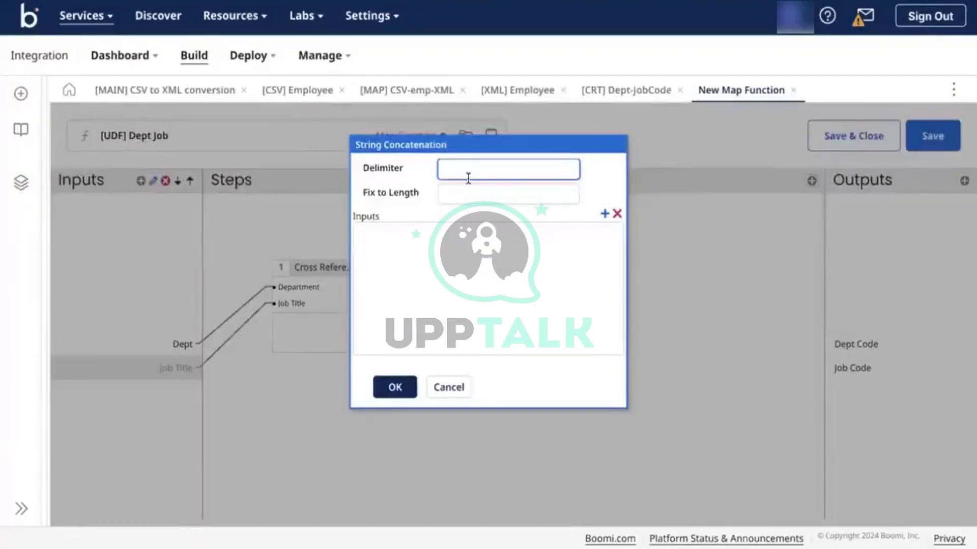
type("-")
Add DeptCode and JobCode as the String Concat inputs and accept the step without default values.
left_click(603, 213)
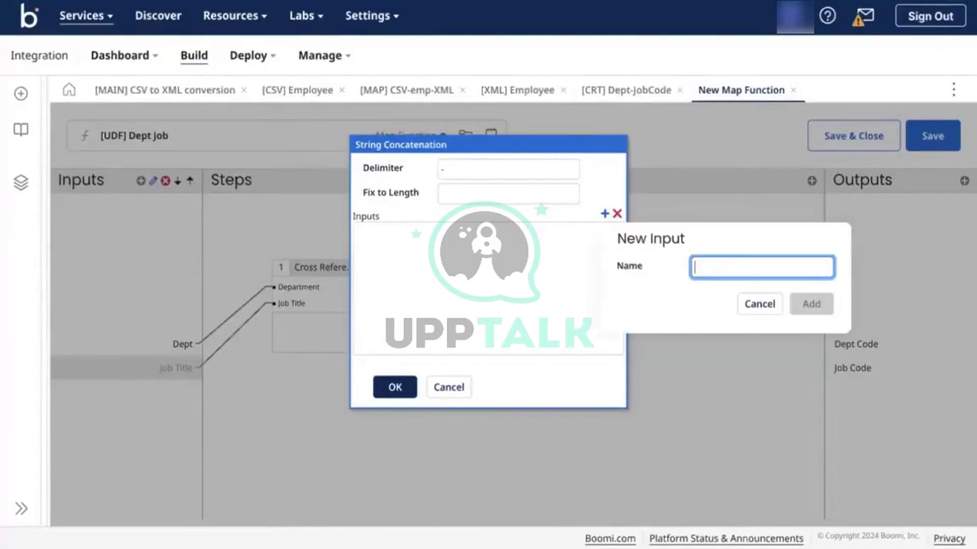
type("DeptCode")
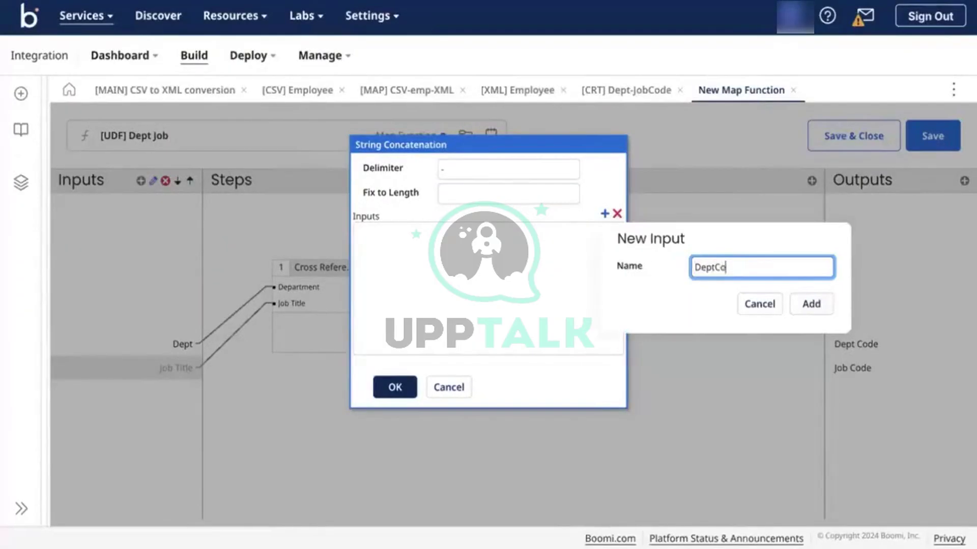
left_click(819, 305)
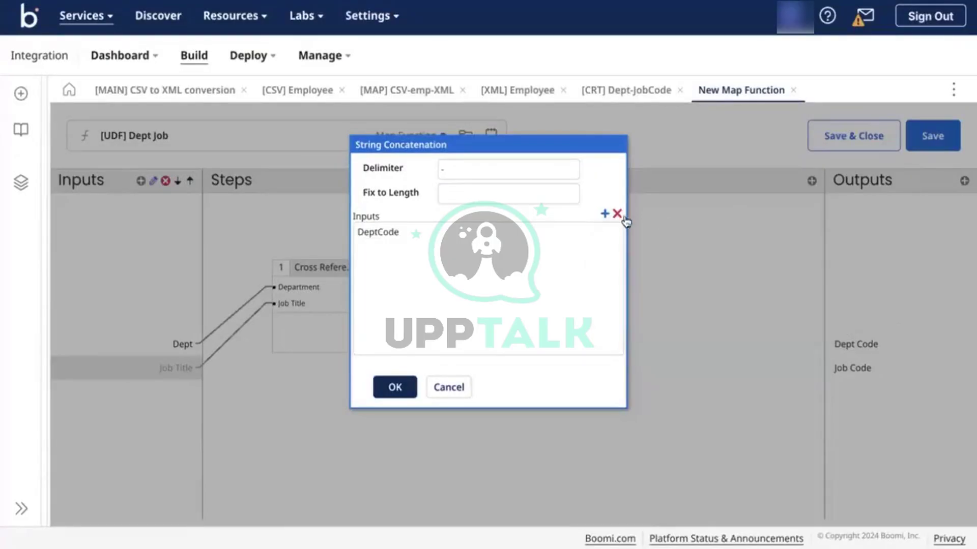
key("ctrl+a")
left_click(605, 215)
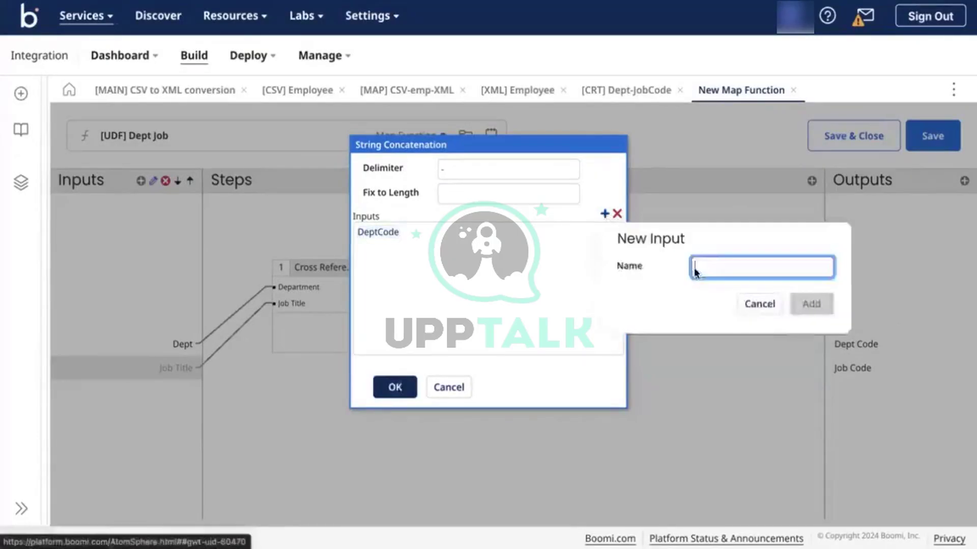
type("JobCode")
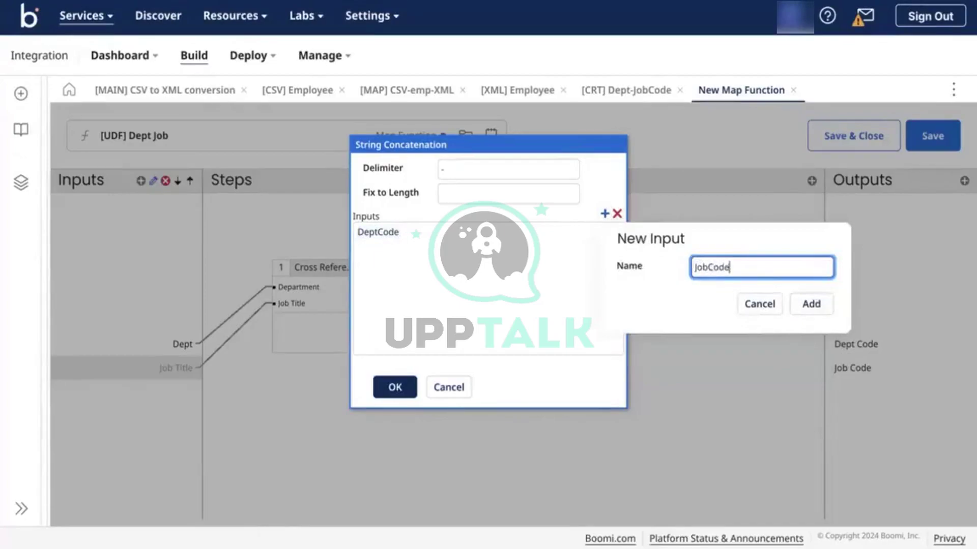
left_click(812, 304)
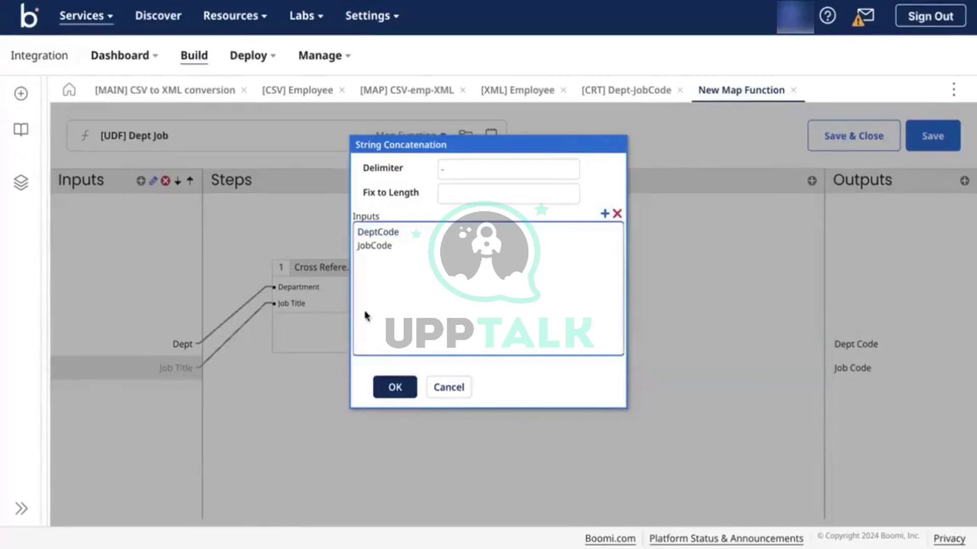
left_click(388, 399)
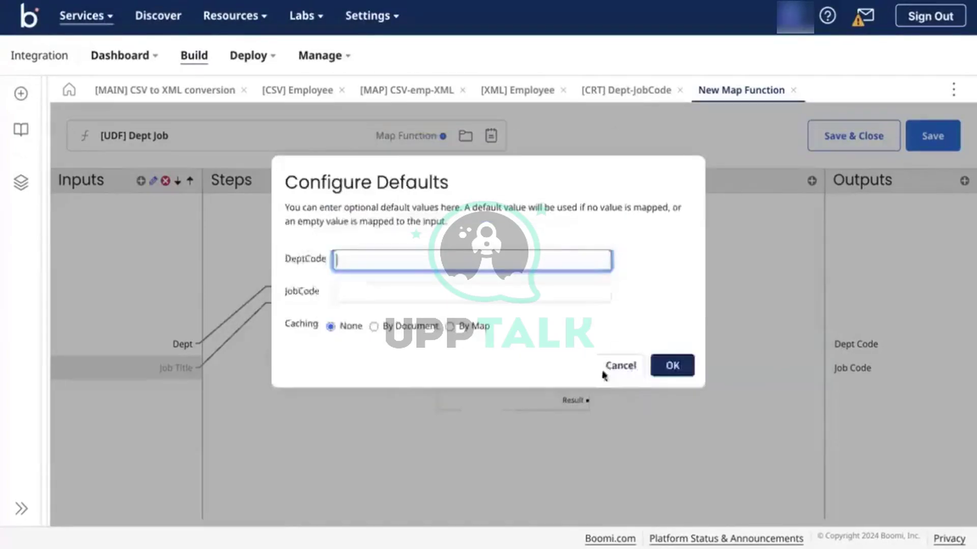
left_click(673, 364)
Connect the lookup's Dept Code and Job Code to the String Concat inputs and its Result to the Job Code output.
left_click_drag(499, 343, 591, 301)
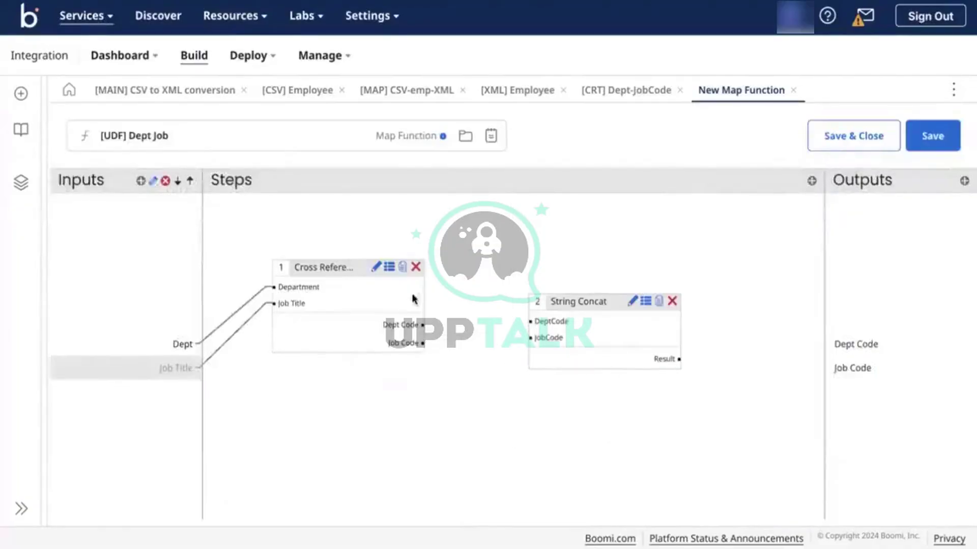
mouse_move(423, 325)
left_mouse_down()
mouse_move(534, 322)
mouse_move(535, 338)
left_mouse_up()
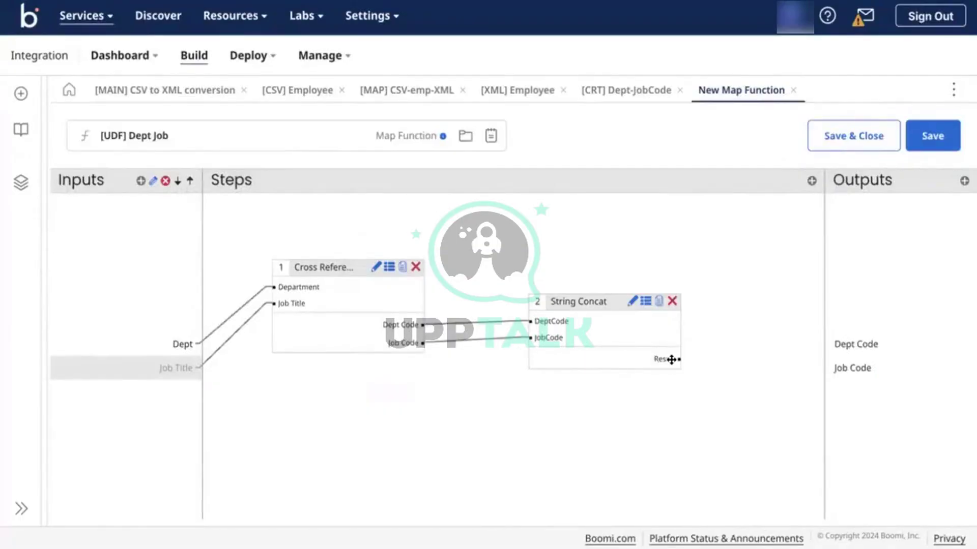
left_click_drag(680, 359, 850, 368)
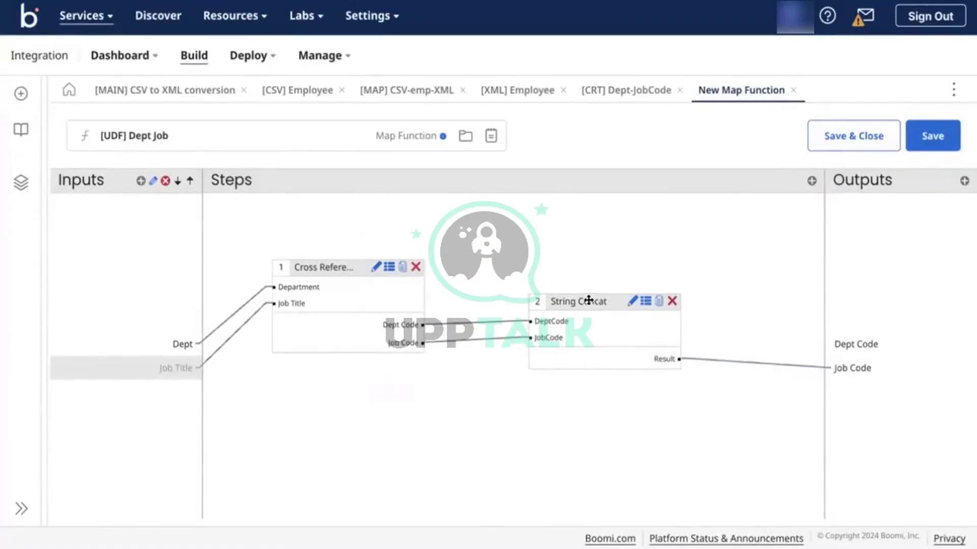
Connect the lookup's Dept Code directly to the function's Dept Code output and save the map function.
left_click_drag(590, 304, 567, 396)
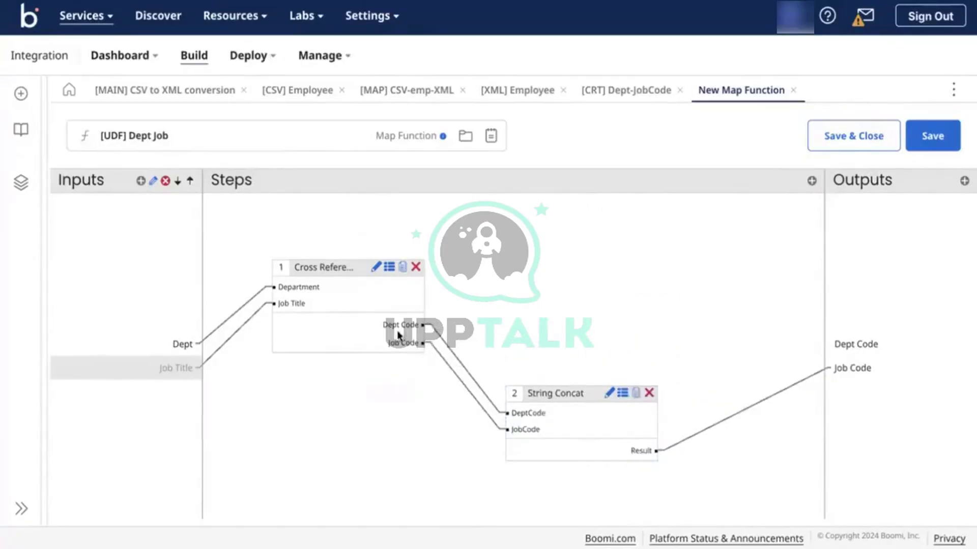
left_click_drag(400, 323, 855, 344)
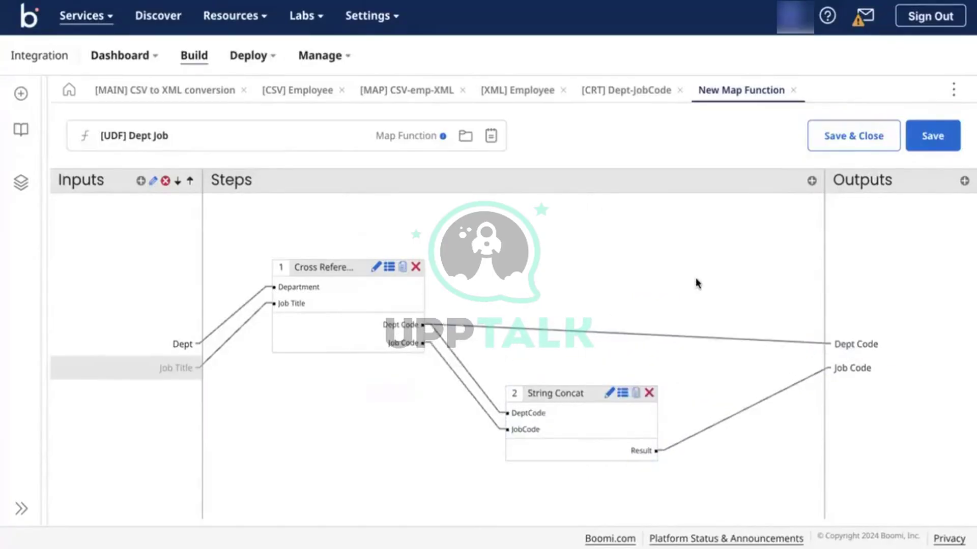
left_click(925, 138)
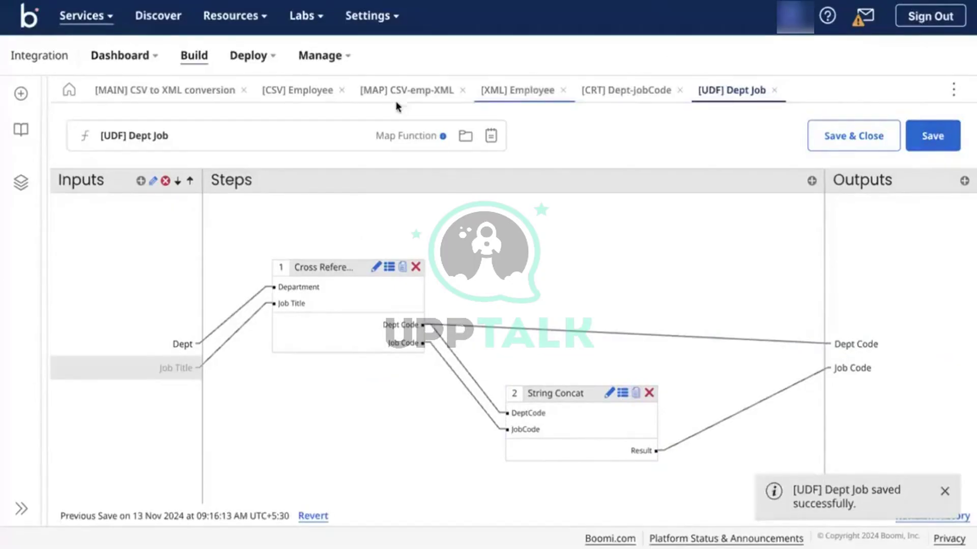
Add the [UDF] Dept Job function from Demo-01 to the [MAP] CSV-emp-XML map and delete the map's Cross Reference Lookup.
left_click(413, 92)
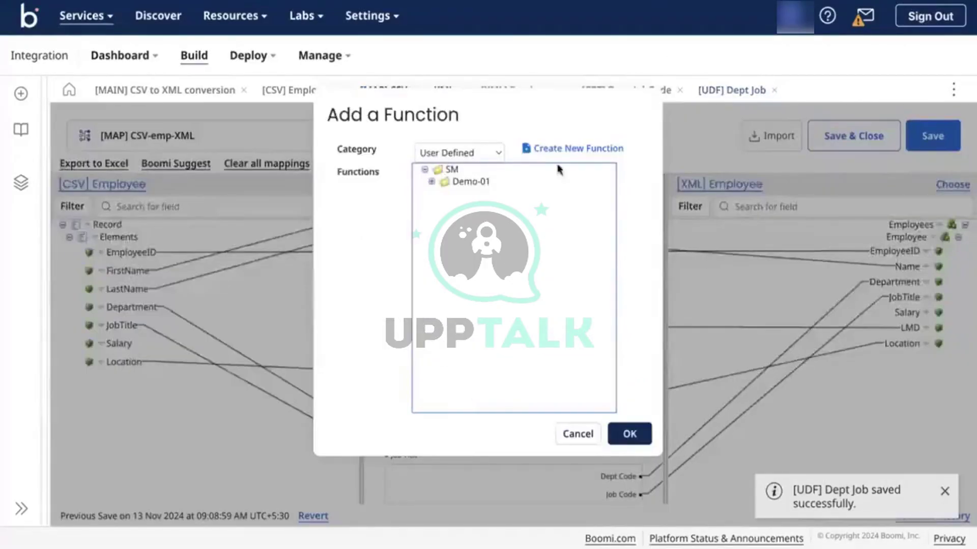
left_click(721, 90)
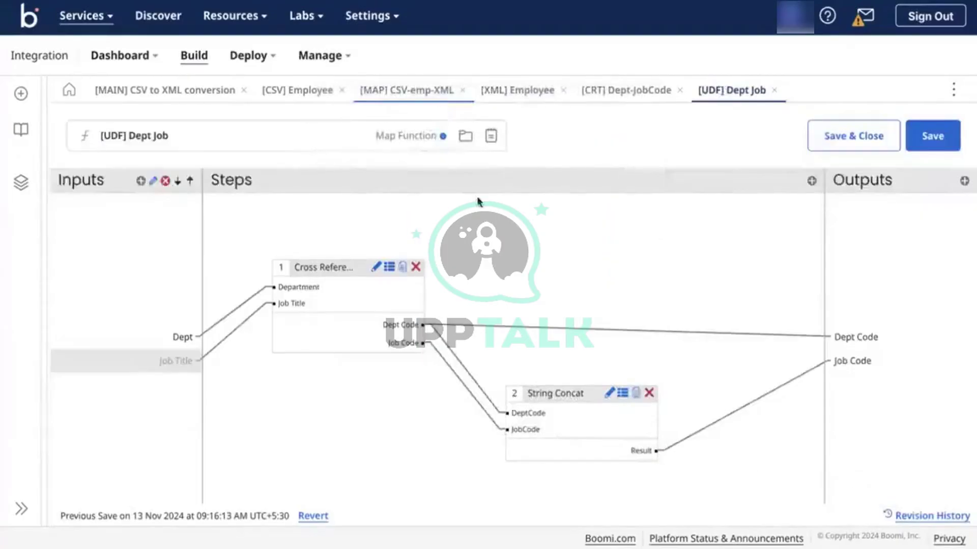
left_click(399, 91)
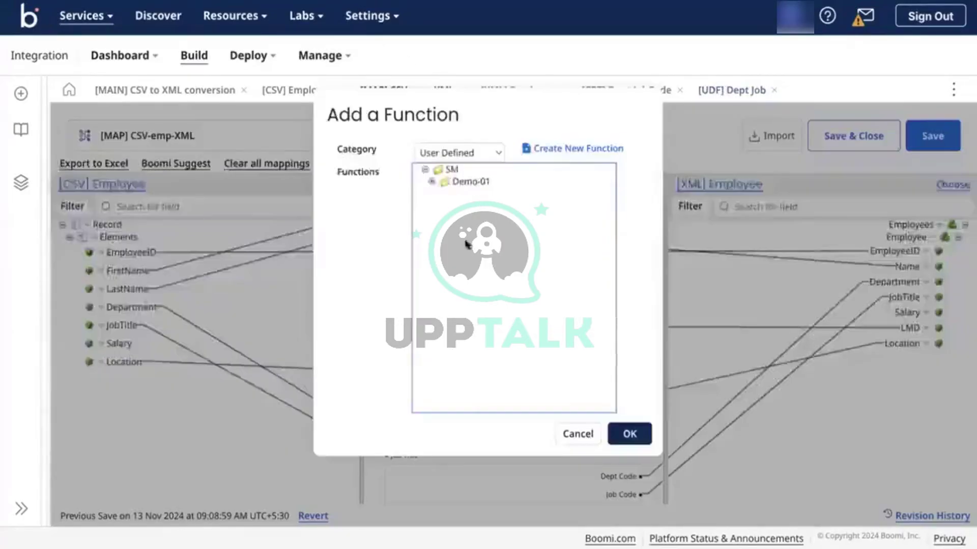
left_click(431, 181)
left_click(481, 197)
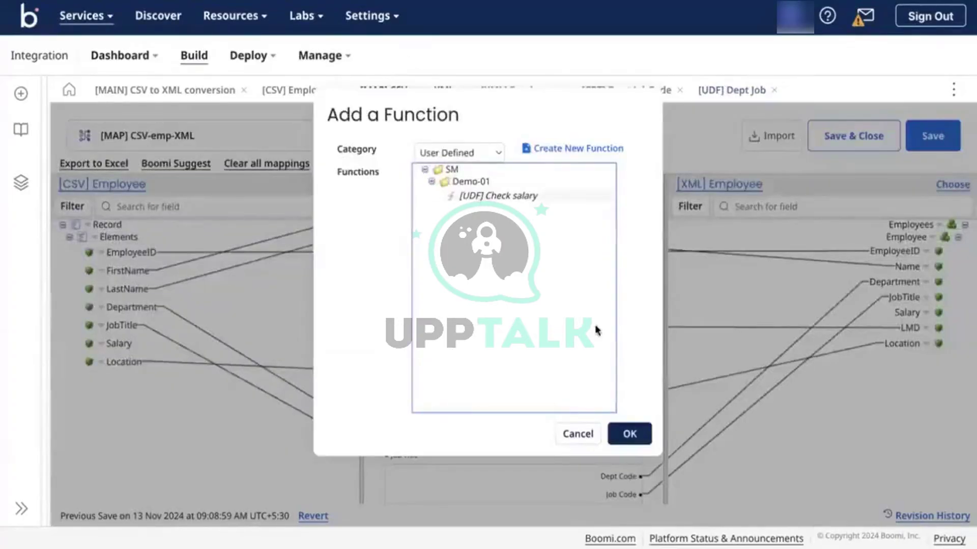
left_click(629, 434)
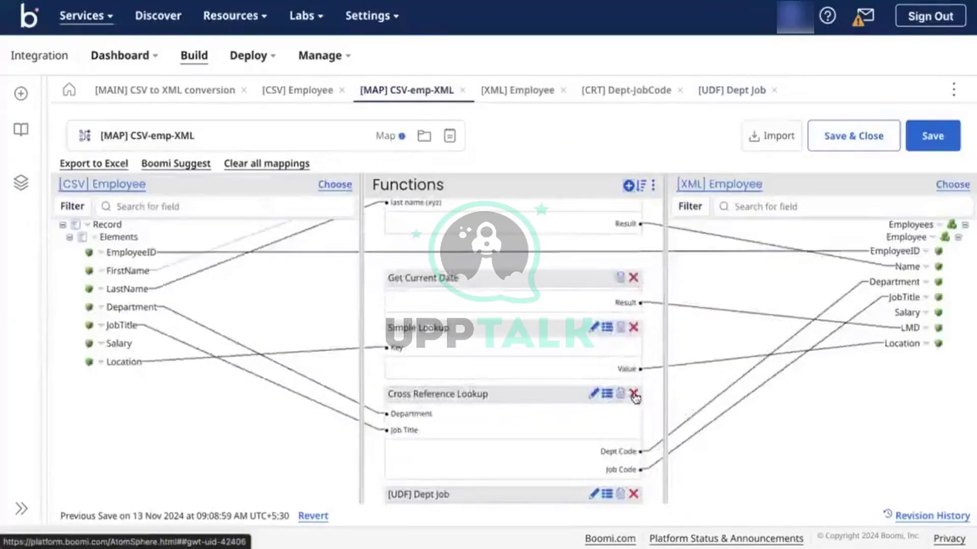
left_click(634, 396)
left_click(590, 303)
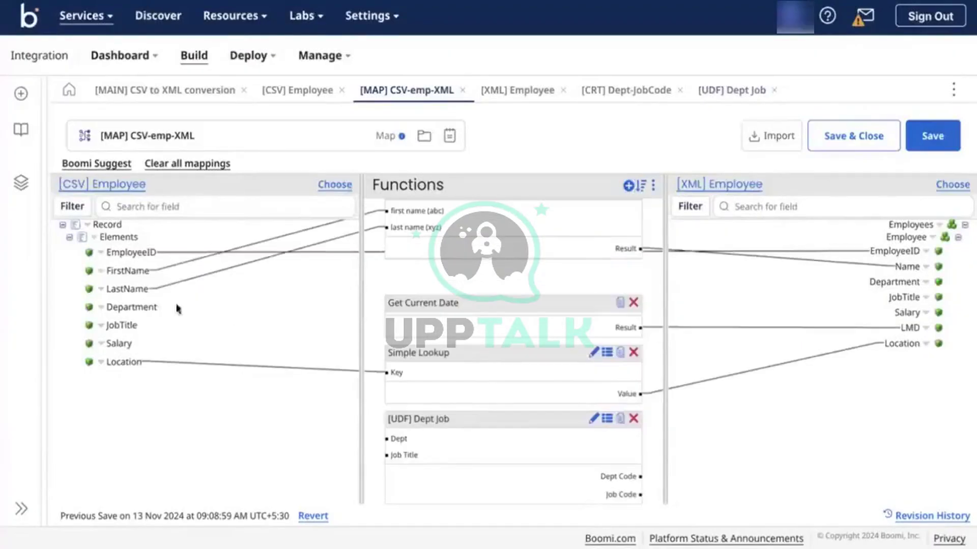
Map the CSV Department and JobTitle through [UDF] Dept Job to the XML Department and JobTitle, and save the map.
left_click_drag(148, 307, 133, 327)
left_click_drag(613, 474, 890, 283)
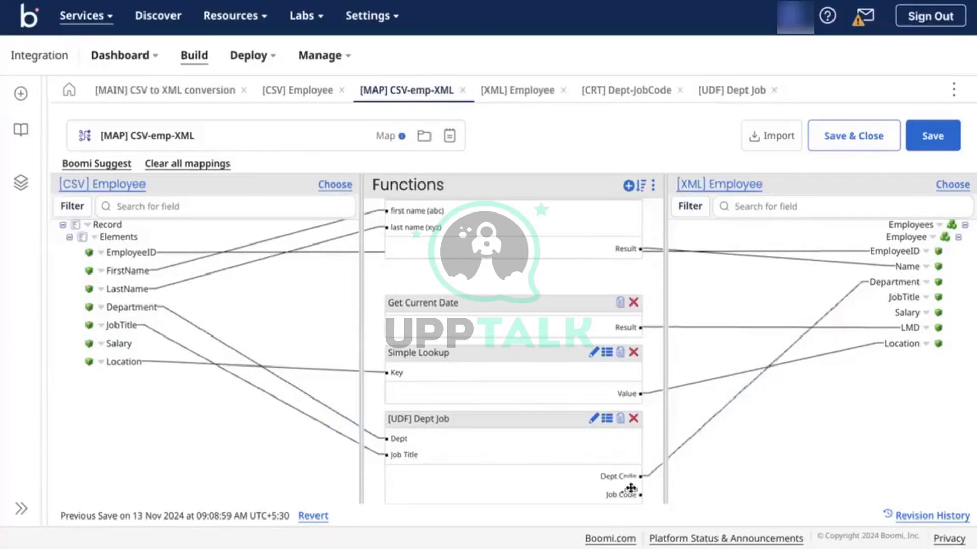
left_click_drag(623, 495, 899, 301)
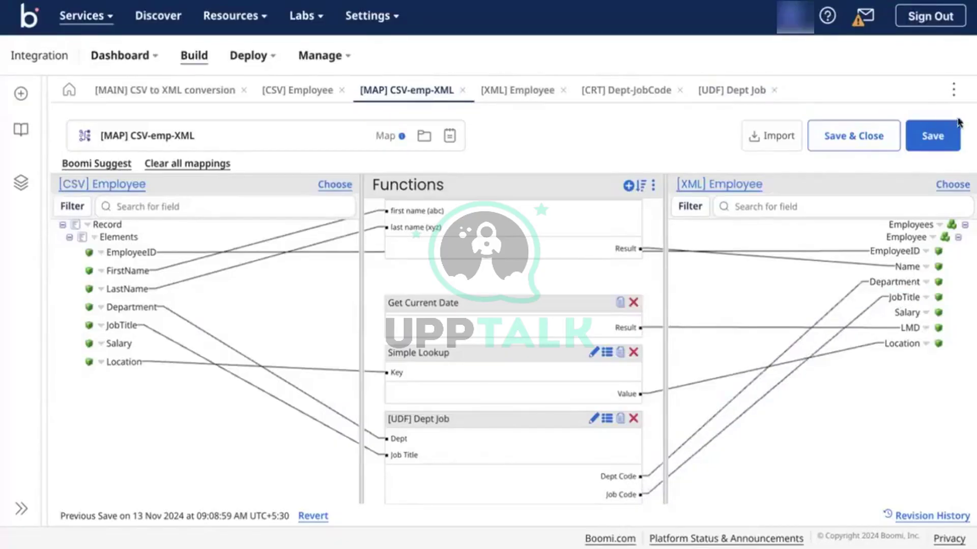
left_click(933, 135)
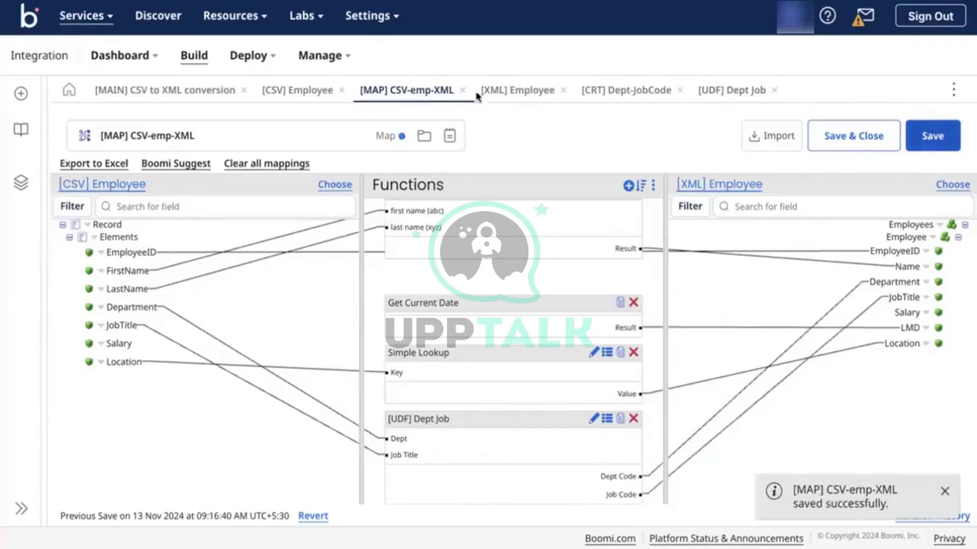
Run a test of the [MAIN] CSV to XML conversion process.
left_click(209, 92)
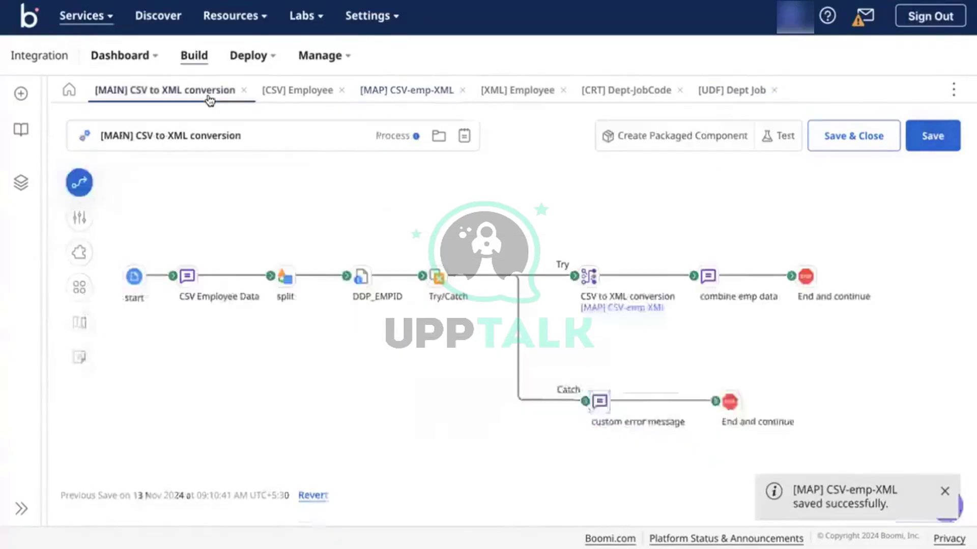
left_click(778, 136)
left_click(753, 148)
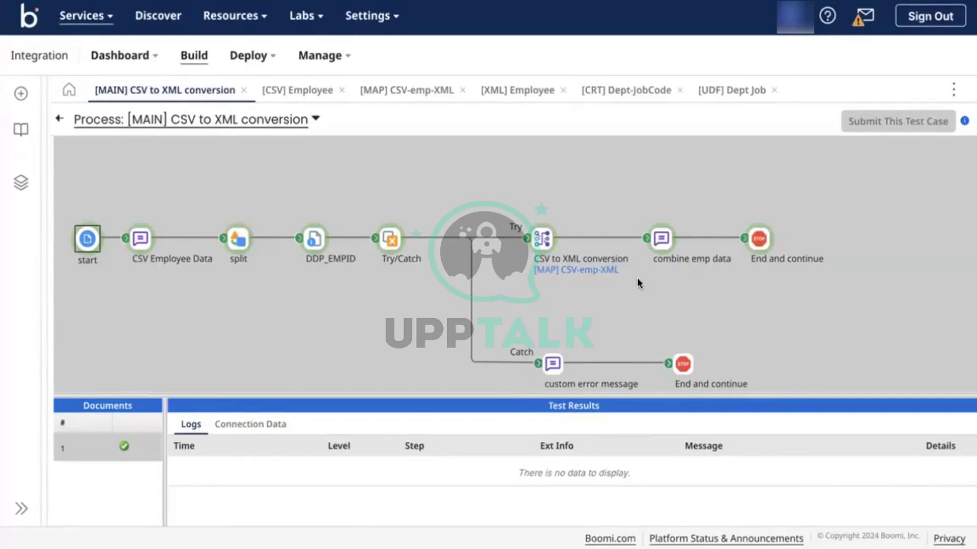
View the first source document of the "combine emp data" step in the test results.
left_click(663, 238)
left_click(232, 424)
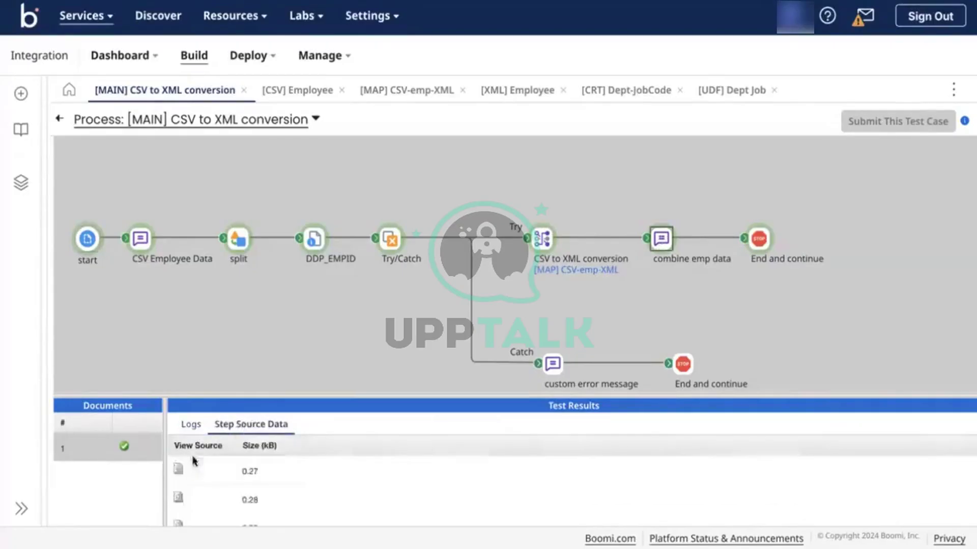
left_click(178, 470)
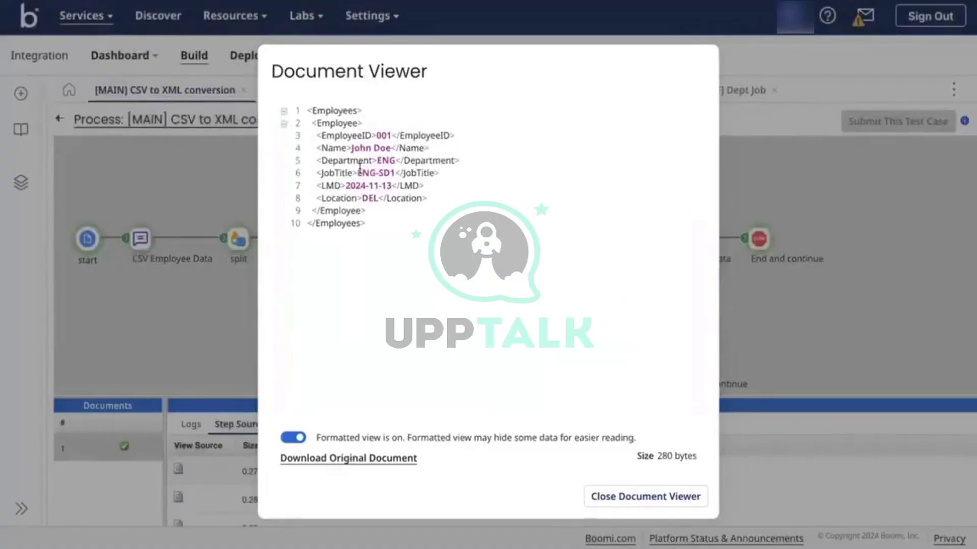
Check the JobTitle value in the open XML source document and close the document.
left_click_drag(394, 170, 357, 173)
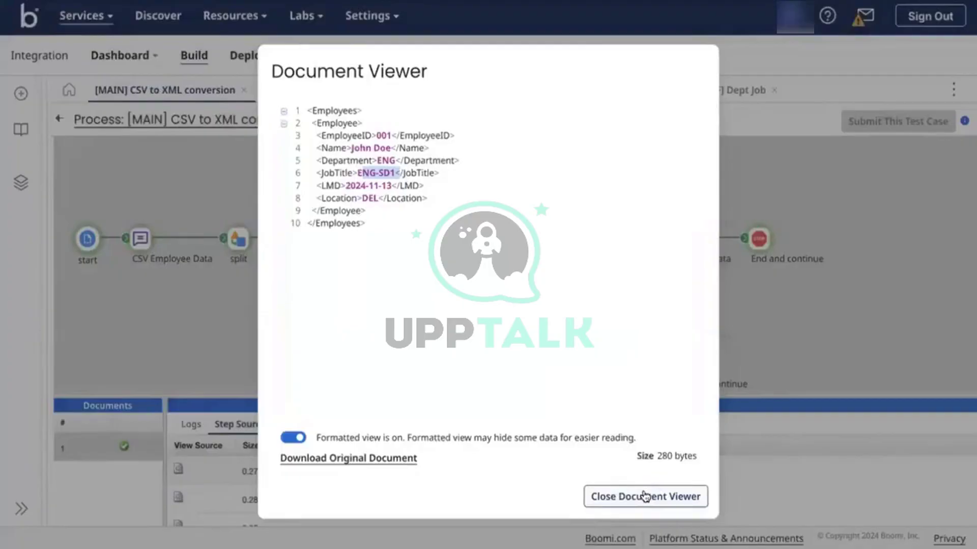
left_click(659, 497)
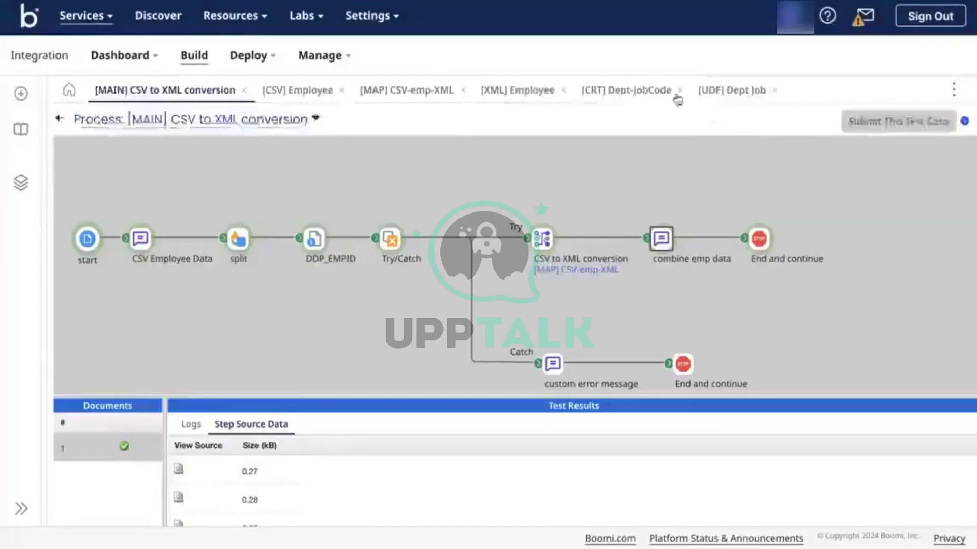
Look through the function categories that can be added as steps in the [UDF] Dept Job map function.
left_click(727, 91)
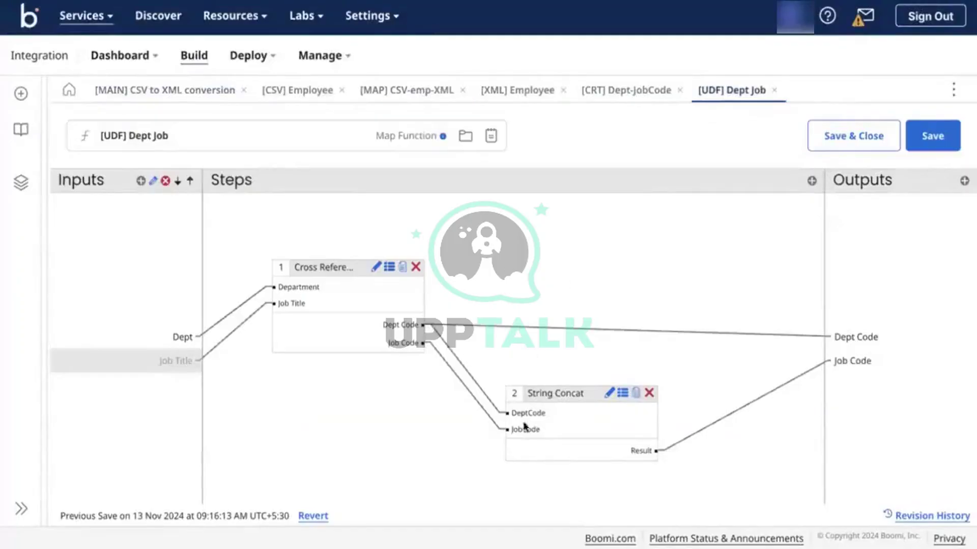
left_click(811, 182)
left_click(460, 154)
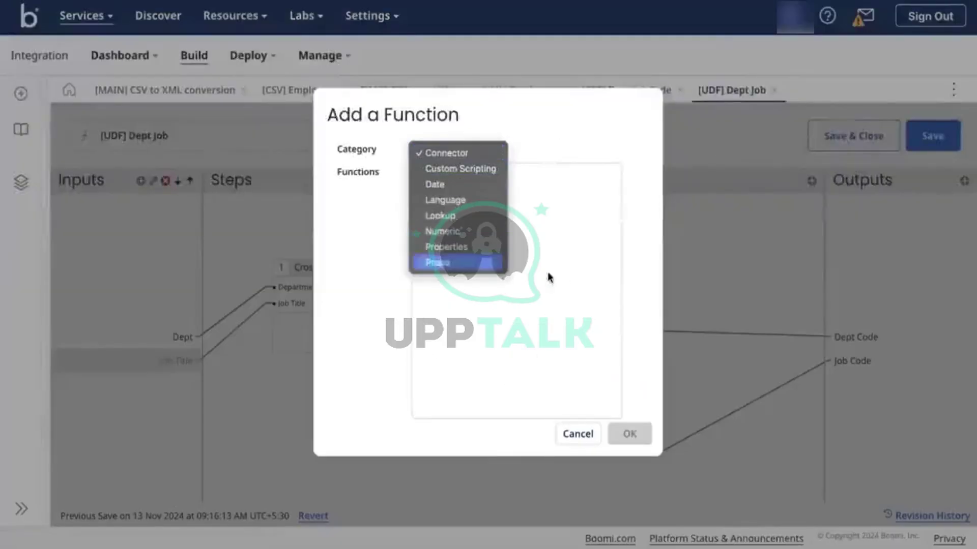
left_click(567, 436)
left_click(579, 434)
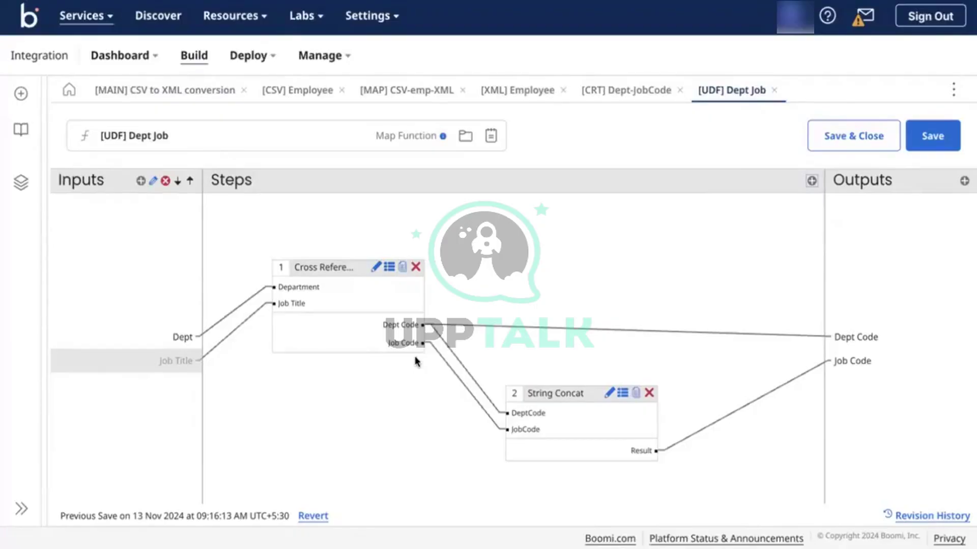
Add a Simple Lookup step with an empty table and default settings to [UDF] Dept Job, placing it below the Cross Reference Lookup.
mouse_move(328, 268)
left_mouse_down()
mouse_move(286, 244)
mouse_move(313, 236)
left_mouse_up()
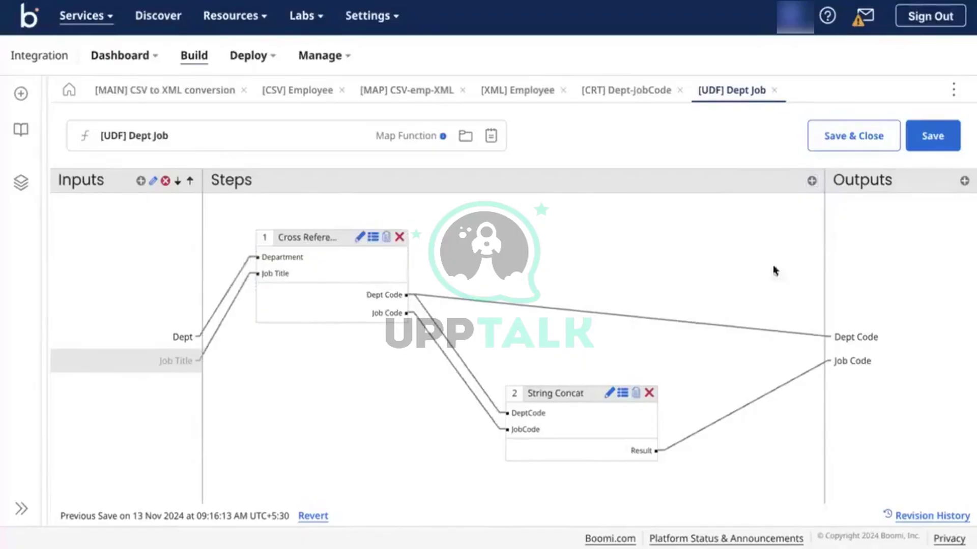
left_click(812, 182)
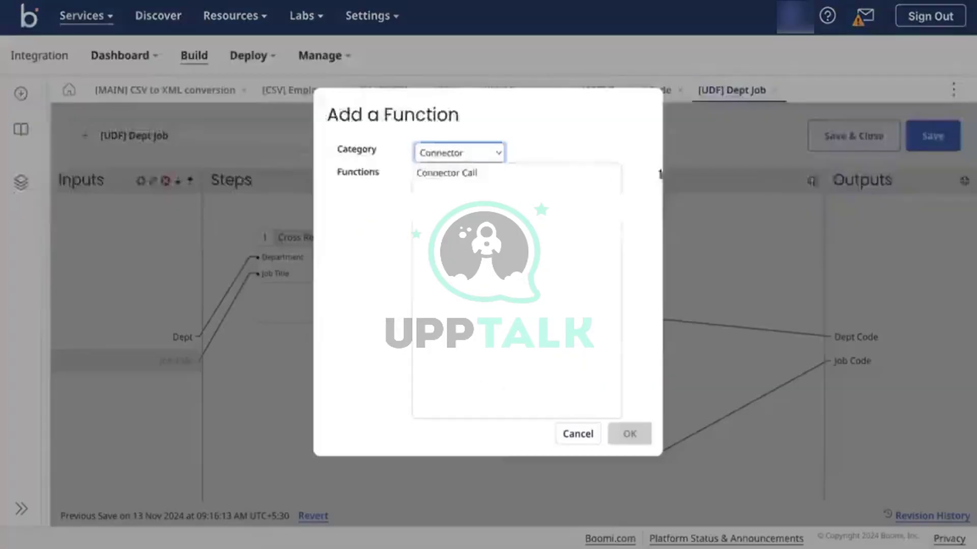
left_click(447, 151)
left_click(440, 214)
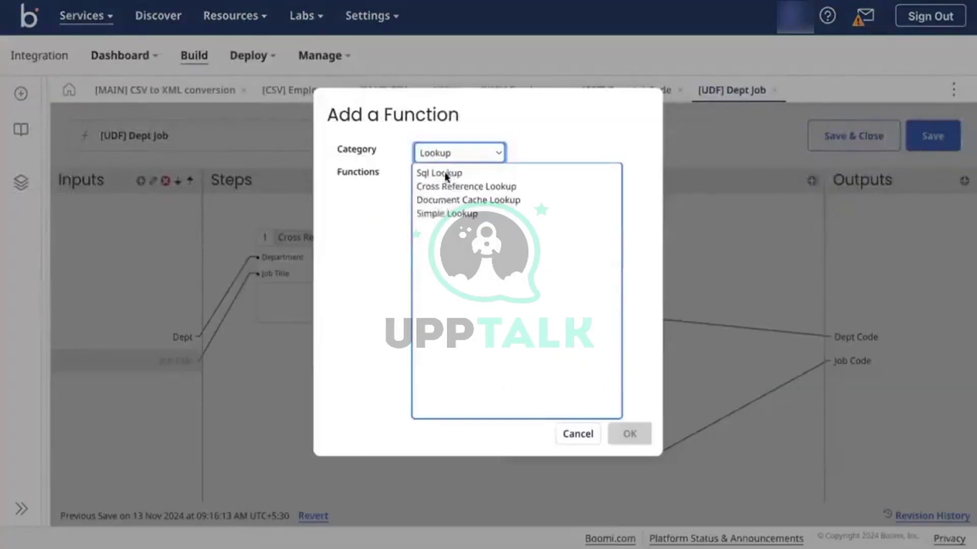
left_click(441, 214)
left_click(629, 434)
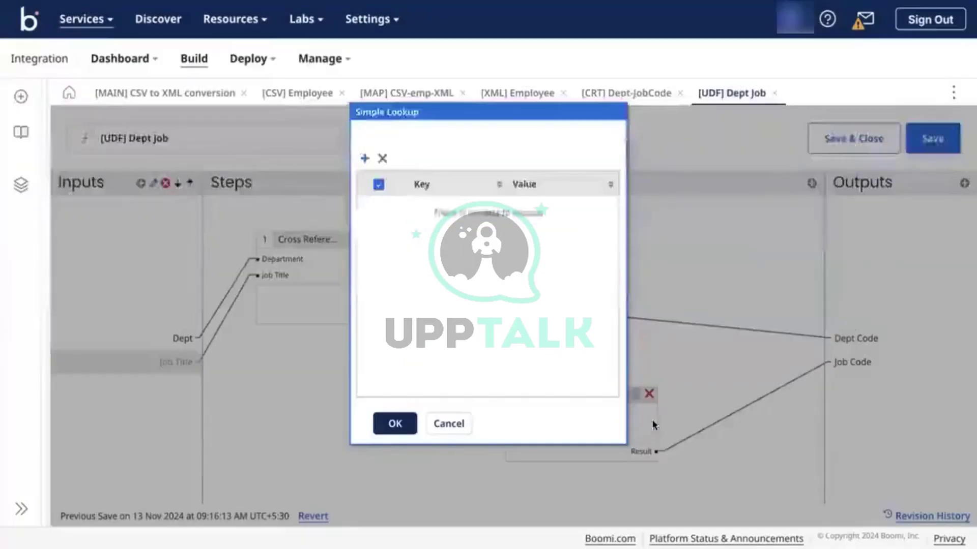
left_click(405, 431)
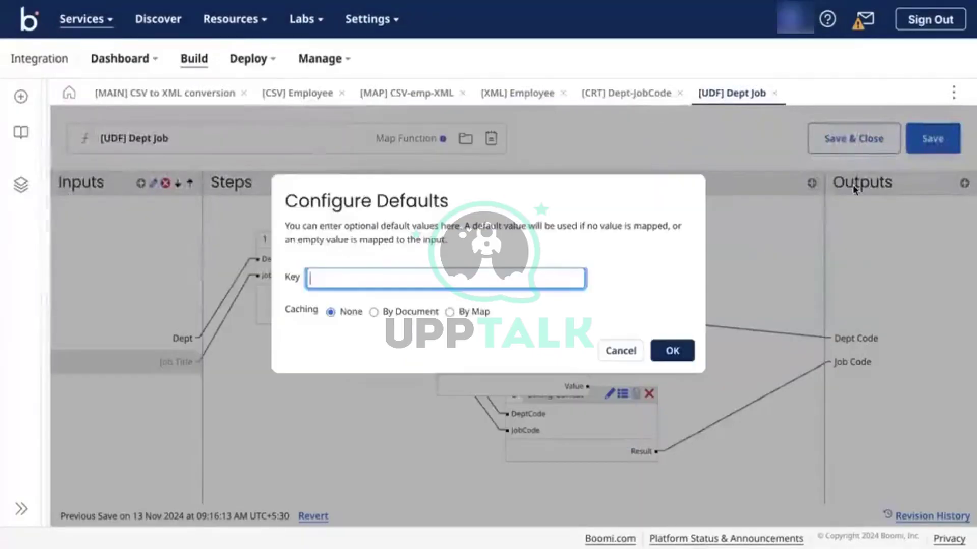
left_click(671, 350)
left_click_drag(484, 345, 334, 406)
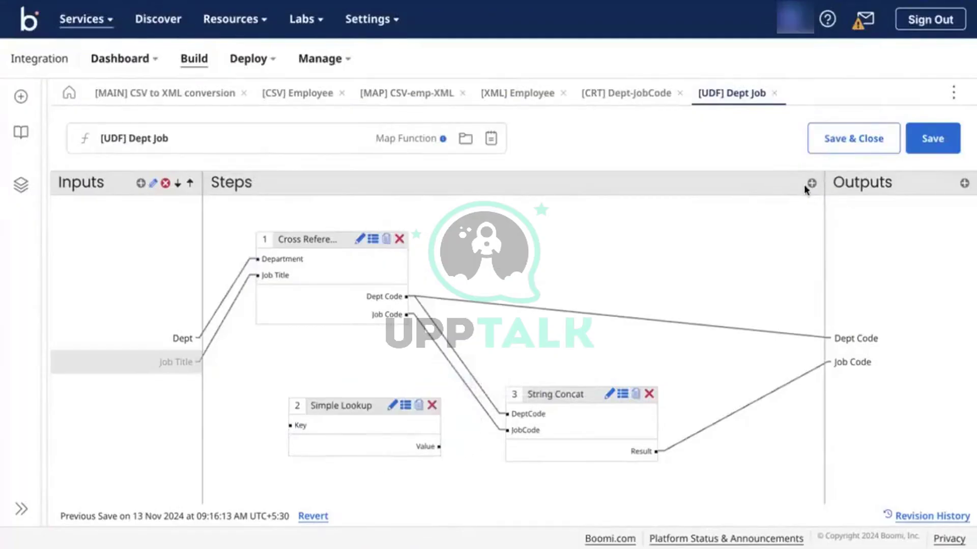
Duplicate the String Concat step twice and place both copies side by side below the existing steps.
left_click(636, 396)
left_click(715, 500)
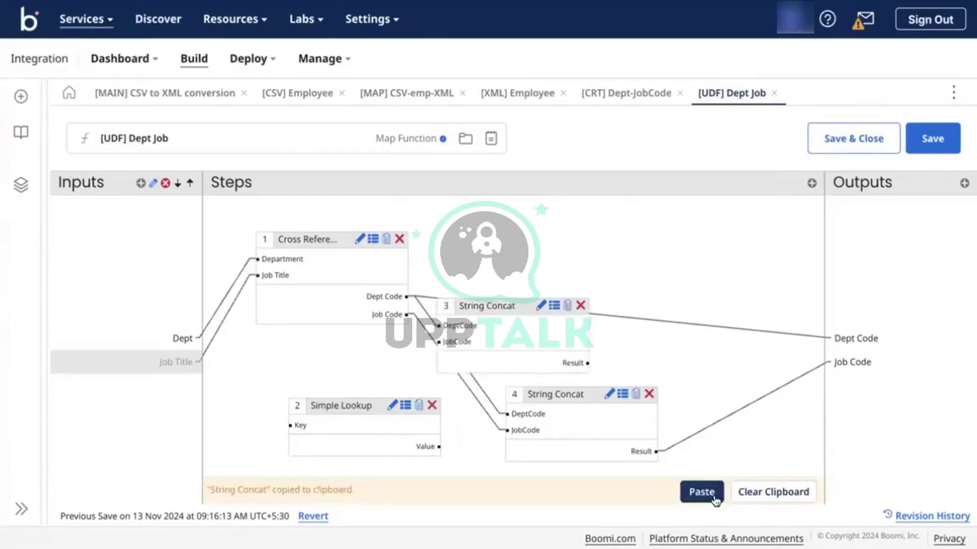
left_click(715, 500)
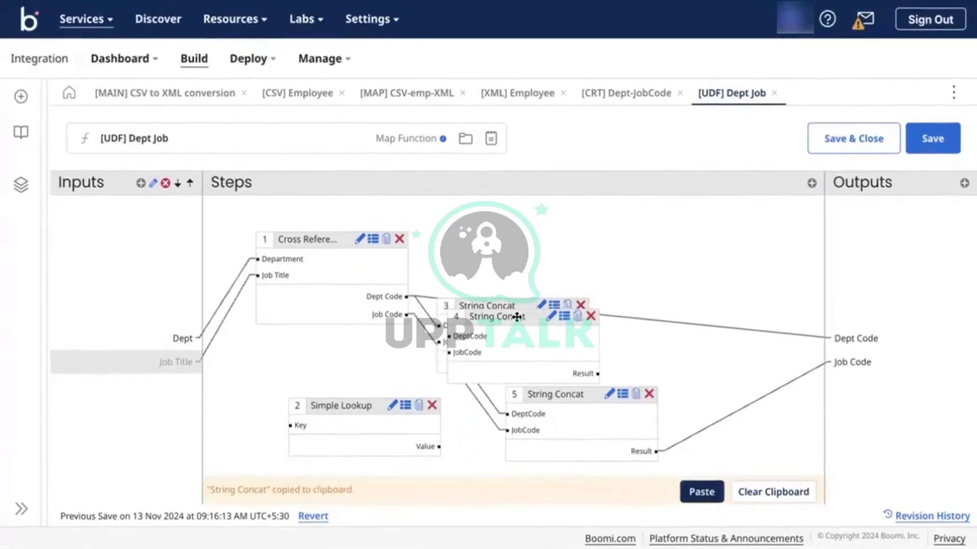
left_click_drag(517, 317, 667, 474)
left_click_drag(478, 307, 425, 479)
Examine the arrangement and connections of the lookup and String Concat steps in [UDF] Dept Job.
scroll(515, 450, "down", 2)
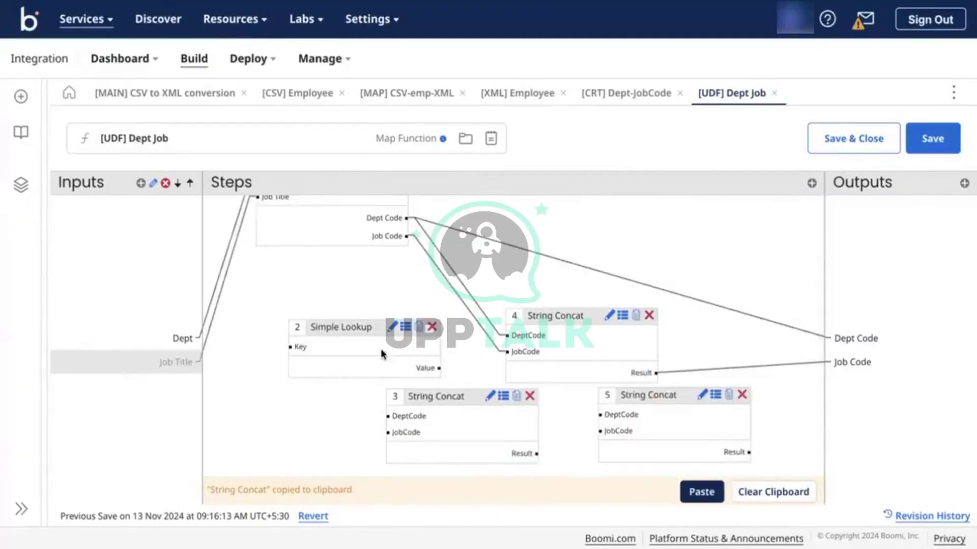
scroll(381, 349, "up", 2)
scroll(339, 345, "down", 2)
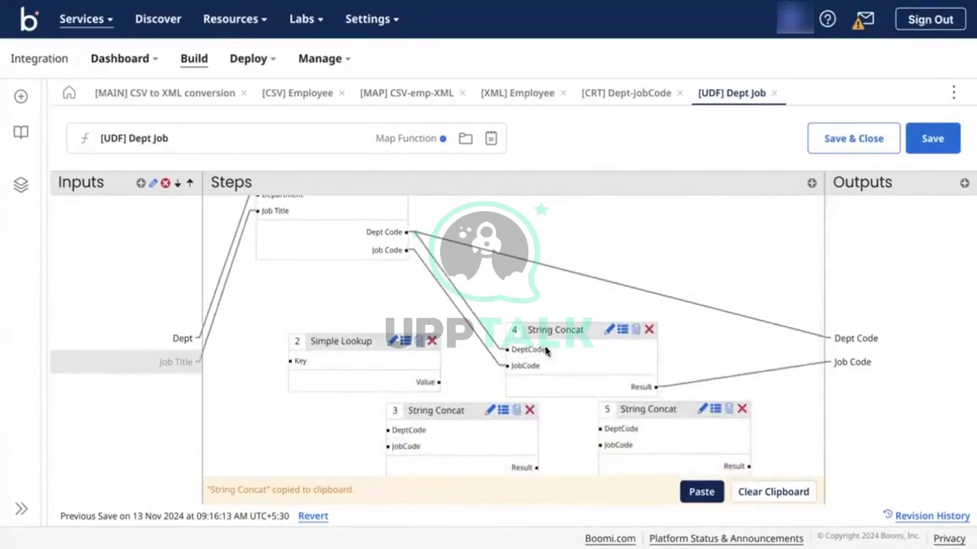
scroll(383, 301, "up", 1)
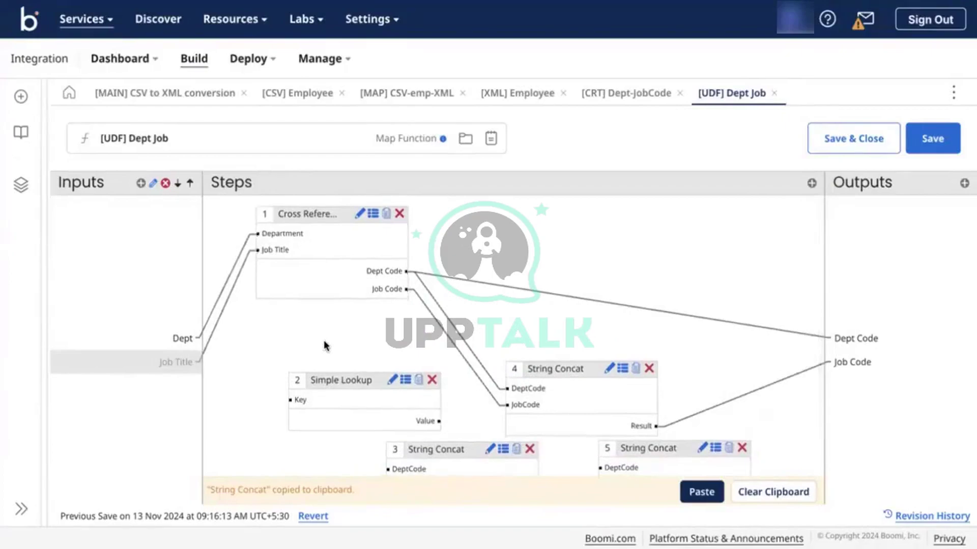
scroll(326, 313, "down", 1)
scroll(484, 326, "up", 1)
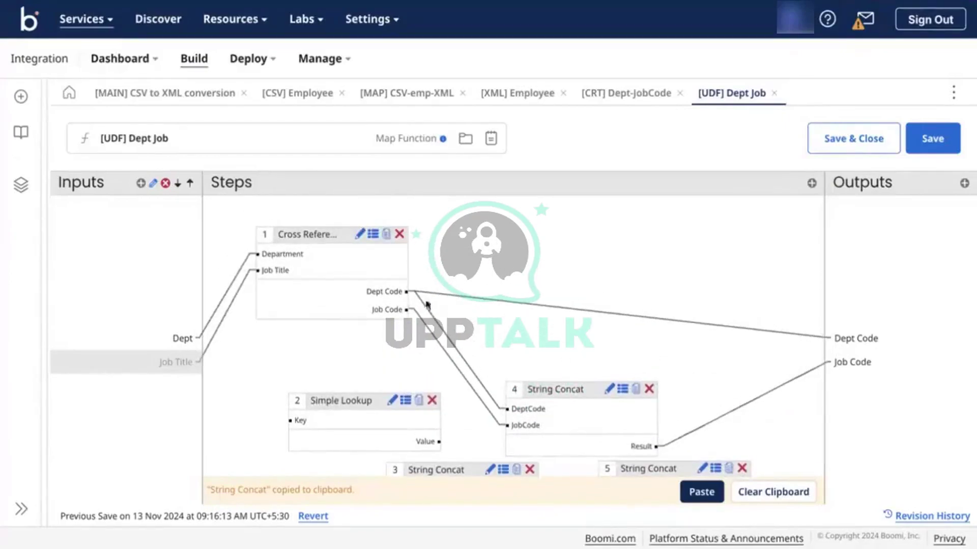
scroll(278, 332, "down", 1)
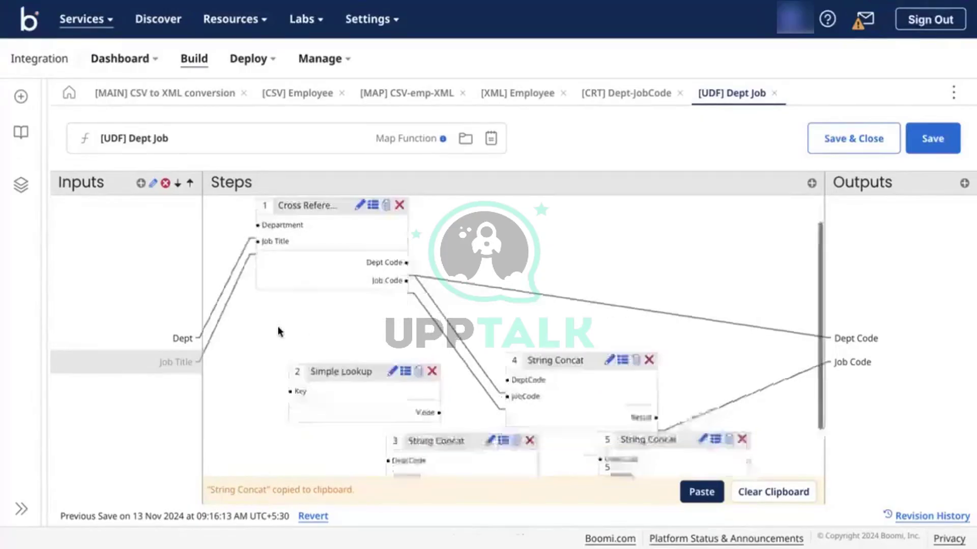
scroll(385, 413, "down", 1)
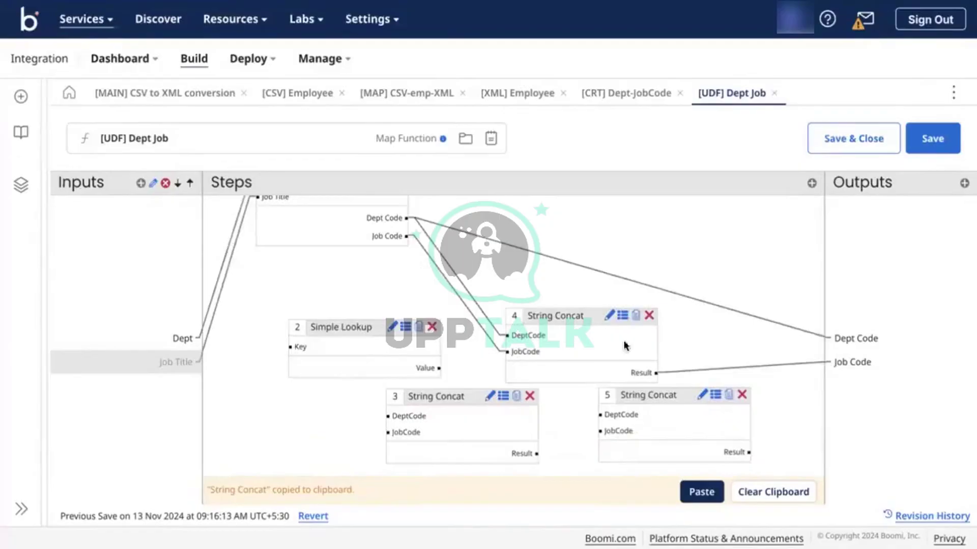
scroll(496, 311, "up", 1)
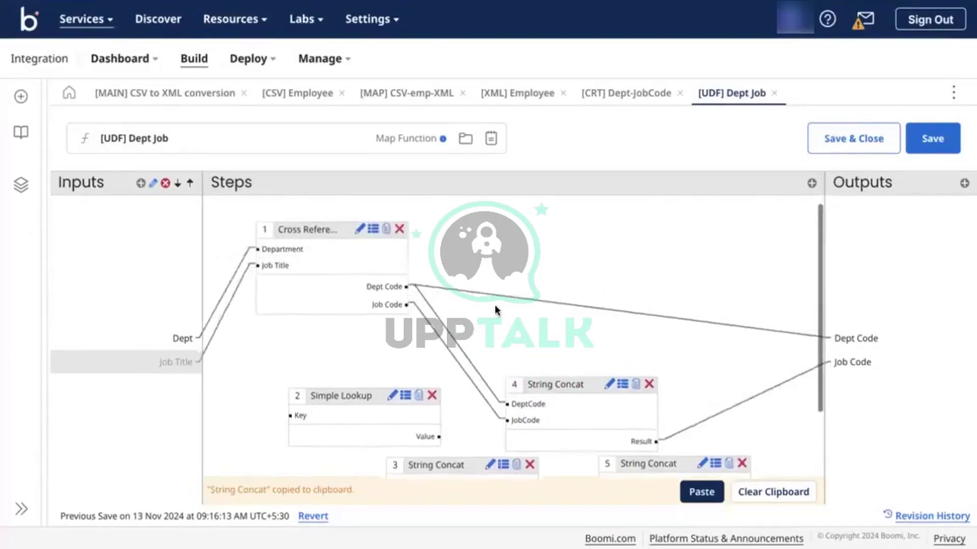
scroll(342, 351, "up", 1)
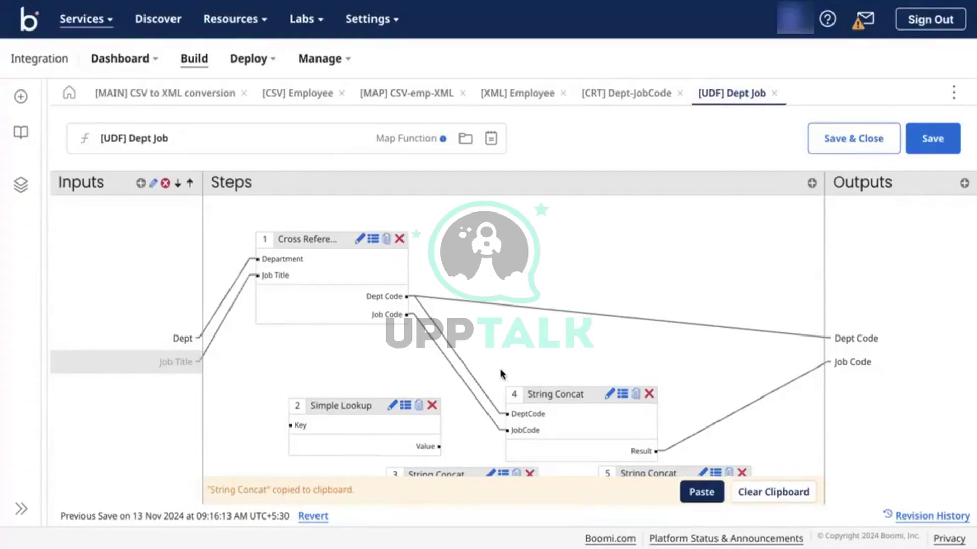
scroll(417, 391, "down", 2)
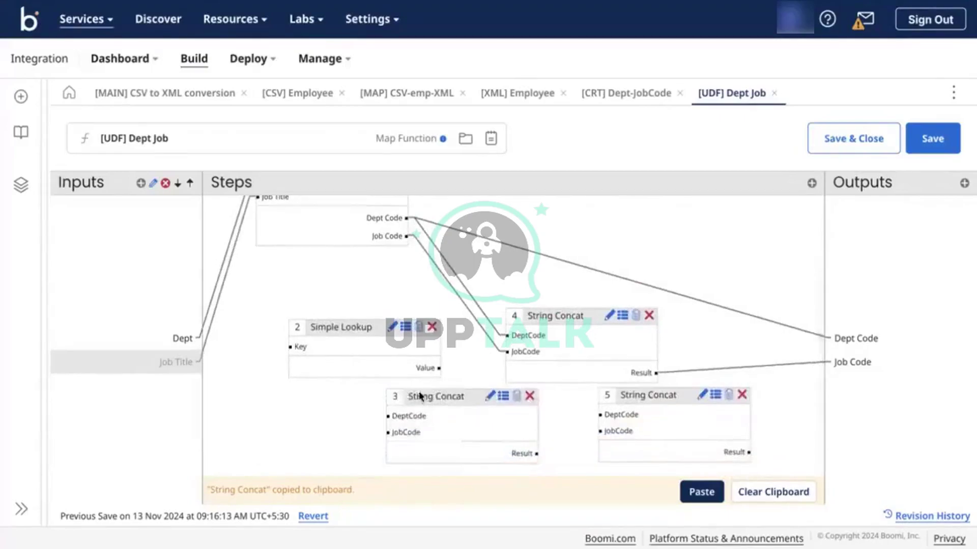
Shift the first String Concat copy slightly away from the Simple Lookup and clear the copied function from the clipboard.
left_click_drag(420, 394, 435, 409)
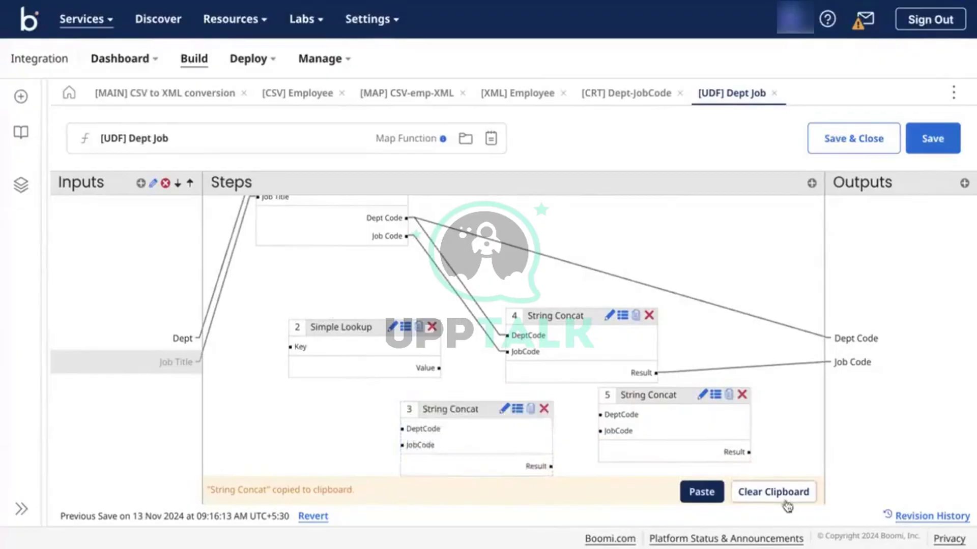
left_click(787, 505)
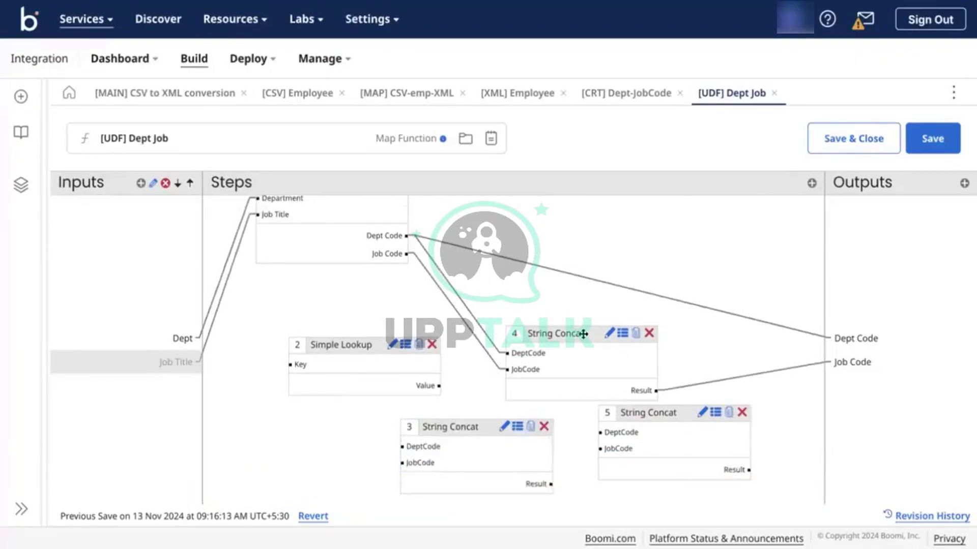
scroll(583, 334, "up", 2)
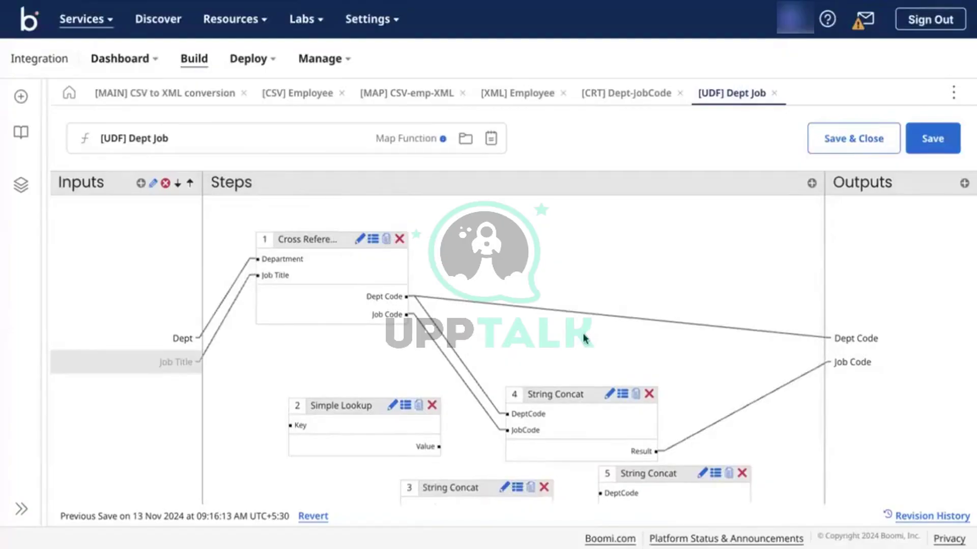
mouse_move(577, 1)
scroll(433, 346, "down", 2)
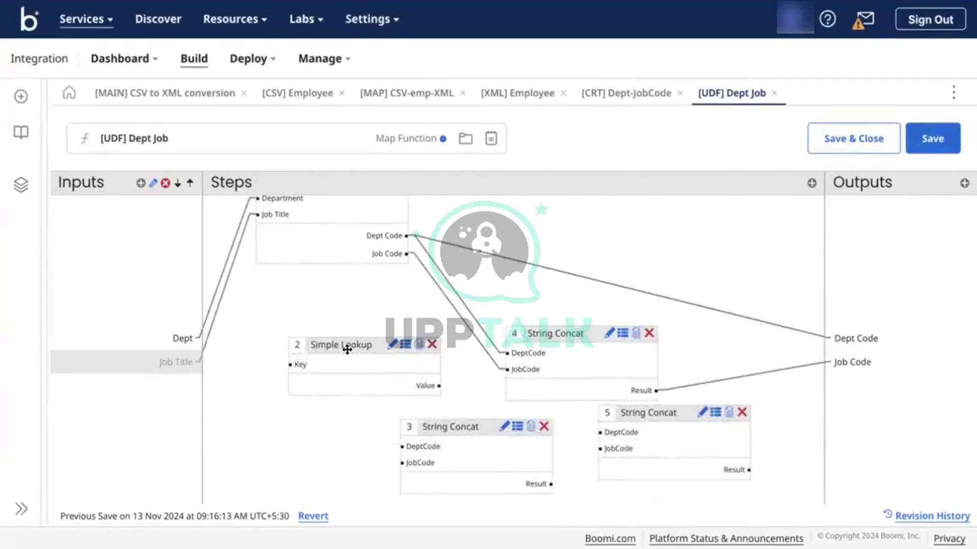
scroll(345, 351, "up", 1)
scroll(345, 353, "down", 1)
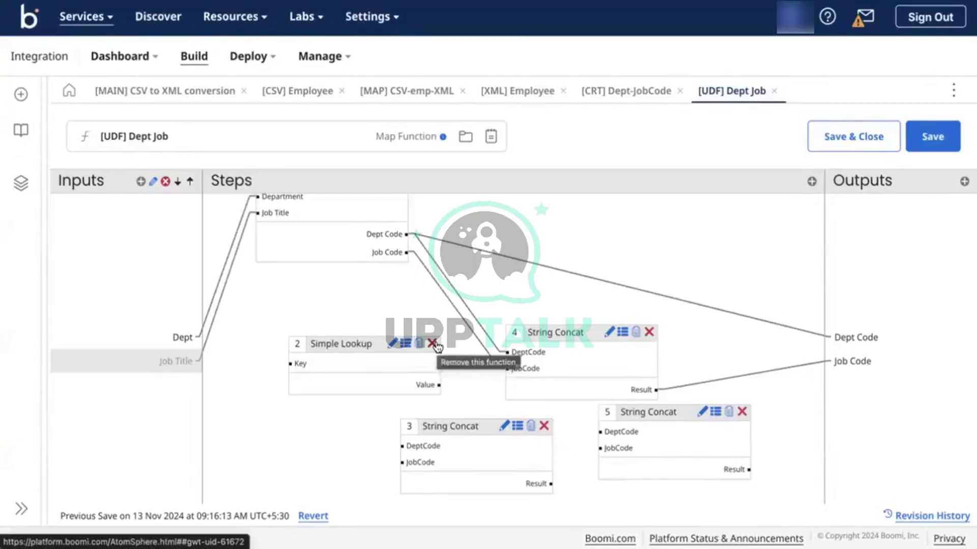
scroll(436, 346, "up", 2)
scroll(436, 345, "down", 2)
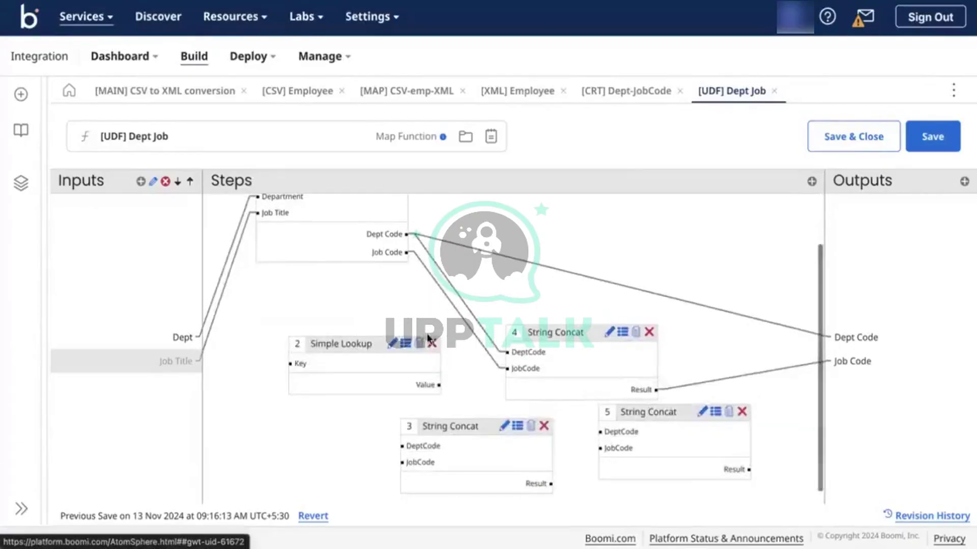
Review how the [UDF] Dept Job function is wired between the CSV and XML fields in [MAP] CSV-emp-XML.
left_click(402, 91)
scroll(531, 348, "up", 1)
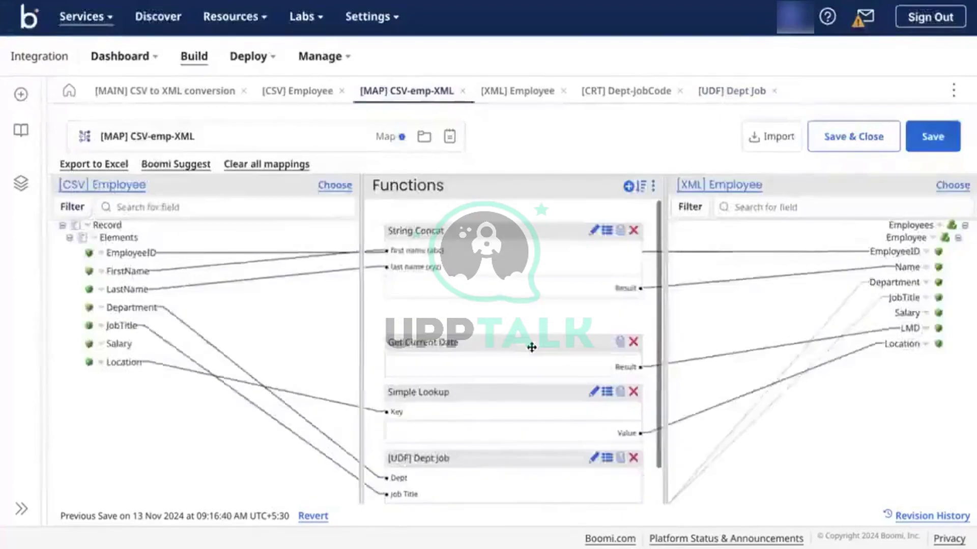
scroll(531, 348, "down", 1)
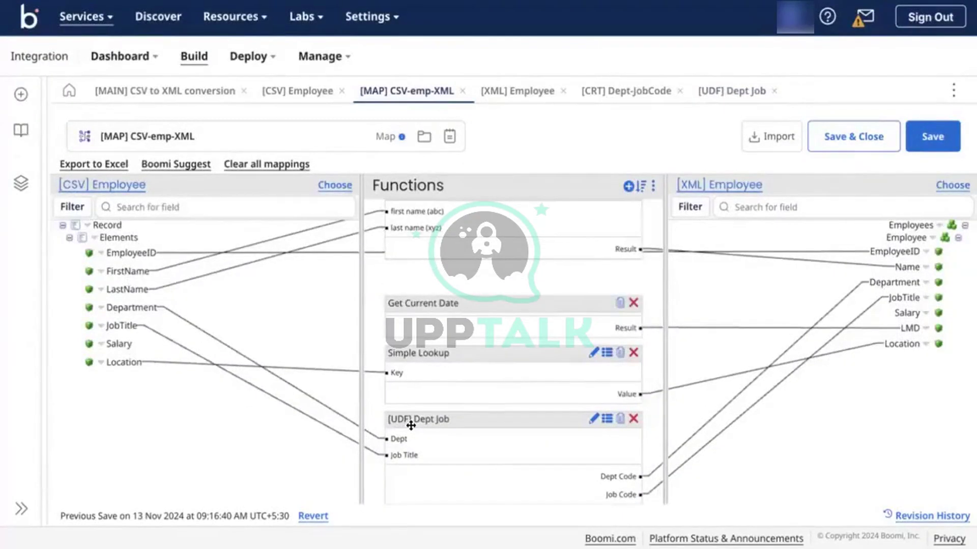
Compare the [MAIN] CSV to XML conversion process with the steps inside [UDF] Dept Job, and return to the process.
left_click(134, 90)
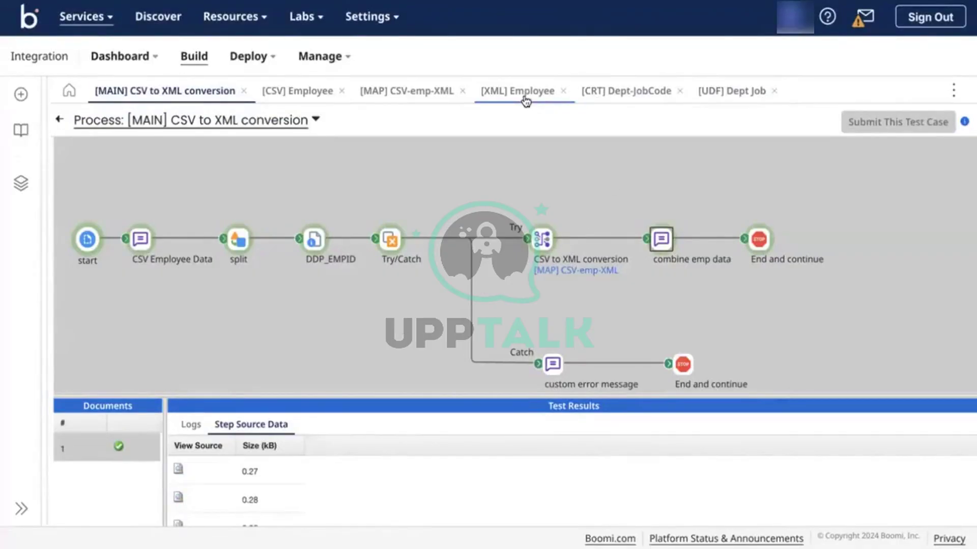
left_click(430, 99)
left_click(710, 94)
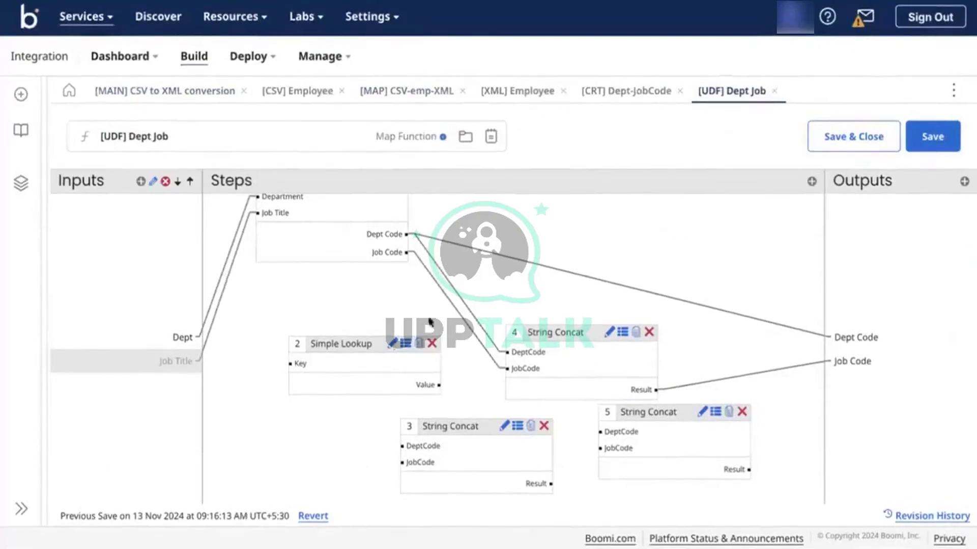
scroll(413, 303, "up", 1)
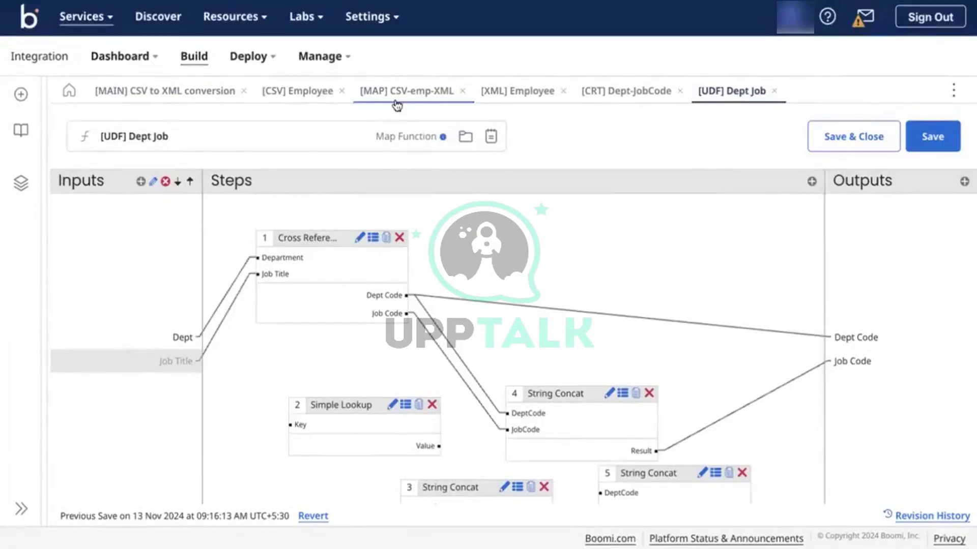
left_click(188, 95)
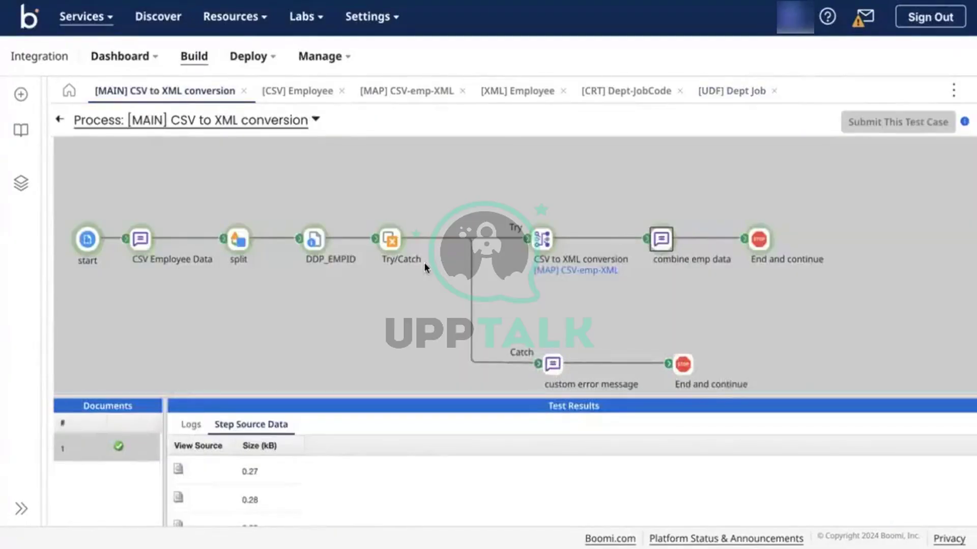